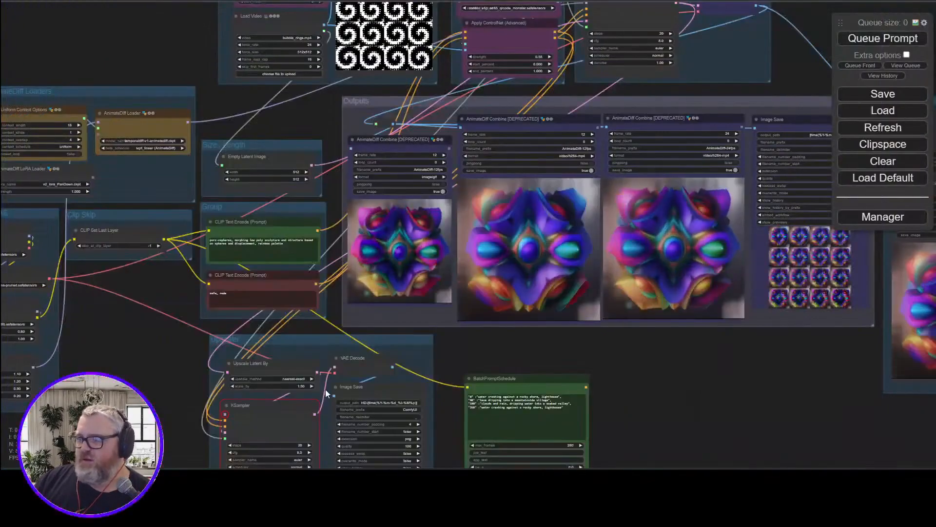
- Examine the workflow's outputs, Upscaler, BatchPromptSchedule and prompt nodes, and the Load Checkpoint / VAE group
{"action": "scroll", "coordinate": [159, 346], "scroll_direction": "down", "scroll_amount": 3}
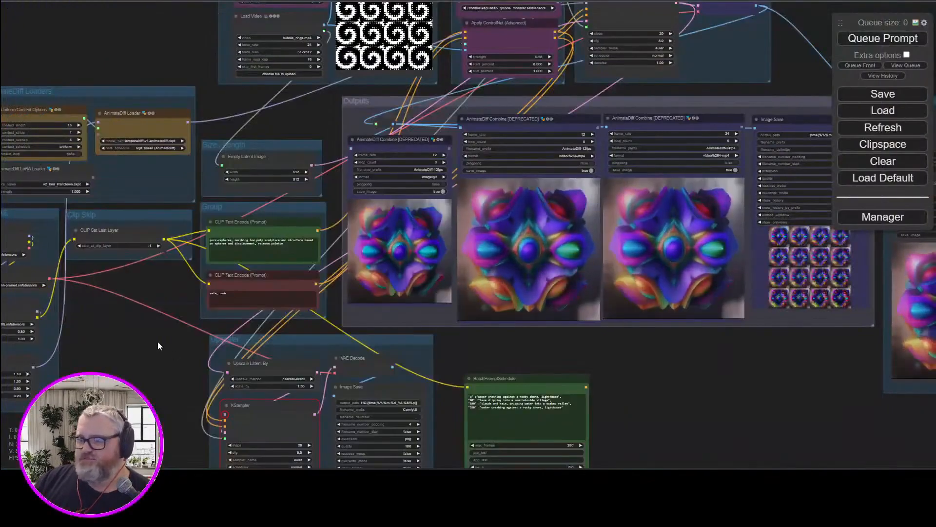
{"action": "scroll", "coordinate": [320, 282], "scroll_direction": "up", "scroll_amount": 3}
{"action": "left_click_drag", "start_coordinate": [320, 283], "coordinate": [105, 178]}
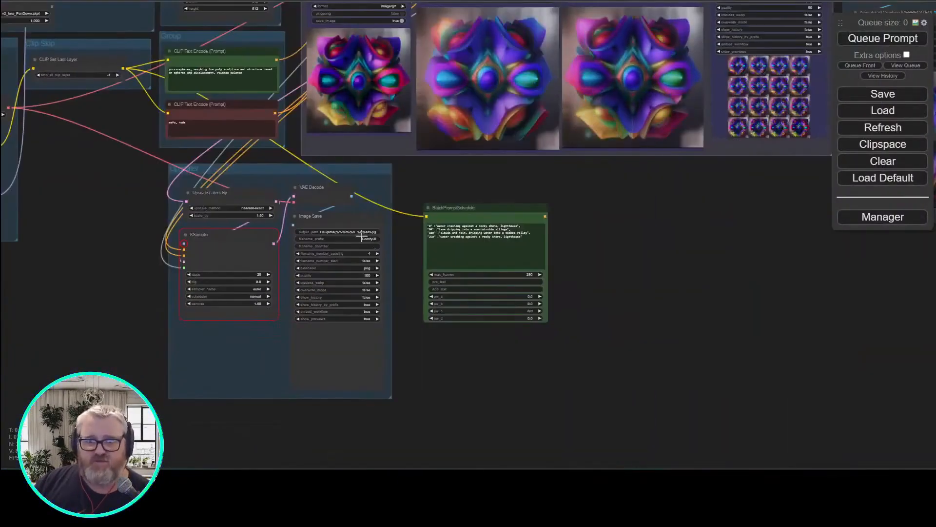
{"action": "scroll", "coordinate": [616, 345], "scroll_direction": "down", "scroll_amount": 5}
{"action": "left_click_drag", "start_coordinate": [616, 345], "coordinate": [497, 352]}
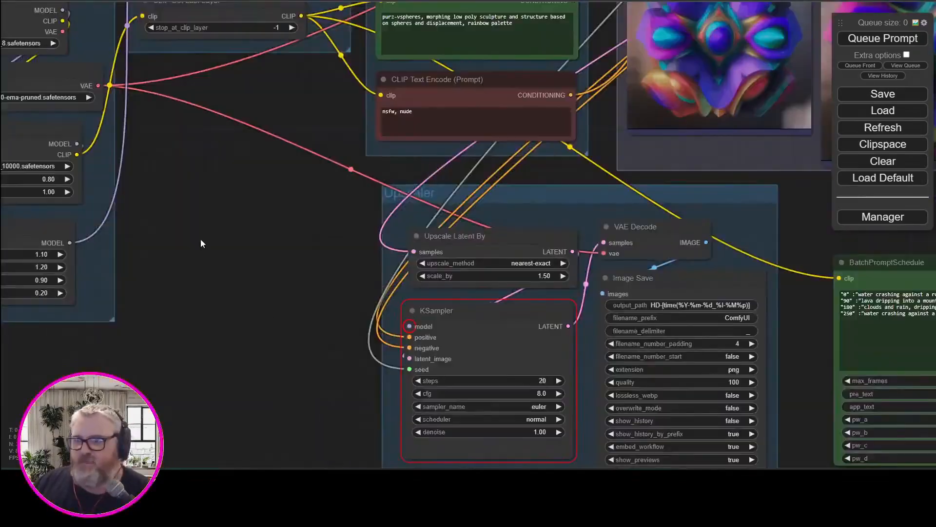
{"action": "left_click_drag", "start_coordinate": [200, 242], "coordinate": [373, 332]}
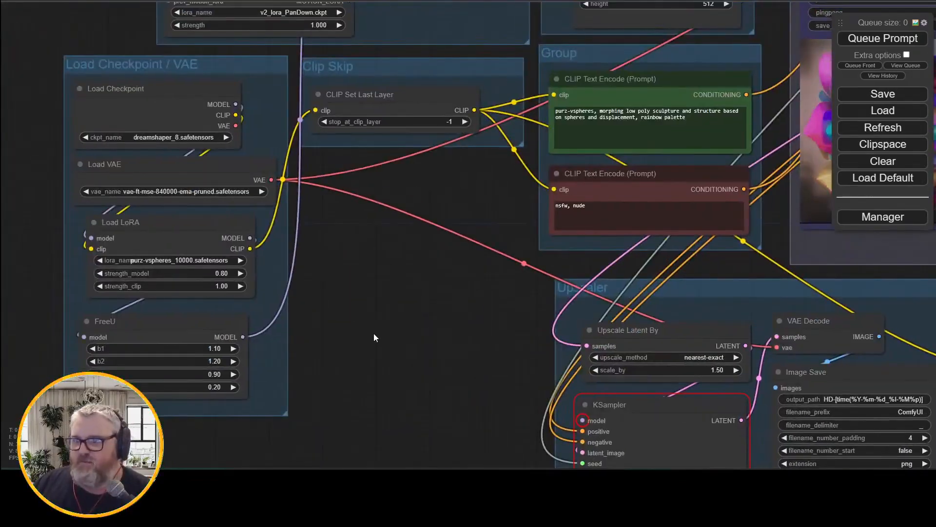
{"action": "left_click_drag", "start_coordinate": [445, 150], "coordinate": [248, 264]}
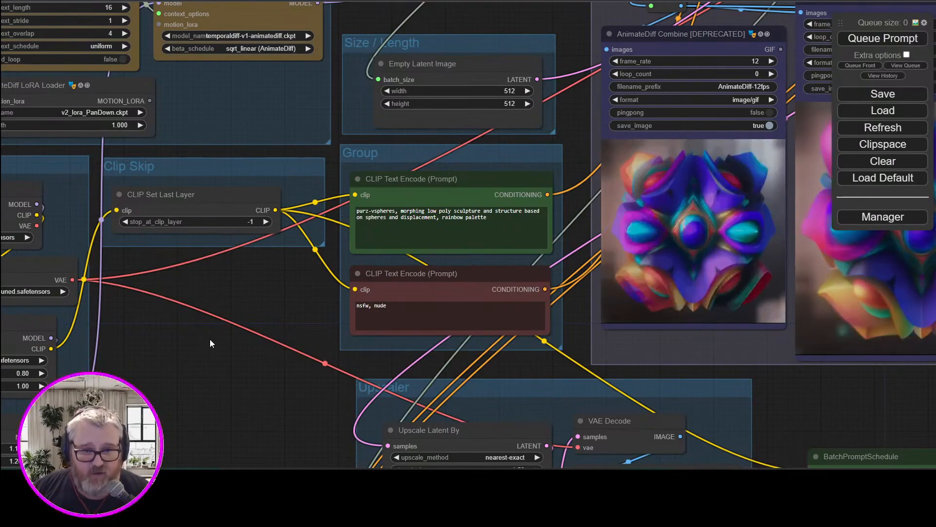
{"action": "left_click_drag", "start_coordinate": [161, 335], "coordinate": [343, 259]}
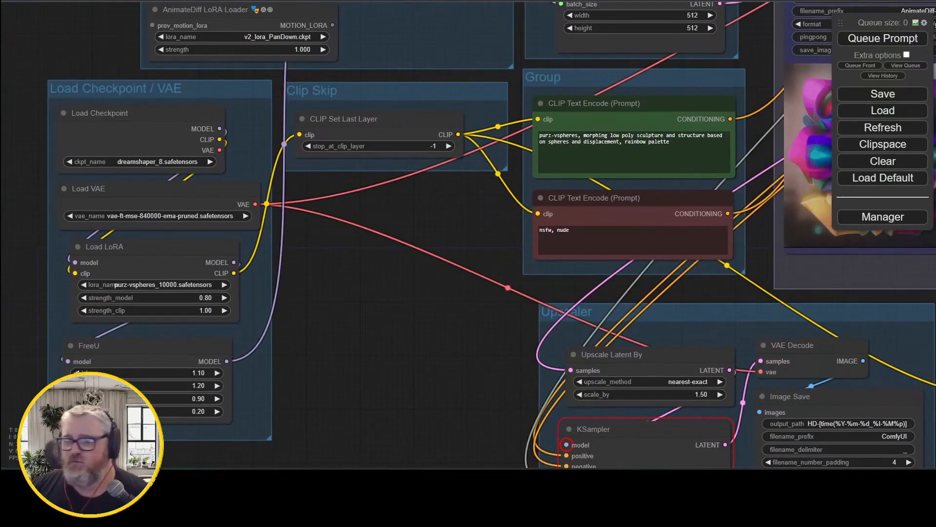
{"action": "key", "text": "alt+Tab"}
{"action": "key", "text": "alt+Tab"}
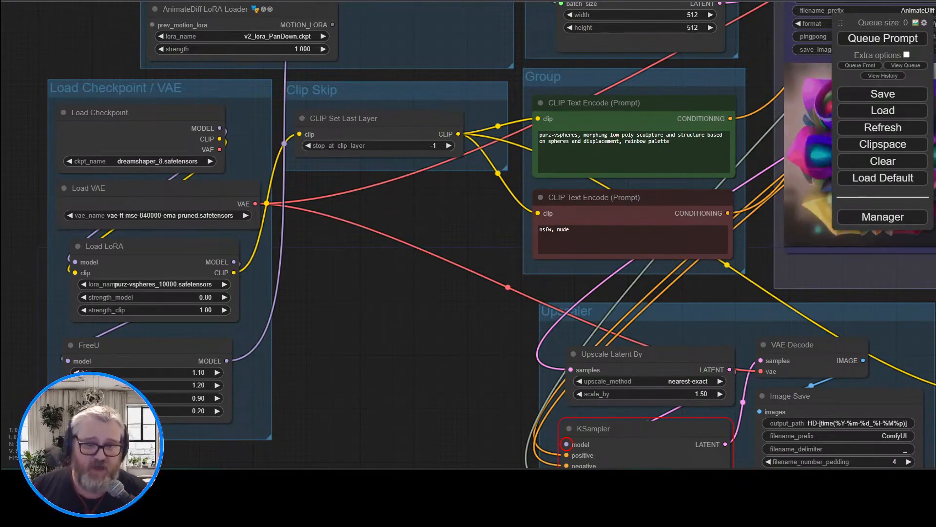
- Enlarge the first spiral frame in the Preview Image node beside the Load Video node
{"action": "left_click_drag", "start_coordinate": [378, 273], "coordinate": [283, 423]}
{"action": "left_click_drag", "start_coordinate": [429, 222], "coordinate": [210, 358]}
{"action": "left_click_drag", "start_coordinate": [402, 178], "coordinate": [253, 361]}
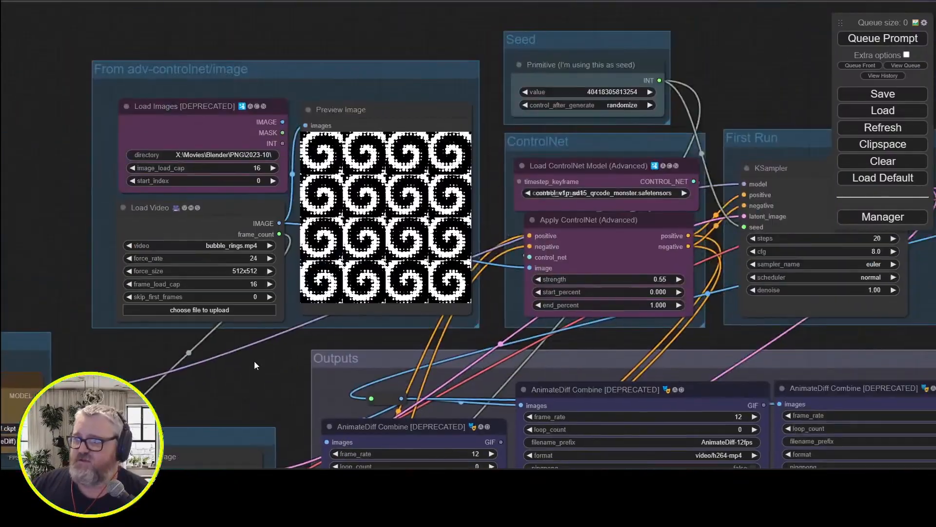
{"action": "scroll", "coordinate": [307, 171], "scroll_direction": "up", "scroll_amount": 15}
{"action": "scroll", "coordinate": [360, 135], "scroll_direction": "down", "scroll_amount": 6}
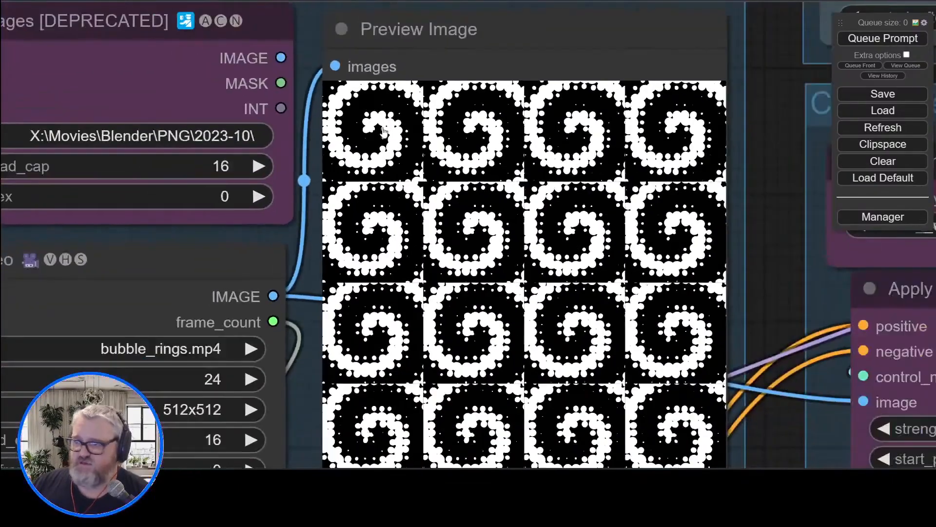
{"action": "left_click", "coordinate": [408, 131]}
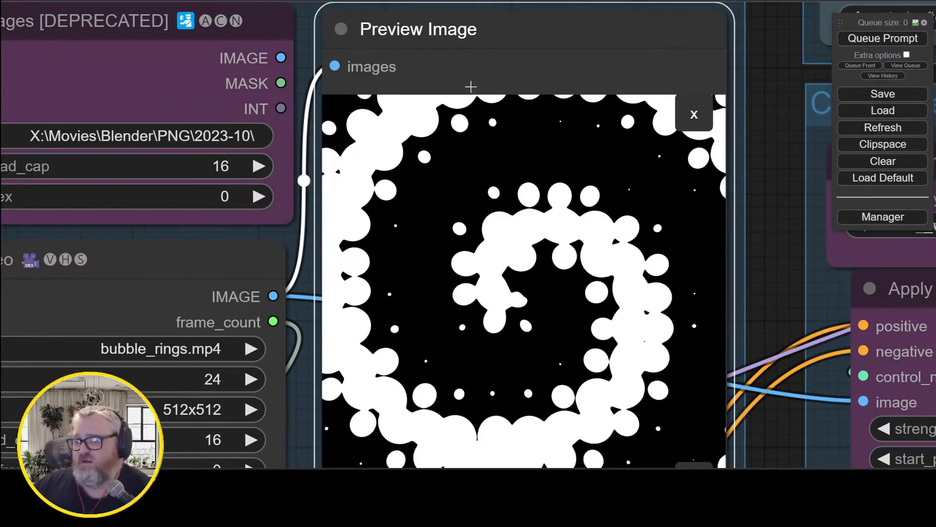
- Nudge the Load LoRA and FreeU nodes slightly downward within the Load Checkpoint / VAE group
{"action": "scroll", "coordinate": [549, 85], "scroll_direction": "down", "scroll_amount": 5}
{"action": "scroll", "coordinate": [656, 176], "scroll_direction": "down", "scroll_amount": 2}
{"action": "left_click_drag", "start_coordinate": [656, 176], "coordinate": [169, 112]}
{"action": "left_click_drag", "start_coordinate": [1, 260], "coordinate": [753, 63]}
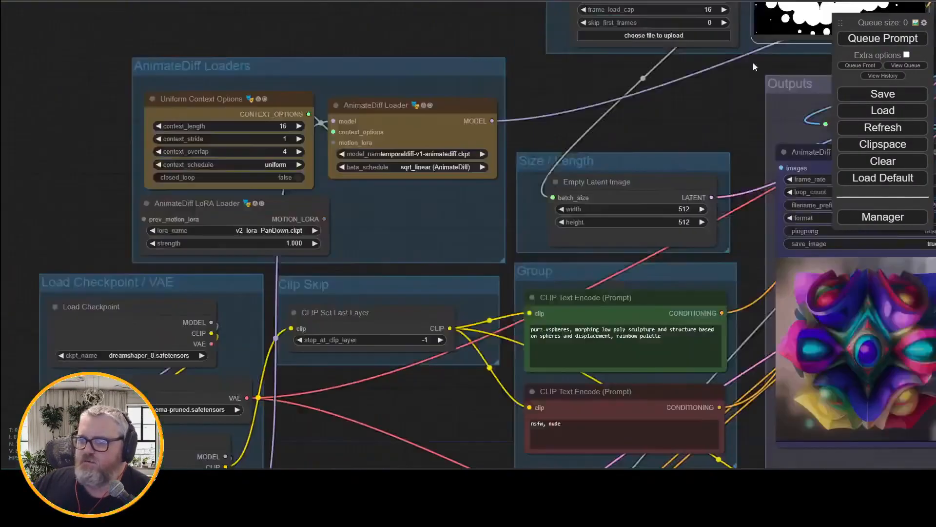
{"action": "left_click_drag", "start_coordinate": [428, 373], "coordinate": [475, 241]}
{"action": "left_click_drag", "start_coordinate": [388, 369], "coordinate": [397, 314]}
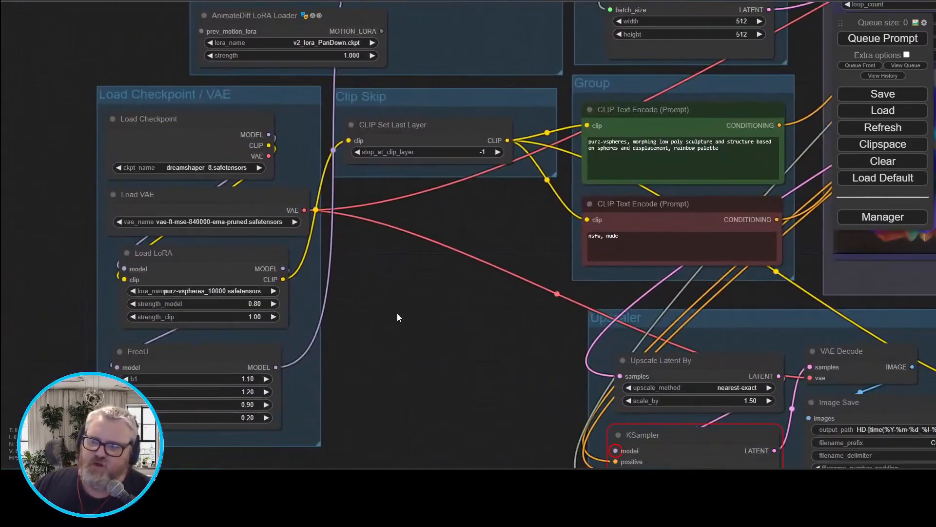
{"action": "left_click", "coordinate": [215, 197]}
{"action": "mouse_move", "coordinate": [222, 257]}
{"action": "left_mouse_down"}
{"action": "mouse_move", "coordinate": [215, 262]}
{"action": "mouse_move", "coordinate": [224, 261]}
{"action": "left_mouse_up"}
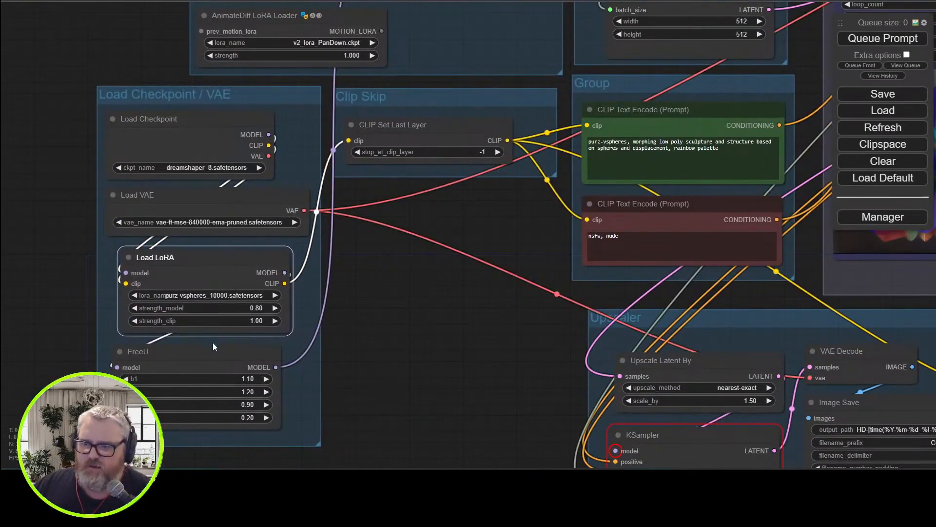
{"action": "left_click_drag", "start_coordinate": [213, 348], "coordinate": [216, 355]}
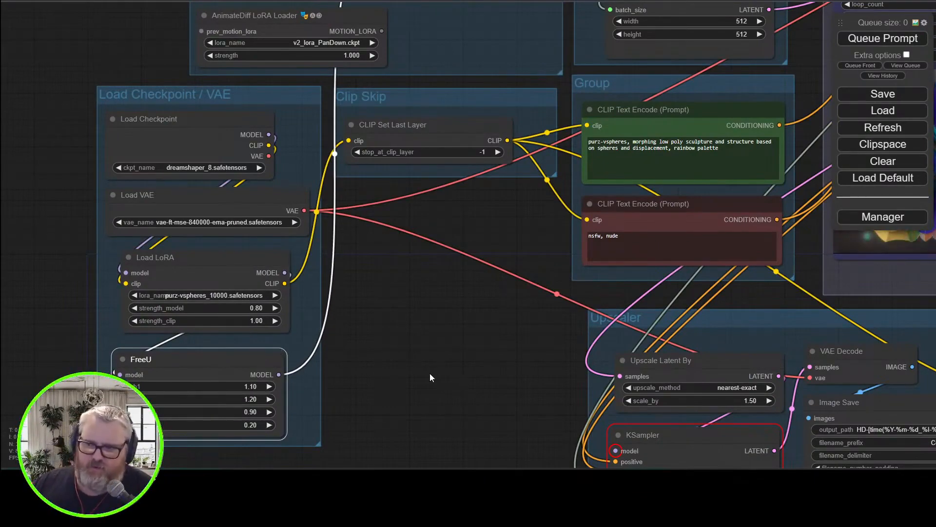
- Find the FreeU Advanced Plus GitHub page in a new browser tab and review its README's node settings and comparison images
{"action": "key", "text": "ctrl+t"}
{"action": "type", "text": "freeu"}
{"action": "left_click", "coordinate": [385, 333]}
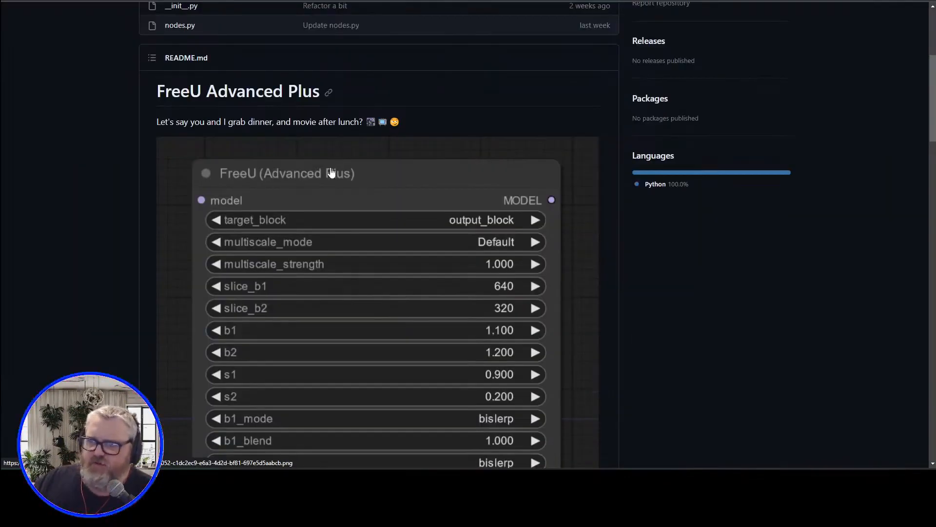
{"action": "scroll", "coordinate": [483, 200], "scroll_direction": "down", "scroll_amount": 5}
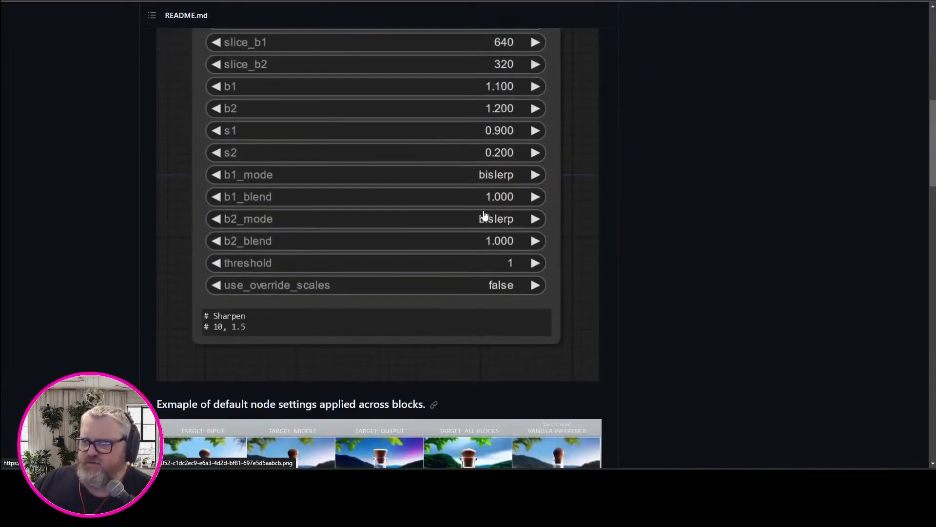
{"action": "scroll", "coordinate": [520, 280], "scroll_direction": "up", "scroll_amount": 5}
{"action": "scroll", "coordinate": [520, 292], "scroll_direction": "down", "scroll_amount": 14}
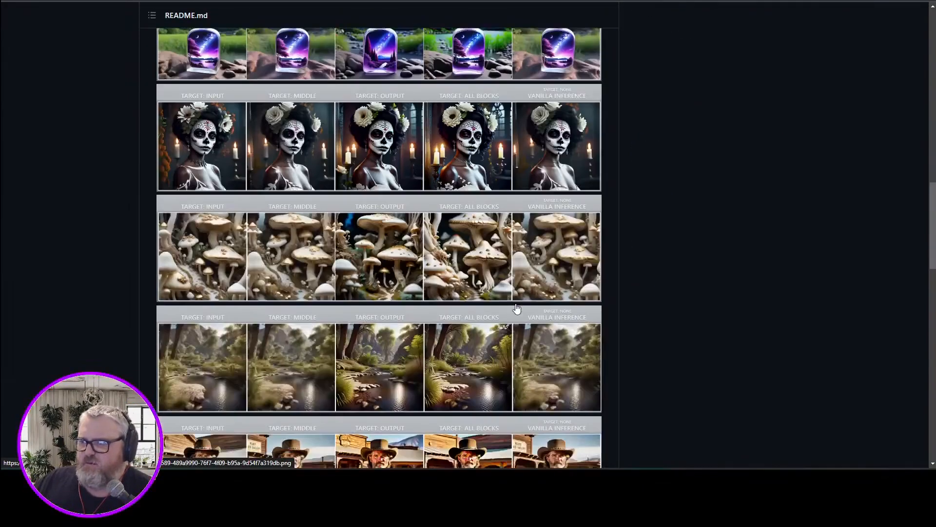
{"action": "scroll", "coordinate": [517, 309], "scroll_direction": "down", "scroll_amount": 3}
- Open the forest stream comparison image and inspect its input, middle, output and all-blocks versions at full size
{"action": "left_click", "coordinate": [421, 219]}
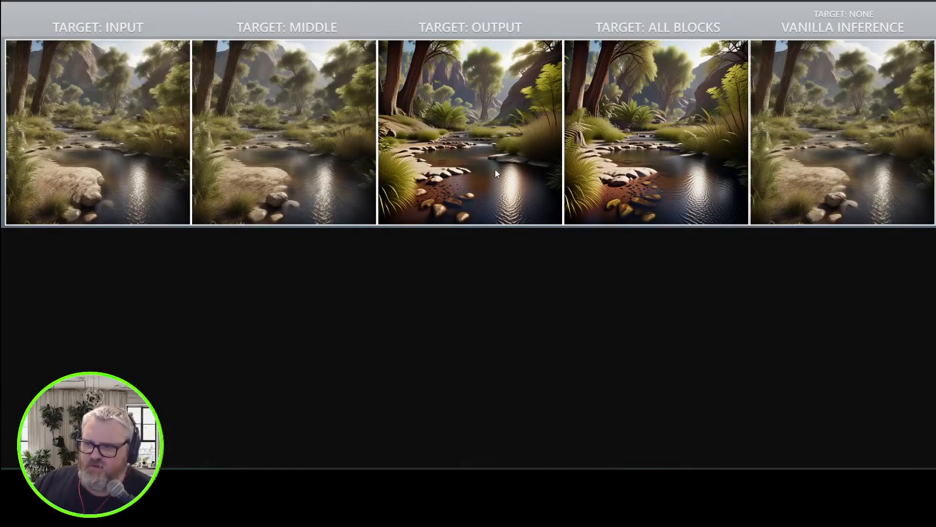
{"action": "left_click", "coordinate": [447, 145]}
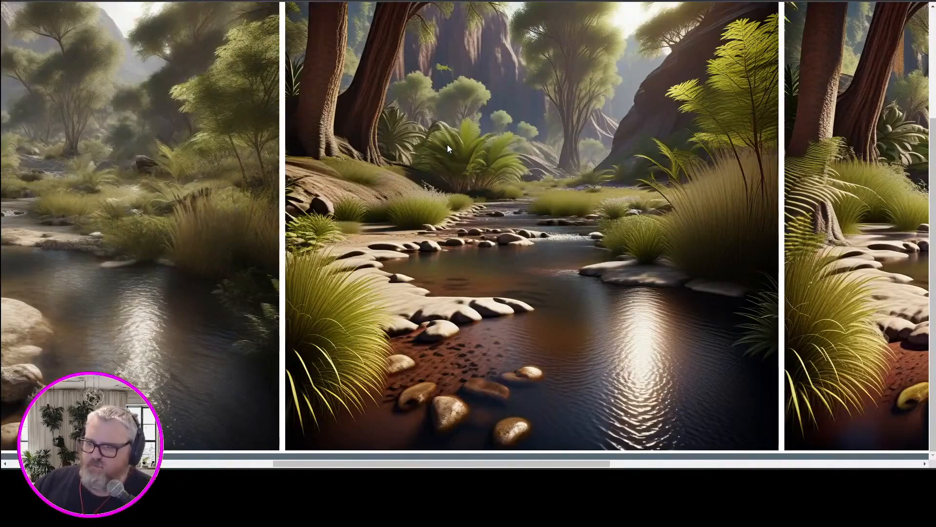
{"action": "left_click", "coordinate": [447, 144]}
{"action": "left_click", "coordinate": [472, 153]}
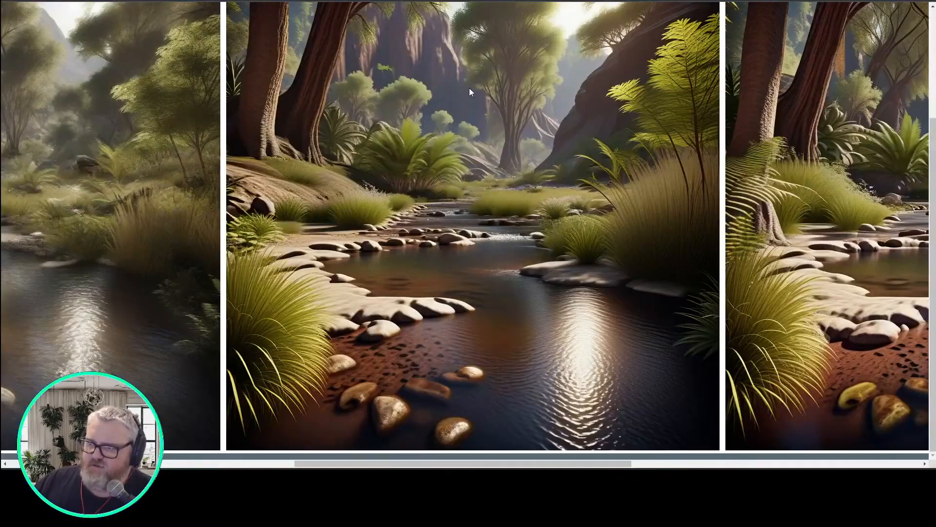
{"action": "left_click", "coordinate": [581, 275]}
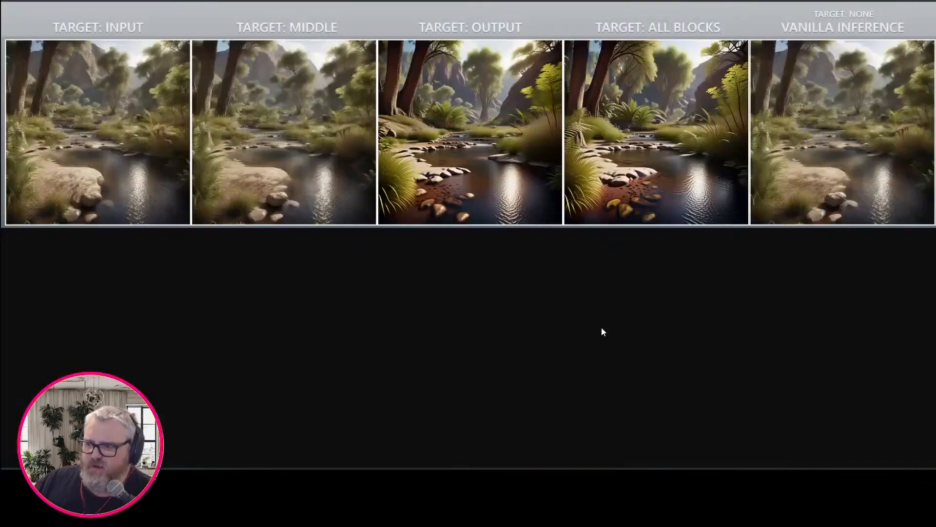
{"action": "left_click", "coordinate": [601, 326]}
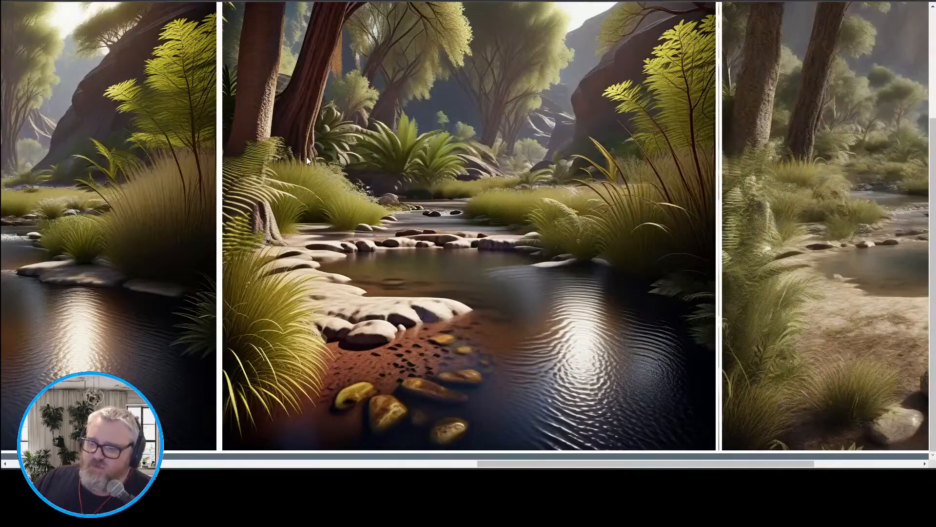
{"action": "left_click", "coordinate": [619, 226]}
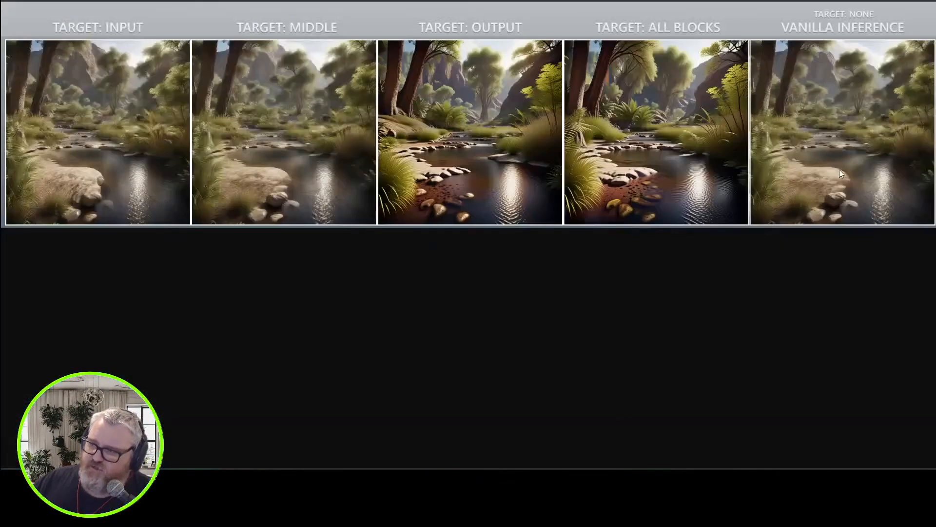
{"action": "left_click", "coordinate": [102, 113]}
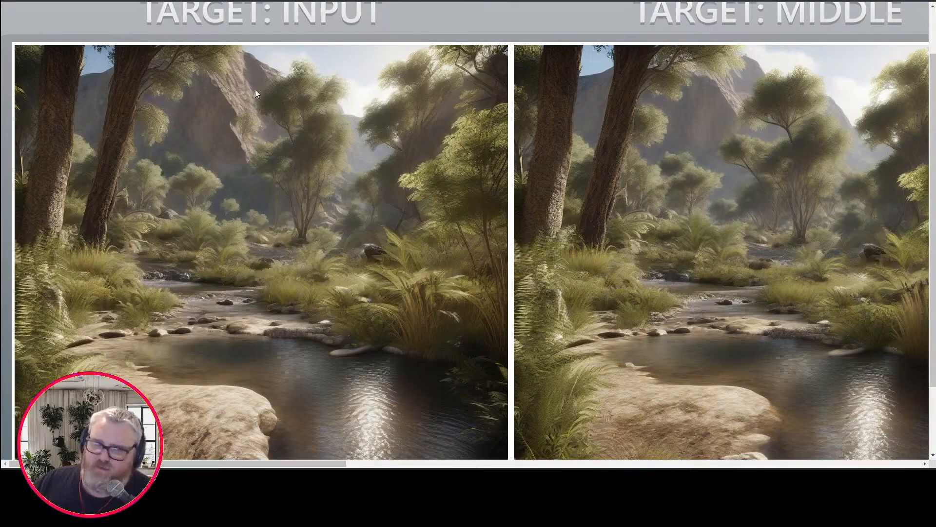
{"action": "left_click", "coordinate": [709, 280]}
{"action": "left_click", "coordinate": [488, 119]}
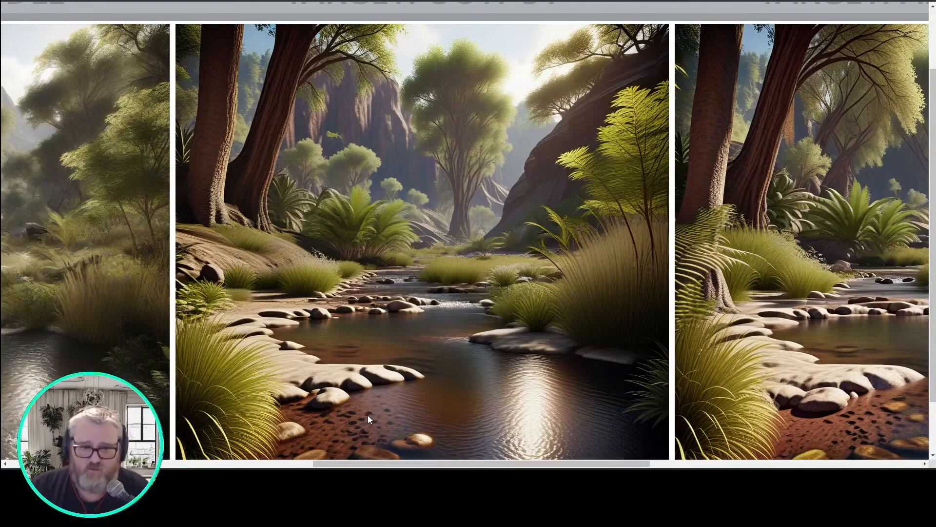
{"action": "scroll", "coordinate": [436, 247], "scroll_direction": "down", "scroll_amount": 5}
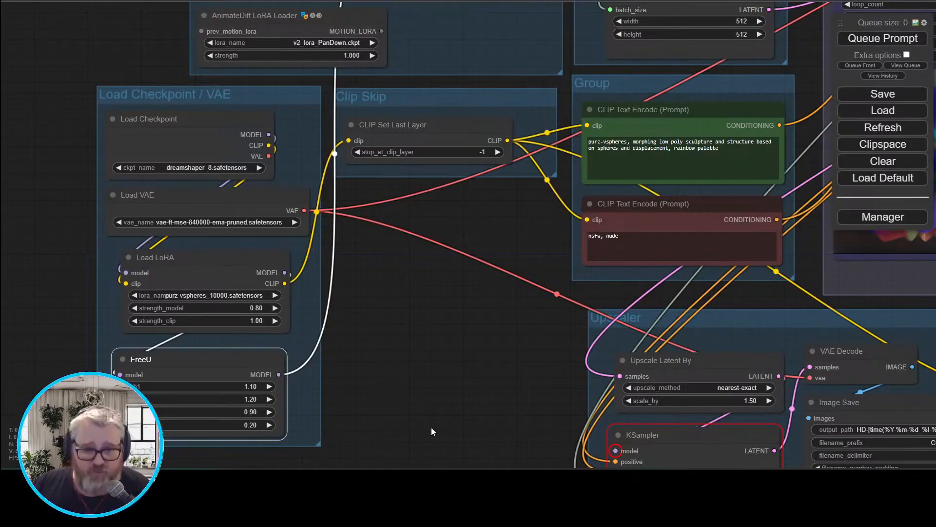
- Return to ComfyUI and move the FreeU node slightly up and to the right within the Load Checkpoint / VAE group
{"action": "left_click_drag", "start_coordinate": [433, 419], "coordinate": [493, 365]}
{"action": "left_click_drag", "start_coordinate": [261, 297], "coordinate": [268, 291]}
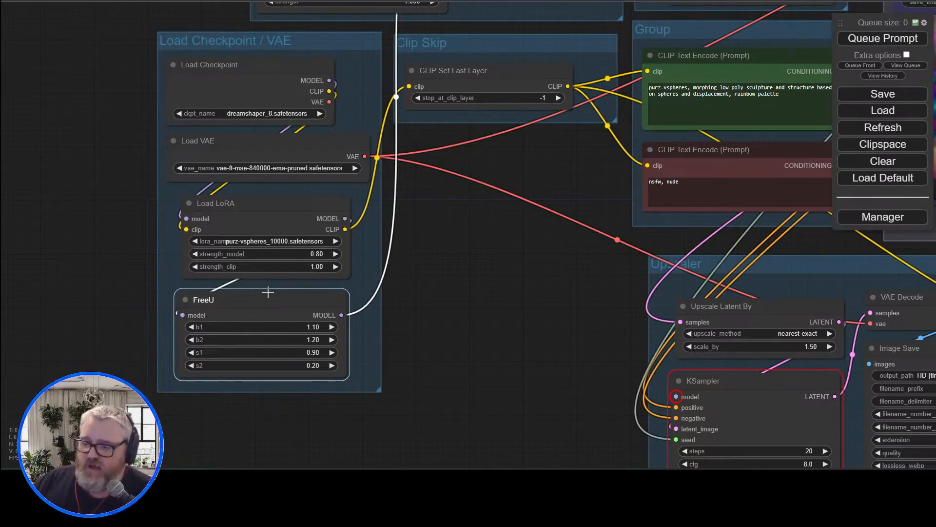
{"action": "mouse_move", "coordinate": [291, 297]}
{"action": "left_mouse_down"}
{"action": "mouse_move", "coordinate": [318, 328]}
{"action": "mouse_move", "coordinate": [298, 291]}
{"action": "left_mouse_up"}
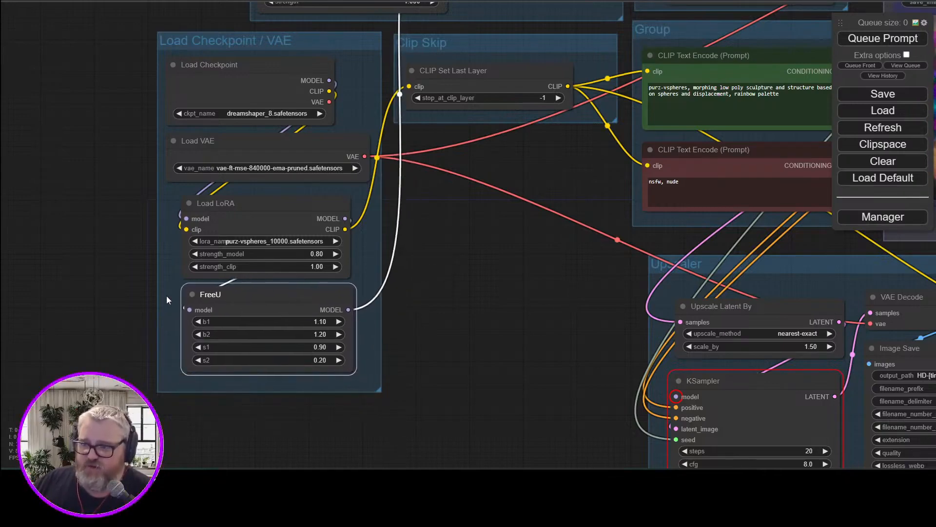
- Bypass the FreeU node by detaching its model input and wiring Load LoRA's MODEL output directly to the AnimateDiff Loader
{"action": "left_click_drag", "start_coordinate": [346, 218], "coordinate": [143, 303]}
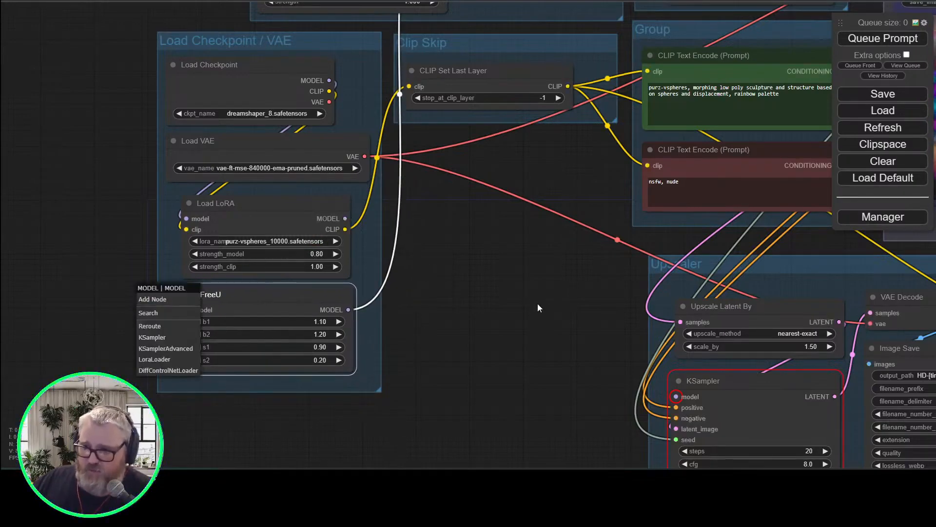
{"action": "left_click", "coordinate": [528, 301]}
{"action": "scroll", "coordinate": [528, 301], "scroll_direction": "down", "scroll_amount": 3}
{"action": "left_click_drag", "start_coordinate": [410, 367], "coordinate": [270, 395]}
{"action": "left_click_drag", "start_coordinate": [164, 363], "coordinate": [314, 96]}
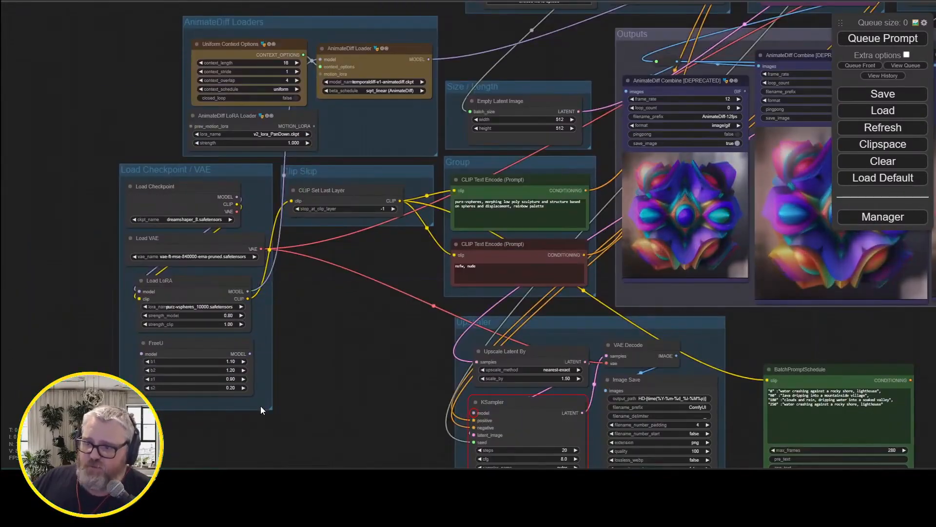
- Nudge the disconnected FreeU node up and the Load LoRA node left, and select the CLIP Set Last Layer node
{"action": "left_click", "coordinate": [208, 350]}
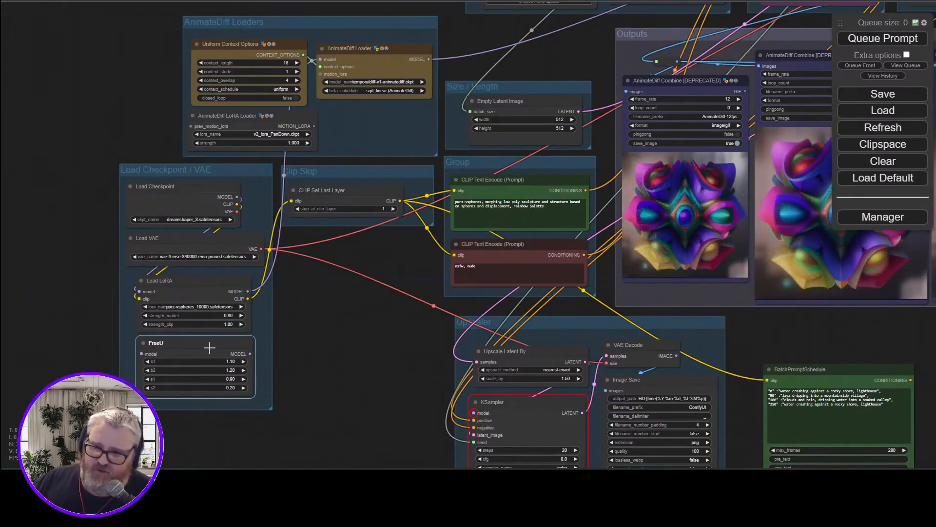
{"action": "scroll", "coordinate": [368, 377], "scroll_direction": "up", "scroll_amount": 4}
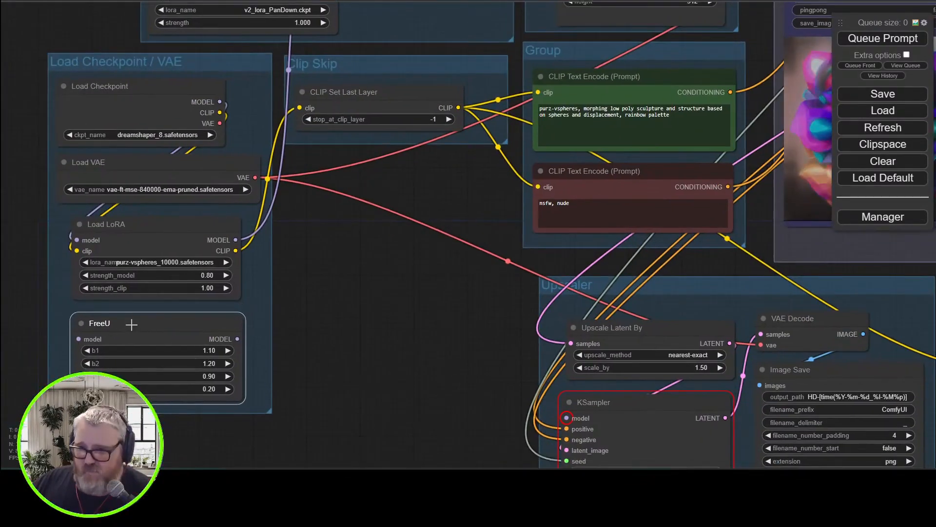
{"action": "left_click_drag", "start_coordinate": [132, 324], "coordinate": [130, 320]}
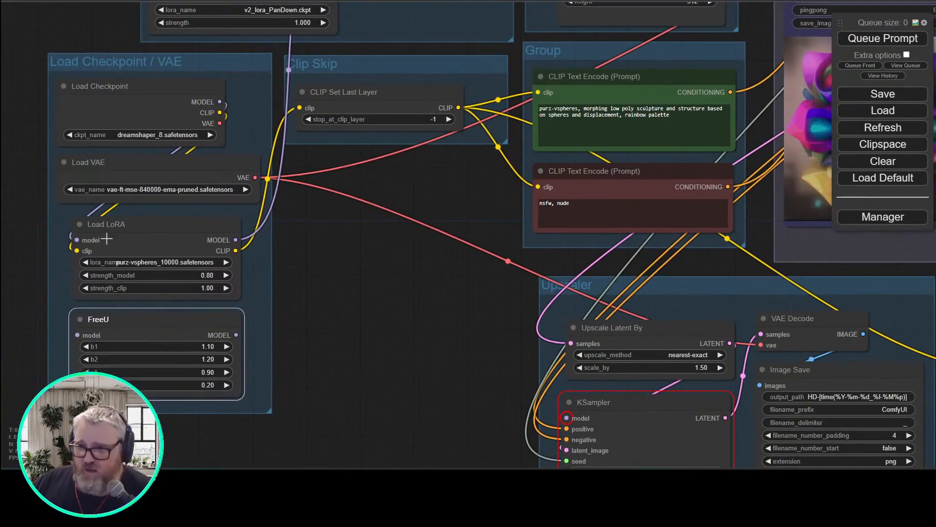
{"action": "left_click_drag", "start_coordinate": [107, 223], "coordinate": [98, 223]}
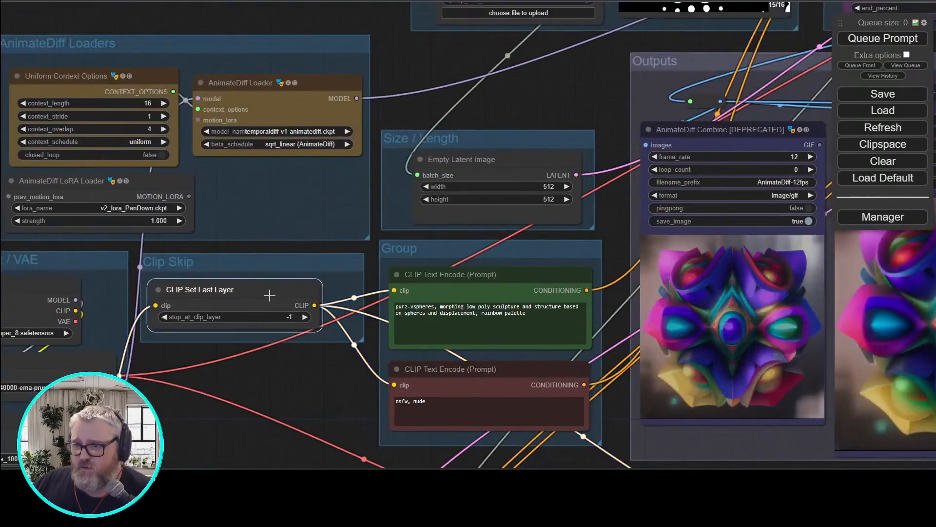
{"action": "left_click_drag", "start_coordinate": [303, 401], "coordinate": [210, 242]}
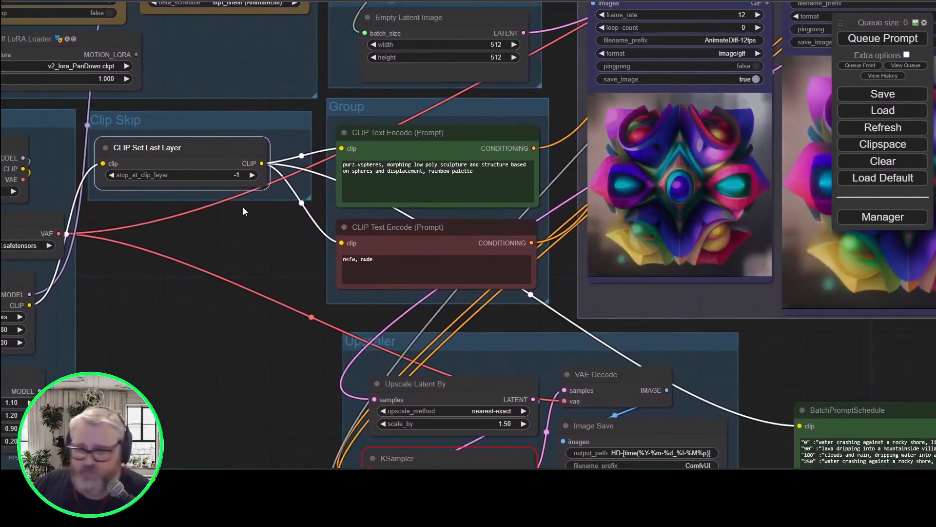
- Go over the positive and negative CLIP Text Encode prompts, placing the cursor in each prompt text
{"action": "left_click", "coordinate": [433, 162]}
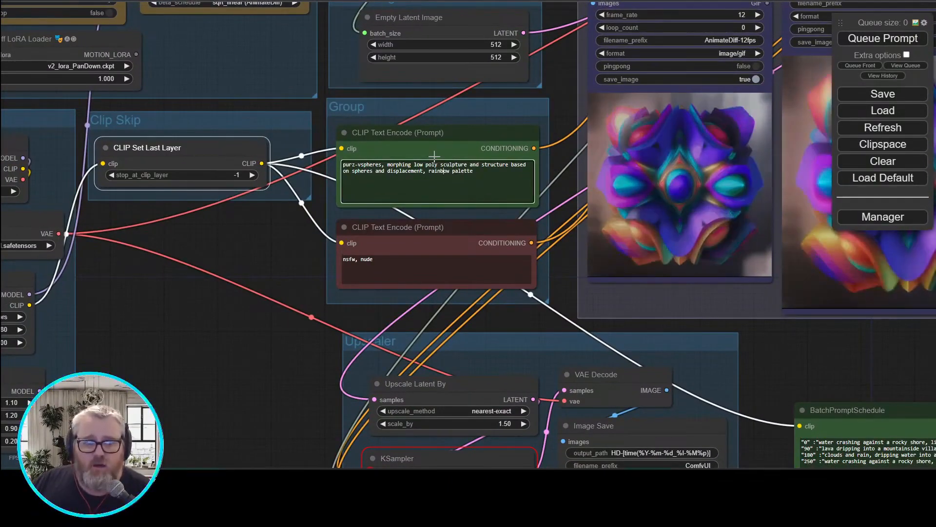
{"action": "left_click", "coordinate": [424, 205]}
{"action": "left_click", "coordinate": [408, 284]}
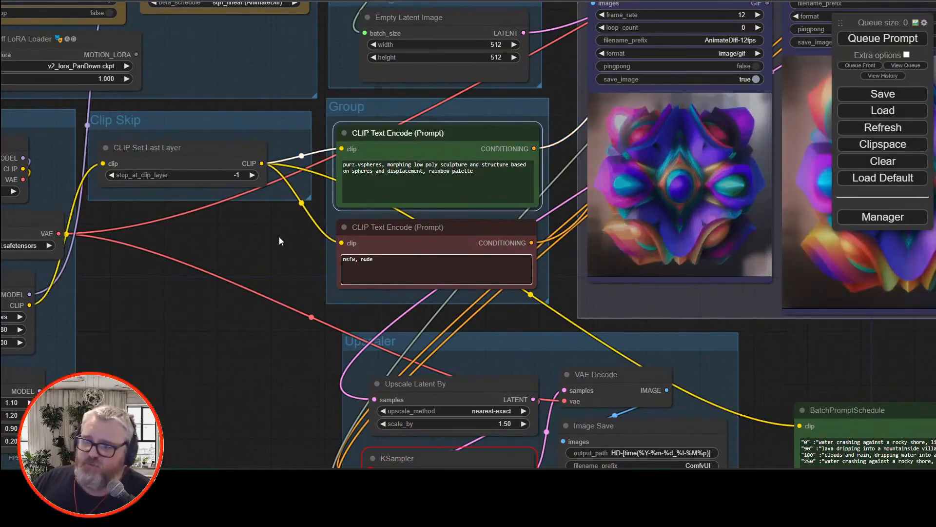
- Move the BatchPromptSchedule node into the empty space below the Clip Skip group, beside the Upscaler group
{"action": "left_click_drag", "start_coordinate": [279, 236], "coordinate": [168, 22]}
{"action": "left_click_drag", "start_coordinate": [837, 193], "coordinate": [348, 233]}
{"action": "scroll", "coordinate": [351, 150], "scroll_direction": "up", "scroll_amount": 1}
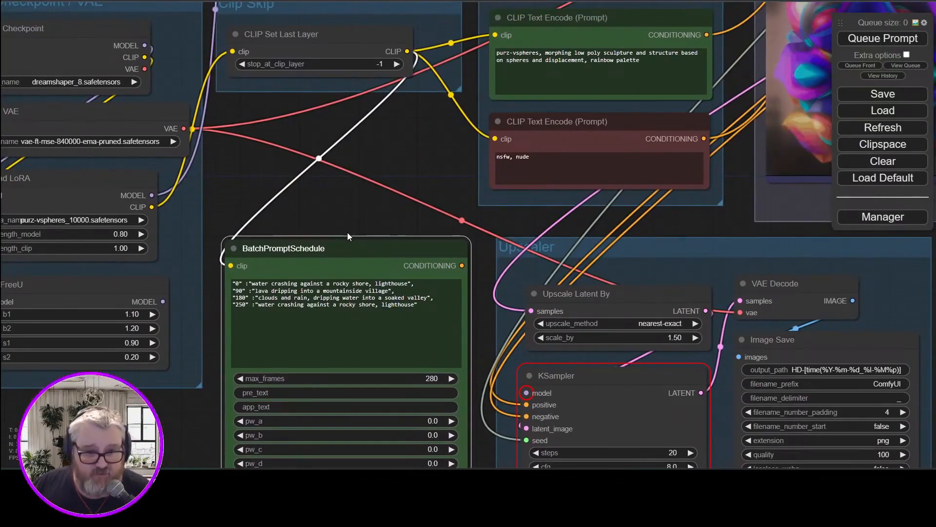
- Select the Load Video node and examine how its frame_count output feeds the Empty Latent Image batch size
{"action": "left_click_drag", "start_coordinate": [377, 168], "coordinate": [0, 354]}
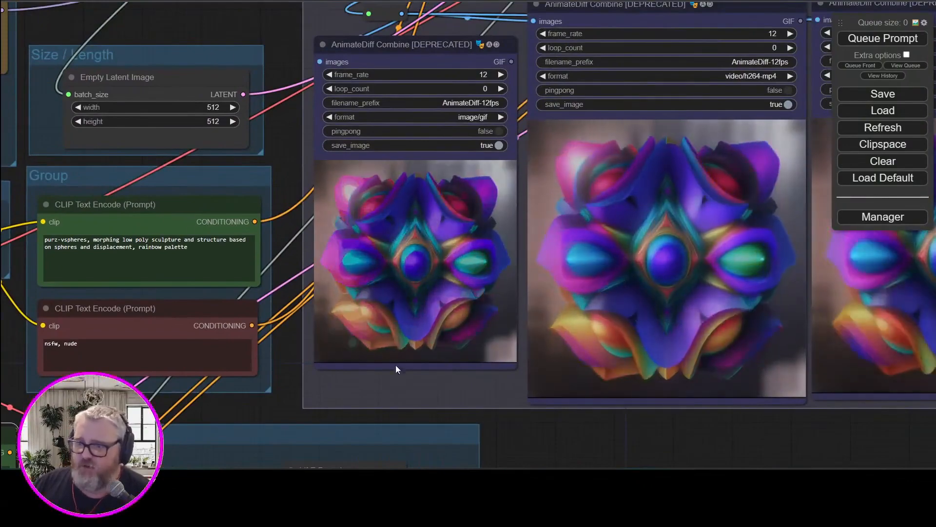
{"action": "left_click_drag", "start_coordinate": [286, 150], "coordinate": [361, 391]}
{"action": "left_click", "coordinate": [315, 324]}
{"action": "left_click_drag", "start_coordinate": [289, 260], "coordinate": [275, 305]}
{"action": "left_click", "coordinate": [348, 162]}
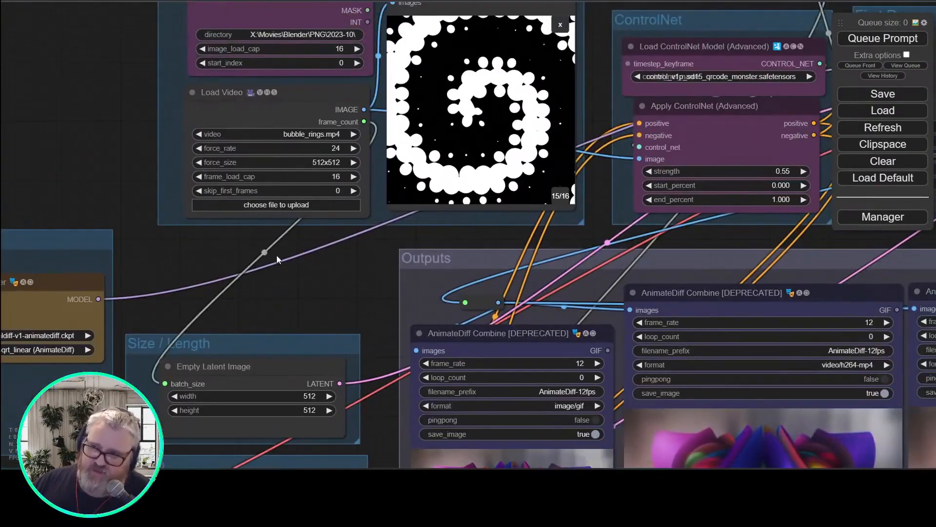
{"action": "left_click", "coordinate": [329, 119]}
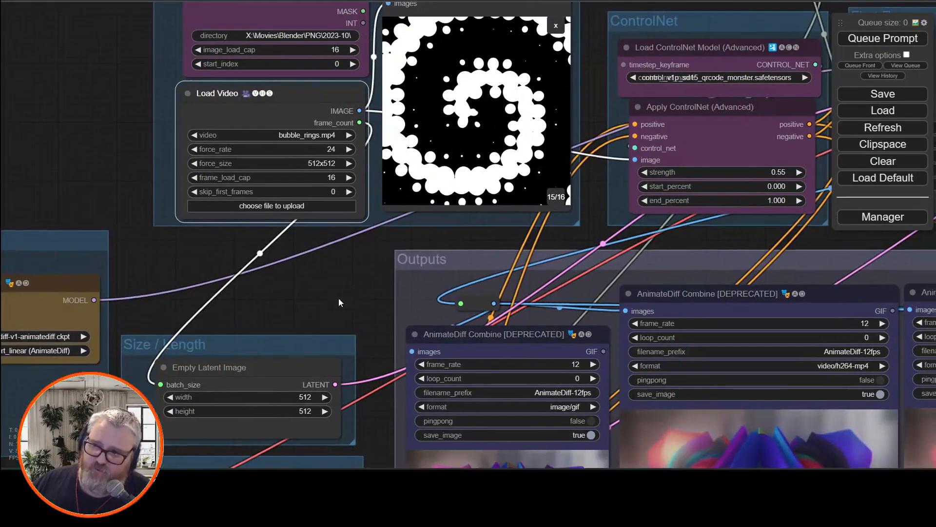
{"action": "left_click_drag", "start_coordinate": [338, 298], "coordinate": [267, 363]}
- Open the directory value of the Load Images node and examine it alongside the image preview and ControlNet group
{"action": "left_click", "coordinate": [228, 96]}
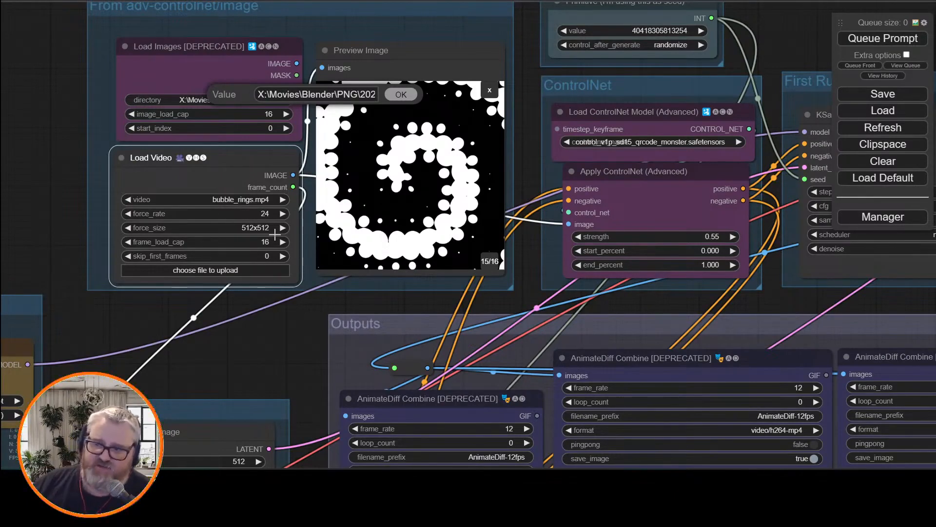
{"action": "left_click_drag", "start_coordinate": [226, 351], "coordinate": [223, 195]}
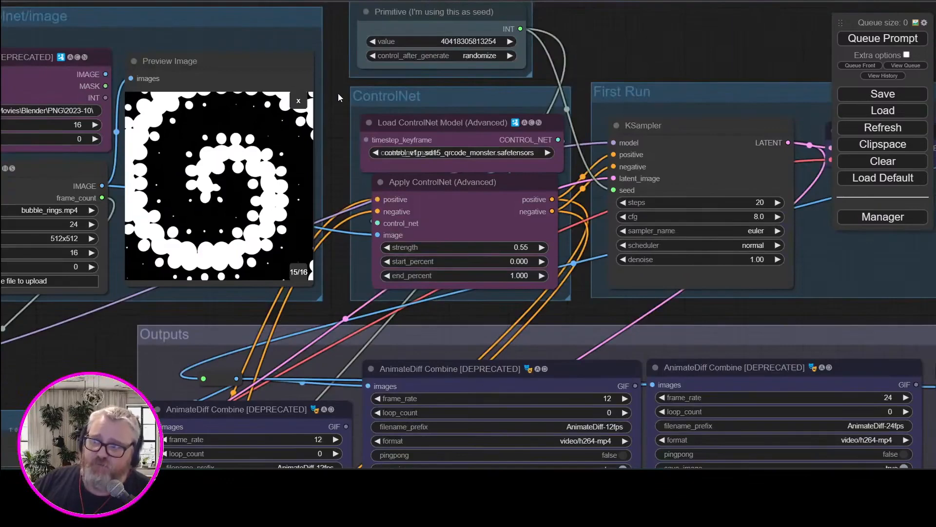
{"action": "left_click_drag", "start_coordinate": [340, 96], "coordinate": [425, 80]}
{"action": "left_click_drag", "start_coordinate": [169, 286], "coordinate": [231, 261]}
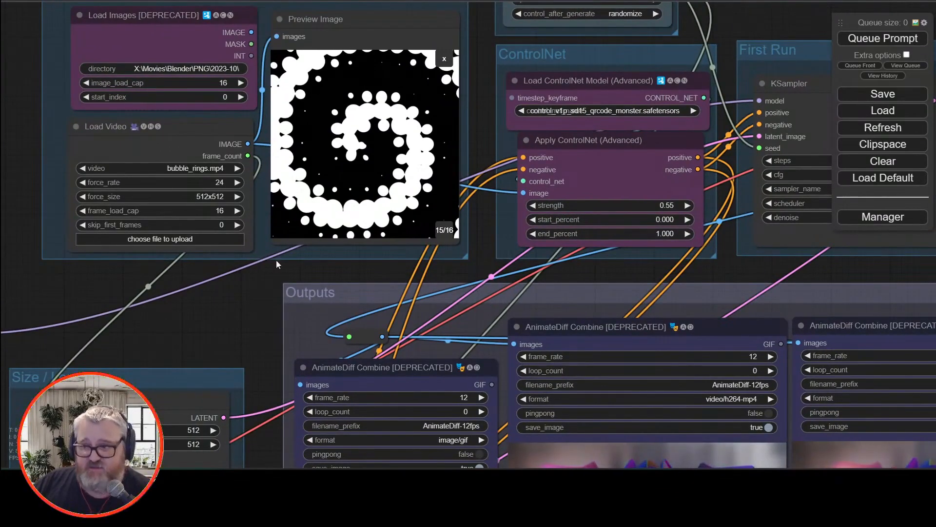
{"action": "left_click", "coordinate": [221, 210]}
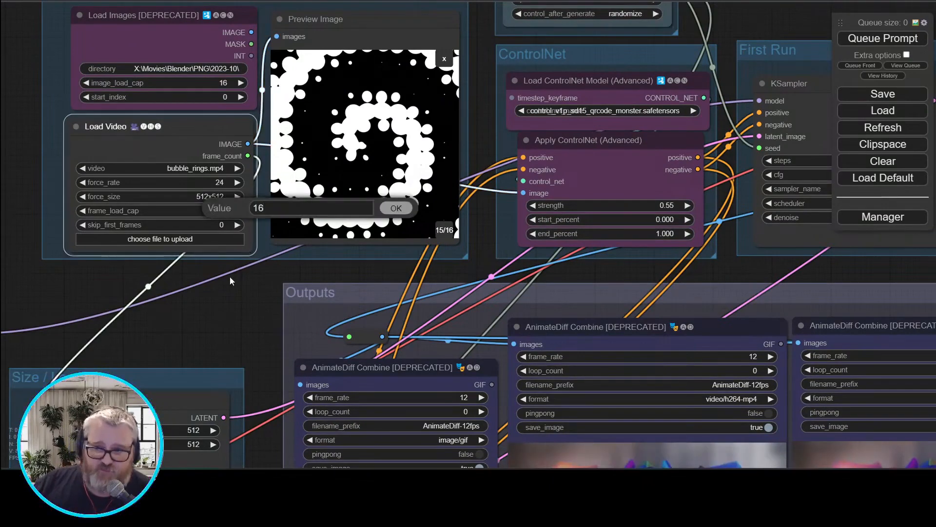
{"action": "key", "text": "BackSpace"}
{"action": "key", "text": "BackSpace"}
{"action": "key", "text": "Escape"}
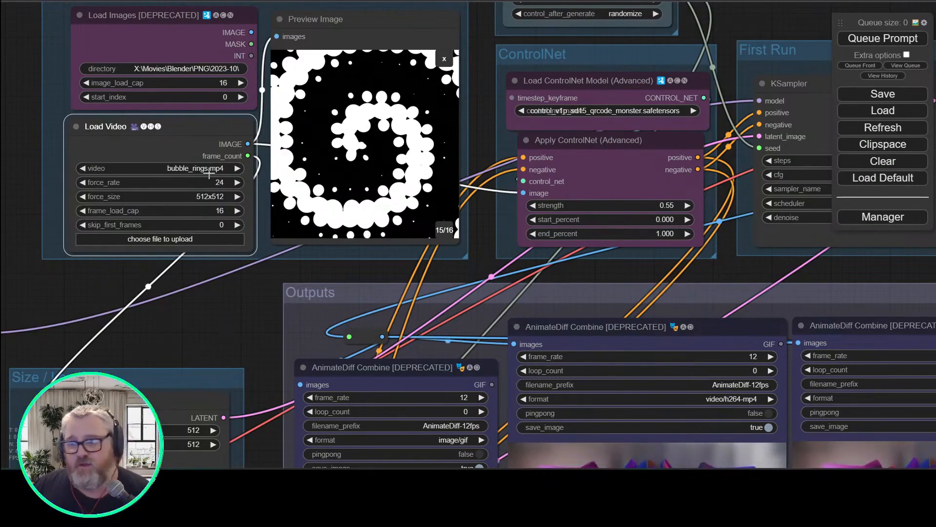
- Select the Primitive seed node and examine its links to the samplers
{"action": "left_click_drag", "start_coordinate": [263, 291], "coordinate": [384, 75]}
{"action": "left_click", "coordinate": [384, 74]}
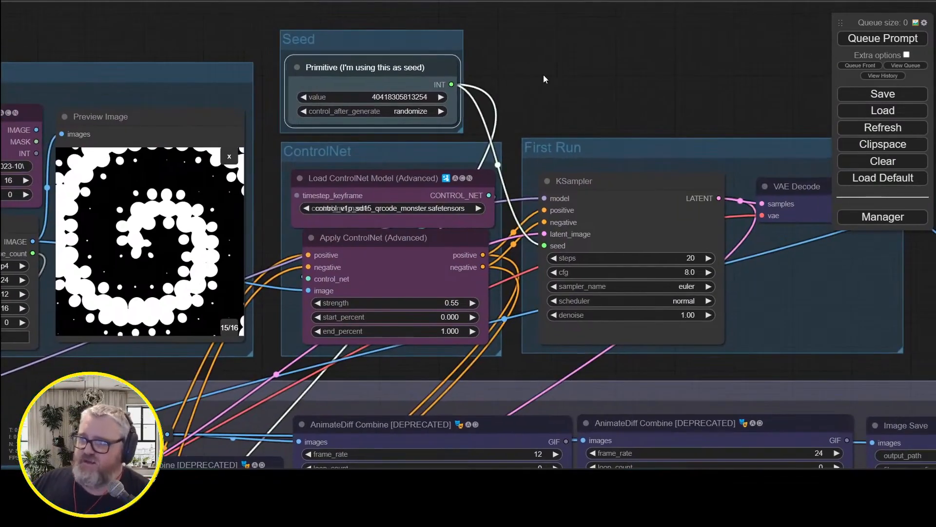
{"action": "left_click_drag", "start_coordinate": [543, 74], "coordinate": [405, 66]}
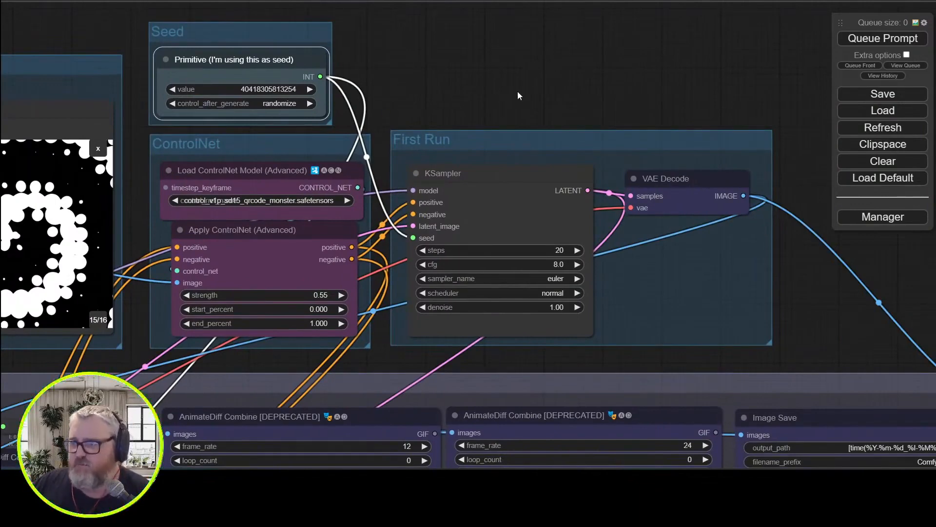
- Select the Load ControlNet Model and Apply ControlNet nodes one after the other and review their settings
{"action": "left_click_drag", "start_coordinate": [487, 112], "coordinate": [546, 15]}
{"action": "left_click", "coordinate": [345, 73]}
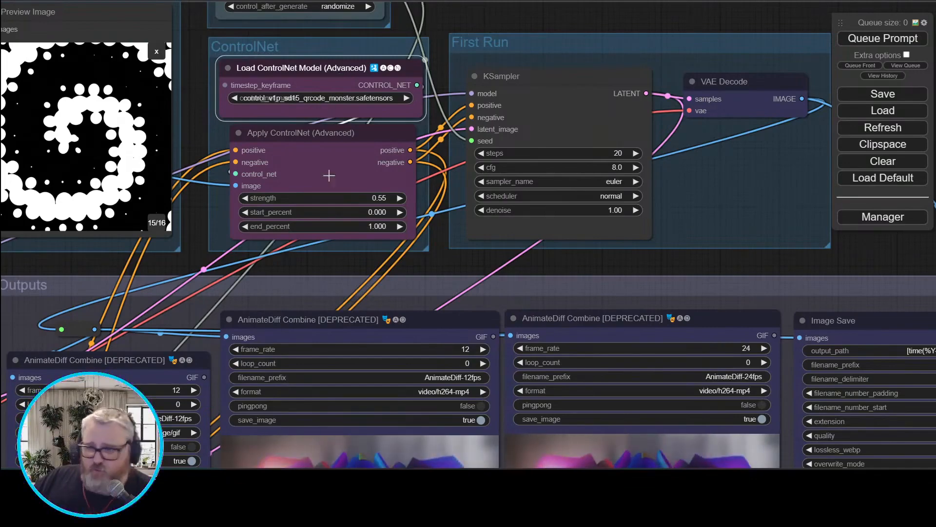
{"action": "left_click", "coordinate": [318, 151]}
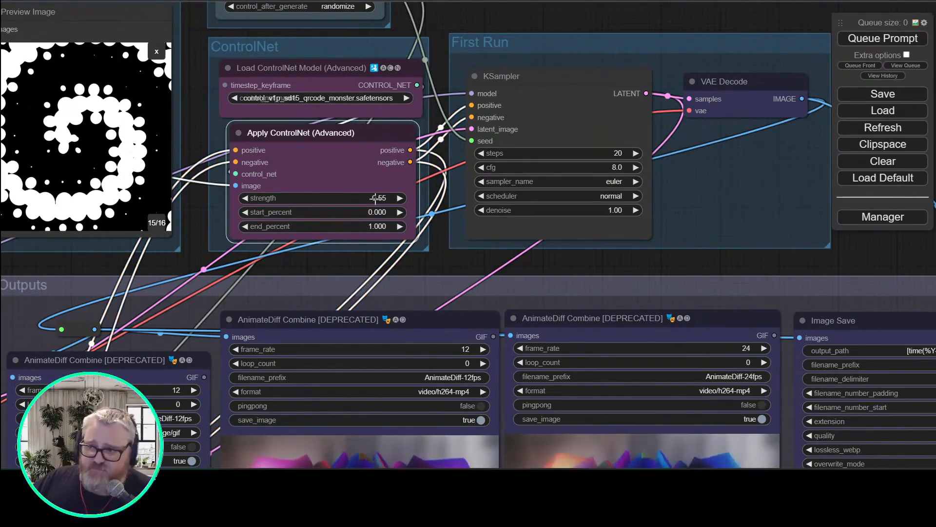
{"action": "left_click_drag", "start_coordinate": [554, 267], "coordinate": [641, 326]}
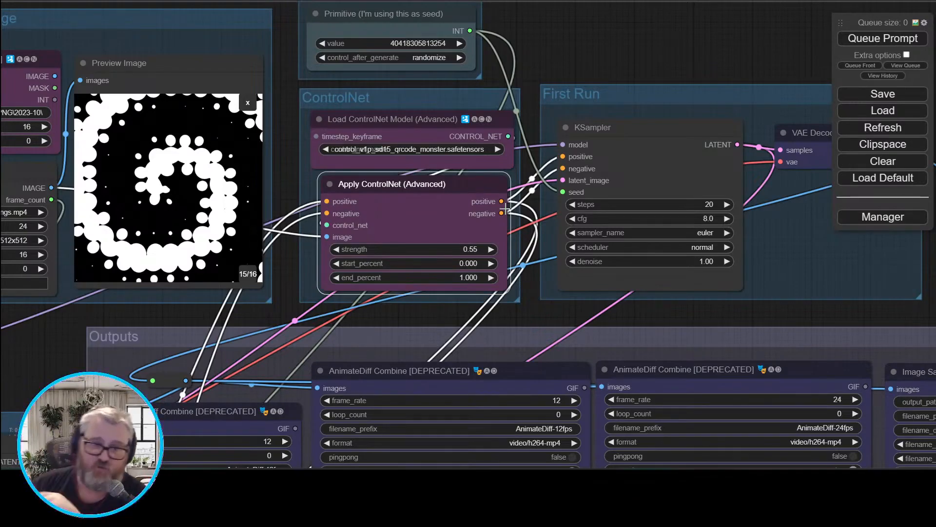
- Review the First Run group's KSampler settings, and select the VAE Decode node to see its connections
{"action": "left_click_drag", "start_coordinate": [640, 45], "coordinate": [474, 52]}
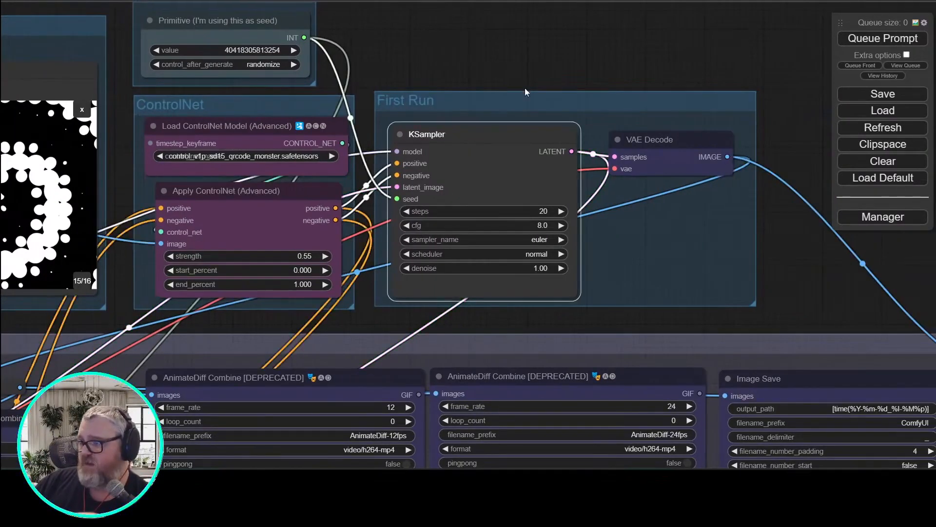
{"action": "left_click_drag", "start_coordinate": [525, 92], "coordinate": [464, 59]}
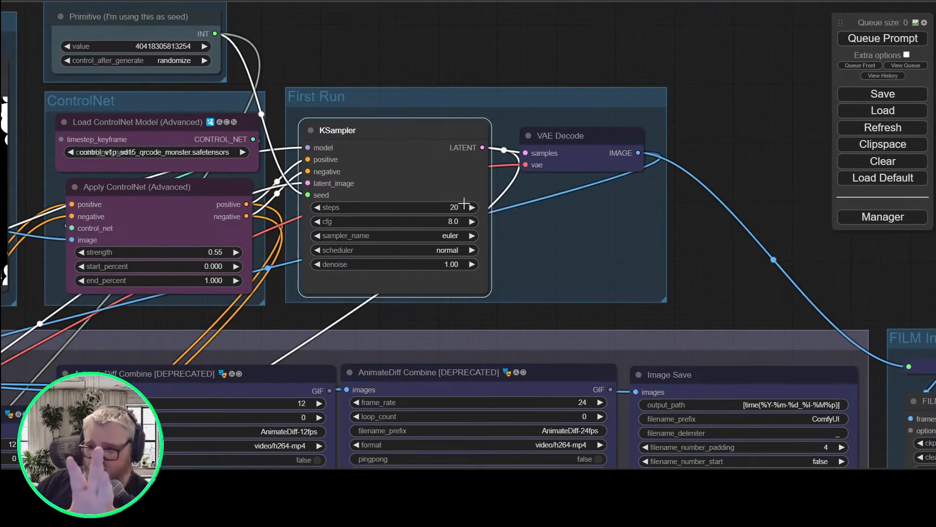
{"action": "left_click_drag", "start_coordinate": [509, 156], "coordinate": [329, 209]}
{"action": "left_click", "coordinate": [409, 209]}
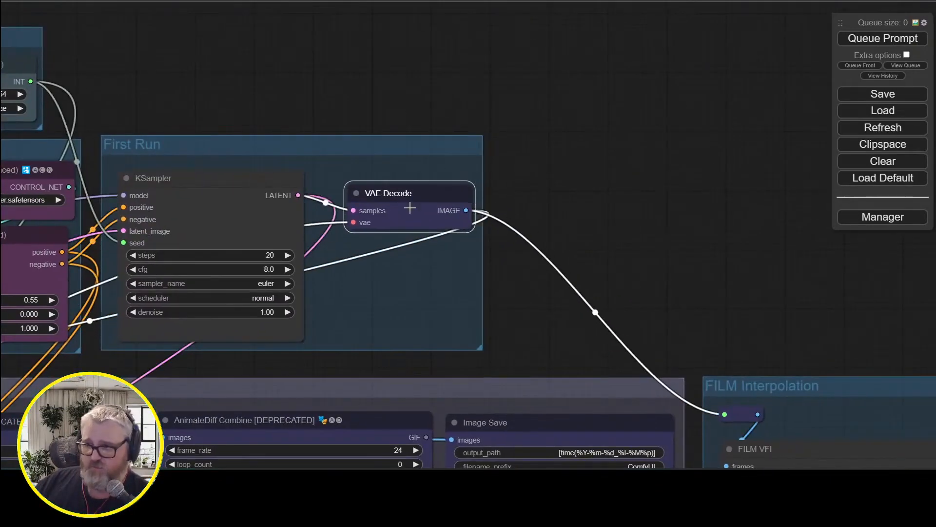
- Survey the animation previews and Image Save frames in the Outputs group and the adjoining FILM Interpolation group
{"action": "scroll", "coordinate": [552, 194], "scroll_direction": "down", "scroll_amount": 3}
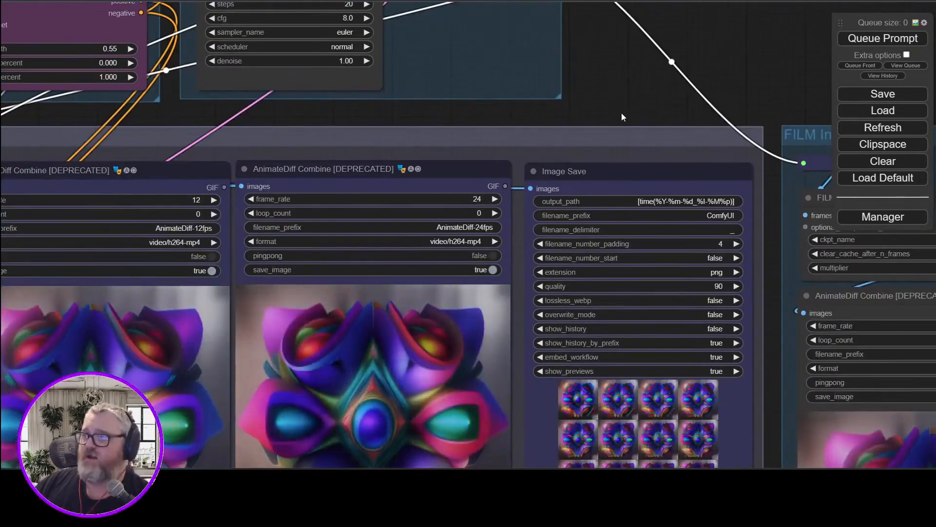
{"action": "scroll", "coordinate": [621, 113], "scroll_direction": "down", "scroll_amount": 2}
{"action": "scroll", "coordinate": [636, 81], "scroll_direction": "up", "scroll_amount": 1}
{"action": "scroll", "coordinate": [449, 422], "scroll_direction": "up", "scroll_amount": 6}
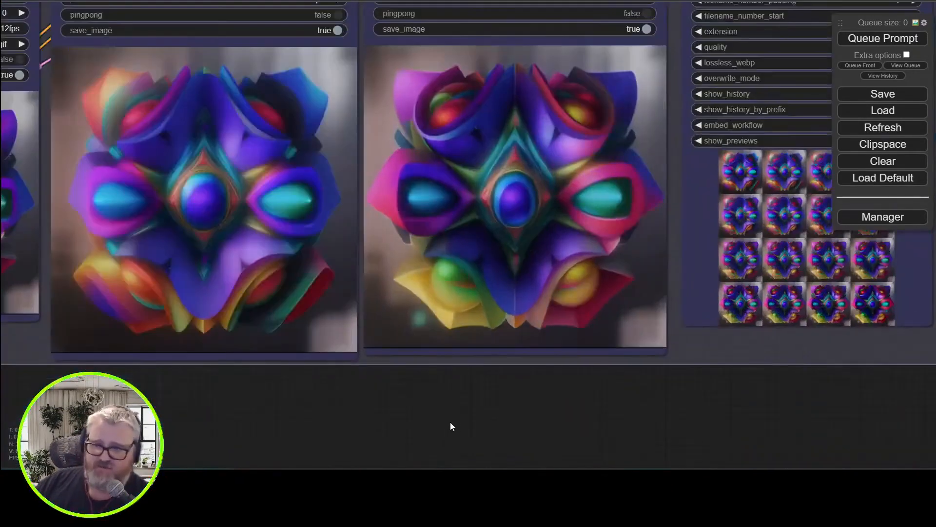
{"action": "scroll", "coordinate": [657, 426], "scroll_direction": "down", "scroll_amount": 7}
{"action": "left_click_drag", "start_coordinate": [706, 443], "coordinate": [497, 408]}
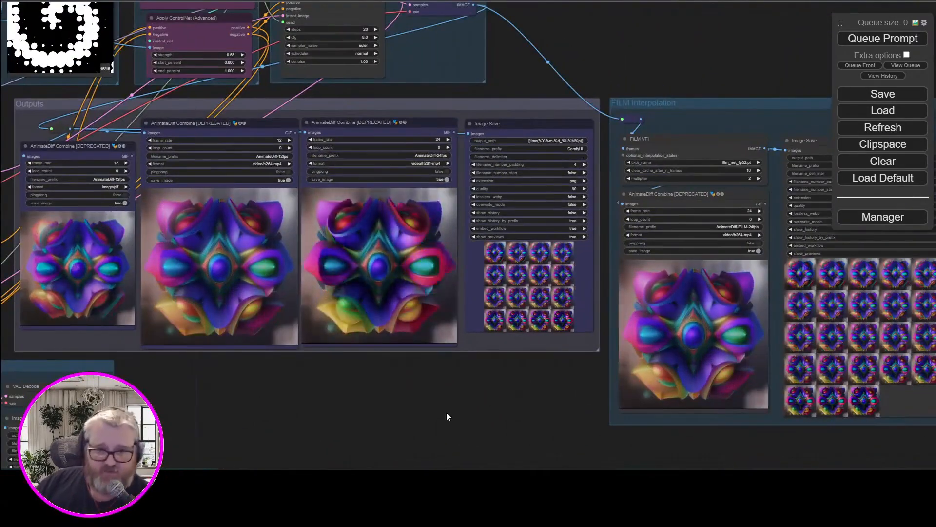
{"action": "scroll", "coordinate": [357, 408], "scroll_direction": "up", "scroll_amount": 4}
{"action": "scroll", "coordinate": [496, 405], "scroll_direction": "down", "scroll_amount": 3}
- Select the 12 fps video/h264-mp4 AnimateDiff Combine node in the Outputs group and review its settings
{"action": "left_click_drag", "start_coordinate": [190, 180], "coordinate": [397, 253]}
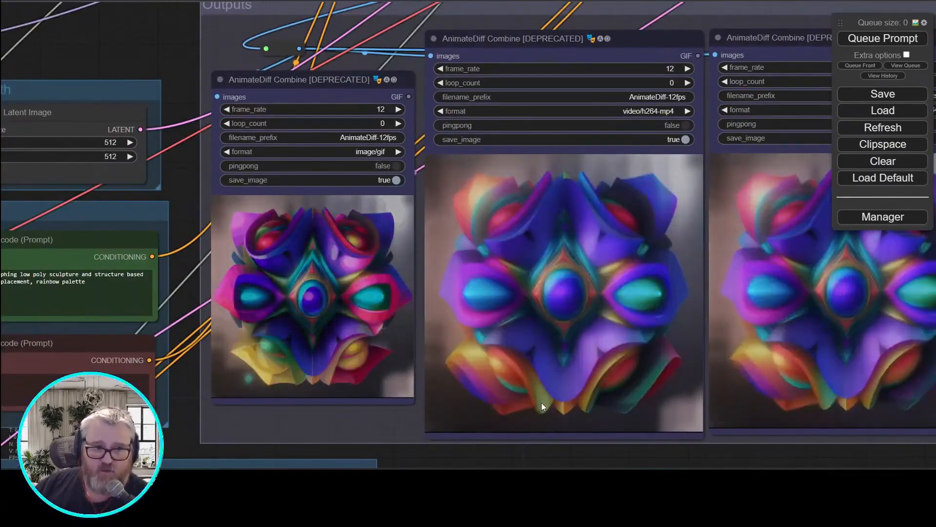
{"action": "left_click_drag", "start_coordinate": [601, 430], "coordinate": [424, 442]}
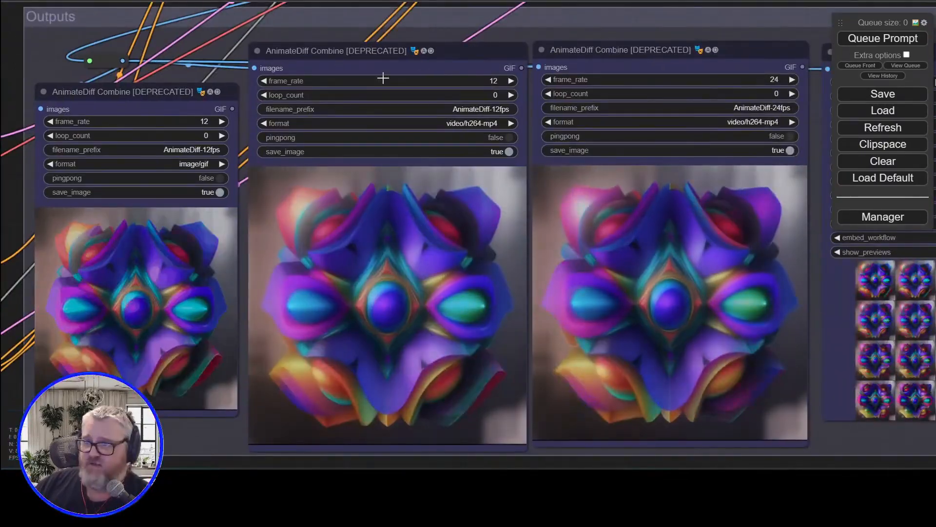
{"action": "left_click", "coordinate": [345, 65]}
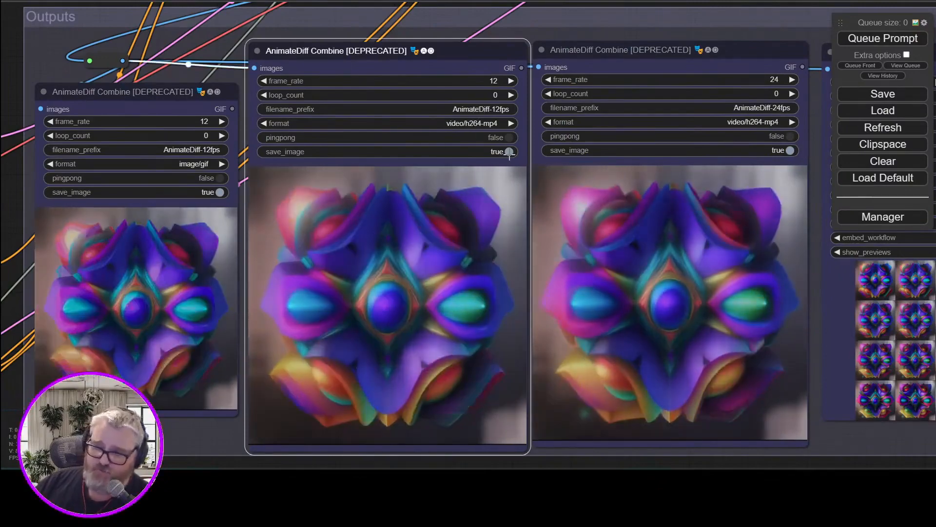
- Examine the GIF preview up close and compare its image quality with the 12 fps and 24 fps MP4 previews
{"action": "left_click_drag", "start_coordinate": [51, 292], "coordinate": [197, 260]}
{"action": "scroll", "coordinate": [148, 157], "scroll_direction": "up", "scroll_amount": 8}
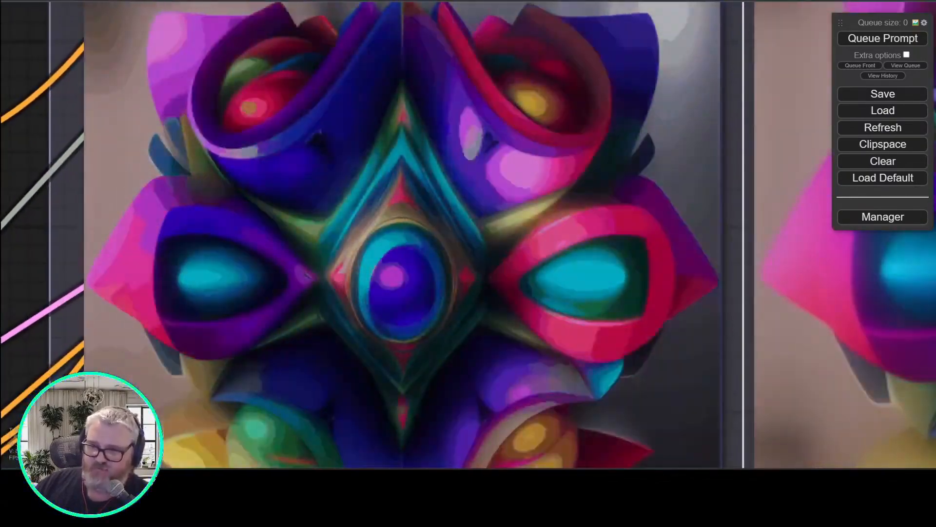
{"action": "scroll", "coordinate": [29, 139], "scroll_direction": "down", "scroll_amount": 5}
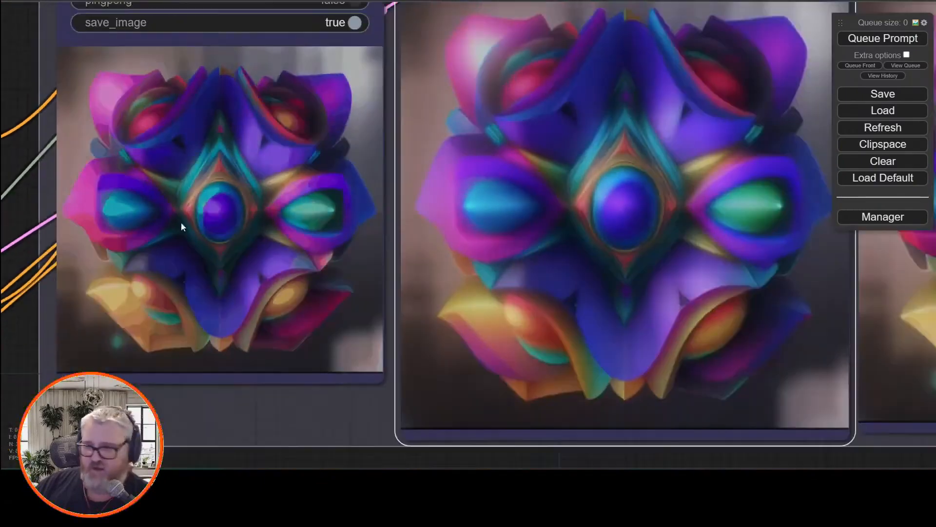
{"action": "scroll", "coordinate": [509, 274], "scroll_direction": "up", "scroll_amount": 2}
{"action": "scroll", "coordinate": [538, 460], "scroll_direction": "down", "scroll_amount": 3}
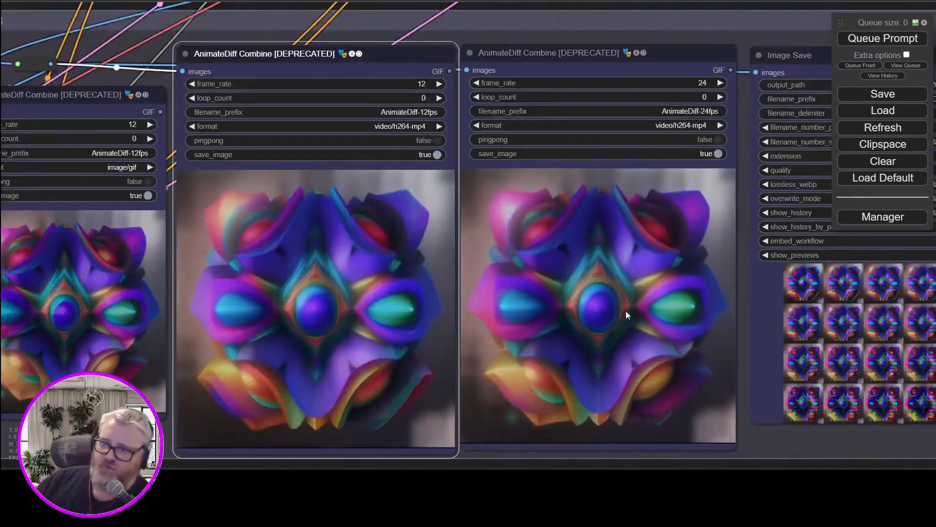
{"action": "left_click_drag", "start_coordinate": [624, 466], "coordinate": [537, 468]}
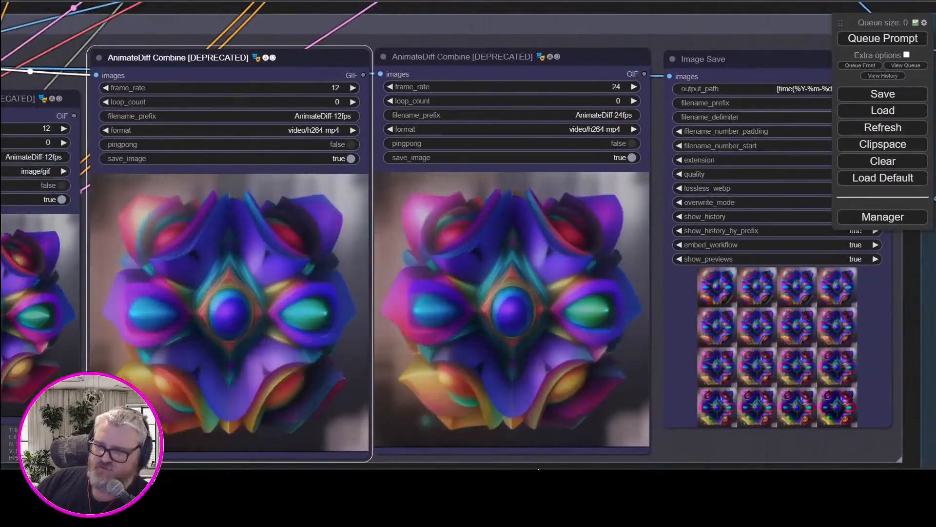
- Inspect the FILM VFI node, its AnimateDiff Combine preview and the saved frames in the FILM Interpolation group
{"action": "left_click_drag", "start_coordinate": [618, 414], "coordinate": [13, 321]}
{"action": "scroll", "coordinate": [44, 404], "scroll_direction": "down", "scroll_amount": 3}
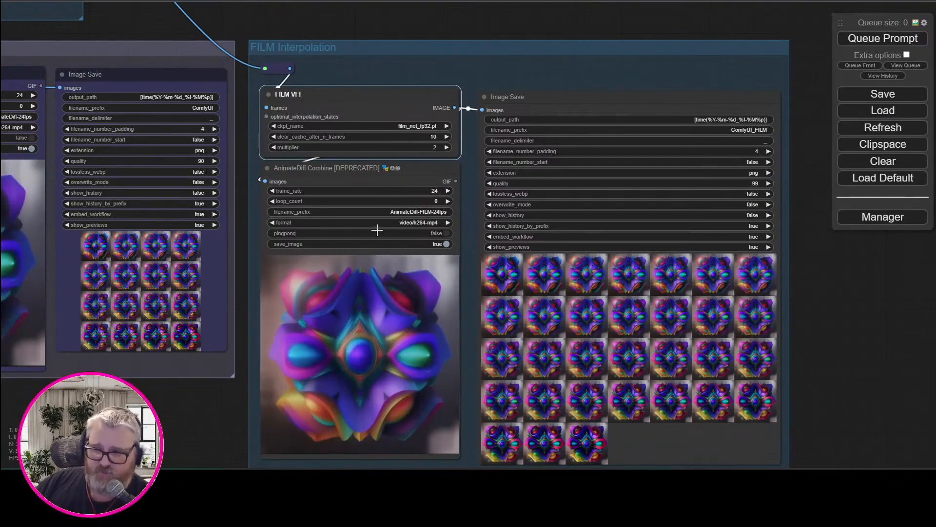
{"action": "scroll", "coordinate": [251, 408], "scroll_direction": "up", "scroll_amount": 10}
{"action": "scroll", "coordinate": [203, 393], "scroll_direction": "down", "scroll_amount": 10}
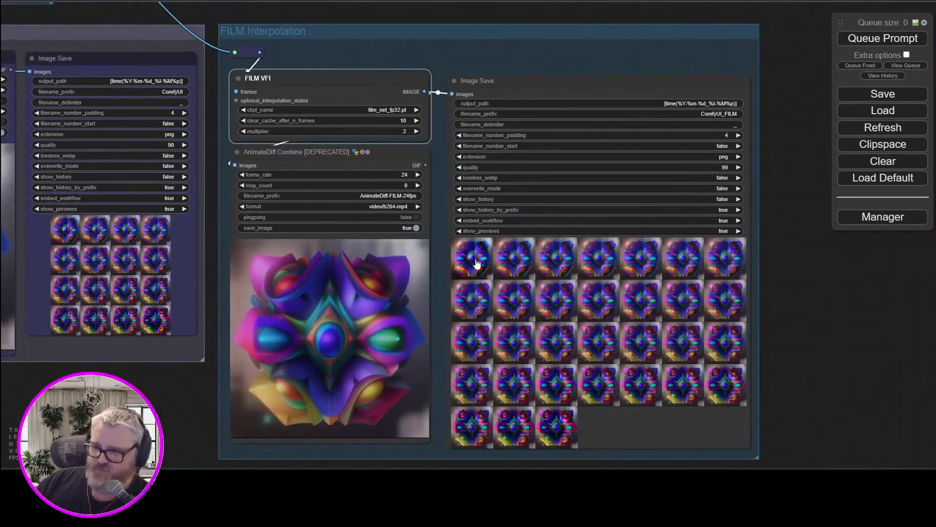
- Enlarge a frame in the FILM Interpolation group's Image Save preview and step forward through the frames to 31/31
{"action": "left_click", "coordinate": [476, 263]}
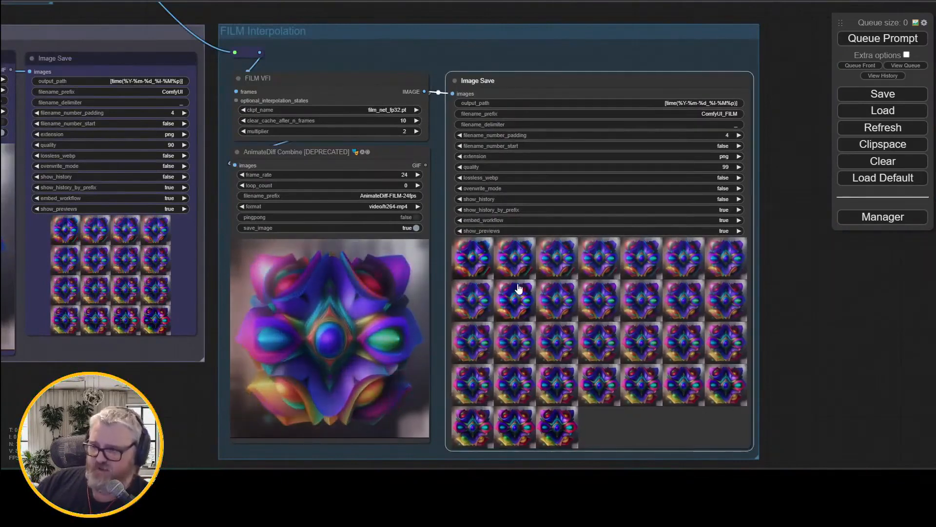
{"action": "left_click", "coordinate": [488, 272]}
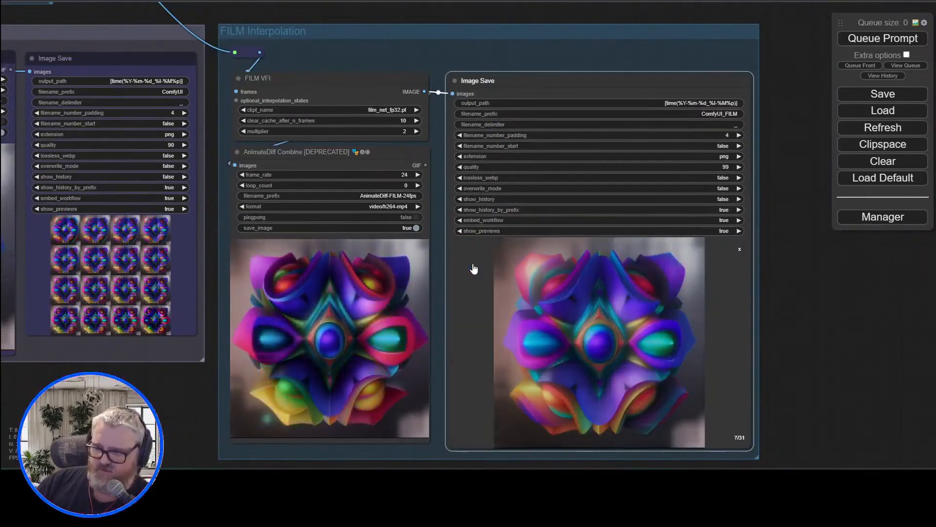
{"action": "key", "text": "Right"}
{"action": "key", "text": "Right"}
{"action": "key", "text": "Right"}
{"action": "key", "text": "Right"}
{"action": "key", "text": "Right"}
{"action": "key", "text": "Right"}
{"action": "key", "text": "Right"}
{"action": "key", "text": "Right"}
{"action": "key", "text": "Right"}
{"action": "key", "text": "Right"}
{"action": "key", "text": "Right"}
{"action": "key", "text": "Right"}
{"action": "key", "text": "Right"}
{"action": "key", "text": "Right"}
{"action": "key", "text": "Right"}
{"action": "key", "text": "Right"}
{"action": "key", "text": "Right"}
{"action": "key", "text": "Right"}
{"action": "key", "text": "Right"}
{"action": "key", "text": "Right"}
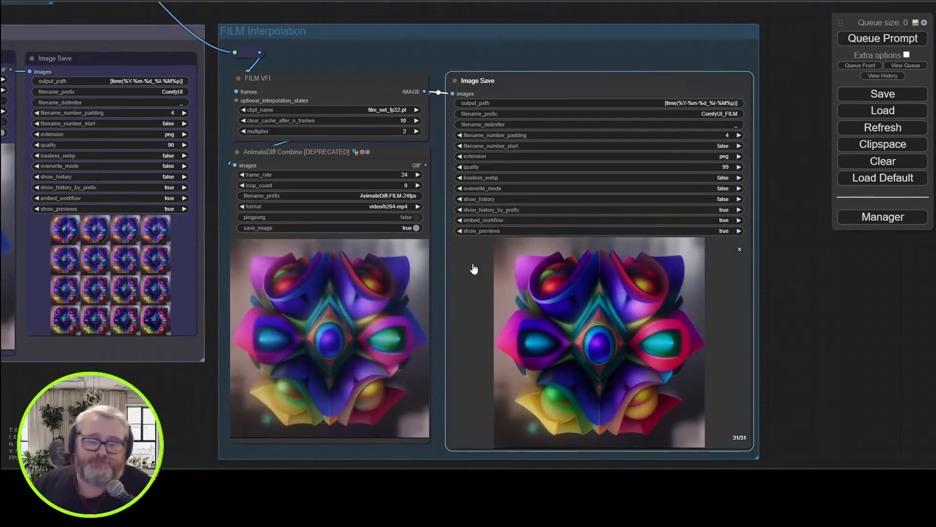
{"action": "scroll", "coordinate": [428, 388], "scroll_direction": "down", "scroll_amount": 5}
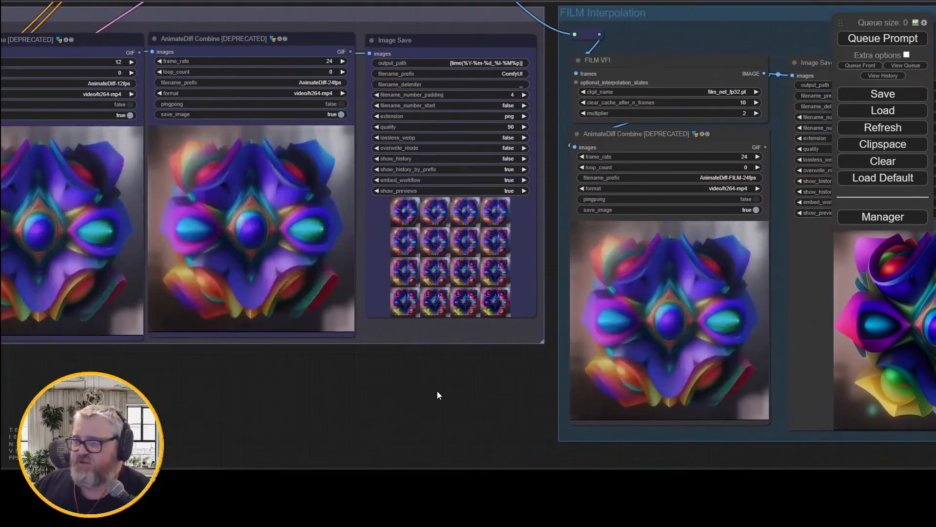
- Return the FILM Interpolation Image Save preview to its thumbnail grid and shift the node slightly away from FILM VFI
{"action": "scroll", "coordinate": [437, 391], "scroll_direction": "up", "scroll_amount": 5}
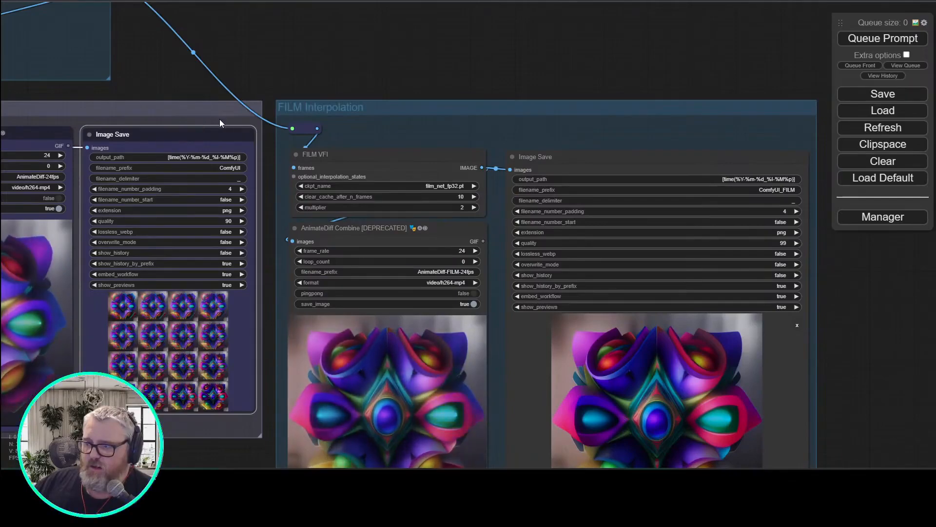
{"action": "mouse_move", "coordinate": [510, 169]}
{"action": "left_mouse_down"}
{"action": "mouse_move", "coordinate": [542, 163]}
{"action": "mouse_move", "coordinate": [521, 165]}
{"action": "left_mouse_up"}
{"action": "left_click", "coordinate": [808, 324]}
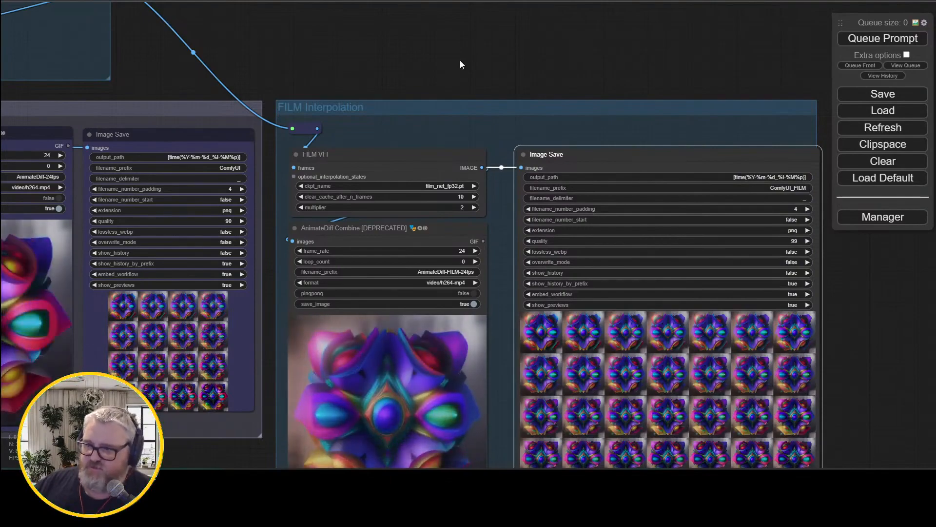
{"action": "left_click_drag", "start_coordinate": [460, 63], "coordinate": [582, 20]}
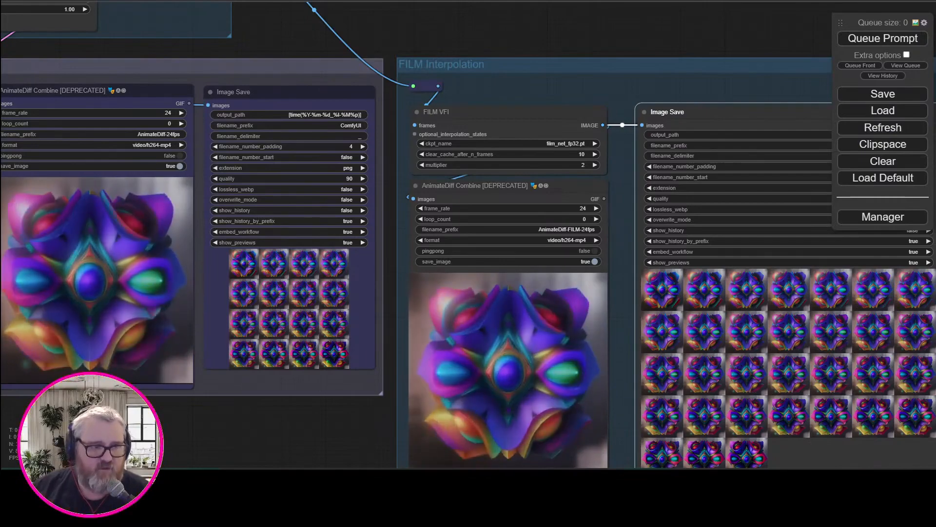
- Examine the optional nodes lower in the graph: the Upscaler group, FreeU and BatchPromptSchedule
{"action": "left_click_drag", "start_coordinate": [329, 416], "coordinate": [755, 341]}
{"action": "left_click_drag", "start_coordinate": [522, 371], "coordinate": [778, 307]}
{"action": "left_click_drag", "start_coordinate": [613, 367], "coordinate": [884, 213]}
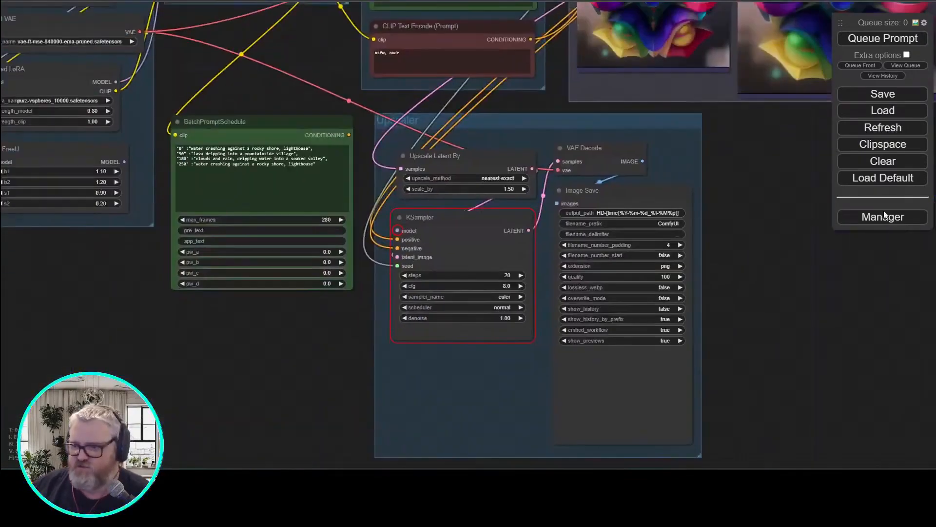
{"action": "left_click_drag", "start_coordinate": [232, 344], "coordinate": [414, 342]}
{"action": "scroll", "coordinate": [376, 207], "scroll_direction": "up", "scroll_amount": 6}
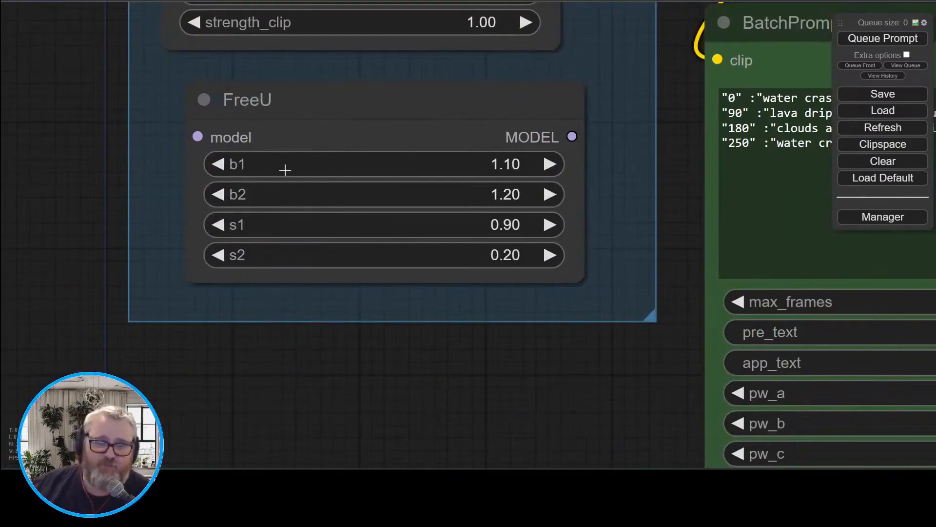
{"action": "left_click_drag", "start_coordinate": [348, 376], "coordinate": [165, 381]}
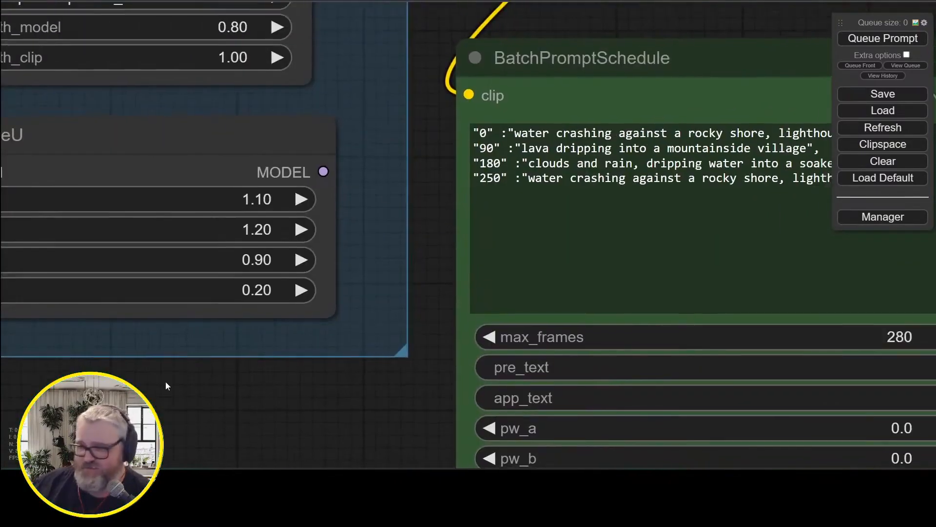
{"action": "scroll", "coordinate": [165, 381], "scroll_direction": "down", "scroll_amount": 3}
- Review the First Run sampling, the Upscaler group's latent upscale, KSampler and Image Save nodes, and the Outputs previews
{"action": "left_click_drag", "start_coordinate": [226, 405], "coordinate": [573, 382]}
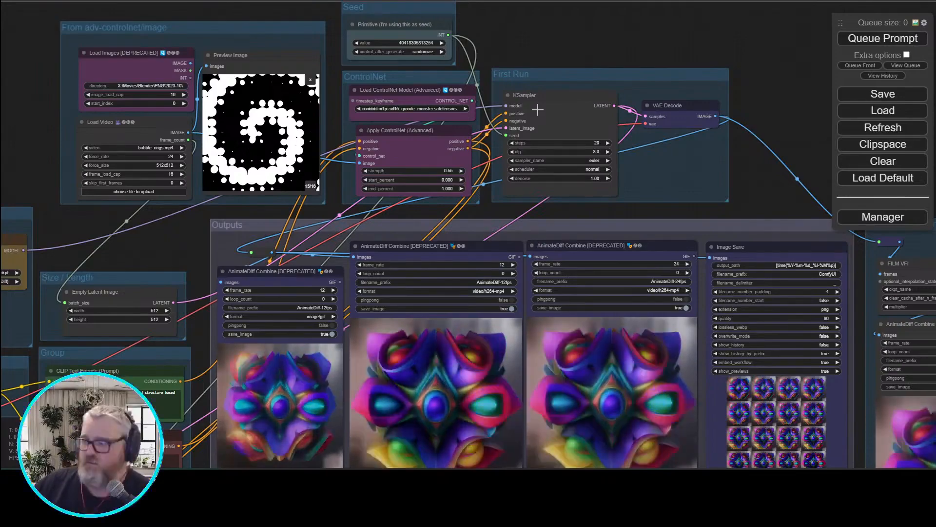
{"action": "left_click_drag", "start_coordinate": [514, 46], "coordinate": [737, 1]}
{"action": "left_click_drag", "start_coordinate": [294, 421], "coordinate": [250, 387]}
{"action": "left_click_drag", "start_coordinate": [325, 168], "coordinate": [362, 283]}
{"action": "scroll", "coordinate": [361, 283], "scroll_direction": "up", "scroll_amount": 4}
{"action": "left_click_drag", "start_coordinate": [536, 254], "coordinate": [184, 4]}
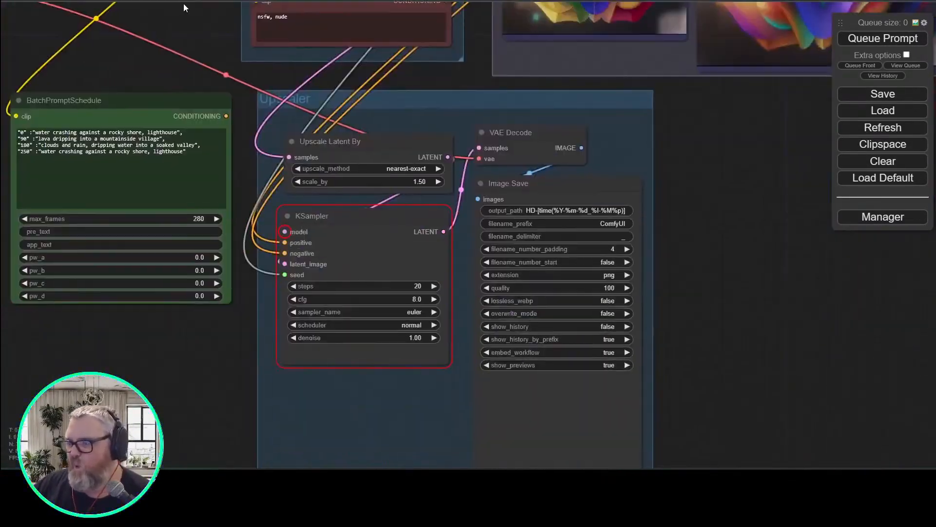
{"action": "left_click_drag", "start_coordinate": [824, 161], "coordinate": [734, 455]}
{"action": "left_click_drag", "start_coordinate": [694, 423], "coordinate": [388, 416]}
{"action": "left_click_drag", "start_coordinate": [466, 422], "coordinate": [496, 428]}
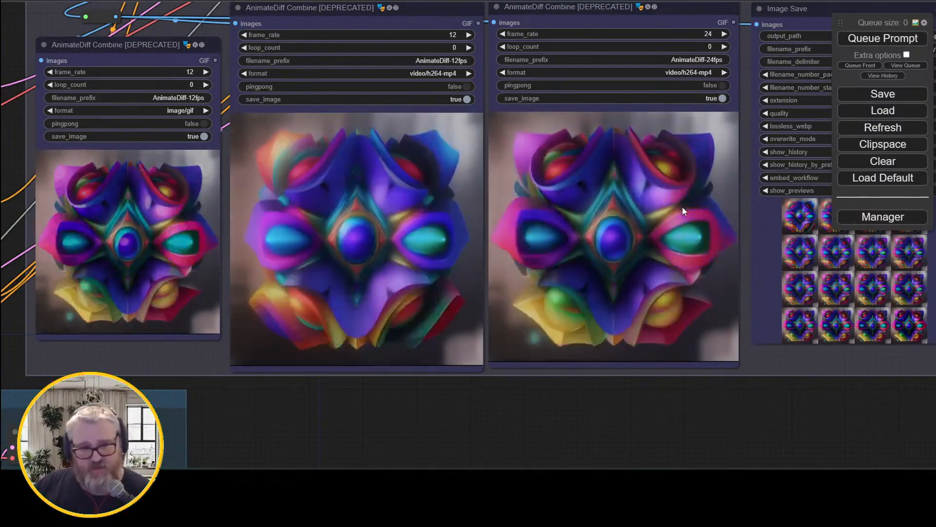
- Inspect the positive and negative CLIP Text Encode prompts up close
{"action": "scroll", "coordinate": [619, 399], "scroll_direction": "down", "scroll_amount": 3}
{"action": "scroll", "coordinate": [555, 429], "scroll_direction": "up", "scroll_amount": 4}
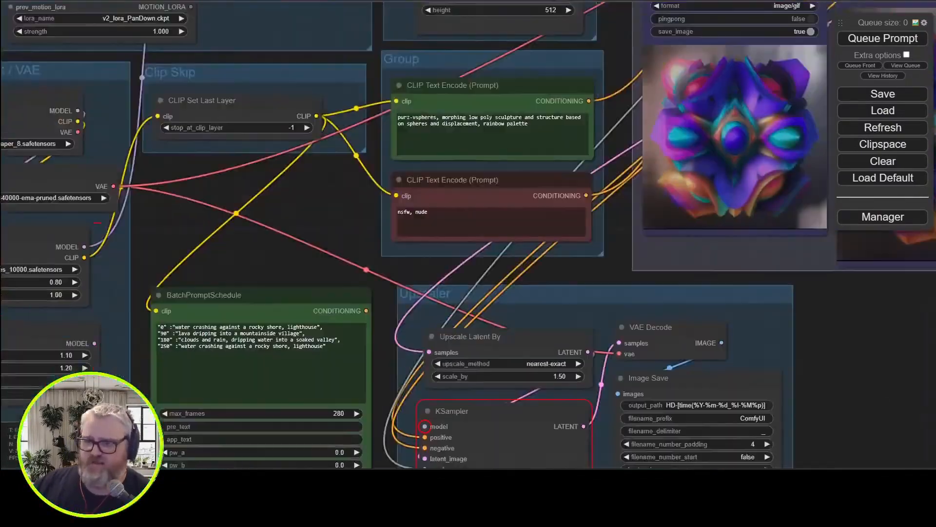
{"action": "scroll", "coordinate": [365, 166], "scroll_direction": "up", "scroll_amount": 2}
{"action": "left_click_drag", "start_coordinate": [364, 214], "coordinate": [48, 295]}
{"action": "scroll", "coordinate": [49, 295], "scroll_direction": "up", "scroll_amount": 4}
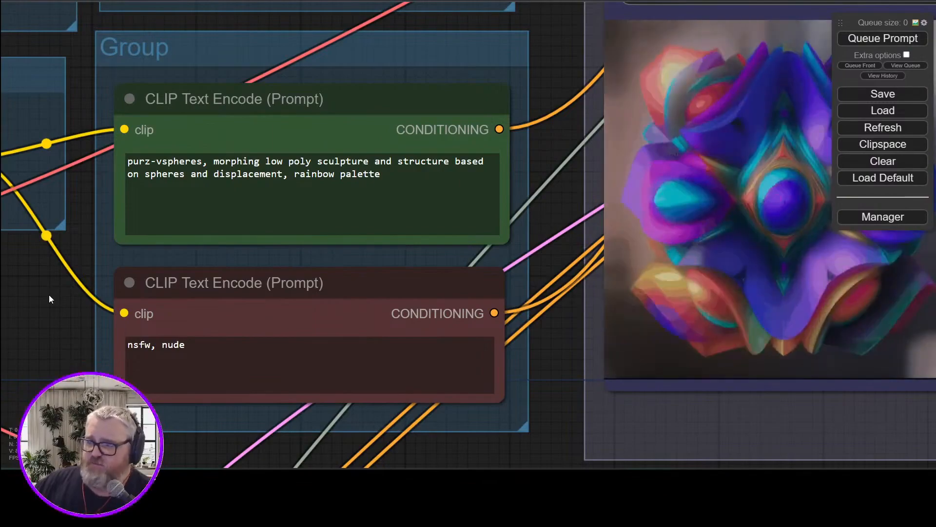
- Queue the prompt to generate a new animation, keeping the seed, ControlNet and First Run groups in view
{"action": "scroll", "coordinate": [468, 234], "scroll_direction": "down", "scroll_amount": 10}
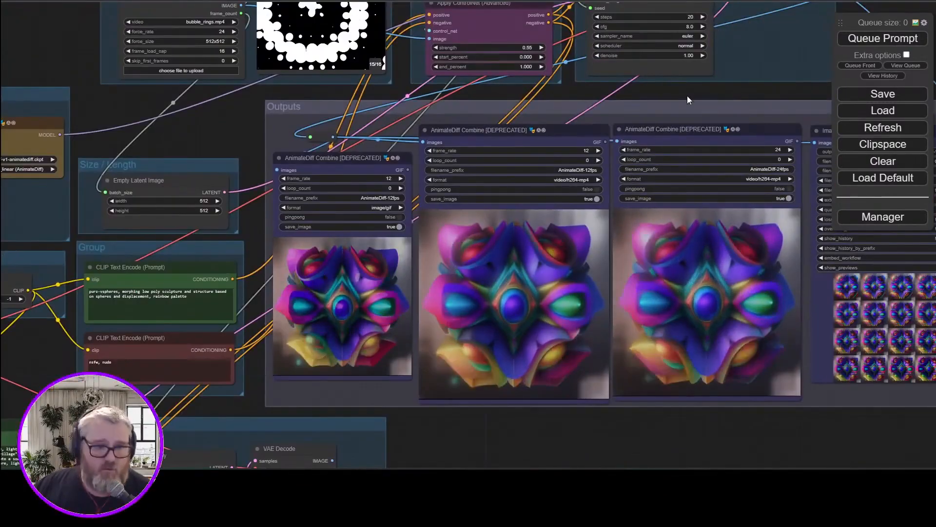
{"action": "scroll", "coordinate": [686, 95], "scroll_direction": "up", "scroll_amount": 3}
{"action": "left_click_drag", "start_coordinate": [687, 96], "coordinate": [565, 241]}
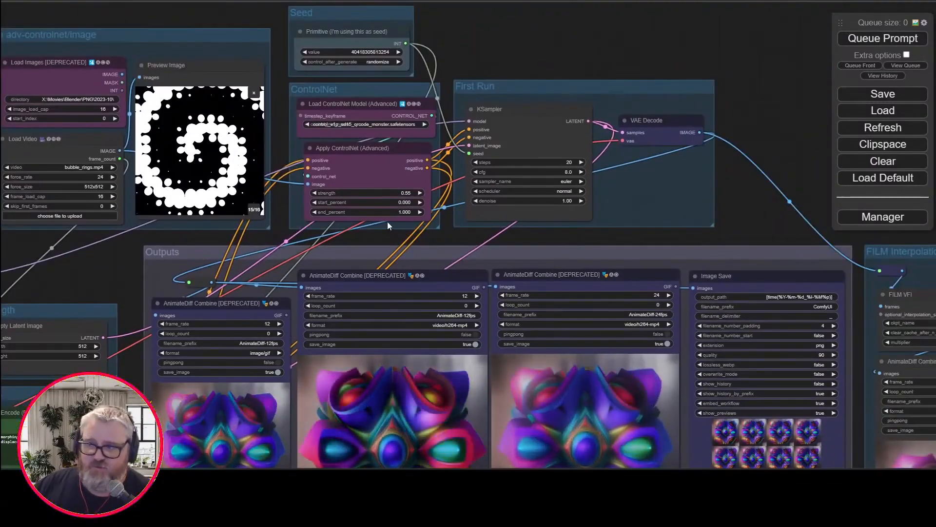
{"action": "left_click", "coordinate": [900, 38]}
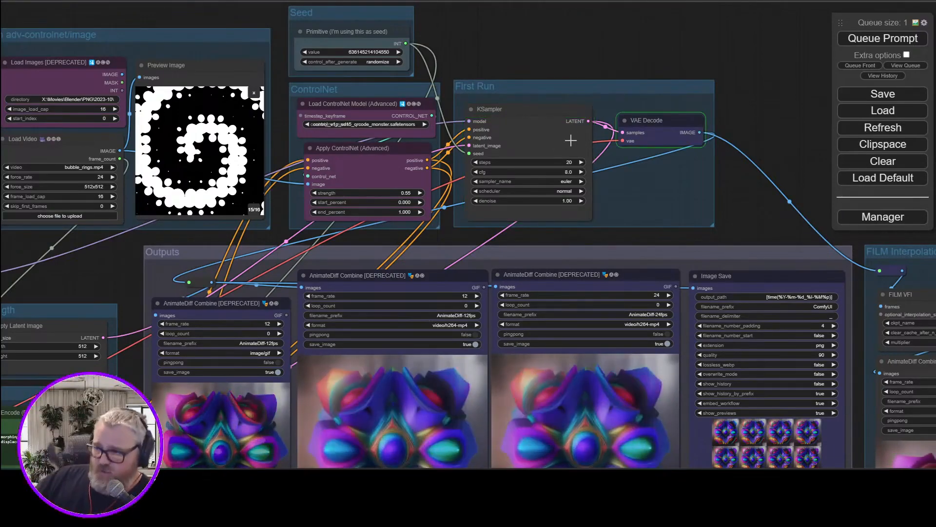
- Compare the new GIF, 12 fps and 24 fps previews in the Outputs group
{"action": "left_click_drag", "start_coordinate": [204, 376], "coordinate": [190, 235]}
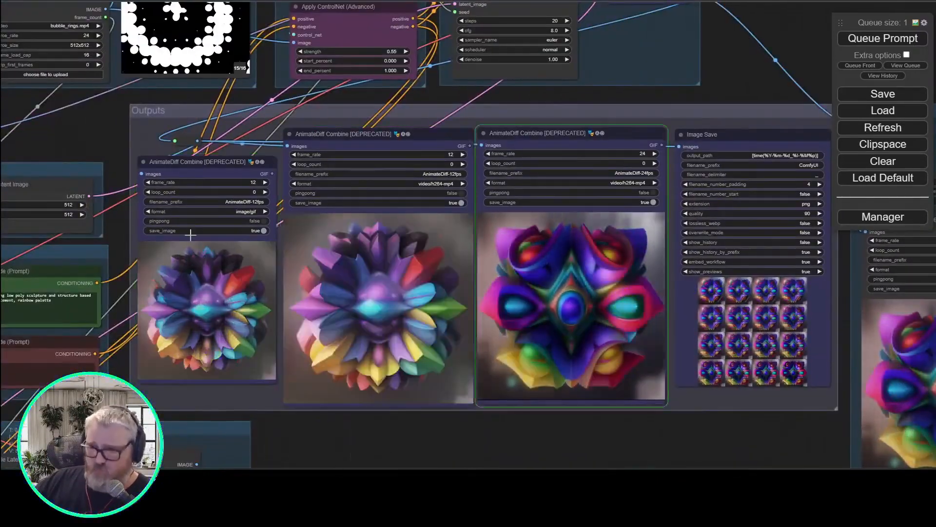
{"action": "scroll", "coordinate": [190, 235], "scroll_direction": "up", "scroll_amount": 3}
{"action": "left_click", "coordinate": [182, 259]}
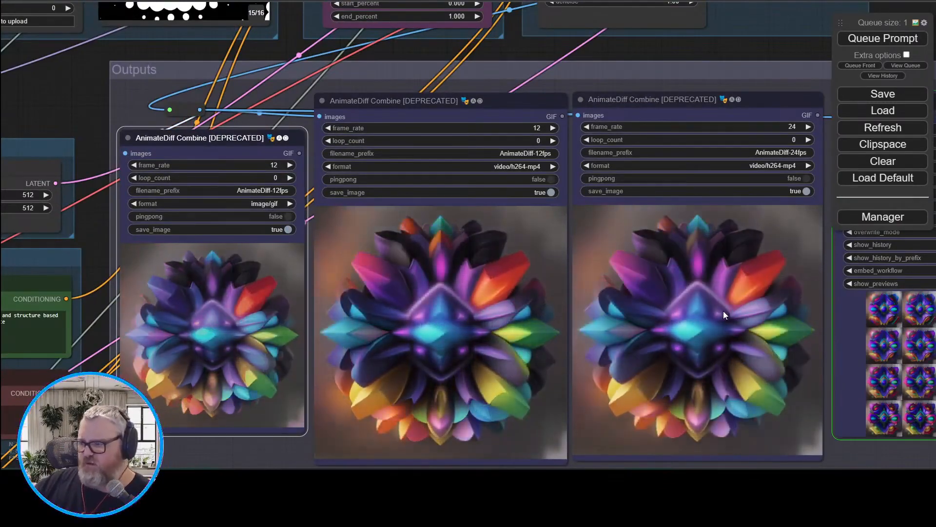
{"action": "scroll", "coordinate": [525, 393], "scroll_direction": "down", "scroll_amount": 3}
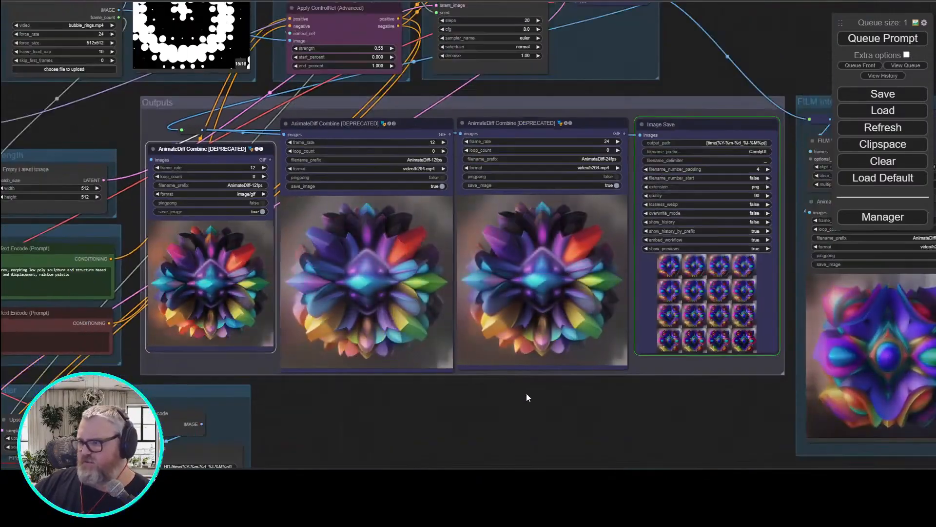
{"action": "left_click_drag", "start_coordinate": [528, 407], "coordinate": [432, 400]}
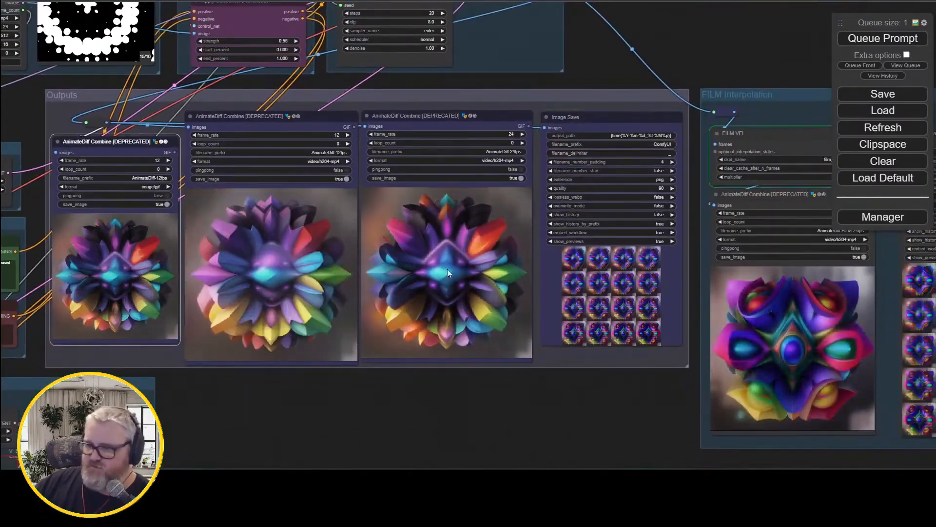
- Examine the new 24 fps animation up close in the FILM Interpolation group's AnimateDiff Combine node
{"action": "left_click_drag", "start_coordinate": [447, 273], "coordinate": [84, 273]}
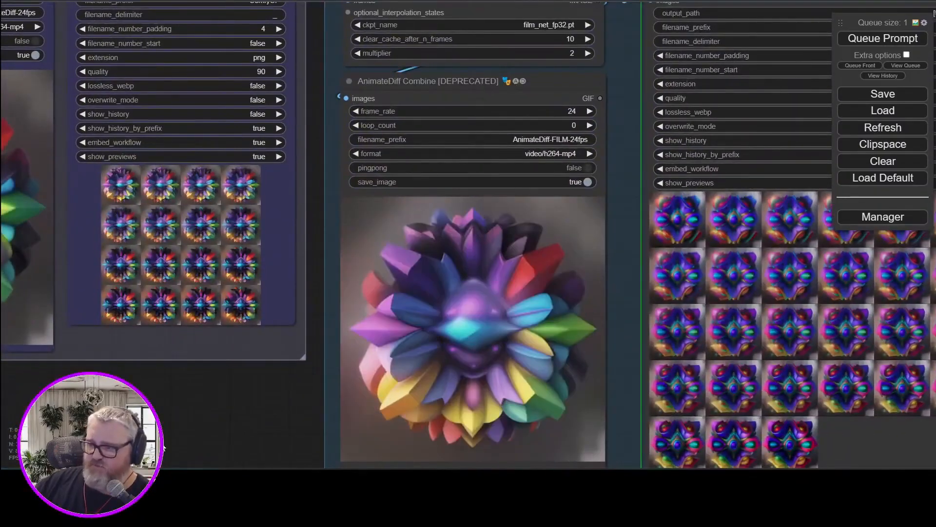
{"action": "scroll", "coordinate": [195, 400], "scroll_direction": "up", "scroll_amount": 2}
{"action": "left_click_drag", "start_coordinate": [195, 400], "coordinate": [27, 349]}
{"action": "scroll", "coordinate": [110, 363], "scroll_direction": "down", "scroll_amount": 3}
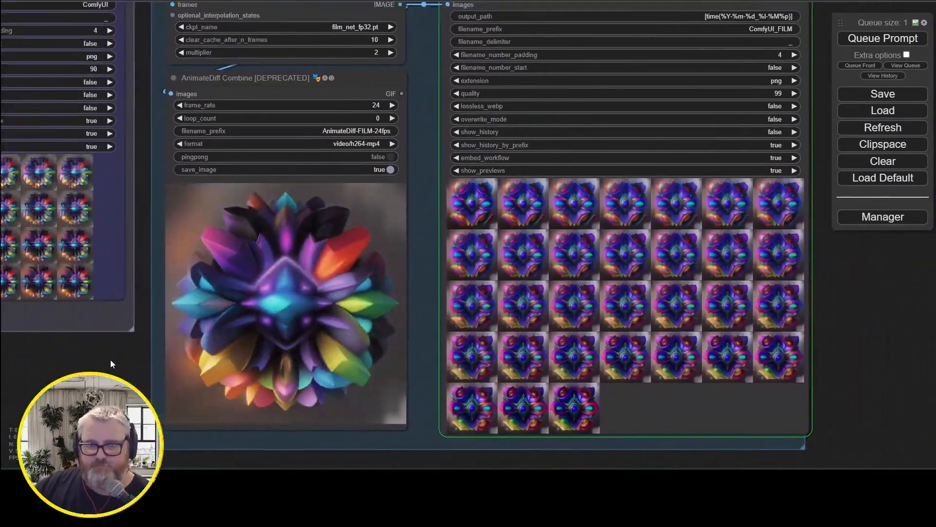
{"action": "scroll", "coordinate": [152, 350], "scroll_direction": "up", "scroll_amount": 3}
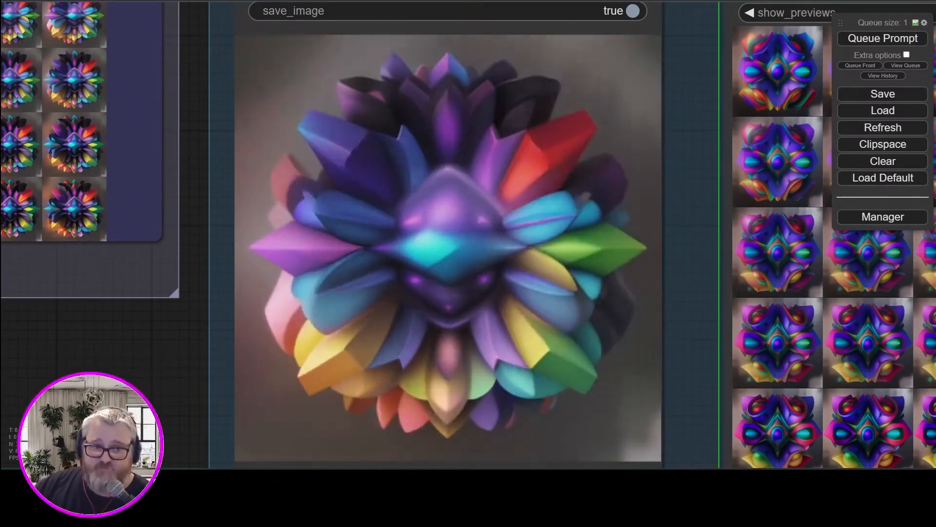
{"action": "scroll", "coordinate": [201, 30], "scroll_direction": "down", "scroll_amount": 5}
{"action": "scroll", "coordinate": [183, 118], "scroll_direction": "up", "scroll_amount": 3}
- Open the C:\tmp folder in File Explorer
{"action": "key", "text": "super+r"}
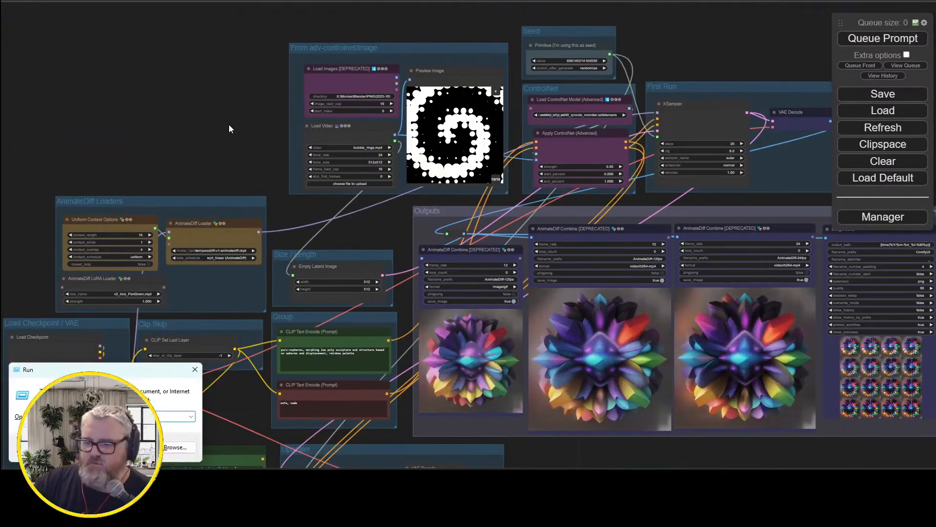
{"action": "type", "text": "c:\tmp"}
{"action": "key", "text": "Return"}
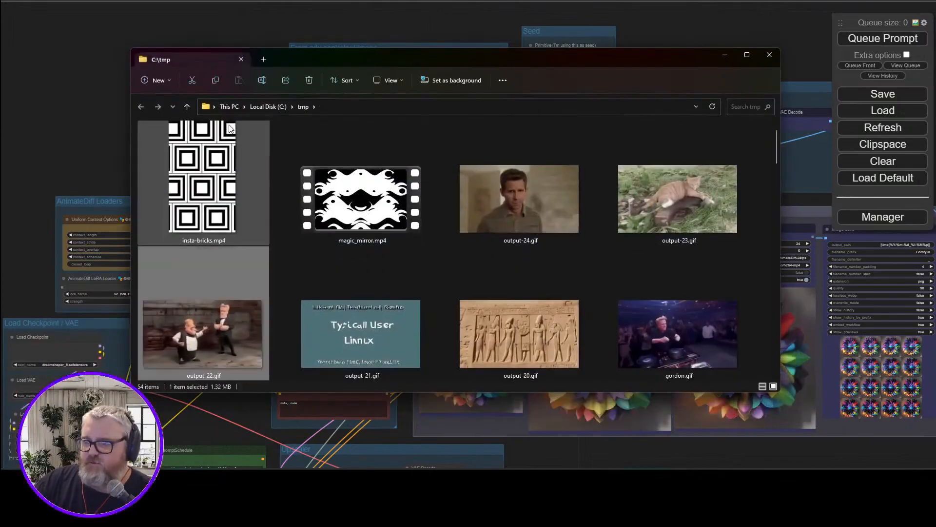
- Browse the files and folders in C:\tmp for a source animation
{"action": "key", "text": "Down"}
{"action": "key", "text": "Down"}
{"action": "key", "text": "Down"}
{"action": "key", "text": "Down"}
{"action": "key", "text": "Down"}
{"action": "key", "text": "Down"}
{"action": "key", "text": "Down"}
{"action": "key", "text": "Down"}
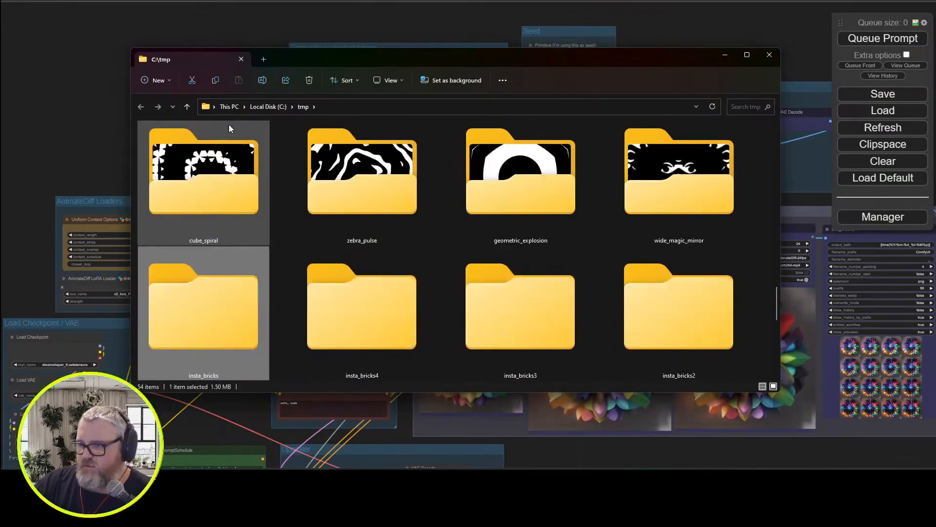
{"action": "key", "text": "Up"}
{"action": "key", "text": "Up"}
{"action": "key", "text": "Up"}
{"action": "key", "text": "Up"}
{"action": "key", "text": "Up"}
{"action": "key", "text": "Up"}
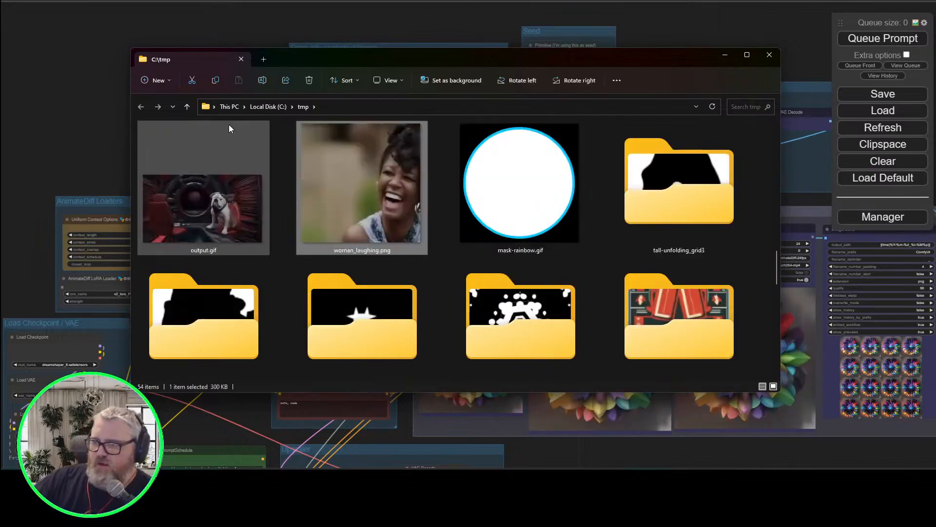
{"action": "key", "text": "Right"}
{"action": "key", "text": "Down"}
{"action": "key", "text": "Right"}
{"action": "key", "text": "Right"}
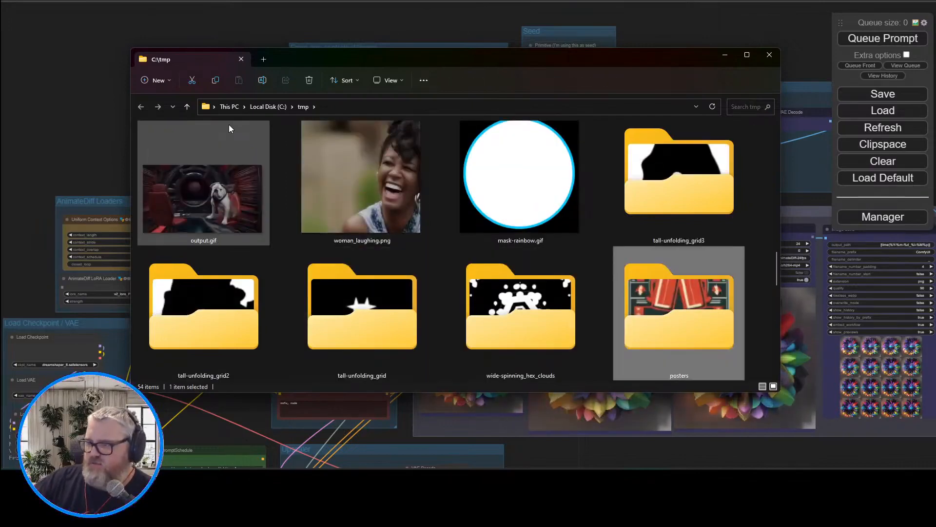
- Go to X:\Movies\Blender\PNG\2023-10 and open the simplex_grid_gears-inverted folder
{"action": "left_click", "coordinate": [362, 106]}
{"action": "type", "text": "X:\\Movies\\Blender\\PNG\\2023-10"}
{"action": "key", "text": "Return"}
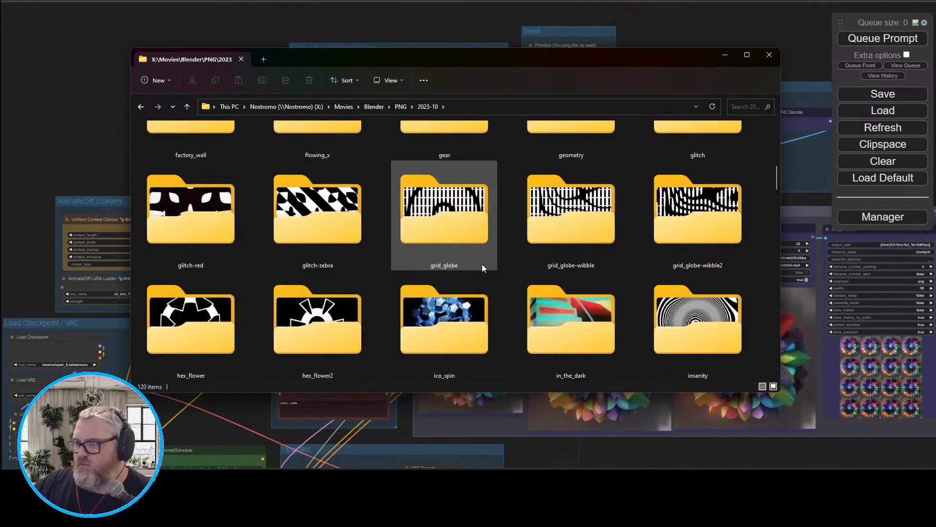
{"action": "scroll", "coordinate": [482, 267], "scroll_direction": "down", "scroll_amount": 4}
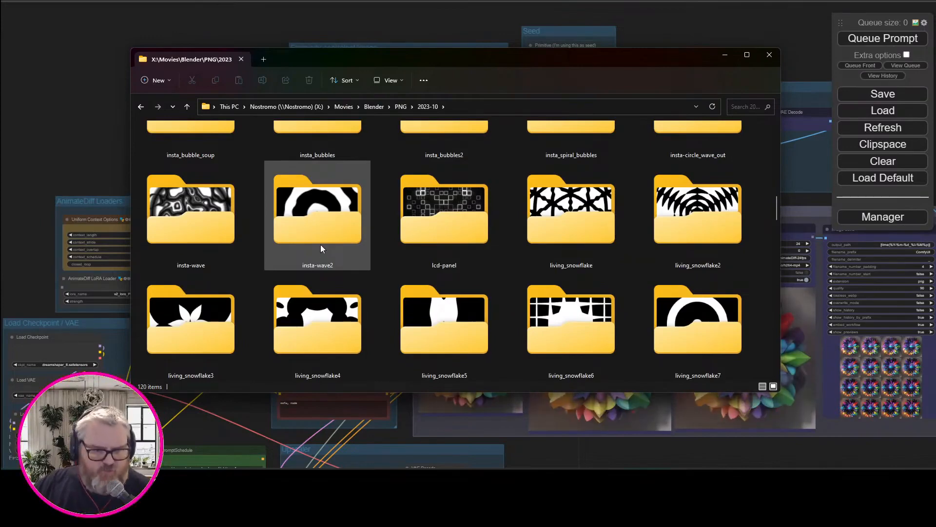
{"action": "scroll", "coordinate": [286, 271], "scroll_direction": "down", "scroll_amount": 10}
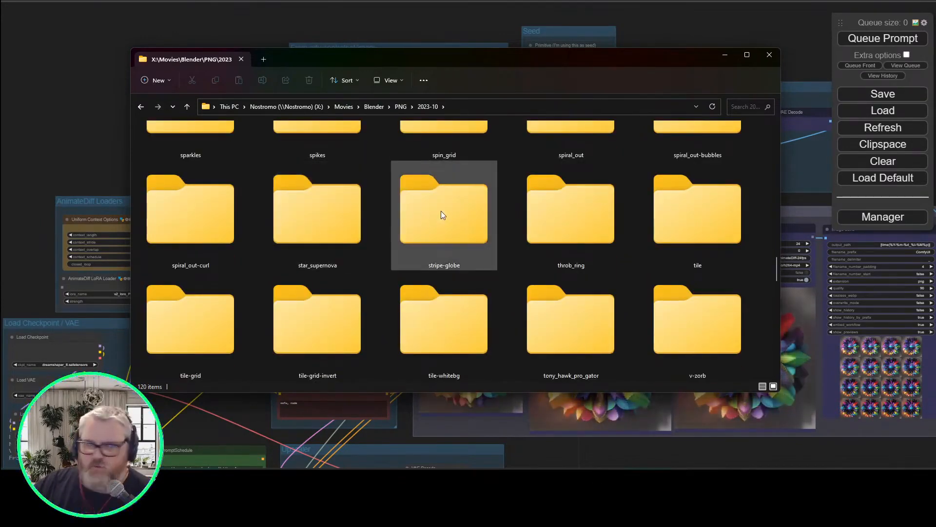
{"action": "scroll", "coordinate": [440, 211], "scroll_direction": "down", "scroll_amount": 5}
{"action": "scroll", "coordinate": [419, 220], "scroll_direction": "up", "scroll_amount": 7}
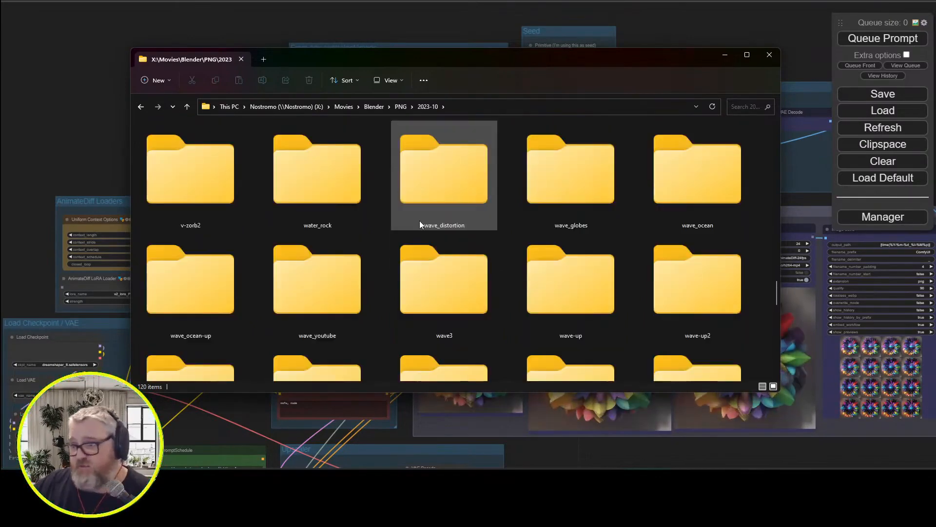
{"action": "double_click", "coordinate": [549, 187]}
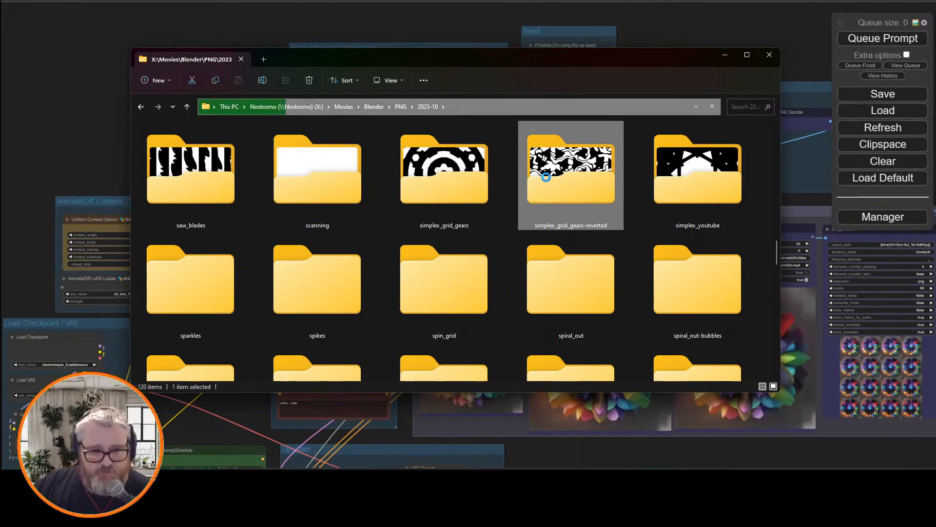
- Upload 0001-0280.mp4 as the source video of the Load Video node in ComfyUI
{"action": "left_click", "coordinate": [364, 187]}
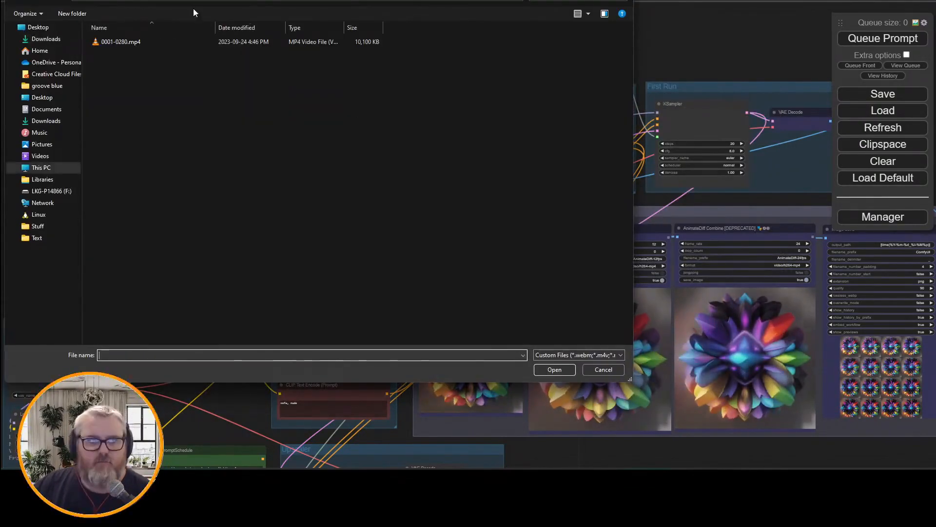
{"action": "double_click", "coordinate": [130, 42]}
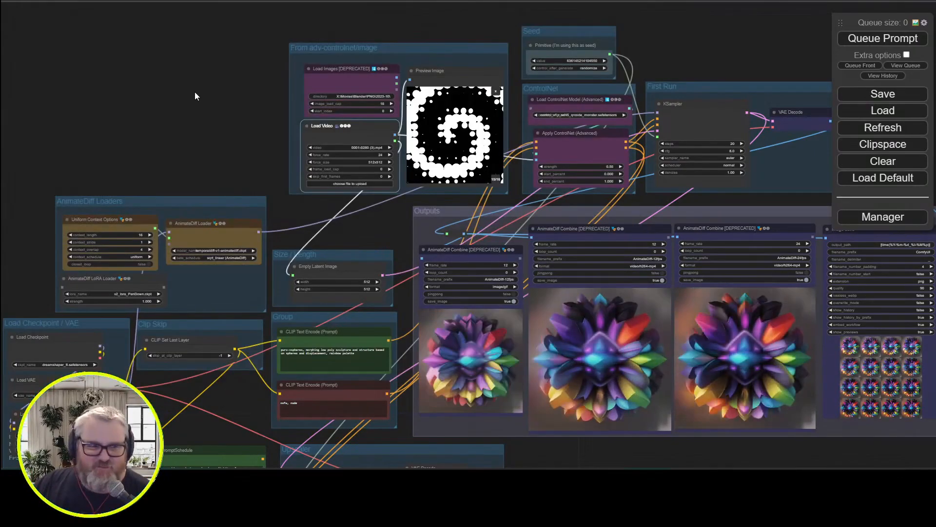
- Set the Load Video node's frame_load_cap to 48
{"action": "scroll", "coordinate": [194, 91], "scroll_direction": "up", "scroll_amount": 6}
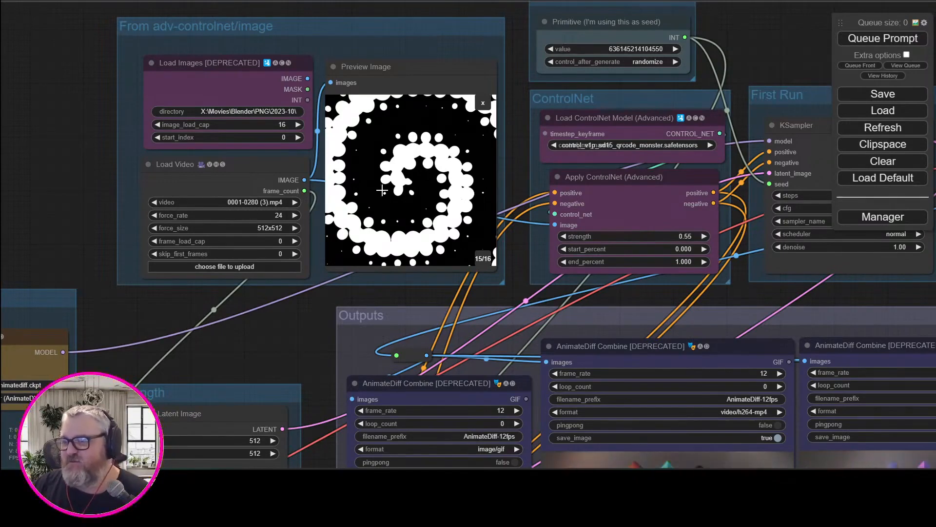
{"action": "left_click", "coordinate": [285, 240]}
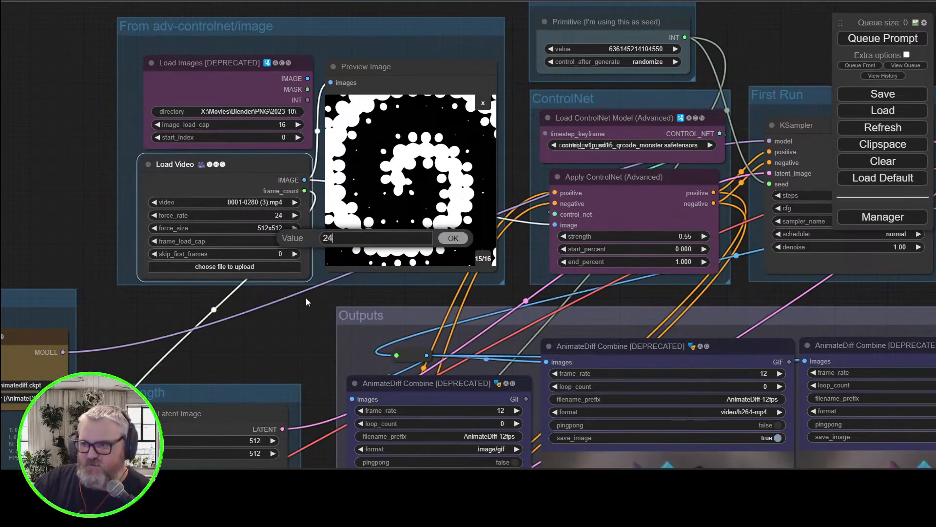
{"action": "type", "text": "48"}
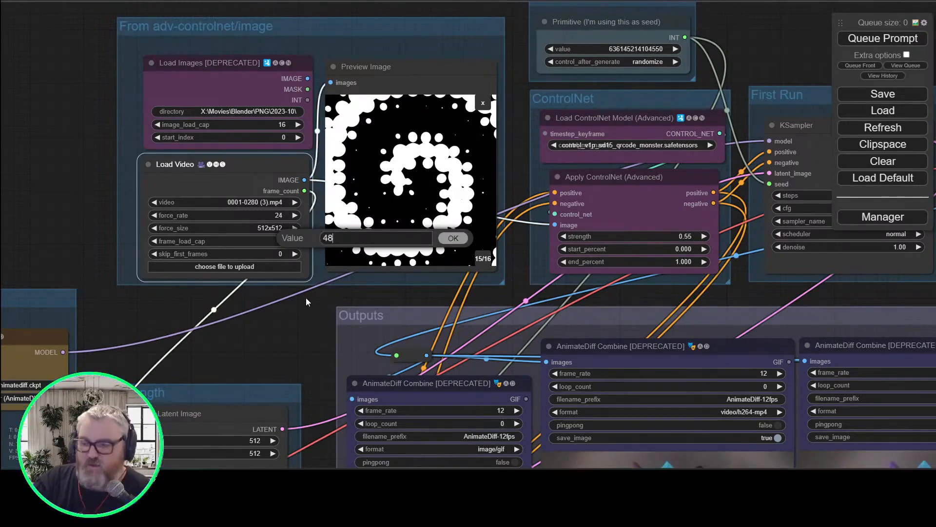
{"action": "key", "text": "Return"}
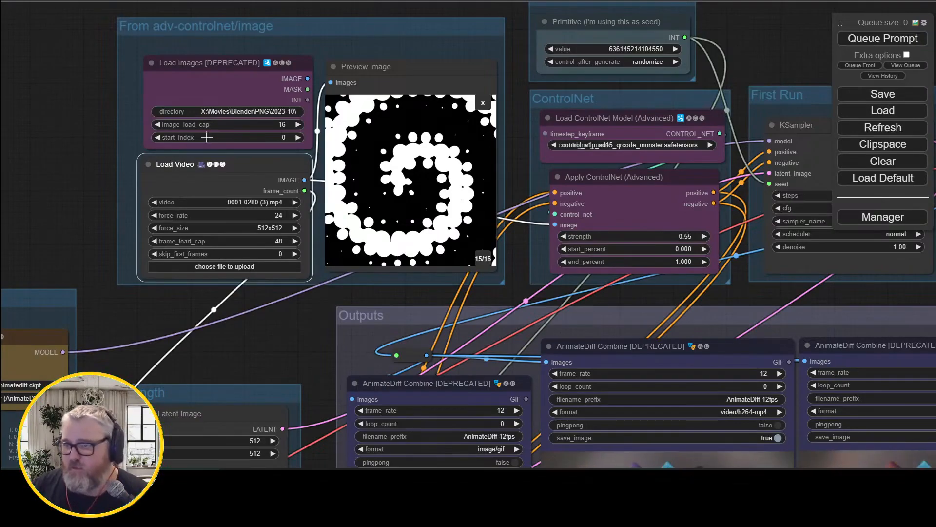
- Queue the prompt to generate an animation from the newly loaded video
{"action": "left_click_drag", "start_coordinate": [104, 153], "coordinate": [63, 143]}
{"action": "left_click", "coordinate": [863, 38]}
{"action": "left_click_drag", "start_coordinate": [829, 39], "coordinate": [725, 48]}
{"action": "scroll", "coordinate": [361, 161], "scroll_direction": "up", "scroll_amount": 2}
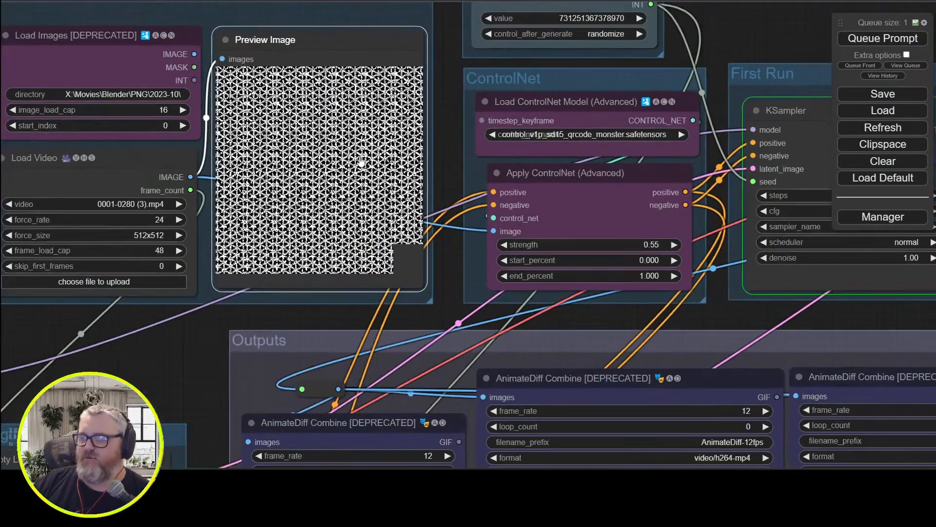
- Enlarge the first source frame in the Preview Image node, step through the frame sequence and return to the grid of all frames
{"action": "scroll", "coordinate": [360, 161], "scroll_direction": "up", "scroll_amount": 5}
{"action": "scroll", "coordinate": [295, 160], "scroll_direction": "down", "scroll_amount": 6}
{"action": "left_click_drag", "start_coordinate": [699, 59], "coordinate": [533, 113]}
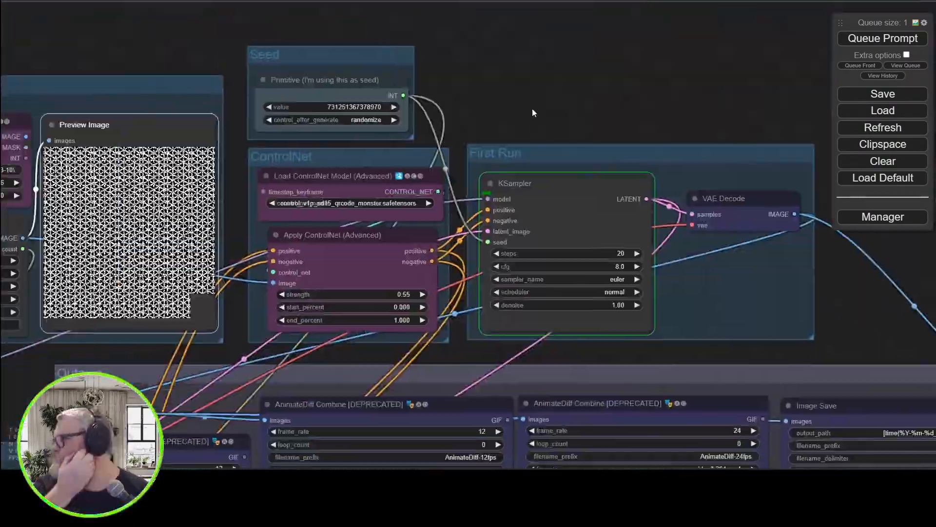
{"action": "left_click", "coordinate": [49, 152]}
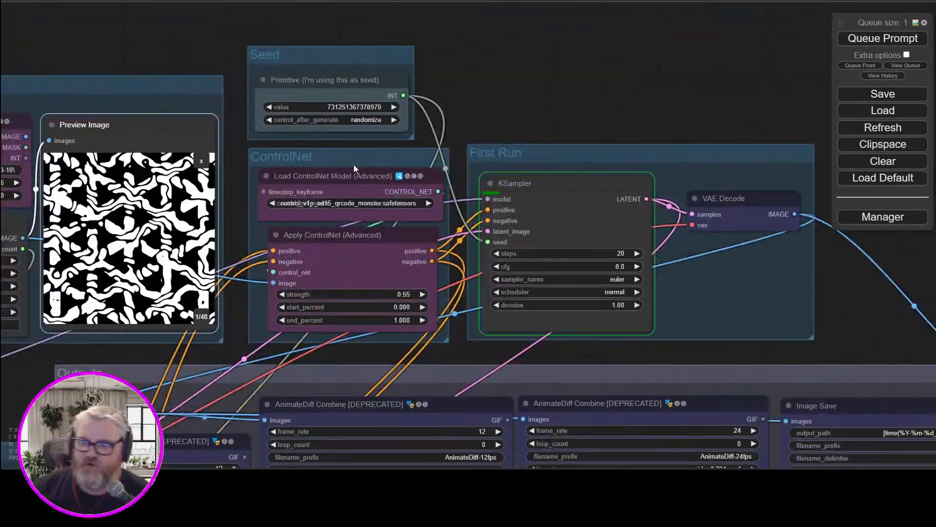
{"action": "key", "text": "Right"}
{"action": "key", "text": "Right"}
{"action": "key", "text": "Right"}
{"action": "key", "text": "Right"}
{"action": "key", "text": "Right"}
{"action": "key", "text": "Right"}
{"action": "key", "text": "Right"}
{"action": "key", "text": "Right"}
{"action": "key", "text": "Right"}
{"action": "key", "text": "Right"}
{"action": "key", "text": "Right"}
{"action": "key", "text": "Right"}
{"action": "key", "text": "Right"}
{"action": "key", "text": "Right"}
{"action": "key", "text": "Right"}
{"action": "key", "text": "Right"}
{"action": "key", "text": "Right"}
{"action": "key", "text": "Right"}
{"action": "key", "text": "Right"}
{"action": "key", "text": "Right"}
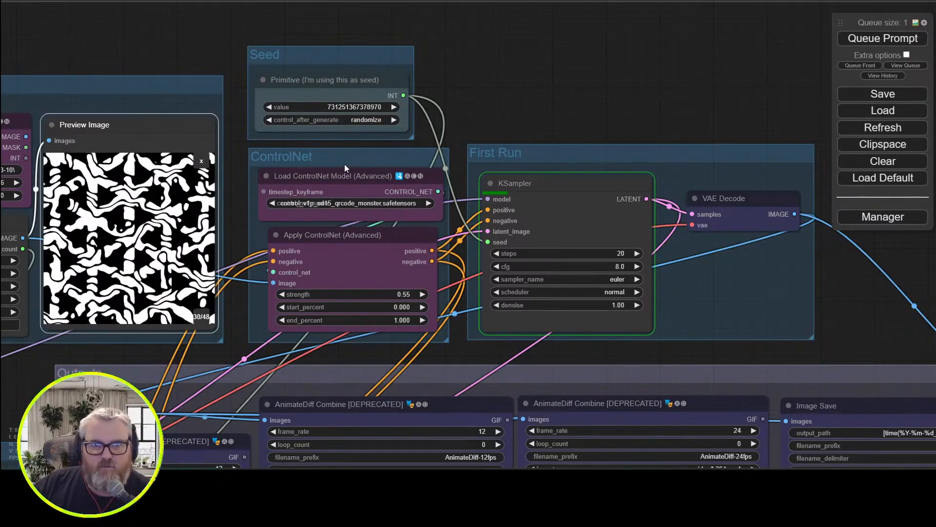
{"action": "key", "text": "Right"}
{"action": "key", "text": "Right"}
{"action": "key", "text": "Right"}
{"action": "key", "text": "Right"}
{"action": "key", "text": "Right"}
{"action": "key", "text": "Right"}
{"action": "key", "text": "Right"}
{"action": "key", "text": "Right"}
{"action": "key", "text": "Right"}
{"action": "key", "text": "Right"}
{"action": "key", "text": "Right"}
{"action": "key", "text": "Right"}
{"action": "key", "text": "Right"}
{"action": "key", "text": "Right"}
{"action": "key", "text": "Right"}
{"action": "key", "text": "Right"}
{"action": "key", "text": "Right"}
{"action": "key", "text": "Right"}
{"action": "key", "text": "Right"}
{"action": "key", "text": "Right"}
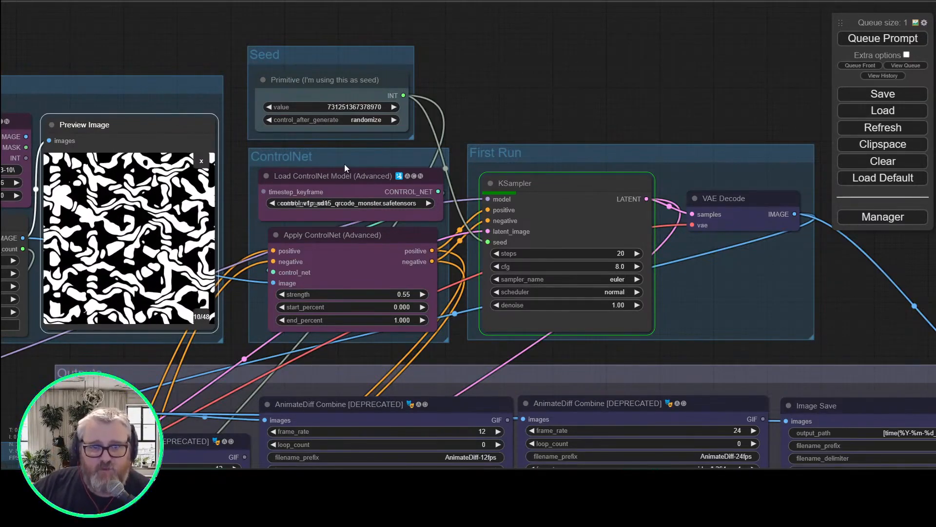
{"action": "key", "text": "Right"}
{"action": "key", "text": "Right"}
{"action": "key", "text": "Right"}
{"action": "key", "text": "Right"}
{"action": "key", "text": "Right"}
{"action": "key", "text": "Right"}
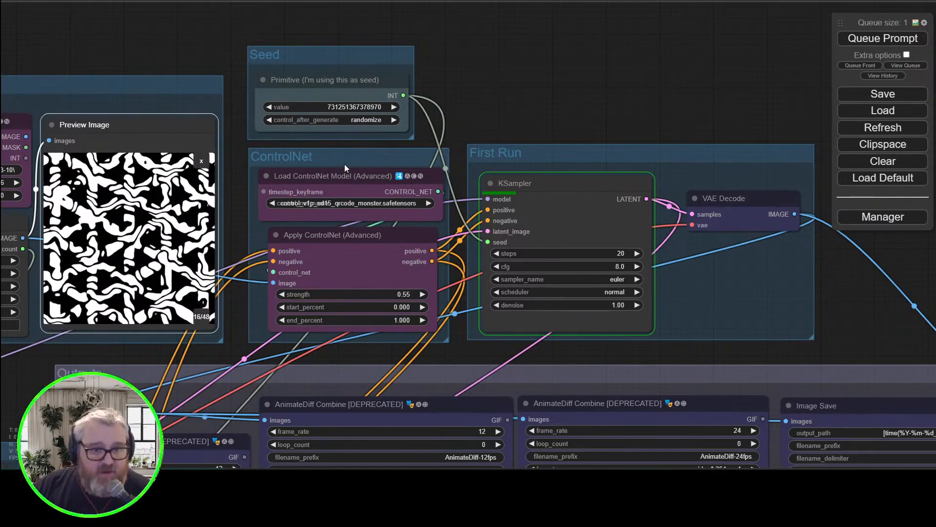
{"action": "key", "text": "Right"}
{"action": "key", "text": "Right"}
{"action": "key", "text": "Right"}
{"action": "key", "text": "Right"}
{"action": "key", "text": "Right"}
{"action": "key", "text": "Right"}
{"action": "key", "text": "Right"}
{"action": "key", "text": "Right"}
{"action": "key", "text": "Right"}
{"action": "key", "text": "Right"}
{"action": "key", "text": "Right"}
{"action": "key", "text": "Right"}
{"action": "key", "text": "Right"}
{"action": "key", "text": "Right"}
{"action": "key", "text": "Right"}
{"action": "key", "text": "Right"}
{"action": "key", "text": "Right"}
{"action": "key", "text": "Right"}
{"action": "key", "text": "Right"}
{"action": "key", "text": "Right"}
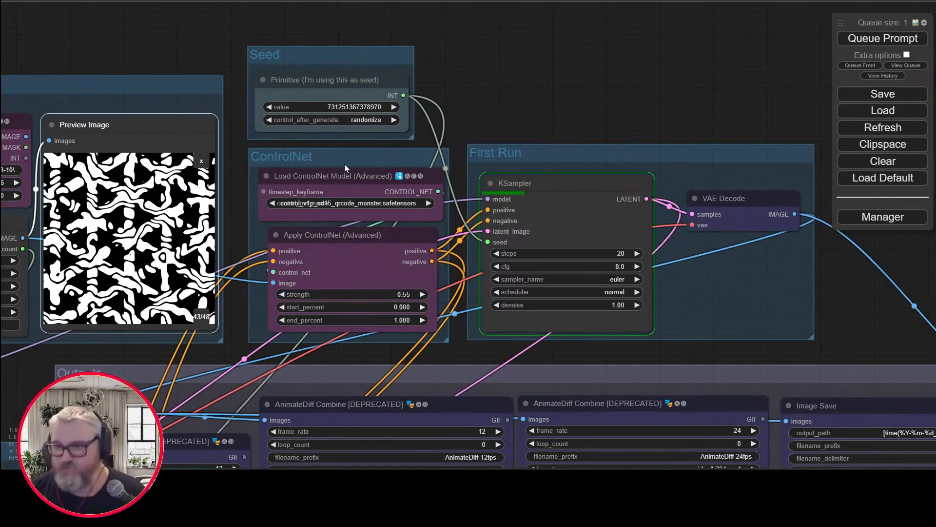
{"action": "left_click", "coordinate": [201, 161]}
- Examine the generated animations in the Outputs group and the FILM-interpolated version
{"action": "left_click_drag", "start_coordinate": [515, 101], "coordinate": [553, 82]}
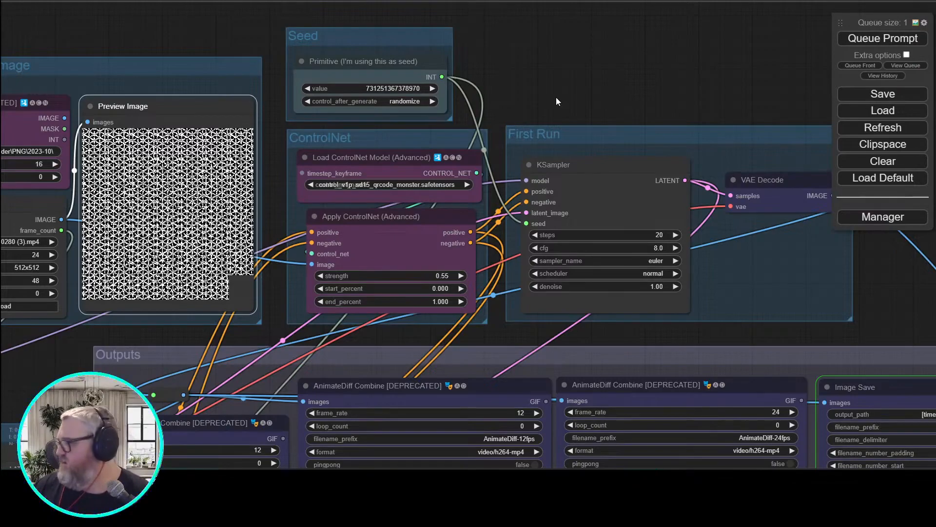
{"action": "scroll", "coordinate": [566, 86], "scroll_direction": "down", "scroll_amount": 4}
{"action": "left_click_drag", "start_coordinate": [805, 146], "coordinate": [553, 4]}
{"action": "left_click_drag", "start_coordinate": [224, 418], "coordinate": [463, 436]}
{"action": "scroll", "coordinate": [535, 417], "scroll_direction": "up", "scroll_amount": 5}
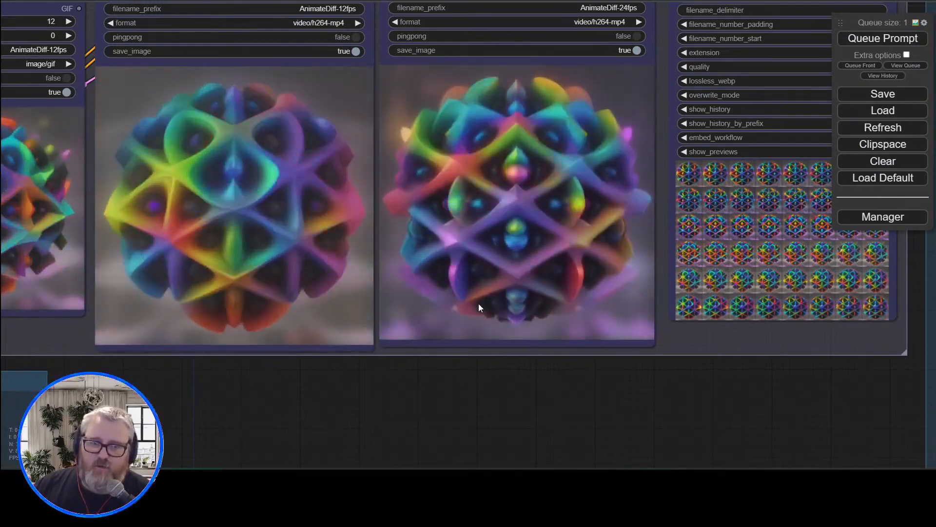
{"action": "left_click_drag", "start_coordinate": [518, 425], "coordinate": [419, 399]}
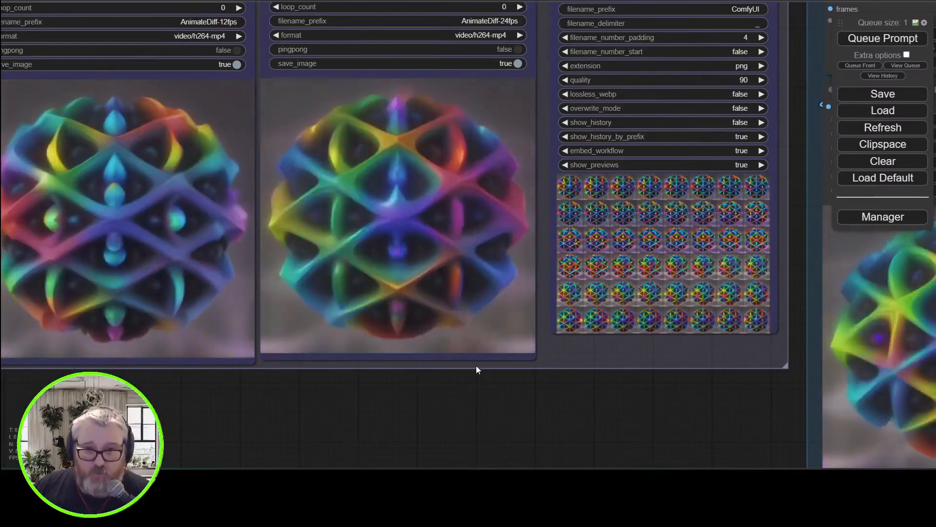
{"action": "left_click_drag", "start_coordinate": [491, 387], "coordinate": [299, 396]}
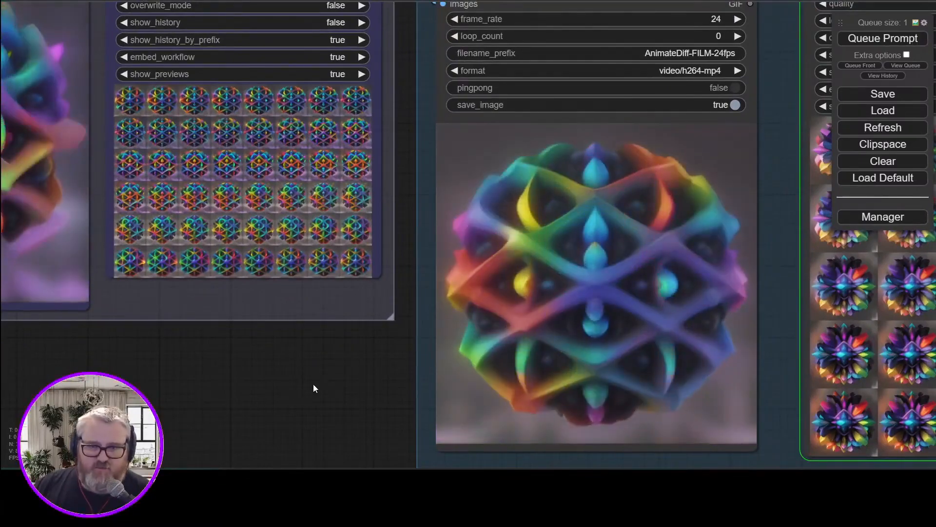
{"action": "scroll", "coordinate": [314, 382], "scroll_direction": "down", "scroll_amount": 5}
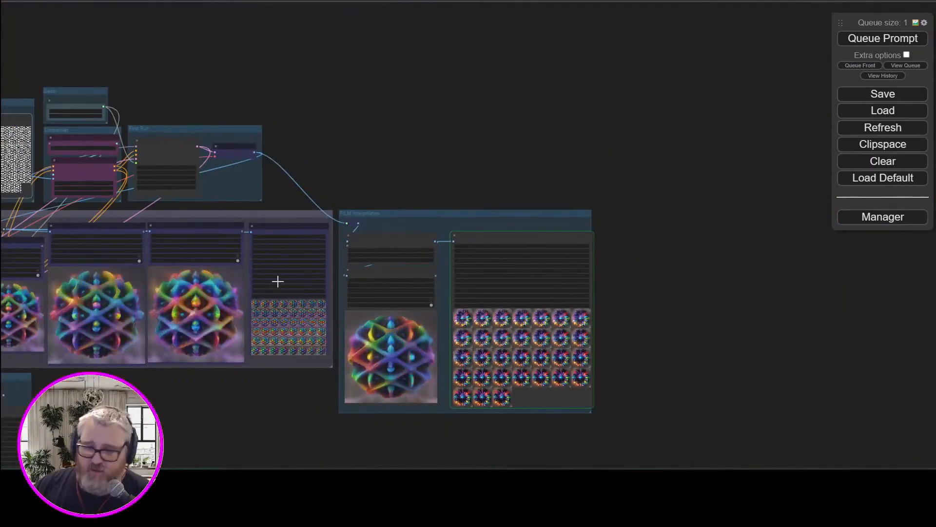
- Bypass the Load LoRA node by connecting Load Checkpoint's MODEL to the AnimateDiff Loader and its CLIP to CLIP Set Last Layer
{"action": "left_click_drag", "start_coordinate": [222, 374], "coordinate": [508, 343]}
{"action": "scroll", "coordinate": [496, 343], "scroll_direction": "up", "scroll_amount": 6}
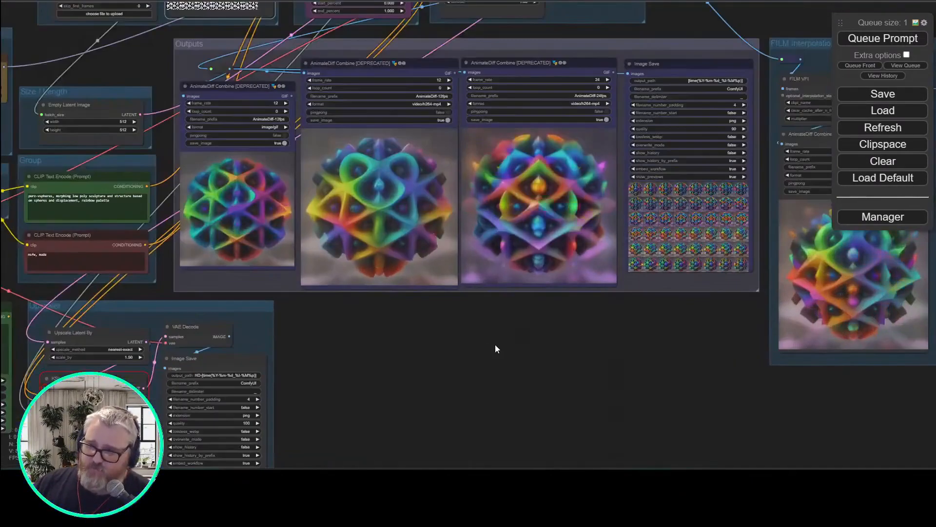
{"action": "scroll", "coordinate": [122, 254], "scroll_direction": "up", "scroll_amount": 7}
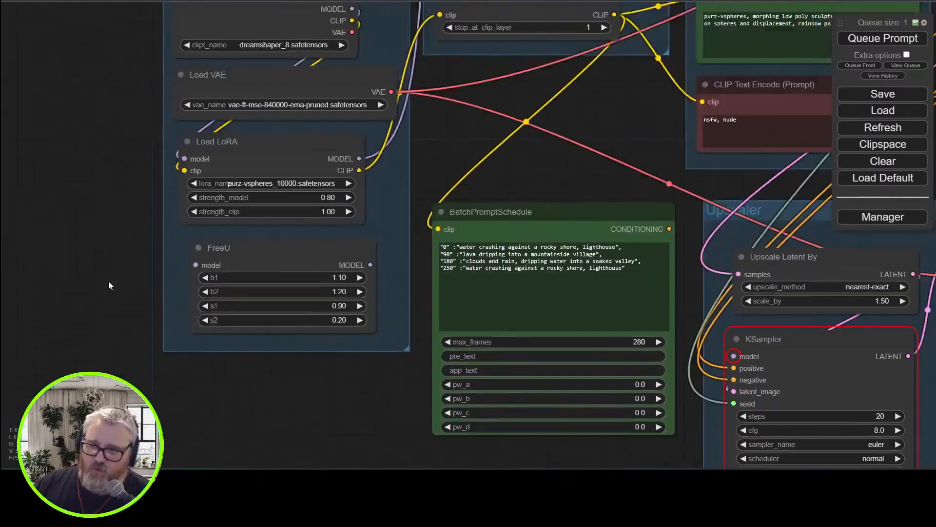
{"action": "left_click_drag", "start_coordinate": [200, 363], "coordinate": [539, 171]}
{"action": "scroll", "coordinate": [548, 168], "scroll_direction": "down", "scroll_amount": 5}
{"action": "left_click_drag", "start_coordinate": [250, 378], "coordinate": [361, 195]}
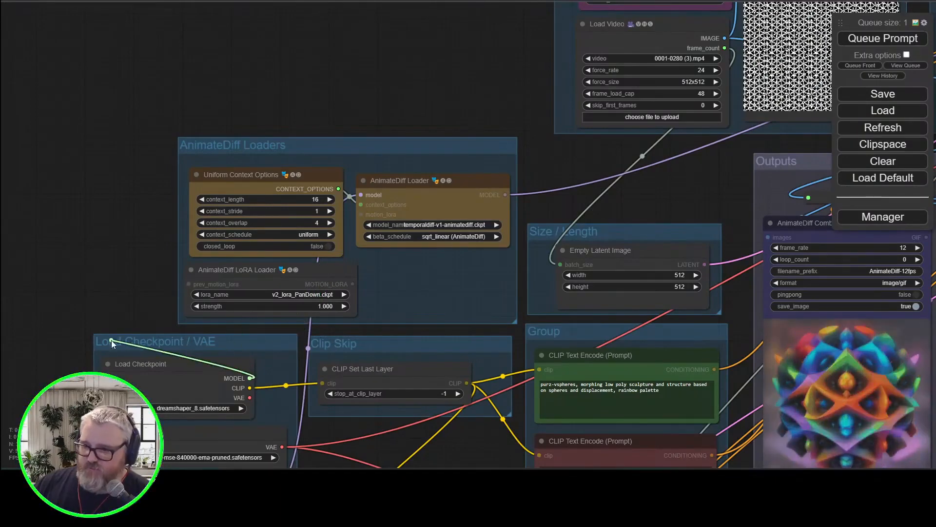
{"action": "left_click_drag", "start_coordinate": [37, 270], "coordinate": [66, 43]}
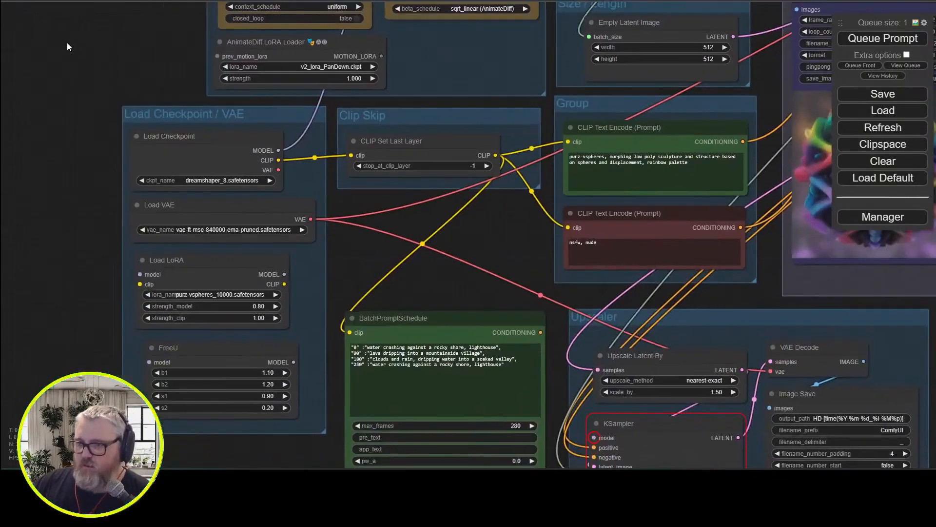
- Review the path from Load Checkpoint through CLIP Set Last Layer to the positive and negative prompt nodes
{"action": "left_click", "coordinate": [227, 158]}
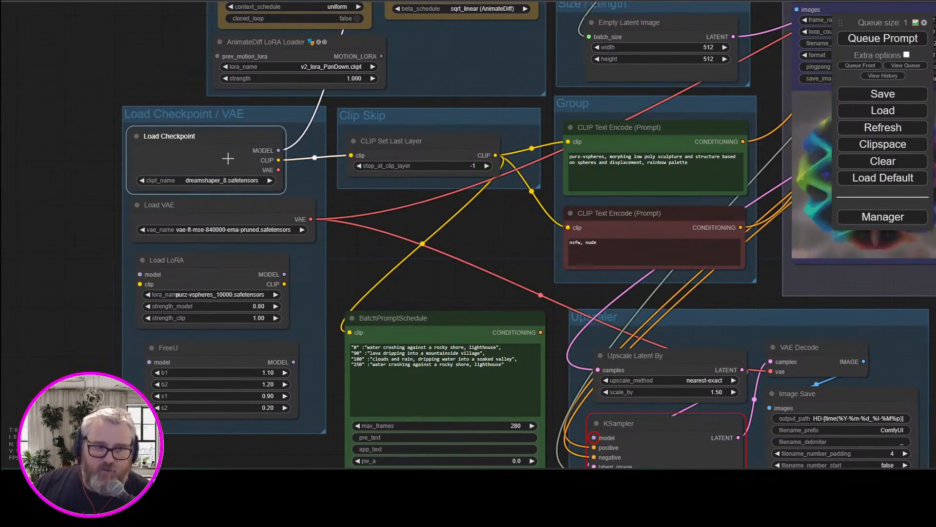
{"action": "scroll", "coordinate": [221, 141], "scroll_direction": "up", "scroll_amount": 3}
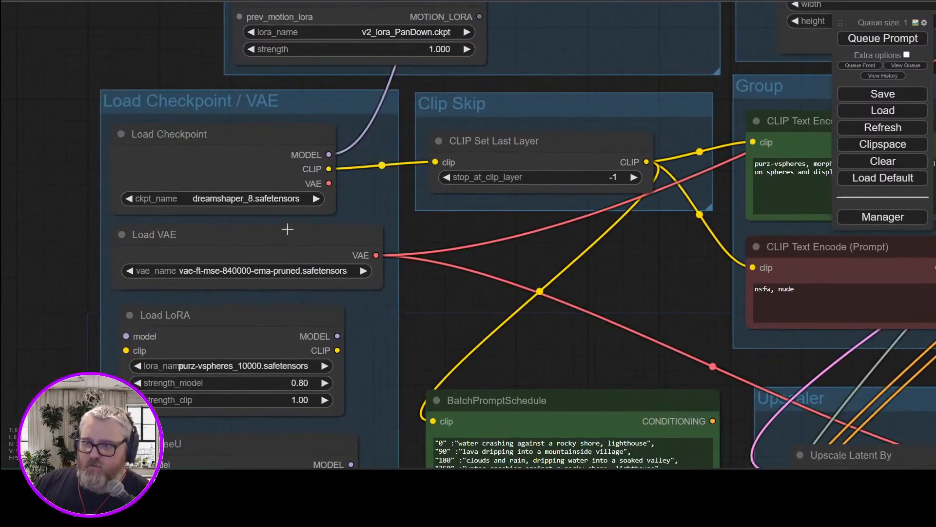
{"action": "left_click_drag", "start_coordinate": [275, 152], "coordinate": [280, 155]}
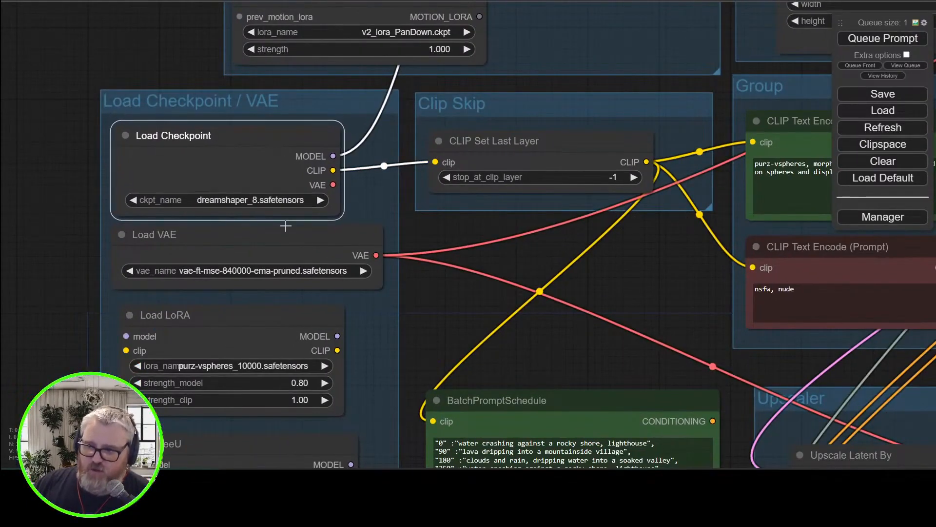
{"action": "left_click", "coordinate": [474, 162]}
{"action": "left_click_drag", "start_coordinate": [690, 275], "coordinate": [230, 258]}
{"action": "left_click", "coordinate": [399, 154]}
{"action": "left_click", "coordinate": [433, 258]}
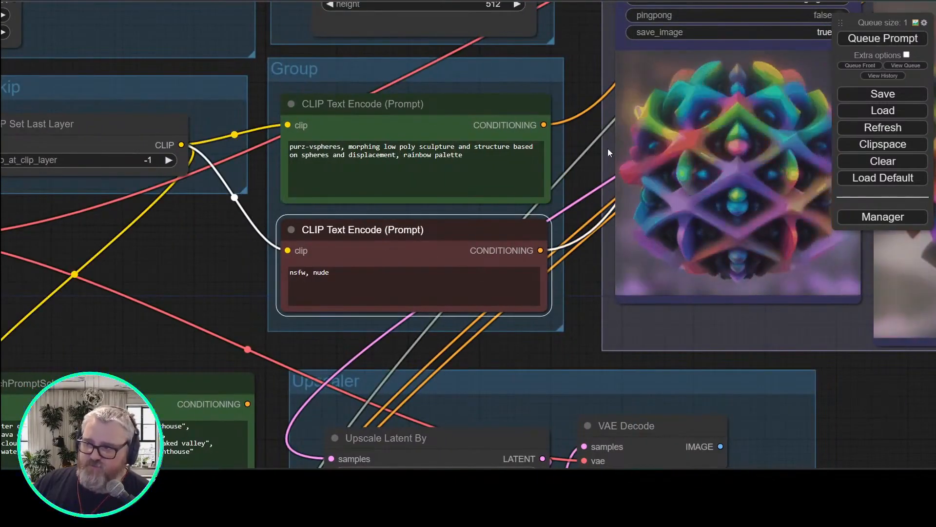
- Set the AnimateDiff Loader's motion model to improved3DMotion_improved3DV1.ckpt
{"action": "left_click_drag", "start_coordinate": [594, 140], "coordinate": [437, 394]}
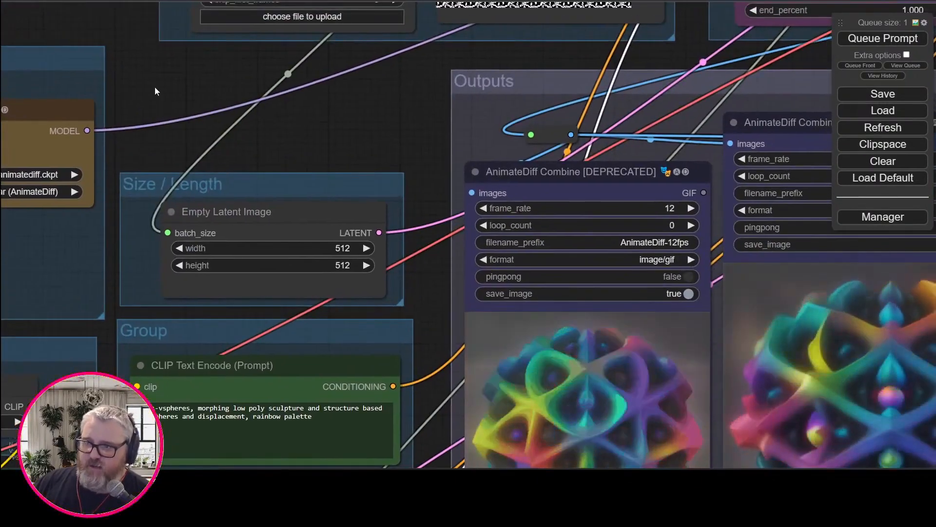
{"action": "left_click_drag", "start_coordinate": [146, 83], "coordinate": [710, 35]}
{"action": "left_click_drag", "start_coordinate": [73, 300], "coordinate": [81, 317]}
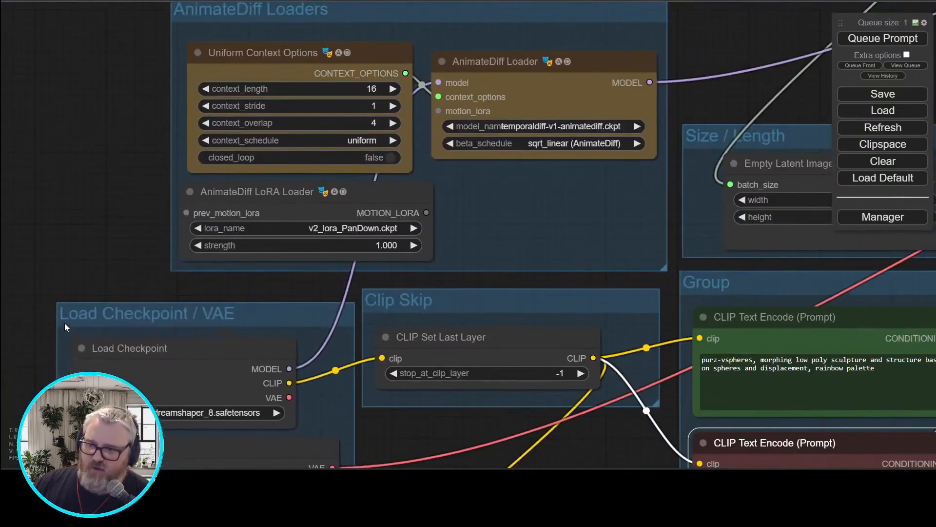
{"action": "left_click_drag", "start_coordinate": [54, 83], "coordinate": [4, 130]}
{"action": "left_click", "coordinate": [477, 140]}
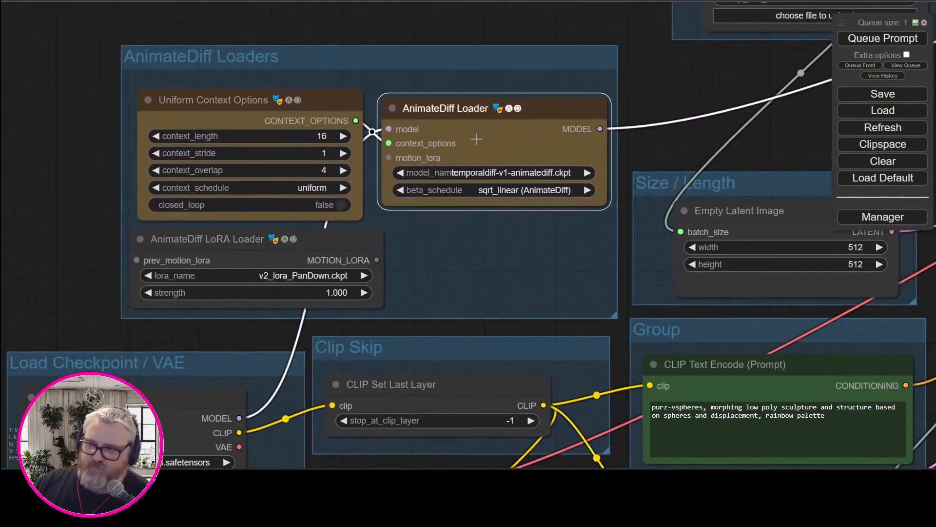
{"action": "left_click", "coordinate": [480, 172]}
{"action": "left_click", "coordinate": [493, 120]}
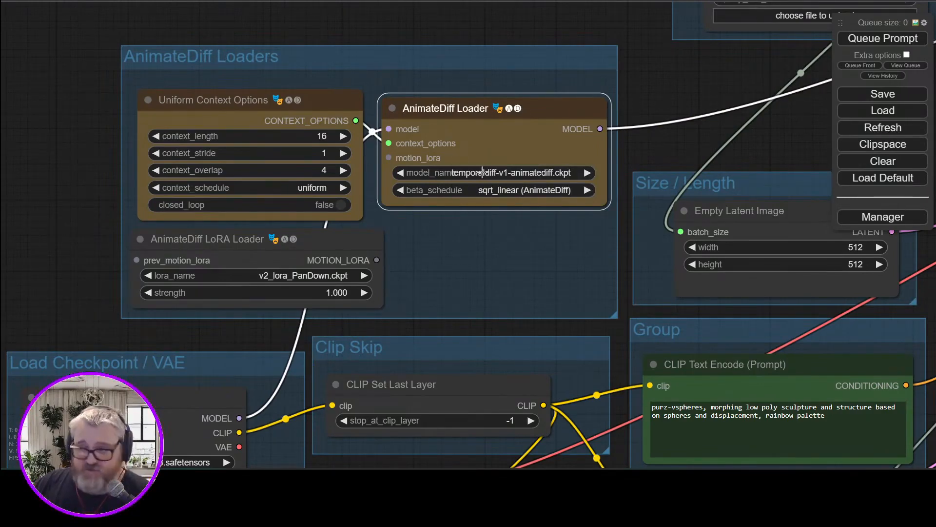
{"action": "left_click", "coordinate": [482, 172]}
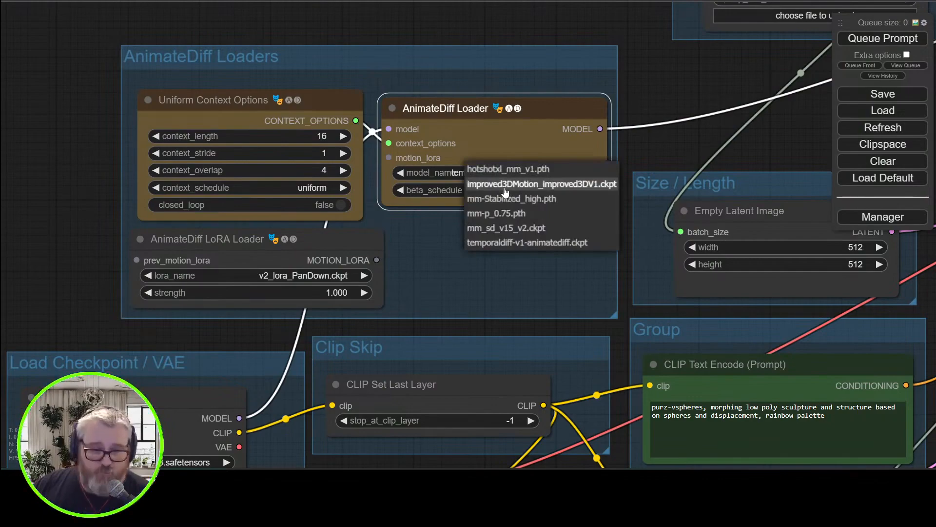
{"action": "left_click", "coordinate": [505, 188]}
- Replace the positive prompt with "ocean waves brushing against a white sand beach, sunset"
{"action": "left_click_drag", "start_coordinate": [575, 382], "coordinate": [556, 117]}
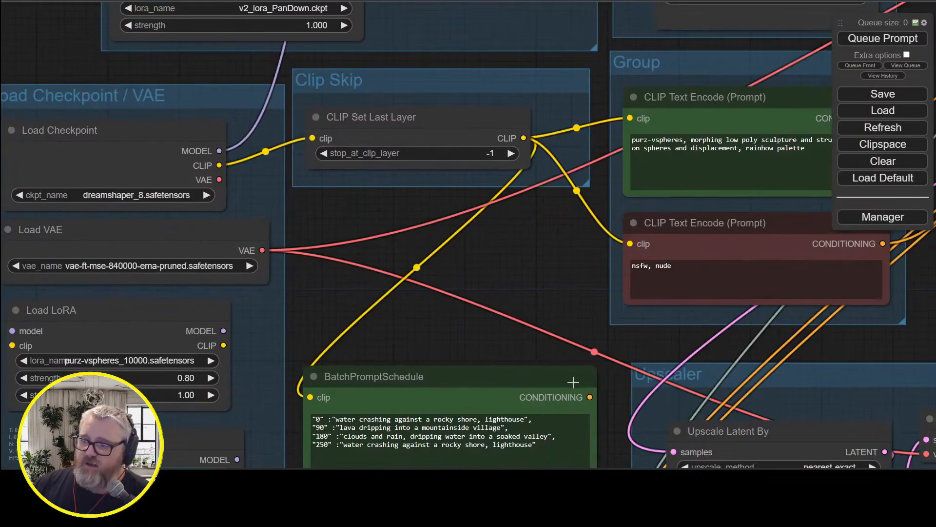
{"action": "left_click_drag", "start_coordinate": [546, 313], "coordinate": [539, 155]}
{"action": "left_click_drag", "start_coordinate": [432, 203], "coordinate": [90, 390]}
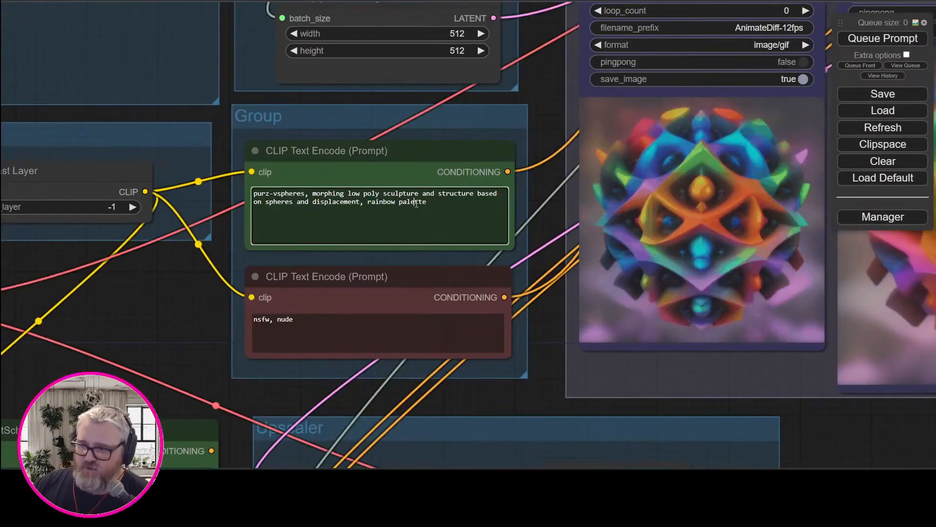
{"action": "triple_click", "coordinate": [416, 204]}
{"action": "type", "text": "oce"}
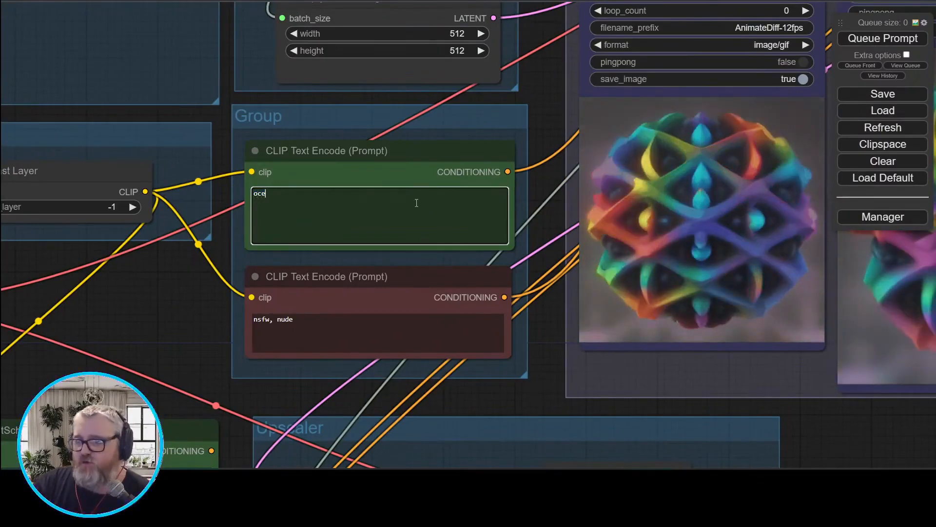
{"action": "type", "text": "an waves bru"}
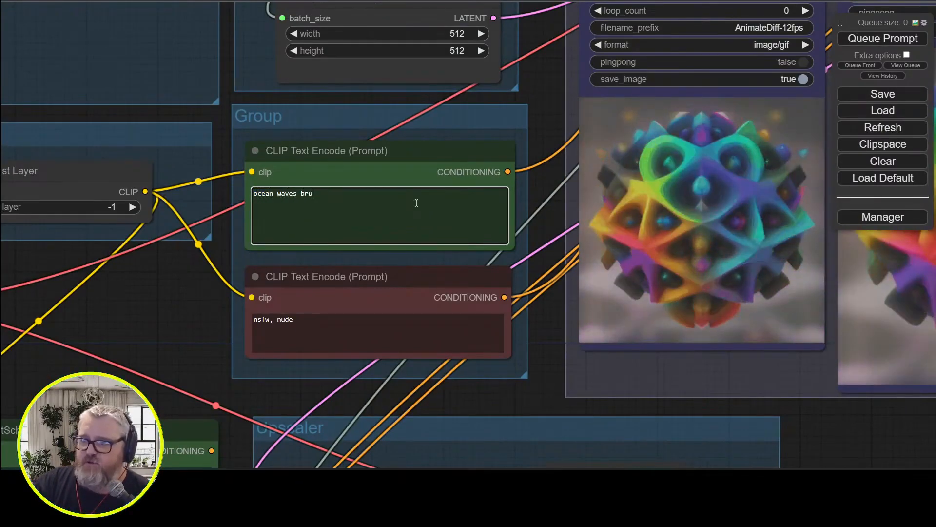
{"action": "type", "text": "shing against a white sand bea"}
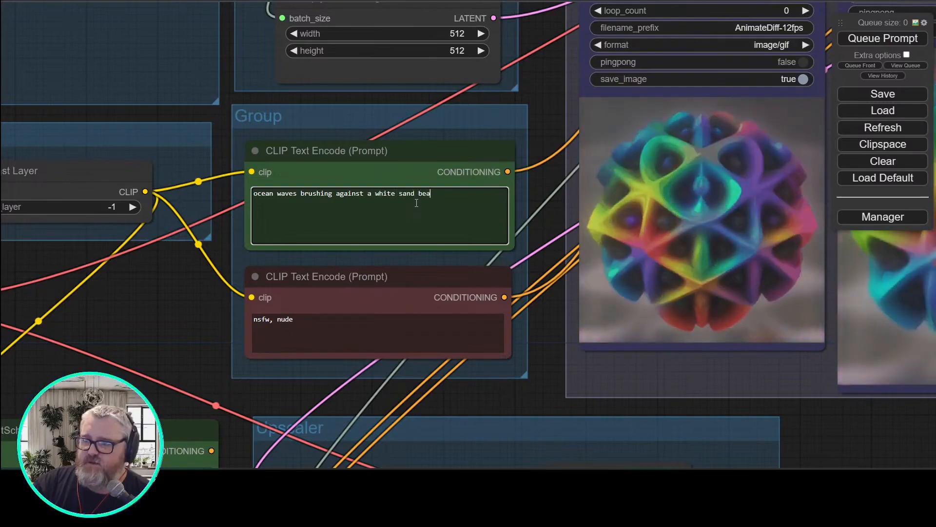
{"action": "type", "text": "ch, sunset"}
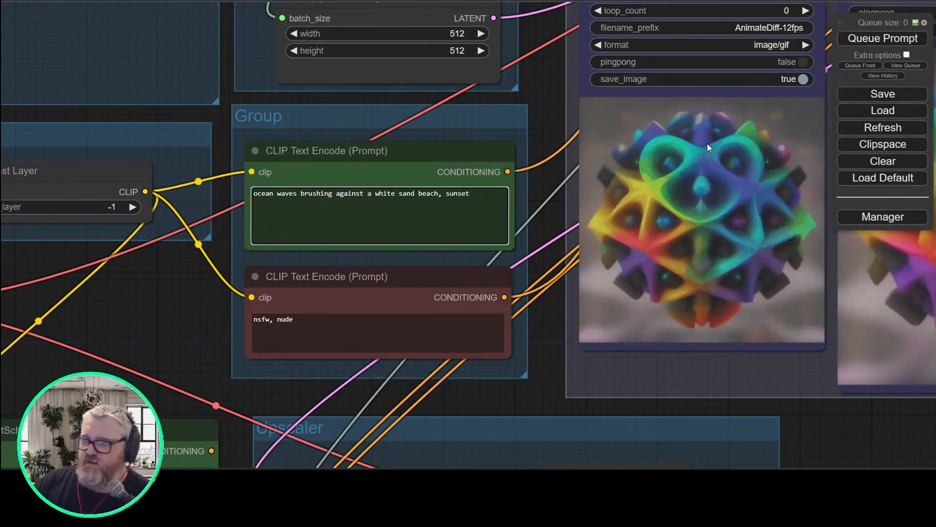
- Queue the animation generation with the ocean waves prompt
{"action": "left_click_drag", "start_coordinate": [708, 148], "coordinate": [435, 232]}
{"action": "left_click_drag", "start_coordinate": [249, 186], "coordinate": [112, 184]}
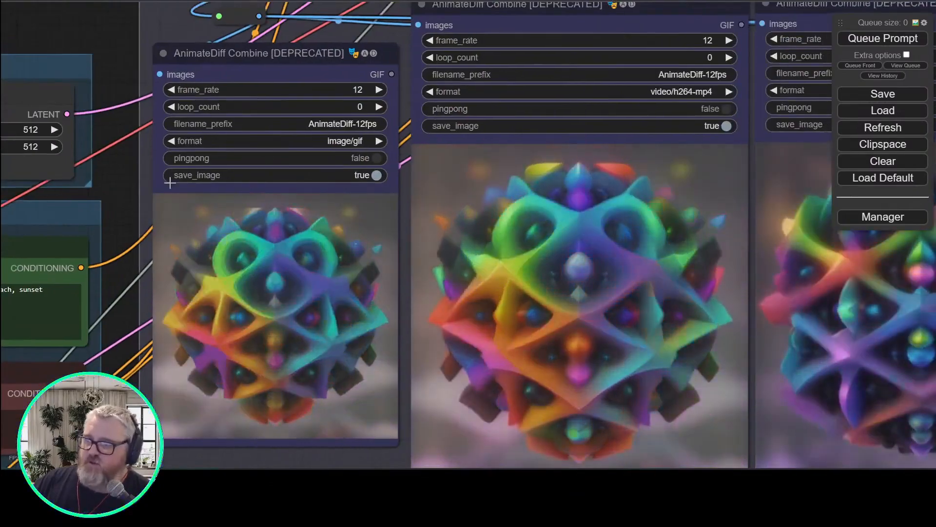
{"action": "scroll", "coordinate": [113, 199], "scroll_direction": "down", "scroll_amount": 5}
{"action": "left_click_drag", "start_coordinate": [85, 106], "coordinate": [260, 163]}
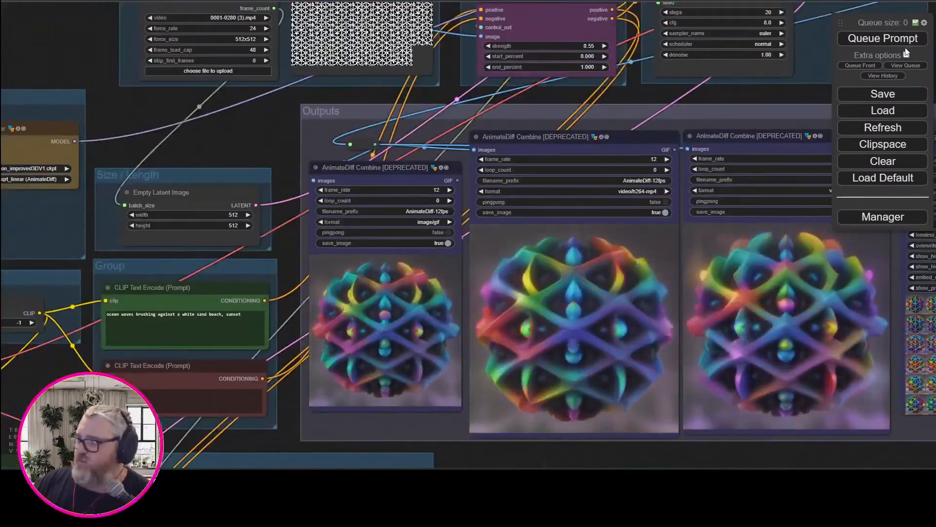
{"action": "left_click", "coordinate": [883, 39]}
{"action": "left_click_drag", "start_coordinate": [280, 97], "coordinate": [683, 112]}
{"action": "scroll", "coordinate": [307, 166], "scroll_direction": "up", "scroll_amount": 3}
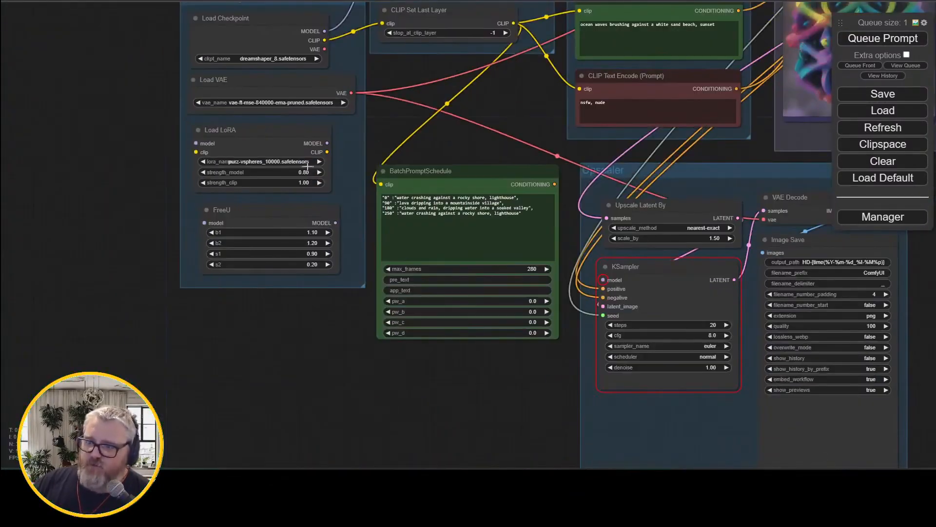
{"action": "left_click_drag", "start_coordinate": [267, 83], "coordinate": [254, 266]}
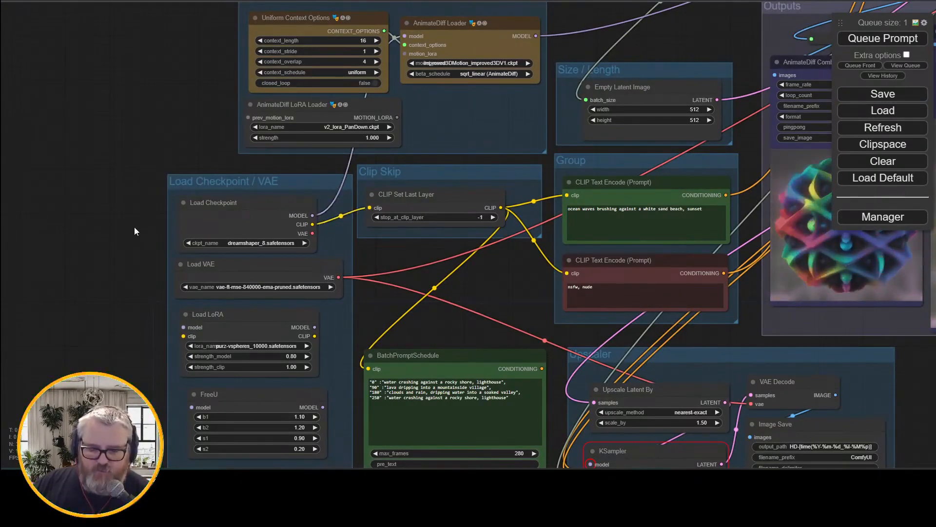
- Search the web for Civitai's DreamShaper model in a new browser tab
{"action": "key", "text": "ctrl+t"}
{"action": "type", "text": "civitai dream"}
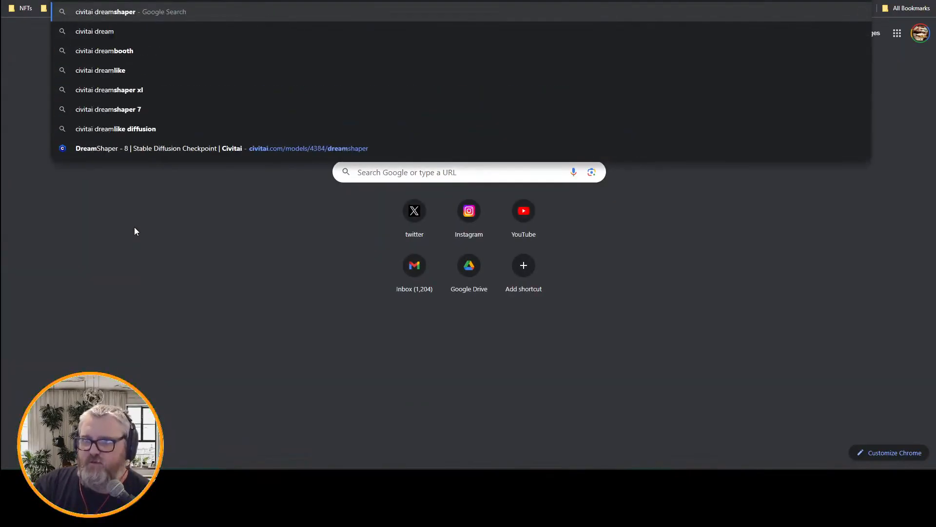
{"action": "key", "text": "Return"}
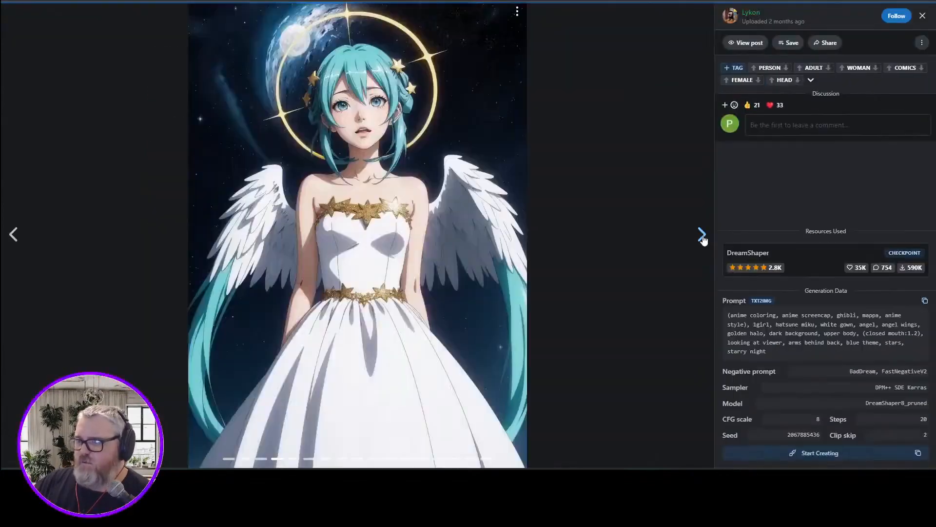
- Browse the DreamShaper sample images on Civitai and select the prompt text of the Japanese ramen example
{"action": "left_click", "coordinate": [701, 235]}
{"action": "left_click", "coordinate": [701, 235]}
{"action": "left_click", "coordinate": [702, 235]}
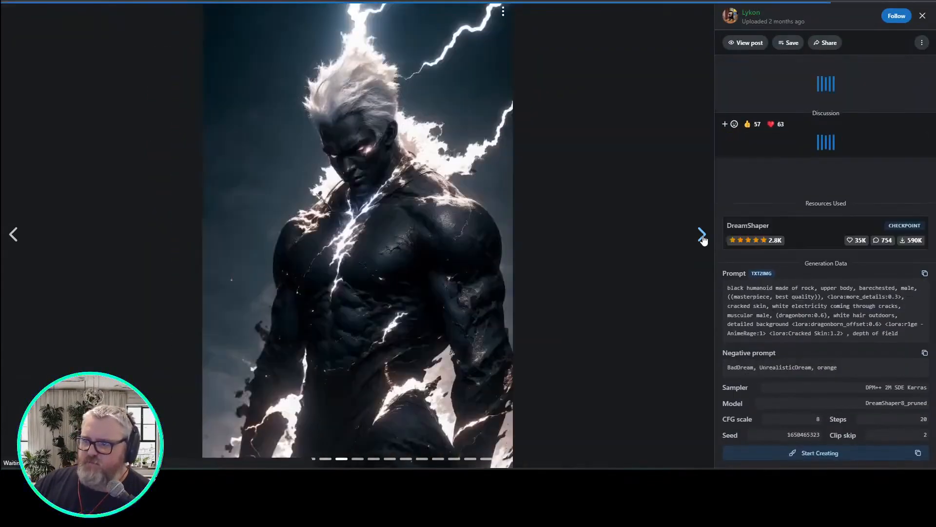
{"action": "left_click", "coordinate": [701, 235]}
{"action": "left_click", "coordinate": [702, 235]}
{"action": "left_click", "coordinate": [701, 235]}
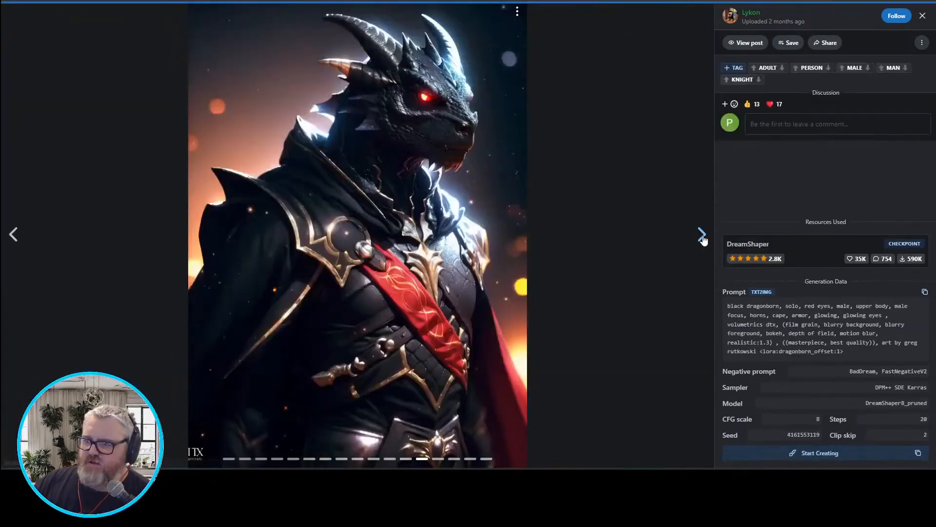
{"action": "left_click", "coordinate": [701, 236]}
{"action": "left_click", "coordinate": [702, 236]}
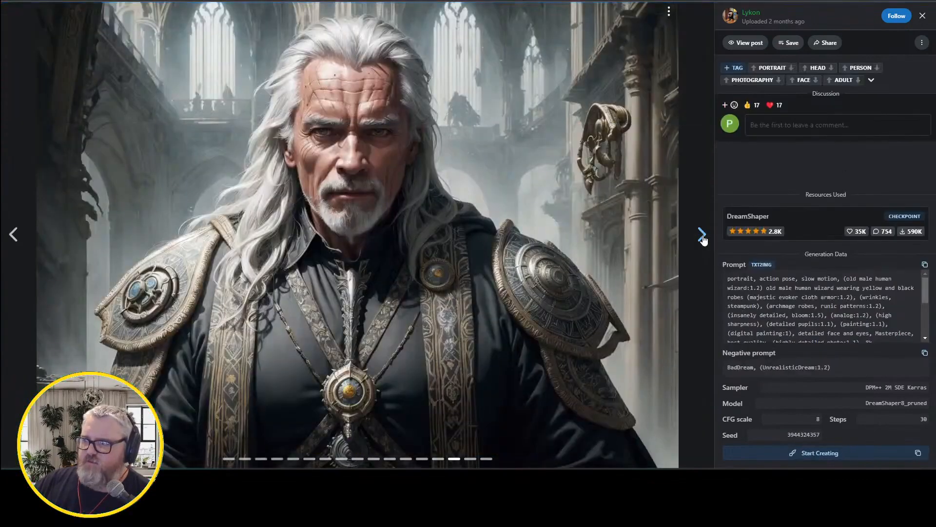
{"action": "key", "text": "Left"}
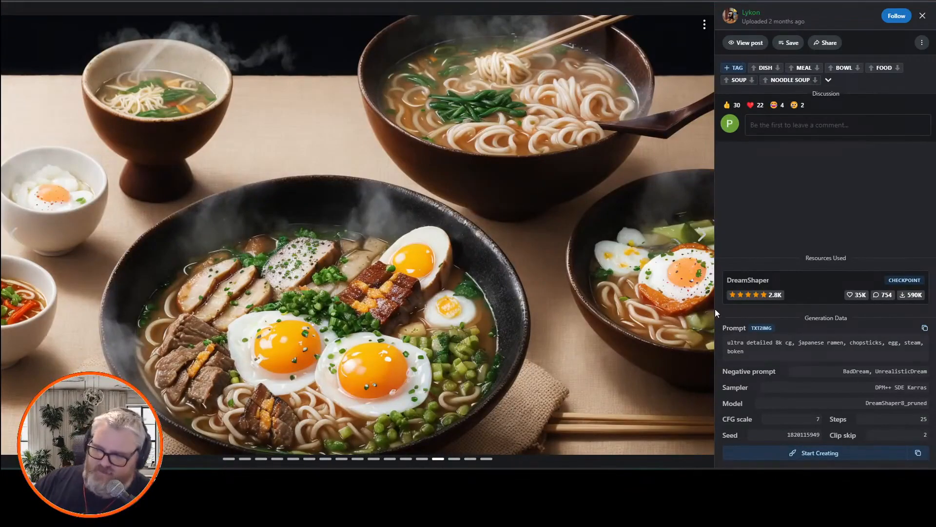
{"action": "triple_click", "coordinate": [782, 355]}
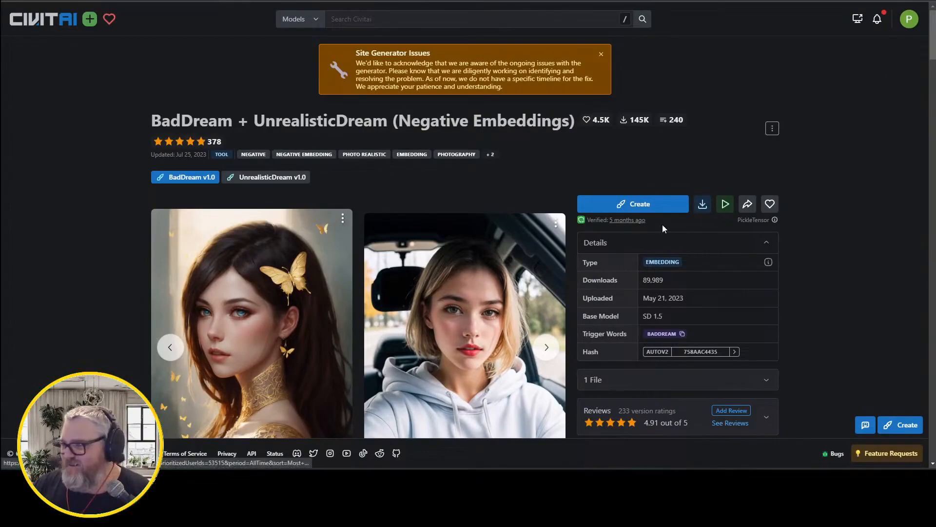
- Download the BadDream v1.0 negative embedding from Civitai and show the file in the Downloads folder
{"action": "left_click", "coordinate": [702, 204]}
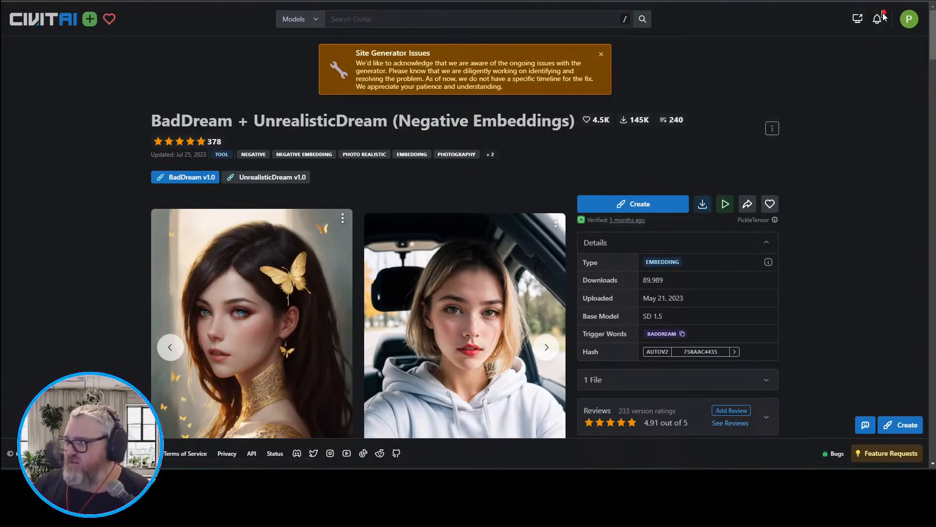
{"action": "left_click", "coordinate": [855, 32]}
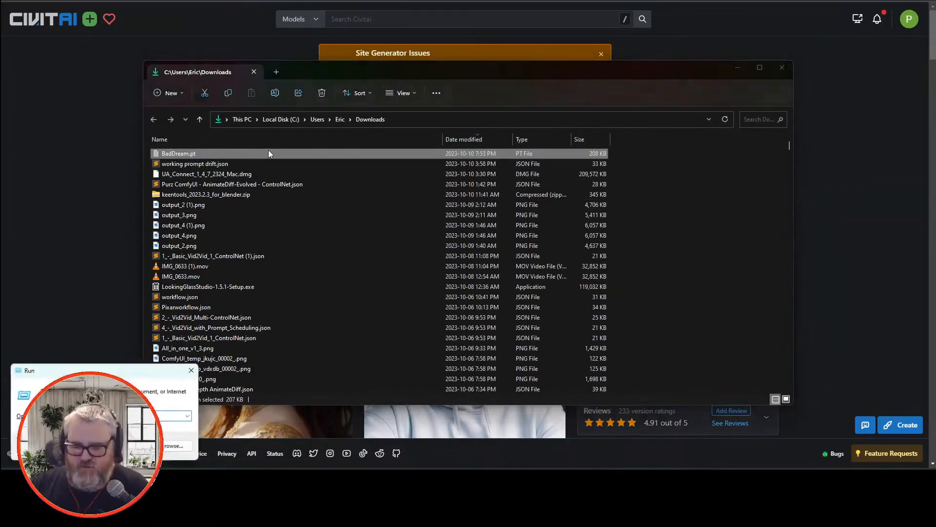
- Copy the downloaded BadDream.pt into the models\embeddings folder of the portable ComfyUI installation and return to the Civitai page
{"action": "type", "text": "c:\\ai\\c"}
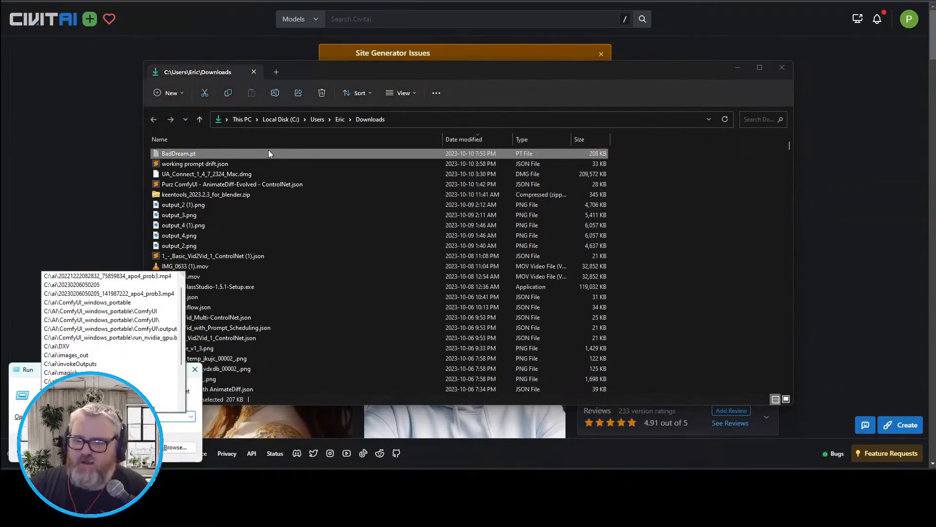
{"action": "key", "text": "Return"}
{"action": "key", "text": "m"}
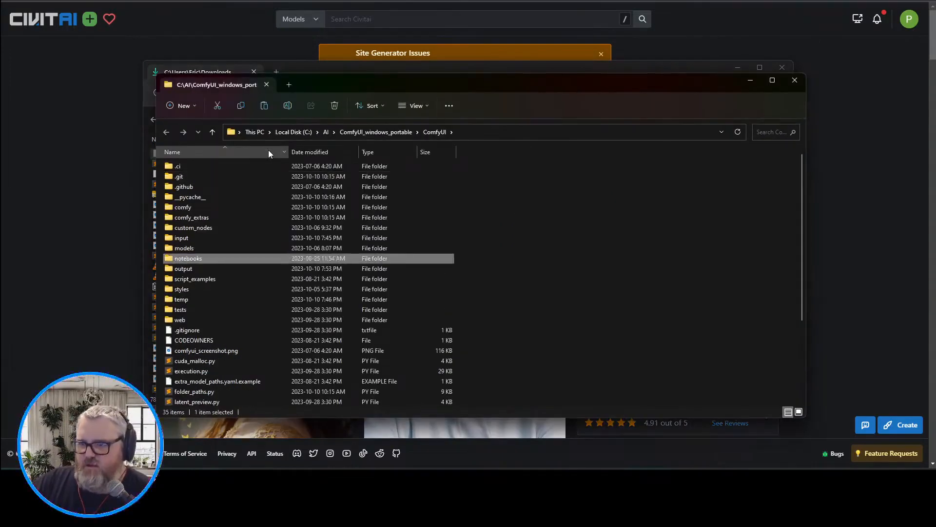
{"action": "key", "text": "Return"}
{"action": "key", "text": "c"}
{"action": "key", "text": "Down"}
{"action": "key", "text": "Down"}
{"action": "key", "text": "Down"}
{"action": "key", "text": "Down"}
{"action": "key", "text": "Down"}
{"action": "key", "text": "Down"}
{"action": "key", "text": "Down"}
{"action": "key", "text": "Return"}
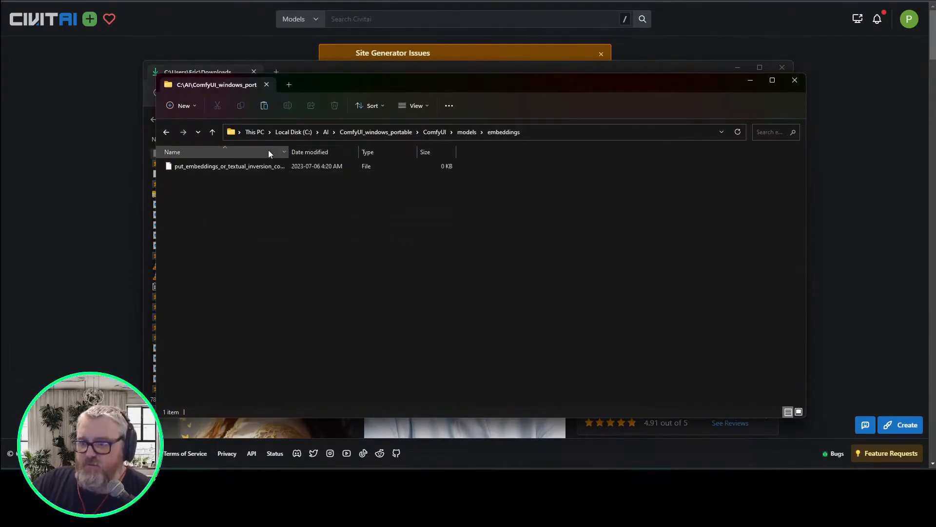
{"action": "key", "text": "ctrl+v"}
{"action": "left_click", "coordinate": [264, 284]}
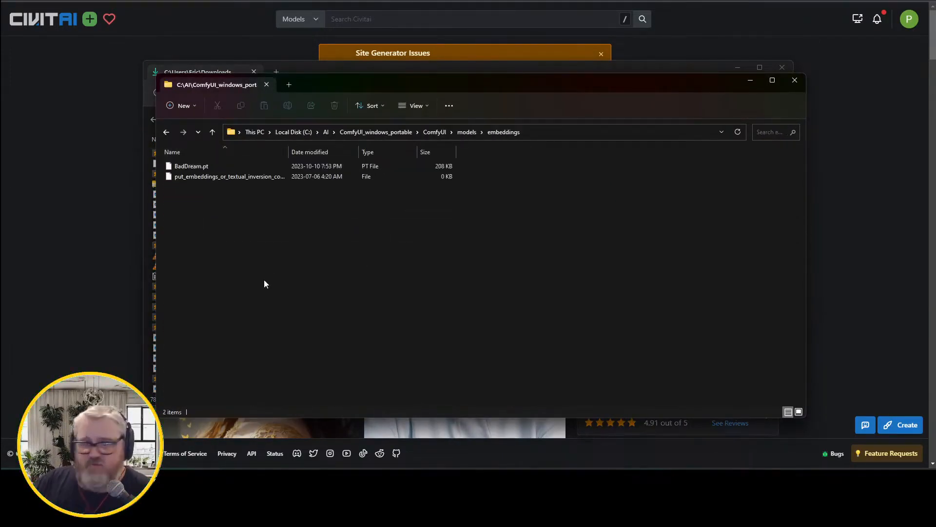
{"action": "left_click", "coordinate": [111, 209]}
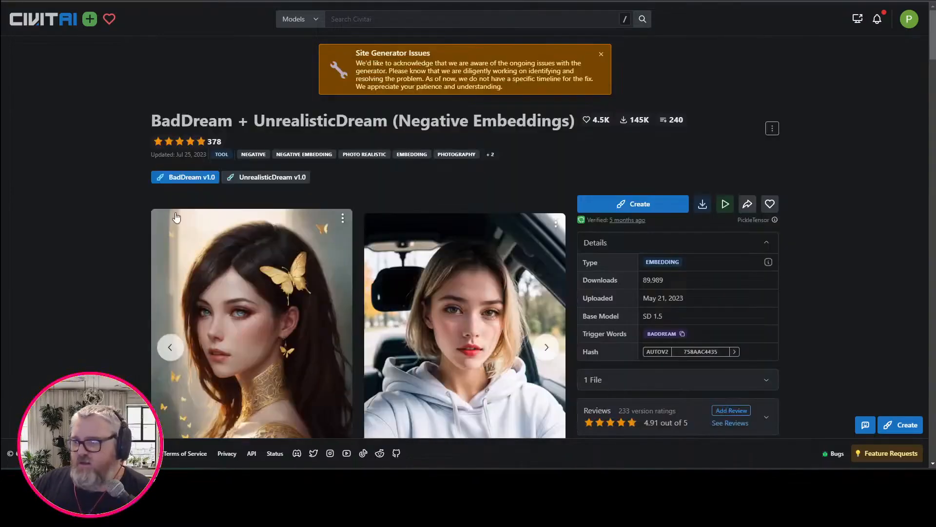
- Switch back to ComfyUI and examine the ocean waves animations in the output nodes
{"action": "scroll", "coordinate": [272, 347], "scroll_direction": "down", "scroll_amount": 10}
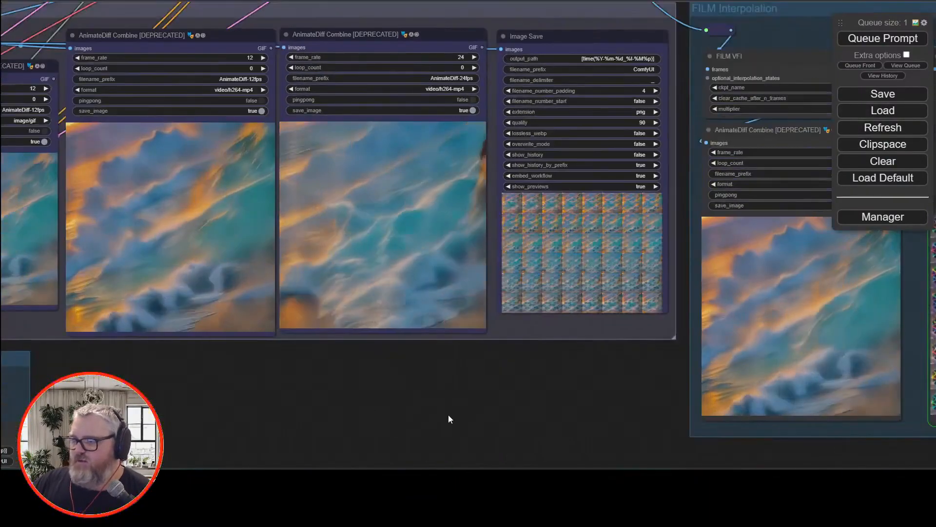
{"action": "left_click_drag", "start_coordinate": [529, 425], "coordinate": [117, 394]}
{"action": "scroll", "coordinate": [212, 366], "scroll_direction": "up", "scroll_amount": 5}
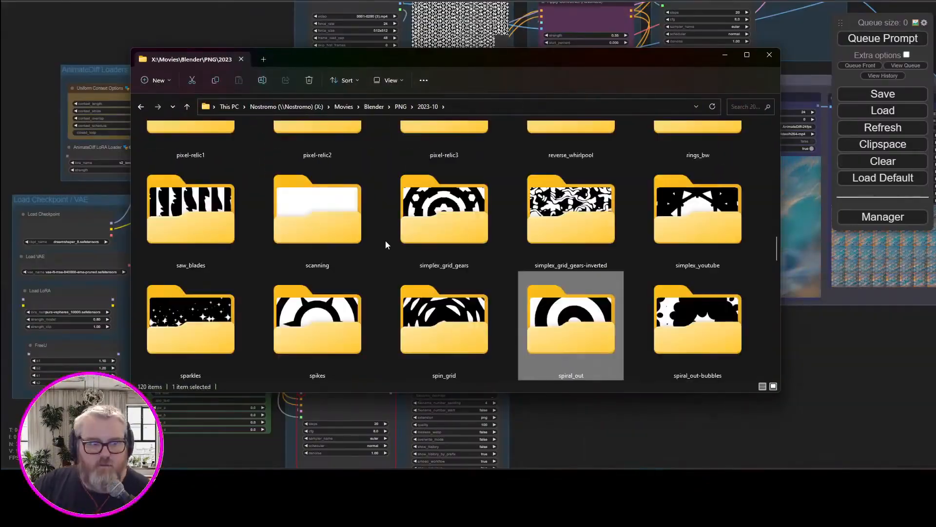
- Set the positive prompt to "ultra detailed 8k cg, japanese ramen, chopsticks, egg, steam, boken" and the negative prompt to "BadDream, UnrealisticDream"
{"action": "left_click", "coordinate": [370, 429]}
{"action": "left_click", "coordinate": [473, 440]}
{"action": "scroll", "coordinate": [277, 216], "scroll_direction": "up", "scroll_amount": 12}
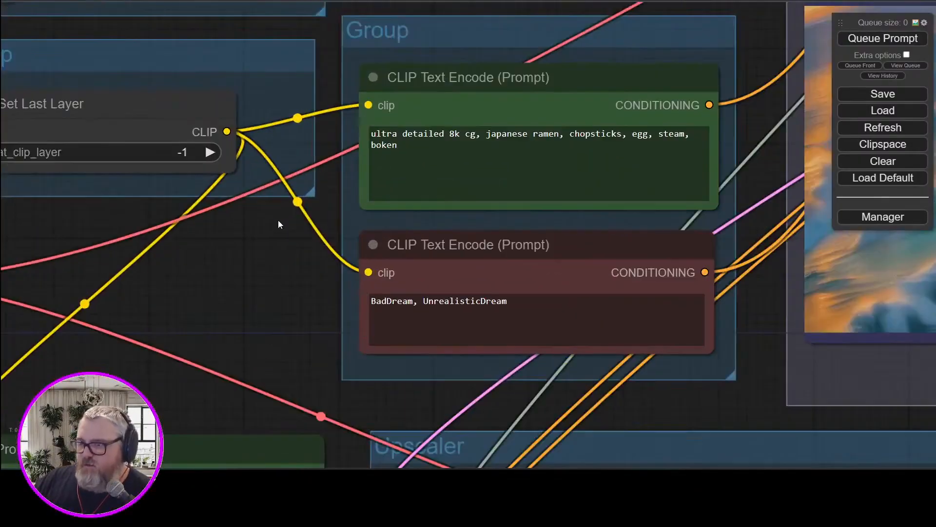
{"action": "left_click_drag", "start_coordinate": [278, 221], "coordinate": [161, 308]}
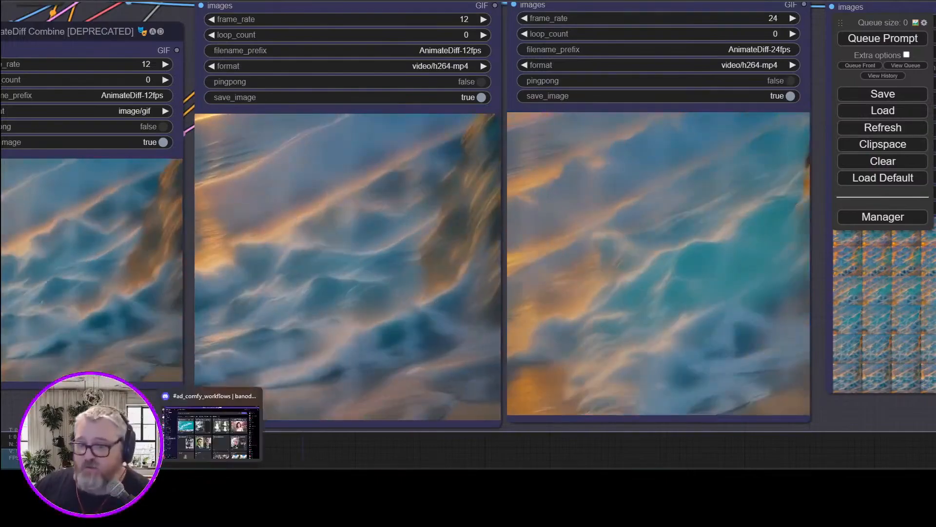
- Upload 0001-0280.mp4 from another Blender render folder as the source video of the Load Video node
{"action": "left_click", "coordinate": [213, 442]}
{"action": "double_click", "coordinate": [431, 291]}
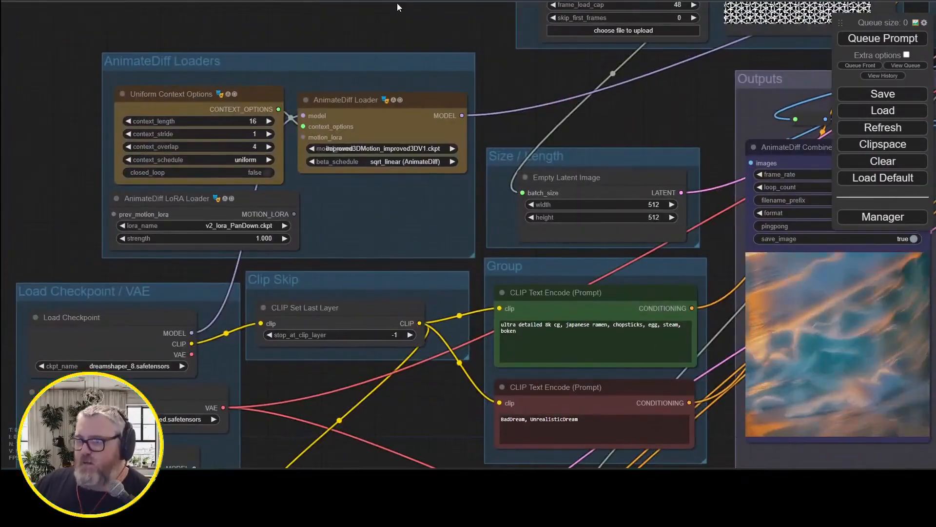
{"action": "left_click_drag", "start_coordinate": [397, 5], "coordinate": [222, 249]}
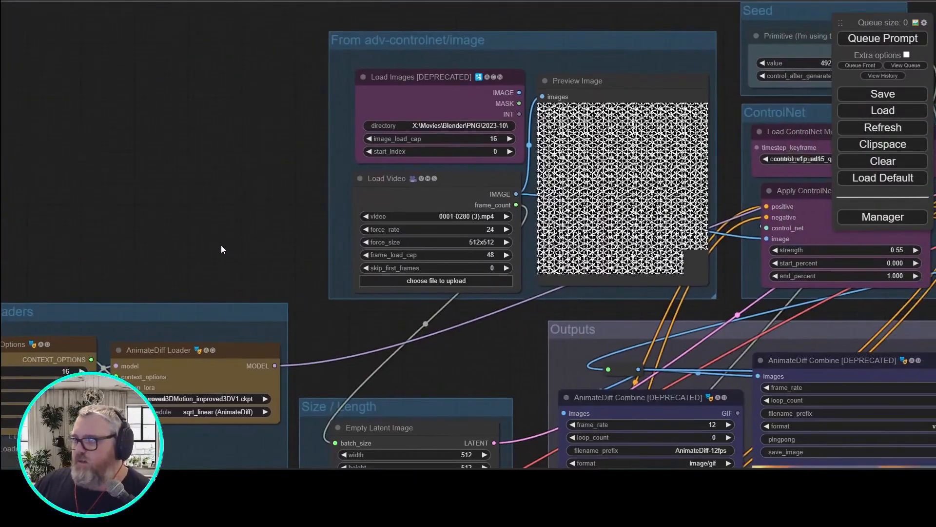
{"action": "left_click", "coordinate": [439, 280]}
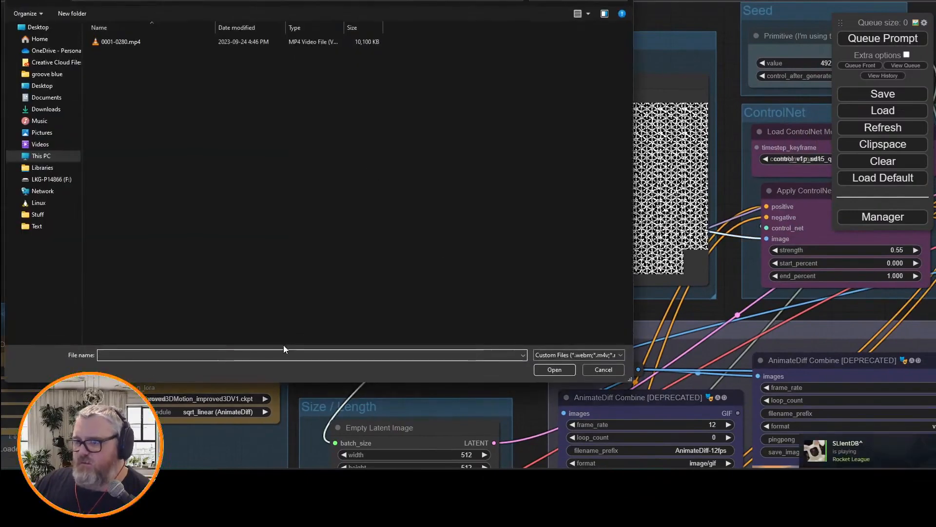
{"action": "key", "text": "ctrl+v"}
{"action": "key", "text": "Return"}
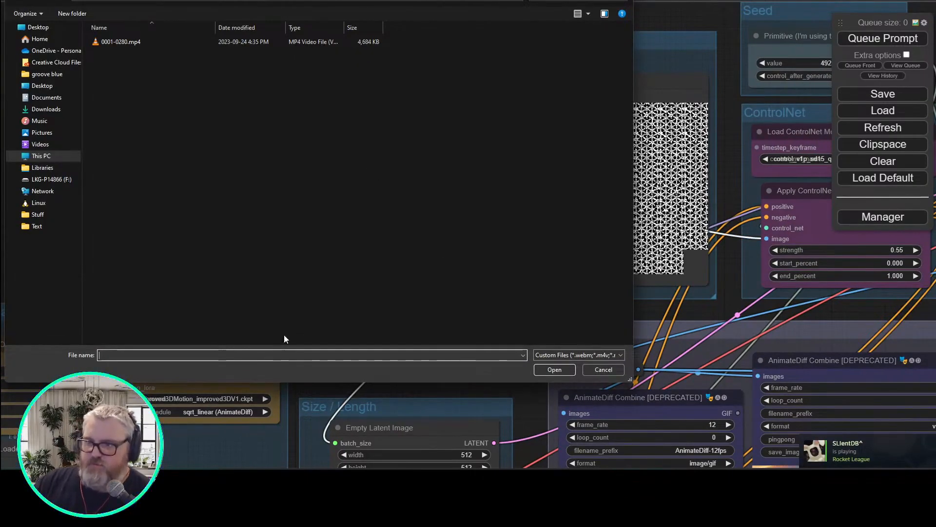
{"action": "double_click", "coordinate": [122, 39]}
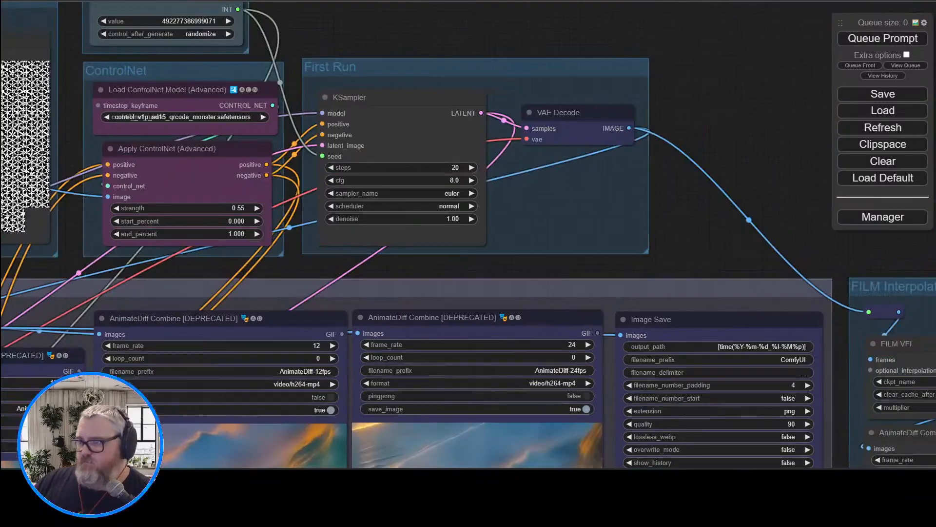
- Queue the animation generation with the ramen prompt and the new source video
{"action": "left_click_drag", "start_coordinate": [735, 135], "coordinate": [742, 81]}
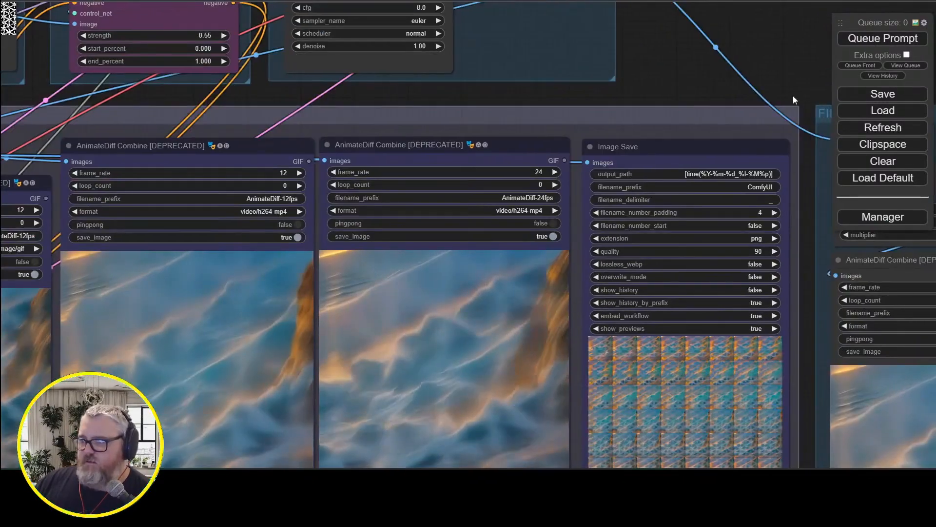
{"action": "scroll", "coordinate": [726, 121], "scroll_direction": "down", "scroll_amount": 10}
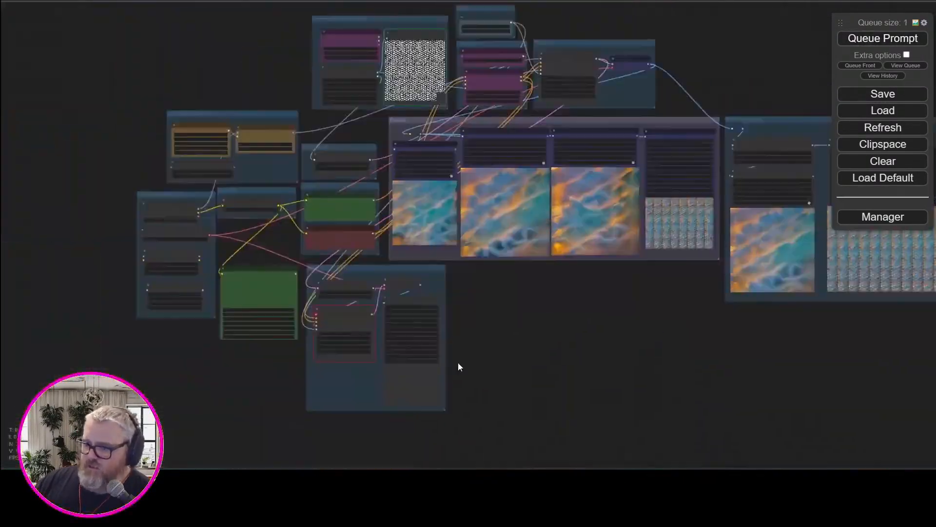
{"action": "scroll", "coordinate": [675, 419], "scroll_direction": "up", "scroll_amount": 10}
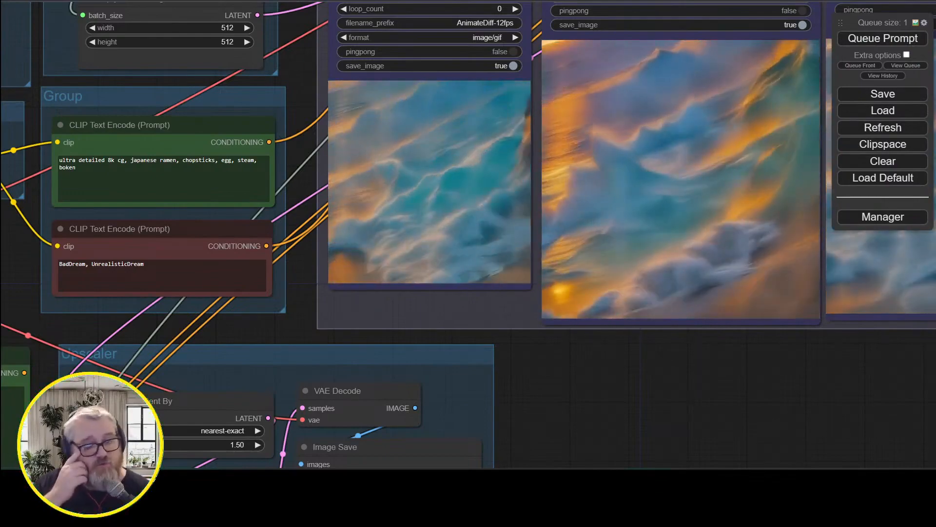
{"action": "left_click_drag", "start_coordinate": [7, 254], "coordinate": [680, 321]}
{"action": "scroll", "coordinate": [671, 319], "scroll_direction": "up", "scroll_amount": 5}
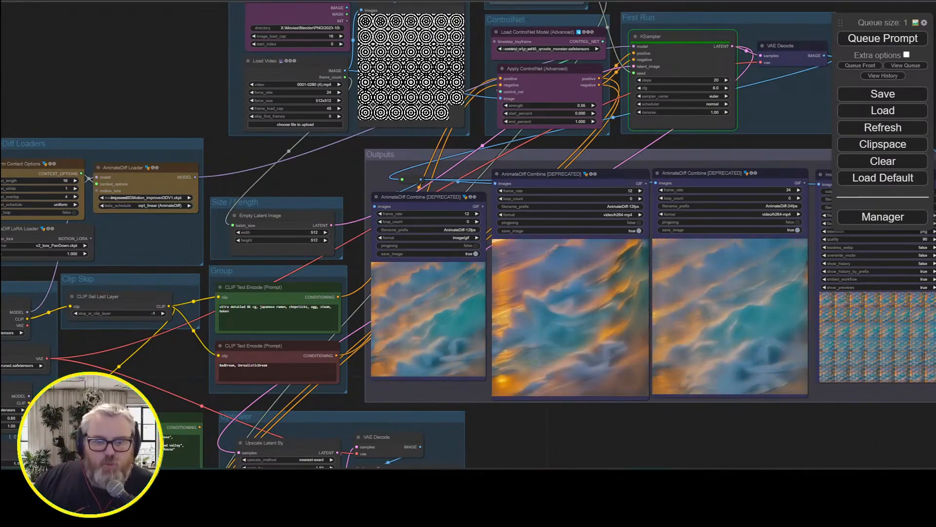
- Examine the ramen animations in the AnimateDiff Combine output nodes
{"action": "left_click_drag", "start_coordinate": [572, 450], "coordinate": [537, 422]}
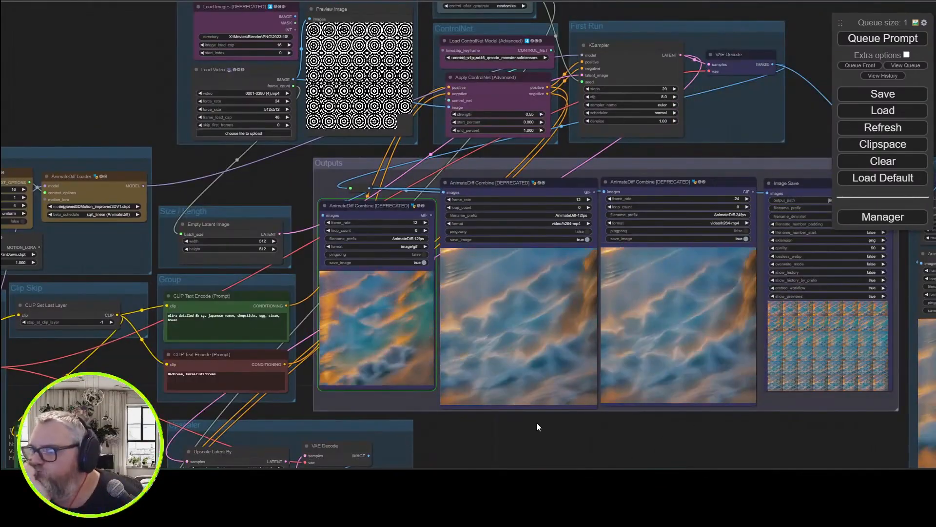
{"action": "scroll", "coordinate": [477, 424], "scroll_direction": "up", "scroll_amount": 6}
{"action": "scroll", "coordinate": [477, 423], "scroll_direction": "up", "scroll_amount": 1}
{"action": "left_click_drag", "start_coordinate": [691, 455], "coordinate": [303, 447]}
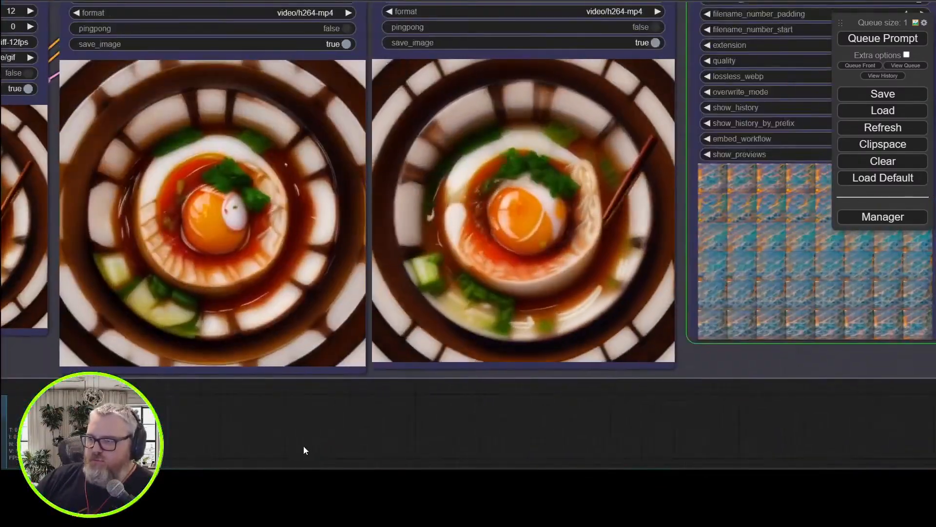
{"action": "scroll", "coordinate": [473, 444], "scroll_direction": "up", "scroll_amount": 2}
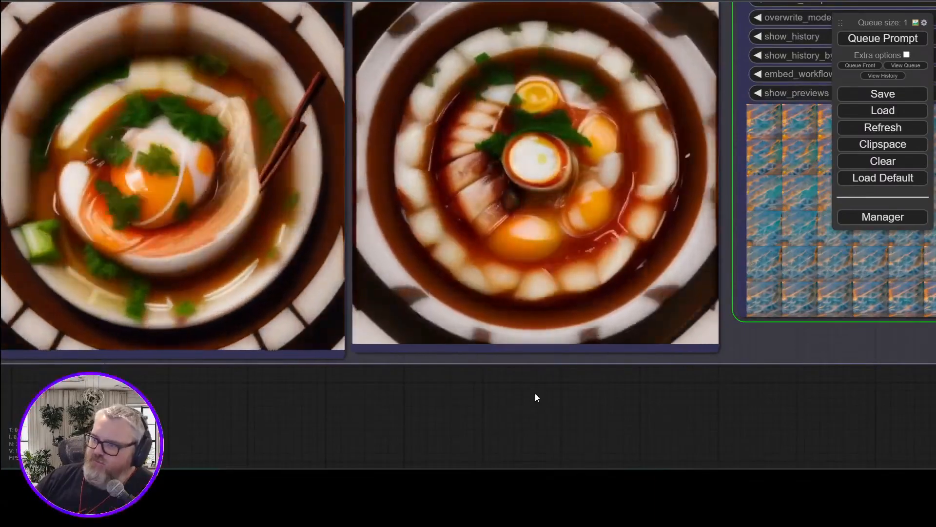
{"action": "scroll", "coordinate": [534, 393], "scroll_direction": "down", "scroll_amount": 3}
{"action": "left_click_drag", "start_coordinate": [663, 411], "coordinate": [484, 432]}
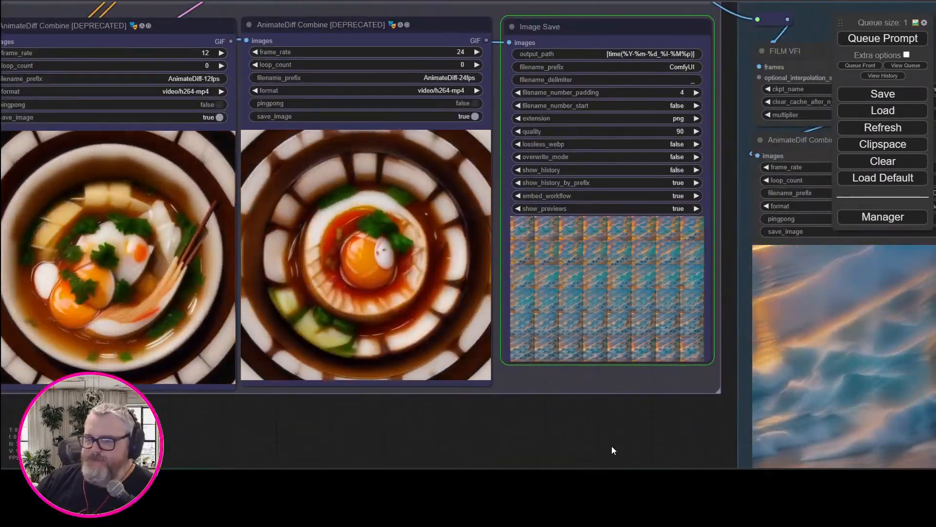
- Examine the ramen animation in the FILM Interpolation group, comparing it with the AnimateDiff Combine outputs
{"action": "left_click_drag", "start_coordinate": [663, 456], "coordinate": [441, 403]}
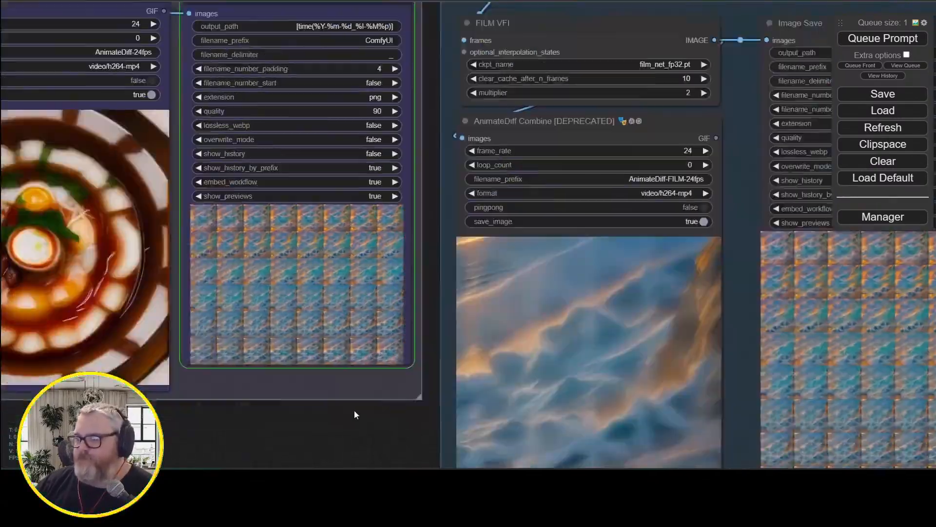
{"action": "scroll", "coordinate": [324, 435], "scroll_direction": "down", "scroll_amount": 2}
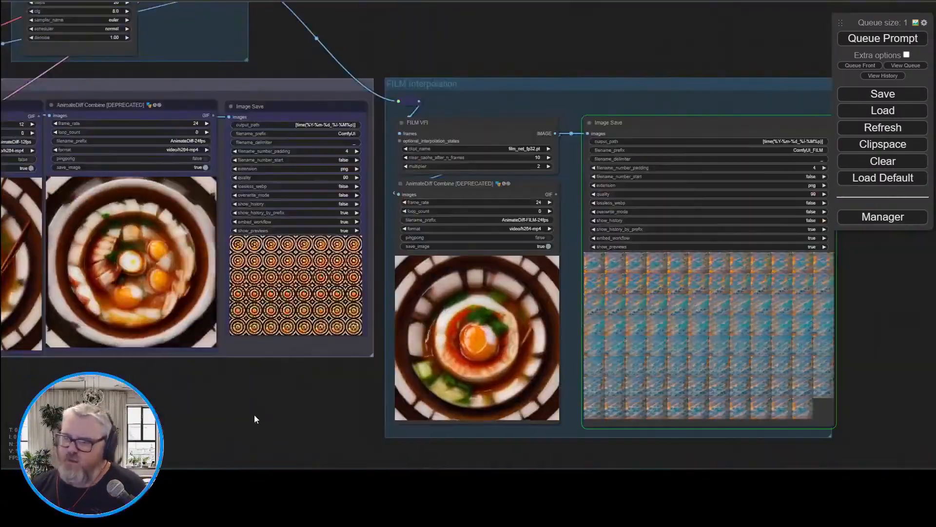
{"action": "scroll", "coordinate": [184, 405], "scroll_direction": "down", "scroll_amount": 2}
{"action": "left_click_drag", "start_coordinate": [183, 405], "coordinate": [683, 378]}
{"action": "left_click_drag", "start_coordinate": [434, 371], "coordinate": [698, 443]}
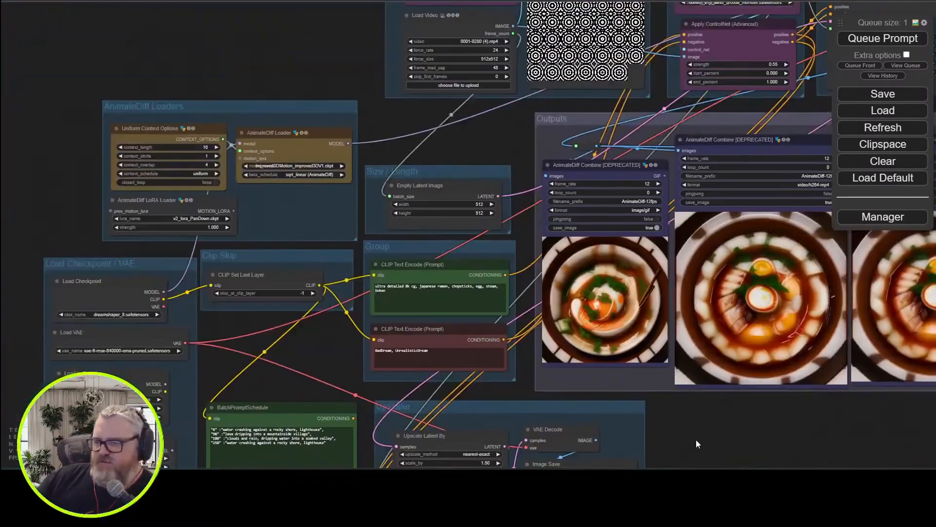
{"action": "scroll", "coordinate": [454, 178], "scroll_direction": "up", "scroll_amount": 5}
{"action": "left_click_drag", "start_coordinate": [476, 125], "coordinate": [326, 103]}
{"action": "scroll", "coordinate": [434, 124], "scroll_direction": "down", "scroll_amount": 3}
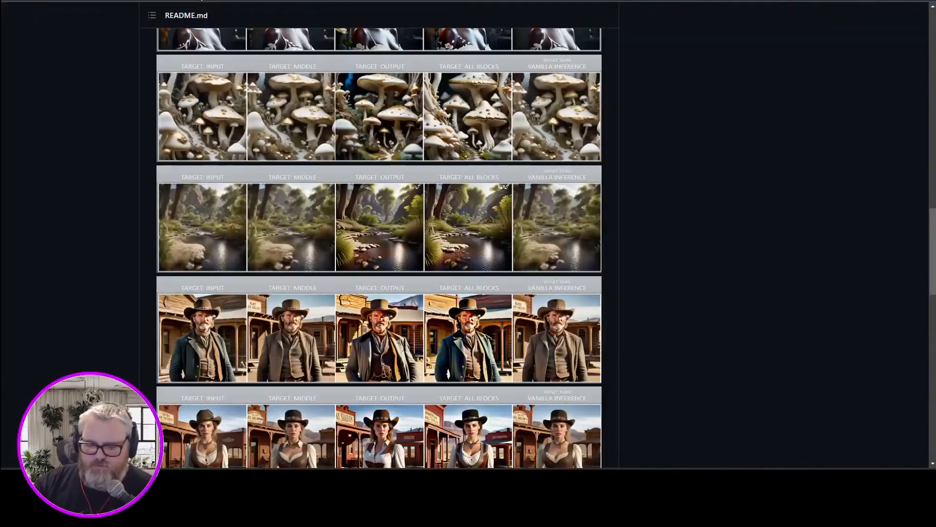
- Search for dreamshaper in the browser and open the DreamShaper model page on Civitai
{"action": "left_click", "coordinate": [201, 0]}
{"action": "type", "text": "dreamshaper"}
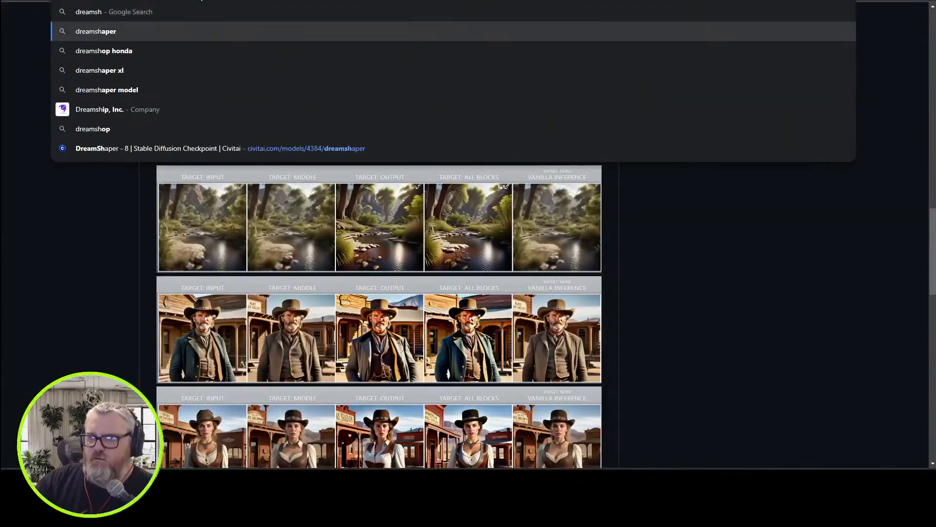
{"action": "key", "text": "Return"}
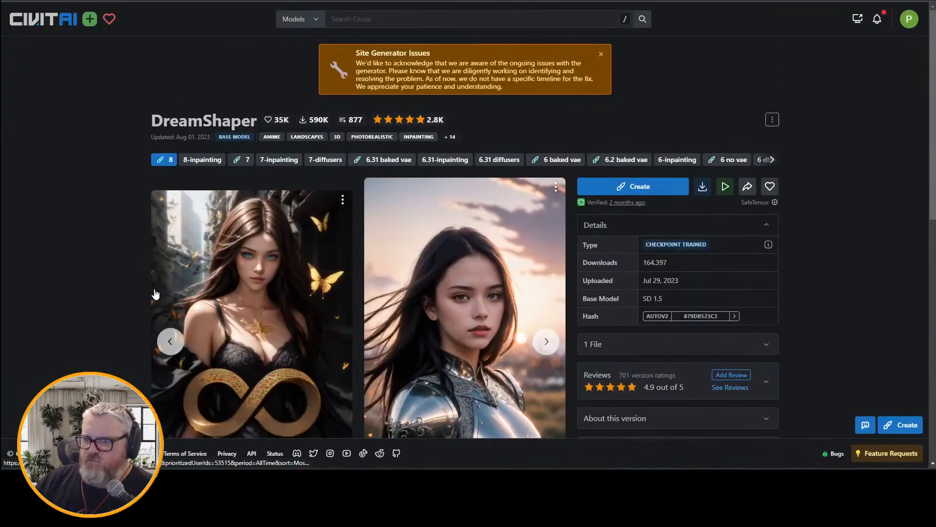
- Open the landed spaceship sample image and reuse its "landscape, oil on matte canvas, sharp details, the expanse scifi spacescape ceres colony" prompt as the positive prompt
{"action": "left_click", "coordinate": [170, 342]}
{"action": "left_click", "coordinate": [462, 326]}
{"action": "triple_click", "coordinate": [815, 324]}
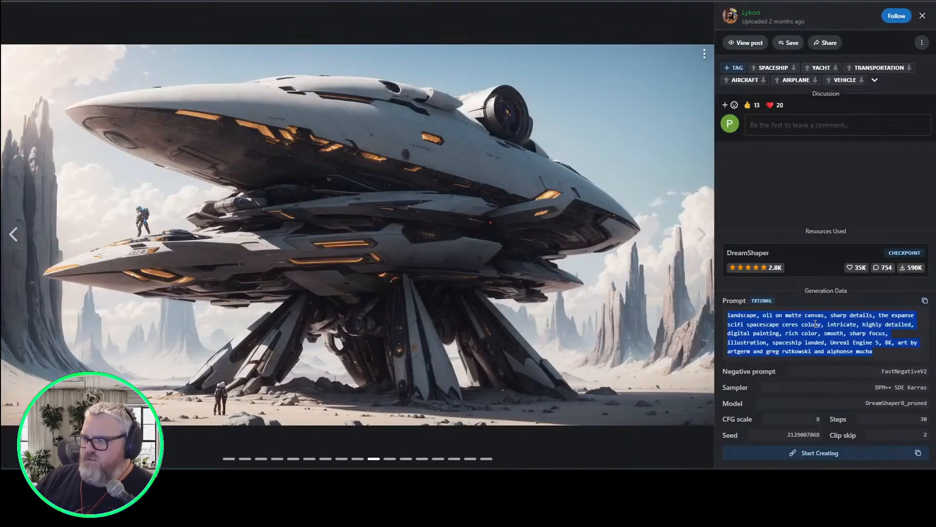
{"action": "double_click", "coordinate": [908, 371]}
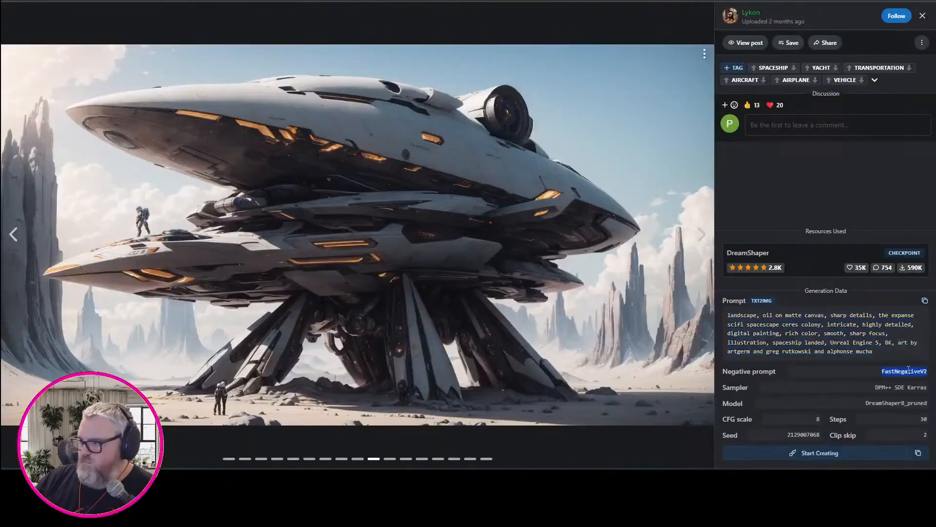
{"action": "left_click", "coordinate": [824, 309]}
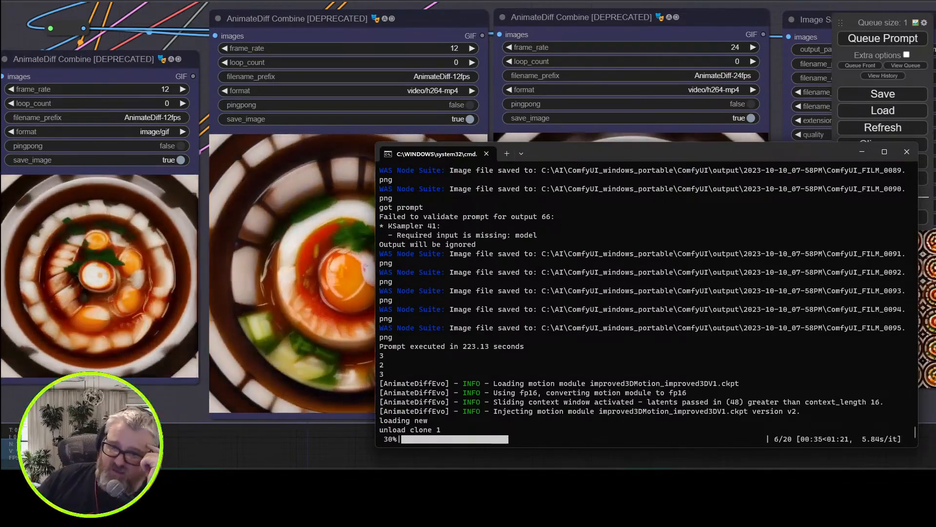
- Minimize the console window and set the strength of the Apply ControlNet (Advanced) node to 0.40
{"action": "left_click", "coordinate": [862, 152]}
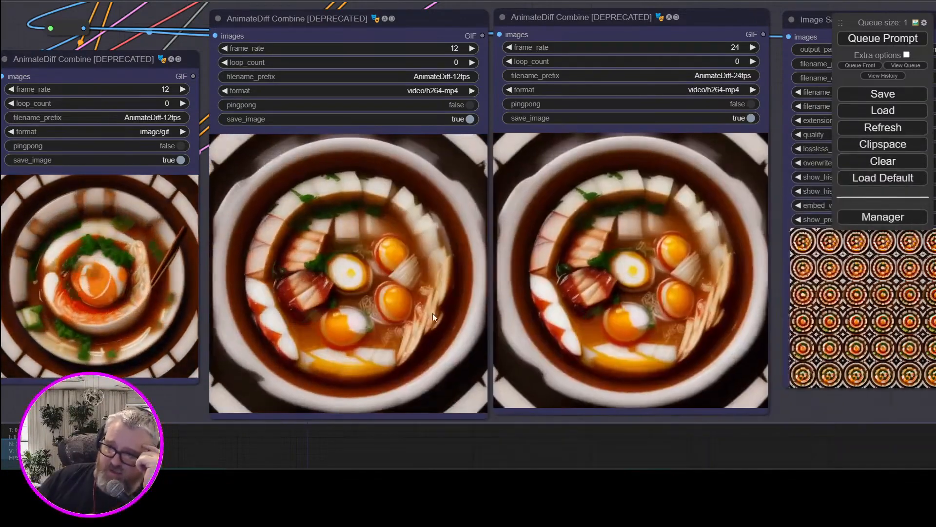
{"action": "scroll", "coordinate": [460, 77], "scroll_direction": "down", "scroll_amount": 10}
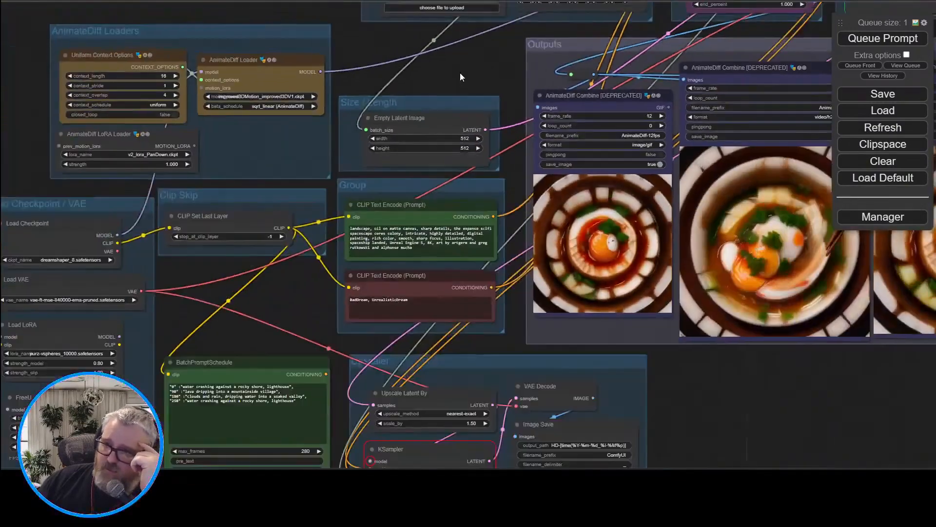
{"action": "left_click_drag", "start_coordinate": [460, 77], "coordinate": [338, 216]}
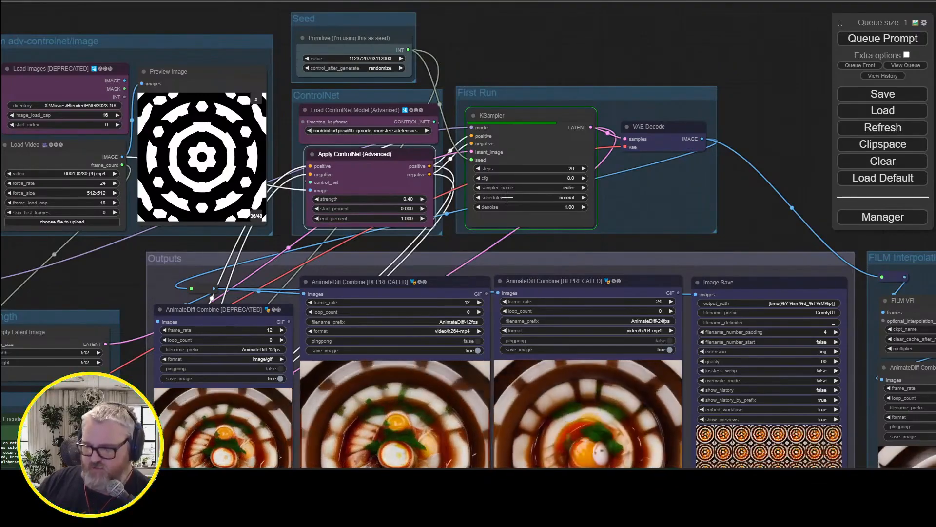
{"action": "scroll", "coordinate": [678, 113], "scroll_direction": "down", "scroll_amount": 3}
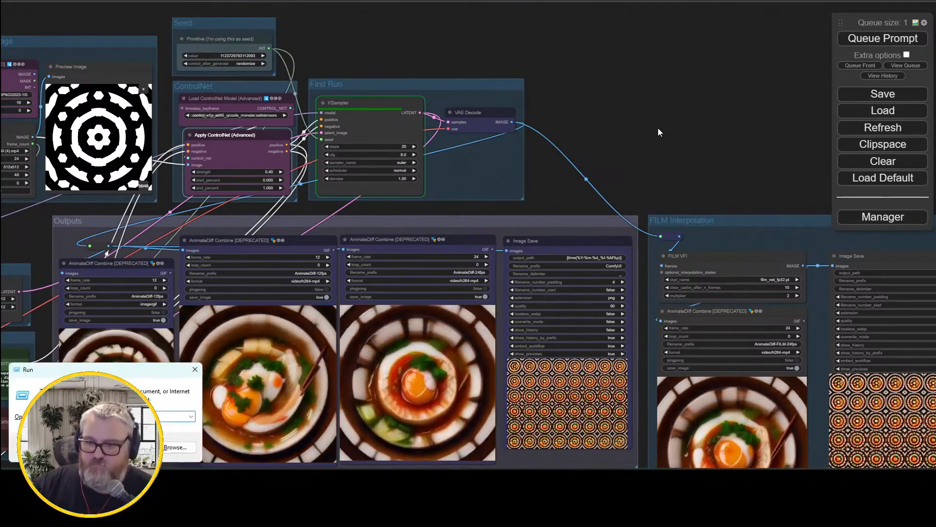
- Open the folder C:\AI\ComfyUI_windows_portable\ComfyUI\output
{"action": "type", "text": "C:\\AI\\ComfyUI_windows_portable\\ComfyUI\\"}
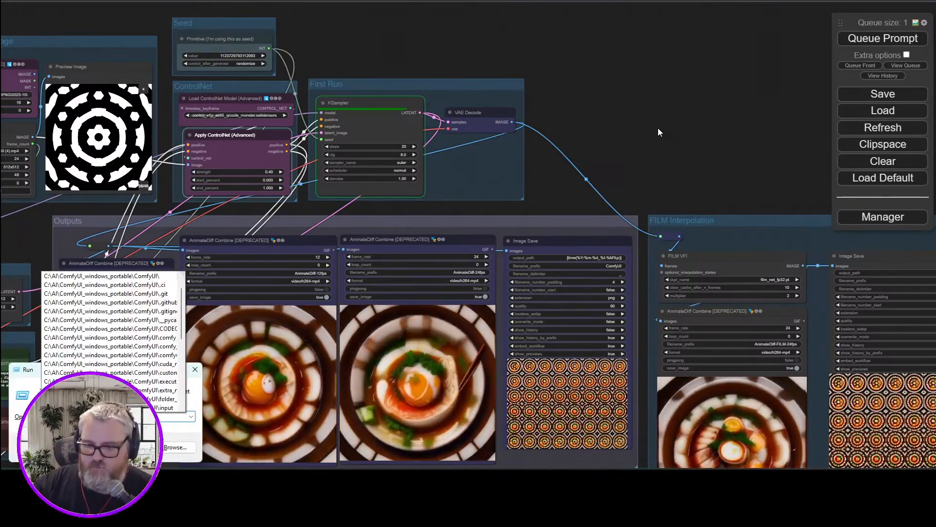
{"action": "type", "text": "output"}
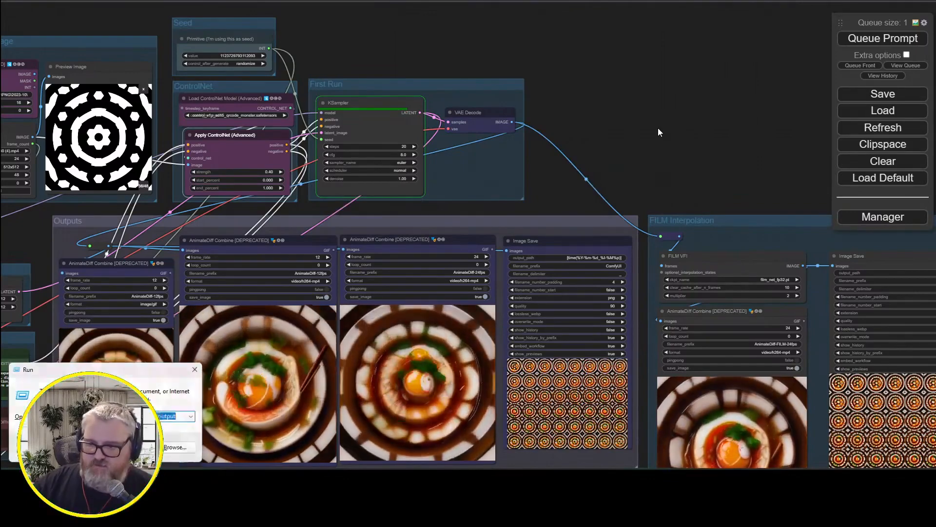
{"action": "key", "text": "Return"}
{"action": "left_click", "coordinate": [320, 224]}
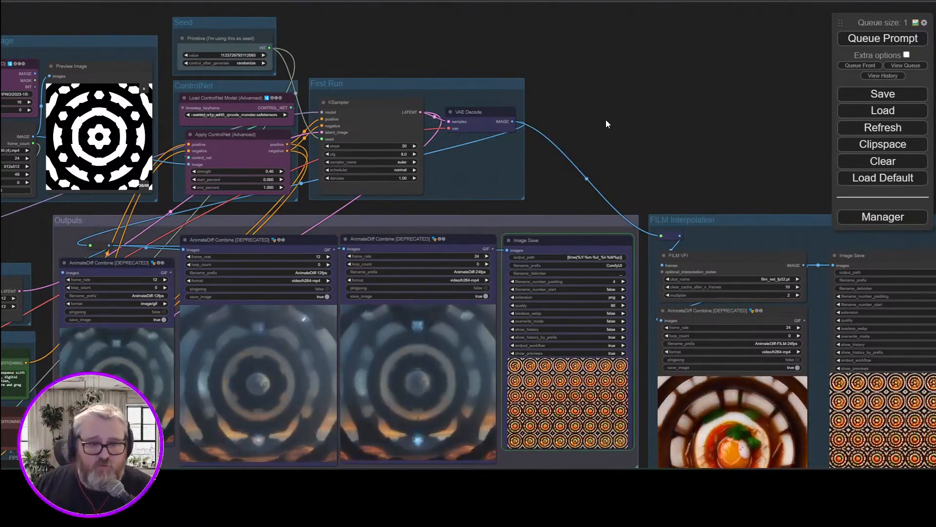
- Examine the spaceship-prompt animations in the AnimateDiff Combine nodes of the Outputs group
{"action": "left_click_drag", "start_coordinate": [561, 459], "coordinate": [656, 328]}
{"action": "scroll", "coordinate": [590, 364], "scroll_direction": "up", "scroll_amount": 3}
{"action": "left_click_drag", "start_coordinate": [590, 365], "coordinate": [585, 433]}
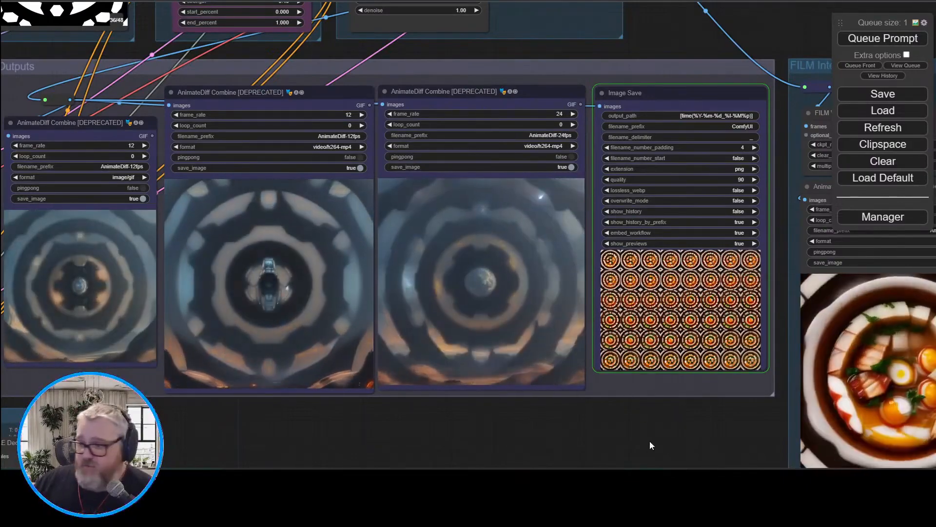
{"action": "left_click_drag", "start_coordinate": [650, 440], "coordinate": [207, 397]}
{"action": "scroll", "coordinate": [207, 397], "scroll_direction": "up", "scroll_amount": 3}
{"action": "left_click_drag", "start_coordinate": [265, 387], "coordinate": [672, 441]}
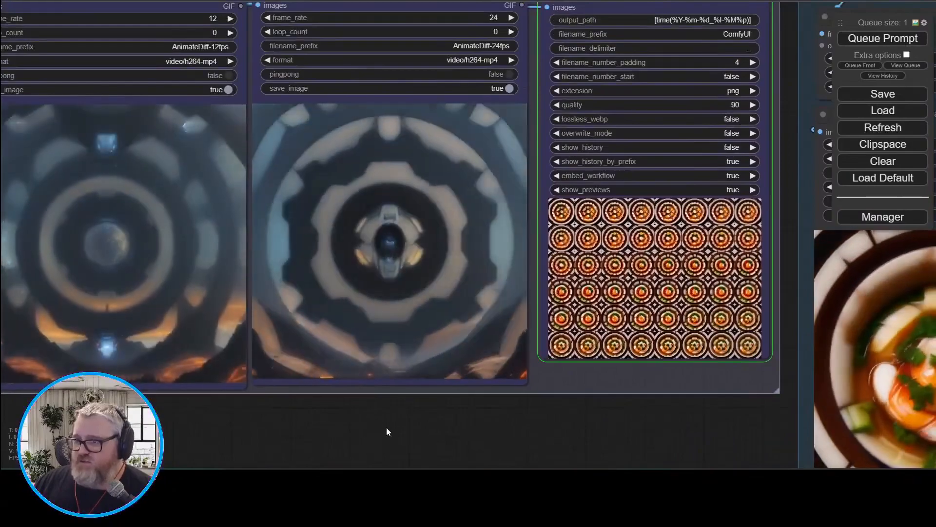
- Examine the interpolated spaceship animation in the AnimateDiff Combine node of the FILM Interpolation group
{"action": "left_click_drag", "start_coordinate": [411, 450], "coordinate": [232, 397]}
{"action": "left_click_drag", "start_coordinate": [633, 399], "coordinate": [644, 406]}
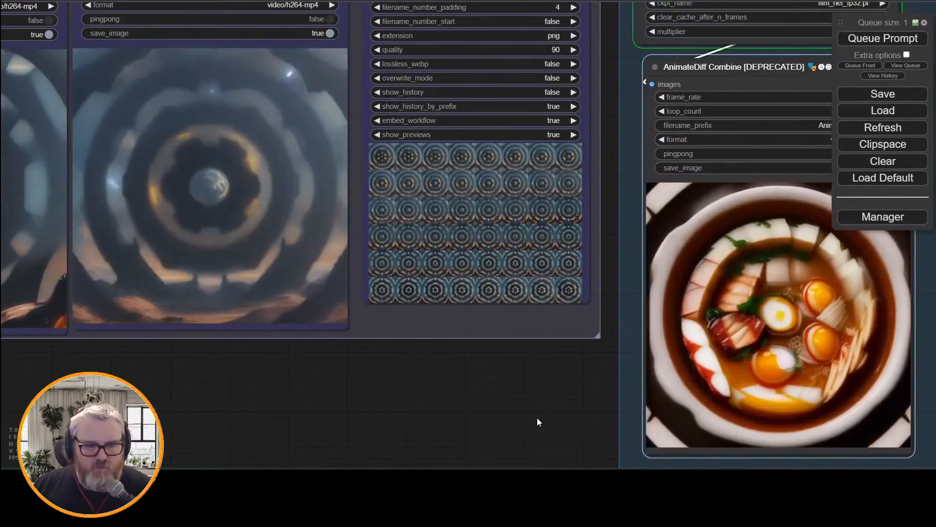
{"action": "left_click_drag", "start_coordinate": [549, 410], "coordinate": [454, 402]}
{"action": "scroll", "coordinate": [289, 405], "scroll_direction": "down", "scroll_amount": 4}
{"action": "scroll", "coordinate": [522, 421], "scroll_direction": "up", "scroll_amount": 8}
{"action": "left_click_drag", "start_coordinate": [523, 420], "coordinate": [226, 427]}
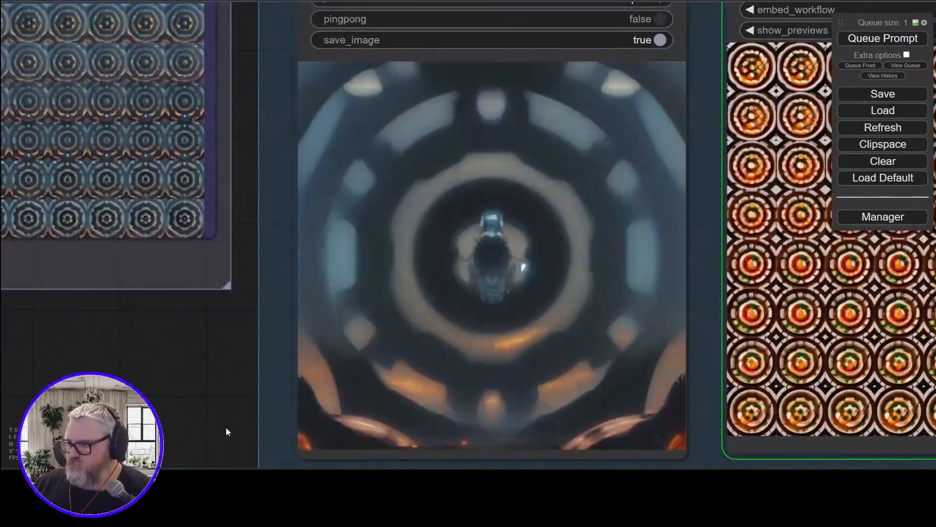
{"action": "scroll", "coordinate": [200, 367], "scroll_direction": "down", "scroll_amount": 9}
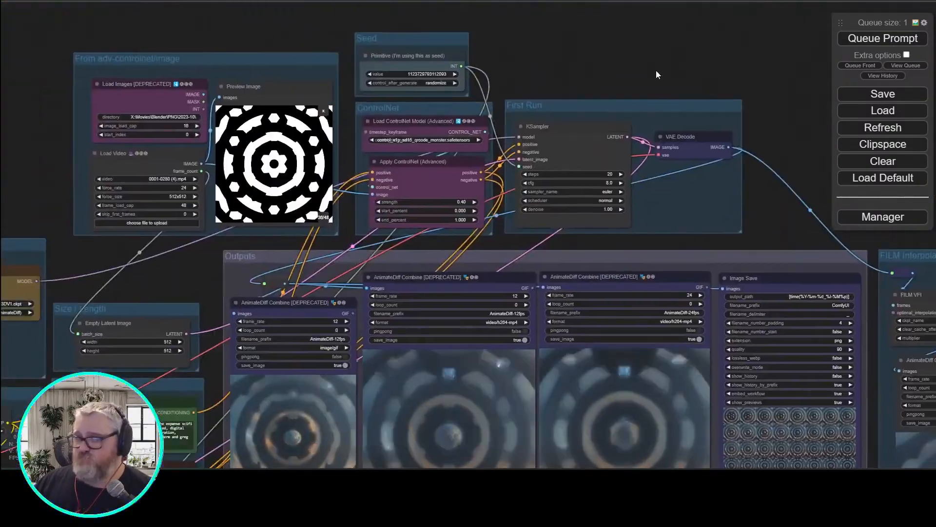
- Set strength_model of the Load LoRA node to 0.75
{"action": "scroll", "coordinate": [656, 71], "scroll_direction": "down", "scroll_amount": 1}
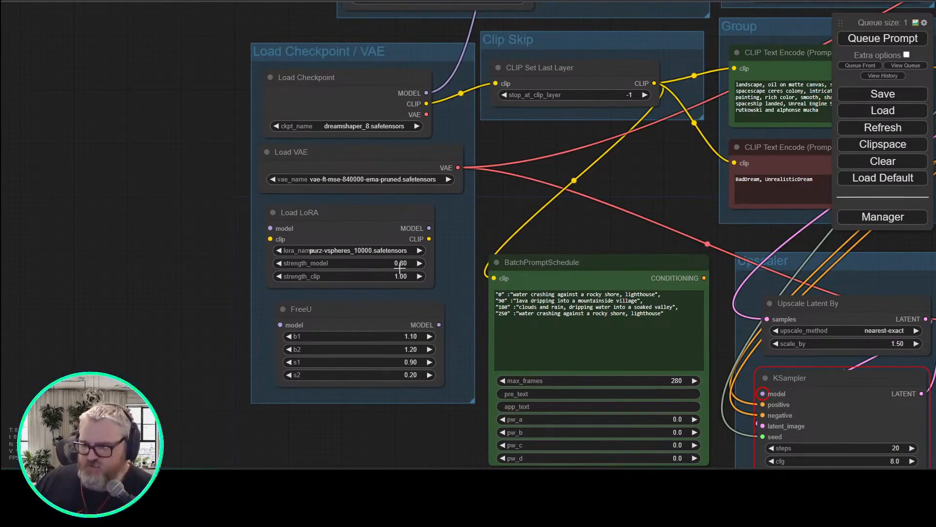
{"action": "key", "text": "BackSpace"}
{"action": "type", "text": "75"}
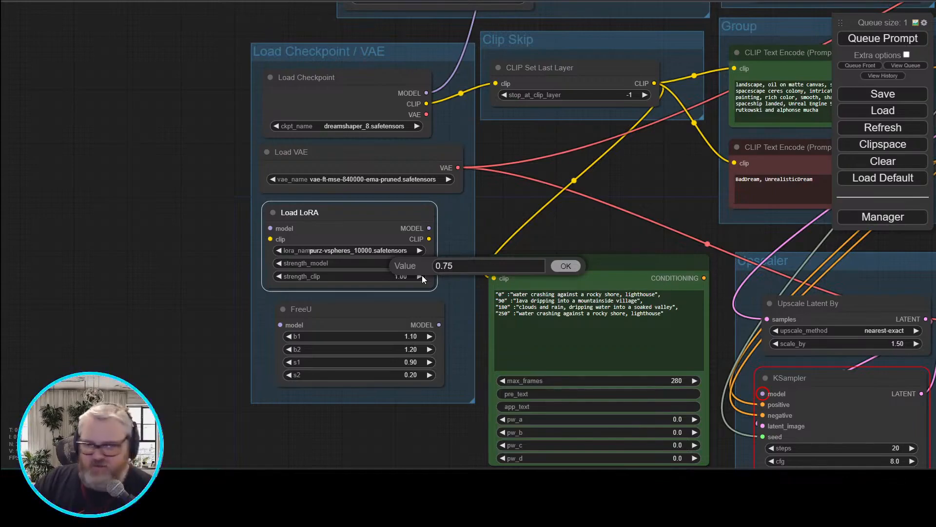
{"action": "key", "text": "Return"}
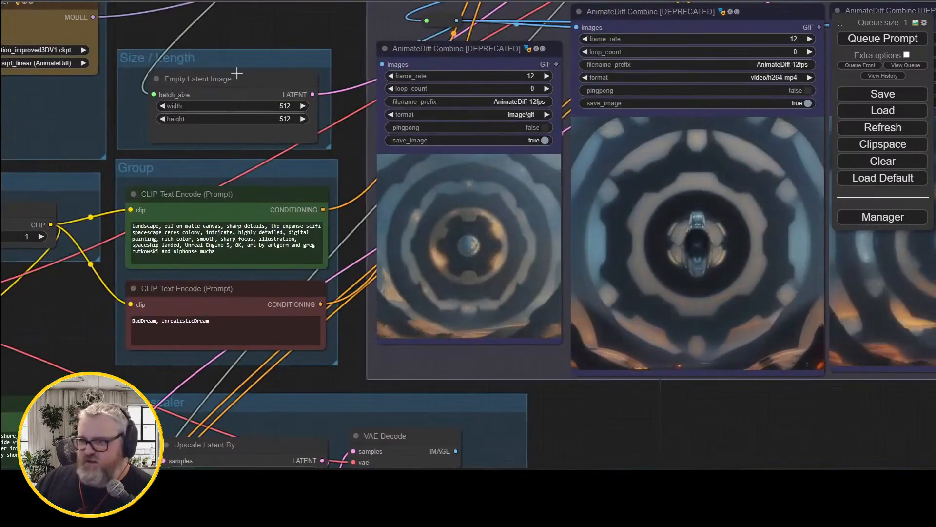
- Queue another animation generation with the spaceship landscape prompt and the same source video
{"action": "left_click_drag", "start_coordinate": [368, 12], "coordinate": [300, 375]}
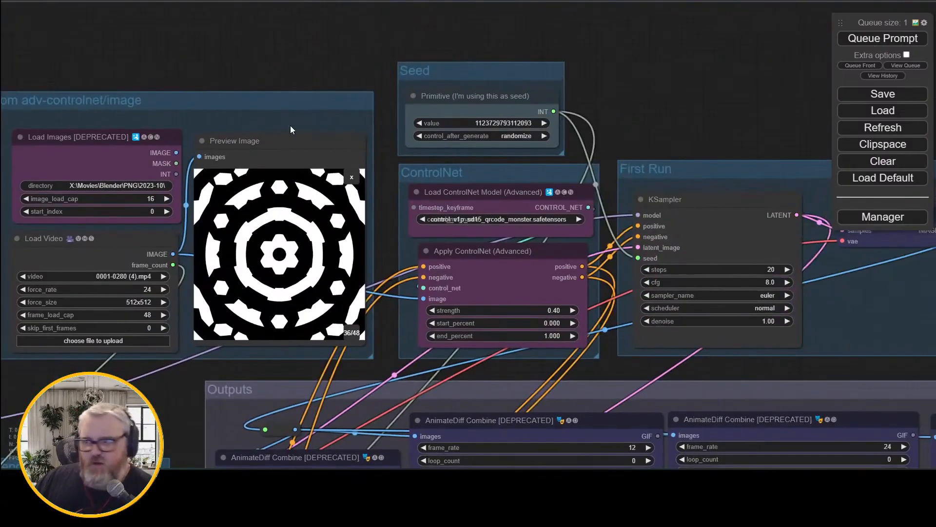
{"action": "left_click_drag", "start_coordinate": [253, 69], "coordinate": [172, 39]}
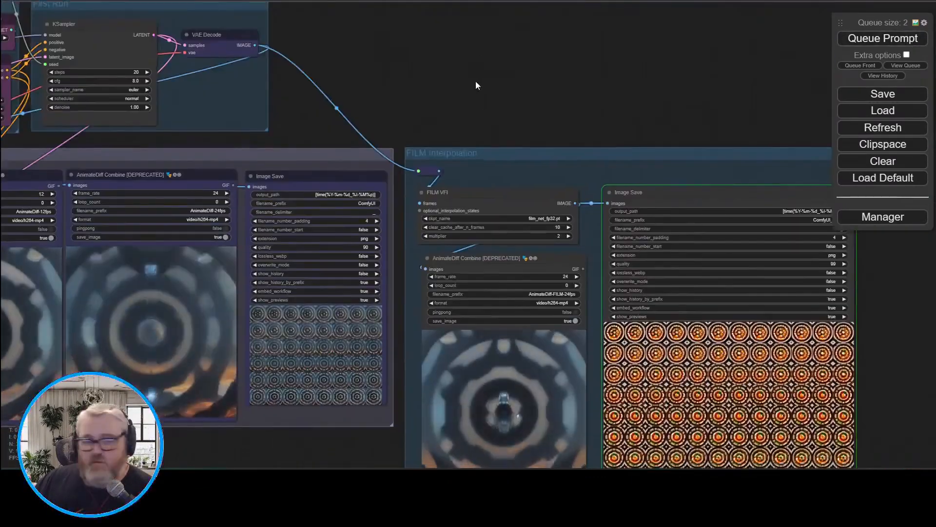
{"action": "left_click_drag", "start_coordinate": [476, 81], "coordinate": [475, 53]}
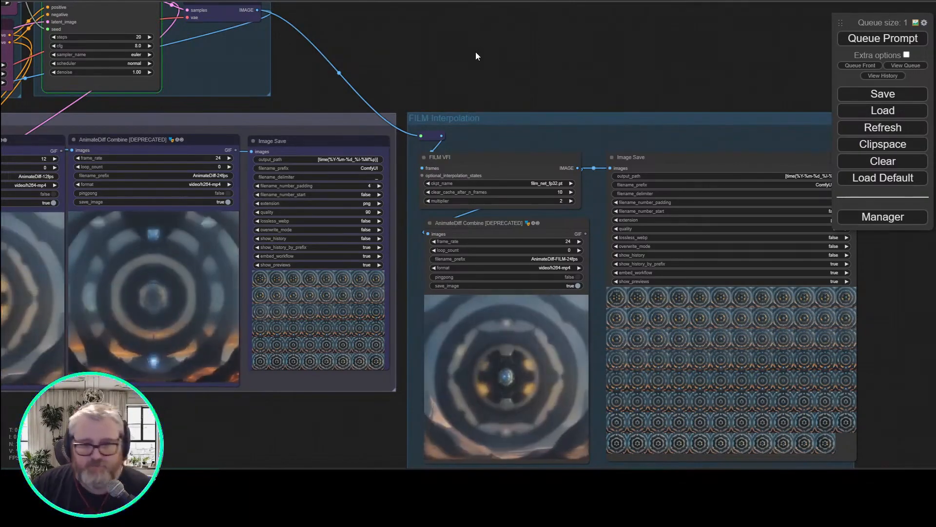
- Examine the newly generated sci-fi landscape animations in the AnimateDiff Combine nodes of the Outputs group
{"action": "left_click_drag", "start_coordinate": [476, 147], "coordinate": [748, 49]}
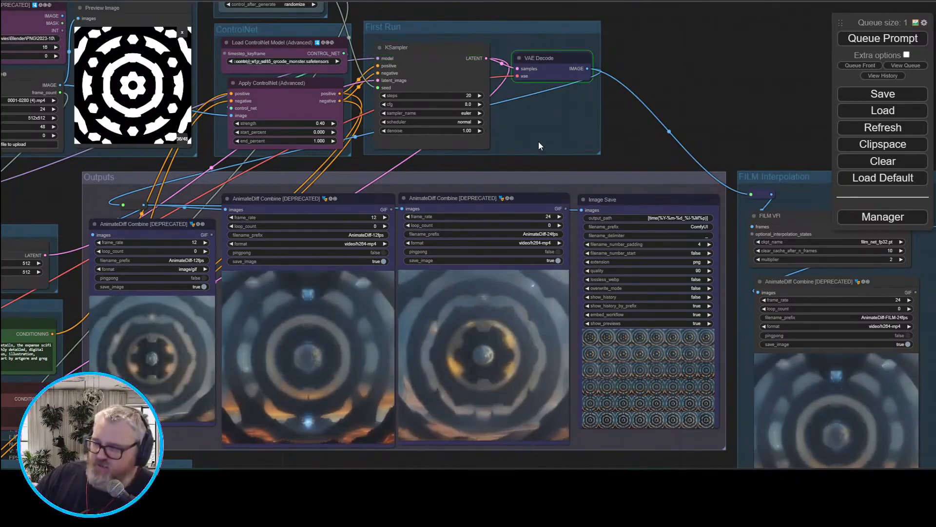
{"action": "left_click_drag", "start_coordinate": [731, 132], "coordinate": [724, 52]}
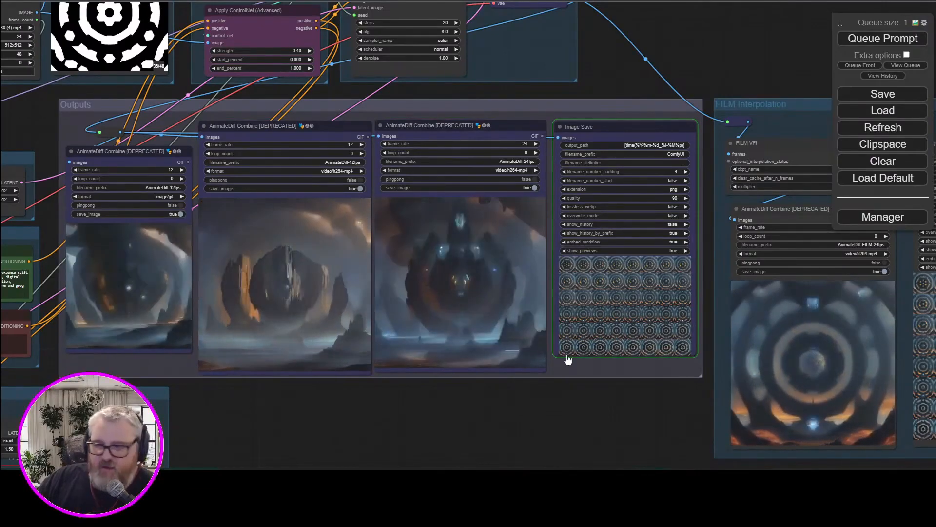
{"action": "scroll", "coordinate": [546, 390], "scroll_direction": "up", "scroll_amount": 3}
{"action": "left_click_drag", "start_coordinate": [529, 411], "coordinate": [313, 393]}
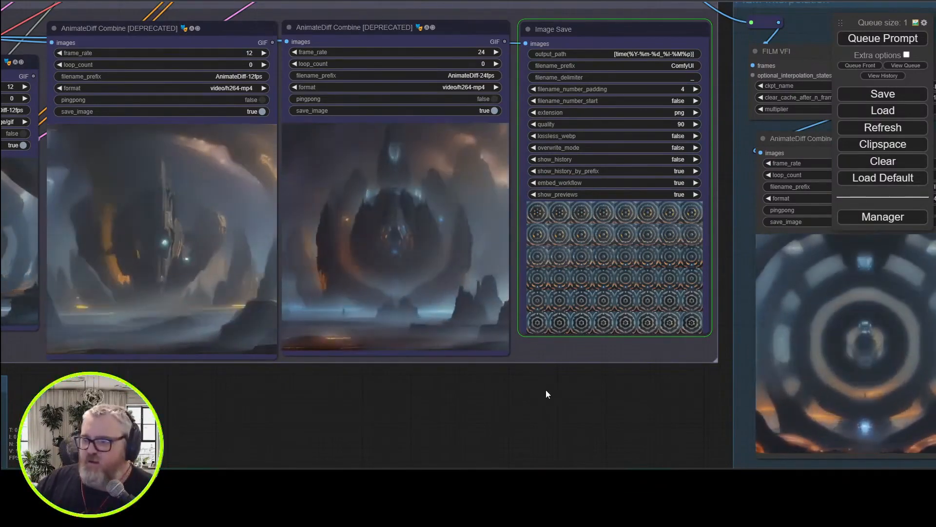
{"action": "mouse_move", "coordinate": [545, 390]}
{"action": "left_mouse_down"}
{"action": "mouse_move", "coordinate": [151, 368]}
{"action": "mouse_move", "coordinate": [564, 392]}
{"action": "left_mouse_up"}
{"action": "scroll", "coordinate": [152, 368], "scroll_direction": "down", "scroll_amount": 2}
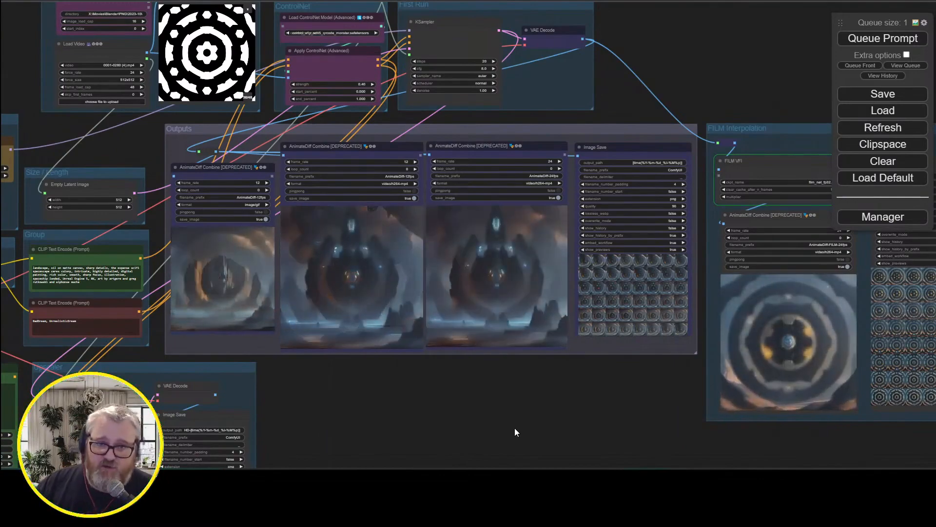
- Examine the interpolated sci-fi landscape animation in the FILM Interpolation group and compare it with the other outputs
{"action": "scroll", "coordinate": [349, 276], "scroll_direction": "down", "scroll_amount": 3}
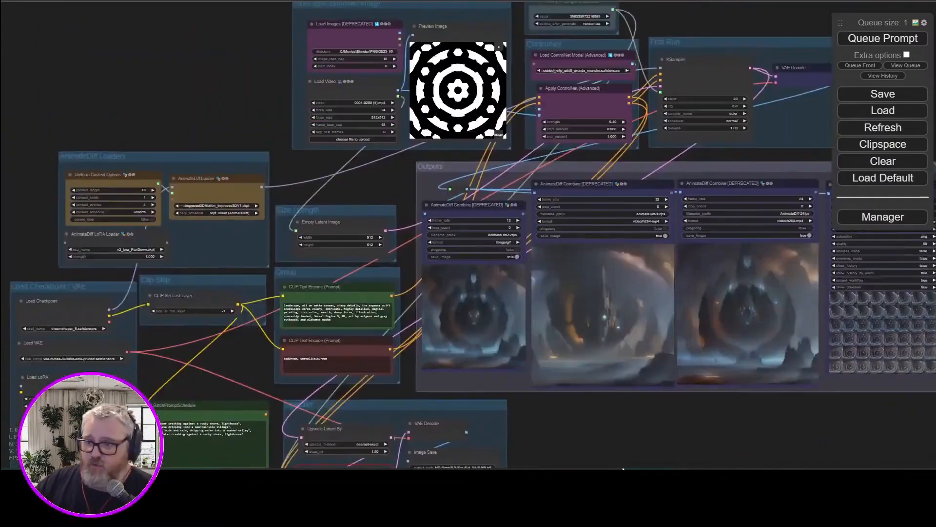
{"action": "scroll", "coordinate": [380, 417], "scroll_direction": "up", "scroll_amount": 5}
{"action": "left_click_drag", "start_coordinate": [379, 416], "coordinate": [220, 391]}
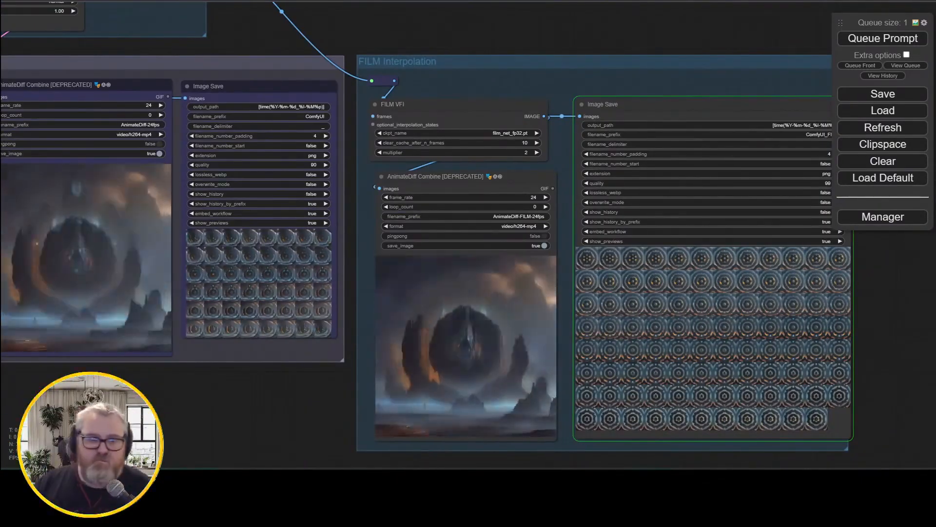
{"action": "scroll", "coordinate": [234, 403], "scroll_direction": "up", "scroll_amount": 5}
{"action": "left_click_drag", "start_coordinate": [73, 410], "coordinate": [433, 431]}
{"action": "scroll", "coordinate": [434, 431], "scroll_direction": "down", "scroll_amount": 10}
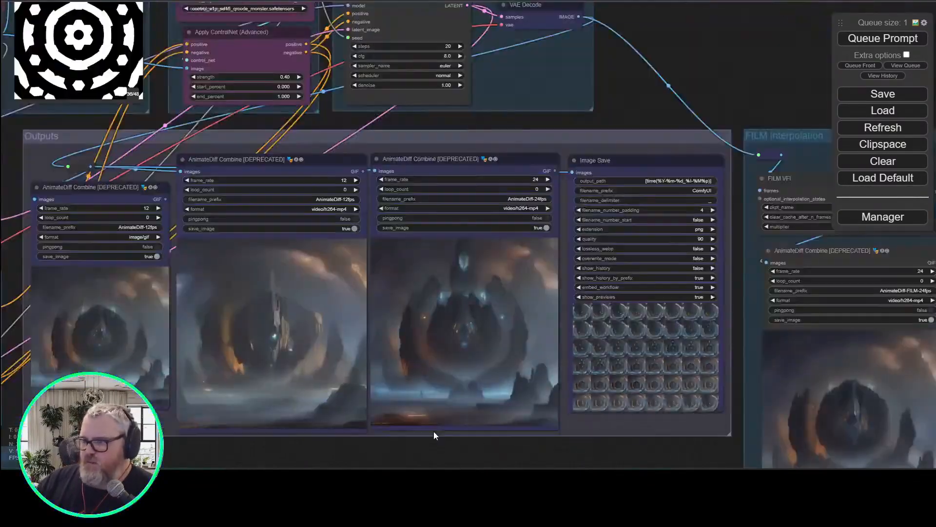
- Switch to Discord and view the workflow posts in the ad_comfy_workflows channel
{"action": "left_click_drag", "start_coordinate": [503, 151], "coordinate": [824, 34]}
{"action": "left_click_drag", "start_coordinate": [332, 37], "coordinate": [327, 214]}
{"action": "scroll", "coordinate": [536, 229], "scroll_direction": "up", "scroll_amount": 10}
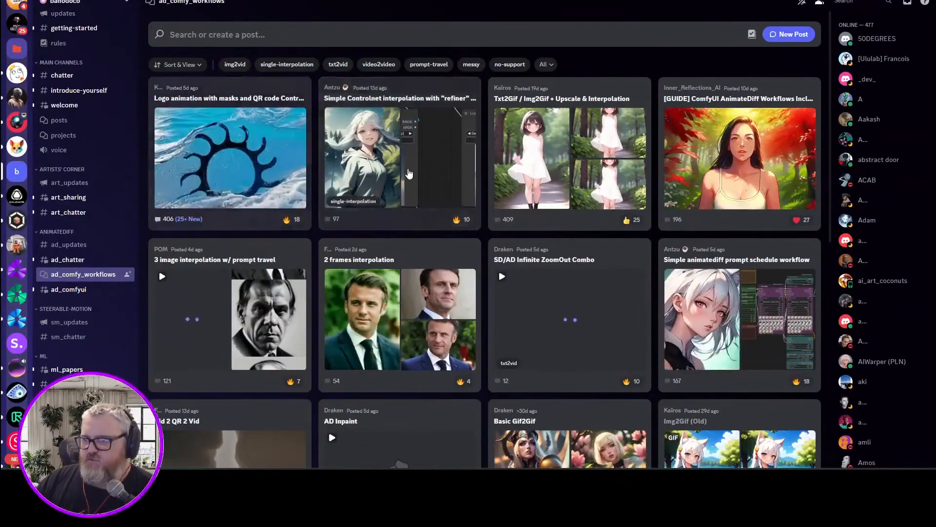
- Browse the ad_comfy_workflows posts and open the "Vid 2 QR 2 Vid" post
{"action": "scroll", "coordinate": [366, 234], "scroll_direction": "down", "scroll_amount": 5}
{"action": "scroll", "coordinate": [362, 220], "scroll_direction": "up", "scroll_amount": 5}
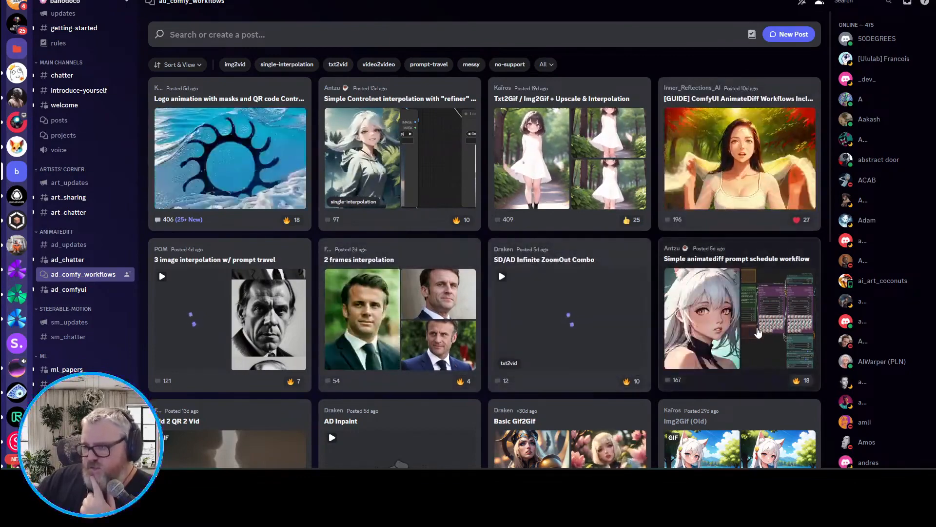
{"action": "scroll", "coordinate": [758, 332], "scroll_direction": "down", "scroll_amount": 4}
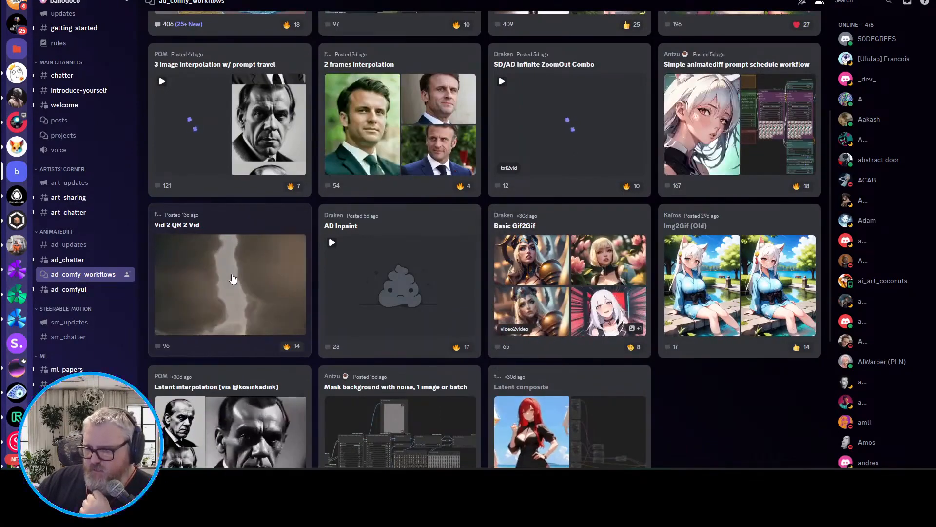
{"action": "left_click", "coordinate": [232, 278]}
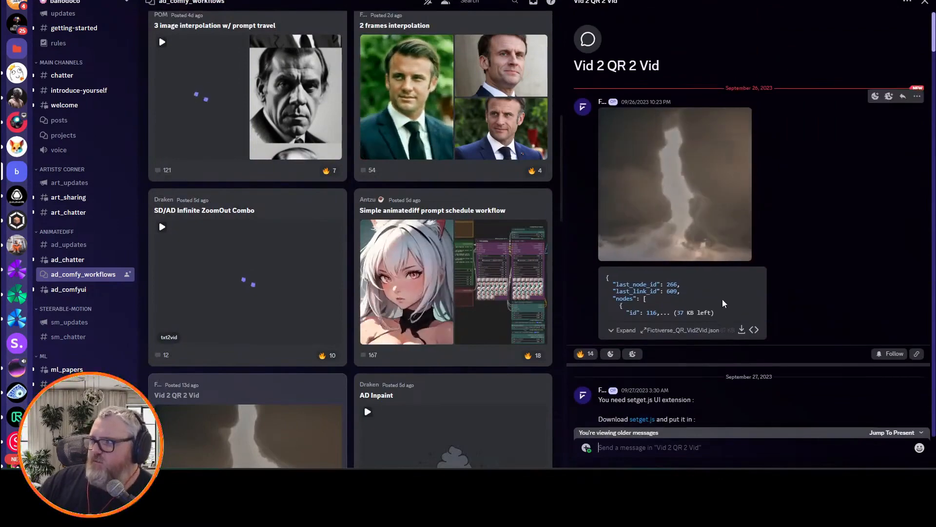
- Examine the Vid 2 QR 2 Vid thread, including its sample videos, workflow file and setget.js extension instructions
{"action": "scroll", "coordinate": [724, 303], "scroll_direction": "down", "scroll_amount": 4}
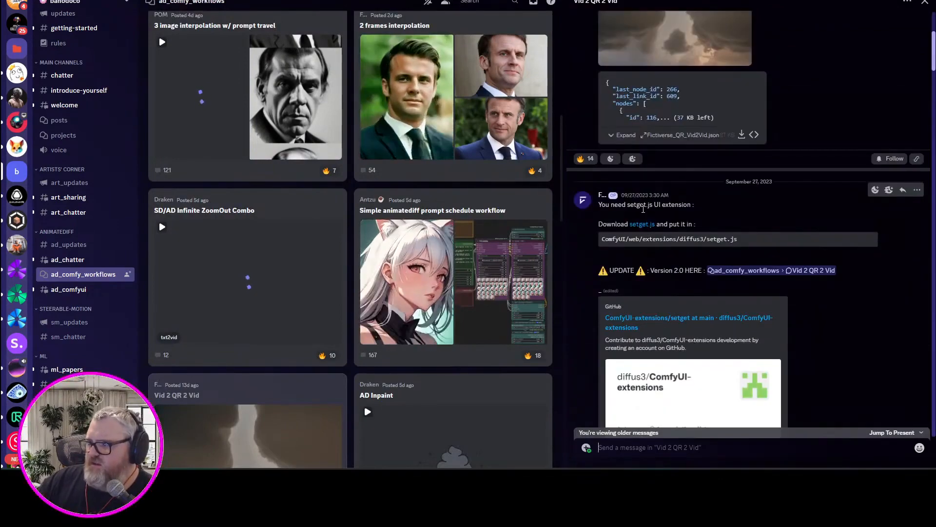
{"action": "scroll", "coordinate": [653, 220], "scroll_direction": "down", "scroll_amount": 10}
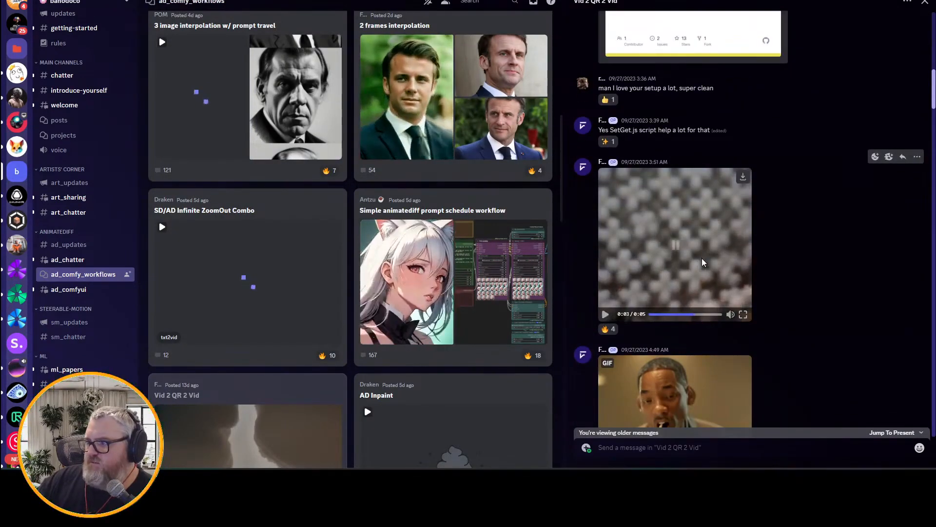
{"action": "scroll", "coordinate": [704, 262], "scroll_direction": "down", "scroll_amount": 6}
{"action": "scroll", "coordinate": [695, 195], "scroll_direction": "down", "scroll_amount": 3}
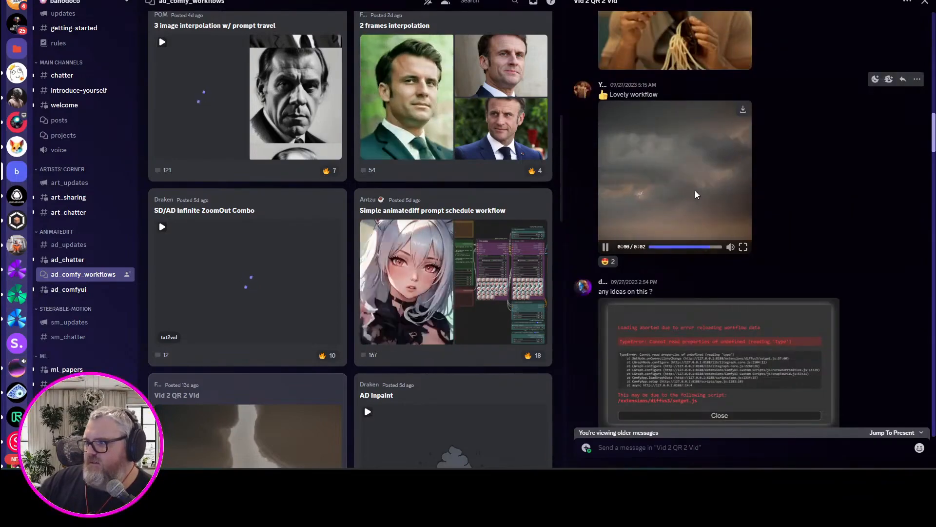
{"action": "scroll", "coordinate": [696, 194], "scroll_direction": "down", "scroll_amount": 15}
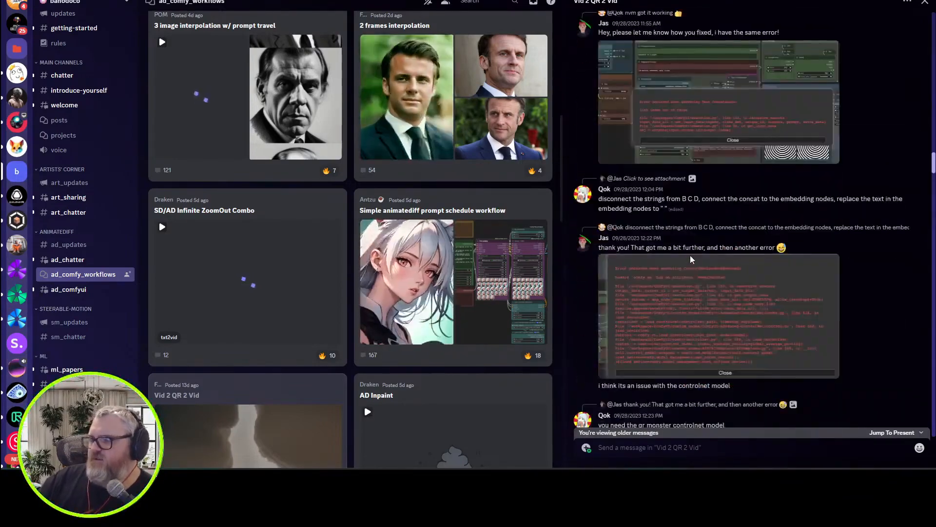
{"action": "scroll", "coordinate": [692, 260], "scroll_direction": "up", "scroll_amount": 20}
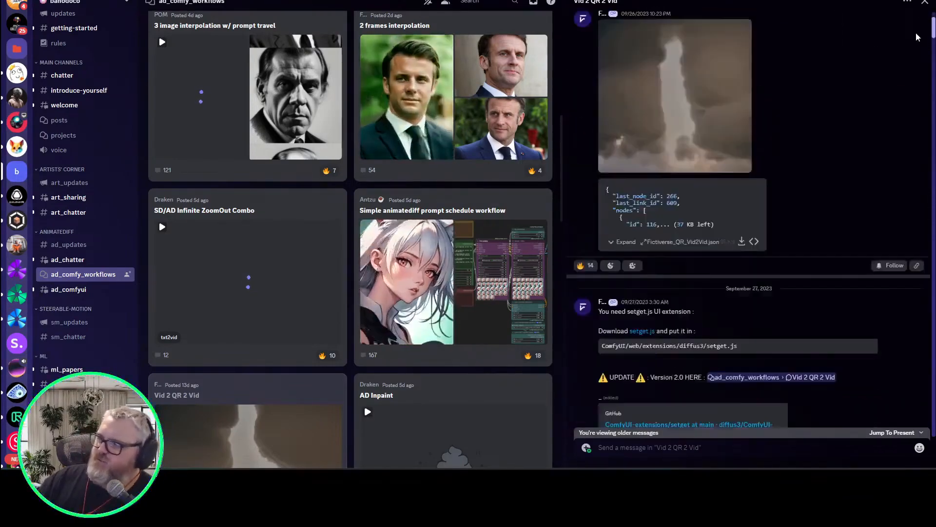
{"action": "scroll", "coordinate": [918, 37], "scroll_direction": "down", "scroll_amount": 3}
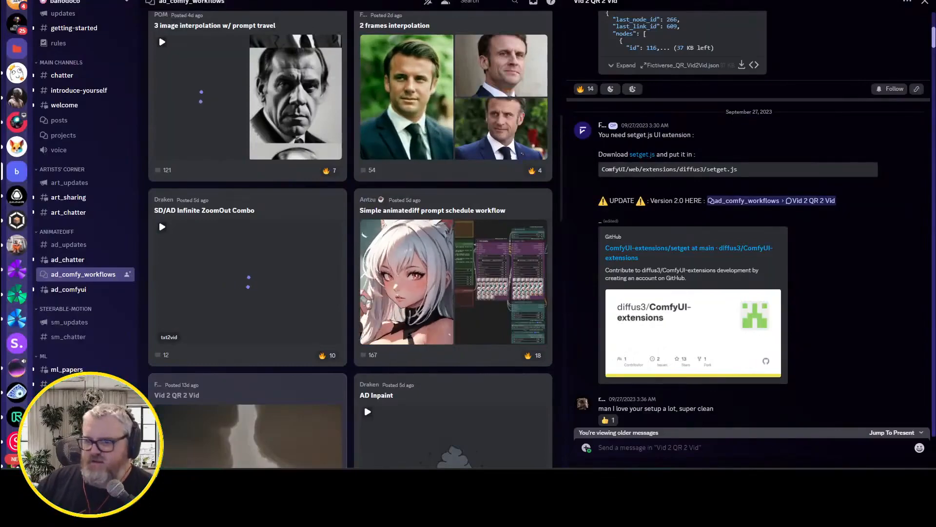
- Switch to ComfyUI, search the Manager's custom nodes for "getset", and move the floating menu lower on the canvas
{"action": "left_click", "coordinate": [146, 478]}
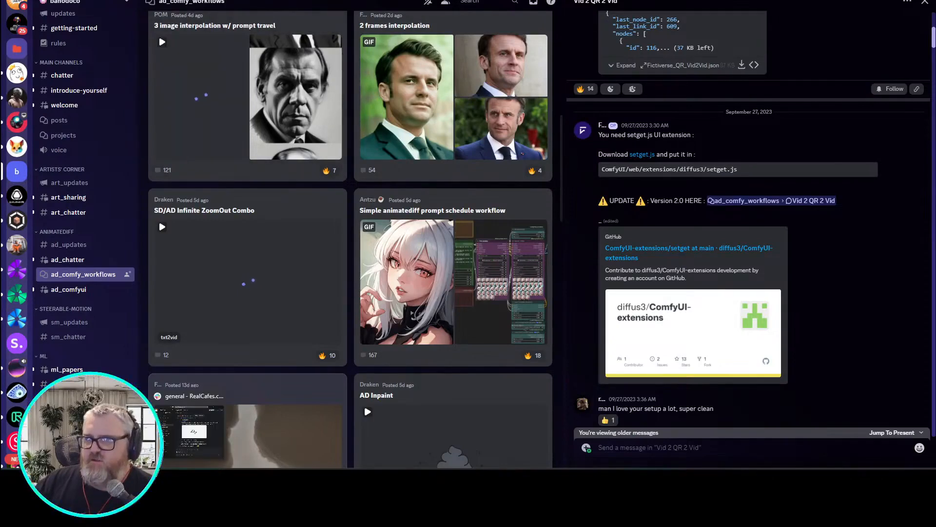
{"action": "left_click", "coordinate": [205, 480]}
{"action": "left_click", "coordinate": [883, 217]}
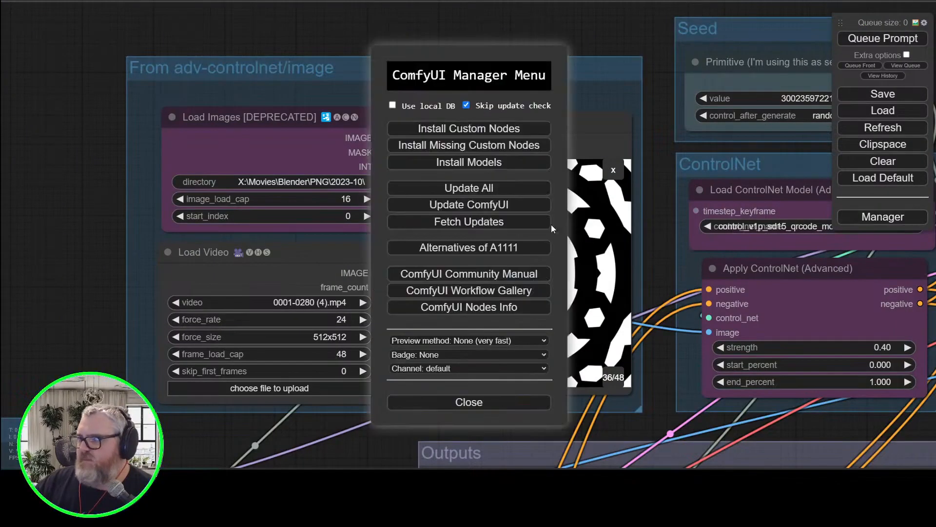
{"action": "left_click", "coordinate": [489, 128]}
{"action": "left_click", "coordinate": [758, 71]}
{"action": "type", "text": "getset"}
{"action": "left_click_drag", "start_coordinate": [854, 27], "coordinate": [854, 256]}
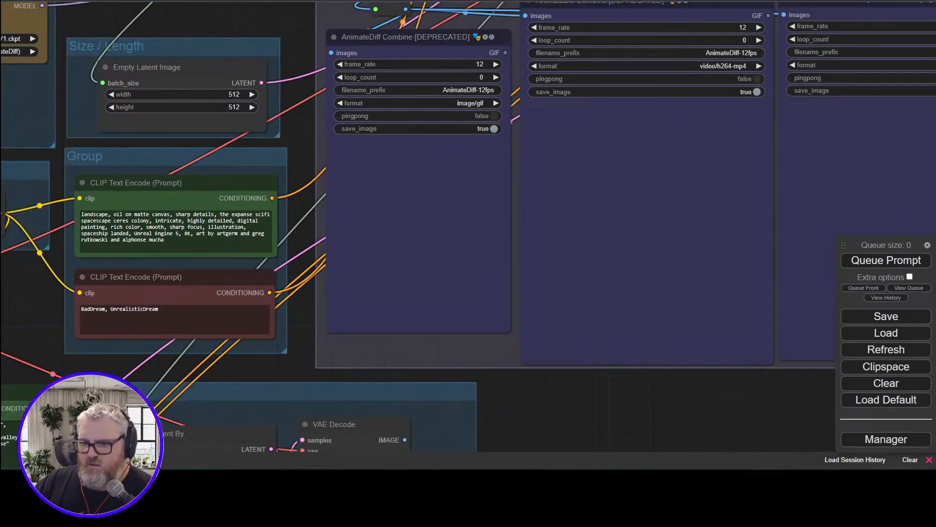
- Return to Discord and open the setget.js GitHub link from the Vid 2 QR 2 Vid post
{"action": "mouse_move", "coordinate": [156, 480]}
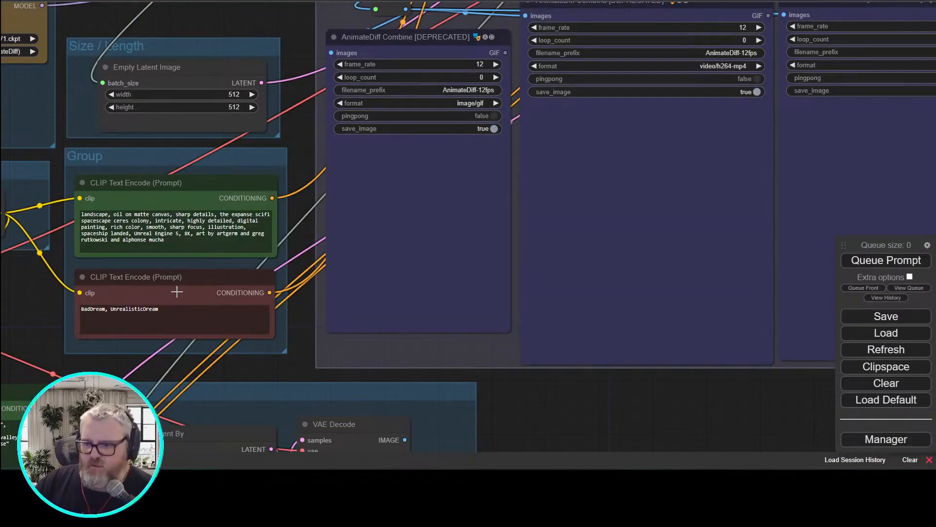
{"action": "left_click", "coordinate": [809, 480]}
{"action": "left_click", "coordinate": [802, 415]}
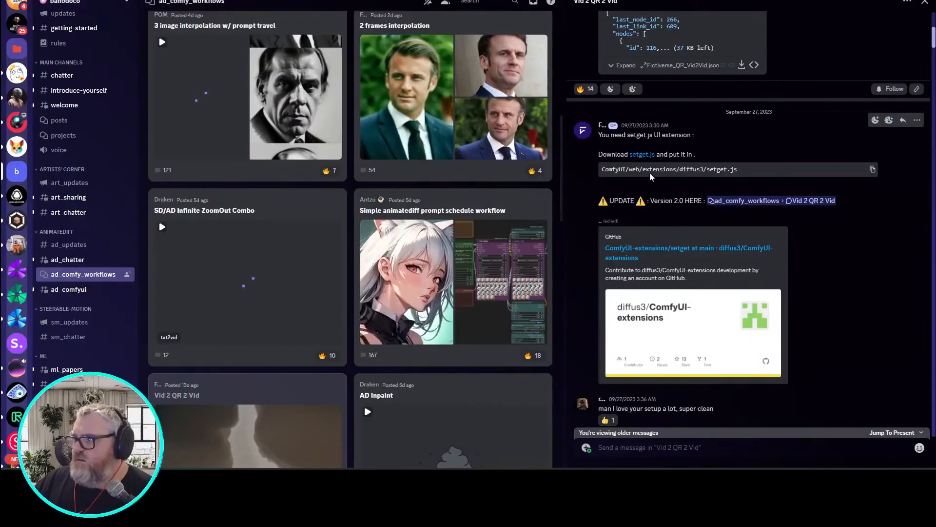
{"action": "double_click", "coordinate": [689, 171]}
{"action": "left_click", "coordinate": [648, 155]}
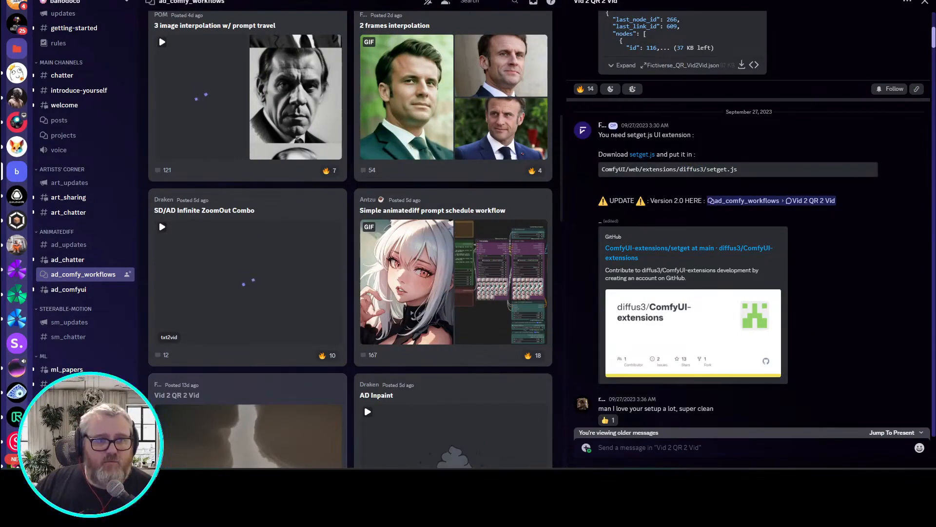
{"action": "left_click_drag", "start_coordinate": [935, 138], "coordinate": [536, 1]}
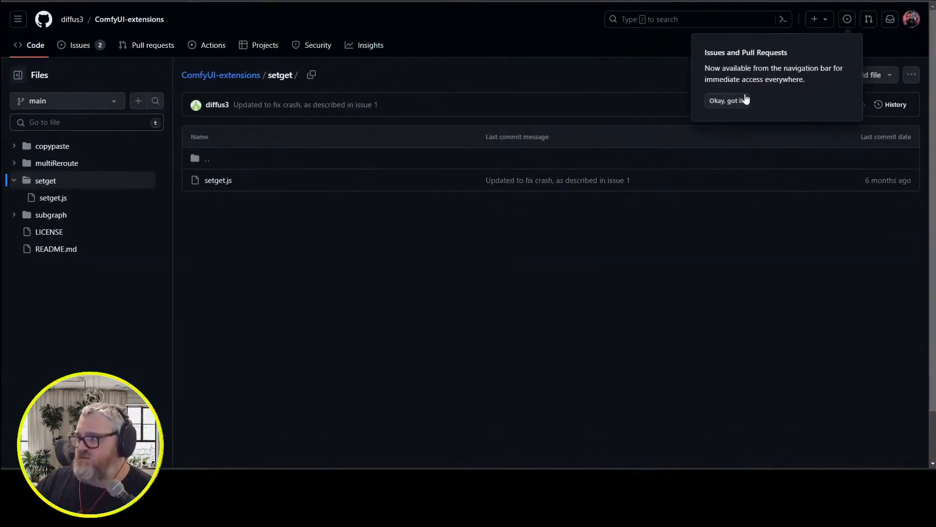
- Dismiss the GitHub notice and open the setget.js file in the ComfyUI-extensions repository's setget folder
{"action": "left_click", "coordinate": [741, 97]}
{"action": "left_click", "coordinate": [220, 184]}
{"action": "left_click", "coordinate": [666, 137]}
- Open the C:\AI\ComfyUI_windows_portable\ComfyUI\web\extensions folder in File Explorer and return to the Discord post
{"action": "key", "text": "alt+Tab"}
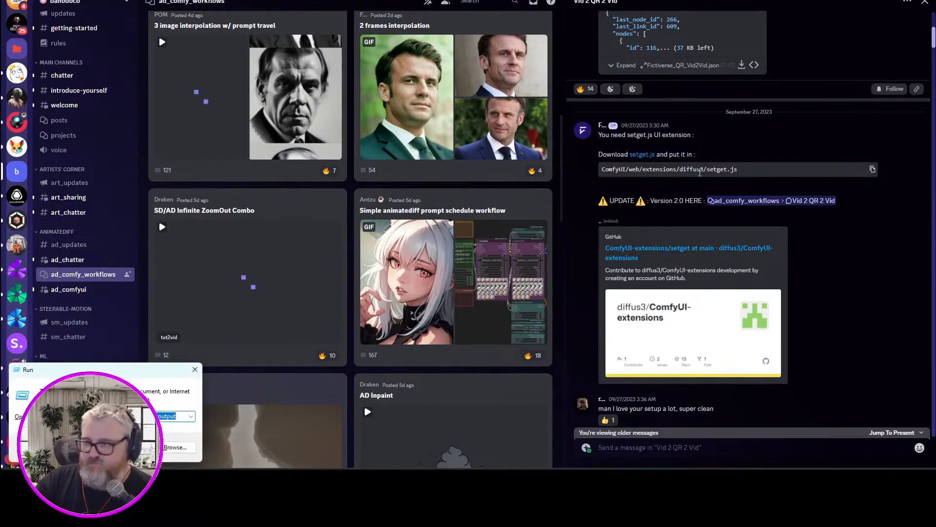
{"action": "type", "text": "cc"}
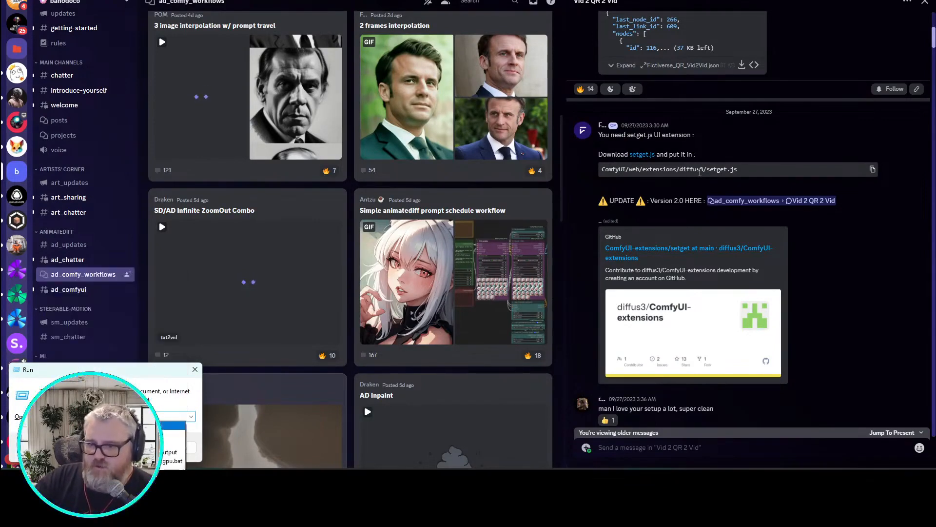
{"action": "type", "text": "we"}
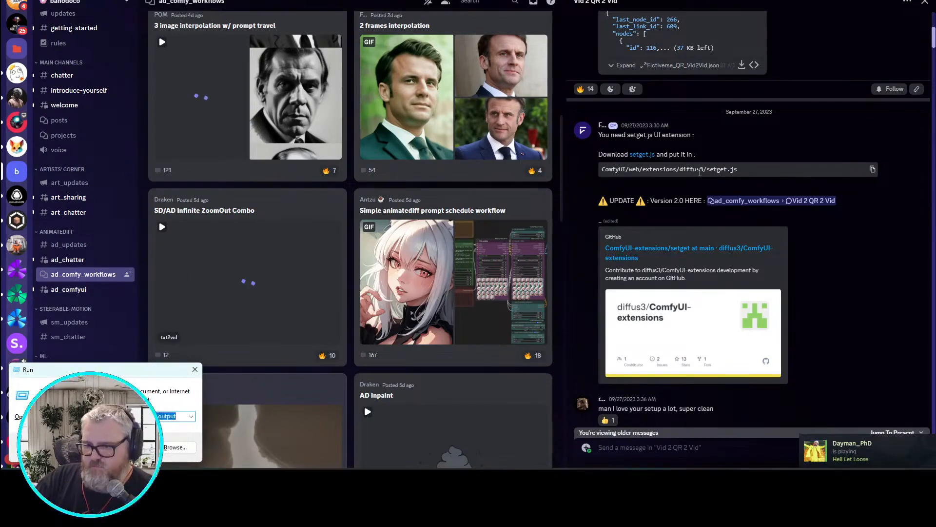
{"action": "key", "text": "Return"}
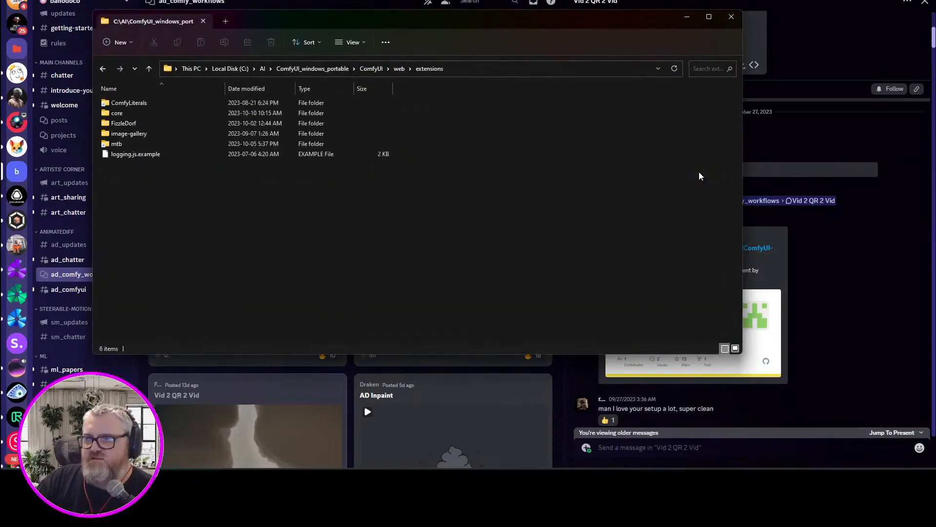
{"action": "key", "text": "Down"}
{"action": "key", "text": "Down"}
{"action": "left_click_drag", "start_coordinate": [435, 22], "coordinate": [451, 83]}
{"action": "left_click", "coordinate": [888, 302]}
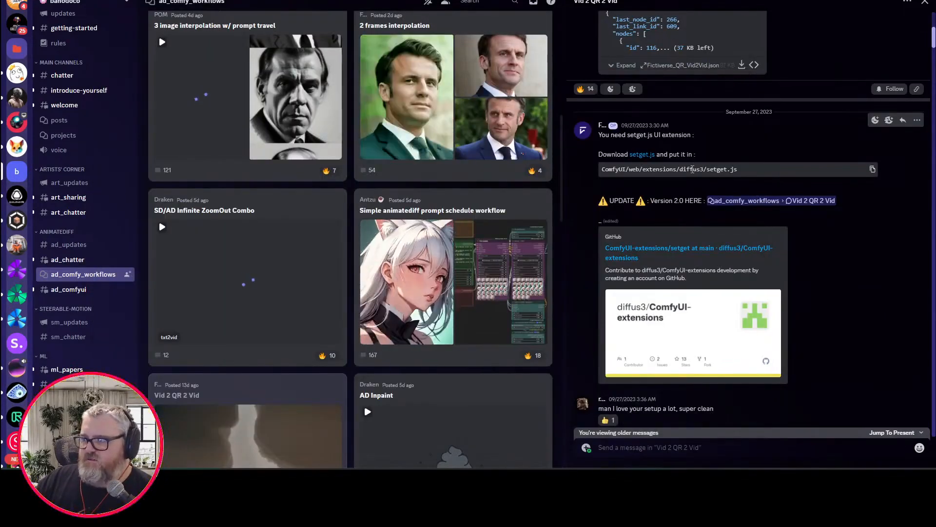
- Follow the Version 2.0 link in the Vid 2 QR 2 Vid post and load the workflow file into ComfyUI, dismissing the missing-node message
{"action": "scroll", "coordinate": [693, 169], "scroll_direction": "up", "scroll_amount": 2}
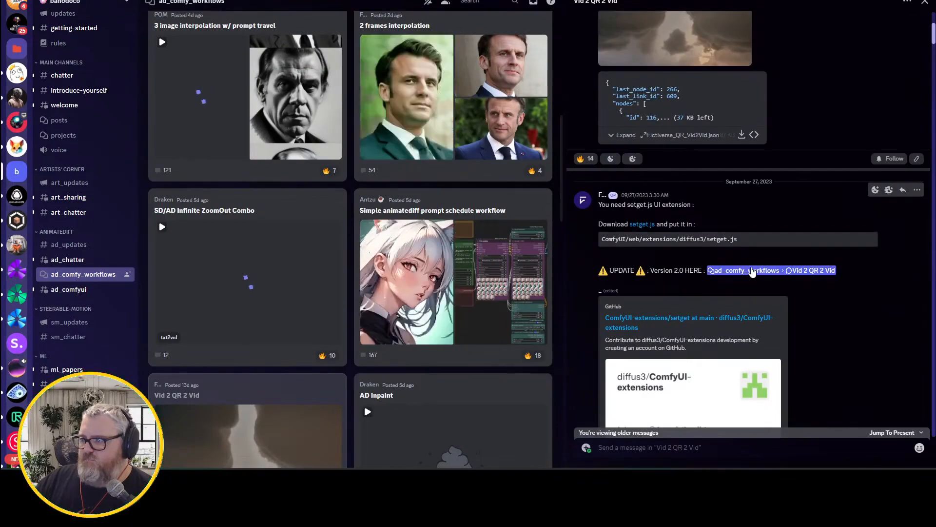
{"action": "left_click", "coordinate": [751, 272]}
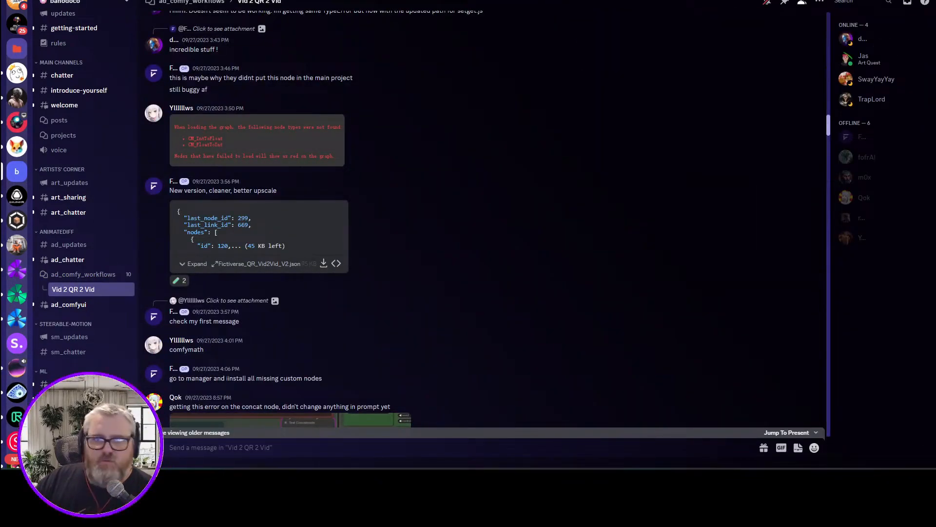
{"action": "key", "text": "alt+Tab"}
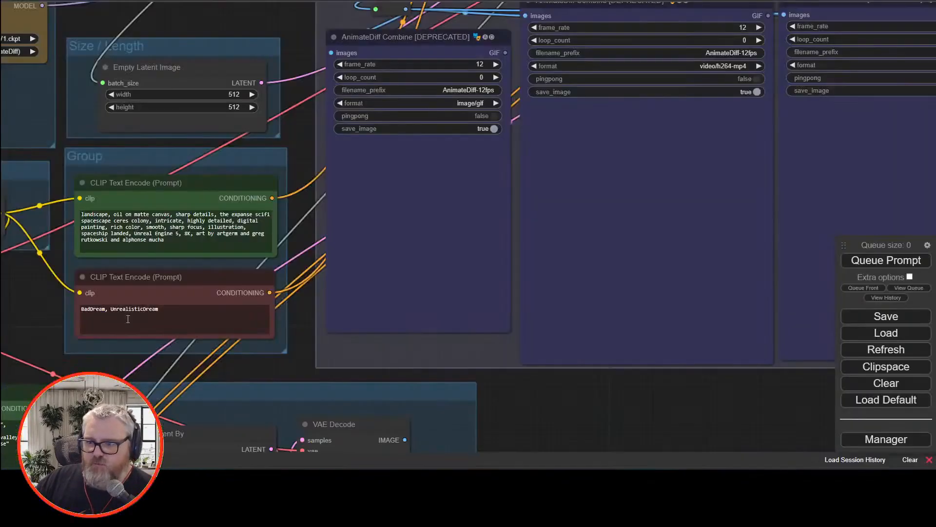
{"action": "left_click", "coordinate": [360, 429]}
{"action": "left_click_drag", "start_coordinate": [157, 216], "coordinate": [461, 308]}
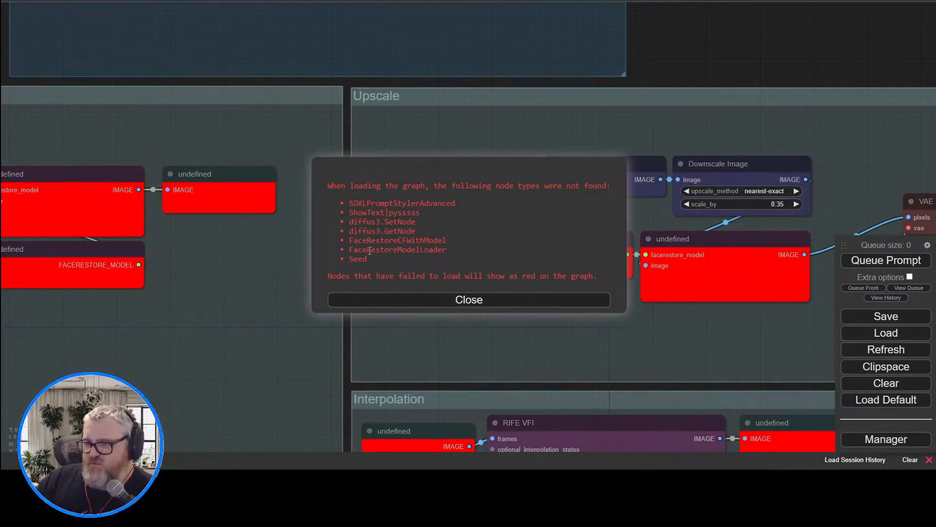
{"action": "left_click", "coordinate": [468, 300]}
- Install the missing custom nodes WAS Node Suite, ComfyUI-Custom-Scripts, SDXL Prompt Styler and Facerestore CF through ComfyUI Manager
{"action": "left_click", "coordinate": [913, 440]}
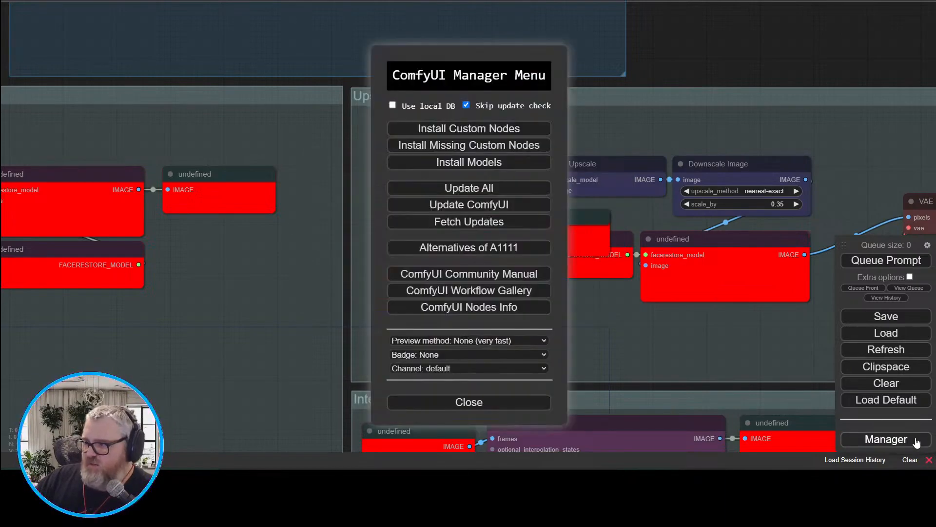
{"action": "left_click", "coordinate": [486, 132]}
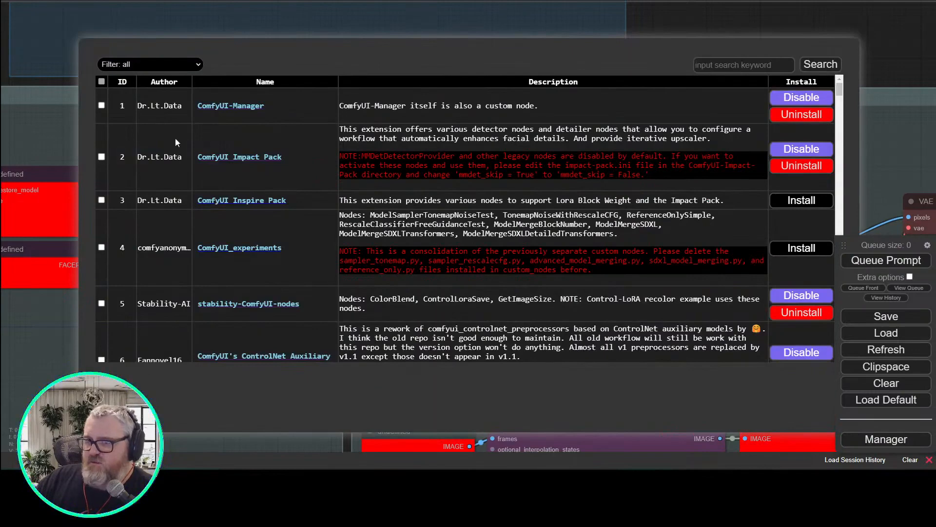
{"action": "key", "text": "Escape"}
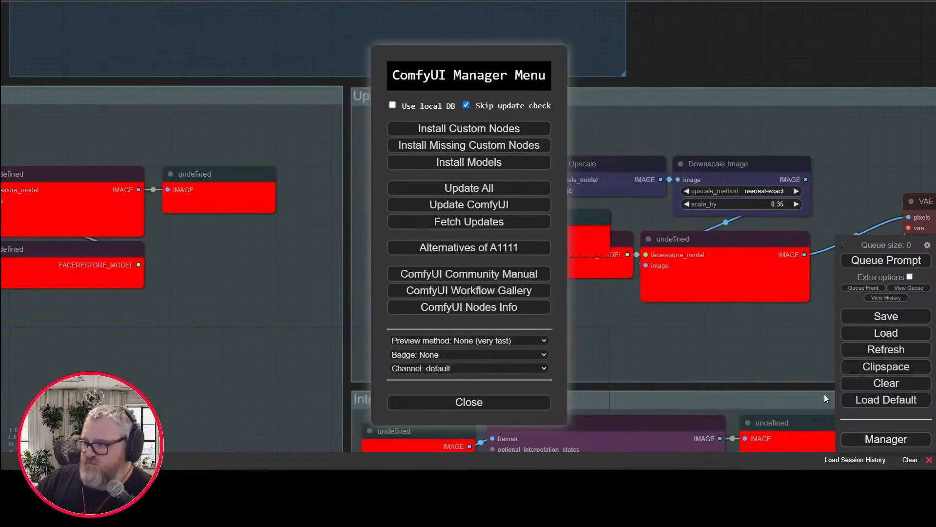
{"action": "left_click", "coordinate": [468, 144]}
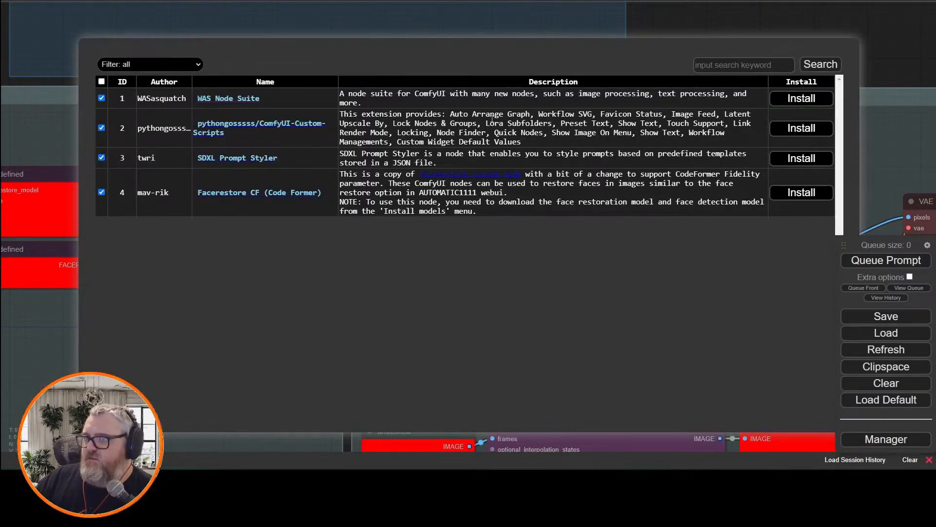
{"action": "left_click", "coordinate": [793, 100]}
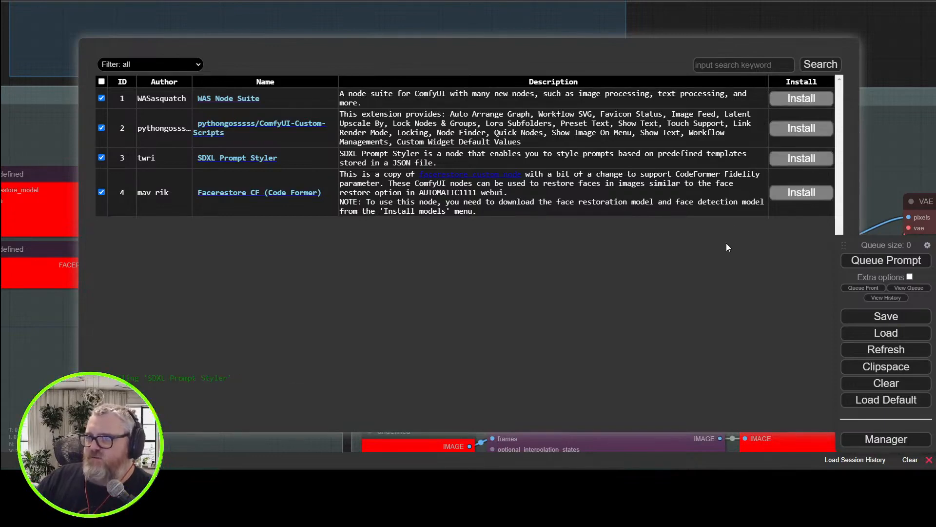
- Restart ComfyUI to load the newly installed custom nodes and dismiss the missing-node message
{"action": "left_click", "coordinate": [177, 466]}
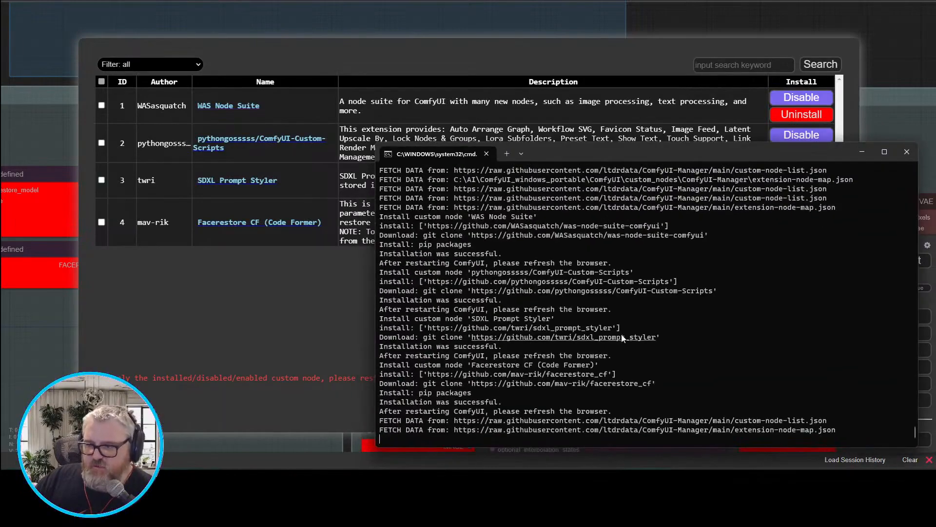
{"action": "left_click", "coordinate": [904, 158]}
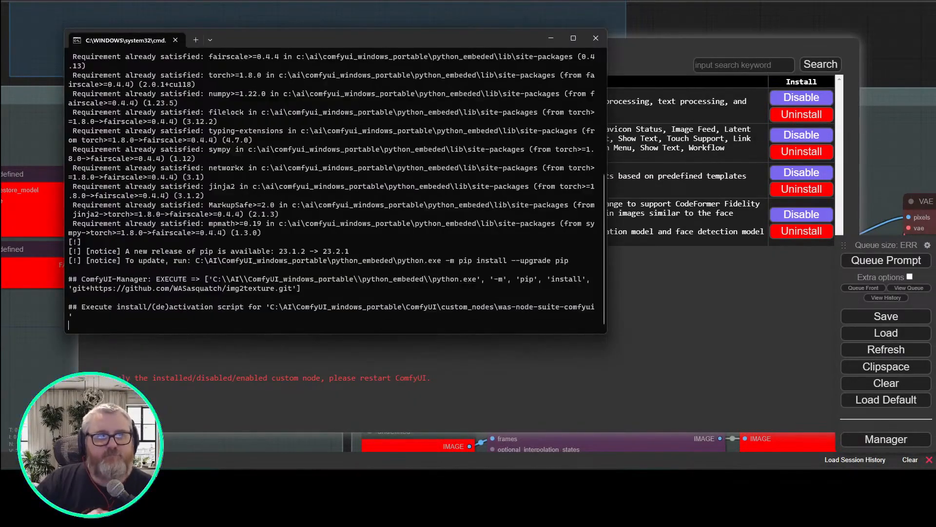
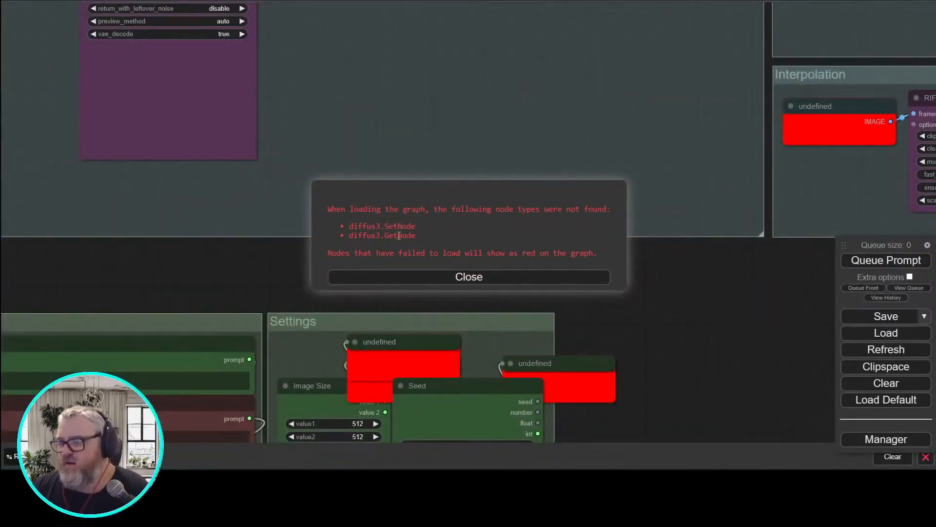
{"action": "left_click", "coordinate": [420, 278]}
- Open the C:\AI\ComfyUI_windows_portable\ComfyUI\web\extensions folder in File Explorer and look through its subfolders
{"action": "key", "text": "super+r"}
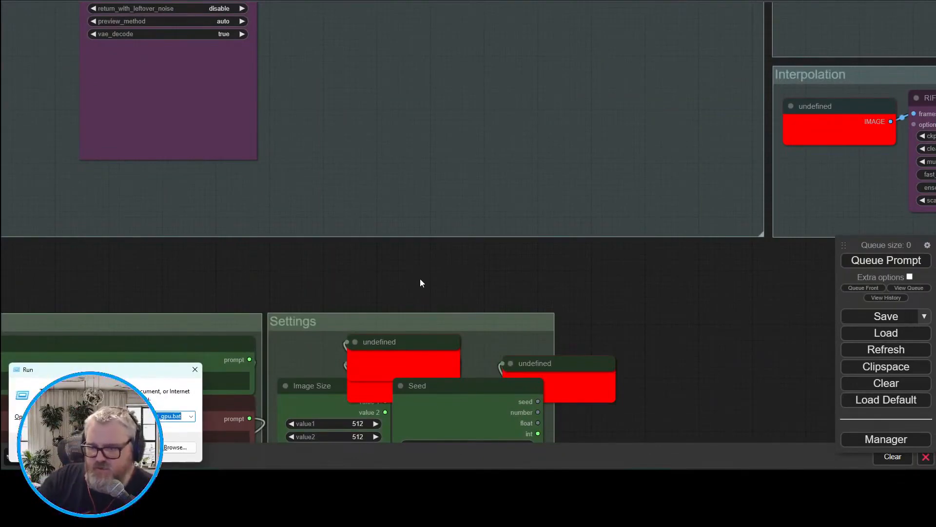
{"action": "type", "text": "c:\\ai"}
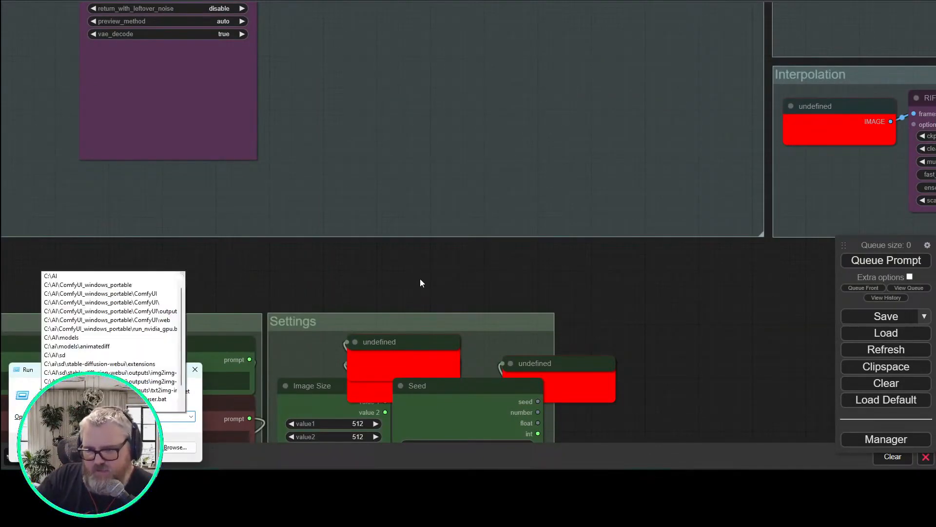
{"action": "type", "text": "\\c"}
{"action": "key", "text": "Down"}
{"action": "key", "text": "Down"}
{"action": "key", "text": "Return"}
{"action": "key", "text": "Down"}
{"action": "key", "text": "Down"}
{"action": "key", "text": "Down"}
{"action": "key", "text": "Down"}
{"action": "key", "text": "w"}
{"action": "key", "text": "Return"}
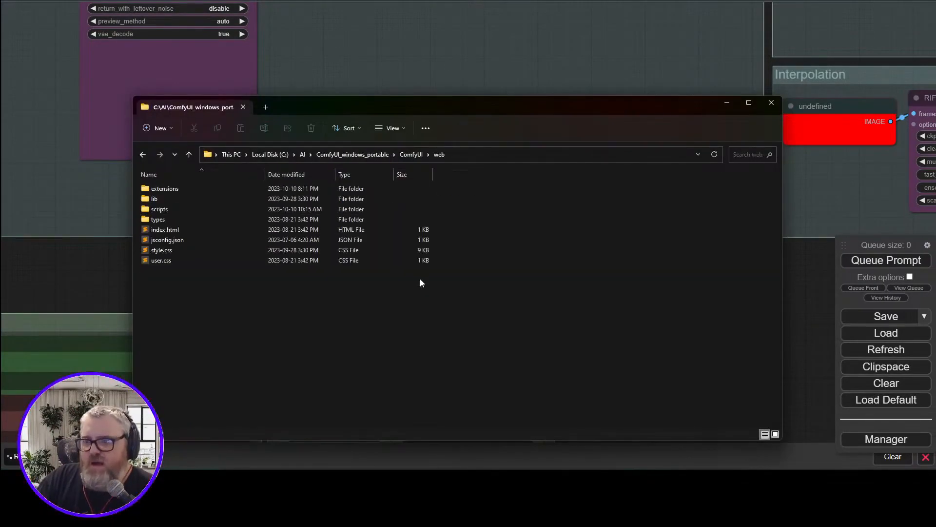
{"action": "key", "text": "Down"}
{"action": "key", "text": "Down"}
{"action": "key", "text": "Down"}
{"action": "key", "text": "Up"}
{"action": "key", "text": "Up"}
{"action": "key", "text": "Return"}
{"action": "key", "text": "Down"}
{"action": "key", "text": "Down"}
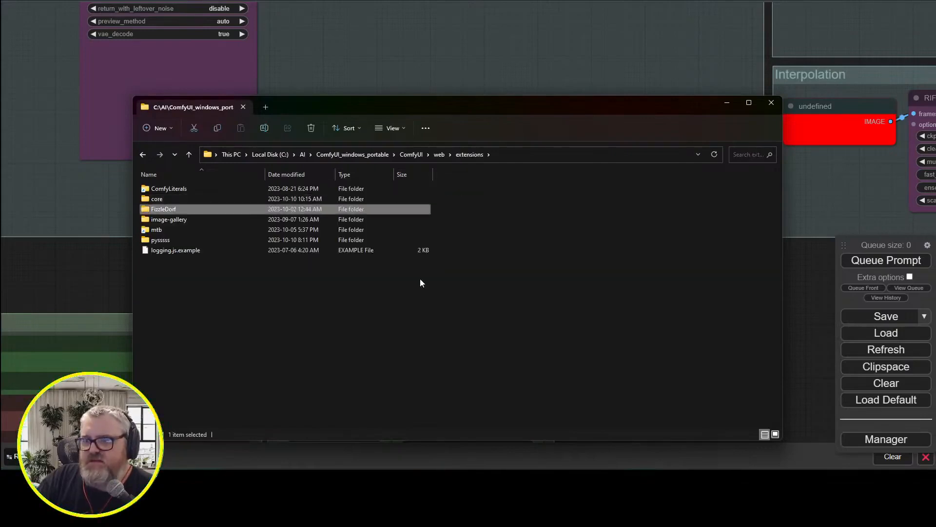
{"action": "key", "text": "Down"}
{"action": "key", "text": "Up"}
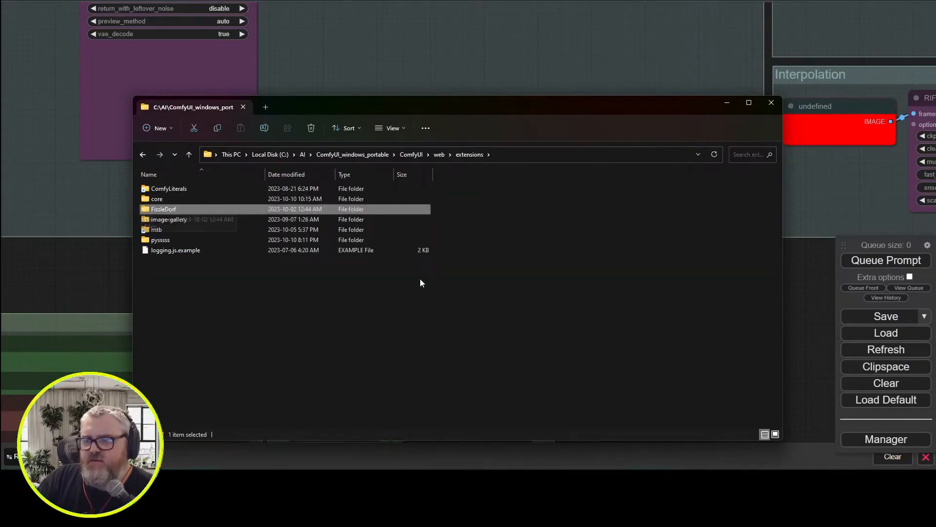
{"action": "key", "text": "Down"}
{"action": "key", "text": "Up"}
{"action": "left_click_drag", "start_coordinate": [445, 108], "coordinate": [434, 80]}
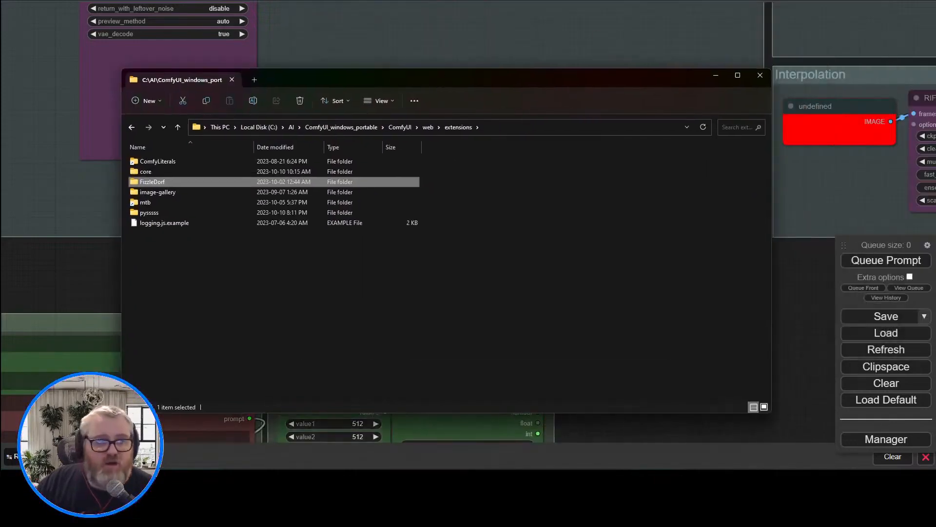
- Check the Vid 2 QR 2 Vid Discord post for the folder path where setget.js belongs
{"action": "left_click", "coordinate": [373, 427]}
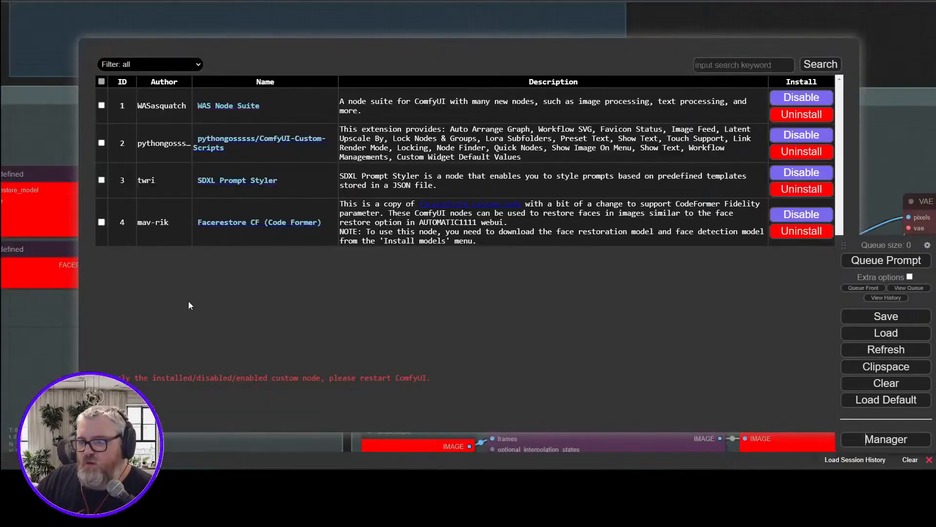
{"action": "key", "text": "alt+Tab"}
{"action": "scroll", "coordinate": [482, 244], "scroll_direction": "up", "scroll_amount": 10}
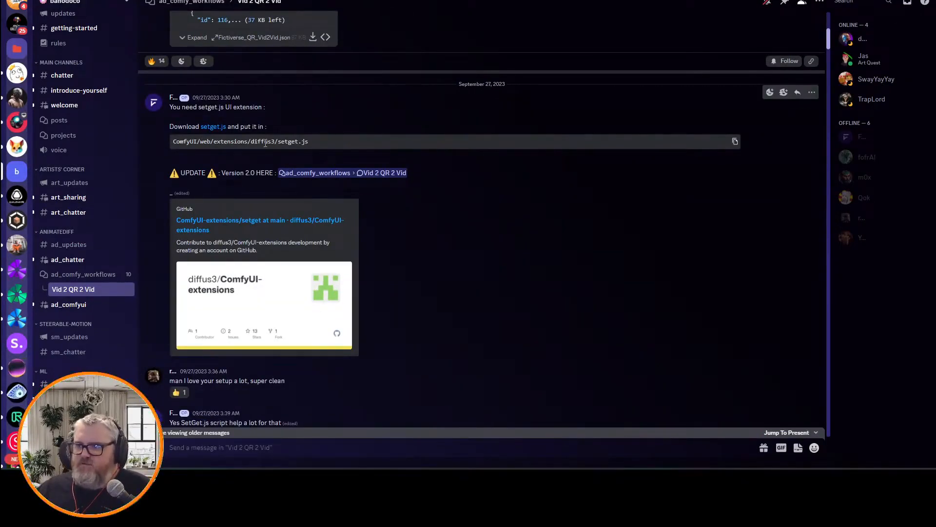
- Return to File Explorer and look through the folders inside ComfyUI\custom_nodes
{"action": "key", "text": "alt+Tab"}
{"action": "key", "text": "alt+Up"}
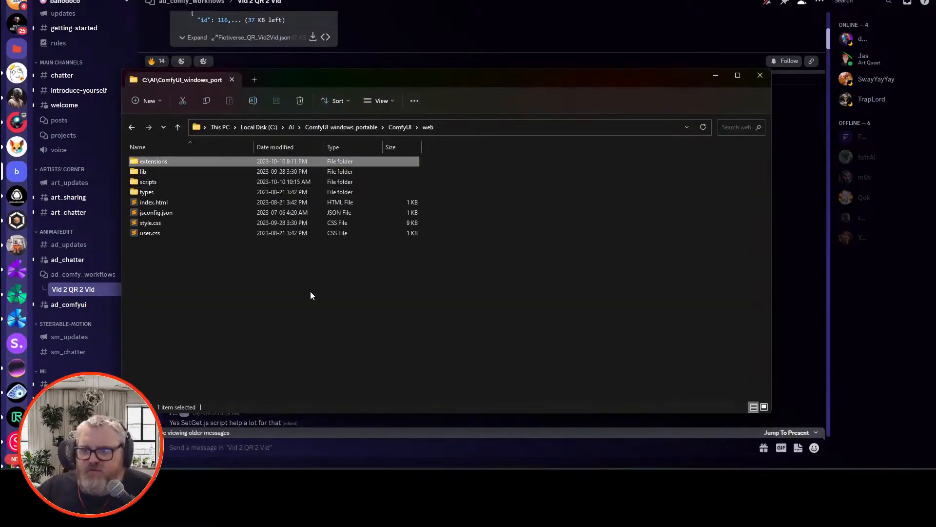
{"action": "key", "text": "Down"}
{"action": "key", "text": "Down"}
{"action": "key", "text": "Up"}
{"action": "key", "text": "alt+Left"}
{"action": "key", "text": "Down"}
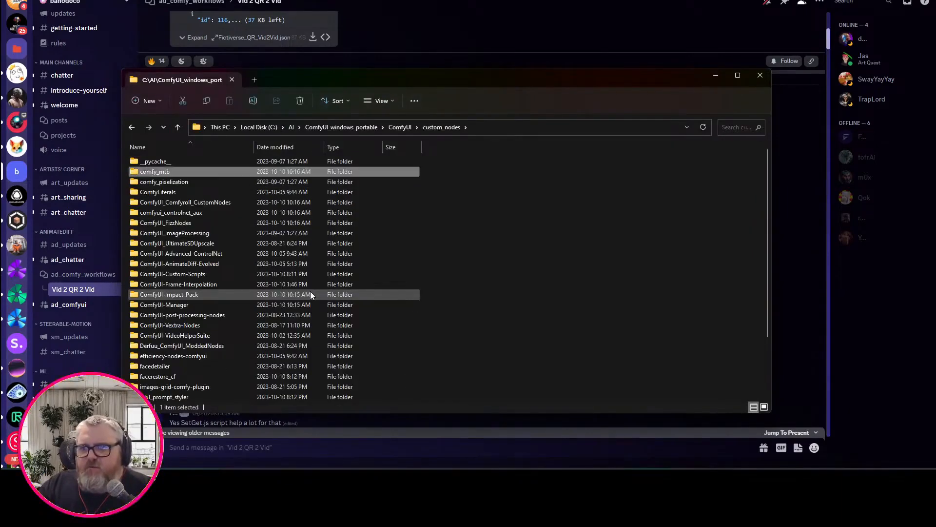
{"action": "key", "text": "Down"}
{"action": "key", "text": "w"}
{"action": "key", "text": "w"}
{"action": "key", "text": "Up"}
{"action": "key", "text": "Up"}
{"action": "key", "text": "Up"}
{"action": "key", "text": "Up"}
{"action": "key", "text": "Up"}
{"action": "key", "text": "Up"}
{"action": "key", "text": "Up"}
{"action": "key", "text": "Up"}
{"action": "key", "text": "Up"}
{"action": "key", "text": "Up"}
{"action": "key", "text": "Up"}
{"action": "key", "text": "Up"}
{"action": "key", "text": "Up"}
{"action": "key", "text": "Up"}
{"action": "key", "text": "Up"}
{"action": "key", "text": "Up"}
{"action": "key", "text": "Up"}
{"action": "key", "text": "Up"}
{"action": "key", "text": "Up"}
{"action": "key", "text": "Up"}
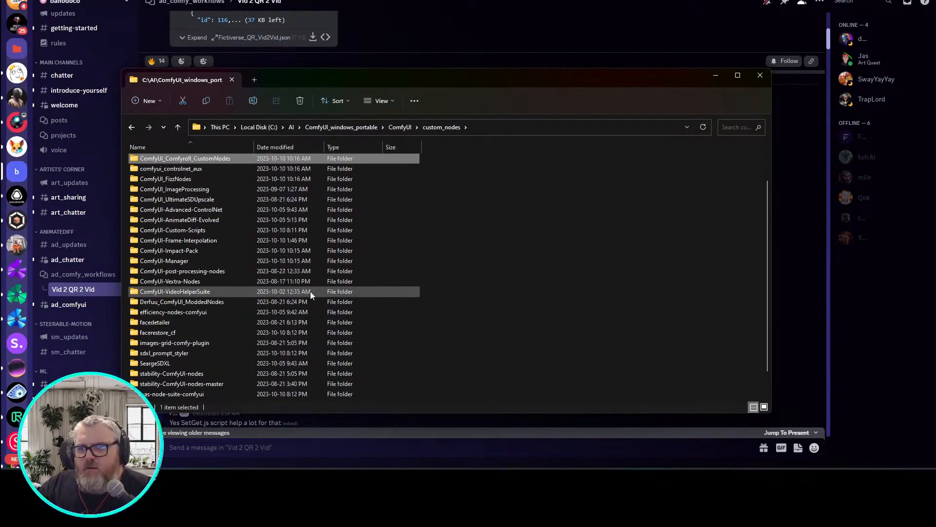
- Open the ComfyUI\web\scripts folder and examine its files
{"action": "key", "text": "alt+Up"}
{"action": "key", "text": "Down"}
{"action": "key", "text": "Down"}
{"action": "key", "text": "w"}
{"action": "key", "text": "Return"}
{"action": "key", "text": "s"}
{"action": "key", "text": "Return"}
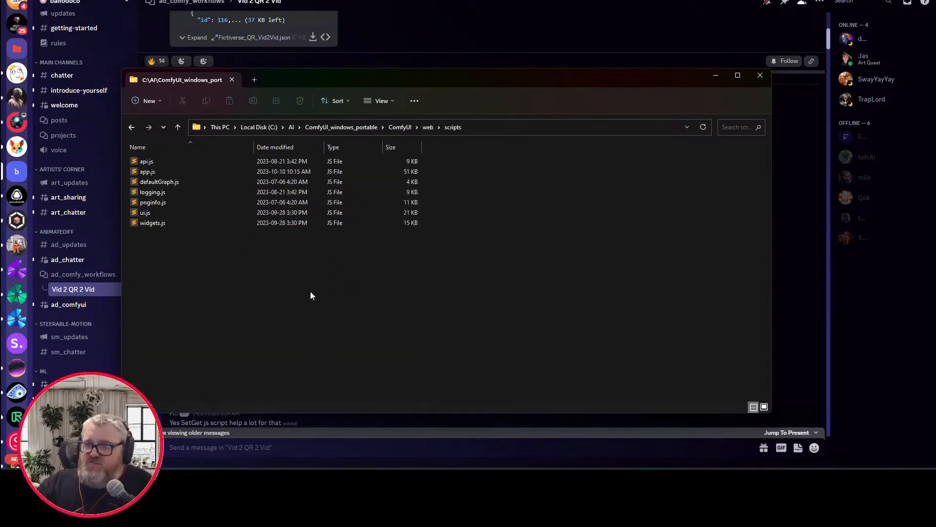
- Go back to web\extensions and create a new folder named diffus3 there
{"action": "key", "text": "alt+Up"}
{"action": "key", "text": "e"}
{"action": "key", "text": "Return"}
{"action": "key", "text": "p"}
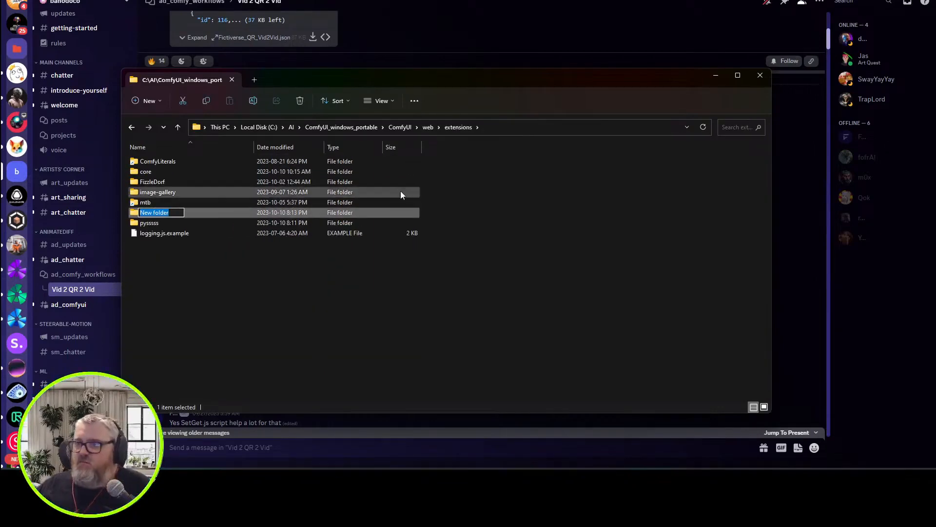
{"action": "left_click_drag", "start_coordinate": [431, 78], "coordinate": [496, 51]}
{"action": "key", "text": "F2"}
{"action": "type", "text": "diffus3"}
{"action": "key", "text": "Return"}
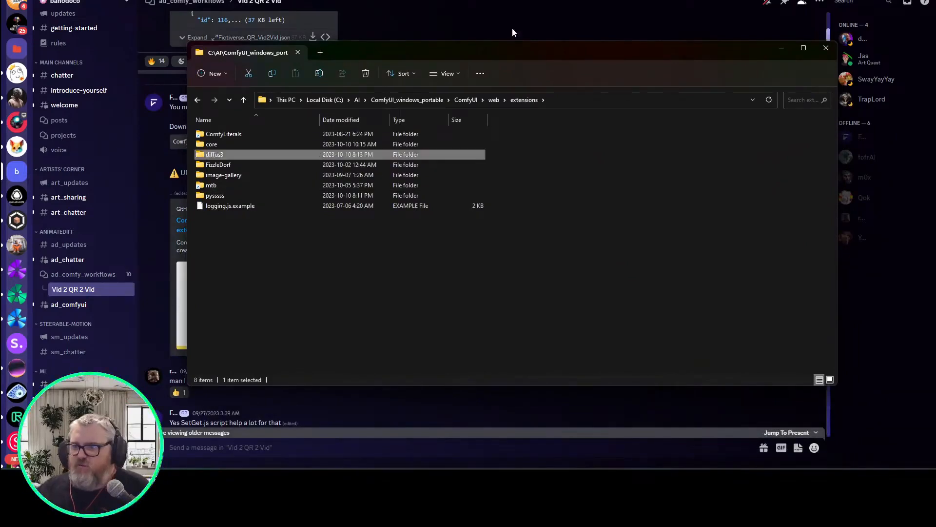
- Put setget.js from the Downloads folder into the new diffus3 folder
{"action": "double_click", "coordinate": [227, 156]}
{"action": "key", "text": "super+r"}
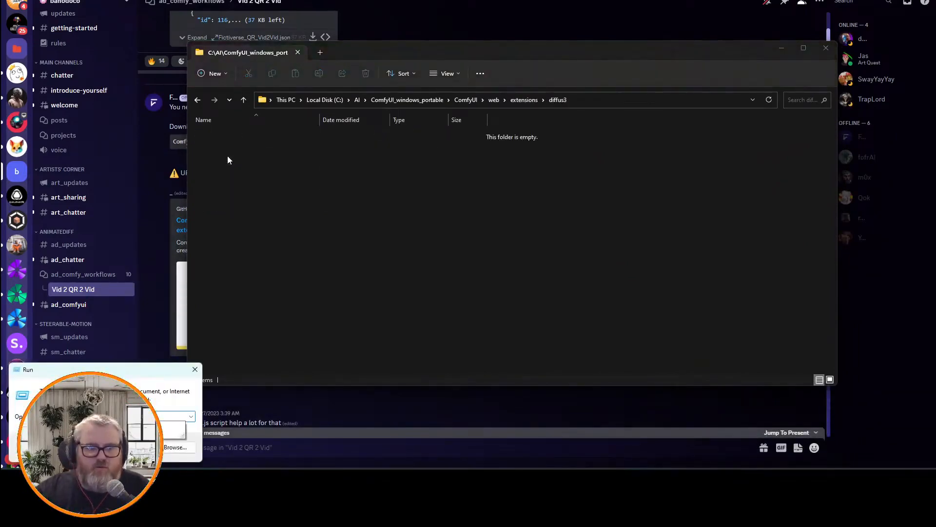
{"action": "key", "text": "Return"}
{"action": "left_click", "coordinate": [253, 156]}
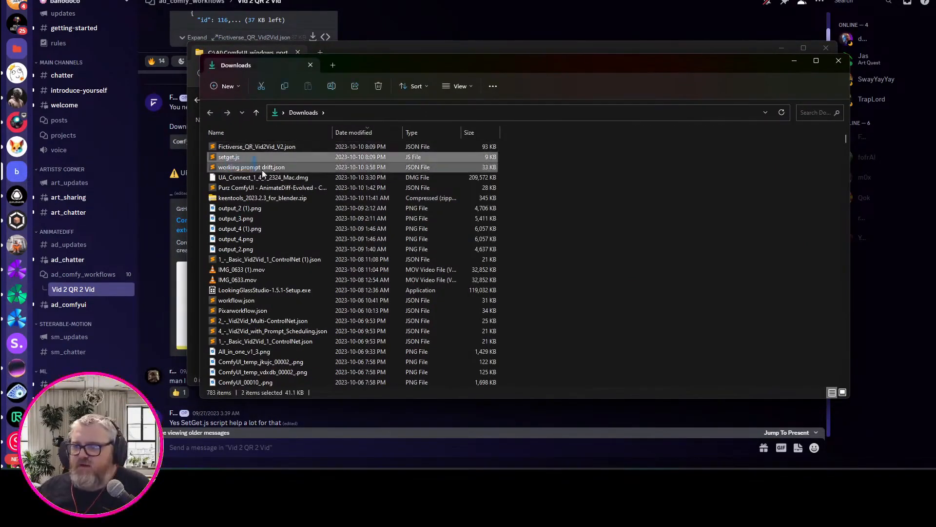
{"action": "key", "text": "alt+Tab"}
{"action": "key", "text": "ctrl+v"}
- Switch to ComfyUI, close the Manager dialogs and restart the ComfyUI server to load the setget.js extension
{"action": "key", "text": "alt+Tab"}
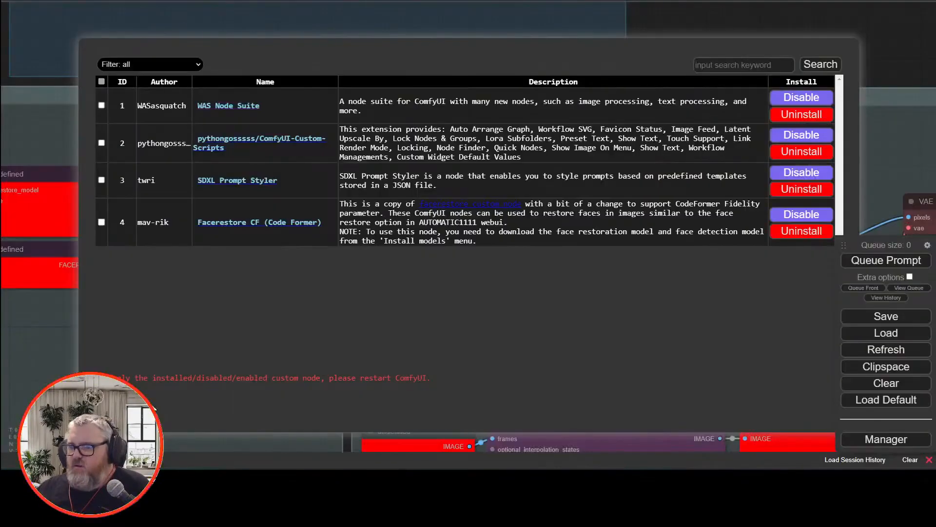
{"action": "key", "text": "Escape"}
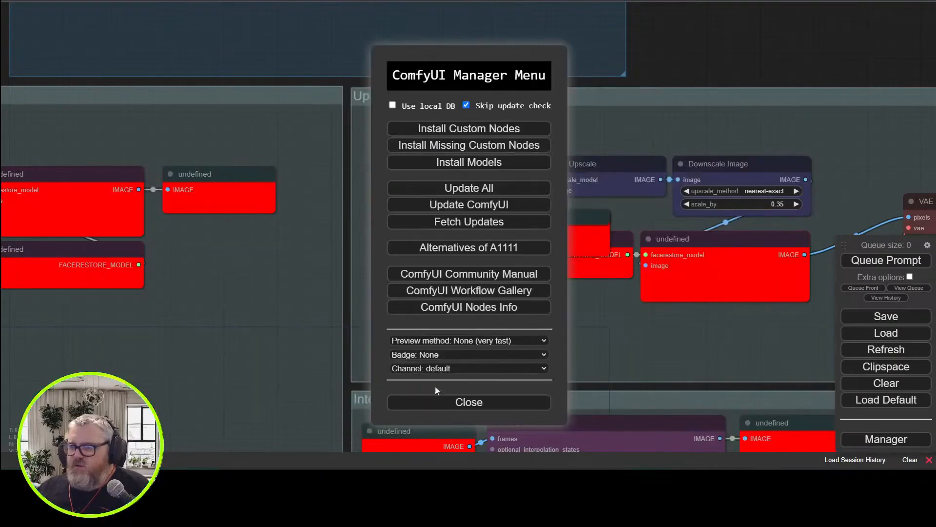
{"action": "left_click", "coordinate": [443, 401]}
{"action": "key", "text": "alt+Tab"}
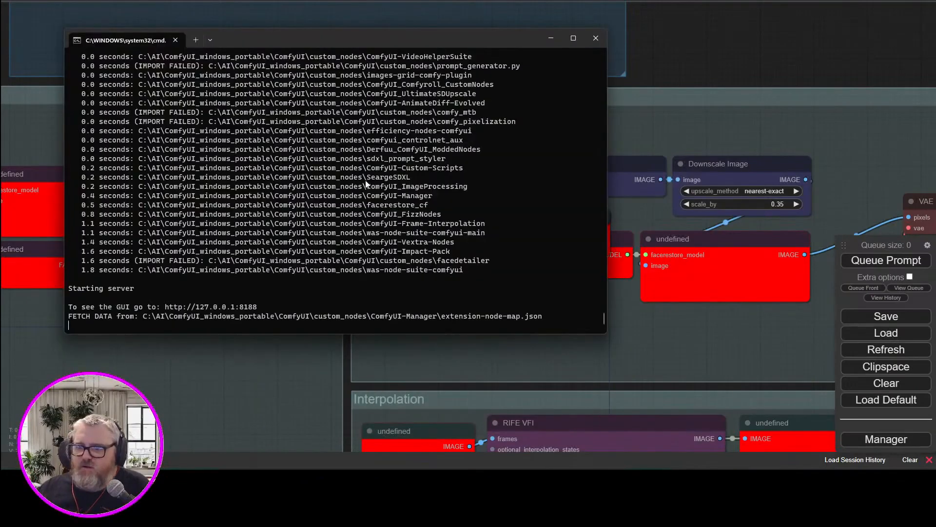
{"action": "left_click", "coordinate": [598, 36]}
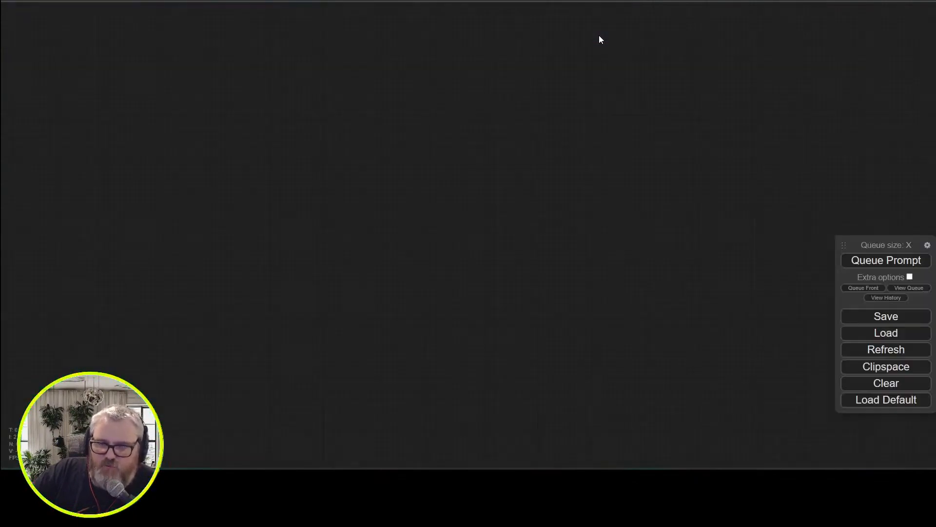
- Examine the reloaded workflow as a whole, then its Checkpoint, prompt, Animate and CLIP groups
{"action": "scroll", "coordinate": [437, 256], "scroll_direction": "down", "scroll_amount": 13}
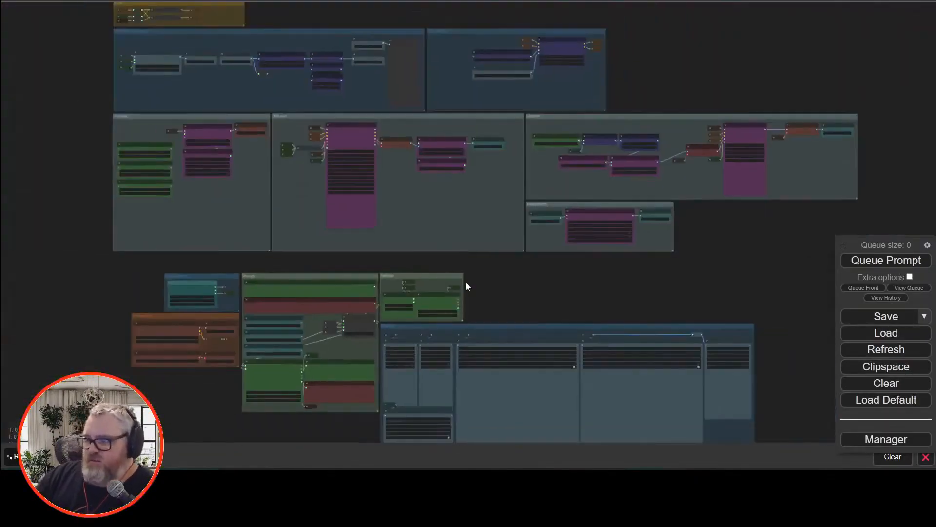
{"action": "scroll", "coordinate": [544, 303], "scroll_direction": "up", "scroll_amount": 10}
{"action": "left_click_drag", "start_coordinate": [9, 323], "coordinate": [455, 323]}
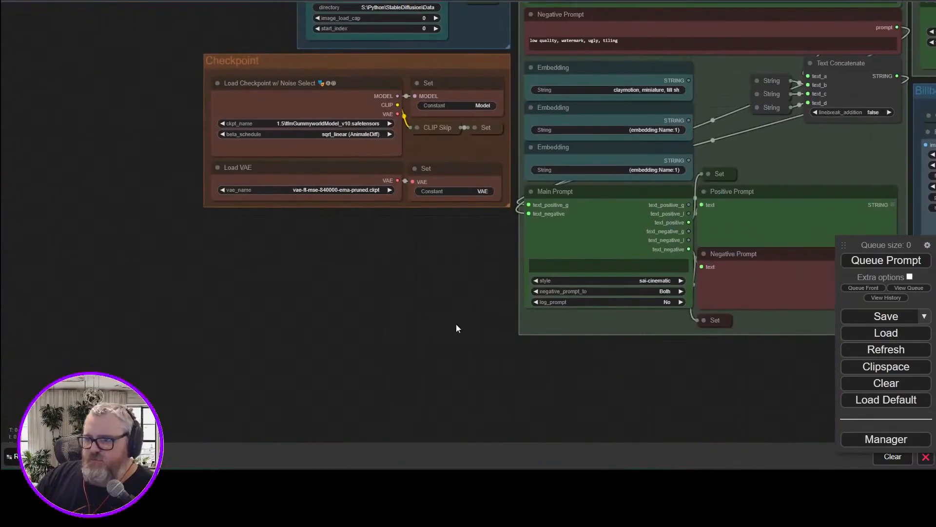
{"action": "left_click_drag", "start_coordinate": [340, 257], "coordinate": [364, 452]}
{"action": "left_click_drag", "start_coordinate": [146, 172], "coordinate": [237, 479]}
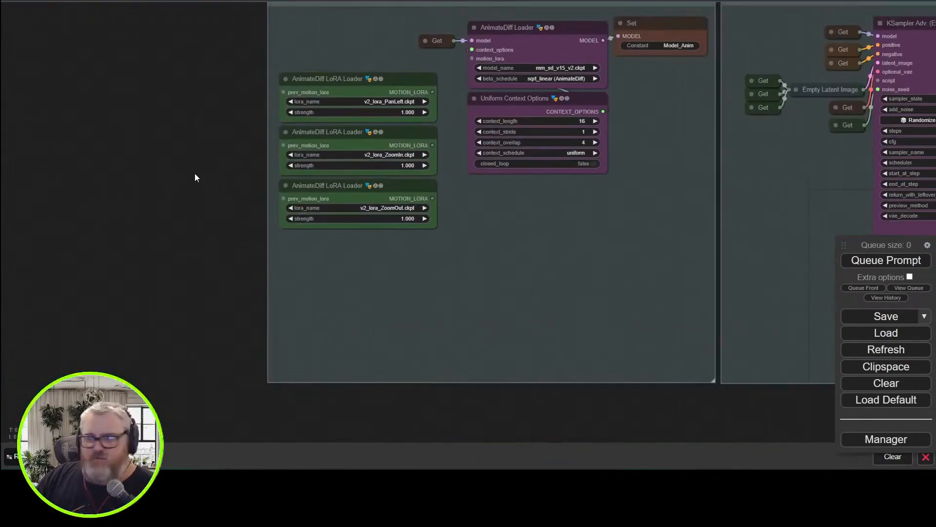
{"action": "left_click_drag", "start_coordinate": [194, 174], "coordinate": [126, 496]}
{"action": "left_click_drag", "start_coordinate": [243, 115], "coordinate": [217, 392]}
{"action": "scroll", "coordinate": [217, 391], "scroll_direction": "up", "scroll_amount": 10}
{"action": "left_click", "coordinate": [171, 183]}
- Examine the PreProcessFrames group with its Get and Set nodes around Upscale Image and ImageQuantize
{"action": "left_click_drag", "start_coordinate": [121, 329], "coordinate": [56, 120]}
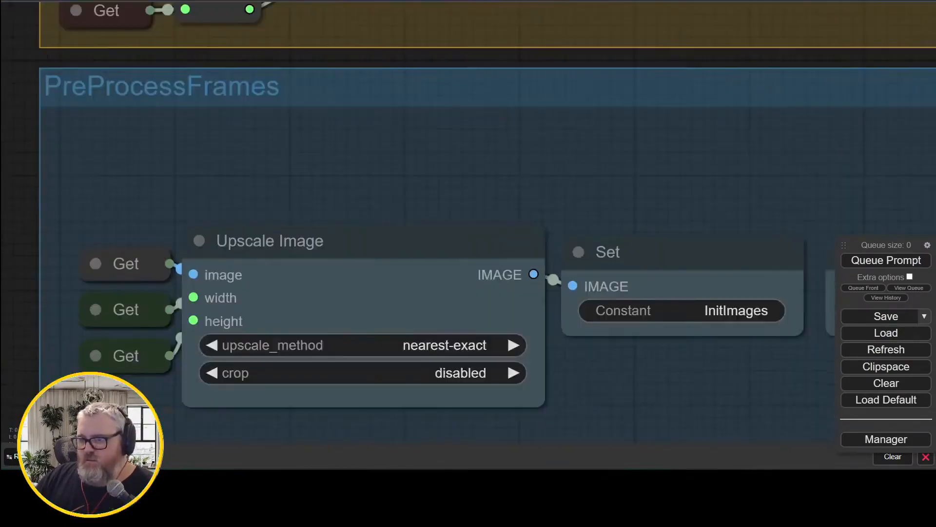
{"action": "scroll", "coordinate": [56, 119], "scroll_direction": "down", "scroll_amount": 4}
{"action": "scroll", "coordinate": [100, 219], "scroll_direction": "down", "scroll_amount": 2}
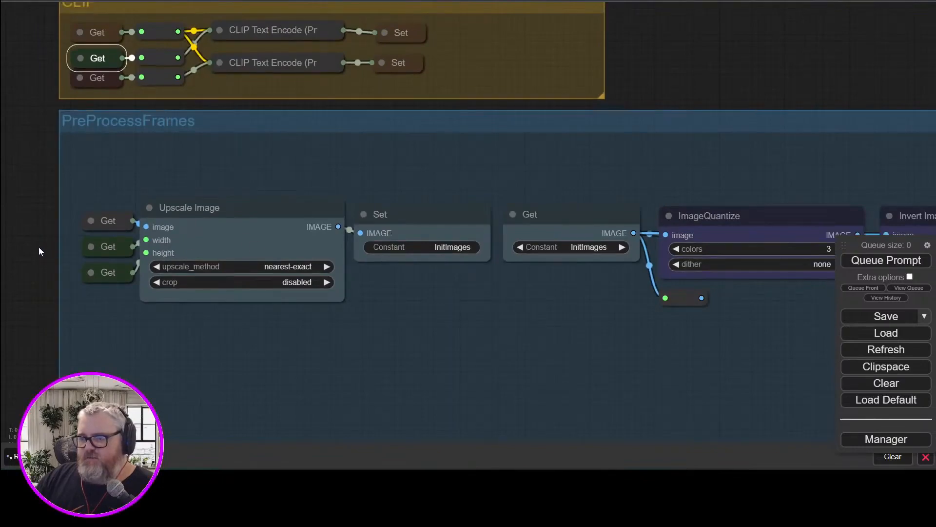
{"action": "left_click_drag", "start_coordinate": [39, 247], "coordinate": [100, 210]}
{"action": "scroll", "coordinate": [132, 168], "scroll_direction": "up", "scroll_amount": 2}
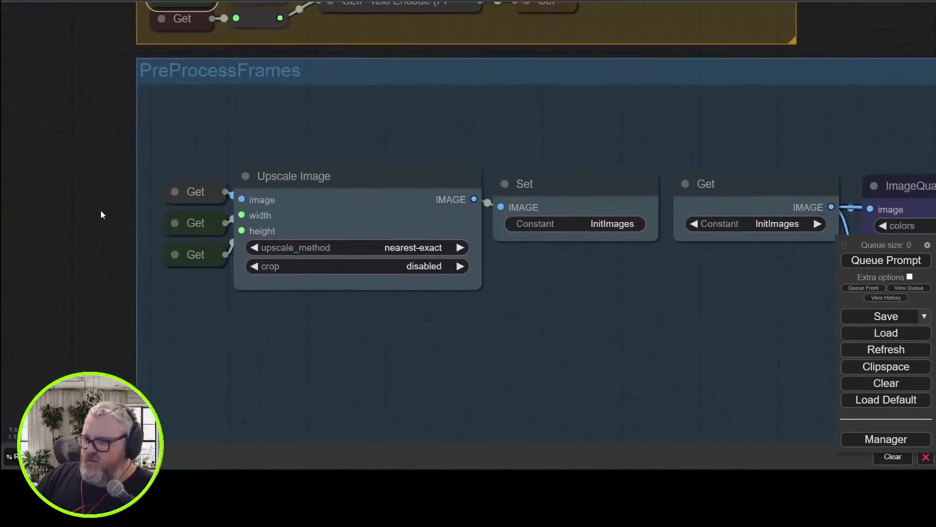
{"action": "scroll", "coordinate": [107, 256], "scroll_direction": "down", "scroll_amount": 5}
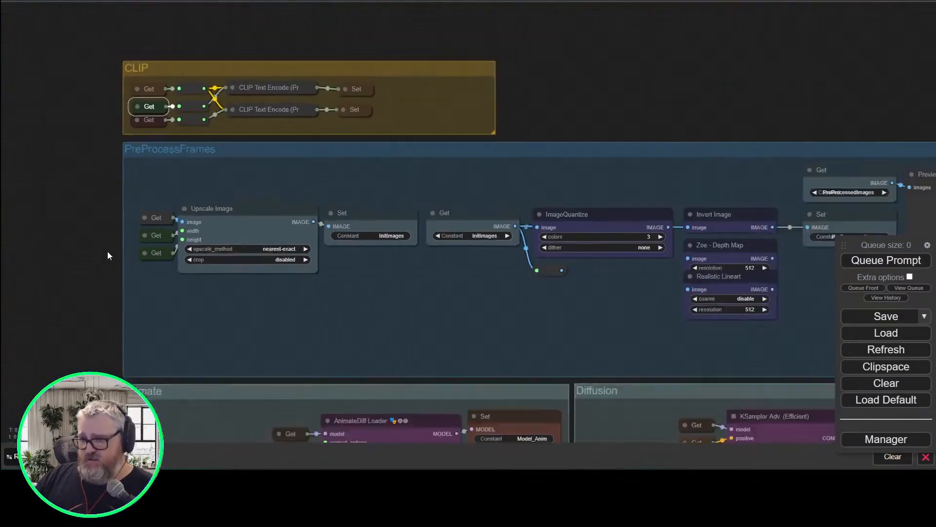
{"action": "scroll", "coordinate": [107, 256], "scroll_direction": "down", "scroll_amount": 4}
{"action": "left_click_drag", "start_coordinate": [73, 277], "coordinate": [69, 232]}
- Examine the Animate group's AnimateDiff nodes and follow the workflow through the Diffusion, Upscale and Interpolation groups
{"action": "scroll", "coordinate": [83, 346], "scroll_direction": "up", "scroll_amount": 9}
{"action": "left_click_drag", "start_coordinate": [86, 350], "coordinate": [0, 156]}
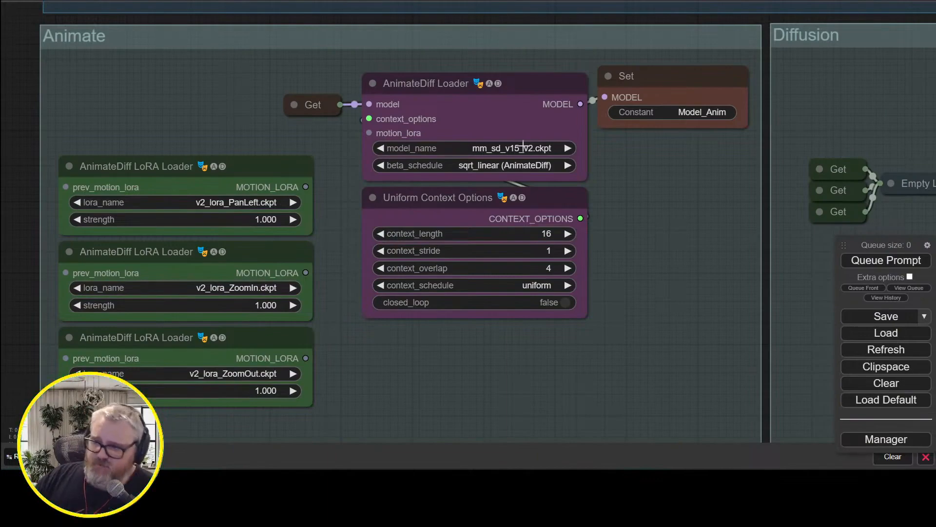
{"action": "scroll", "coordinate": [753, 170], "scroll_direction": "down", "scroll_amount": 6}
{"action": "left_click_drag", "start_coordinate": [330, 165], "coordinate": [0, 166]}
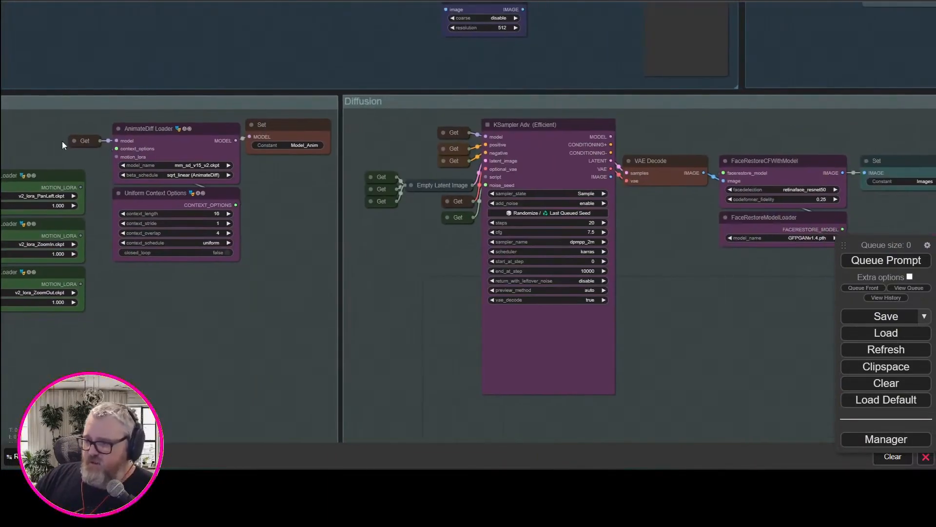
{"action": "left_click_drag", "start_coordinate": [881, 85], "coordinate": [479, 66]}
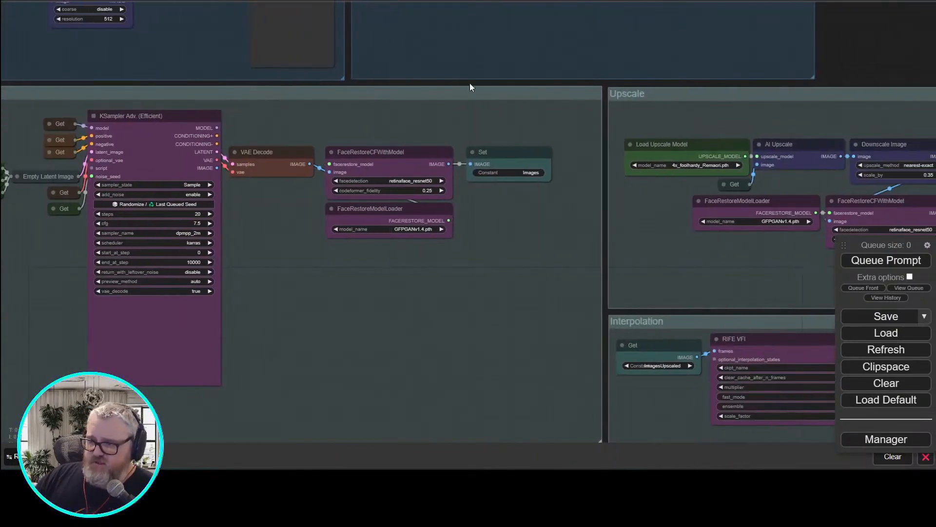
- Search Google for gfpganv1.4.pth, the FaceRestoreModelLoader's model, download it from the GitHub result and show it in the Downloads folder
{"action": "left_click", "coordinate": [414, 228]}
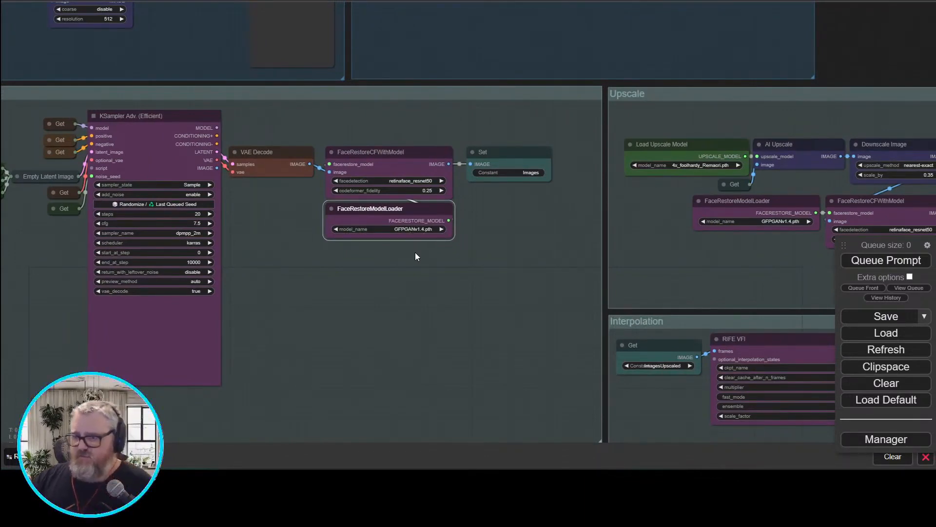
{"action": "key", "text": "ctrl+t"}
{"action": "type", "text": "gfpganv1.4"}
{"action": "type", "text": "."}
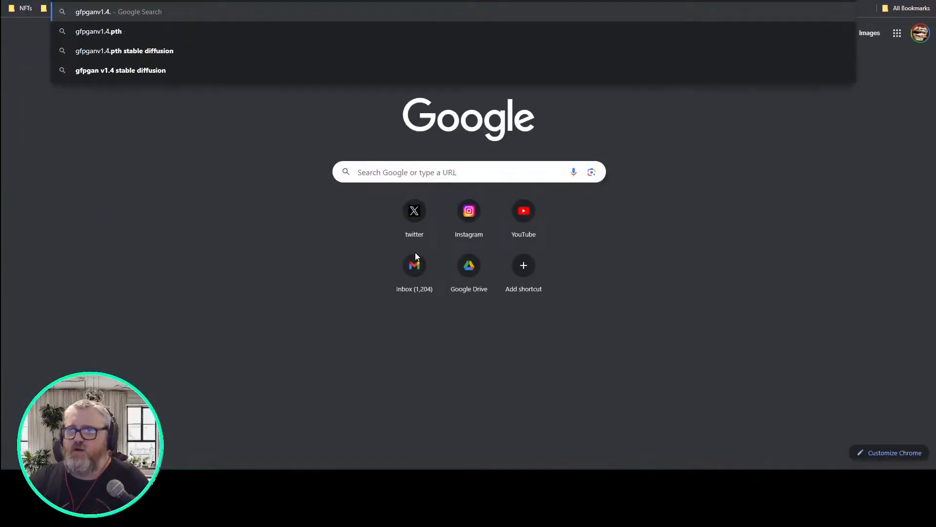
{"action": "type", "text": "pth"}
{"action": "key", "text": "Return"}
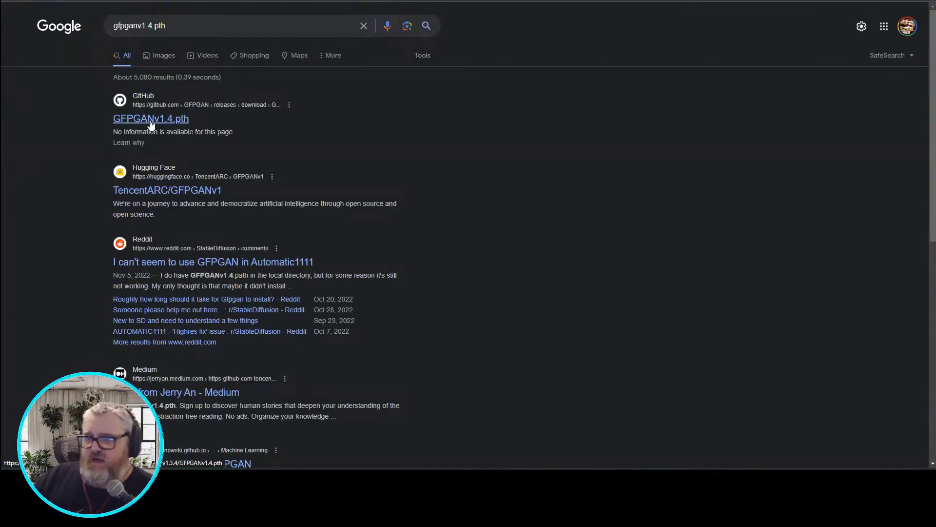
{"action": "left_click", "coordinate": [160, 119]}
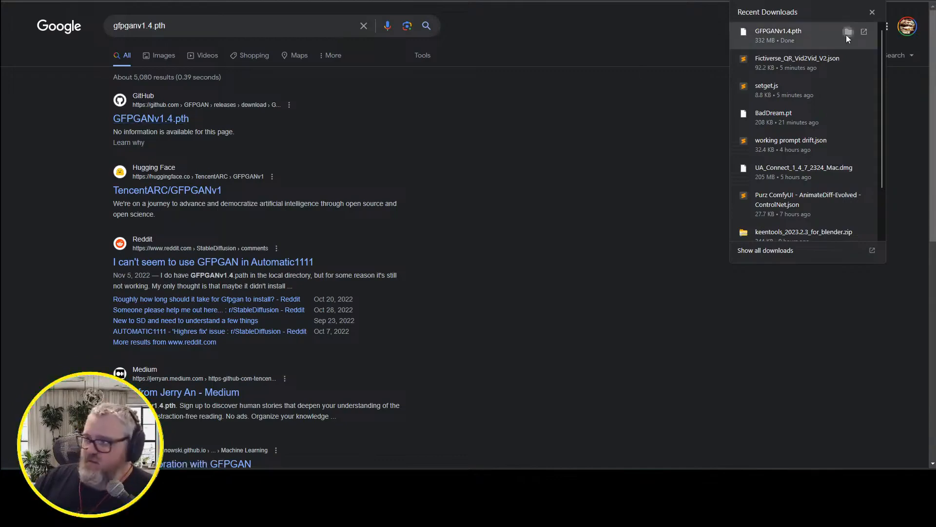
{"action": "left_click", "coordinate": [848, 33]}
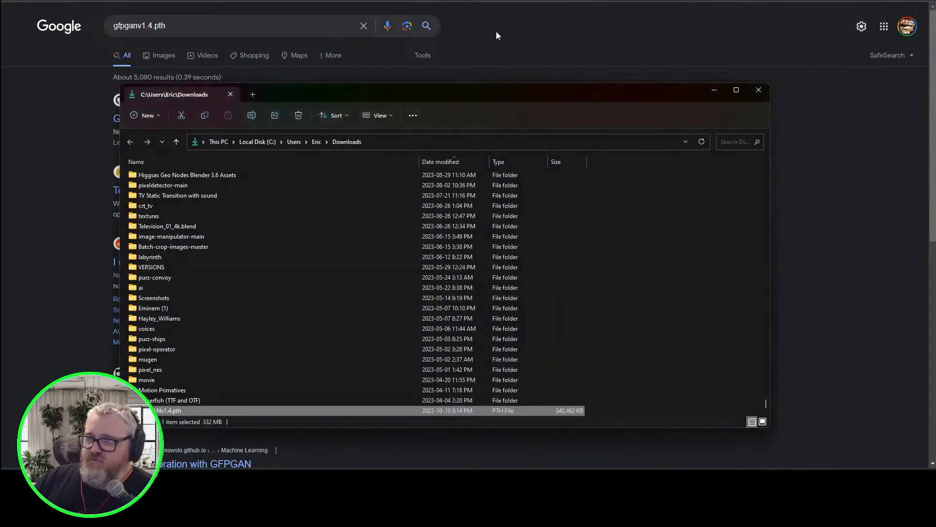
- Open the ComfyUI folder inside C:\AI\ComfyUI_windows_portable in File Explorer
{"action": "left_click", "coordinate": [393, 140]}
{"action": "type", "text": "C:\\"}
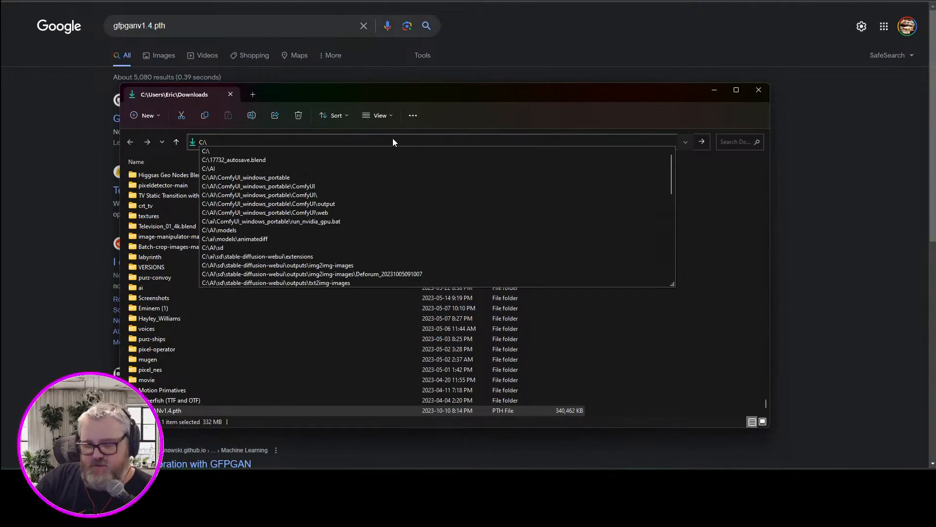
{"action": "type", "text": "AI\\Com"}
{"action": "key", "text": "Down"}
{"action": "key", "text": "Down"}
{"action": "key", "text": "Down"}
{"action": "key", "text": "Down"}
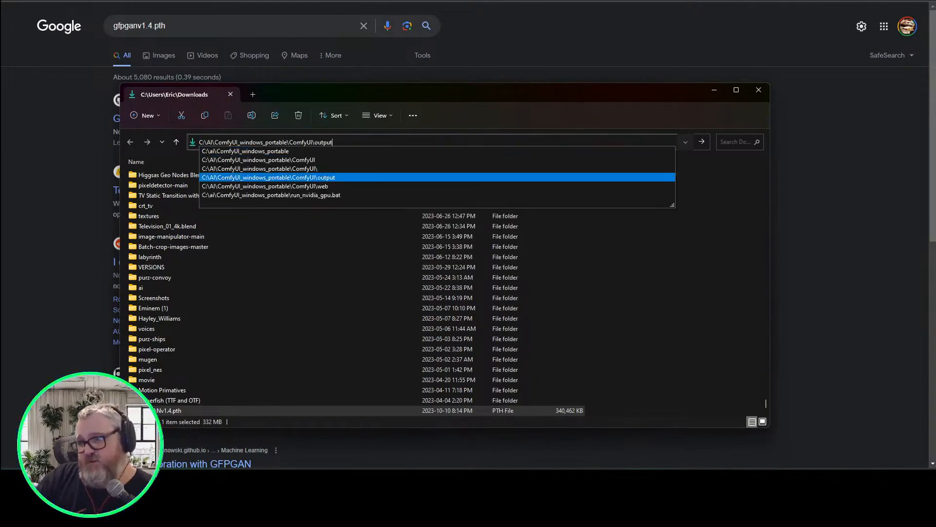
{"action": "key", "text": "Up"}
{"action": "key", "text": "Return"}
- Open the models\facerestore_models folder and paste the GFPGANv1.4.pth file into it
{"action": "key", "text": "Down"}
{"action": "key", "text": "Down"}
{"action": "key", "text": "Down"}
{"action": "key", "text": "Down"}
{"action": "key", "text": "Down"}
{"action": "key", "text": "Down"}
{"action": "key", "text": "Down"}
{"action": "key", "text": "Down"}
{"action": "key", "text": "Return"}
{"action": "key", "text": "Down"}
{"action": "key", "text": "Down"}
{"action": "key", "text": "Down"}
{"action": "key", "text": "Down"}
{"action": "key", "text": "Down"}
{"action": "key", "text": "Down"}
{"action": "key", "text": "Down"}
{"action": "key", "text": "Down"}
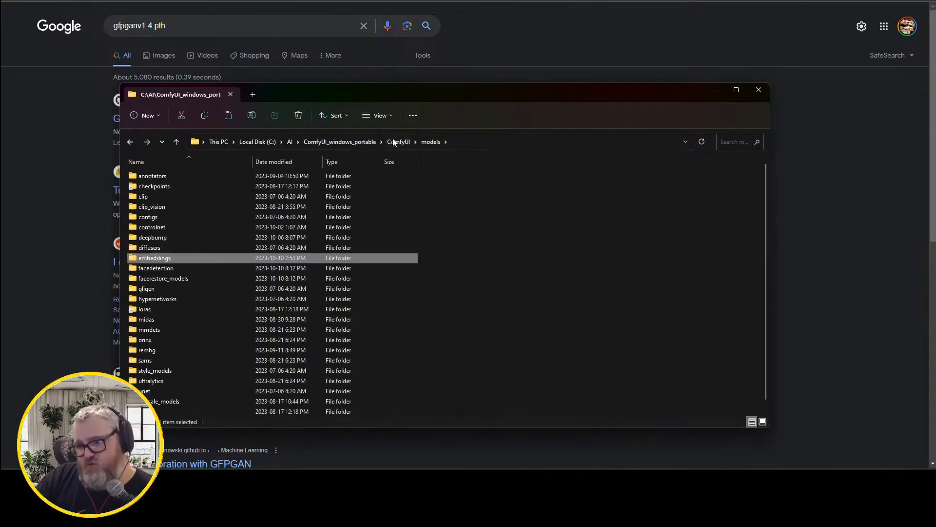
{"action": "key", "text": "Down"}
{"action": "key", "text": "Down"}
{"action": "key", "text": "Return"}
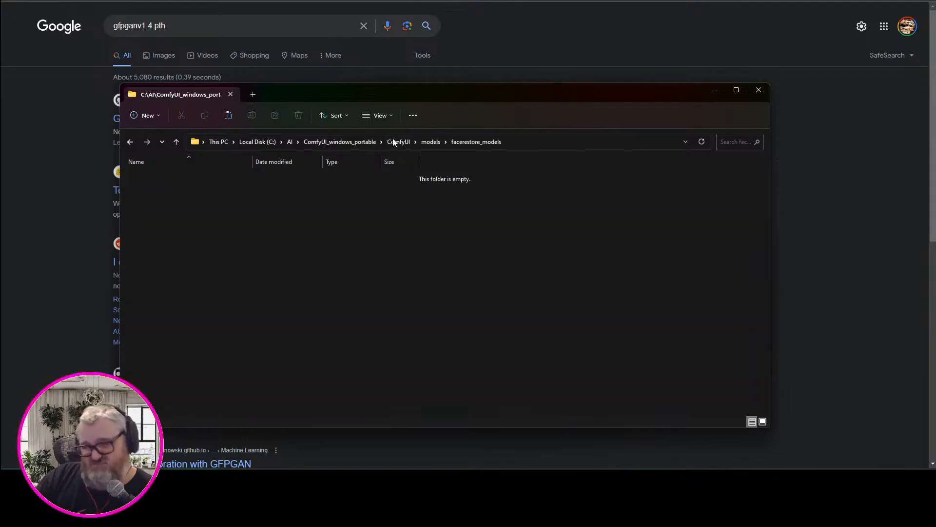
{"action": "key", "text": "ctrl+v"}
- Switch to ComfyUI, refresh its model lists and check GFPGANv1.4.pth in the FaceRestoreModelLoader against the facerestore_models folder
{"action": "key", "text": "alt+Tab"}
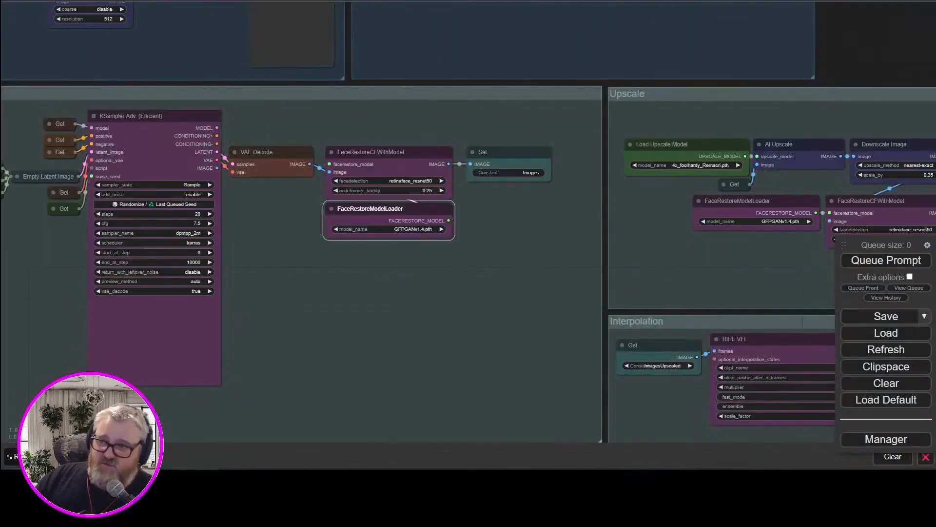
{"action": "left_click", "coordinate": [885, 350]}
{"action": "left_click_drag", "start_coordinate": [412, 227], "coordinate": [415, 227]}
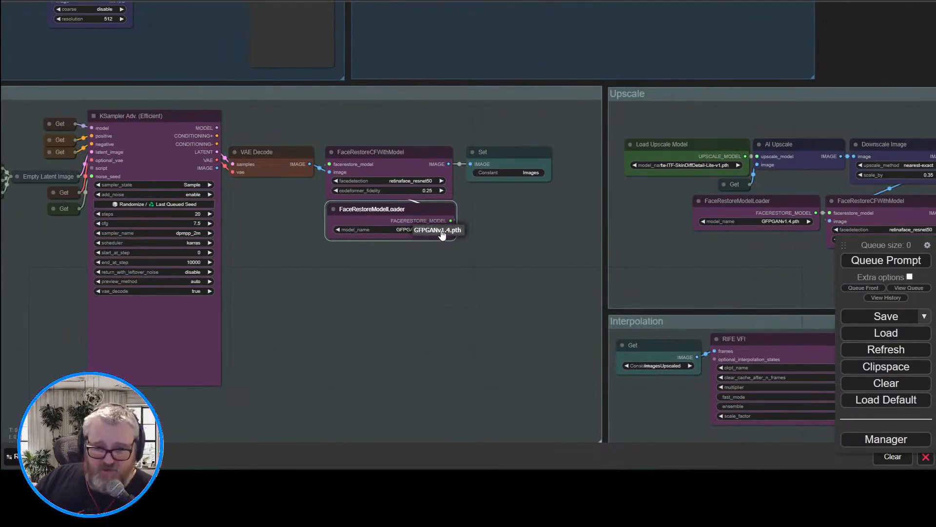
{"action": "key", "text": "alt+Tab"}
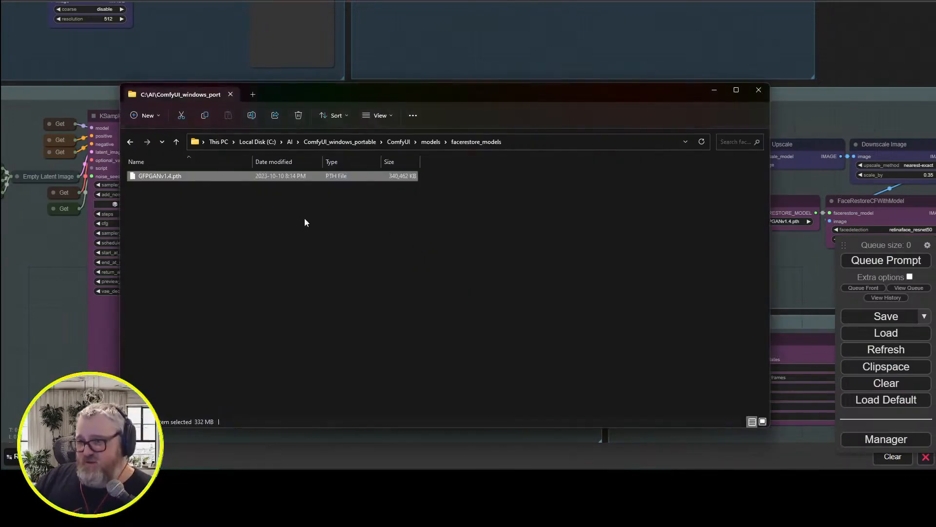
{"action": "key", "text": "alt+Tab"}
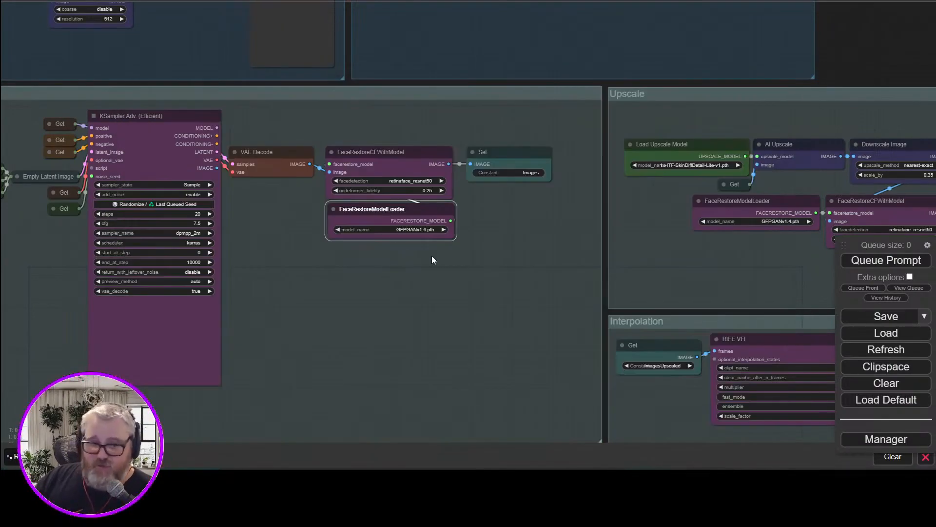
- Choose 1x-ITF-SkinDiffDetail-Lite-v1.pth as the model of the Load Upscale Model node in the Upscale group
{"action": "left_click_drag", "start_coordinate": [821, 58], "coordinate": [346, 164]}
{"action": "scroll", "coordinate": [346, 164], "scroll_direction": "up", "scroll_amount": 4}
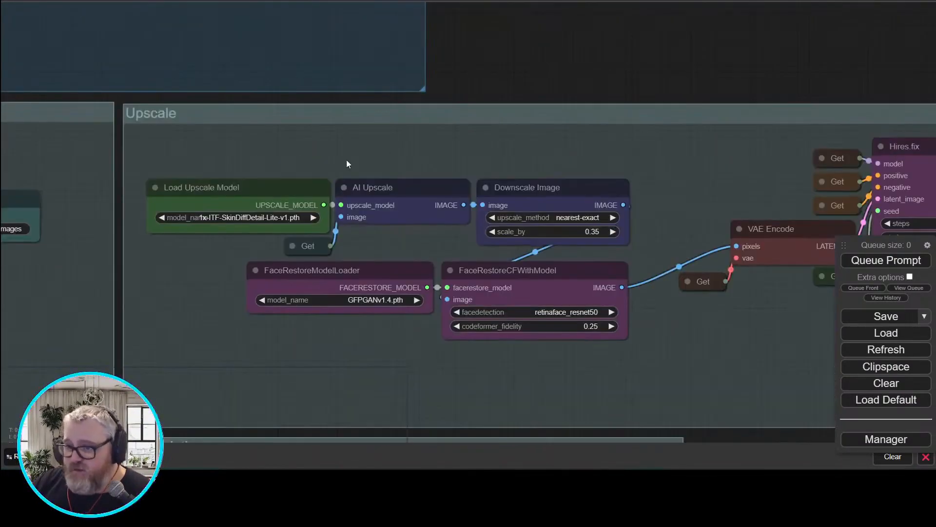
{"action": "left_click", "coordinate": [271, 218]}
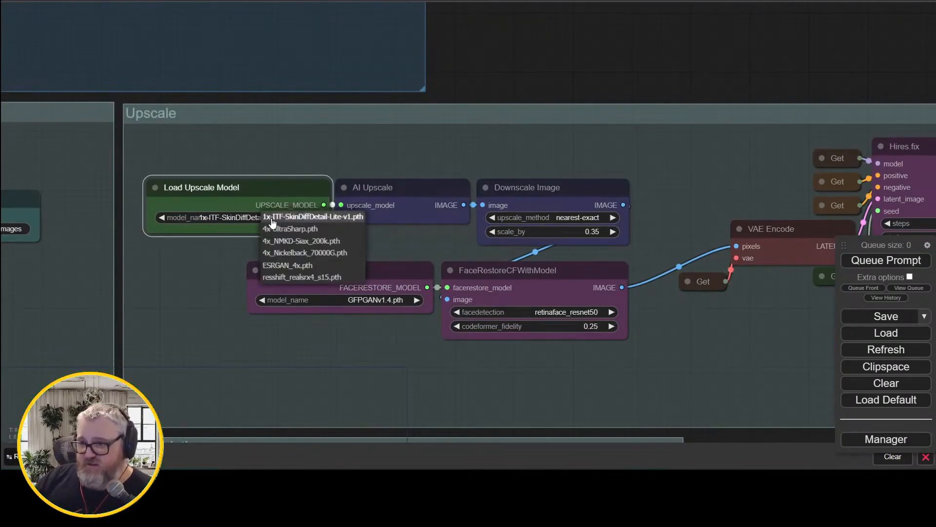
{"action": "left_click", "coordinate": [307, 220]}
- Set the ControlNet group's Load ControlNet Model (Advanced) node to control_v1p_sd15_qrcode_monster.safetensors and view the Apply ControlNet settings
{"action": "left_click_drag", "start_coordinate": [490, 130], "coordinate": [923, 279]}
{"action": "left_click_drag", "start_coordinate": [745, 143], "coordinate": [785, 157]}
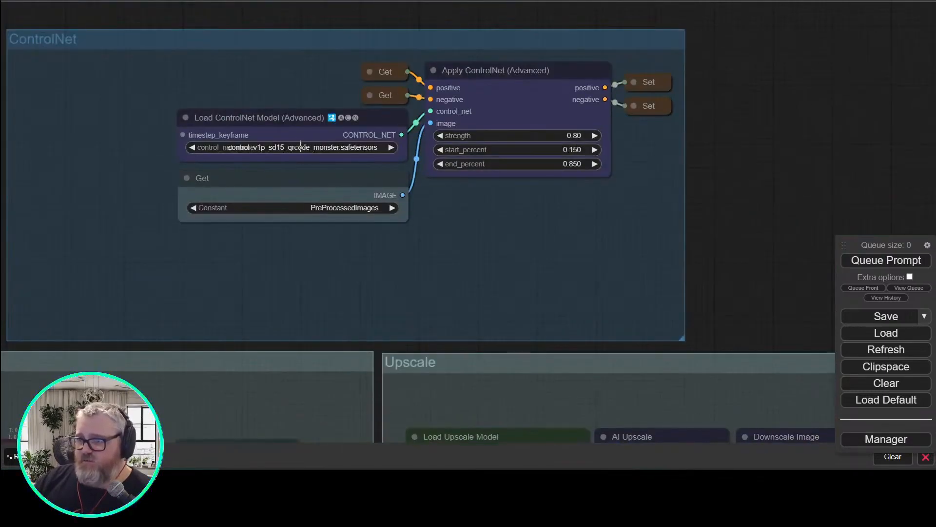
{"action": "left_click", "coordinate": [301, 146]}
{"action": "left_click", "coordinate": [324, 325]}
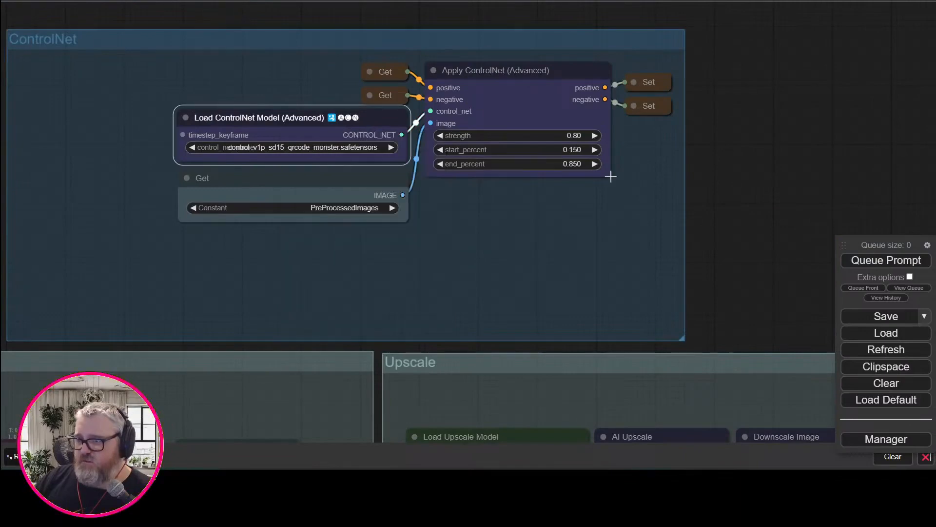
{"action": "left_click_drag", "start_coordinate": [571, 155], "coordinate": [498, 236]}
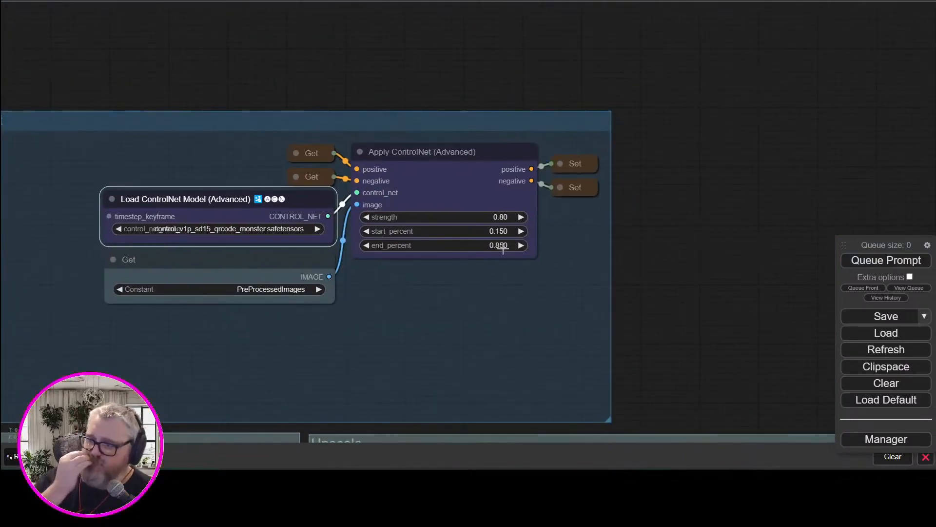
- Move the Realistic Lineart node in the PreProcessFrames group slightly down, away from the Zoe - Depth Map node
{"action": "left_click_drag", "start_coordinate": [231, 56], "coordinate": [809, 82]}
{"action": "left_click_drag", "start_coordinate": [238, 79], "coordinate": [527, 2]}
{"action": "left_click_drag", "start_coordinate": [440, 212], "coordinate": [440, 239]}
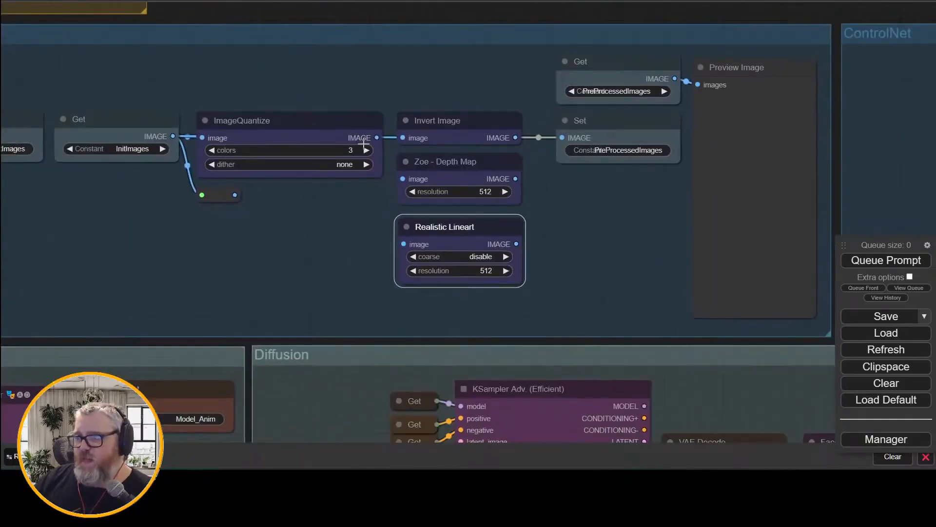
- Look over the PreProcessFrames group and review the checkpoints available to the Load Checkpoint w/ Noise Select node
{"action": "scroll", "coordinate": [440, 238], "scroll_direction": "down", "scroll_amount": 4}
{"action": "left_click_drag", "start_coordinate": [331, 45], "coordinate": [525, 58]}
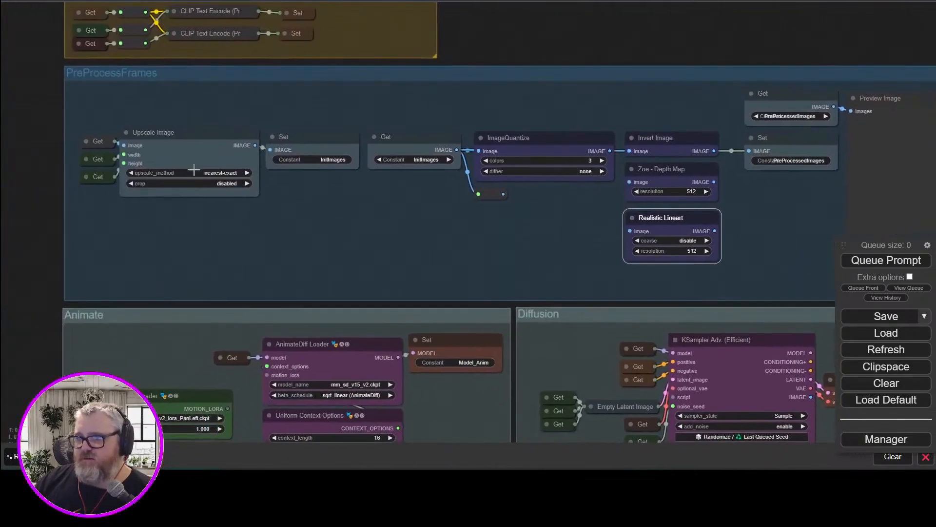
{"action": "scroll", "coordinate": [560, 177], "scroll_direction": "down", "scroll_amount": 5}
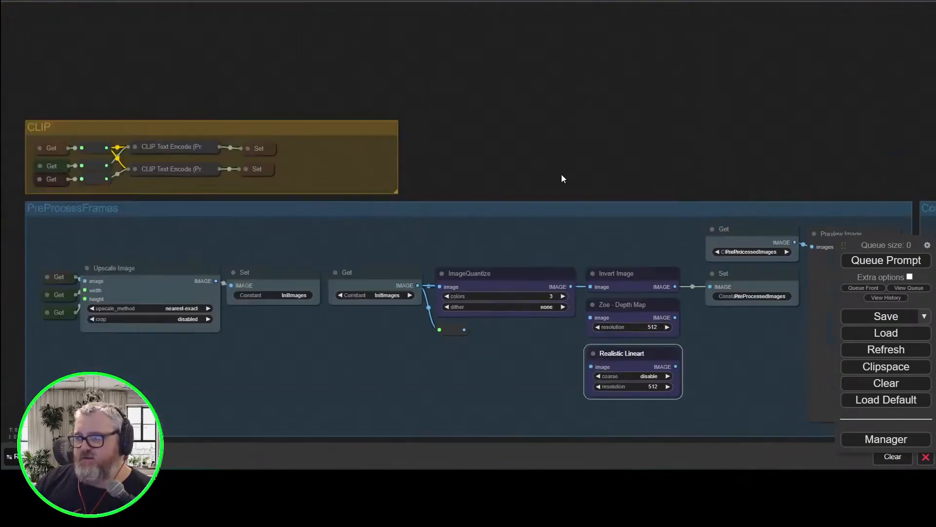
{"action": "scroll", "coordinate": [587, 195], "scroll_direction": "up", "scroll_amount": 5}
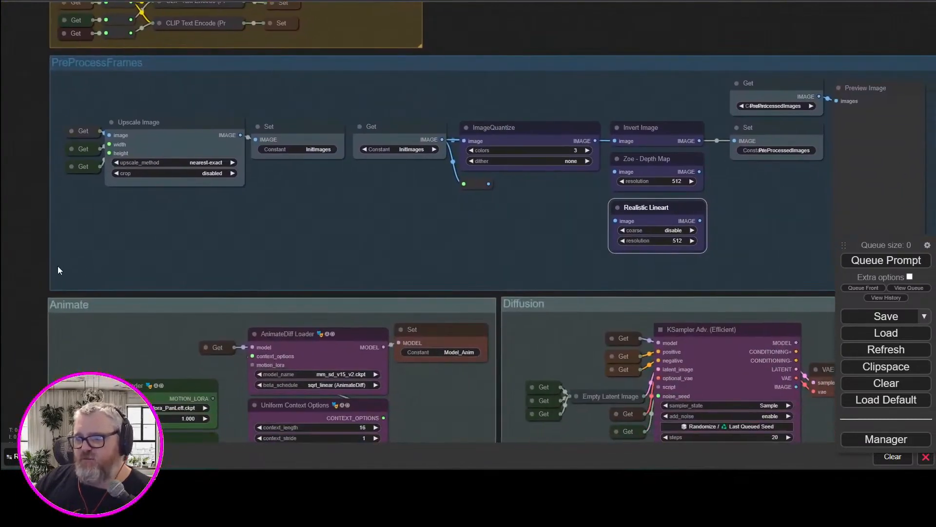
{"action": "left_click_drag", "start_coordinate": [58, 270], "coordinate": [69, 161]}
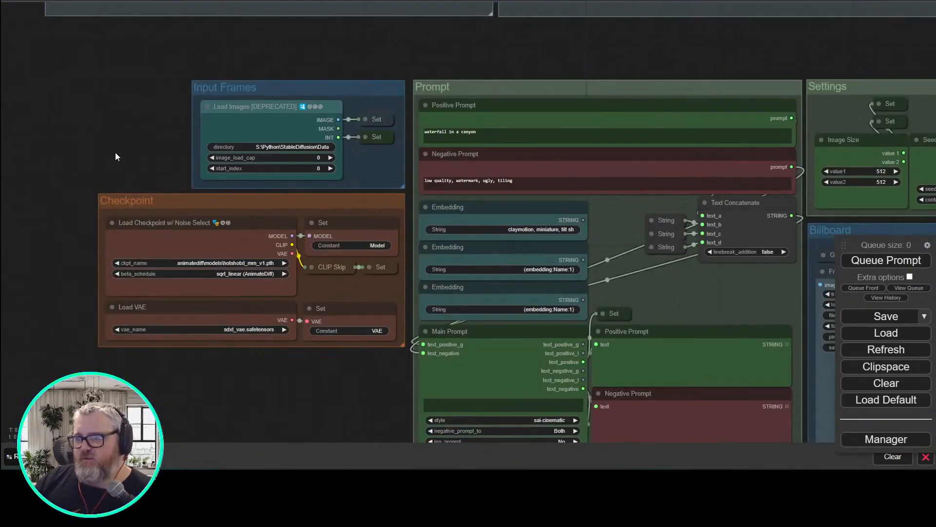
{"action": "left_click", "coordinate": [213, 264]}
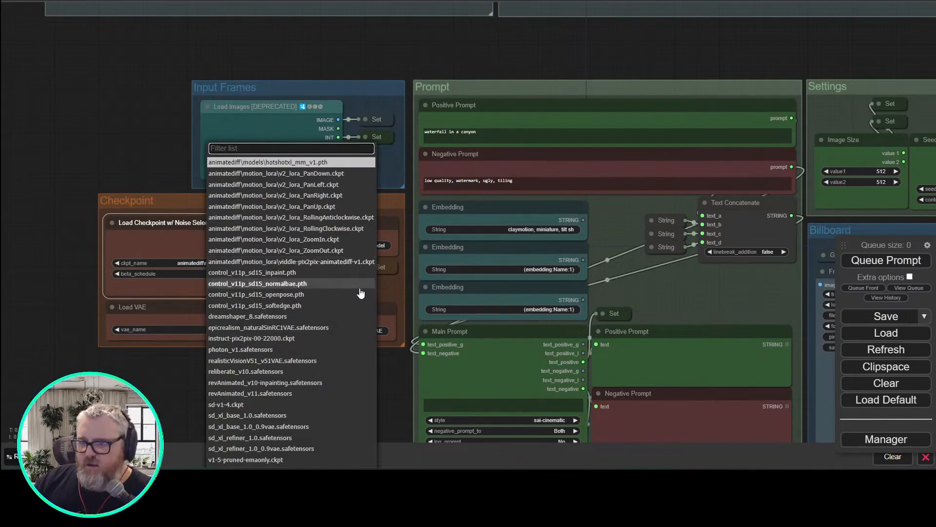
{"action": "scroll", "coordinate": [69, 379], "scroll_direction": "up", "scroll_amount": 5}
{"action": "left_click", "coordinate": [364, 198]}
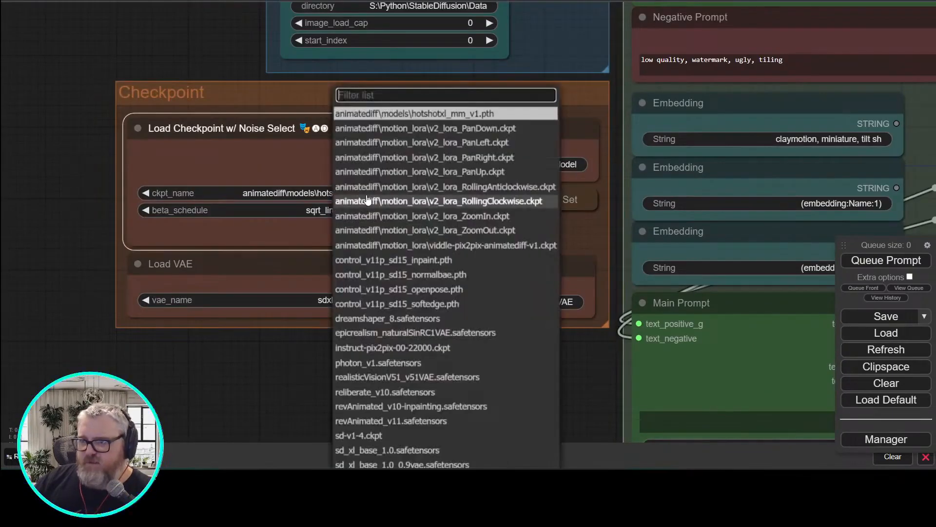
{"action": "left_click", "coordinate": [299, 379]}
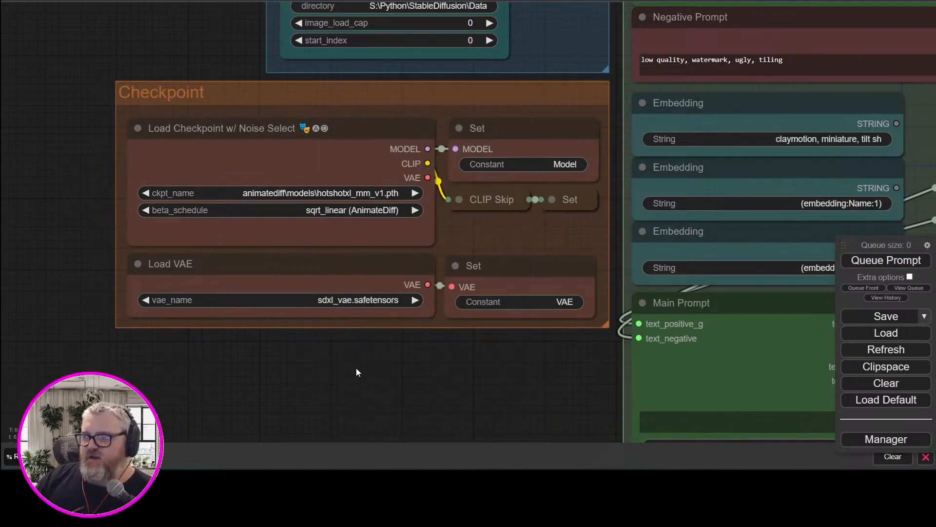
- Examine the Checkpoint group alongside the Input Frames and Prompt groups, and recheck the checkpoint node's available models
{"action": "scroll", "coordinate": [180, 400], "scroll_direction": "down", "scroll_amount": 4}
{"action": "scroll", "coordinate": [267, 288], "scroll_direction": "up", "scroll_amount": 2}
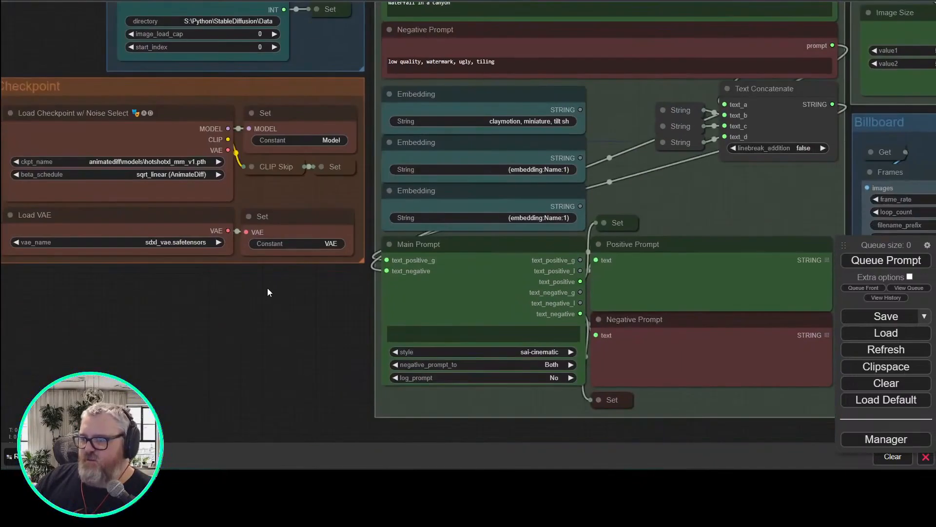
{"action": "left_click_drag", "start_coordinate": [271, 299], "coordinate": [276, 402]}
{"action": "scroll", "coordinate": [282, 400], "scroll_direction": "up", "scroll_amount": 3}
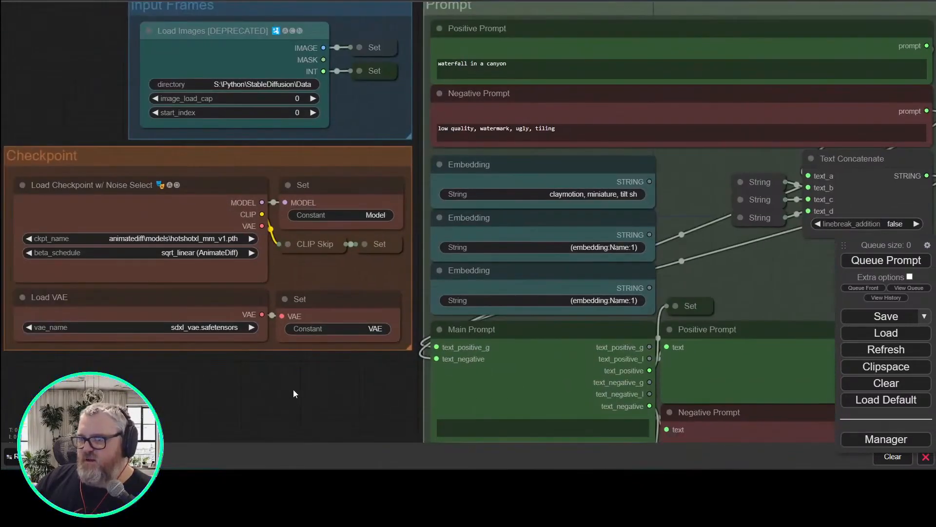
{"action": "left_click", "coordinate": [173, 238]}
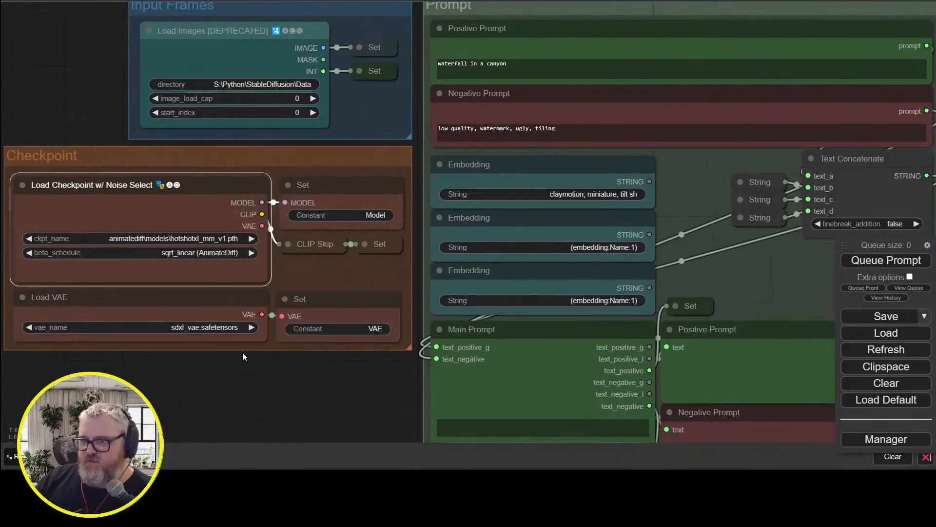
{"action": "left_click", "coordinate": [233, 382]}
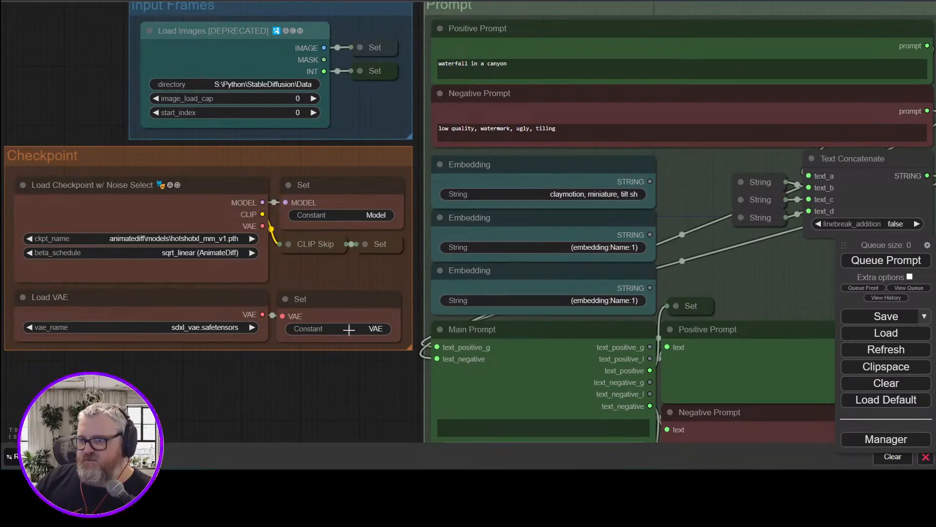
- Look over the workflow's input frames, checkpoint, prompt, settings, billboard and interpolation groups
{"action": "left_click_drag", "start_coordinate": [388, 385], "coordinate": [74, 405]}
{"action": "scroll", "coordinate": [85, 396], "scroll_direction": "down", "scroll_amount": 4}
{"action": "scroll", "coordinate": [118, 314], "scroll_direction": "up", "scroll_amount": 2}
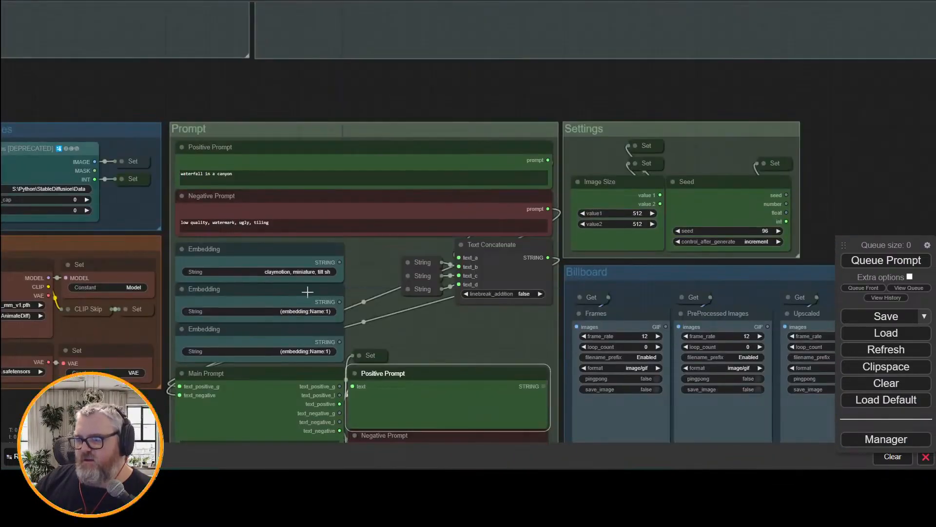
{"action": "left_click_drag", "start_coordinate": [132, 414], "coordinate": [34, 292]}
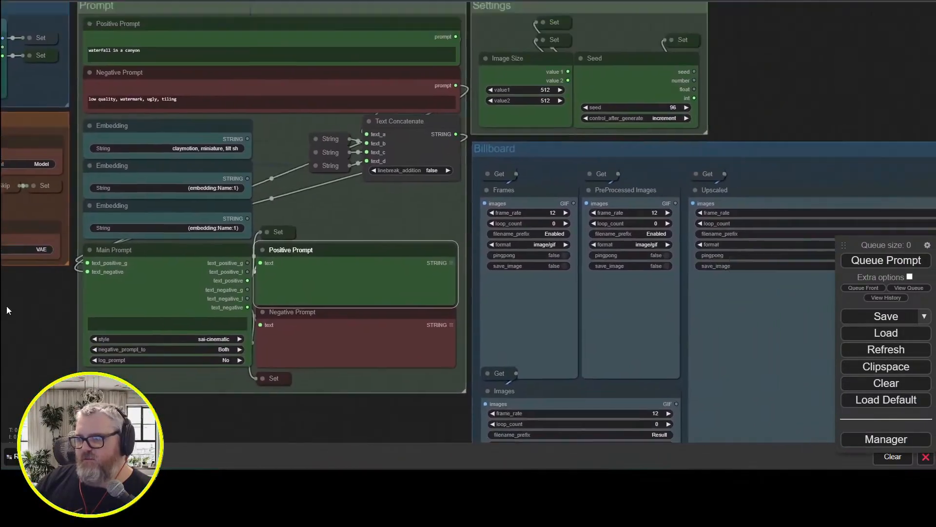
{"action": "left_click_drag", "start_coordinate": [853, 119], "coordinate": [390, 388]}
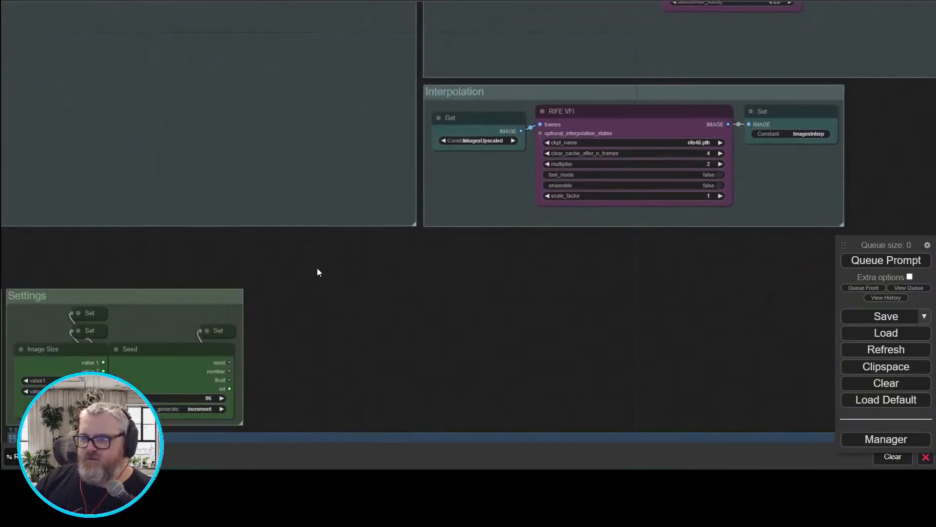
{"action": "key", "text": "1"}
{"action": "left_click_drag", "start_coordinate": [198, 263], "coordinate": [650, 244]}
{"action": "left_click_drag", "start_coordinate": [525, 203], "coordinate": [349, 68]}
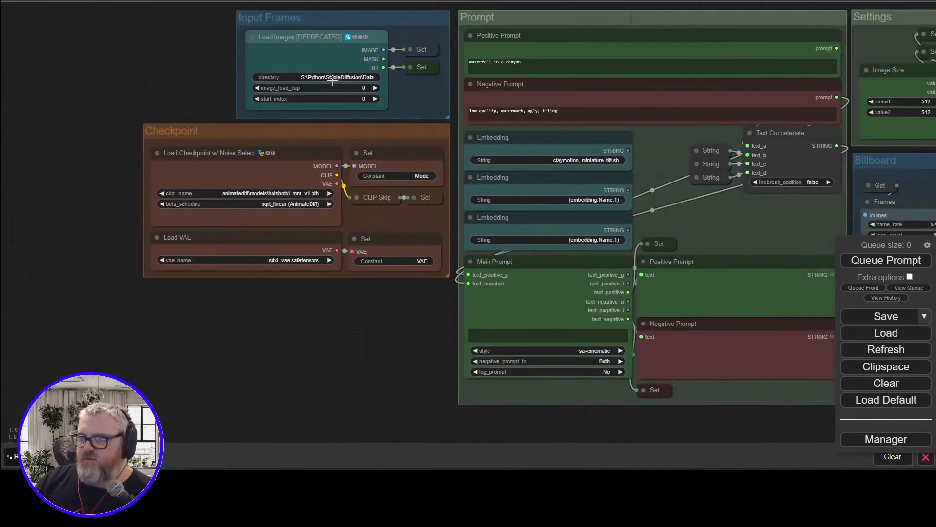
- Open the C:\tmp\wide-spinning_hex_clouds folder in File Explorer and preview one of its hexagon animation files
{"action": "key", "text": "super+r"}
{"action": "key", "text": "Return"}
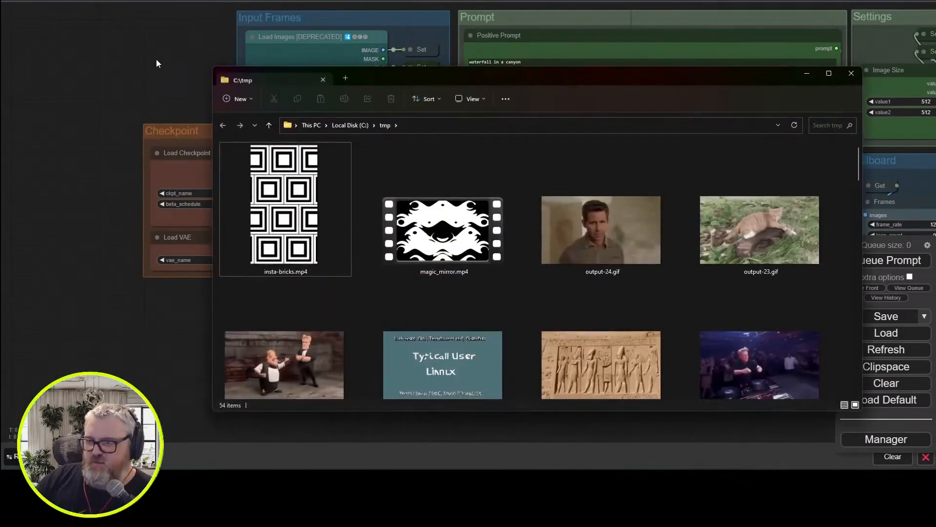
{"action": "double_click", "coordinate": [442, 200]}
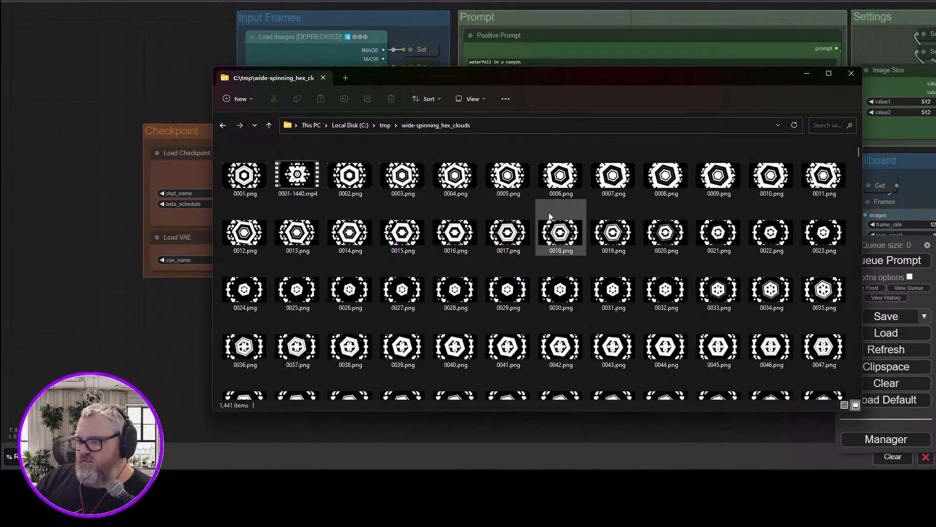
{"action": "right_click", "coordinate": [246, 152]}
{"action": "left_click", "coordinate": [463, 236]}
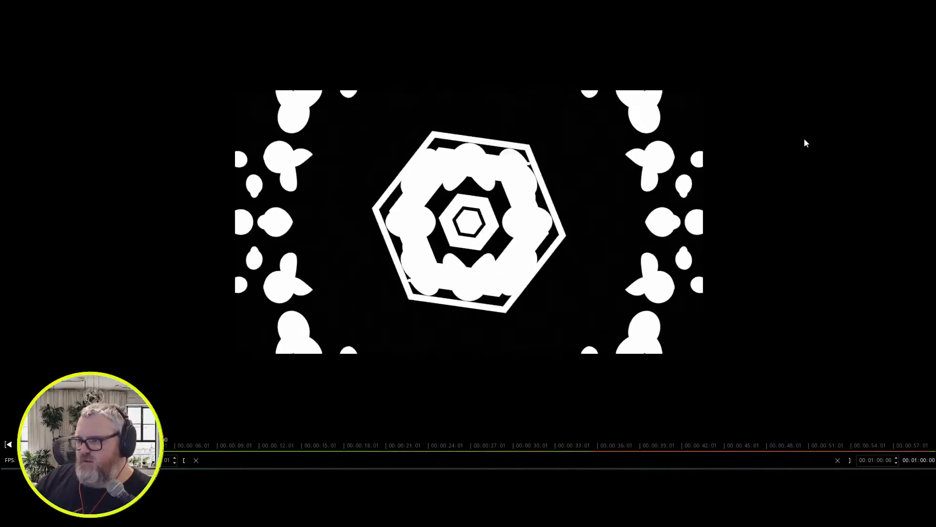
{"action": "key", "text": "Escape"}
- Copy the wide-spinning_hex_clouds folder path and set it as the Load Images node's directory in ComfyUI
{"action": "right_click", "coordinate": [247, 178]}
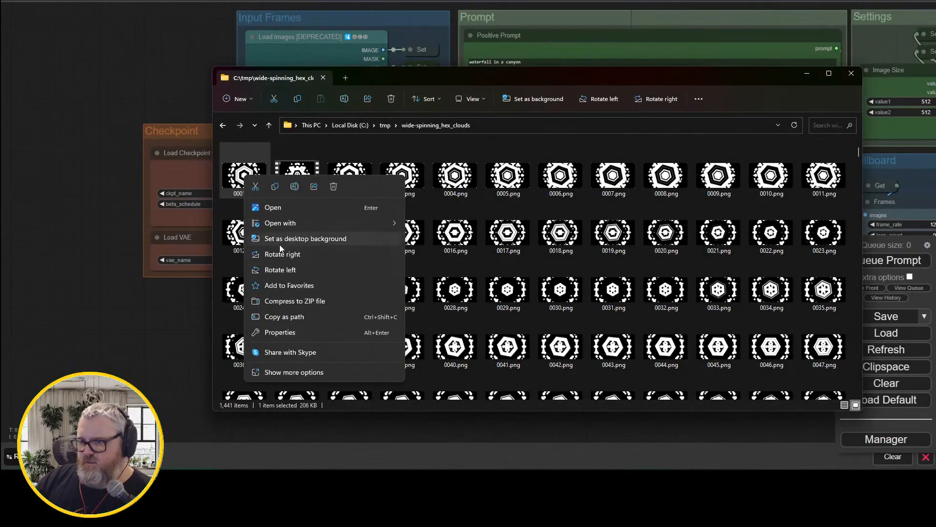
{"action": "left_click", "coordinate": [507, 125]}
{"action": "key", "text": "ctrl+c"}
{"action": "left_click", "coordinate": [196, 177]}
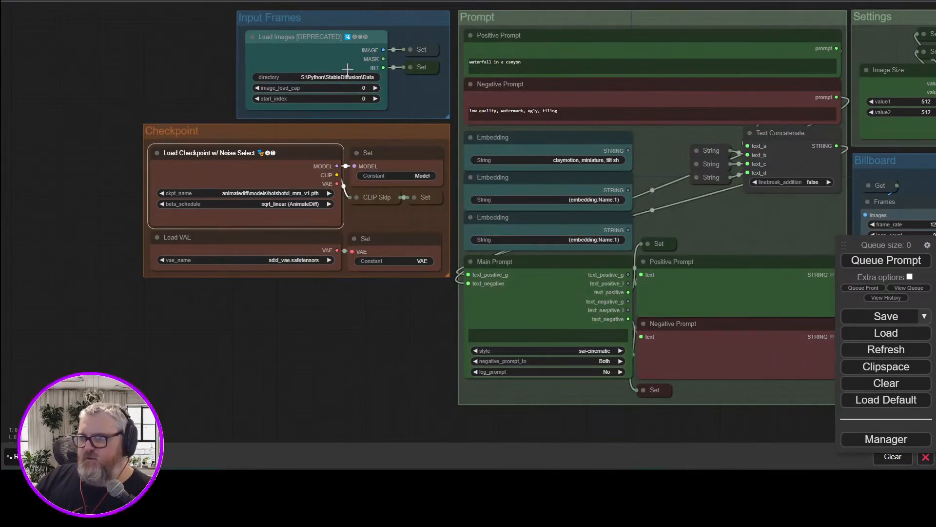
{"action": "key", "text": "alt+Tab"}
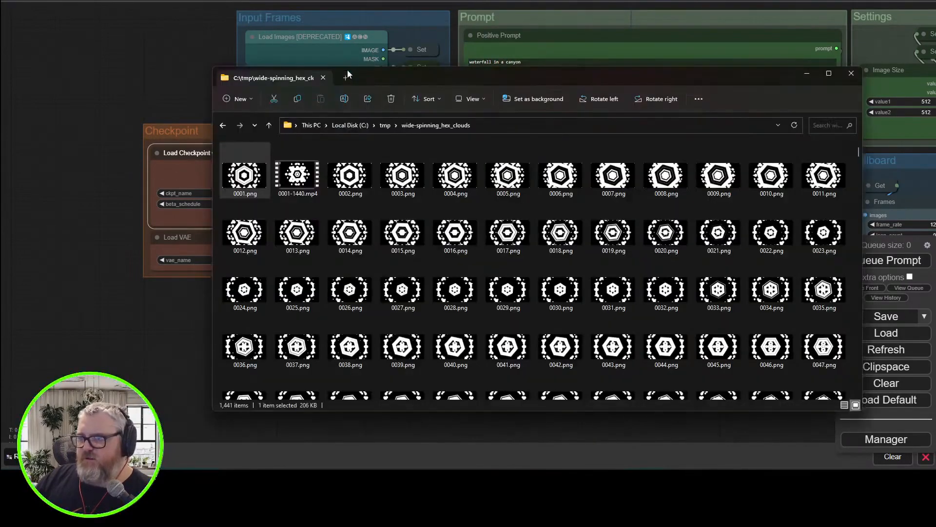
{"action": "left_click", "coordinate": [482, 121]}
{"action": "left_click", "coordinate": [184, 80]}
{"action": "left_click_drag", "start_coordinate": [185, 80], "coordinate": [188, 81]}
{"action": "left_click", "coordinate": [339, 76]}
{"action": "key", "text": "ctrl+v"}
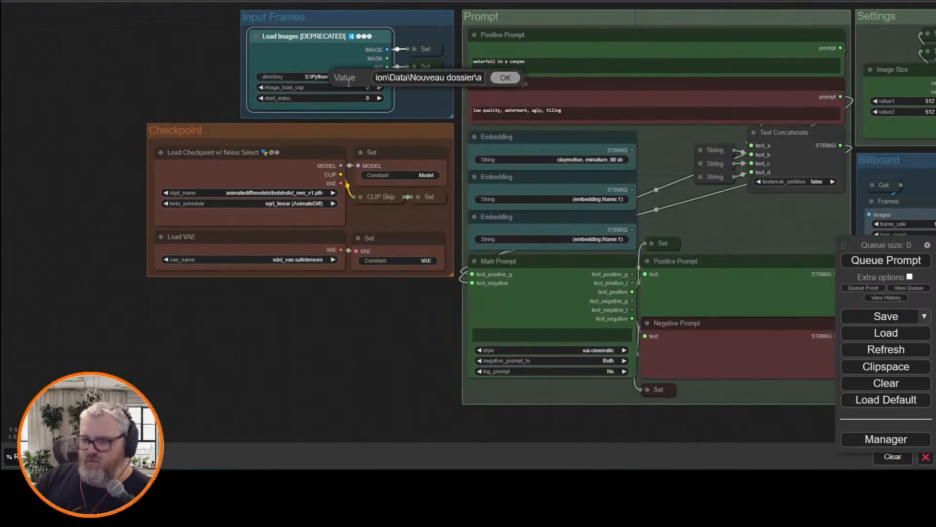
{"action": "key", "text": "Return"}
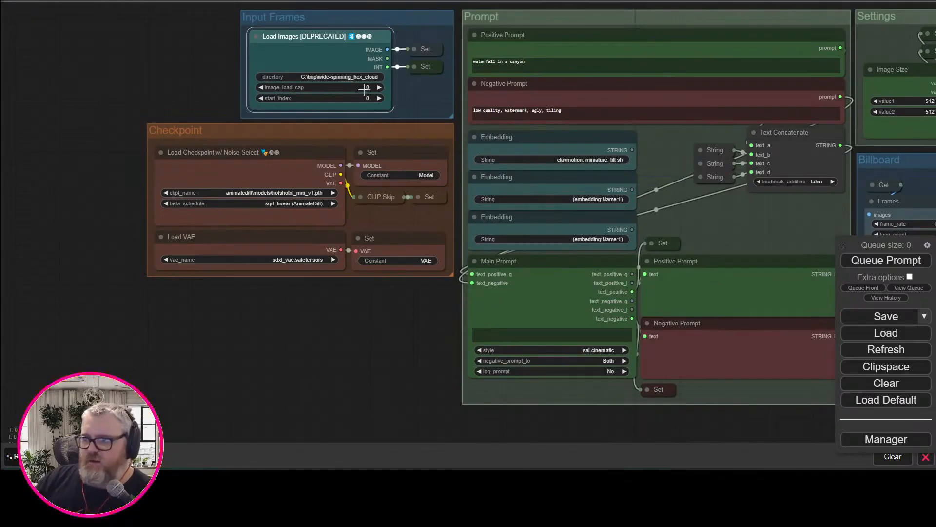
- Set the Load Images node's image_load_cap to 48
{"action": "left_click", "coordinate": [364, 88]}
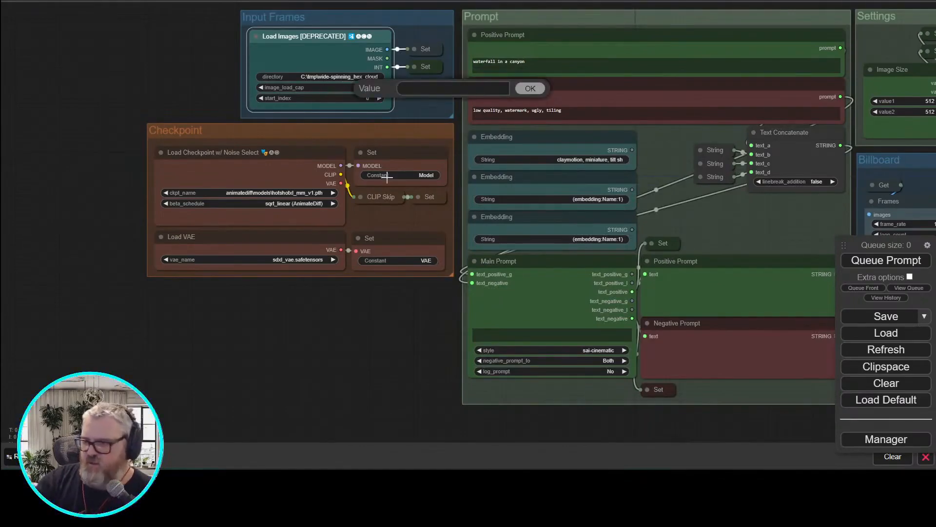
{"action": "left_click", "coordinate": [416, 259]}
{"action": "double_click", "coordinate": [159, 63]}
{"action": "left_click_drag", "start_coordinate": [774, 4], "coordinate": [543, 231]}
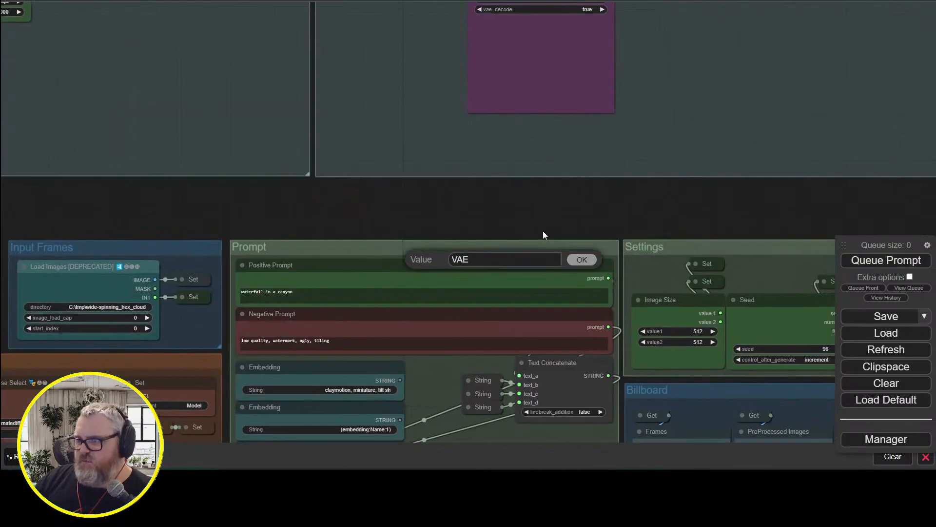
{"action": "left_click", "coordinate": [585, 257]}
{"action": "left_click_drag", "start_coordinate": [587, 254], "coordinate": [722, 112]}
{"action": "left_click", "coordinate": [204, 195]}
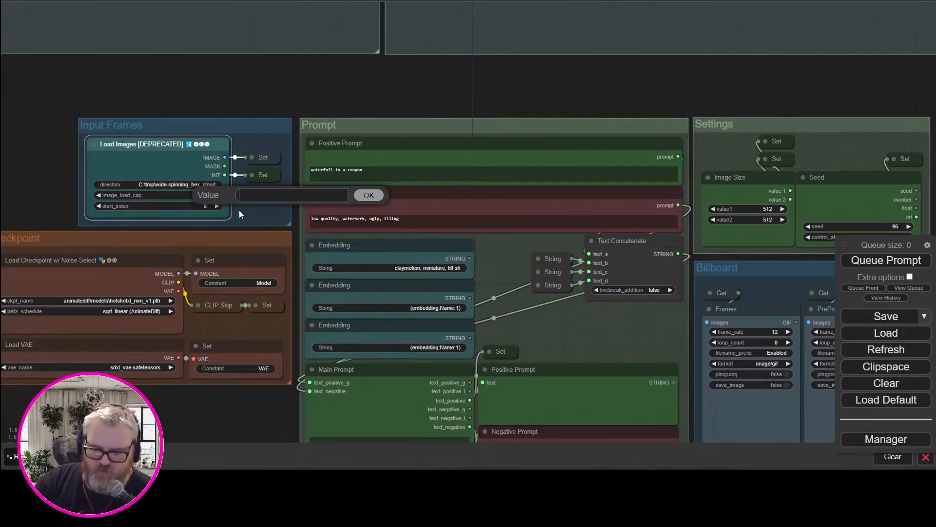
{"action": "type", "text": "48"}
{"action": "key", "text": "Return"}
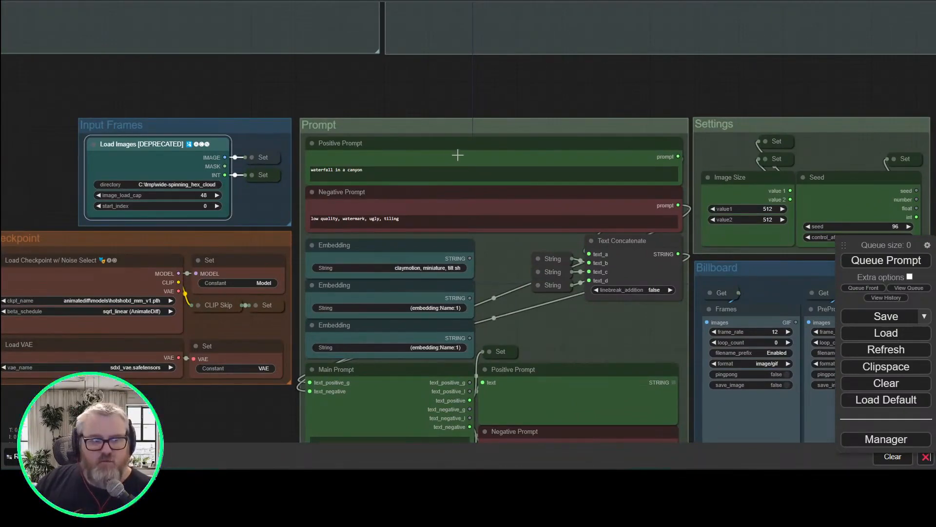
- Set value1 of the Image Size node in the Settings group to 768
{"action": "left_click_drag", "start_coordinate": [457, 155], "coordinate": [290, 155]}
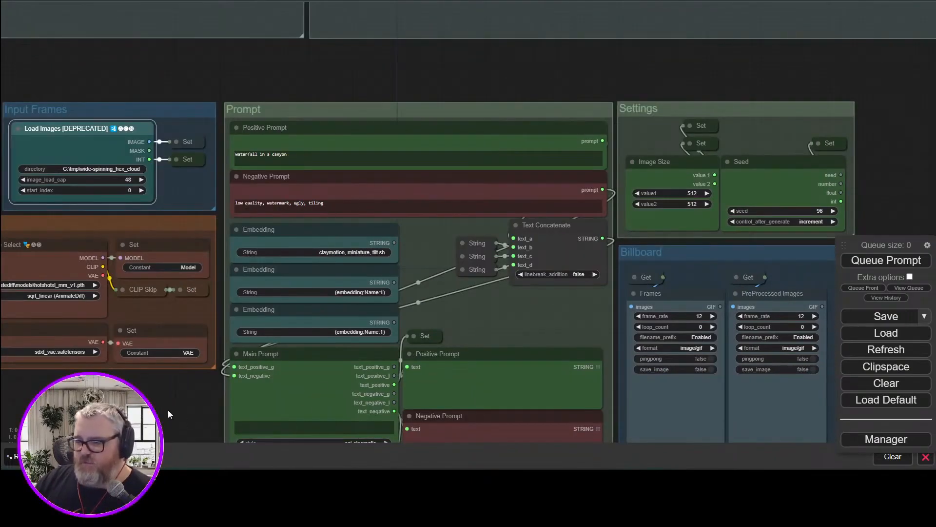
{"action": "left_click_drag", "start_coordinate": [732, 342], "coordinate": [275, 258]}
{"action": "left_click_drag", "start_coordinate": [557, 124], "coordinate": [697, 218]}
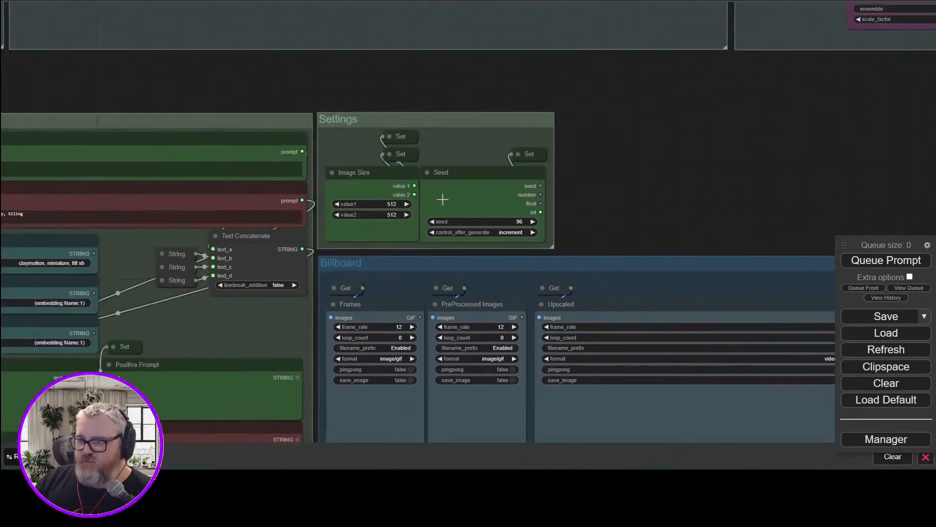
{"action": "left_click", "coordinate": [390, 214]}
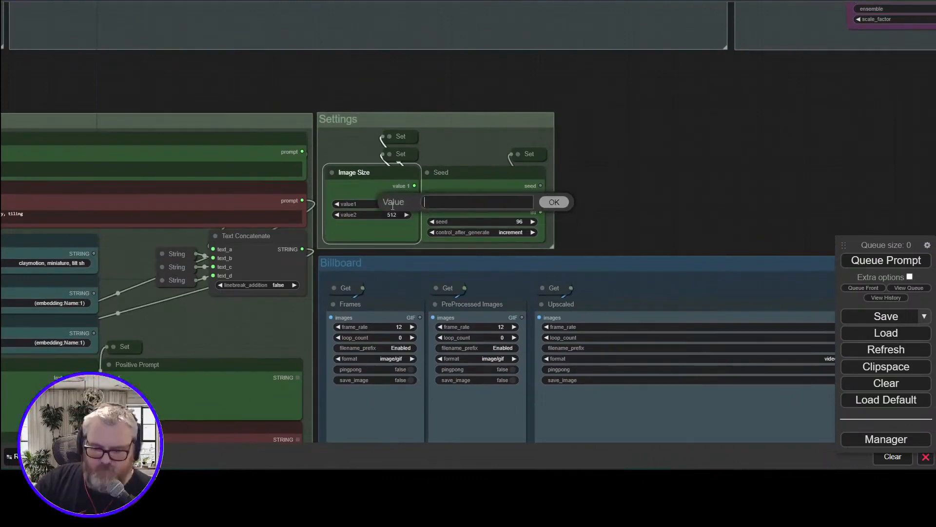
{"action": "left_click", "coordinate": [665, 196]}
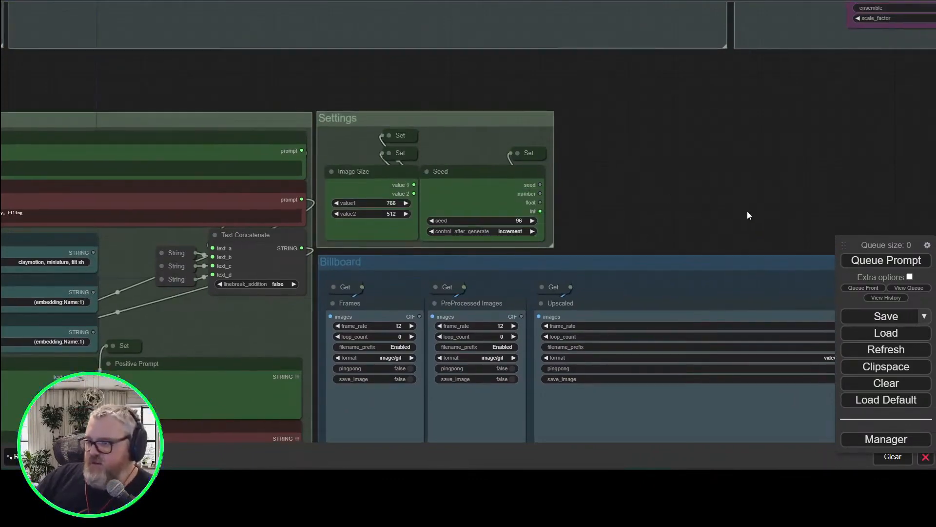
- Queue the workflow for generation and close the error report
{"action": "left_click_drag", "start_coordinate": [749, 211], "coordinate": [210, 94]}
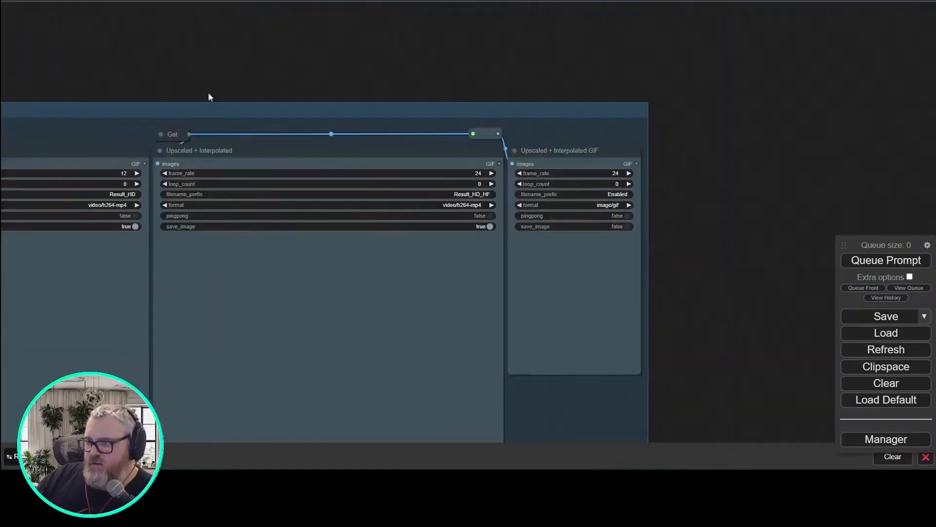
{"action": "left_click", "coordinate": [886, 263]}
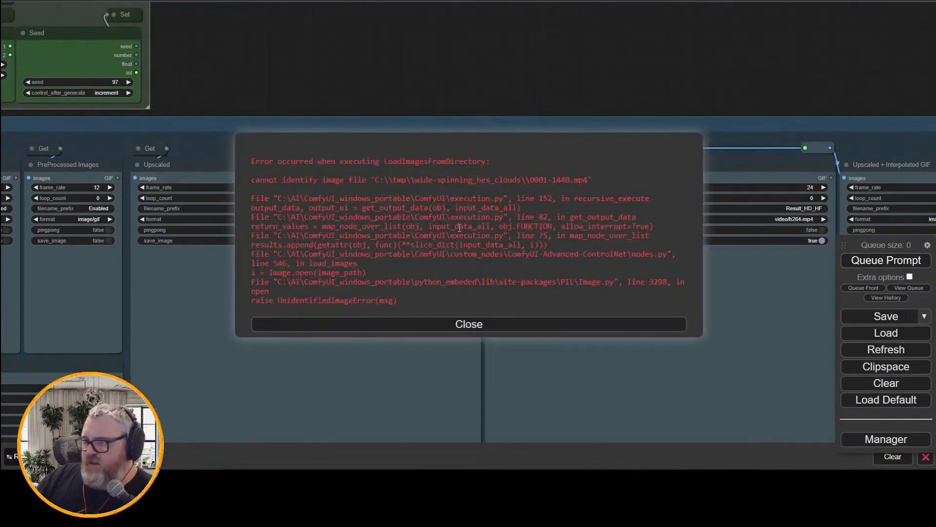
{"action": "left_click", "coordinate": [443, 328]}
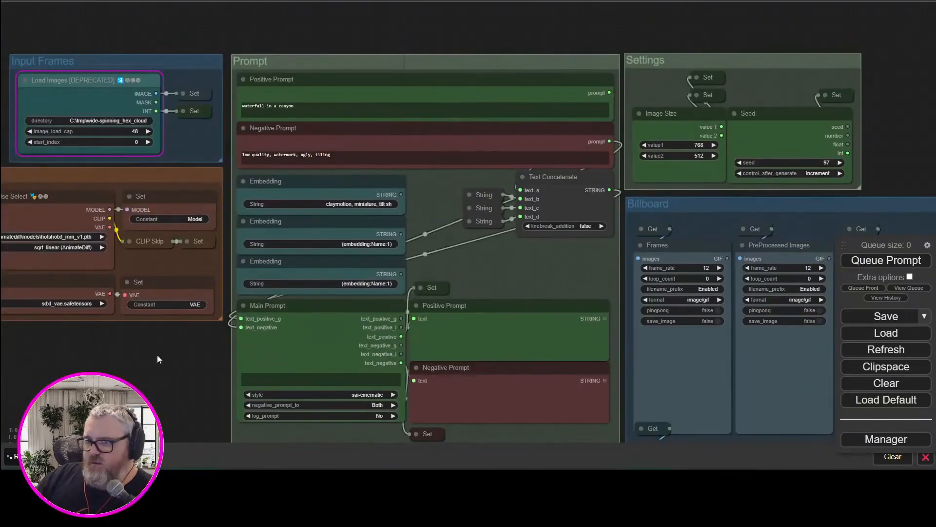
- Rename the 0001-1440.mp4 video in the wide-spinning_hex_clouds folder as spinning_hex.mp4, and close the folder window
{"action": "left_click_drag", "start_coordinate": [157, 359], "coordinate": [315, 428]}
{"action": "key", "text": "super+r"}
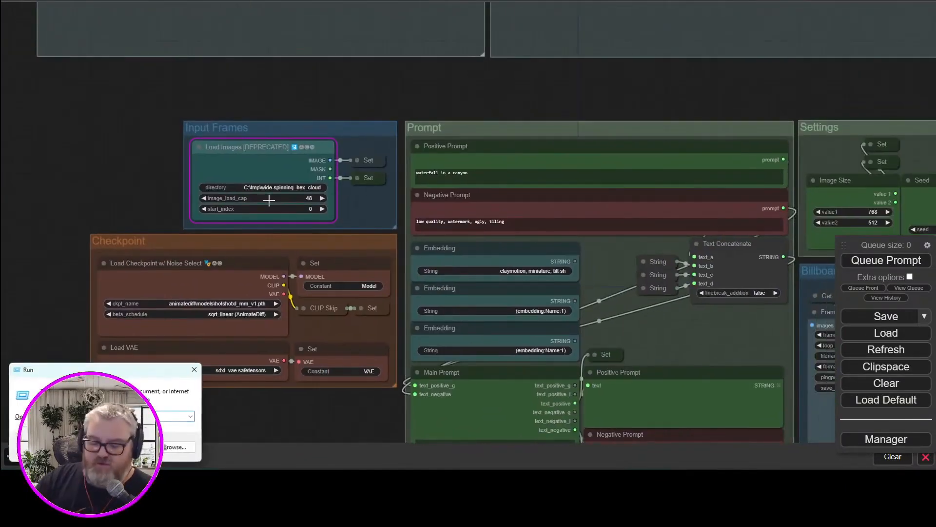
{"action": "key", "text": "Return"}
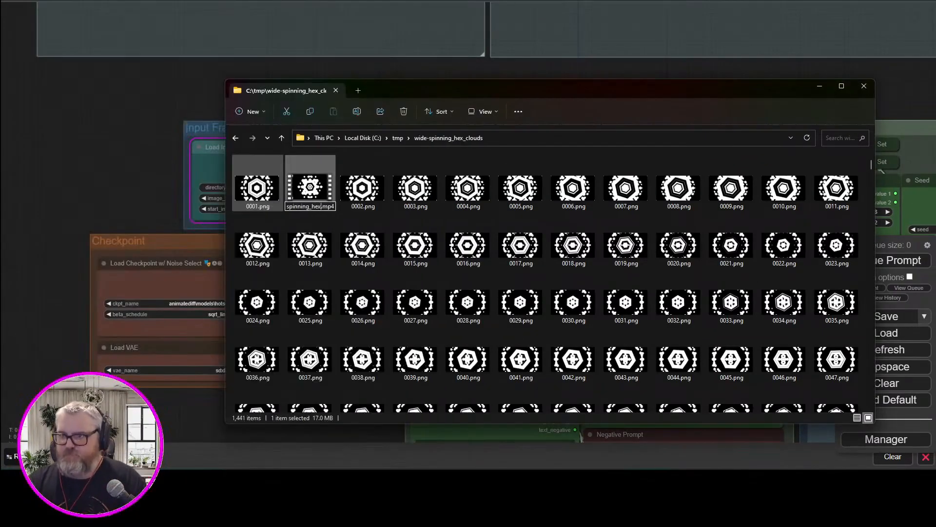
{"action": "key", "text": "alt+Up"}
{"action": "key", "text": "alt+F4"}
- Rerun the workflow, and reselect animatediff\models\hotshotxl_mm_v1.pth as the checkpoint in the Load Checkpoint w/ Noise Select node
{"action": "key", "text": "ctrl+Return"}
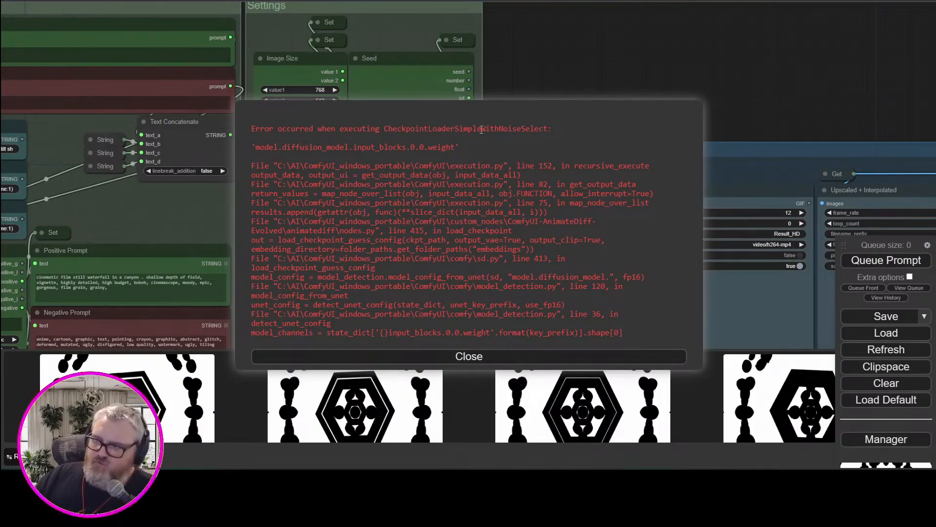
{"action": "left_click", "coordinate": [443, 356]}
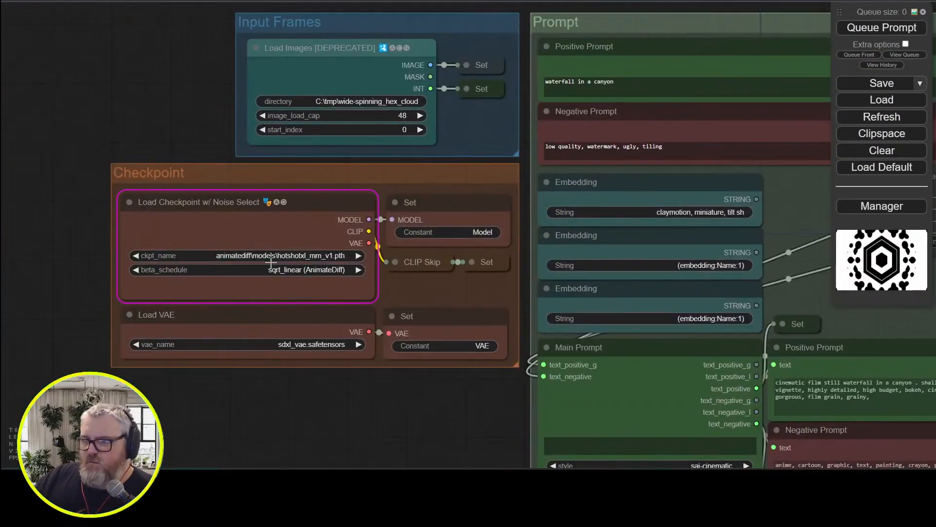
{"action": "left_click", "coordinate": [270, 259]}
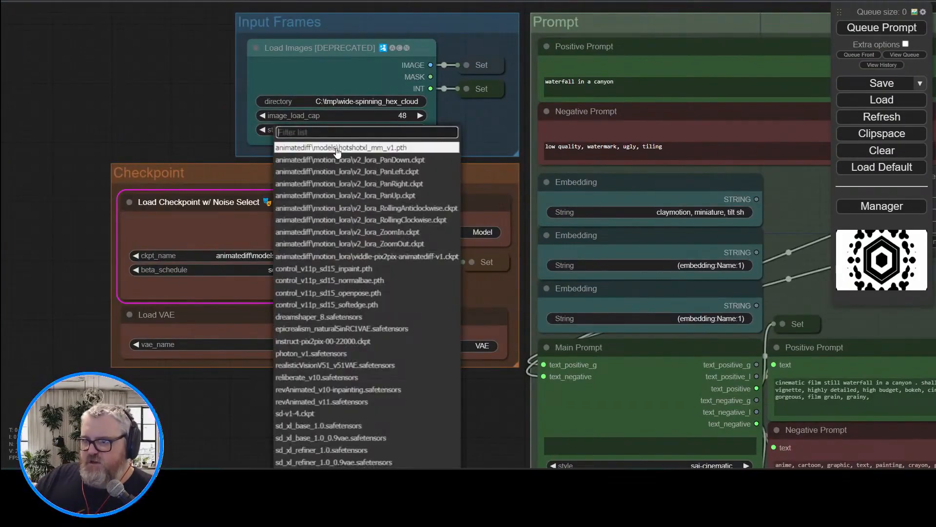
{"action": "left_click", "coordinate": [336, 149]}
- Check the hotshotxl_mm_v1.pth file in the C:\ai\models\animatediff\models folder, and return to the workflow
{"action": "key", "text": "super+r"}
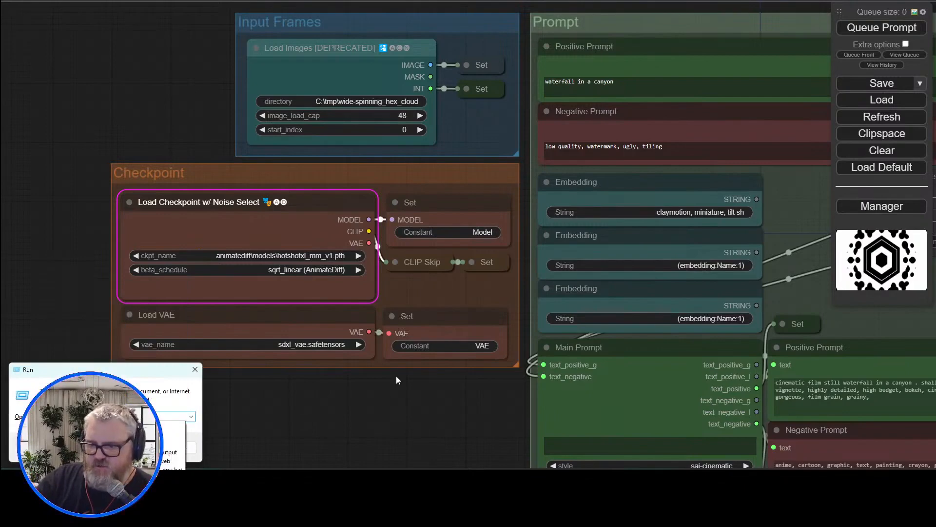
{"action": "type", "text": "\\models\\a"}
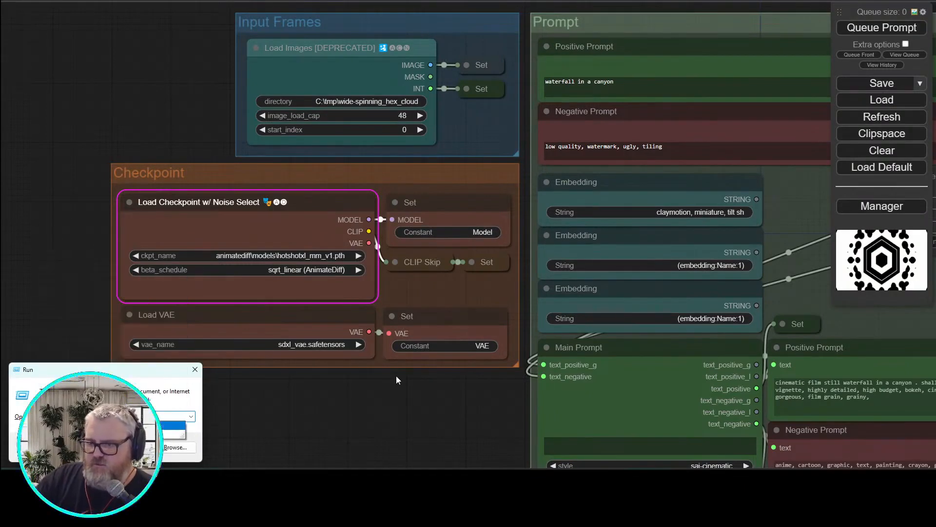
{"action": "key", "text": "Return"}
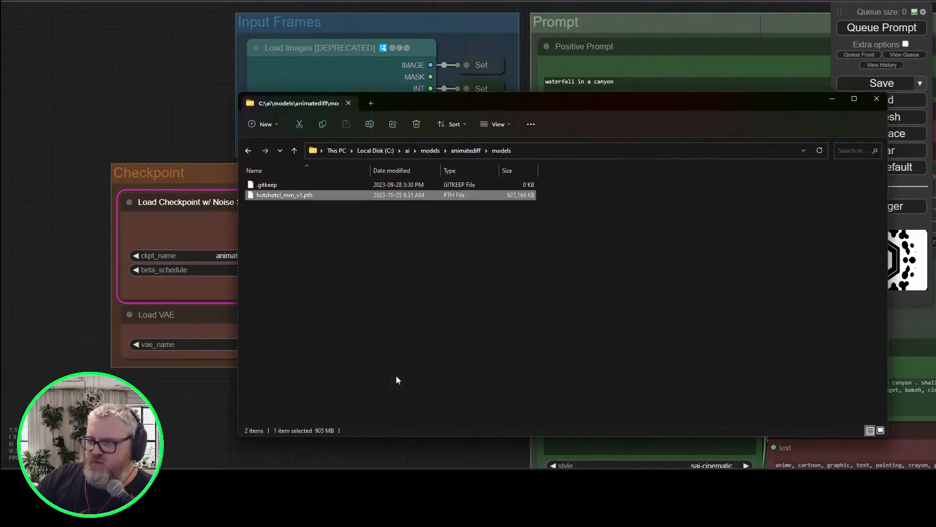
{"action": "left_click", "coordinate": [188, 213]}
- Review the checkpoint loader's beta_schedule options and queue the workflow once more
{"action": "left_click", "coordinate": [337, 269]}
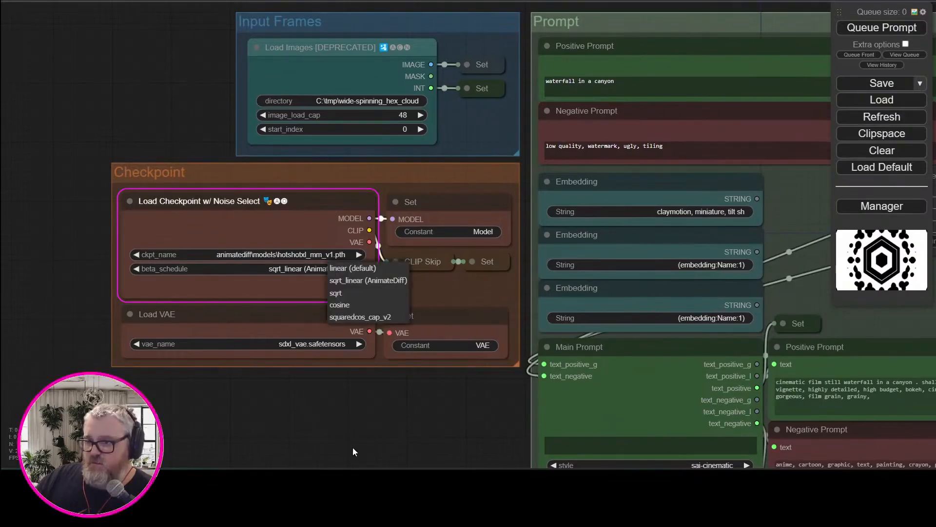
{"action": "left_click_drag", "start_coordinate": [352, 446], "coordinate": [164, 482]}
{"action": "left_click", "coordinate": [856, 28]}
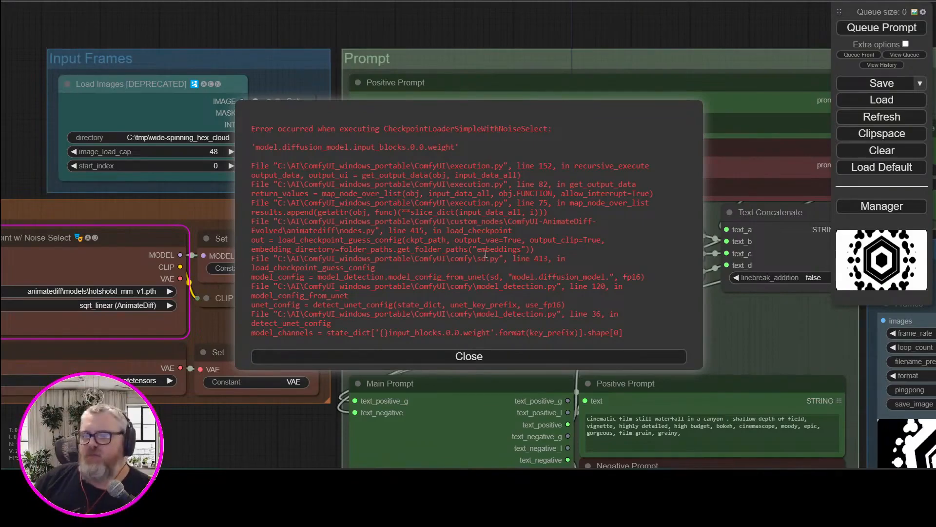
- Dismiss the execution error and look through the Vid 2 QR 2 Vid Discord thread for the workflow's required custom nodes
{"action": "left_click", "coordinate": [324, 356]}
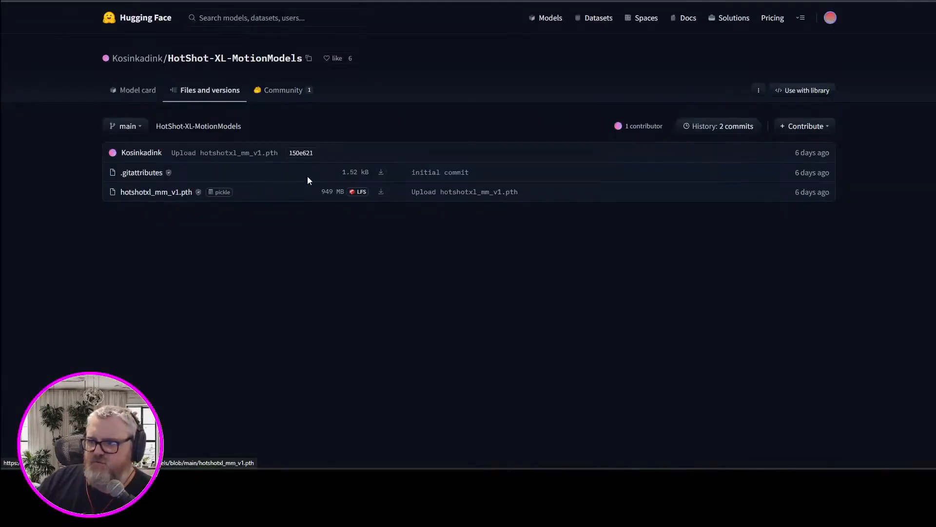
{"action": "mouse_move", "coordinate": [213, 492]}
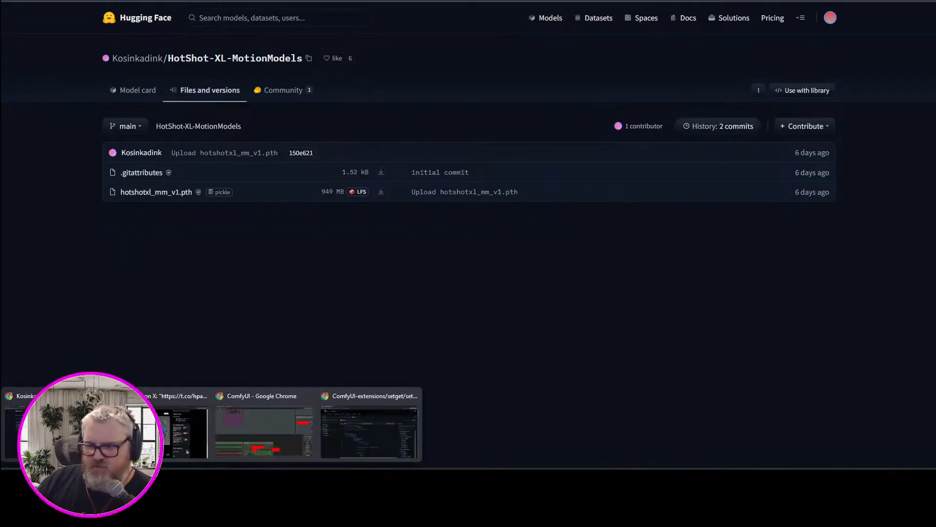
{"action": "left_click", "coordinate": [380, 425]}
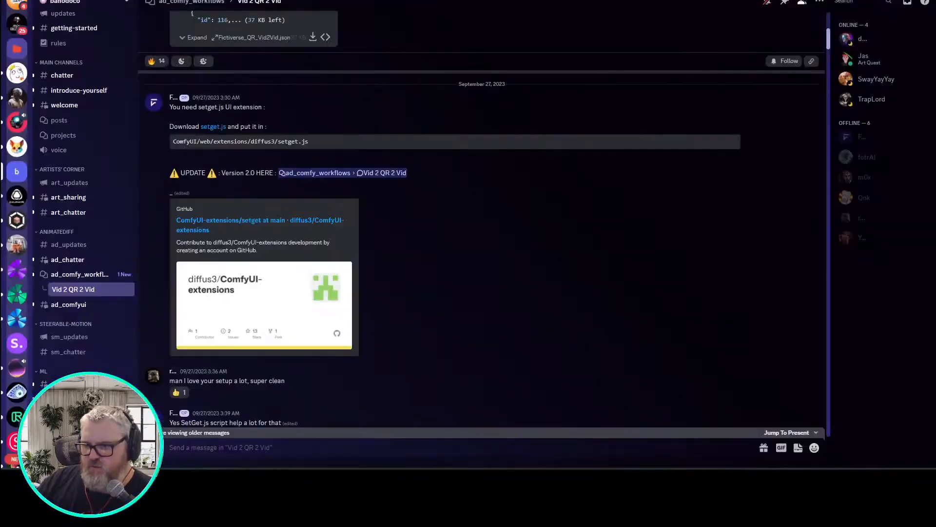
{"action": "scroll", "coordinate": [366, 253], "scroll_direction": "down", "scroll_amount": 15}
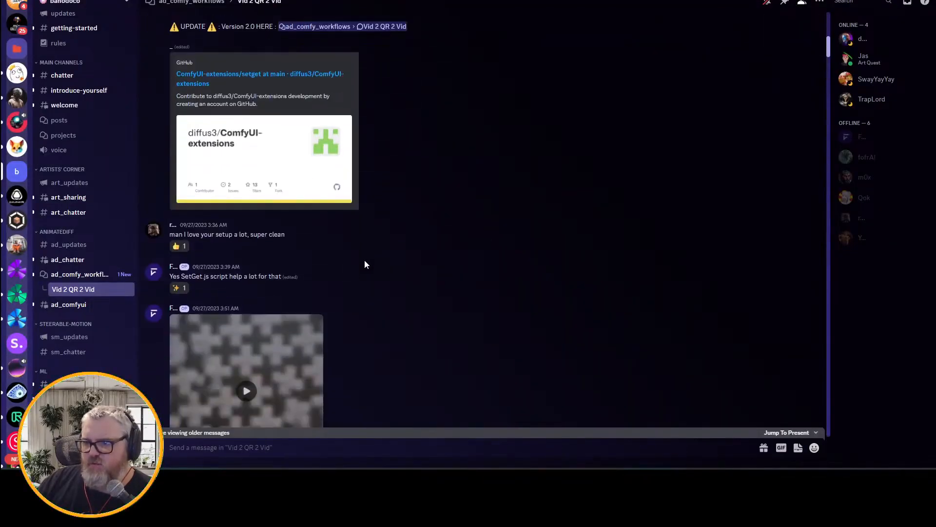
{"action": "scroll", "coordinate": [331, 291], "scroll_direction": "down", "scroll_amount": 20}
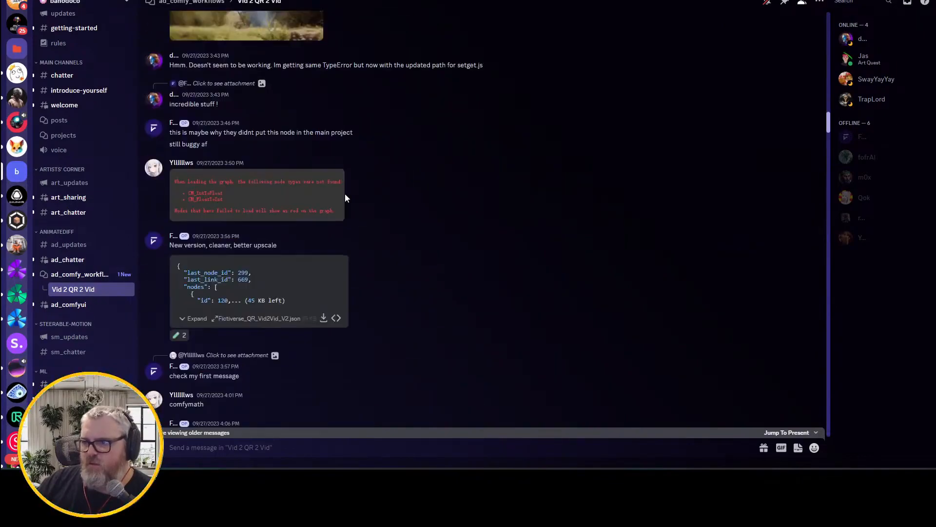
{"action": "scroll", "coordinate": [352, 201], "scroll_direction": "down", "scroll_amount": 20}
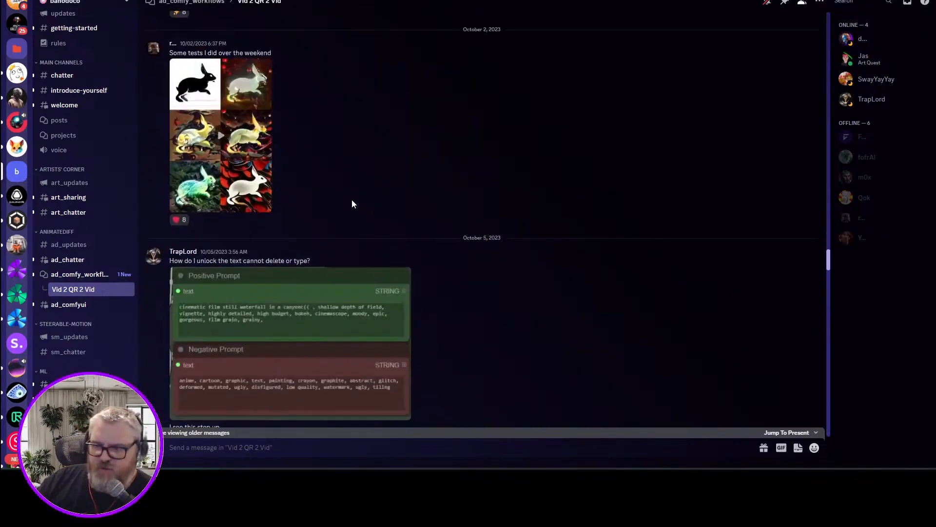
{"action": "scroll", "coordinate": [336, 193], "scroll_direction": "down", "scroll_amount": 20}
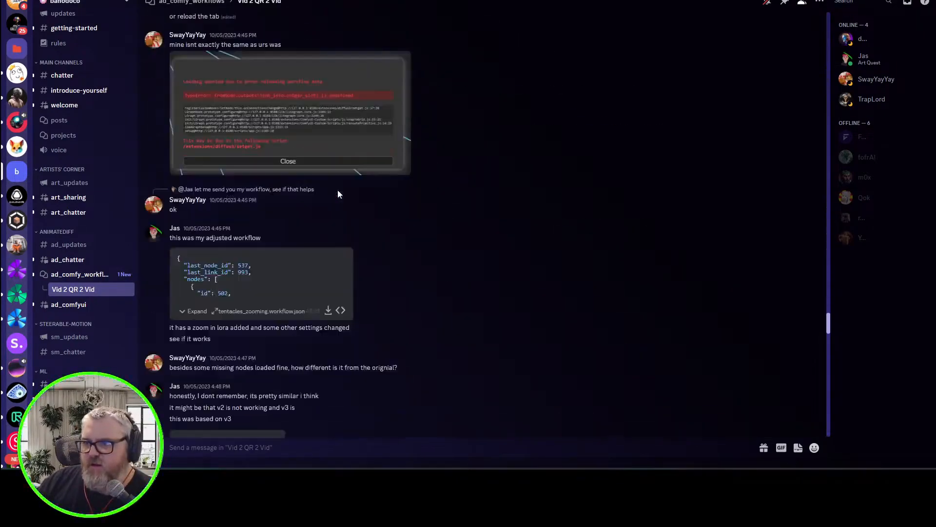
{"action": "scroll", "coordinate": [338, 315], "scroll_direction": "up", "scroll_amount": 10}
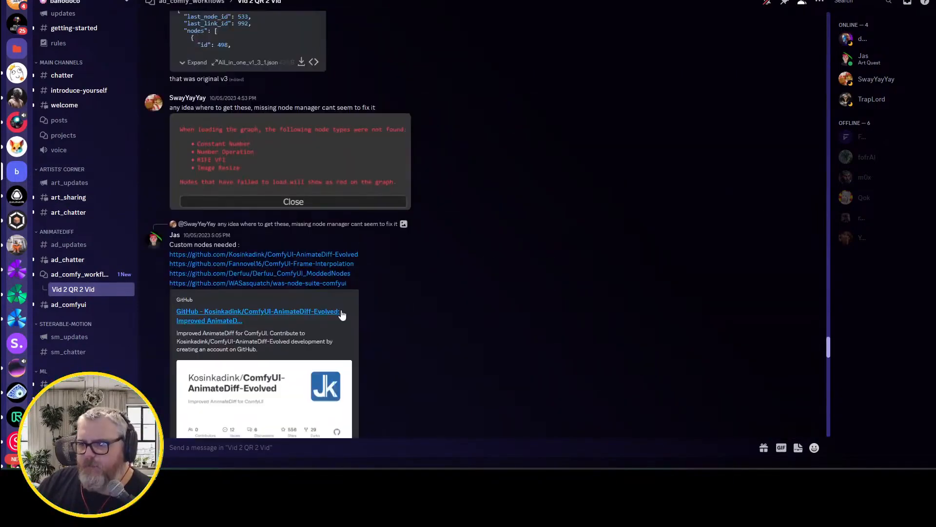
- Open the Derfuu_ComfyUI_ModdedNodes repository from the thread's custom node list, skim its README, and return to the ComfyUI workflow
{"action": "left_click", "coordinate": [338, 274]}
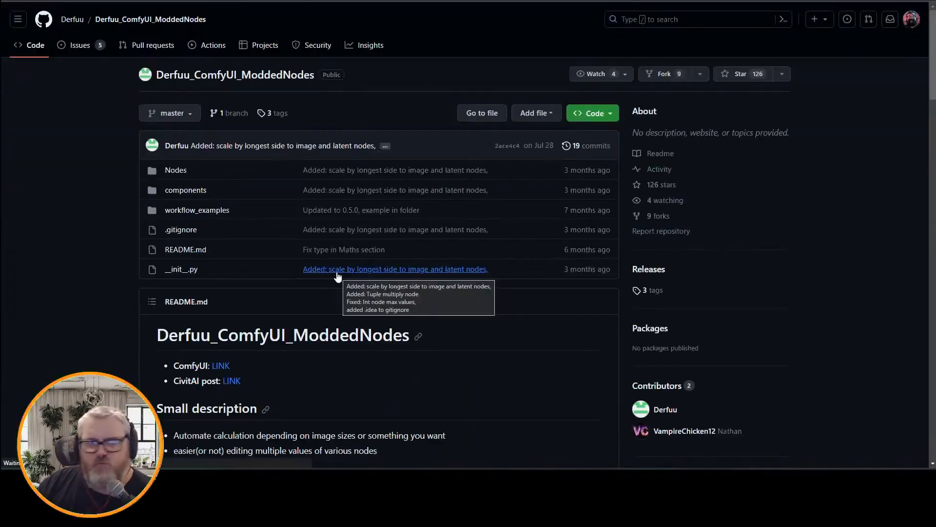
{"action": "scroll", "coordinate": [336, 277], "scroll_direction": "down", "scroll_amount": 15}
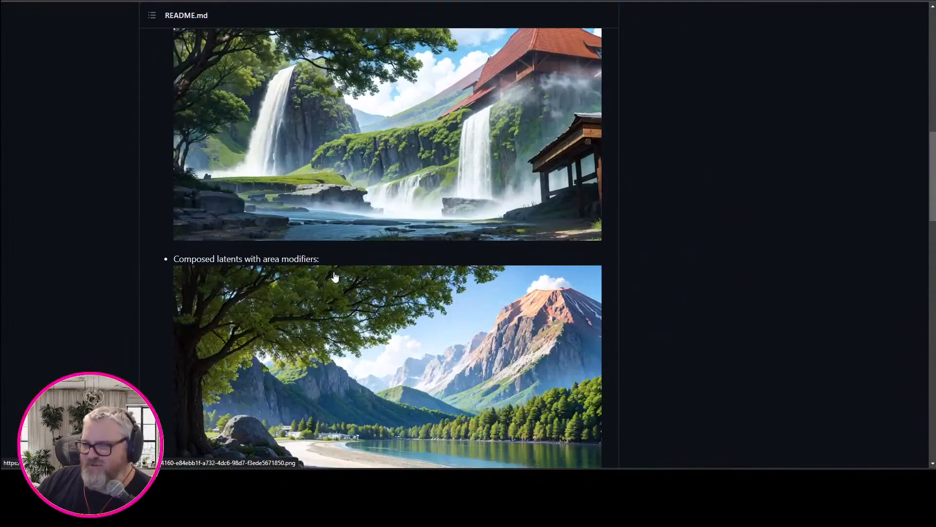
{"action": "scroll", "coordinate": [335, 277], "scroll_direction": "up", "scroll_amount": 1}
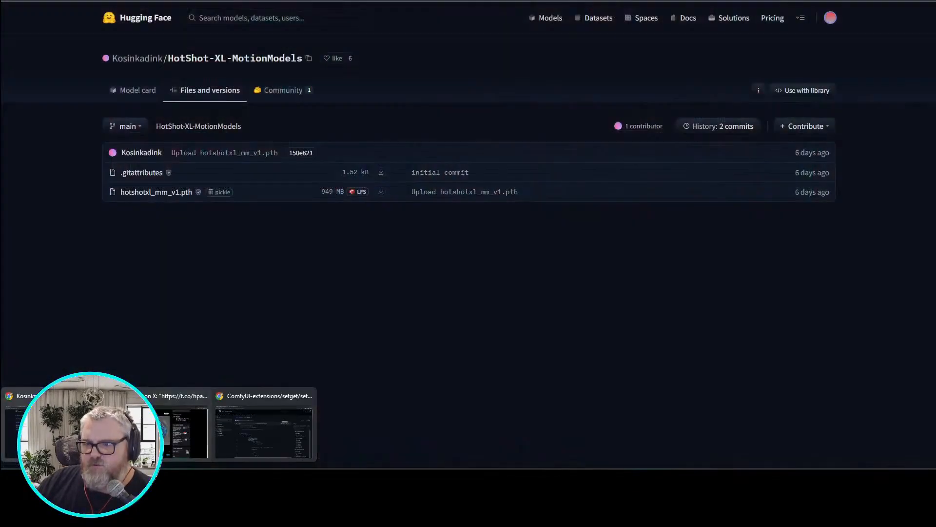
{"action": "left_click", "coordinate": [74, 432]}
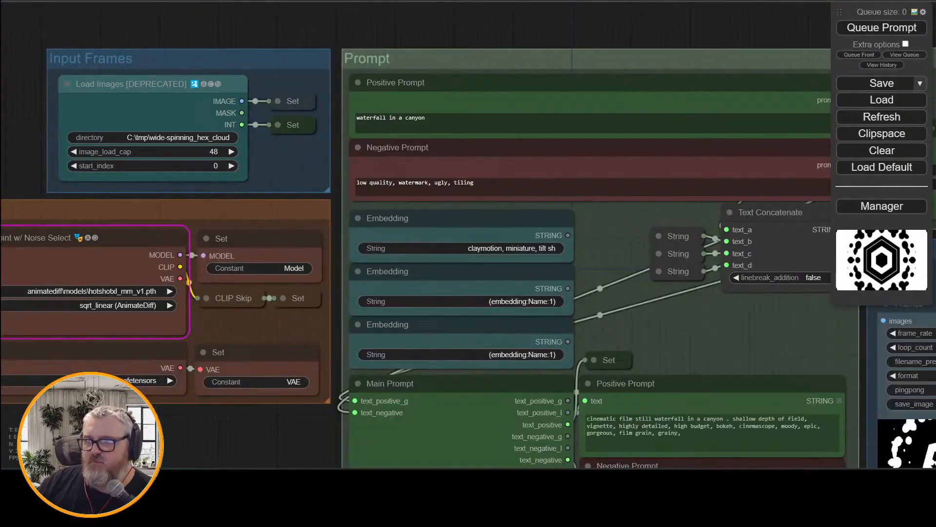
{"action": "right_click", "coordinate": [266, 2]}
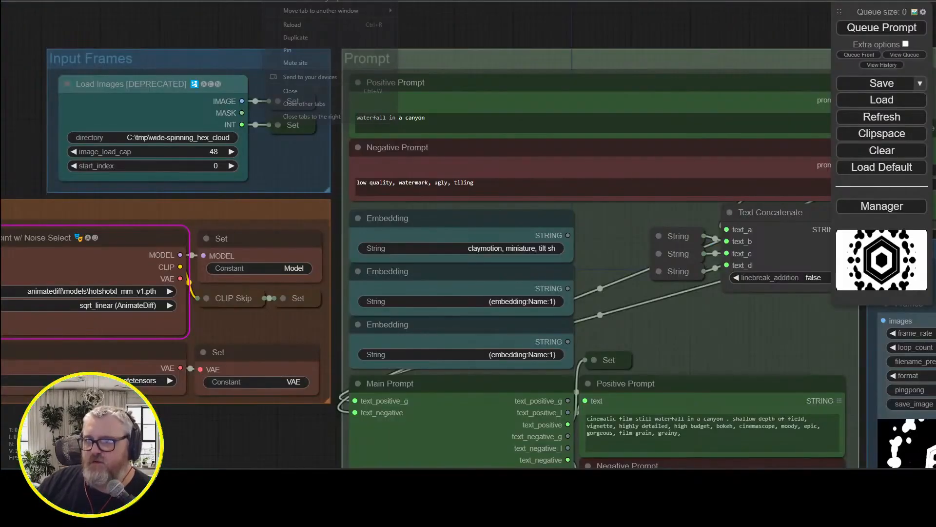
{"action": "left_click", "coordinate": [344, 98]}
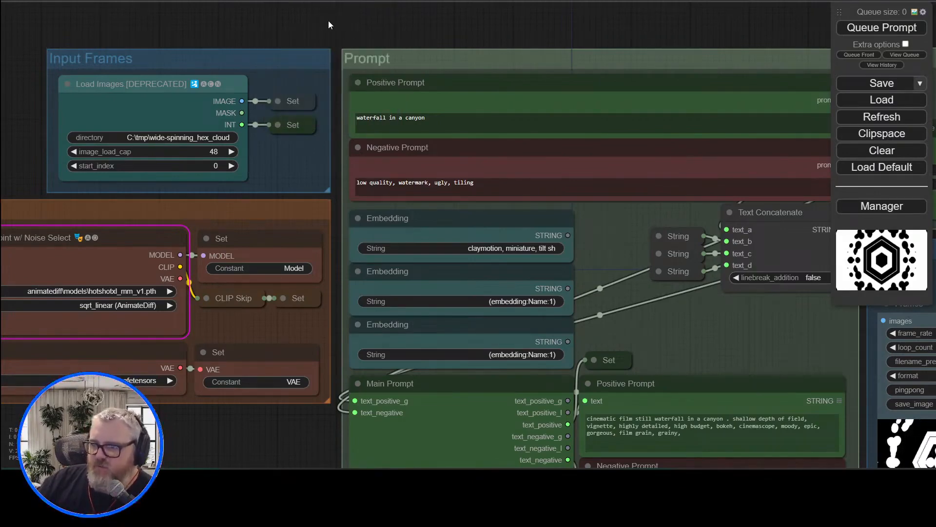
- Set the model_name of the AnimateDiff Loader in the Animate group to hotshotxl_mm_v1.pth
{"action": "left_click_drag", "start_coordinate": [41, 142], "coordinate": [274, 102]}
{"action": "left_click", "coordinate": [293, 248]}
{"action": "left_click", "coordinate": [197, 227]}
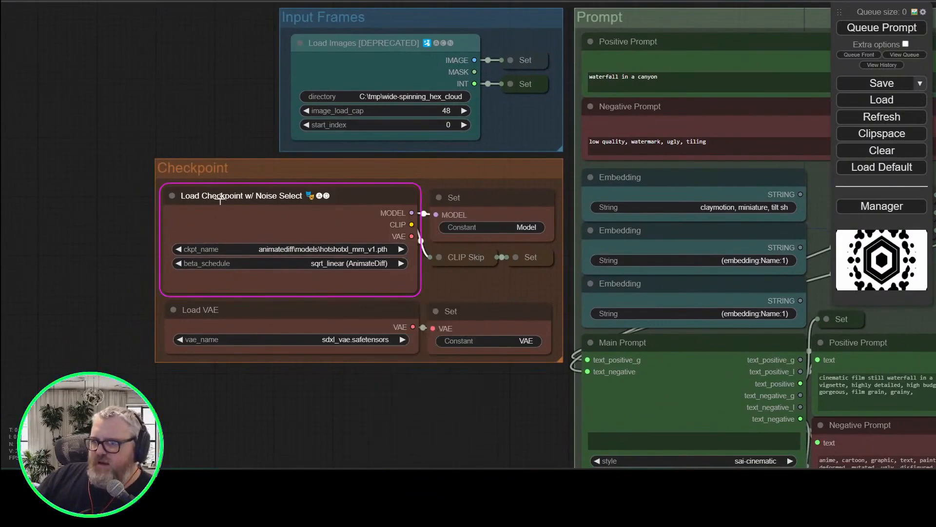
{"action": "mouse_move", "coordinate": [225, 196]}
{"action": "left_mouse_down"}
{"action": "mouse_move", "coordinate": [138, 196]}
{"action": "mouse_move", "coordinate": [223, 204]}
{"action": "left_mouse_up"}
{"action": "left_click_drag", "start_coordinate": [385, 374], "coordinate": [466, 465]}
{"action": "scroll", "coordinate": [215, 351], "scroll_direction": "down", "scroll_amount": 3}
{"action": "scroll", "coordinate": [247, 366], "scroll_direction": "down", "scroll_amount": 1}
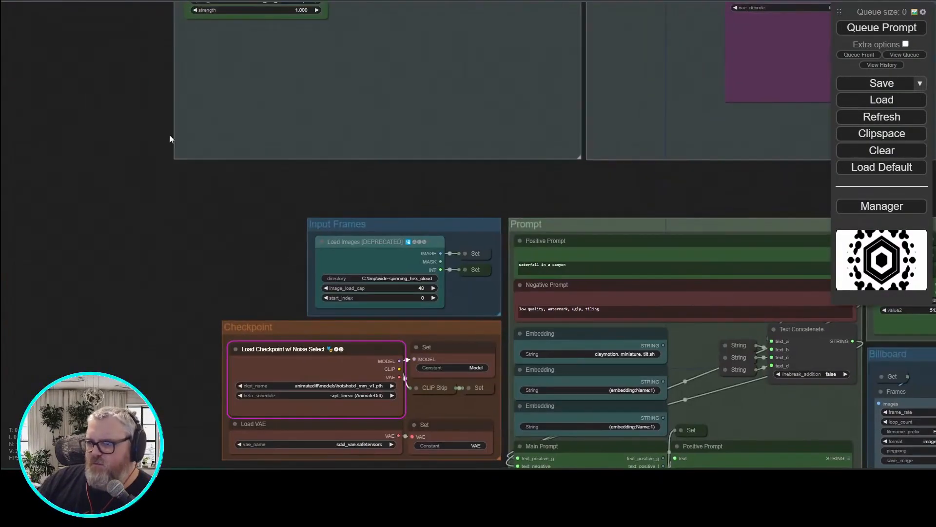
{"action": "left_click_drag", "start_coordinate": [168, 134], "coordinate": [174, 372]}
{"action": "left_click_drag", "start_coordinate": [132, 116], "coordinate": [90, 354]}
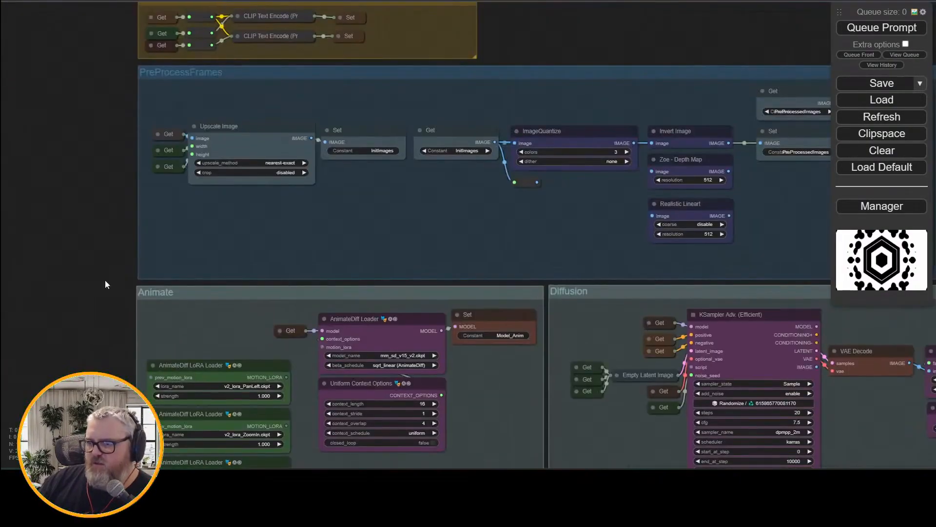
{"action": "left_click_drag", "start_coordinate": [104, 282], "coordinate": [59, 146]}
{"action": "left_click_drag", "start_coordinate": [288, 385], "coordinate": [317, 399]}
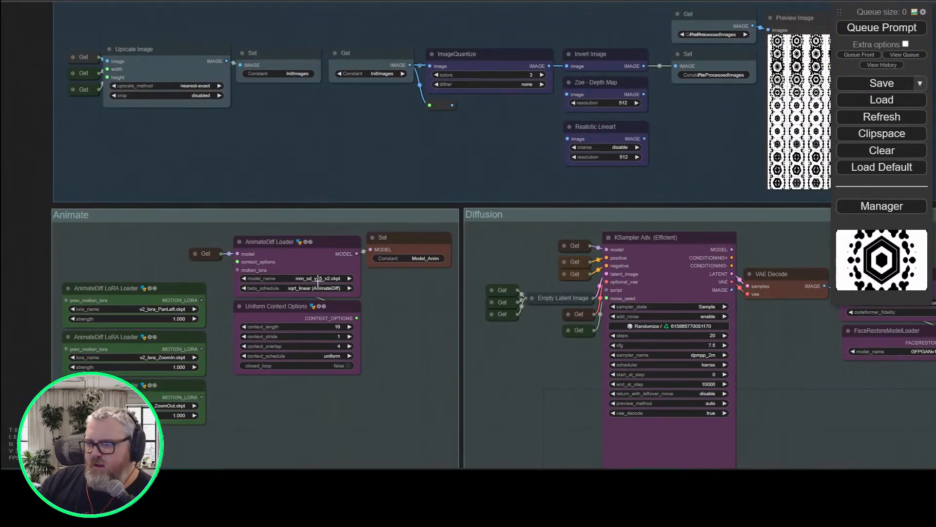
{"action": "left_click", "coordinate": [317, 279]}
- Choose sd_xl_base_1.0.safetensors as the ckpt_name in the Load Checkpoint w/ Noise Select node
{"action": "left_click_drag", "start_coordinate": [146, 458], "coordinate": [105, 230]}
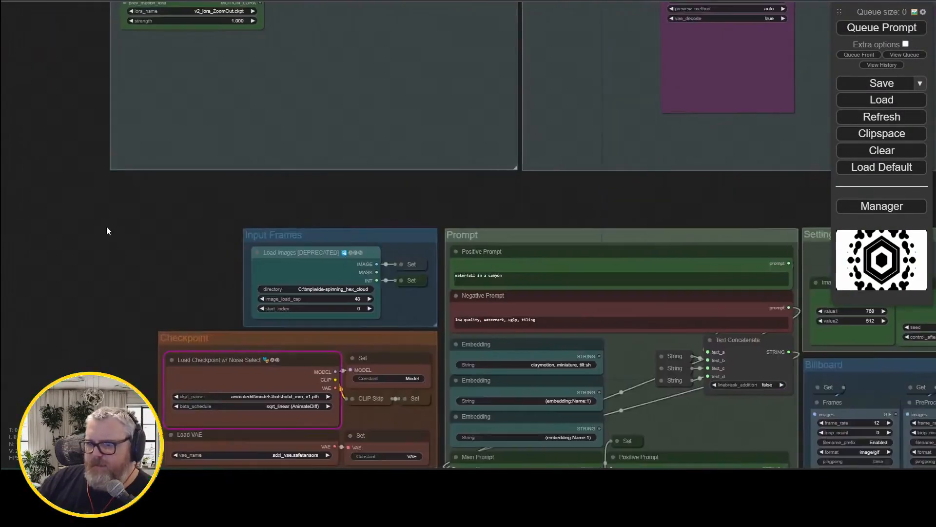
{"action": "scroll", "coordinate": [243, 292], "scroll_direction": "up", "scroll_amount": 3}
{"action": "left_click", "coordinate": [415, 322]}
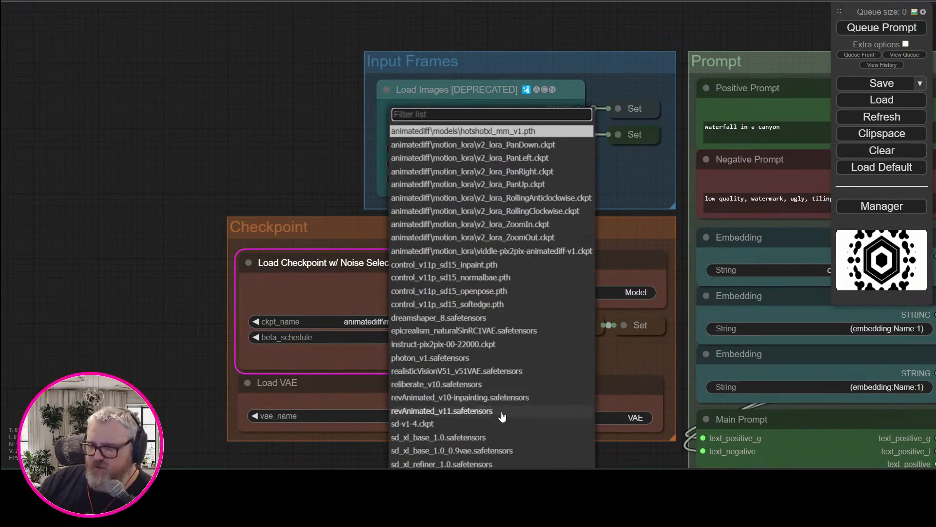
{"action": "scroll", "coordinate": [488, 442], "scroll_direction": "down", "scroll_amount": 2}
{"action": "scroll", "coordinate": [488, 442], "scroll_direction": "down", "scroll_amount": 1}
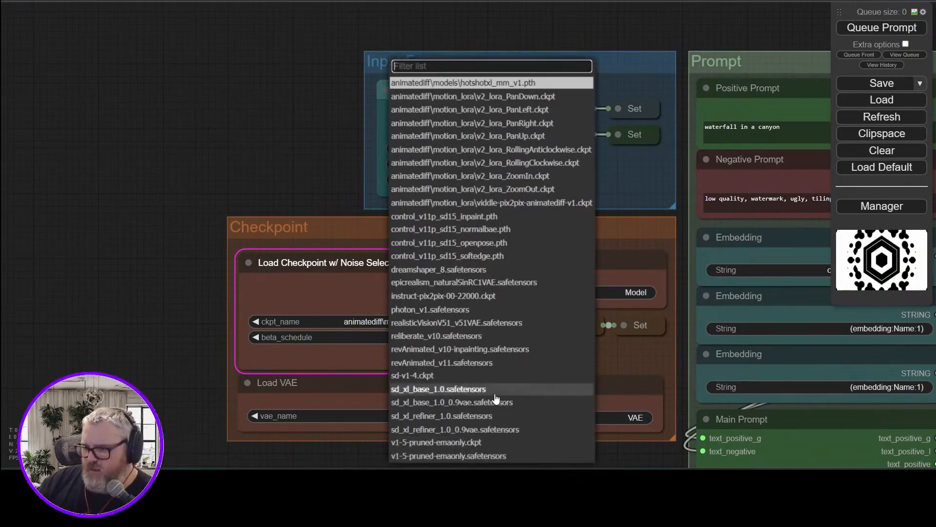
{"action": "left_click", "coordinate": [495, 392]}
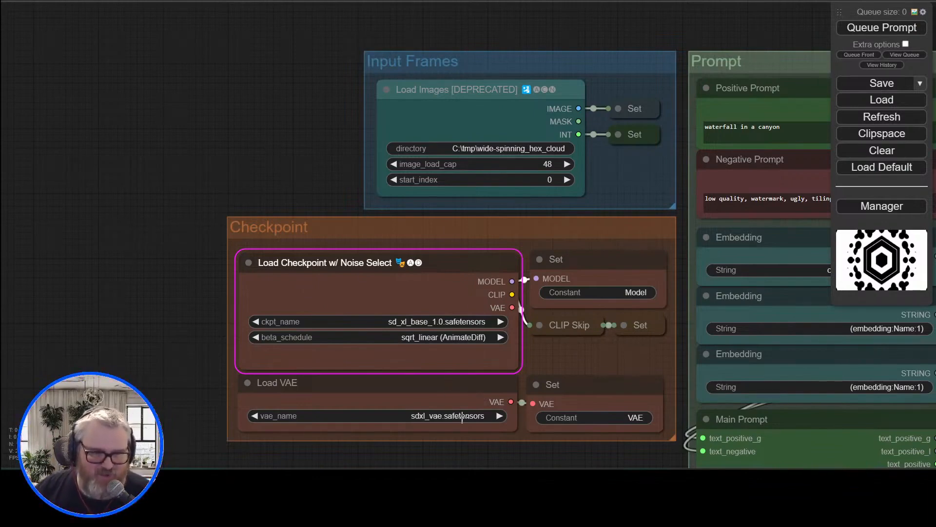
- Check the model selection in the AnimateDiff Loader and queue the workflow with the new checkpoint
{"action": "scroll", "coordinate": [146, 142], "scroll_direction": "right", "scroll_amount": 5}
{"action": "scroll", "coordinate": [146, 142], "scroll_direction": "down", "scroll_amount": 2}
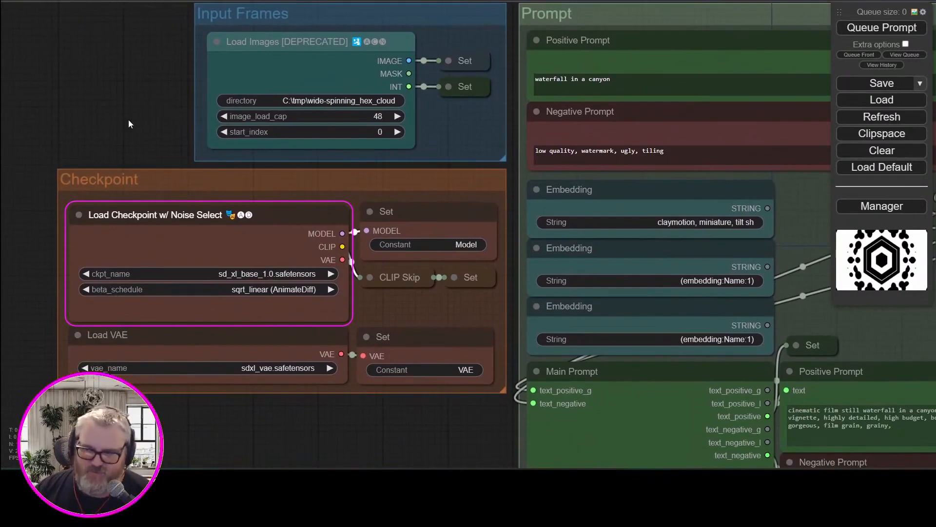
{"action": "scroll", "coordinate": [128, 124], "scroll_direction": "up", "scroll_amount": 15}
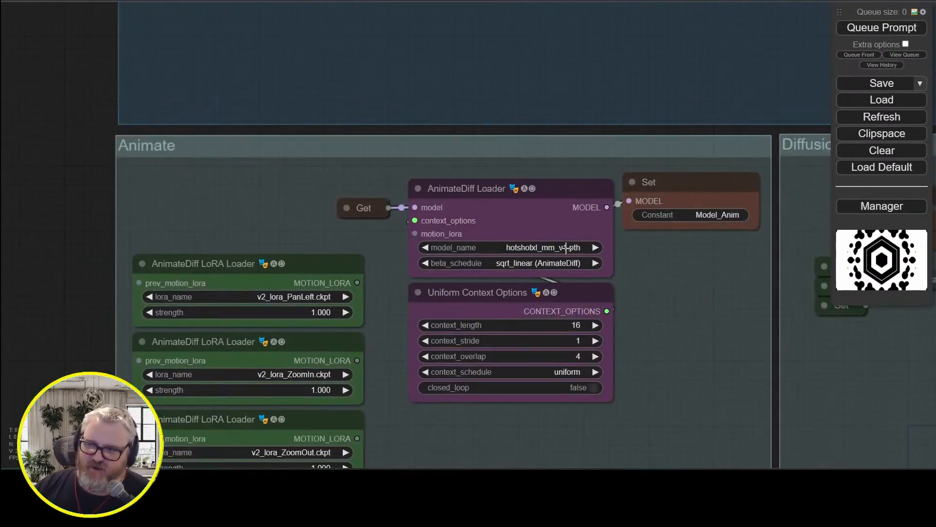
{"action": "left_click_drag", "start_coordinate": [221, 334], "coordinate": [222, 16]}
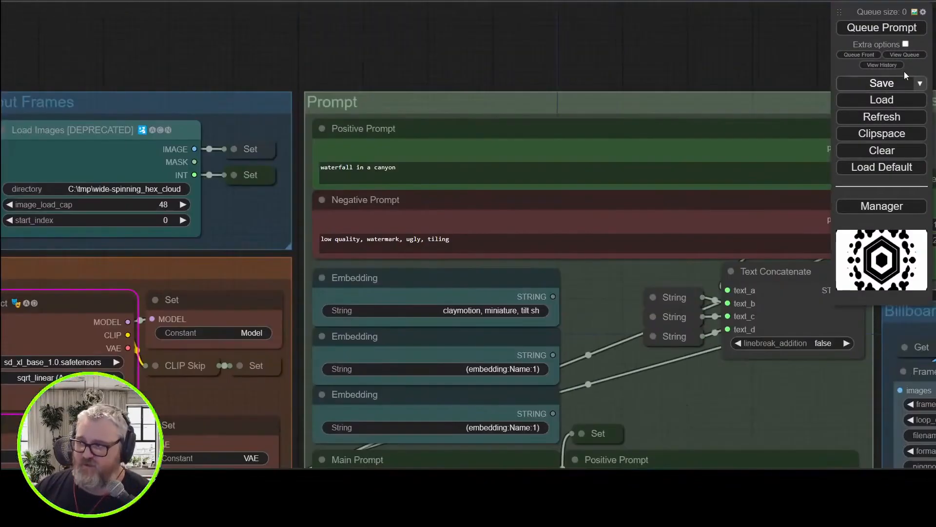
{"action": "left_click", "coordinate": [882, 28]}
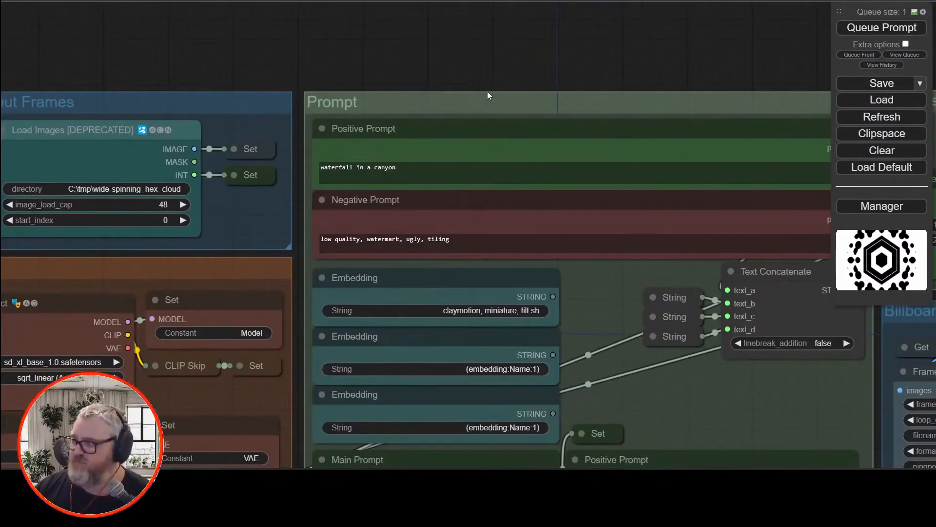
{"action": "scroll", "coordinate": [453, 98], "scroll_direction": "down", "scroll_amount": 3}
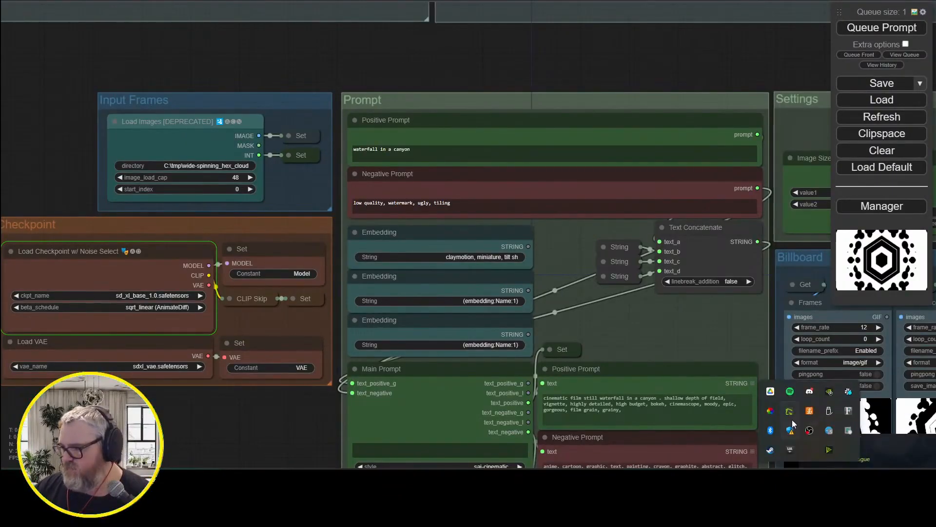
{"action": "left_click", "coordinate": [628, 39]}
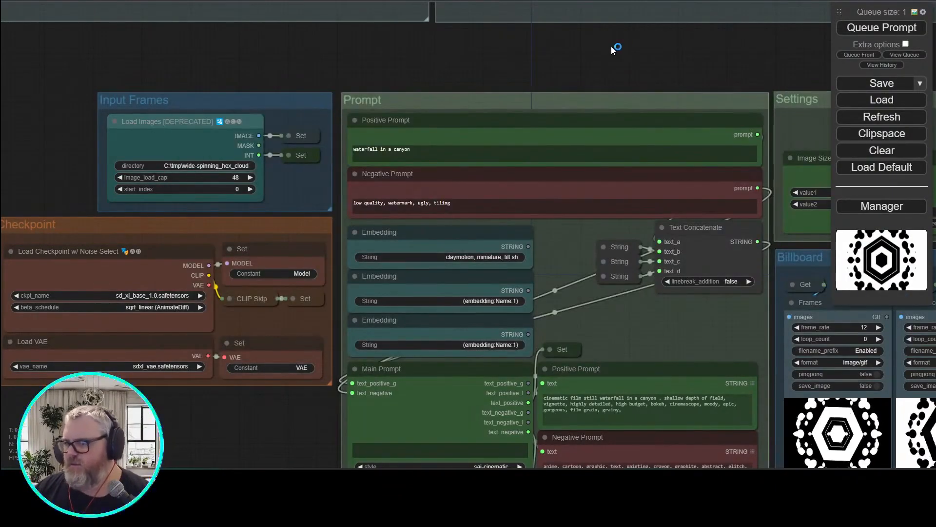
- Inspect the KSampler Adv. (Efficient) node's settings and live preview in the Diffusion group while the workflow runs
{"action": "scroll", "coordinate": [482, 69], "scroll_direction": "down", "scroll_amount": 10}
{"action": "scroll", "coordinate": [510, 270], "scroll_direction": "up", "scroll_amount": 6}
{"action": "key", "text": "alt+Tab"}
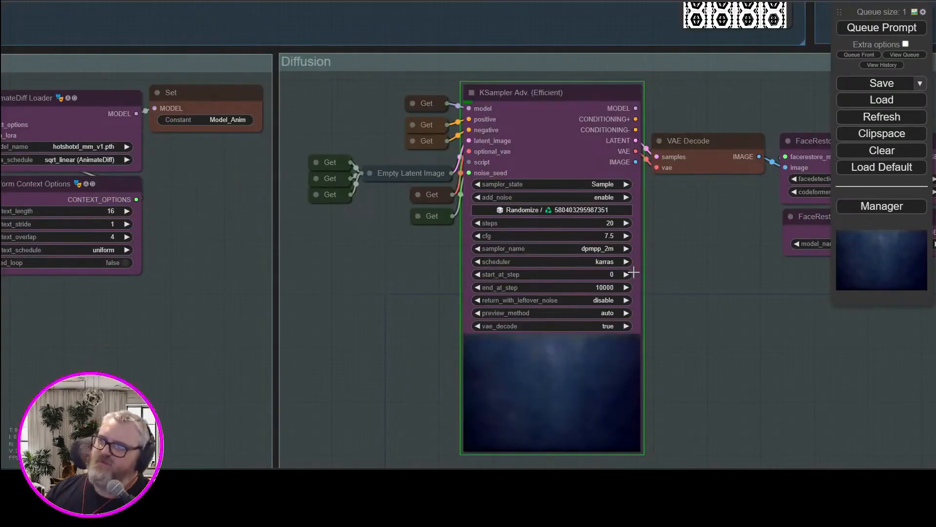
{"action": "scroll", "coordinate": [643, 343], "scroll_direction": "down", "scroll_amount": 4}
{"action": "scroll", "coordinate": [722, 312], "scroll_direction": "up", "scroll_amount": 6}
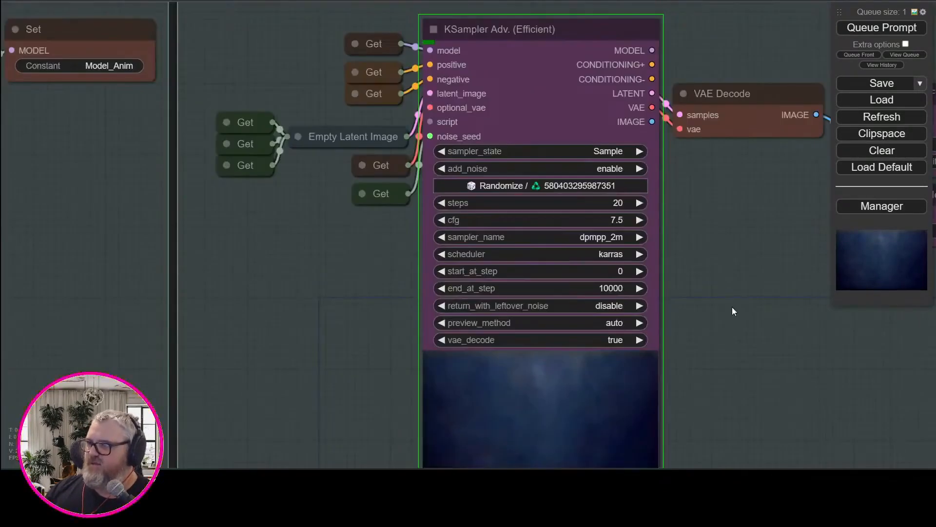
{"action": "scroll", "coordinate": [526, 379], "scroll_direction": "down", "scroll_amount": 3}
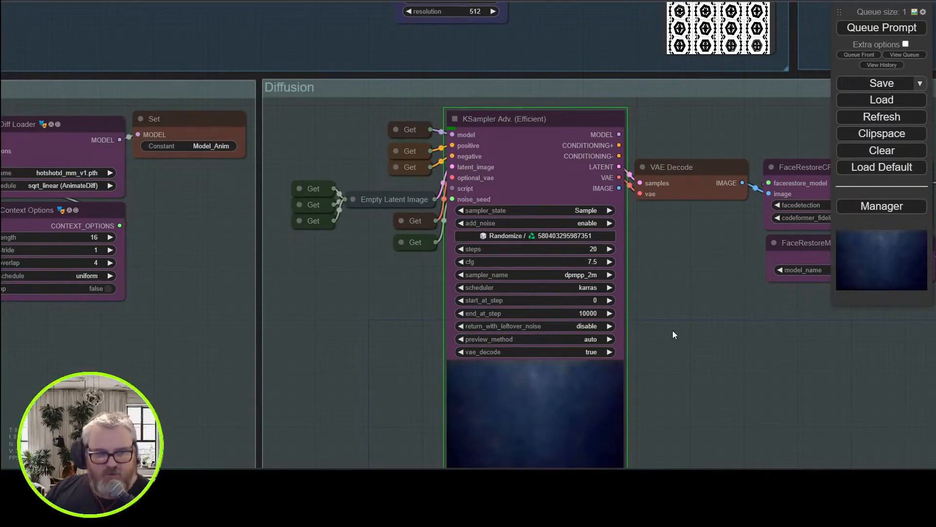
- Look over the Animate, ControlNet, Upscale and Interpolation groups, and return to the sampler's preview image
{"action": "scroll", "coordinate": [657, 325], "scroll_direction": "down", "scroll_amount": 3}
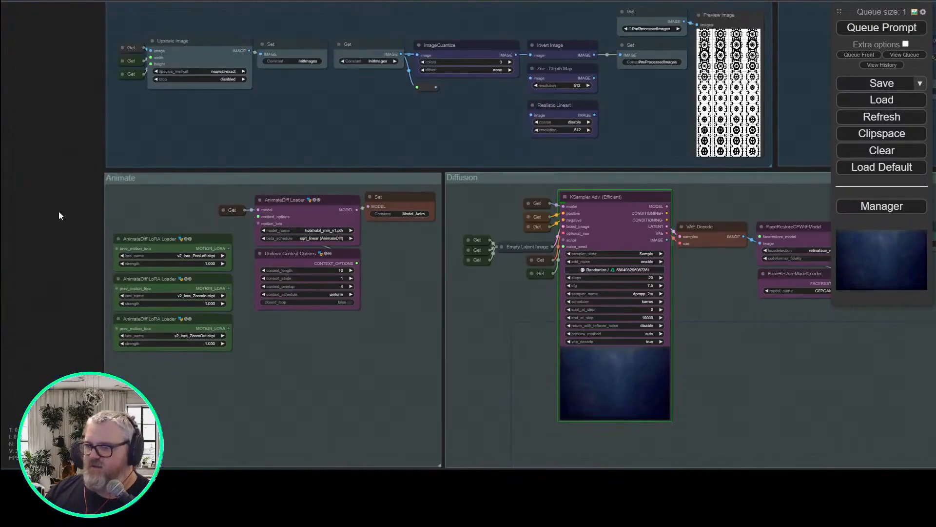
{"action": "left_click_drag", "start_coordinate": [59, 208], "coordinate": [25, 328]}
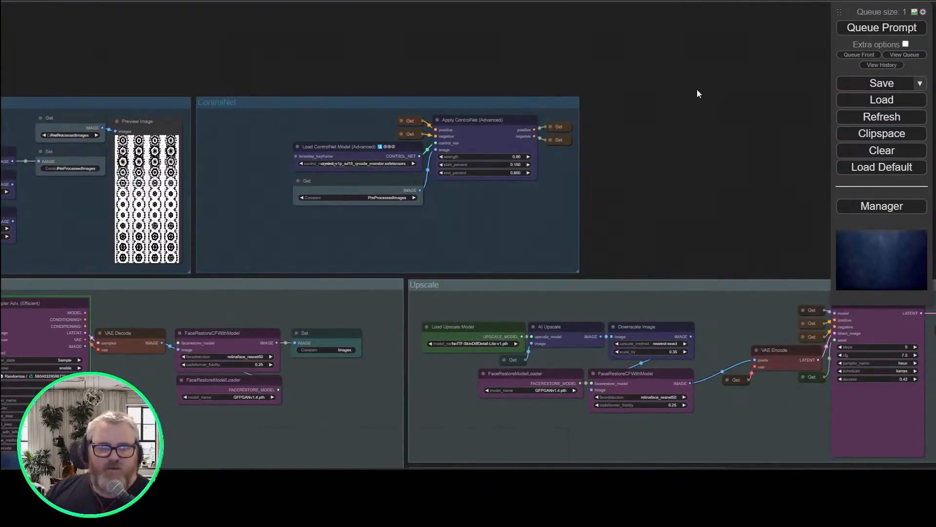
{"action": "scroll", "coordinate": [681, 101], "scroll_direction": "down", "scroll_amount": 5}
{"action": "scroll", "coordinate": [408, 405], "scroll_direction": "left", "scroll_amount": 5}
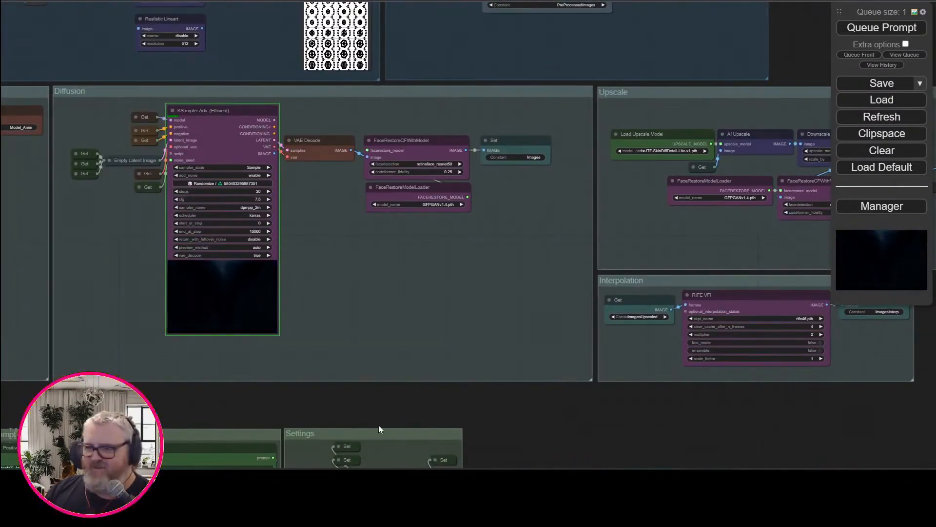
{"action": "scroll", "coordinate": [379, 425], "scroll_direction": "up", "scroll_amount": 3}
{"action": "scroll", "coordinate": [326, 373], "scroll_direction": "left", "scroll_amount": 5}
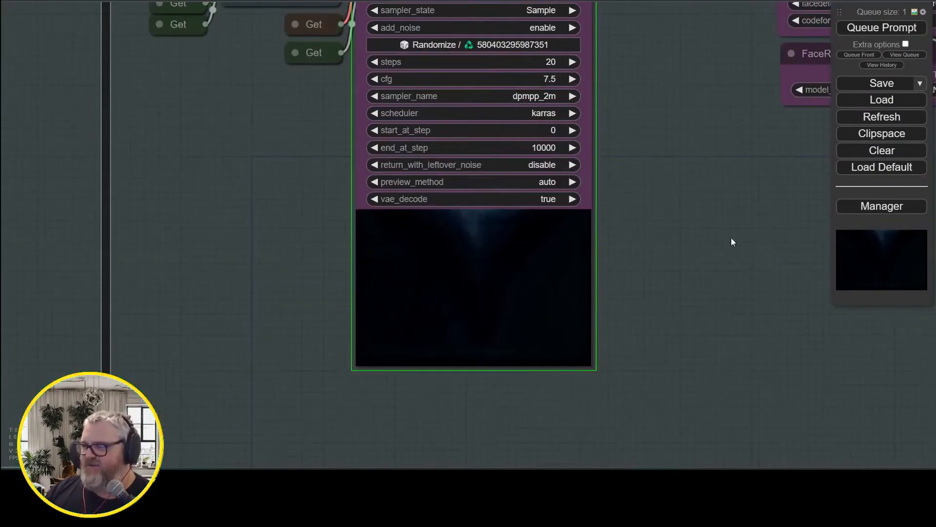
- Look over the Prompt, Settings, Input Frames and Checkpoint groups while the workflow runs
{"action": "scroll", "coordinate": [735, 227], "scroll_direction": "down", "scroll_amount": 3}
{"action": "scroll", "coordinate": [585, 268], "scroll_direction": "right", "scroll_amount": 5}
{"action": "scroll", "coordinate": [585, 269], "scroll_direction": "up", "scroll_amount": 3}
{"action": "scroll", "coordinate": [593, 154], "scroll_direction": "left", "scroll_amount": 3}
{"action": "scroll", "coordinate": [593, 154], "scroll_direction": "down", "scroll_amount": 3}
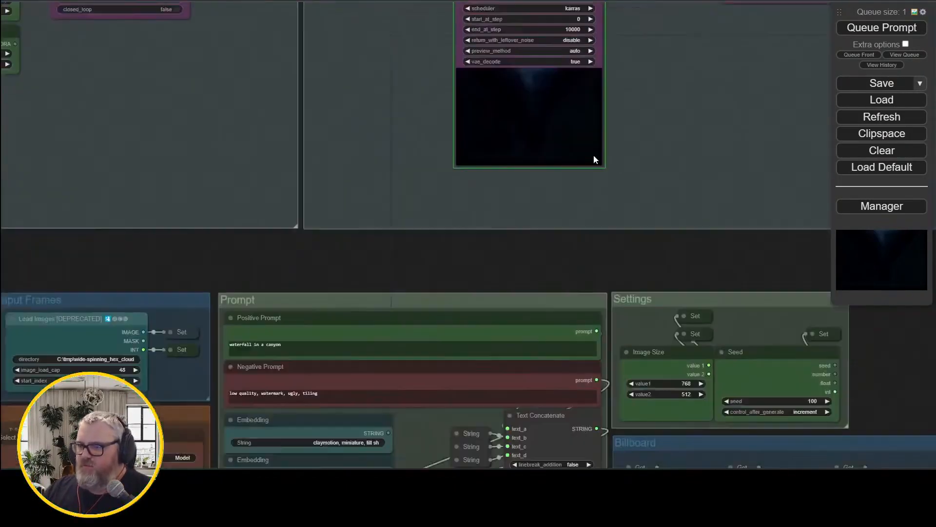
{"action": "scroll", "coordinate": [615, 119], "scroll_direction": "up", "scroll_amount": 3}
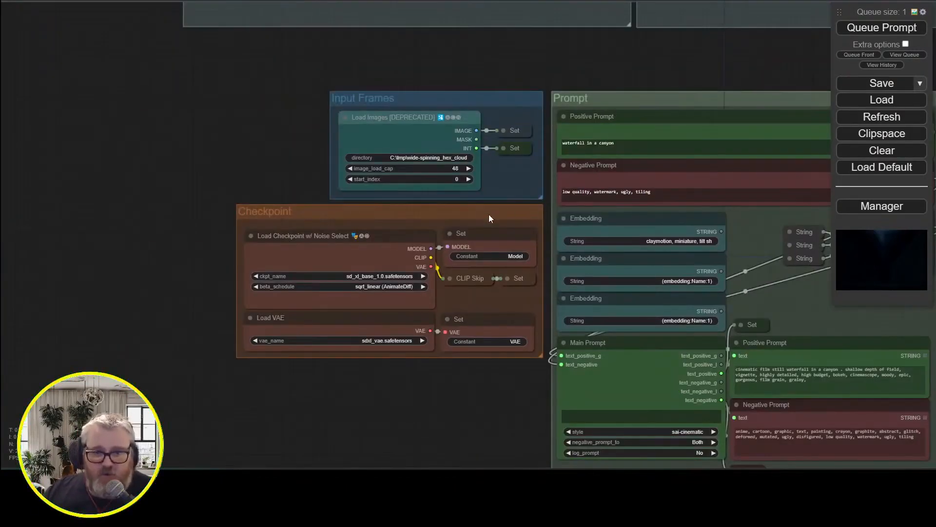
{"action": "scroll", "coordinate": [189, 321], "scroll_direction": "right", "scroll_amount": 3}
{"action": "scroll", "coordinate": [189, 321], "scroll_direction": "up", "scroll_amount": 10}
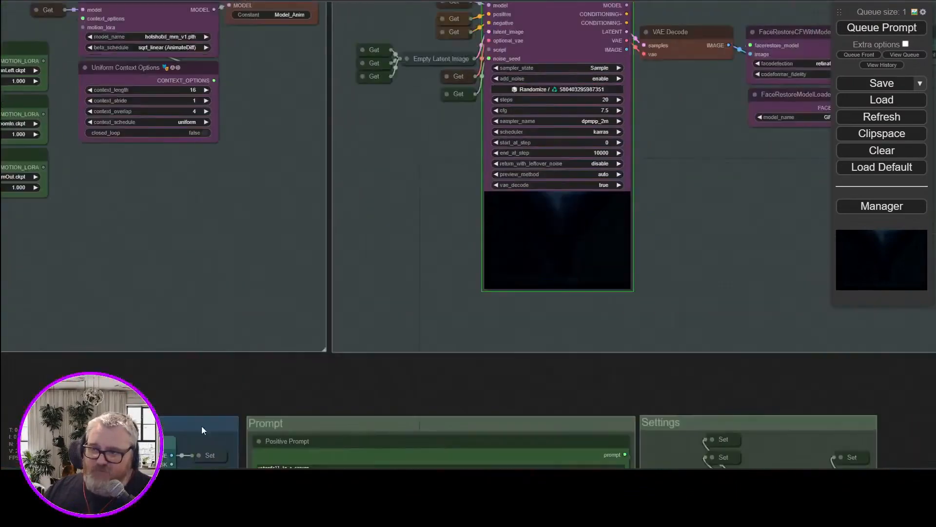
- Examine the preprocessing nodes and the ControlNet group's model and strength settings, and return to the Diffusion group
{"action": "scroll", "coordinate": [352, 239], "scroll_direction": "up", "scroll_amount": 10}
{"action": "scroll", "coordinate": [295, 363], "scroll_direction": "right", "scroll_amount": 3}
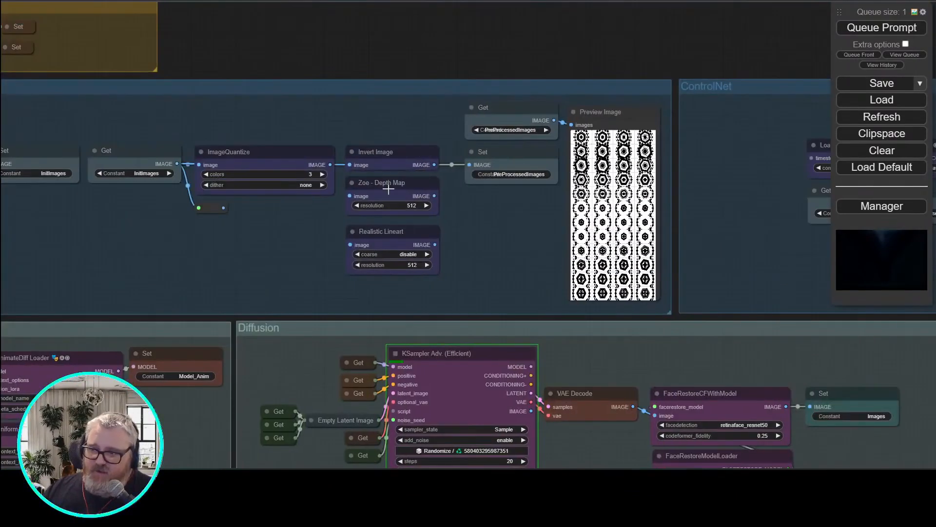
{"action": "scroll", "coordinate": [445, 289], "scroll_direction": "up", "scroll_amount": 3}
{"action": "scroll", "coordinate": [446, 288], "scroll_direction": "right", "scroll_amount": 10}
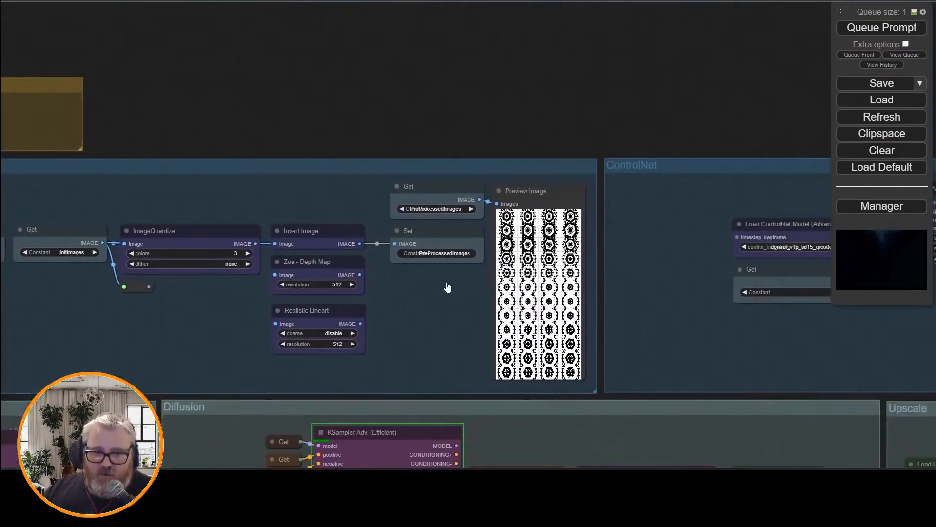
{"action": "scroll", "coordinate": [582, 253], "scroll_direction": "right", "scroll_amount": 10}
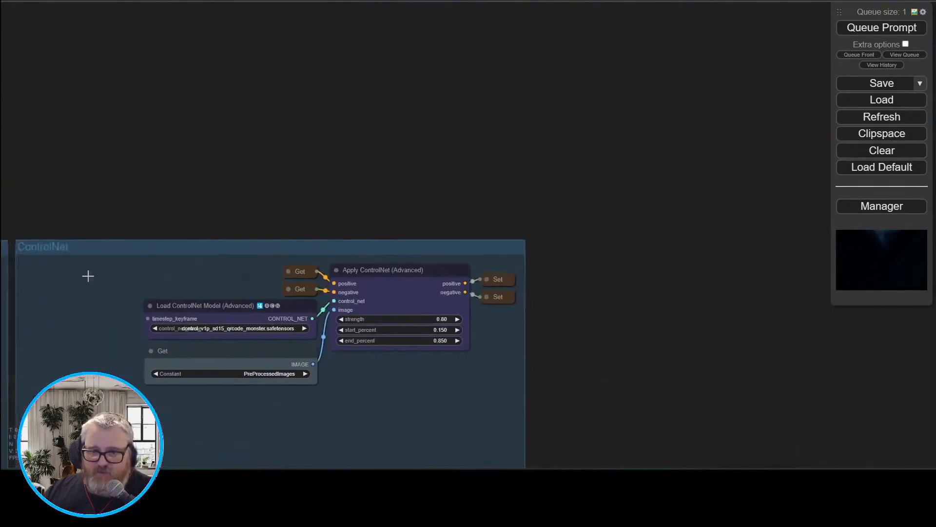
{"action": "scroll", "coordinate": [88, 274], "scroll_direction": "down", "scroll_amount": 5}
{"action": "scroll", "coordinate": [347, 122], "scroll_direction": "left", "scroll_amount": 8}
{"action": "scroll", "coordinate": [425, 227], "scroll_direction": "left", "scroll_amount": 10}
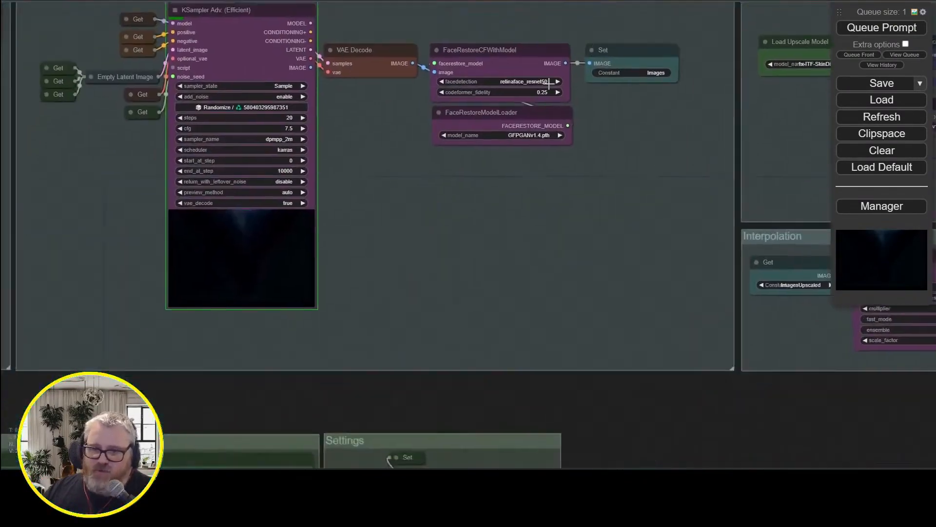
{"action": "scroll", "coordinate": [151, 301], "scroll_direction": "left", "scroll_amount": 8}
{"action": "scroll", "coordinate": [500, 138], "scroll_direction": "down", "scroll_amount": 8}
{"action": "scroll", "coordinate": [280, 189], "scroll_direction": "right", "scroll_amount": 10}
{"action": "scroll", "coordinate": [279, 189], "scroll_direction": "up", "scroll_amount": 4}
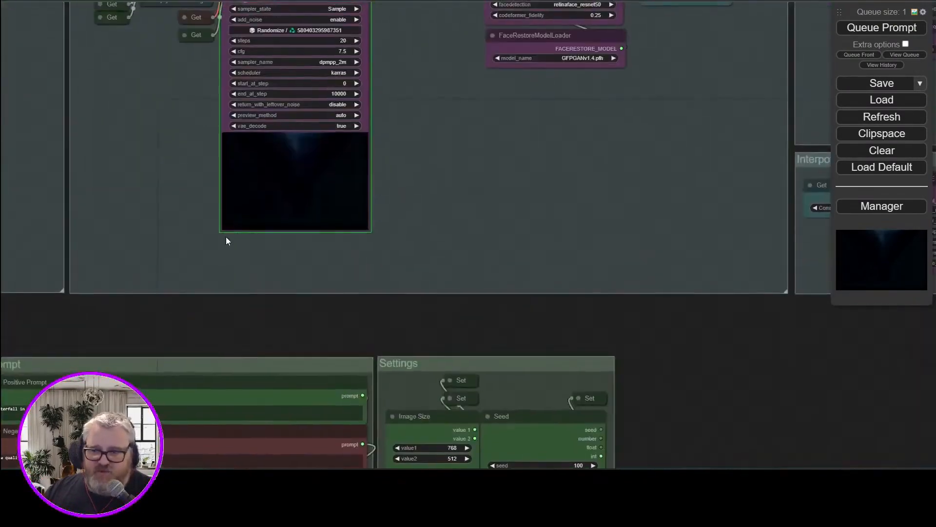
{"action": "right_click", "coordinate": [157, 325]}
{"action": "scroll", "coordinate": [263, 337], "scroll_direction": "left", "scroll_amount": 4}
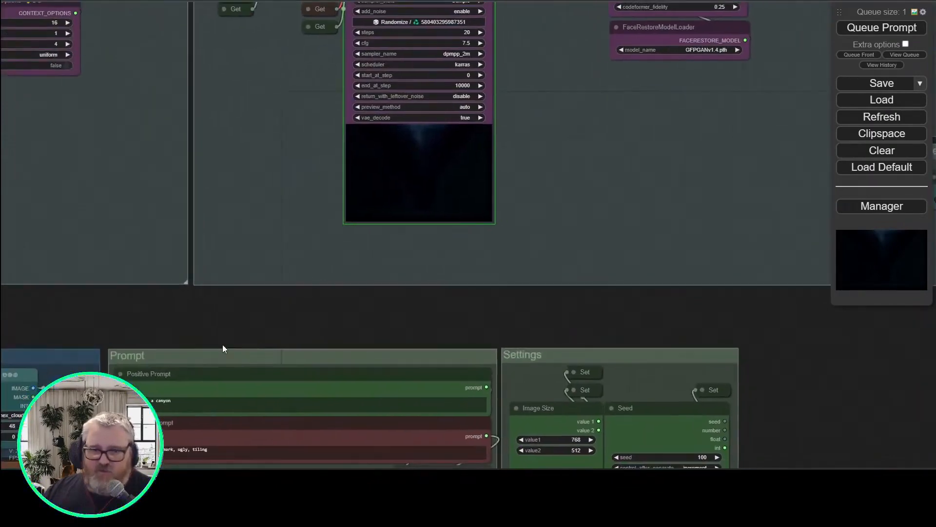
{"action": "scroll", "coordinate": [272, 344], "scroll_direction": "right", "scroll_amount": 6}
{"action": "scroll", "coordinate": [271, 345], "scroll_direction": "up", "scroll_amount": 3}
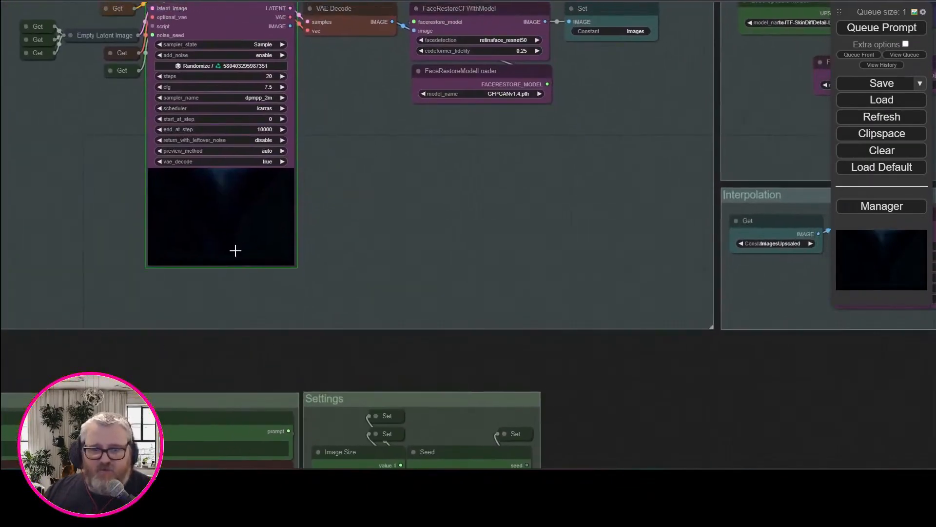
{"action": "scroll", "coordinate": [603, 207], "scroll_direction": "left", "scroll_amount": 10}
{"action": "scroll", "coordinate": [604, 207], "scroll_direction": "down", "scroll_amount": 4}
{"action": "scroll", "coordinate": [341, 287], "scroll_direction": "right", "scroll_amount": 6}
{"action": "scroll", "coordinate": [340, 286], "scroll_direction": "up", "scroll_amount": 2}
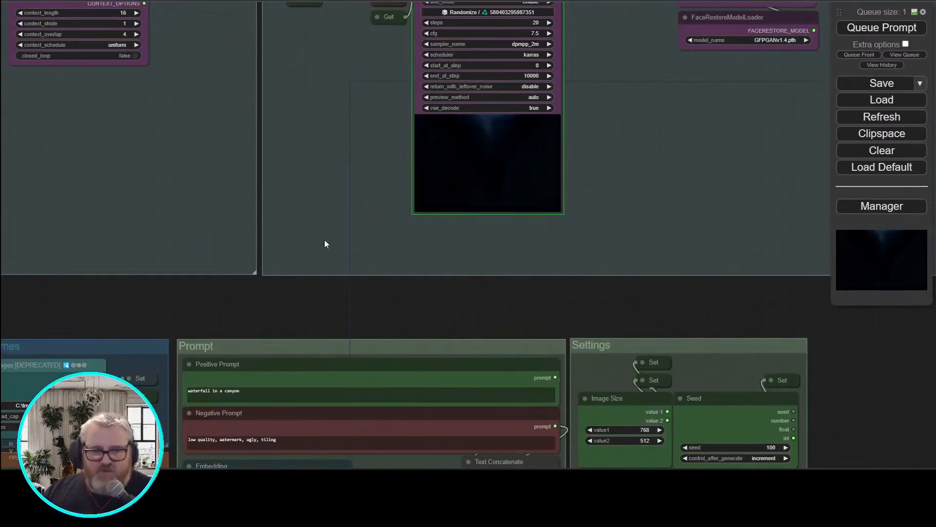
- Review the prompts, embeddings, image size and seed settings, and the RIFE VFI interpolation settings
{"action": "scroll", "coordinate": [262, 332], "scroll_direction": "down", "scroll_amount": 10}
{"action": "scroll", "coordinate": [505, 52], "scroll_direction": "left", "scroll_amount": 7}
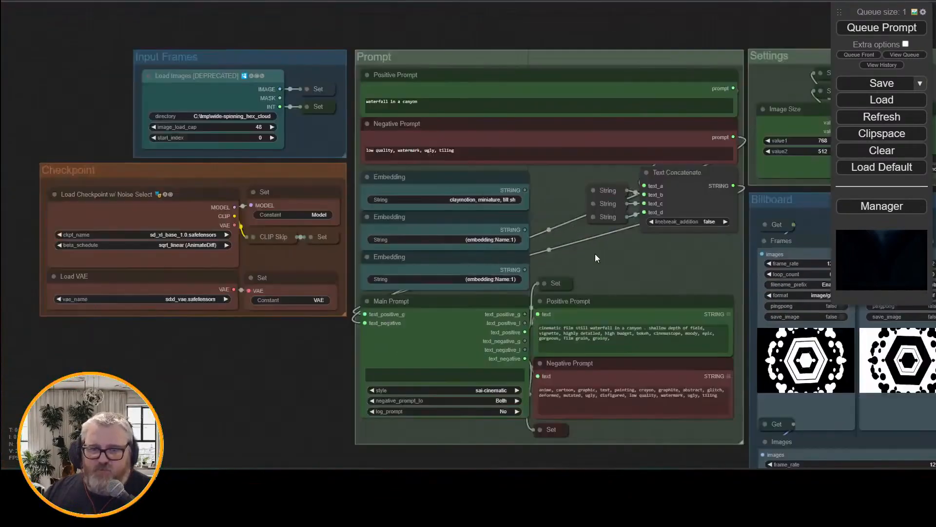
{"action": "scroll", "coordinate": [595, 253], "scroll_direction": "up", "scroll_amount": 8}
{"action": "scroll", "coordinate": [163, 305], "scroll_direction": "right", "scroll_amount": 7}
{"action": "scroll", "coordinate": [650, 107], "scroll_direction": "left", "scroll_amount": 6}
{"action": "scroll", "coordinate": [650, 107], "scroll_direction": "down", "scroll_amount": 6}
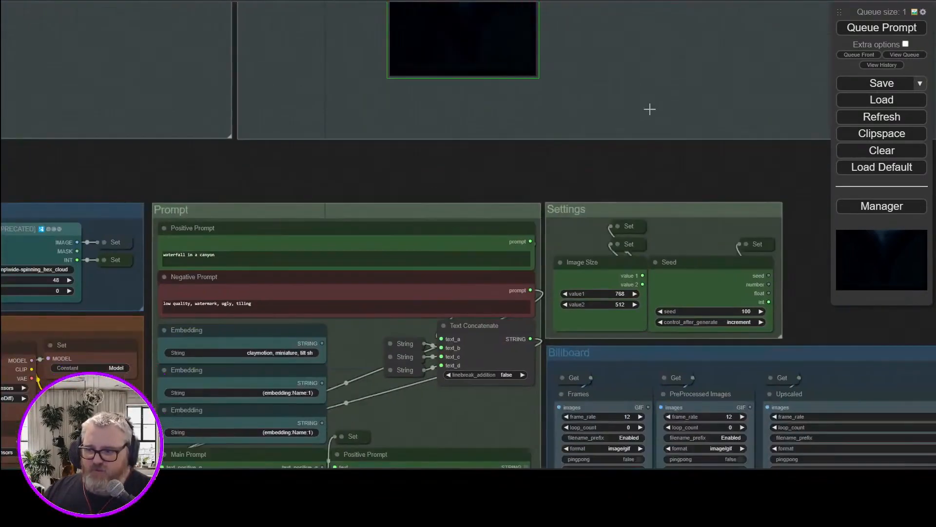
{"action": "scroll", "coordinate": [317, 323], "scroll_direction": "right", "scroll_amount": 10}
{"action": "scroll", "coordinate": [318, 323], "scroll_direction": "up", "scroll_amount": 6}
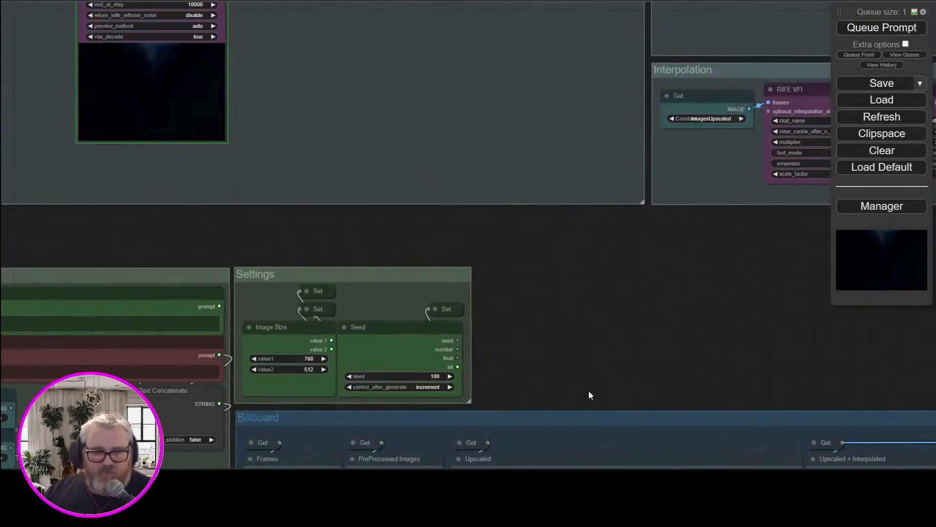
{"action": "scroll", "coordinate": [506, 349], "scroll_direction": "right", "scroll_amount": 10}
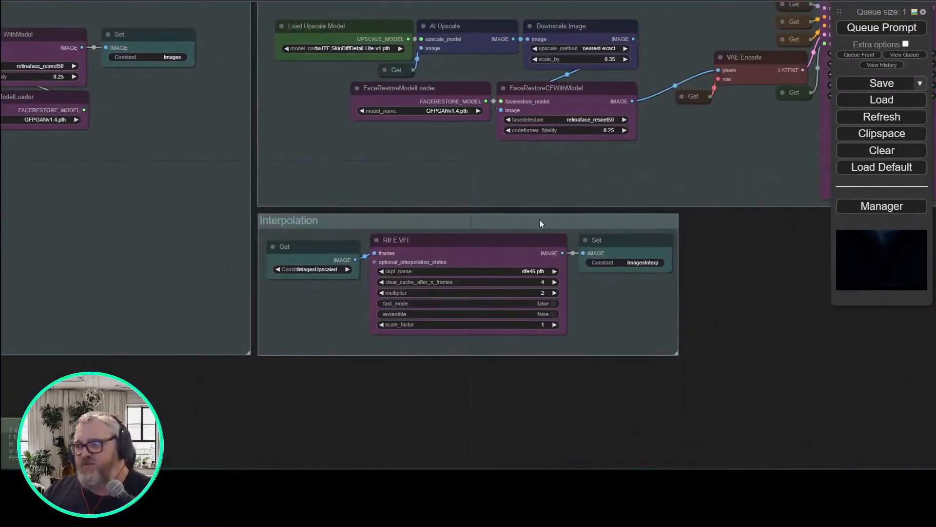
- Check the KSampler Adv. (Efficient) node's live preview for render progress
{"action": "scroll", "coordinate": [539, 221], "scroll_direction": "down", "scroll_amount": 3}
{"action": "scroll", "coordinate": [410, 391], "scroll_direction": "left", "scroll_amount": 8}
{"action": "scroll", "coordinate": [667, 386], "scroll_direction": "up", "scroll_amount": 4}
{"action": "scroll", "coordinate": [667, 386], "scroll_direction": "left", "scroll_amount": 3}
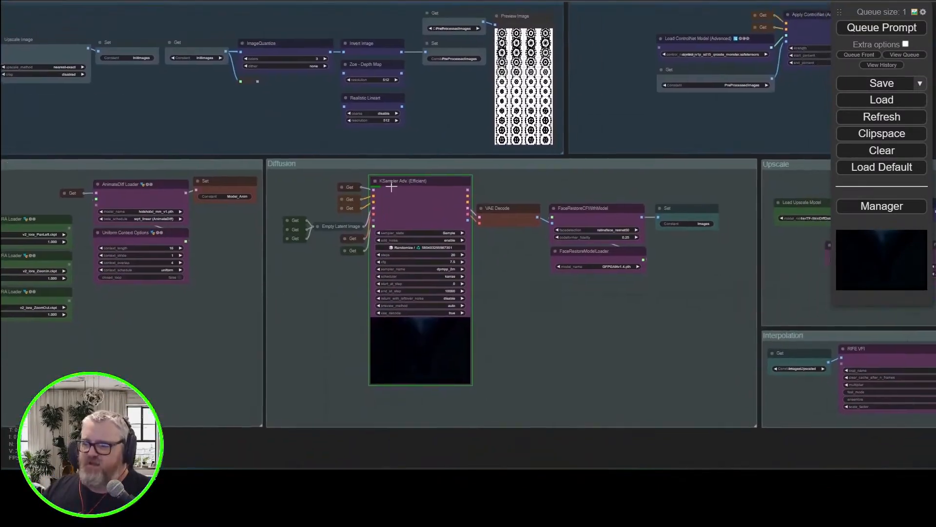
{"action": "scroll", "coordinate": [232, 252], "scroll_direction": "down", "scroll_amount": 5}
{"action": "scroll", "coordinate": [623, 289], "scroll_direction": "right", "scroll_amount": 5}
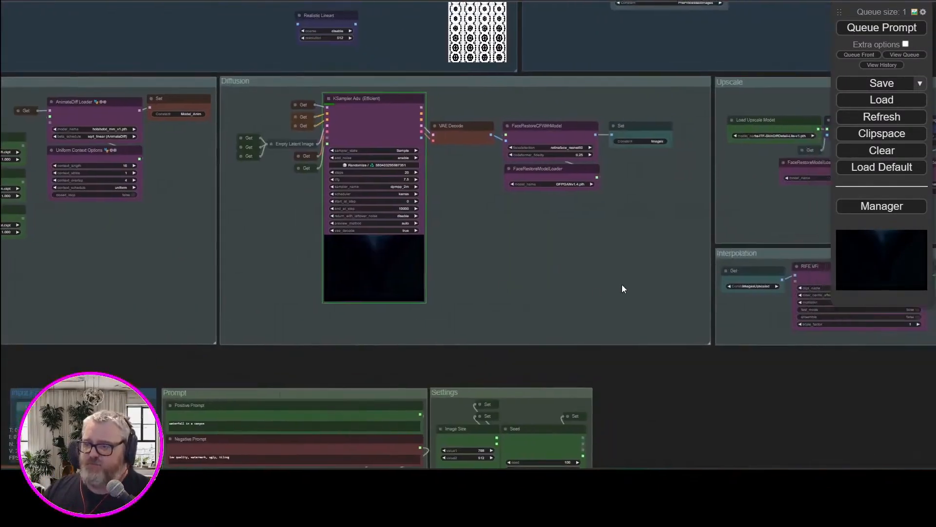
{"action": "scroll", "coordinate": [598, 261], "scroll_direction": "down", "scroll_amount": 3}
{"action": "scroll", "coordinate": [339, 339], "scroll_direction": "right", "scroll_amount": 2}
{"action": "scroll", "coordinate": [339, 339], "scroll_direction": "up", "scroll_amount": 2}
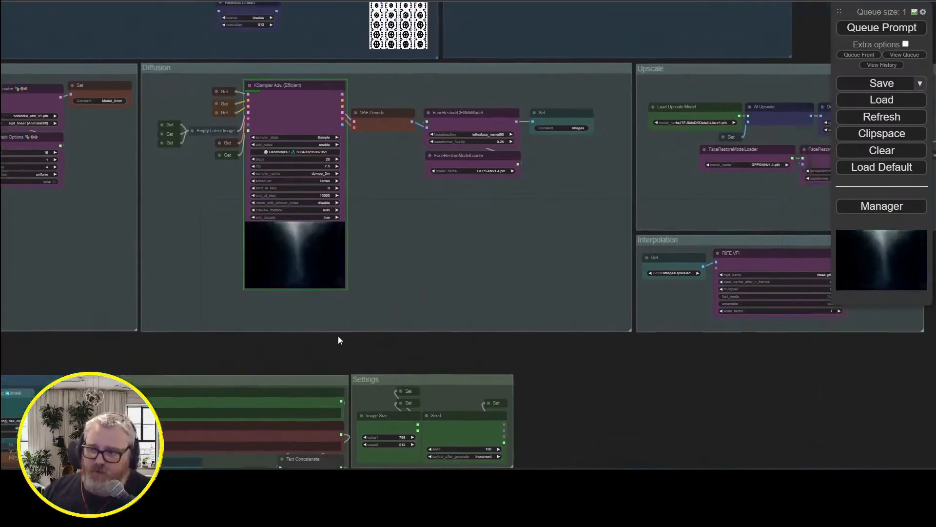
{"action": "scroll", "coordinate": [222, 377], "scroll_direction": "left", "scroll_amount": 3}
{"action": "scroll", "coordinate": [222, 376], "scroll_direction": "down", "scroll_amount": 2}
{"action": "scroll", "coordinate": [362, 251], "scroll_direction": "right", "scroll_amount": 10}
{"action": "scroll", "coordinate": [362, 251], "scroll_direction": "up", "scroll_amount": 3}
{"action": "scroll", "coordinate": [316, 237], "scroll_direction": "left", "scroll_amount": 4}
{"action": "scroll", "coordinate": [316, 237], "scroll_direction": "down", "scroll_amount": 4}
{"action": "scroll", "coordinate": [316, 237], "scroll_direction": "left", "scroll_amount": 7}
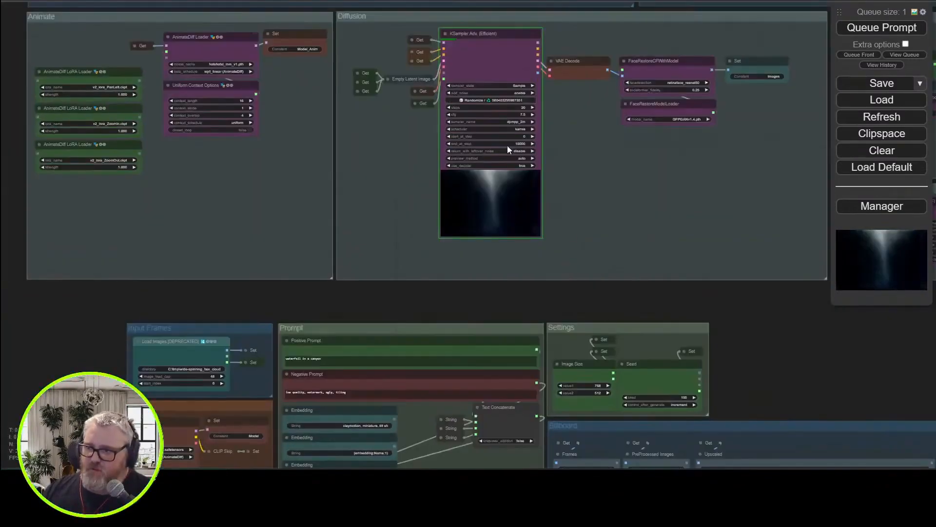
- Inspect the Billboard, ControlNet, preprocessing and Animate groups, and zoom in on the sampler node to monitor the render
{"action": "scroll", "coordinate": [507, 145], "scroll_direction": "right", "scroll_amount": 3}
{"action": "scroll", "coordinate": [507, 145], "scroll_direction": "down", "scroll_amount": 5}
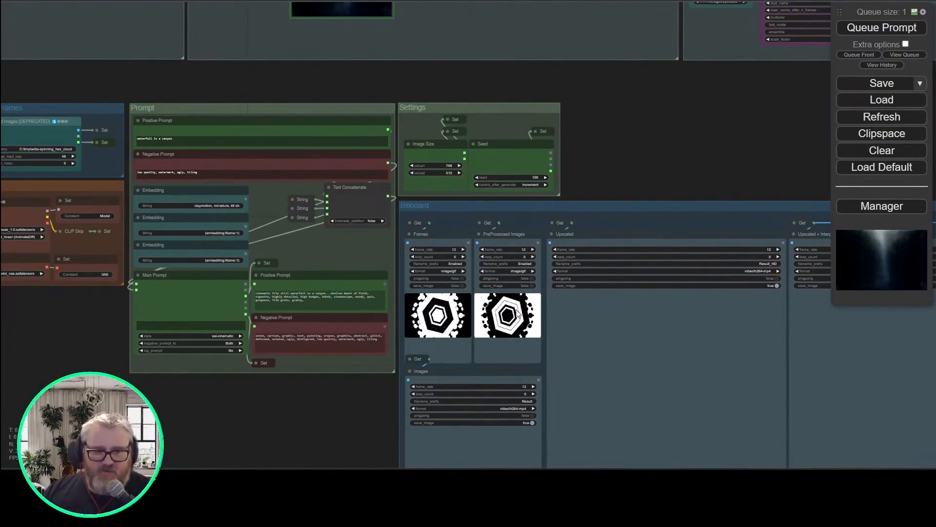
{"action": "left_click_drag", "start_coordinate": [636, 171], "coordinate": [401, 174]}
{"action": "scroll", "coordinate": [400, 171], "scroll_direction": "left", "scroll_amount": 9}
{"action": "scroll", "coordinate": [400, 171], "scroll_direction": "up", "scroll_amount": 2}
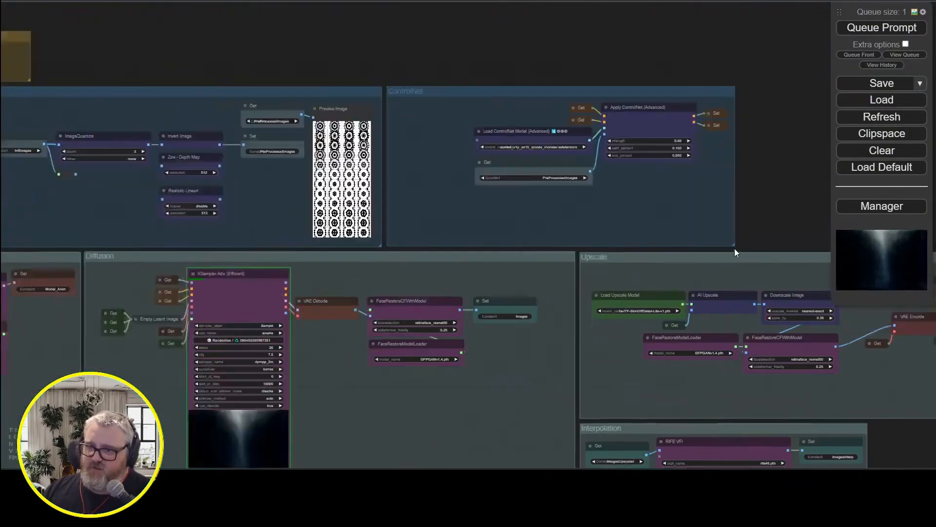
{"action": "left_click_drag", "start_coordinate": [419, 96], "coordinate": [642, 47]}
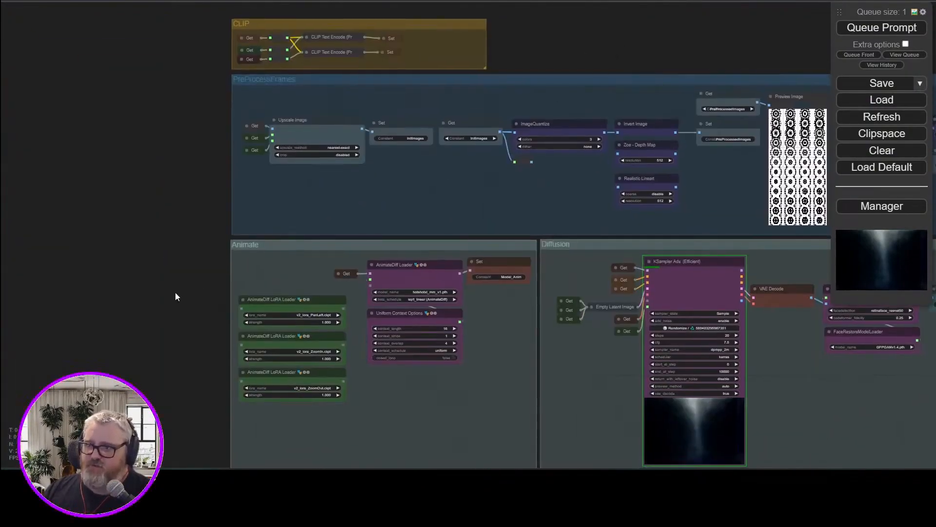
{"action": "left_click_drag", "start_coordinate": [141, 334], "coordinate": [6, 60]}
{"action": "scroll", "coordinate": [568, 259], "scroll_direction": "up", "scroll_amount": 3}
{"action": "left_click_drag", "start_coordinate": [568, 259], "coordinate": [453, 454]}
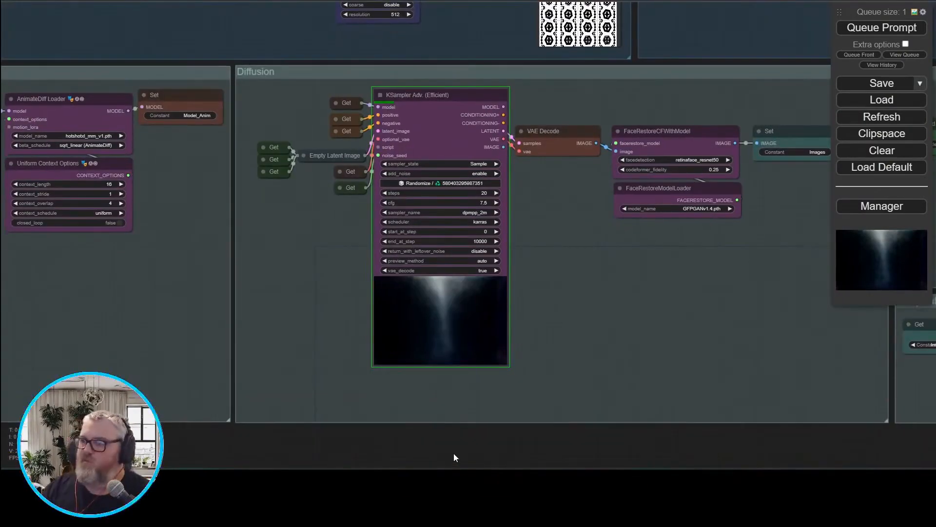
{"action": "left_click_drag", "start_coordinate": [562, 426], "coordinate": [555, 458]}
{"action": "scroll", "coordinate": [555, 459], "scroll_direction": "up", "scroll_amount": 3}
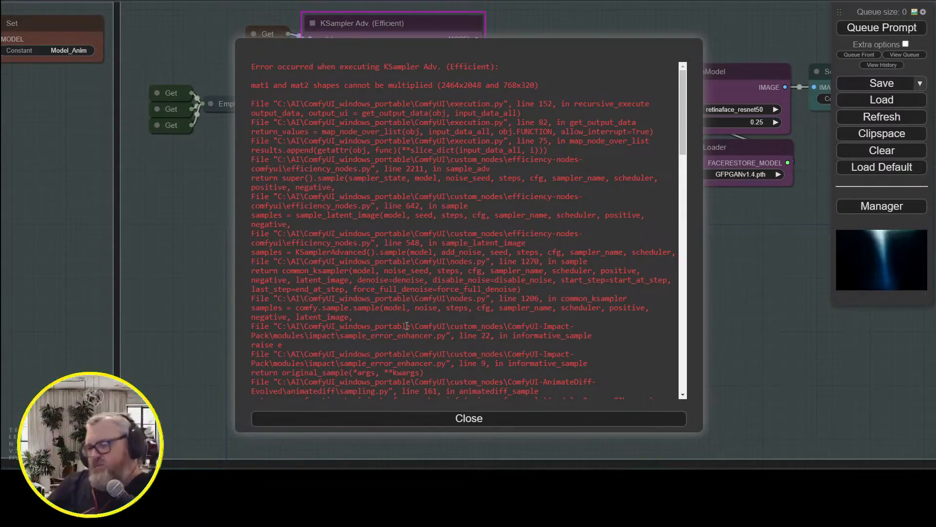
- Dismiss the KSampler Adv. (Efficient) error report and go to the Prompt, Settings and Billboard groups
{"action": "left_click", "coordinate": [408, 418]}
{"action": "scroll", "coordinate": [249, 247], "scroll_direction": "down", "scroll_amount": 13}
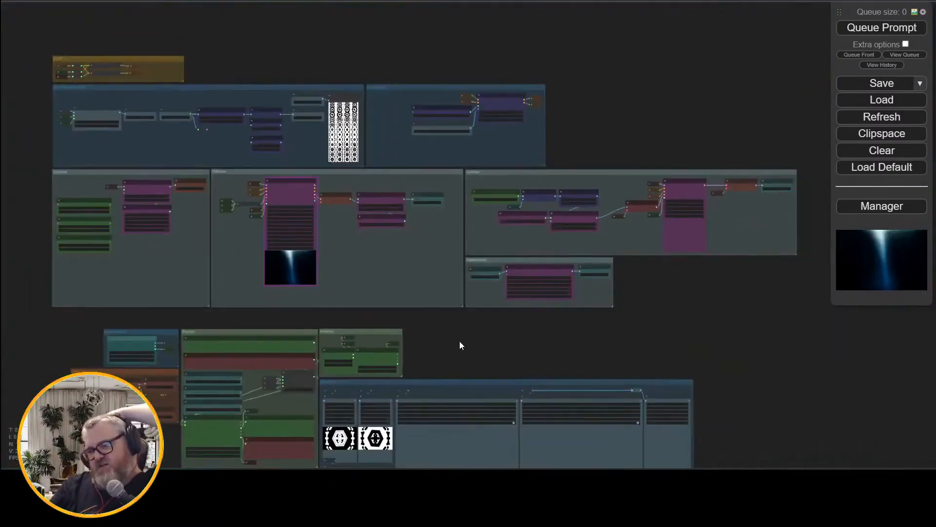
{"action": "left_click_drag", "start_coordinate": [459, 341], "coordinate": [551, 198]}
{"action": "scroll", "coordinate": [463, 298], "scroll_direction": "up", "scroll_amount": 9}
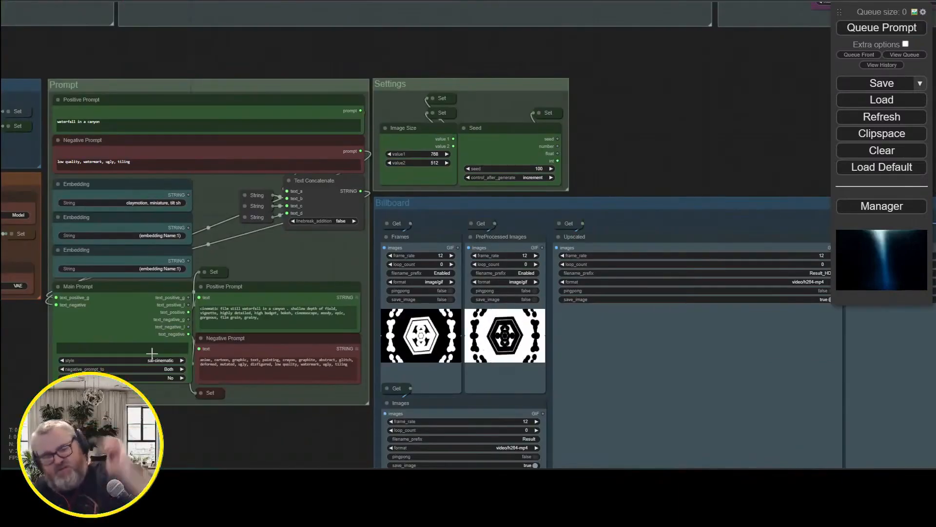
- Browse C:\tmp and the simplex_grid_gears and spikes folders under Blender\PNG\2023-10 in File Explorer for source footage
{"action": "mouse_move", "coordinate": [312, 514]}
{"action": "left_click", "coordinate": [356, 444]}
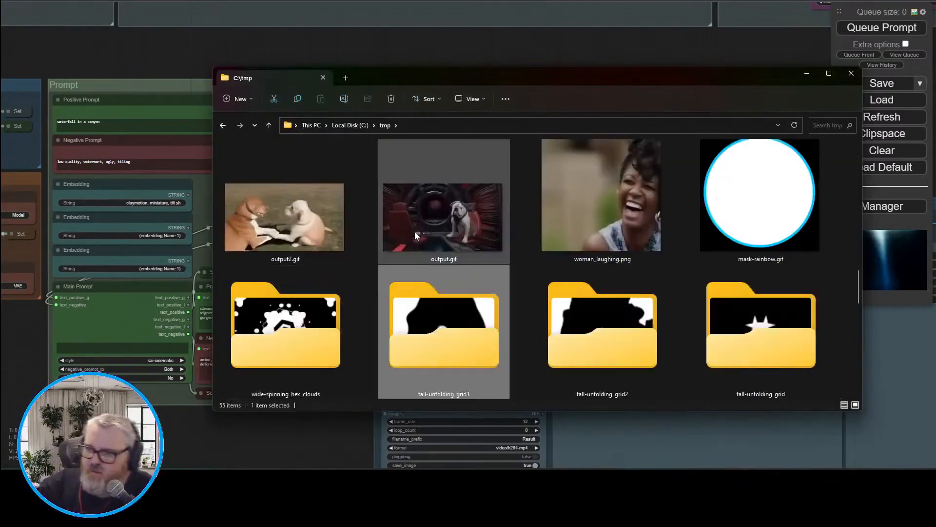
{"action": "key", "text": "Right"}
{"action": "key", "text": "Up"}
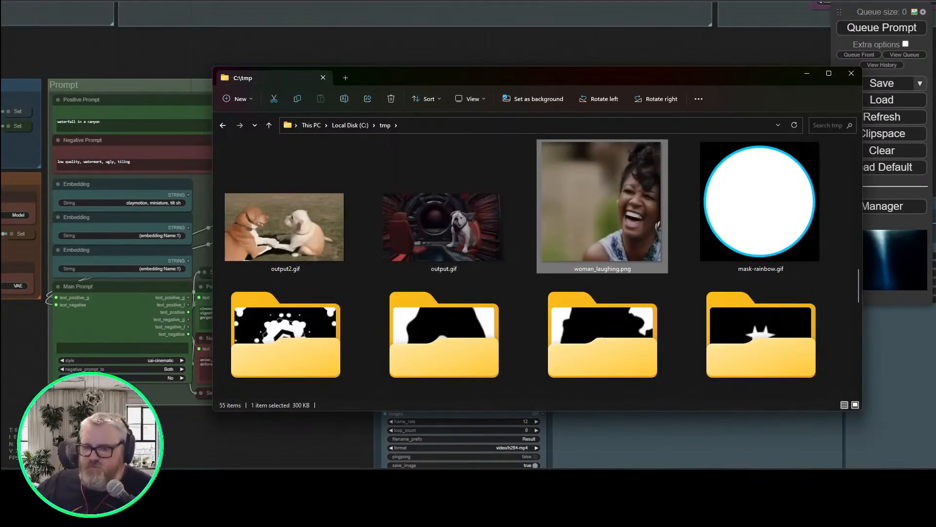
{"action": "mouse_move", "coordinate": [312, 515]}
{"action": "left_click", "coordinate": [378, 441]}
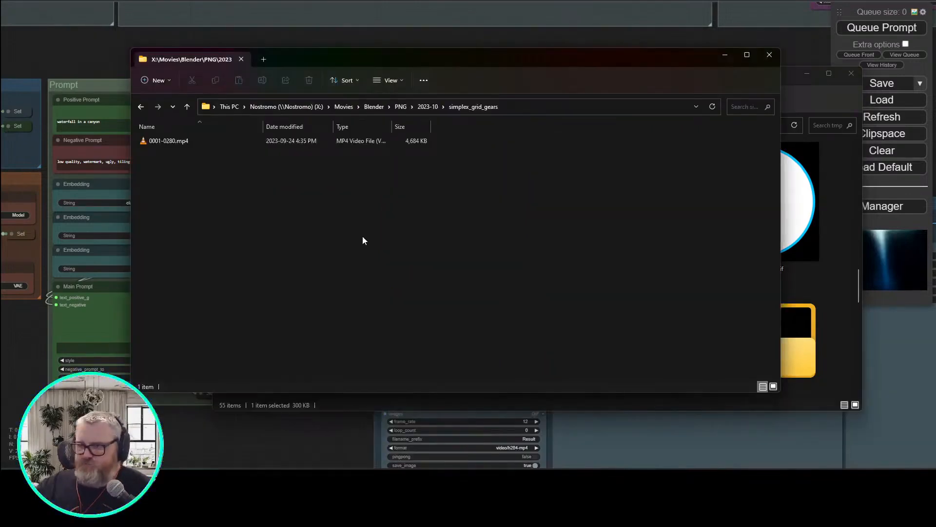
{"action": "key", "text": "alt+Up"}
{"action": "double_click", "coordinate": [362, 236]}
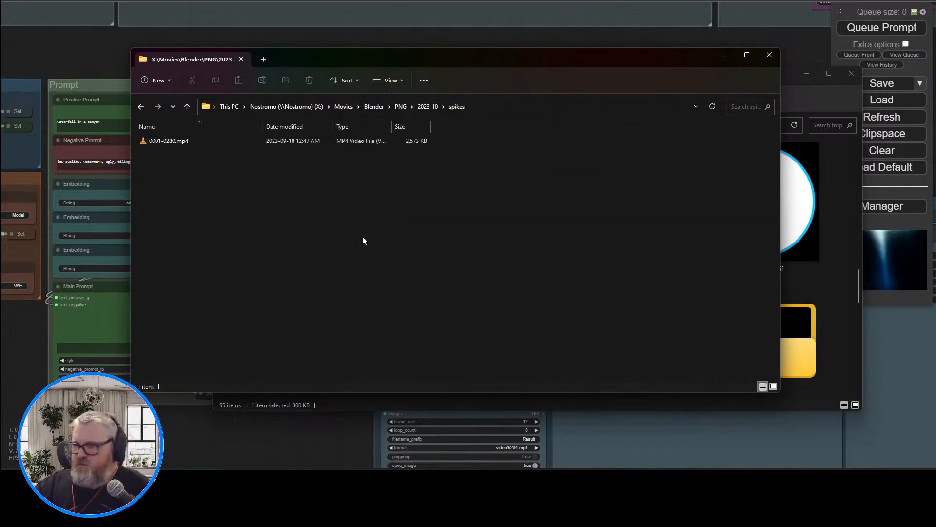
{"action": "mouse_move", "coordinate": [148, 502]}
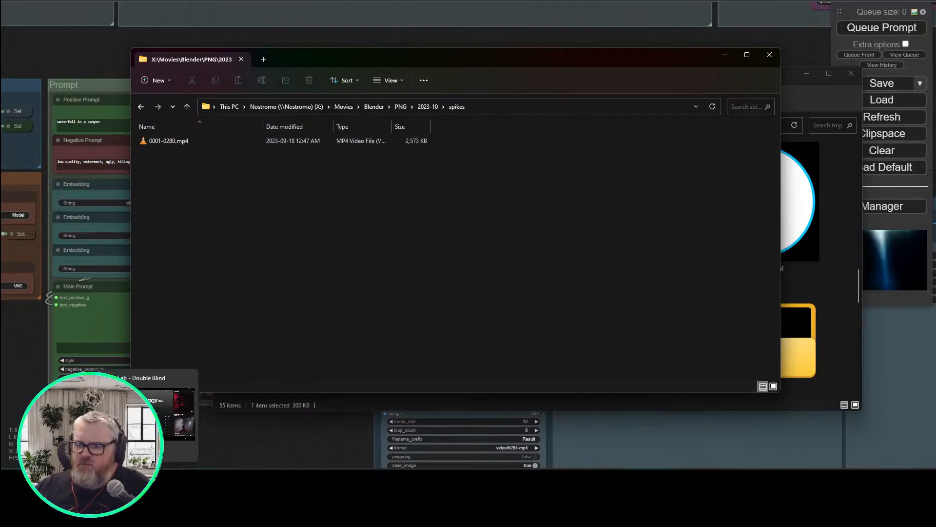
- Switch back to ComfyUI, and move and enlarge the Input Frames group to make room below the Load Images node
{"action": "left_click", "coordinate": [241, 447]}
{"action": "left_click_drag", "start_coordinate": [272, 416], "coordinate": [432, 405]}
{"action": "scroll", "coordinate": [432, 404], "scroll_direction": "up", "scroll_amount": 6}
{"action": "scroll", "coordinate": [297, 197], "scroll_direction": "up", "scroll_amount": 2}
{"action": "left_click_drag", "start_coordinate": [288, 58], "coordinate": [180, 29]}
{"action": "left_click_drag", "start_coordinate": [279, 244], "coordinate": [274, 210]}
- Add a new group to the canvas and move it just outside the Input Frames group
{"action": "right_click", "coordinate": [274, 209]}
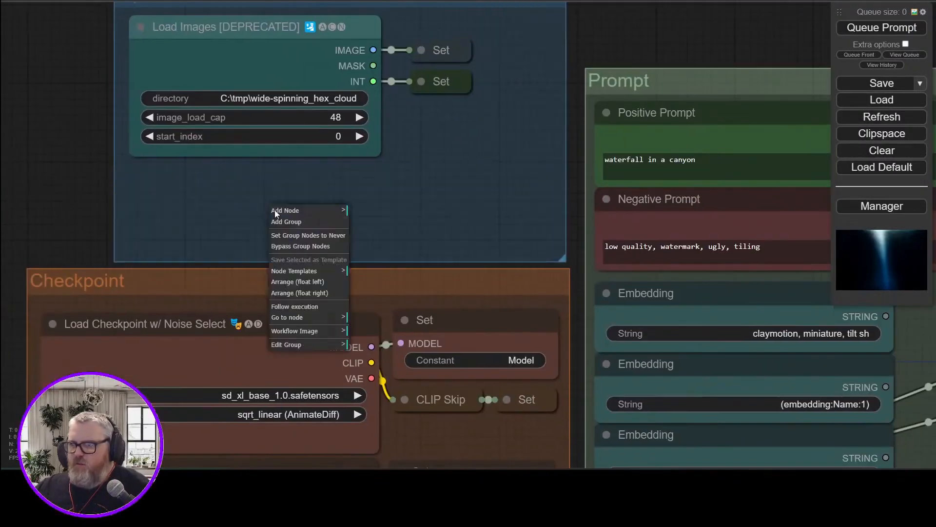
{"action": "left_click", "coordinate": [286, 221]}
{"action": "left_click_drag", "start_coordinate": [346, 232], "coordinate": [38, 135]}
{"action": "right_click", "coordinate": [204, 190]}
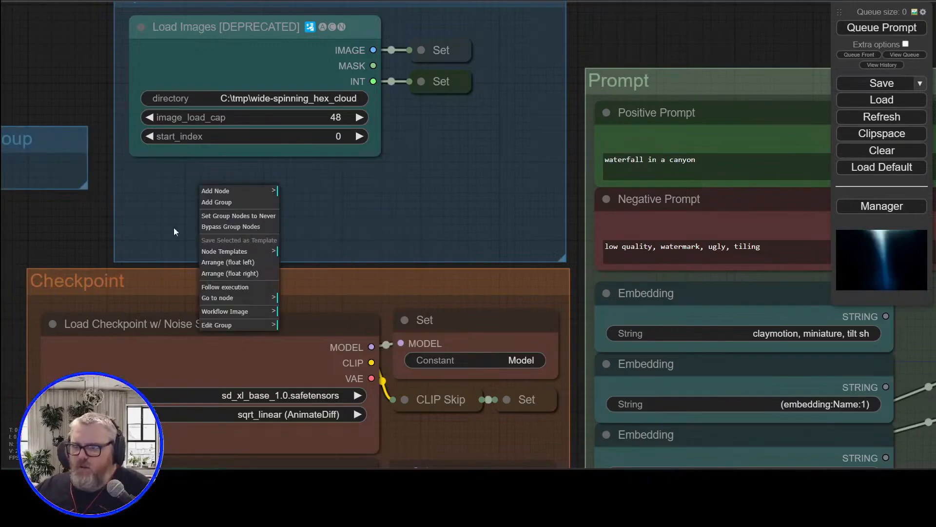
- Search the node library for "video" and add a Load Video node in the Input Frames group
{"action": "double_click", "coordinate": [166, 213]}
{"action": "type", "text": "load vi"}
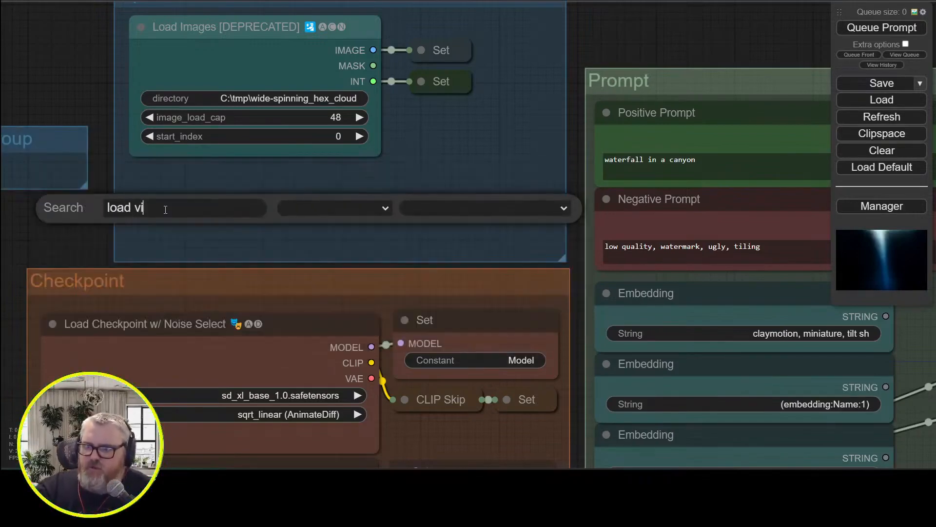
{"action": "key", "text": "BackSpace"}
{"action": "key", "text": "BackSpace"}
{"action": "key", "text": "BackSpace"}
{"action": "key", "text": "BackSpace"}
{"action": "key", "text": "BackSpace"}
{"action": "key", "text": "BackSpace"}
{"action": "type", "text": "video"}
{"action": "left_click", "coordinate": [168, 234]}
- Place Load Video below Load Images within the Input Frames group and connect its IMAGE and frame_count outputs to the two Set nodes
{"action": "left_click_drag", "start_coordinate": [204, 201], "coordinate": [170, 179]}
{"action": "left_click_drag", "start_coordinate": [439, 156], "coordinate": [440, 306]}
{"action": "left_click_drag", "start_coordinate": [342, 142], "coordinate": [338, 17]}
{"action": "left_click_drag", "start_coordinate": [562, 279], "coordinate": [570, 377]}
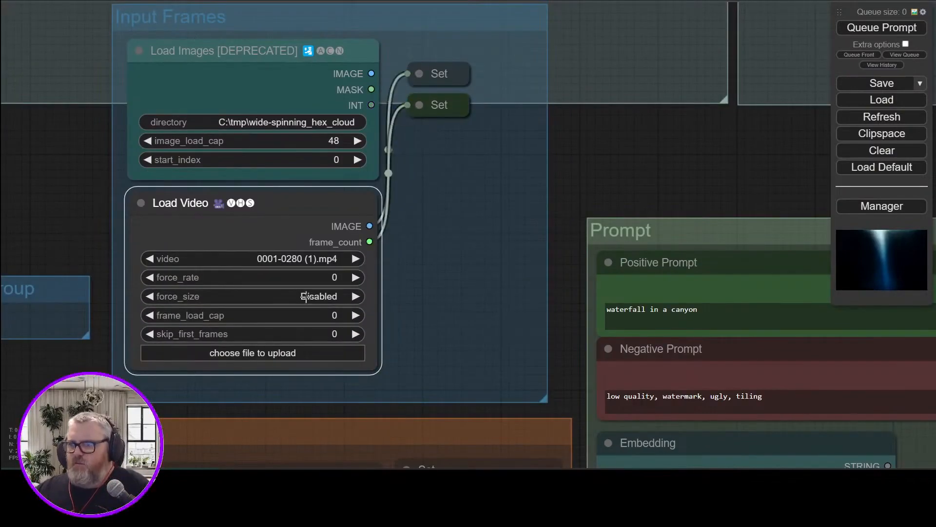
- Upload the video 0001-0280 (5).mp4 into the Load Video node and cap its loaded frames at 48
{"action": "mouse_move", "coordinate": [641, 440]}
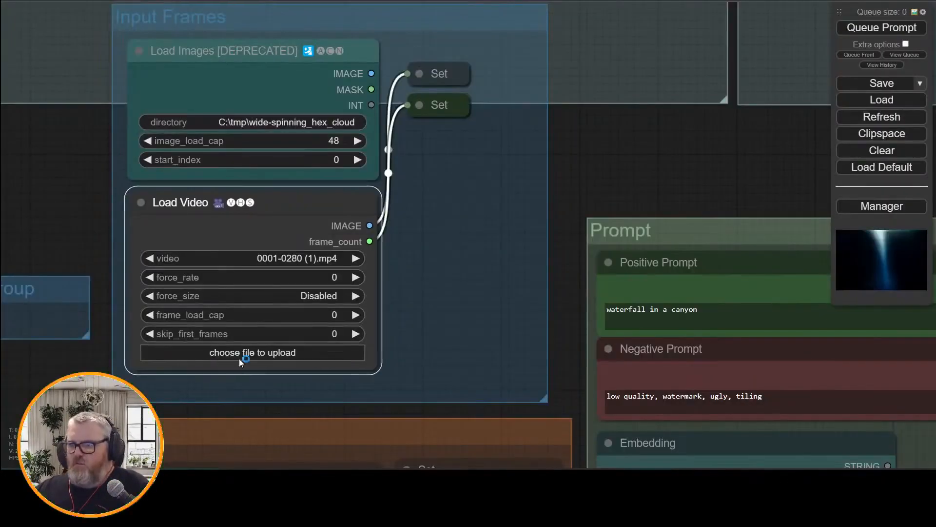
{"action": "left_click", "coordinate": [252, 352]}
{"action": "double_click", "coordinate": [116, 42]}
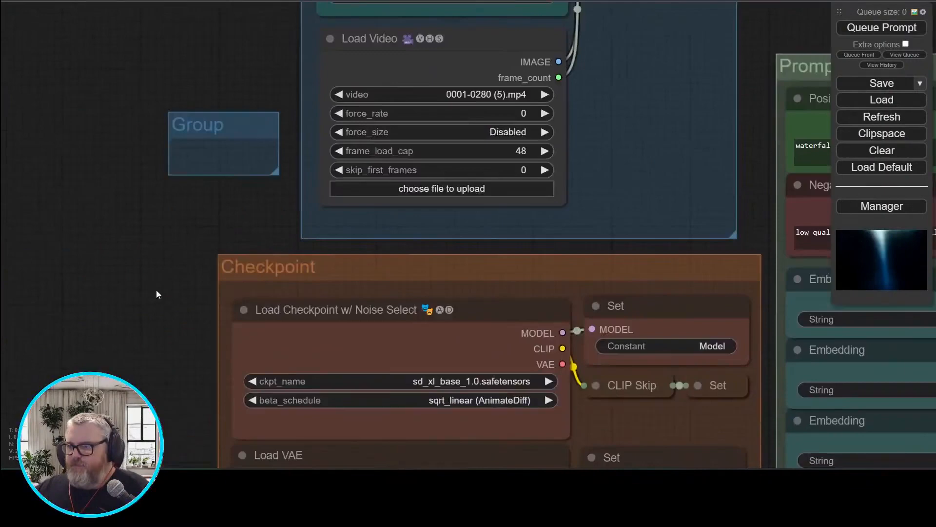
- Set value1 of the Image Size node in the Settings group to 512 and queue the prompt
{"action": "left_click_drag", "start_coordinate": [158, 294], "coordinate": [21, 325]}
{"action": "left_click_drag", "start_coordinate": [824, 439], "coordinate": [19, 356]}
{"action": "left_click", "coordinate": [633, 162]}
{"action": "key", "text": "BackSpace"}
{"action": "key", "text": "BackSpace"}
{"action": "key", "text": "BackSpace"}
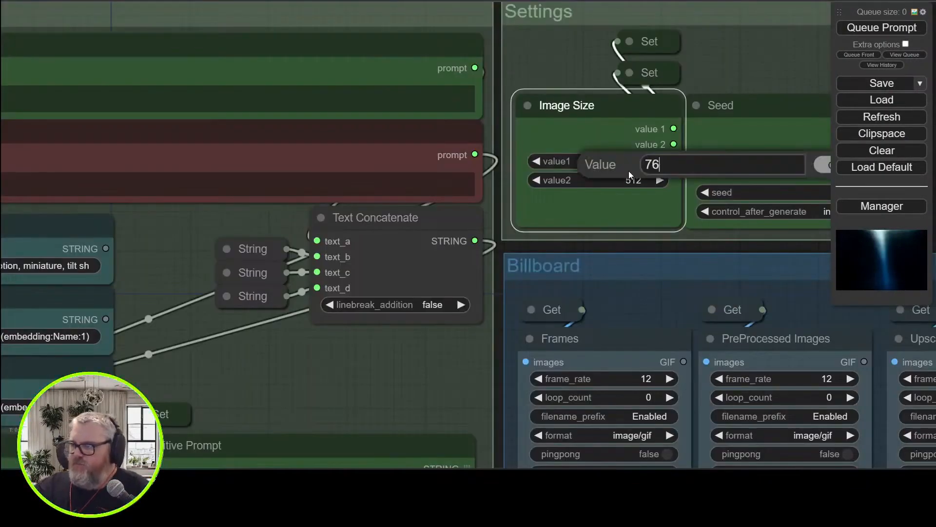
{"action": "type", "text": "512"}
{"action": "key", "text": "Return"}
{"action": "left_click", "coordinate": [873, 28]}
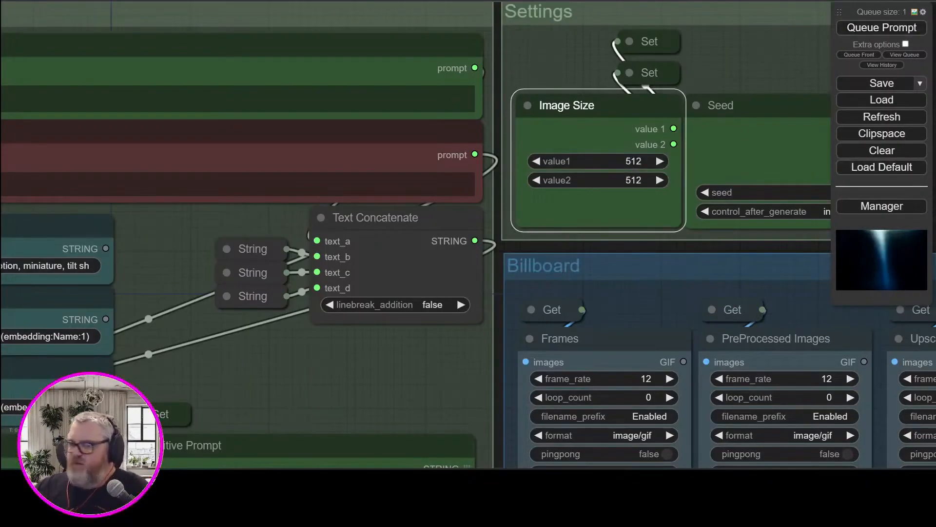
- Follow the running generation through the Billboard, Upscale, Interpolation and Diffusion groups
{"action": "left_click", "coordinate": [225, 428]}
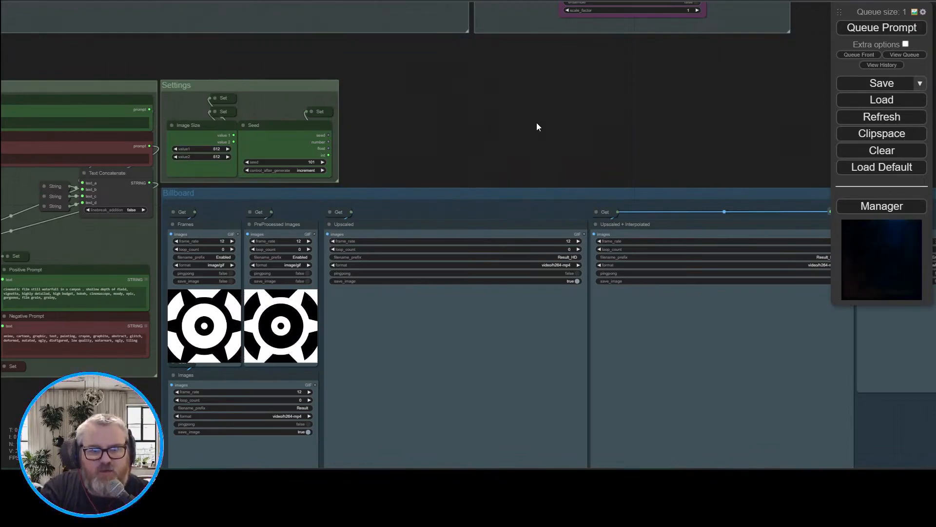
{"action": "key", "text": "2"}
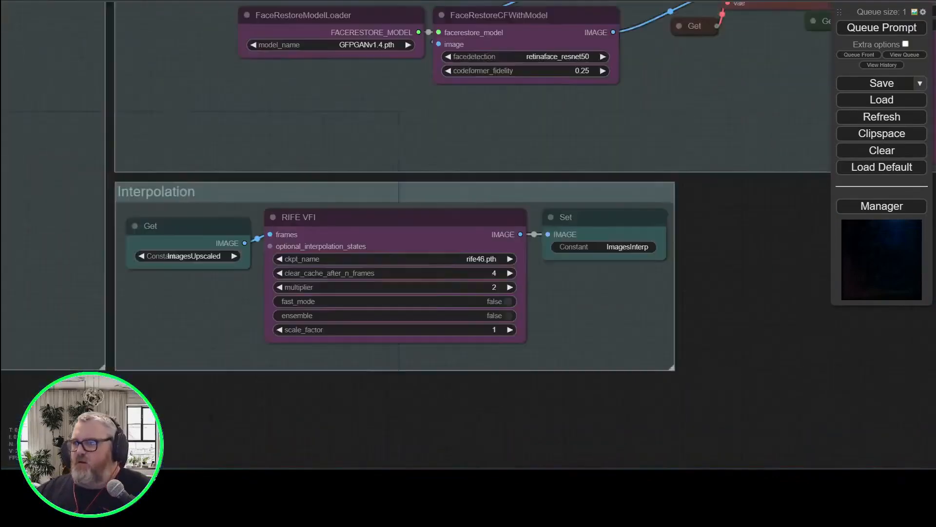
{"action": "left_click_drag", "start_coordinate": [777, 384], "coordinate": [722, 384]}
{"action": "scroll", "coordinate": [721, 384], "scroll_direction": "down", "scroll_amount": 3}
{"action": "left_click_drag", "start_coordinate": [736, 316], "coordinate": [755, 424]}
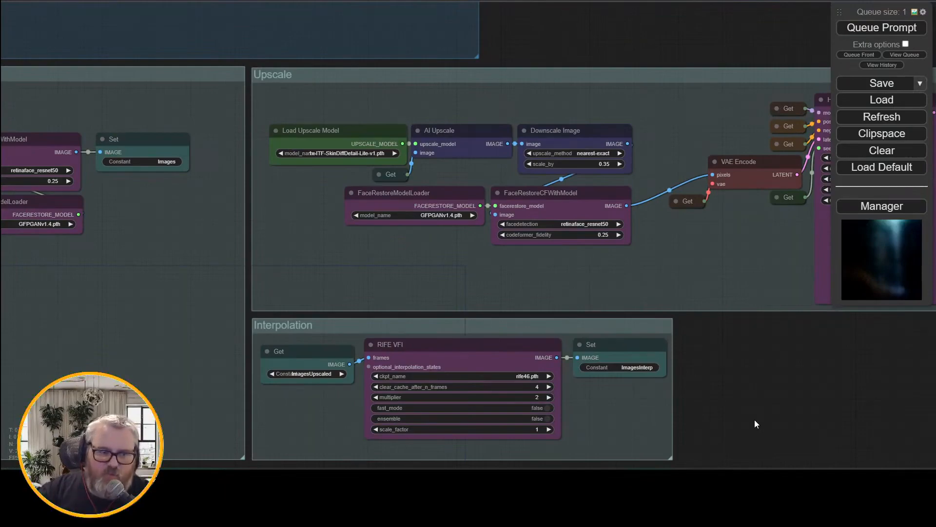
{"action": "key", "text": "1"}
{"action": "left_click", "coordinate": [489, 417]}
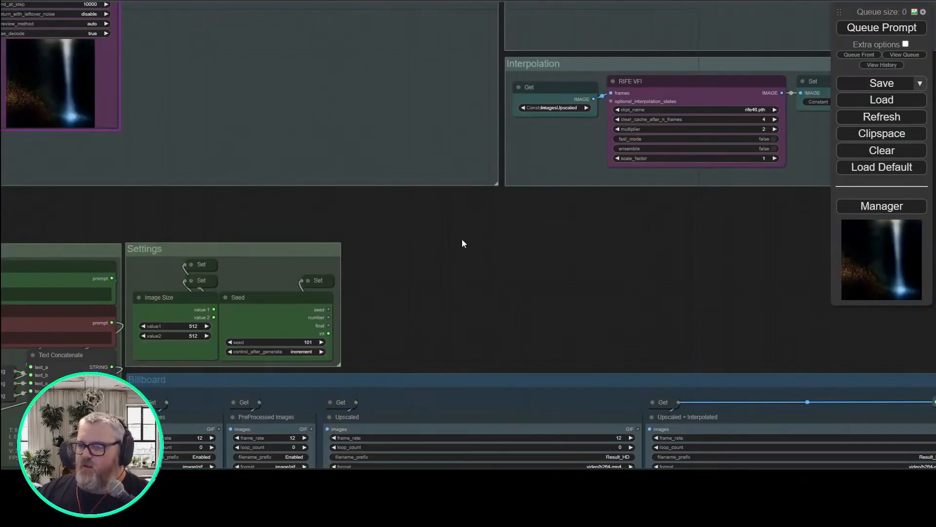
{"action": "key", "text": "3"}
- Switch the checkpoint to photon_v1.safetensors and the Load VAE node to the pruned VAE file
{"action": "left_click_drag", "start_coordinate": [296, 219], "coordinate": [531, 186]}
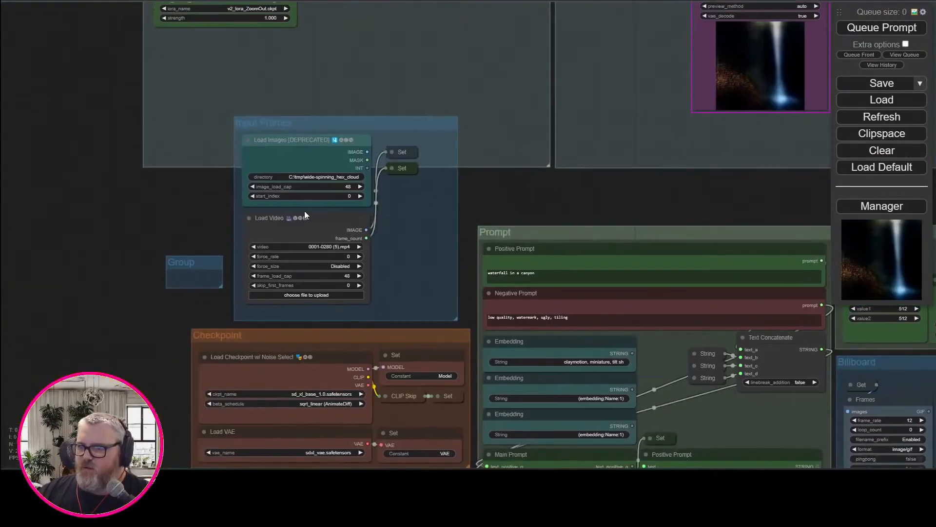
{"action": "left_click_drag", "start_coordinate": [460, 334], "coordinate": [439, 312]}
{"action": "double_click", "coordinate": [47, 305]}
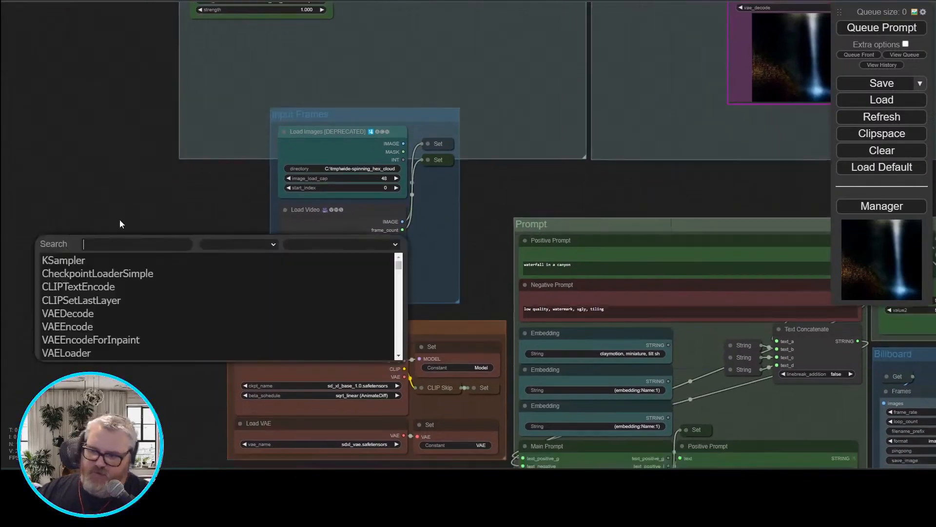
{"action": "left_click_drag", "start_coordinate": [119, 218], "coordinate": [153, 131]}
{"action": "left_click", "coordinate": [371, 235]}
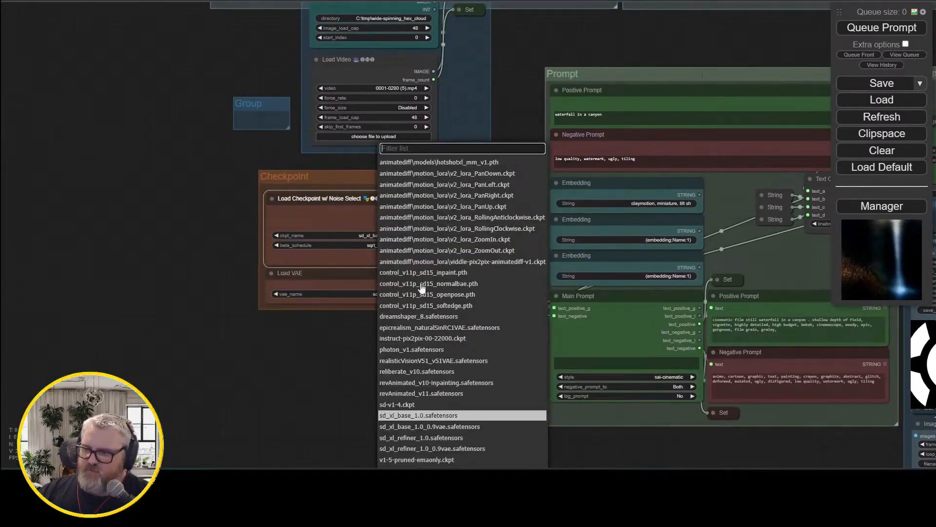
{"action": "left_click", "coordinate": [420, 429]}
{"action": "left_click", "coordinate": [428, 294]}
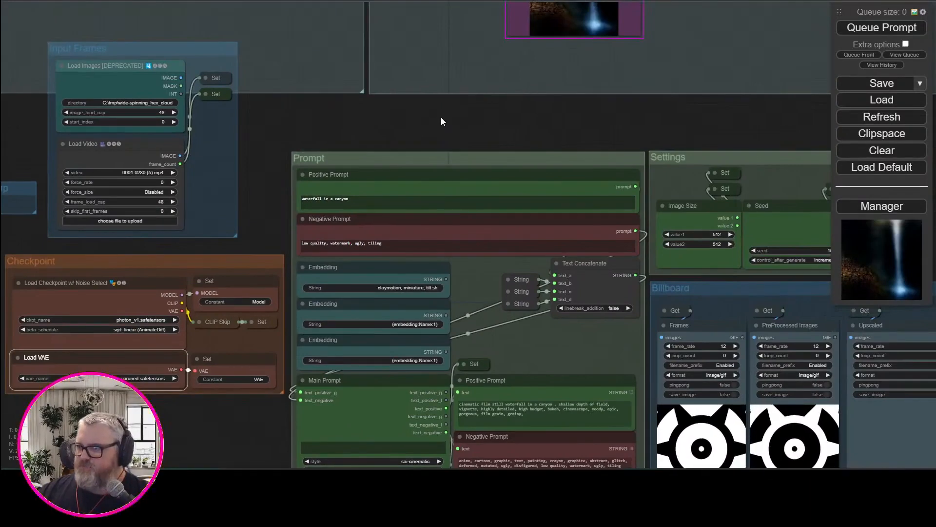
- Set the AnimateDiff Loader's motion model to temporaldiff-v1-animatediff.ckpt and queue the prompt again
{"action": "left_click_drag", "start_coordinate": [442, 108], "coordinate": [829, 491]}
{"action": "left_click_drag", "start_coordinate": [266, 245], "coordinate": [277, 245]}
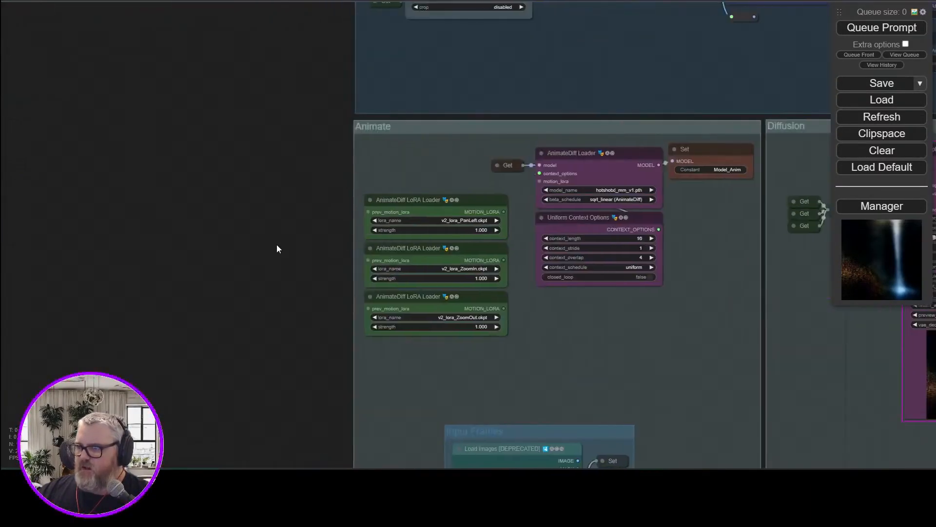
{"action": "left_click", "coordinate": [631, 193]}
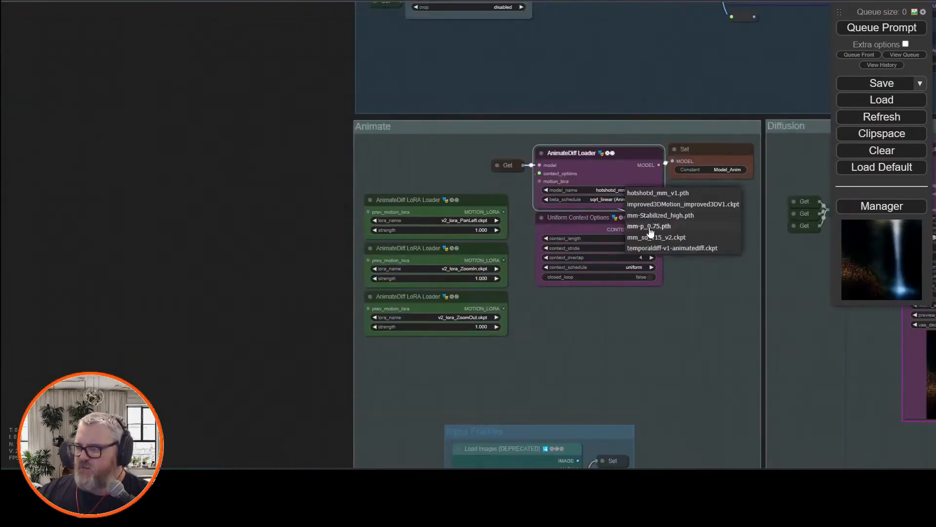
{"action": "left_click", "coordinate": [652, 249]}
{"action": "left_click_drag", "start_coordinate": [634, 341], "coordinate": [301, 350]}
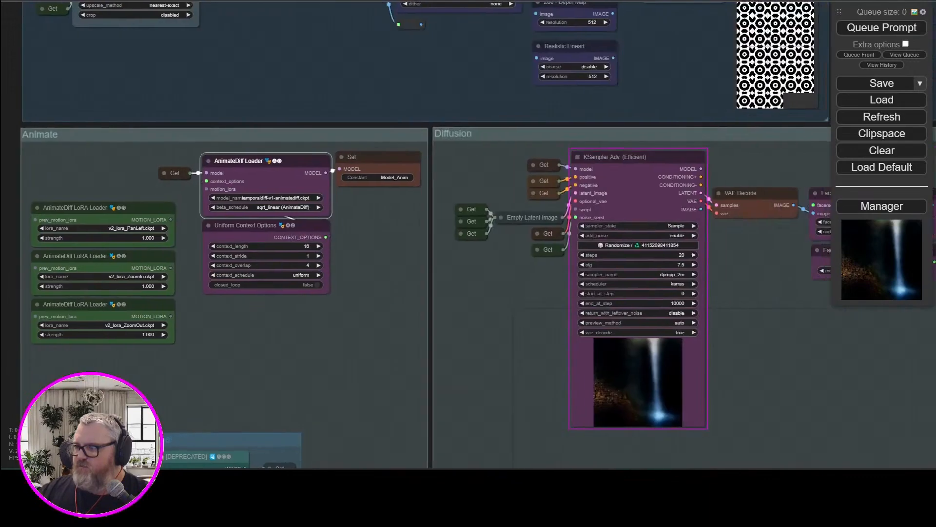
{"action": "left_click", "coordinate": [881, 28]}
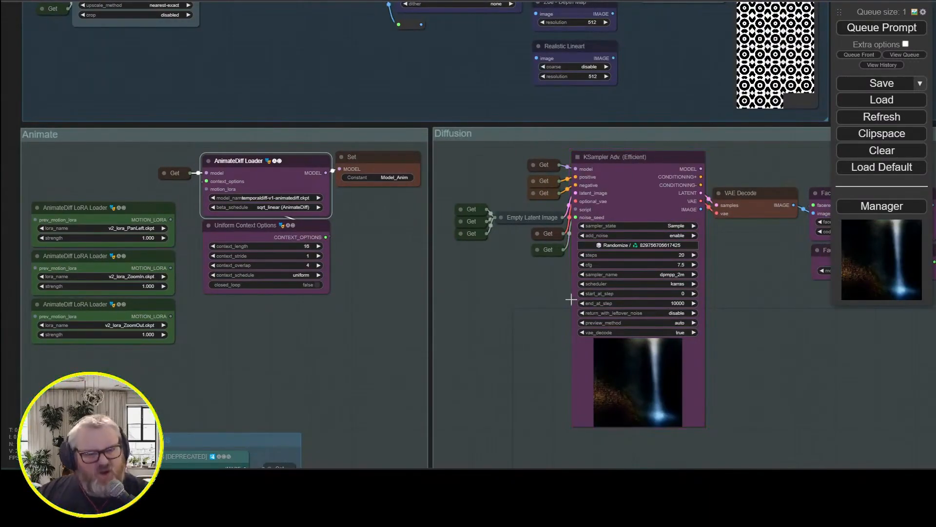
- Check the Settings group, the Billboard outputs and the KSampler preview while the prompt runs
{"action": "scroll", "coordinate": [510, 376], "scroll_direction": "down", "scroll_amount": 5}
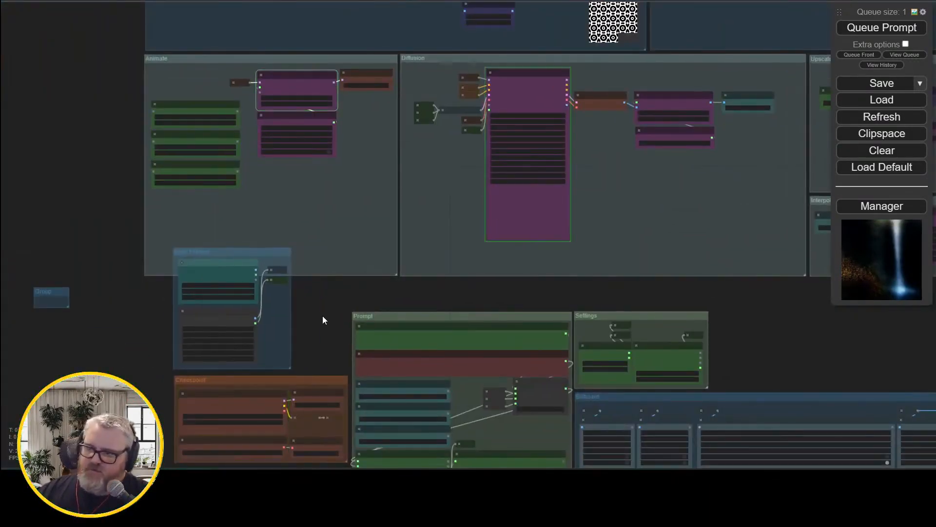
{"action": "left_click_drag", "start_coordinate": [322, 315], "coordinate": [132, 138]}
{"action": "scroll", "coordinate": [148, 164], "scroll_direction": "up", "scroll_amount": 9}
{"action": "left_click_drag", "start_coordinate": [551, 59], "coordinate": [248, 76]}
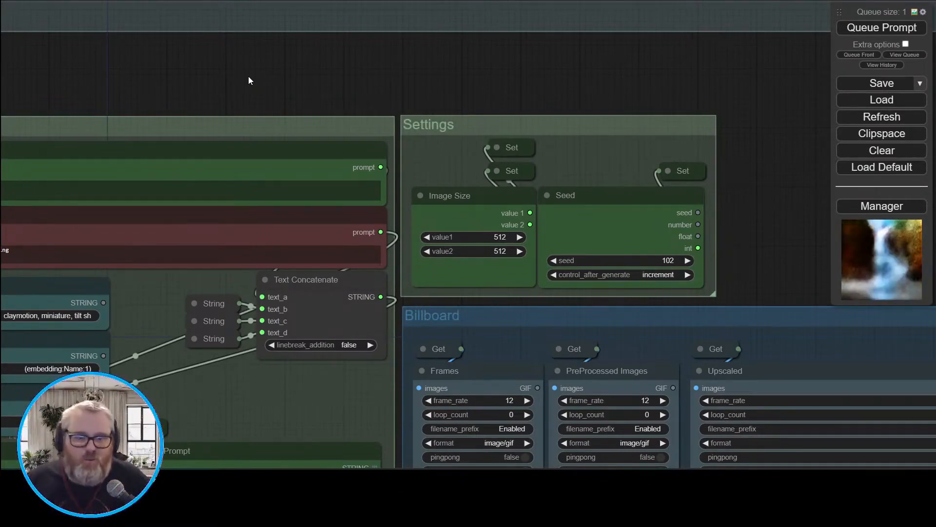
{"action": "left_click_drag", "start_coordinate": [787, 256], "coordinate": [587, 65]}
{"action": "scroll", "coordinate": [588, 65], "scroll_direction": "down", "scroll_amount": 4}
{"action": "left_click_drag", "start_coordinate": [244, 365], "coordinate": [98, 271]}
{"action": "scroll", "coordinate": [98, 271], "scroll_direction": "up", "scroll_amount": 1}
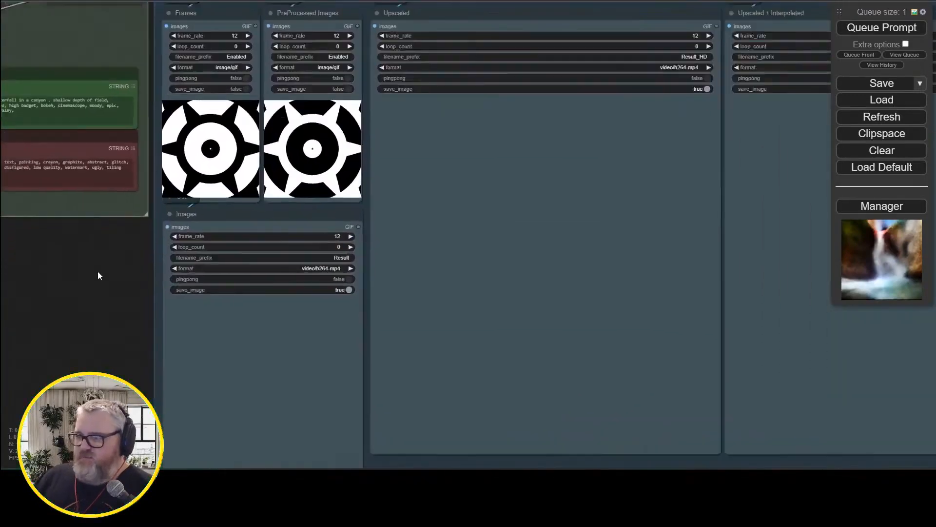
{"action": "scroll", "coordinate": [98, 272], "scroll_direction": "up", "scroll_amount": 3}
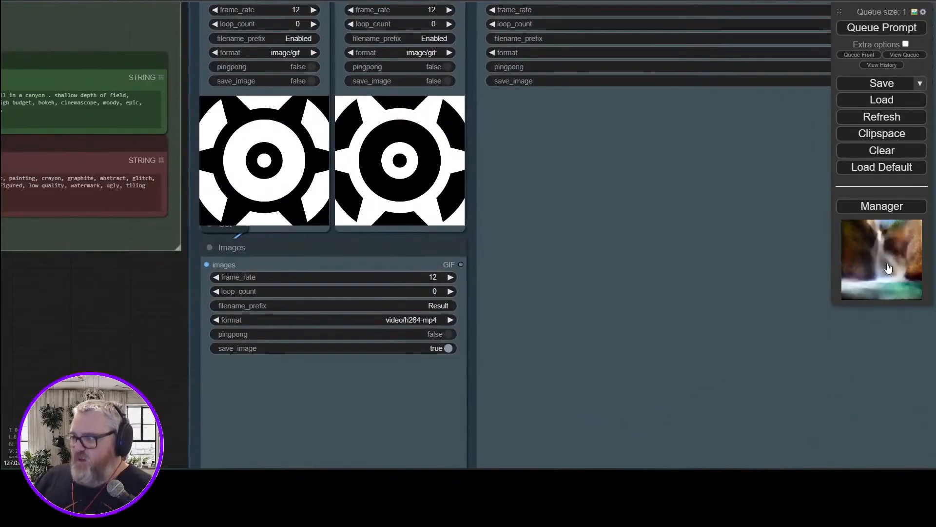
{"action": "left_click_drag", "start_coordinate": [95, 344], "coordinate": [535, 410]}
{"action": "scroll", "coordinate": [535, 410], "scroll_direction": "down", "scroll_amount": 5}
{"action": "left_click_drag", "start_coordinate": [292, 366], "coordinate": [615, 361]}
{"action": "scroll", "coordinate": [615, 361], "scroll_direction": "up", "scroll_amount": 4}
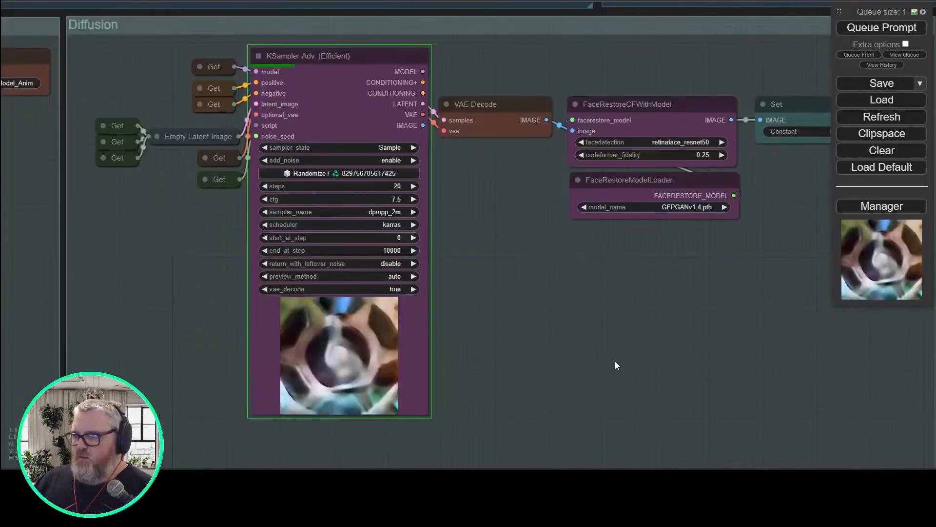
- Check the generation log in the console window and view the resulting Images video in the Billboard group
{"action": "key", "text": "alt+Tab"}
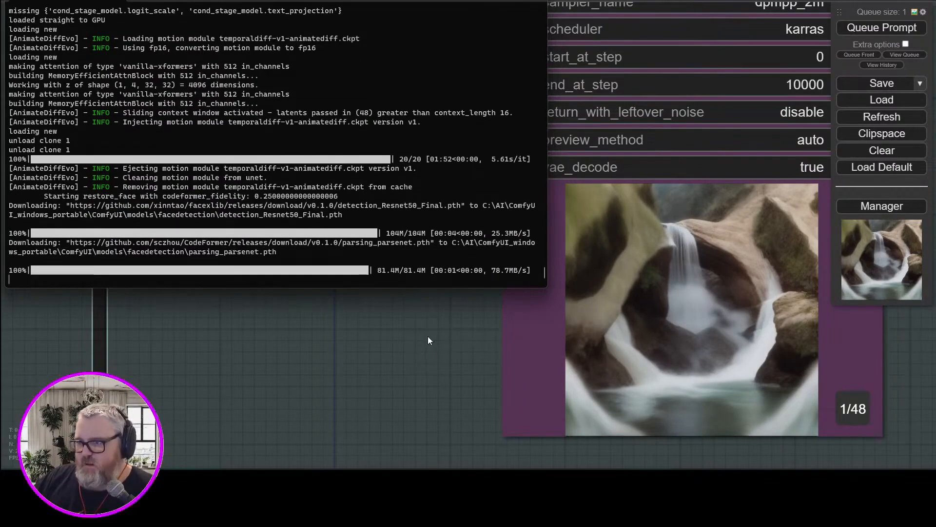
{"action": "scroll", "coordinate": [428, 340], "scroll_direction": "down", "scroll_amount": 5}
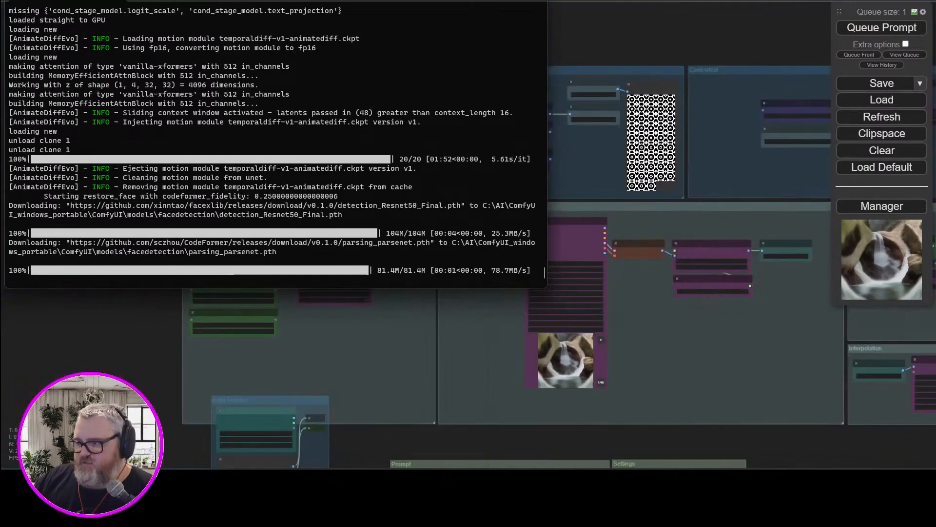
{"action": "left_click_drag", "start_coordinate": [666, 431], "coordinate": [392, 20]}
{"action": "scroll", "coordinate": [258, 327], "scroll_direction": "up", "scroll_amount": 11}
{"action": "left_click_drag", "start_coordinate": [307, 326], "coordinate": [92, 231]}
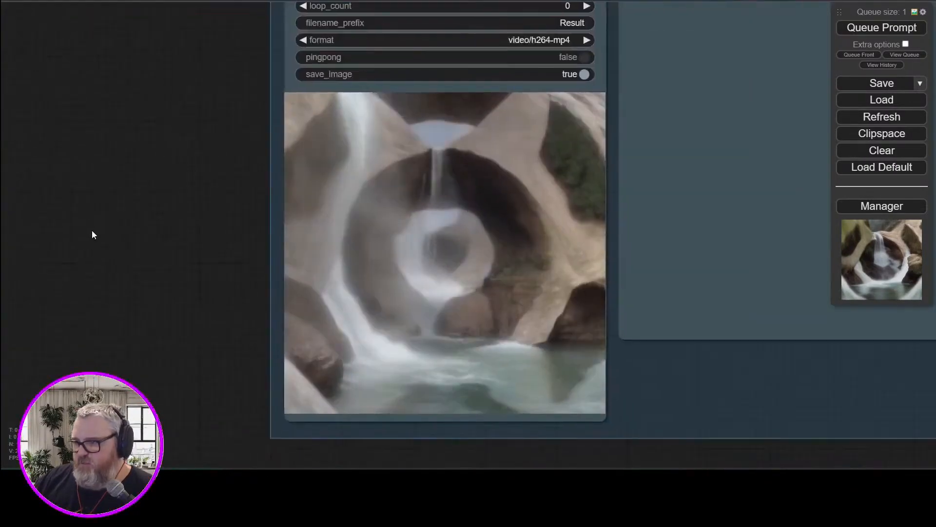
{"action": "scroll", "coordinate": [93, 231], "scroll_direction": "down", "scroll_amount": 2}
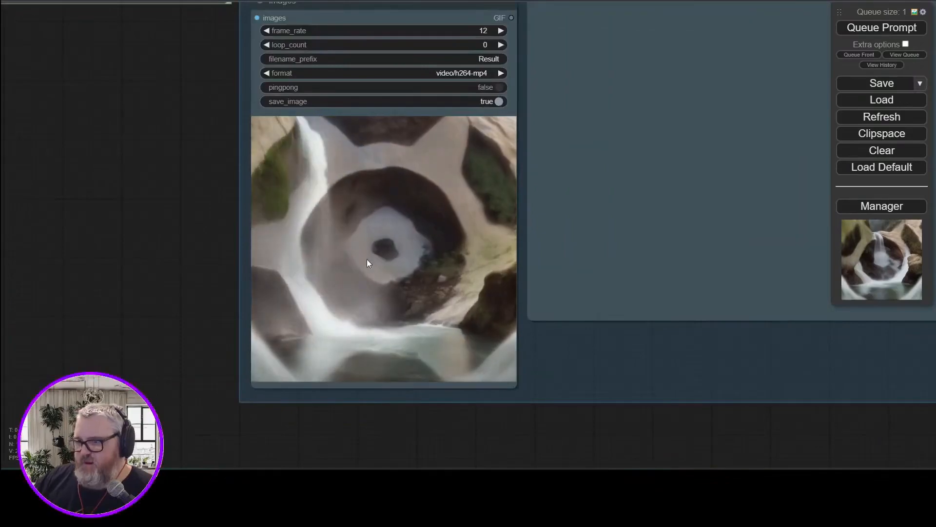
{"action": "scroll", "coordinate": [411, 285], "scroll_direction": "down", "scroll_amount": 3}
- Follow the run through the Upscale group up to the Hires.fix sampler and the Interpolation group
{"action": "left_click_drag", "start_coordinate": [411, 286], "coordinate": [222, 360]}
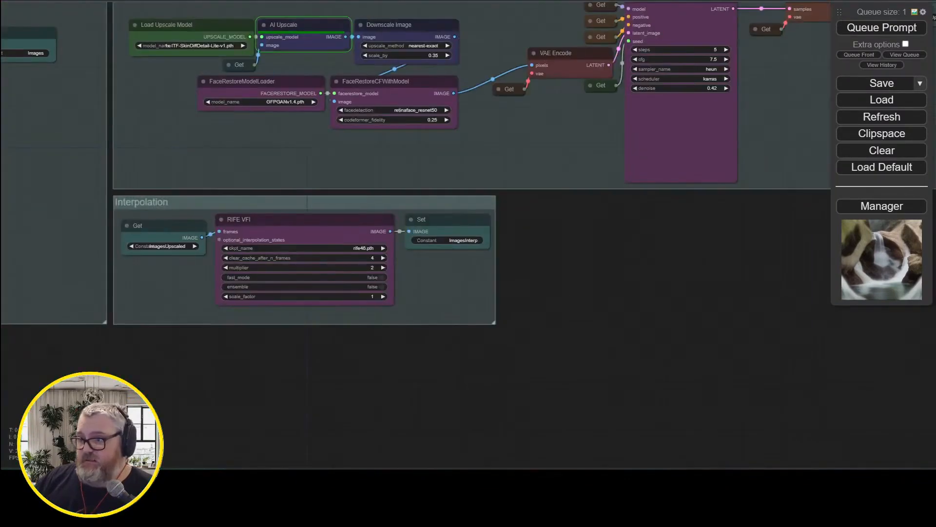
{"action": "scroll", "coordinate": [344, 376], "scroll_direction": "up", "scroll_amount": 2}
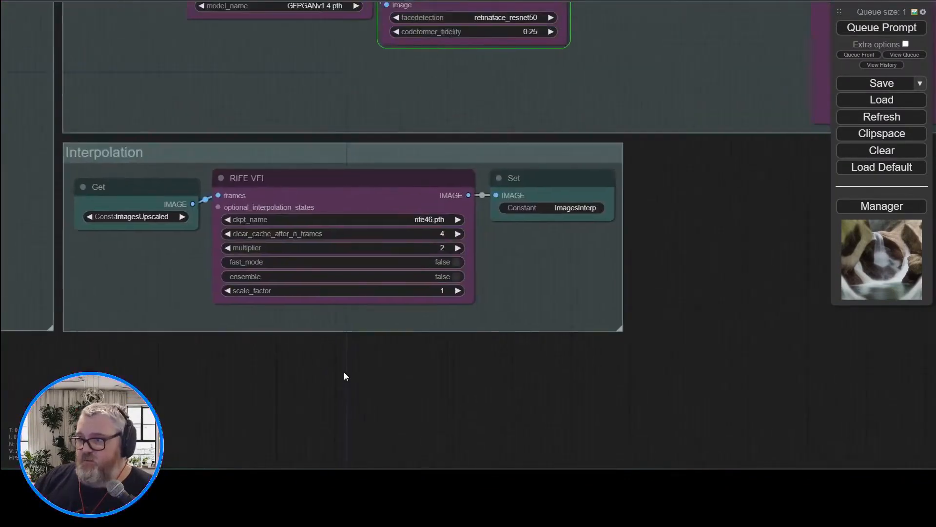
{"action": "left_click_drag", "start_coordinate": [345, 375], "coordinate": [363, 387]}
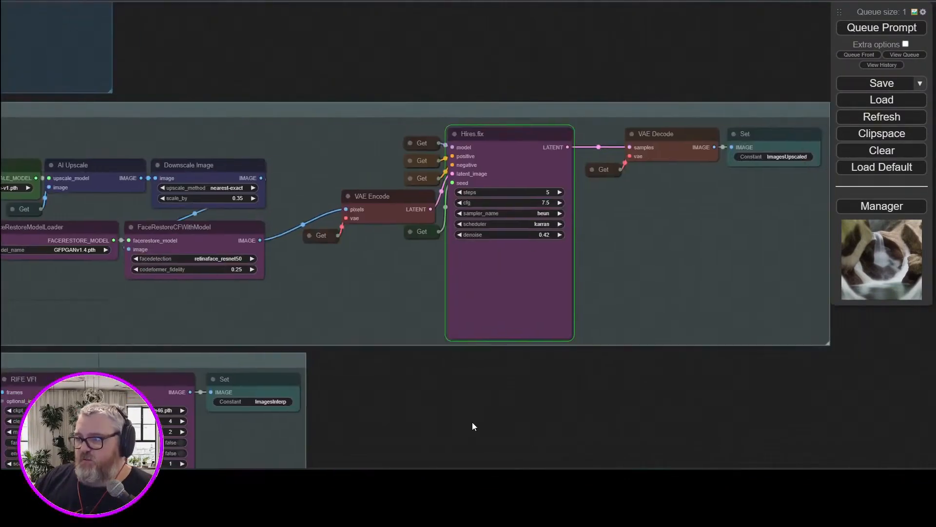
{"action": "scroll", "coordinate": [472, 422], "scroll_direction": "up", "scroll_amount": 2}
{"action": "left_click_drag", "start_coordinate": [540, 429], "coordinate": [452, 426]}
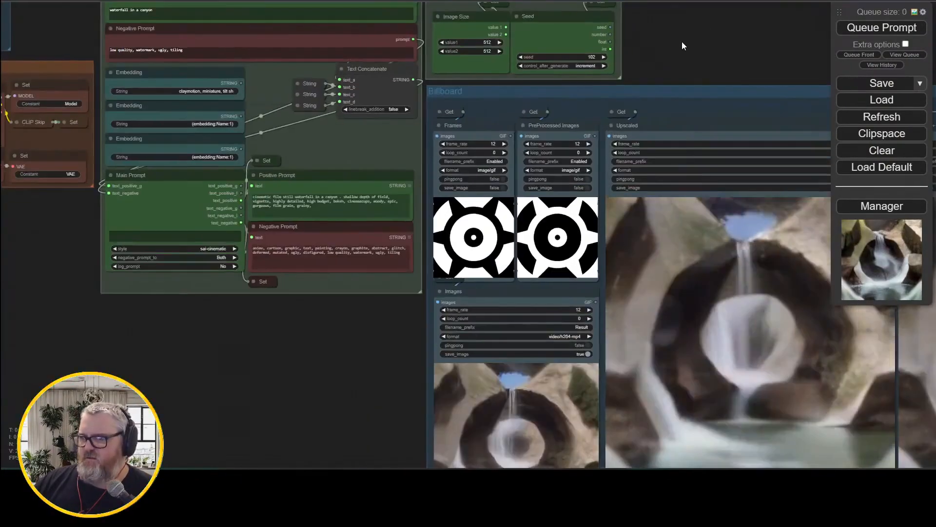
- Compare the base, upscaled and interpolated videos in the Billboard group, and select the RIFE VFI node in the Interpolation group
{"action": "left_click_drag", "start_coordinate": [682, 42], "coordinate": [473, 233]}
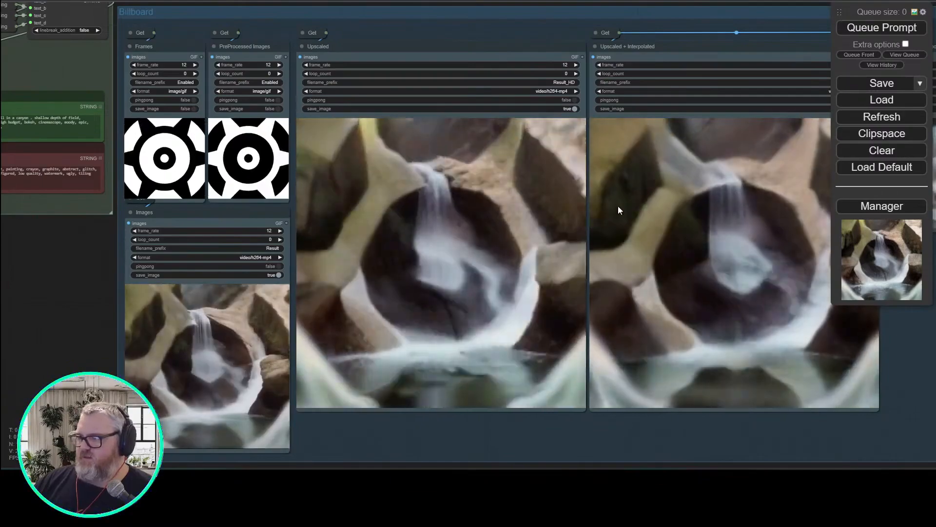
{"action": "scroll", "coordinate": [79, 347], "scroll_direction": "down", "scroll_amount": 2}
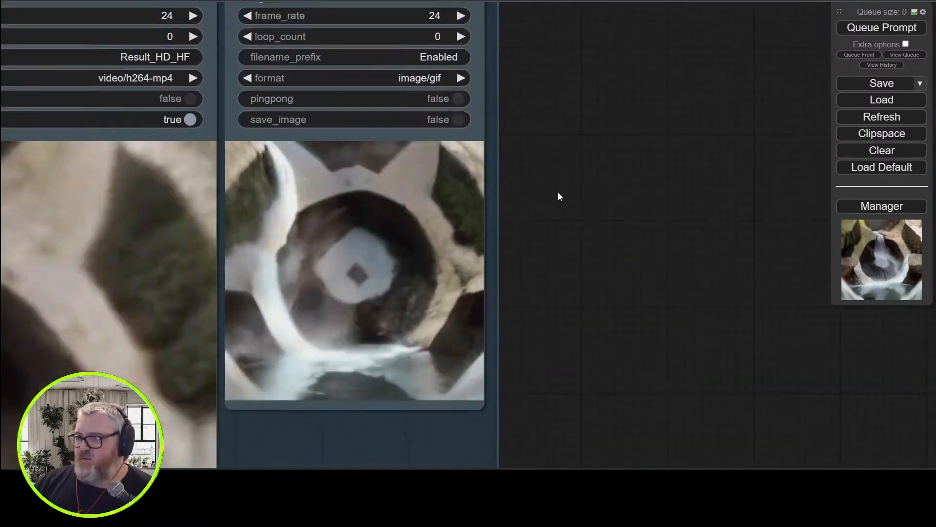
{"action": "scroll", "coordinate": [558, 195], "scroll_direction": "up", "scroll_amount": 3}
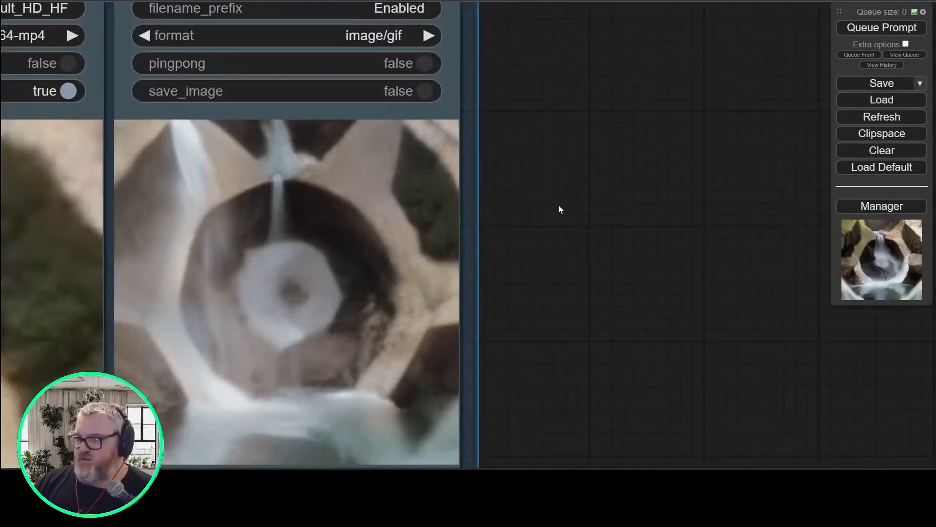
{"action": "scroll", "coordinate": [556, 244], "scroll_direction": "down", "scroll_amount": 5}
{"action": "left_click_drag", "start_coordinate": [557, 265], "coordinate": [814, 173]}
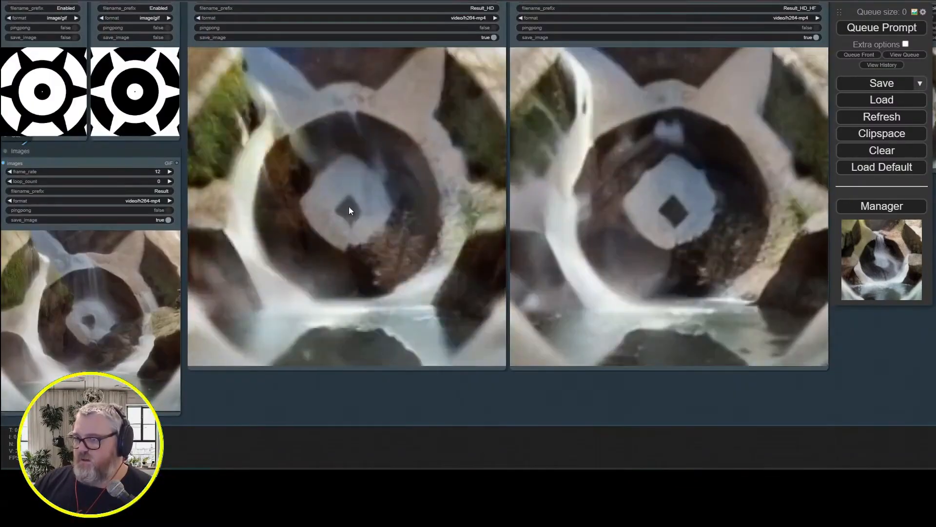
{"action": "scroll", "coordinate": [344, 437], "scroll_direction": "down", "scroll_amount": 5}
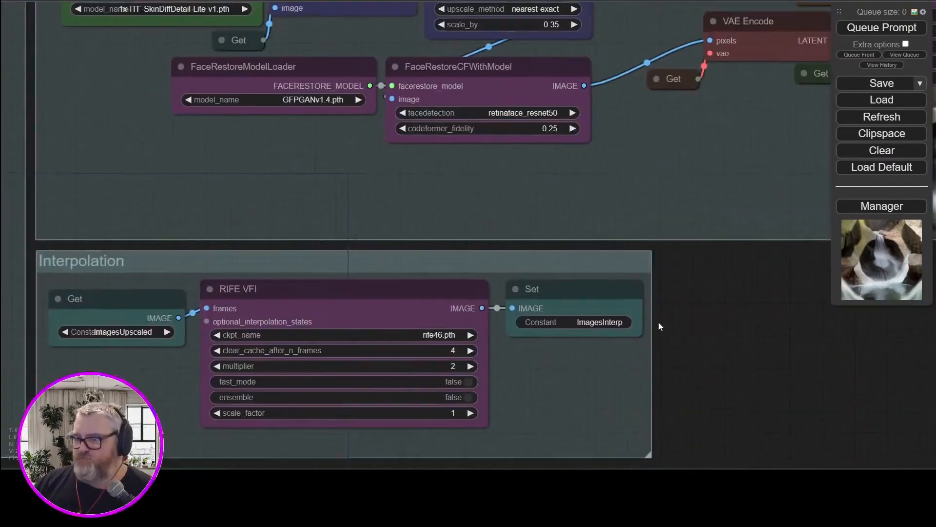
{"action": "left_click", "coordinate": [369, 308]}
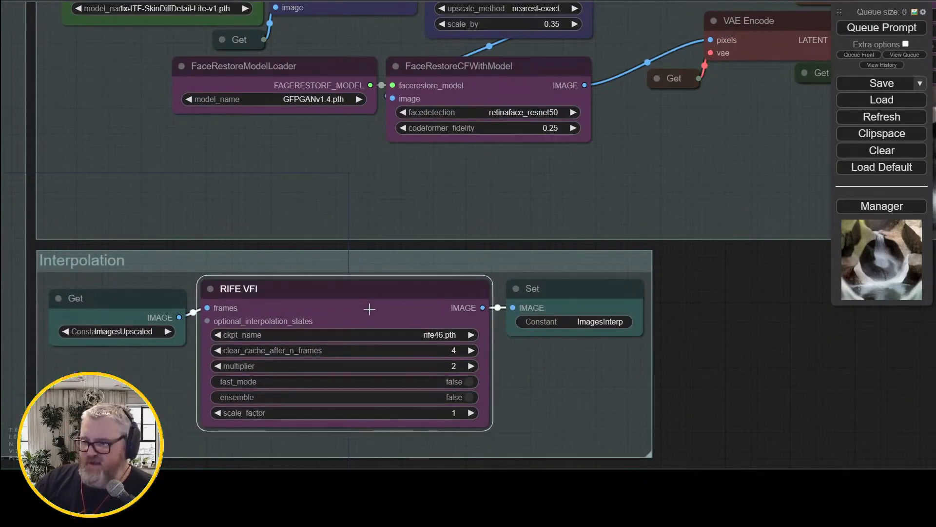
- Replace the RIFE VFI node in the Interpolation group with a FILM VFI node, wired from ImagesUpscaled to the ImagesInterp Set node
{"action": "key", "text": "Delete"}
{"action": "right_click", "coordinate": [340, 325]}
{"action": "left_click_drag", "start_coordinate": [179, 317], "coordinate": [241, 312]}
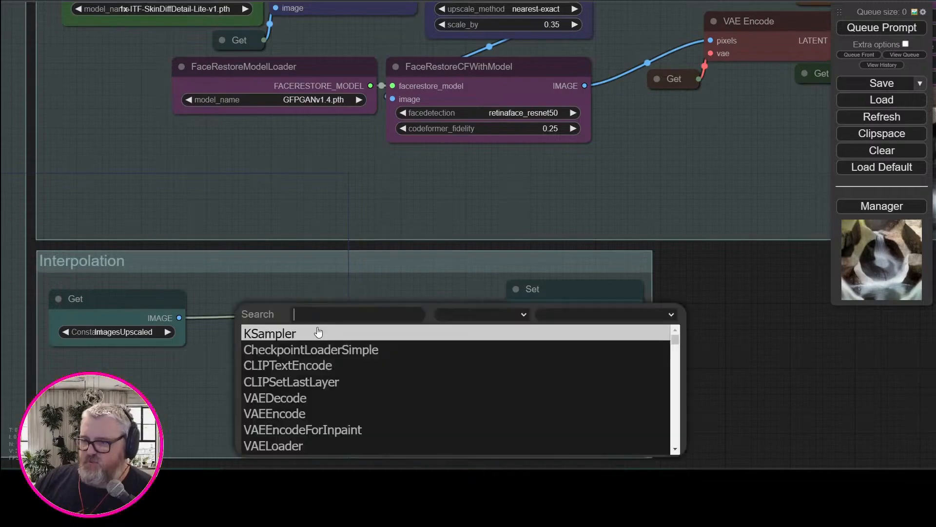
{"action": "type", "text": "film"}
{"action": "key", "text": "Return"}
{"action": "left_click_drag", "start_coordinate": [493, 364], "coordinate": [513, 308]}
{"action": "left_click_drag", "start_coordinate": [293, 344], "coordinate": [285, 295]}
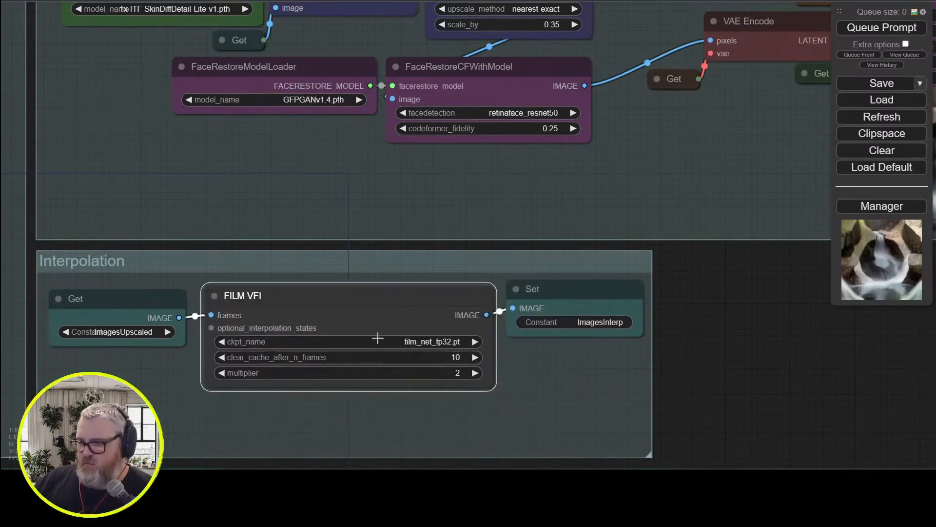
- Examine the Hires.fix settings, the Upscale group, the link between ImageQuantize and Invert Image, and the ControlNet group
{"action": "scroll", "coordinate": [408, 383], "scroll_direction": "down", "scroll_amount": 5}
{"action": "scroll", "coordinate": [407, 380], "scroll_direction": "up", "scroll_amount": 5}
{"action": "left_click_drag", "start_coordinate": [437, 350], "coordinate": [415, 423]}
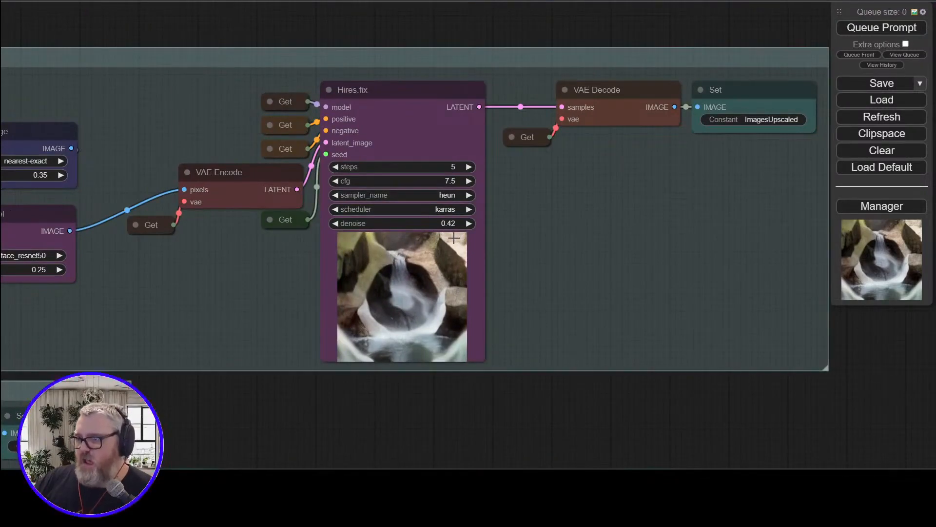
{"action": "left_click_drag", "start_coordinate": [287, 414], "coordinate": [781, 445]}
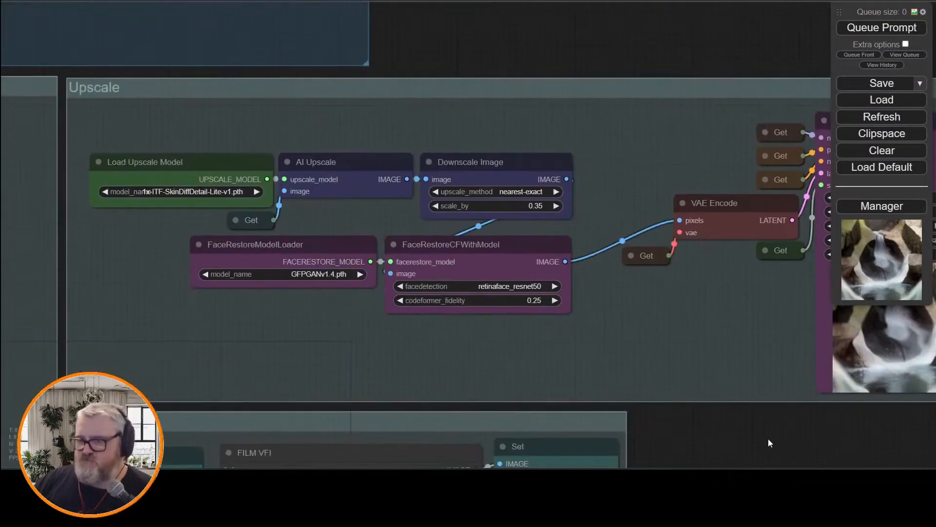
{"action": "scroll", "coordinate": [604, 193], "scroll_direction": "down", "scroll_amount": 5}
{"action": "left_click_drag", "start_coordinate": [604, 193], "coordinate": [934, 230]}
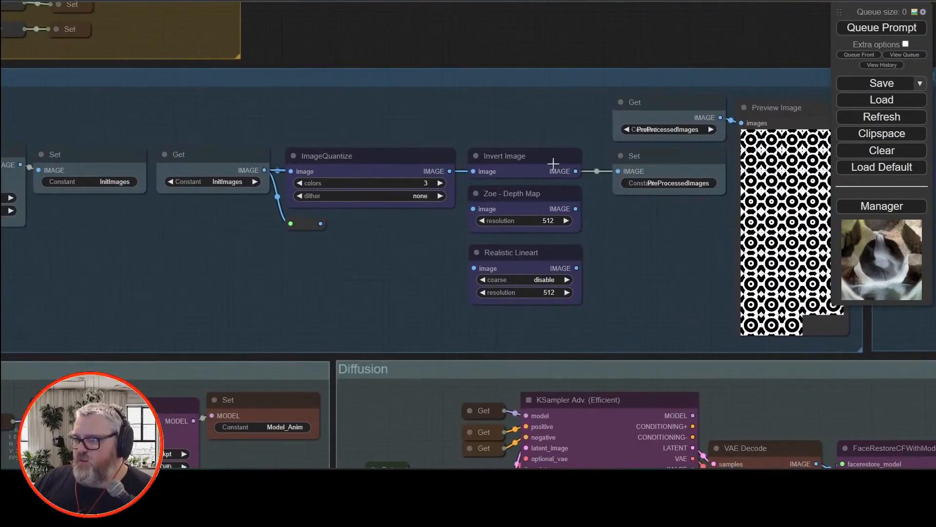
{"action": "left_click_drag", "start_coordinate": [450, 171], "coordinate": [509, 172]}
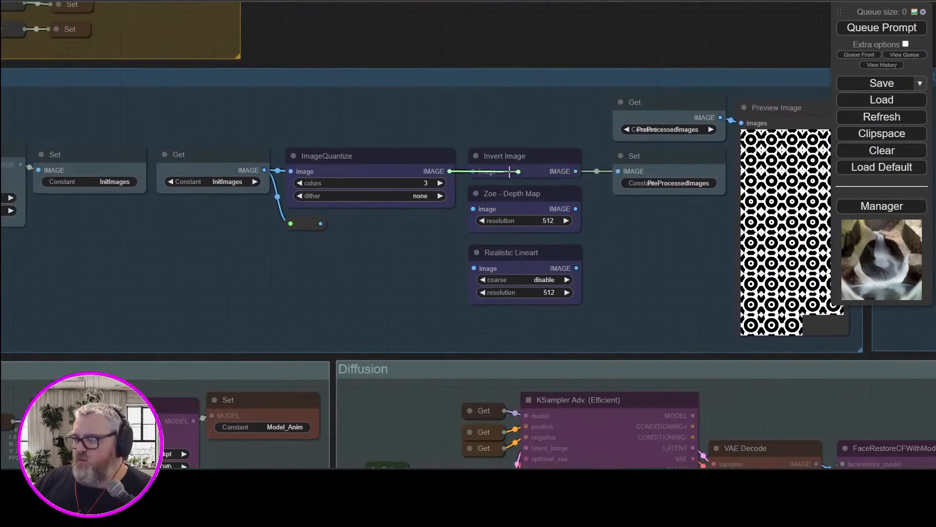
{"action": "left_click_drag", "start_coordinate": [435, 161], "coordinate": [432, 156]}
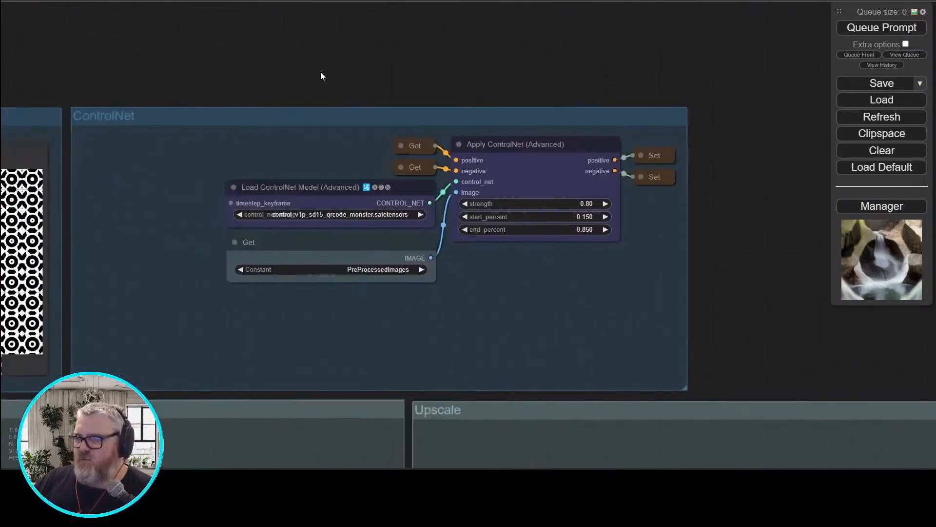
{"action": "left_click_drag", "start_coordinate": [320, 71], "coordinate": [920, 110]}
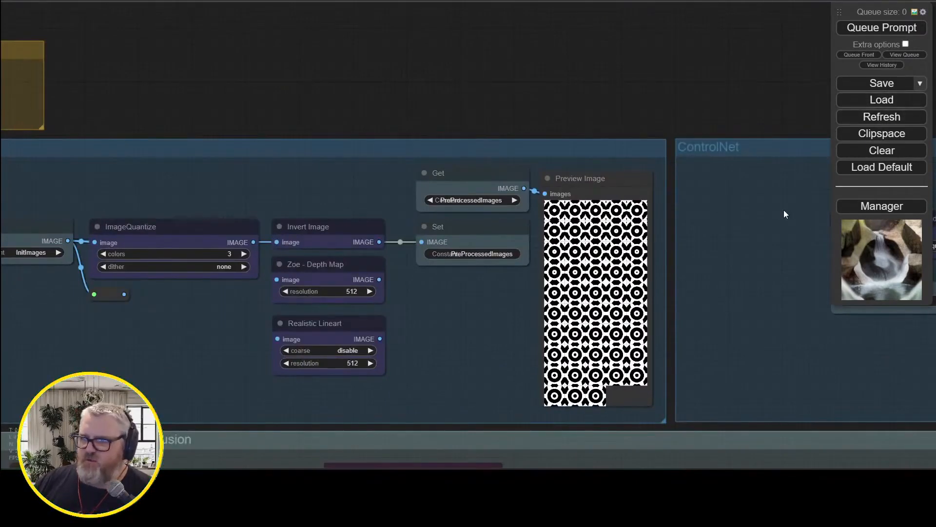
- Try bypassing the Invert Image node ahead of the PreProcessedImages Set node
{"action": "right_click", "coordinate": [317, 237]}
{"action": "left_click", "coordinate": [341, 363]}
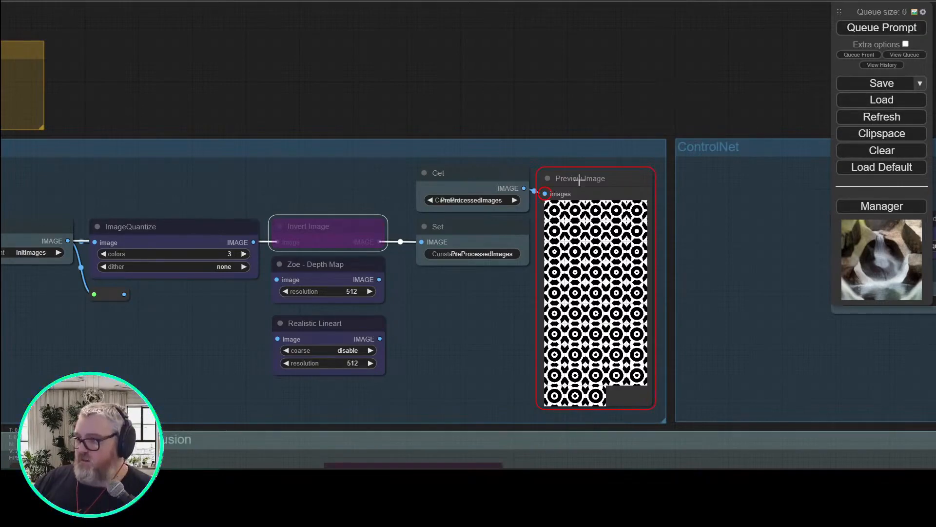
{"action": "right_click", "coordinate": [358, 221]}
{"action": "left_click", "coordinate": [384, 372]}
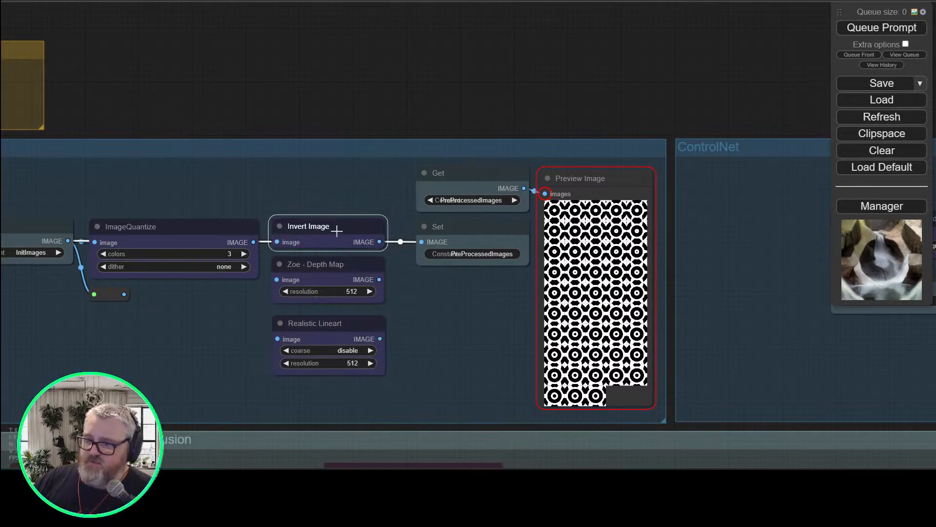
- Connect the ImageQuantize output directly to the PreProcessedImages Set node, leaving out Invert Image, and queue the prompt
{"action": "left_click_drag", "start_coordinate": [427, 241], "coordinate": [427, 241]}
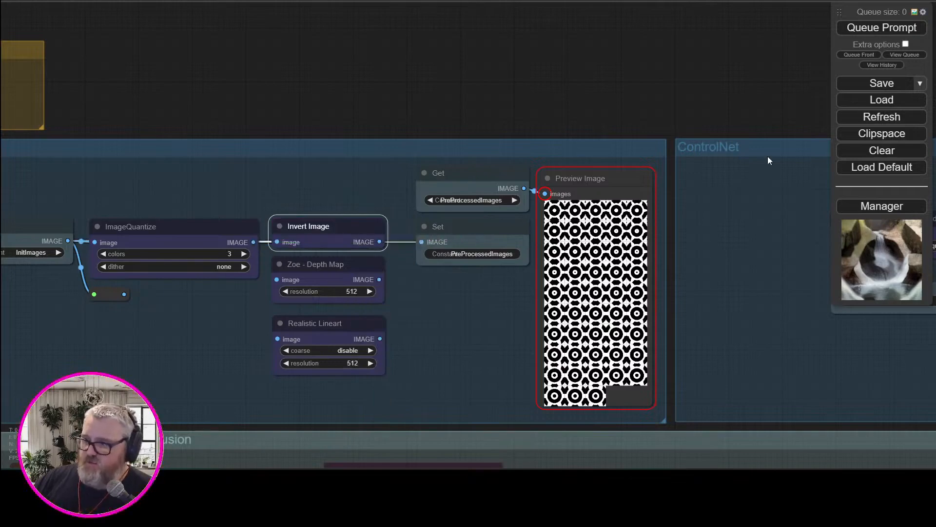
{"action": "left_click", "coordinate": [882, 28]}
{"action": "left_click_drag", "start_coordinate": [354, 235], "coordinate": [180, 189]}
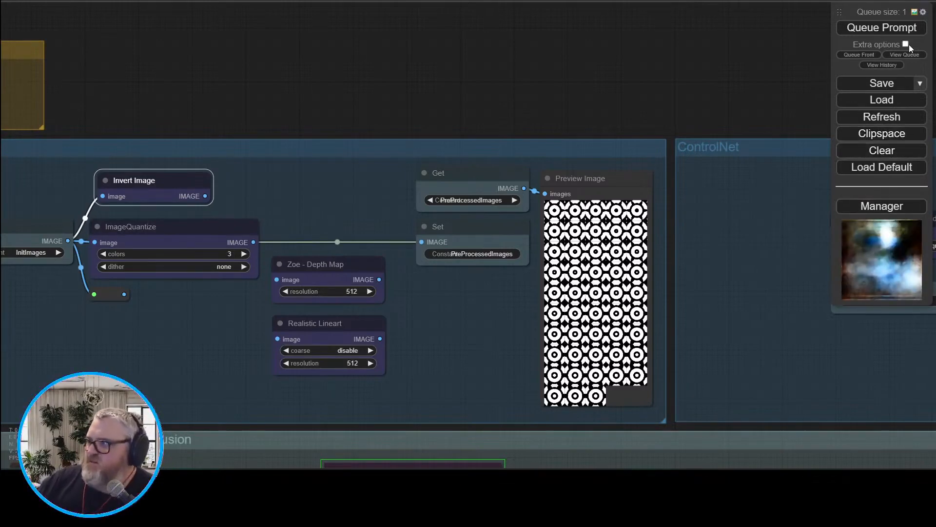
{"action": "left_click_drag", "start_coordinate": [147, 179], "coordinate": [322, 213]}
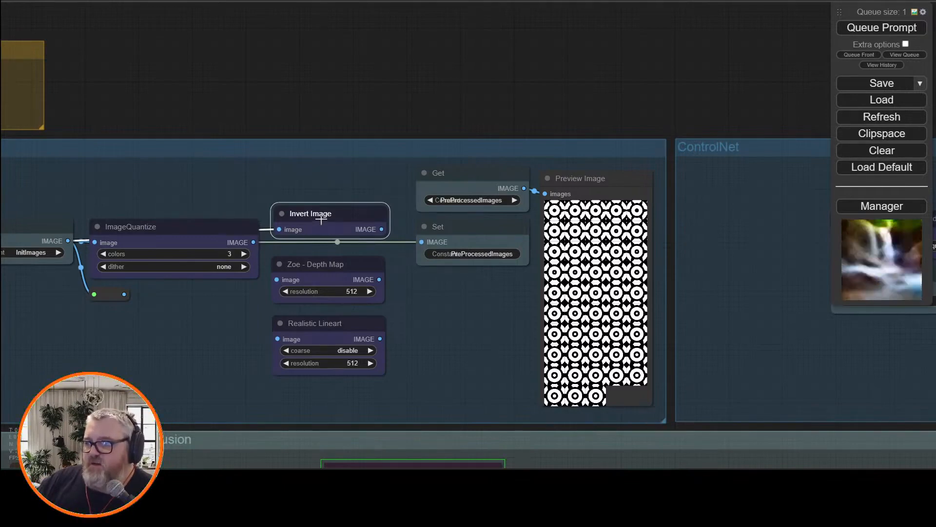
{"action": "left_click_drag", "start_coordinate": [321, 219], "coordinate": [317, 221]}
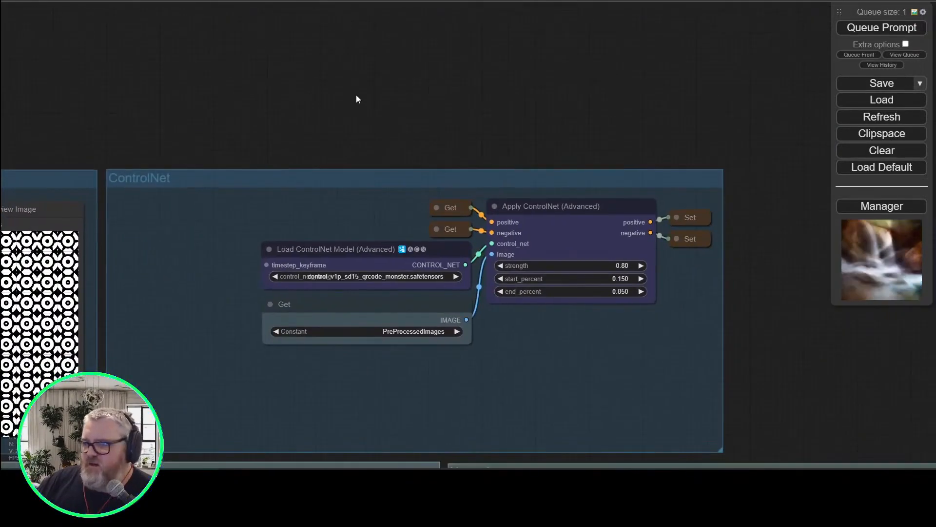
- Check the ControlNet, Upscale, Interpolation and Settings groups and the Billboard videos while the prompt runs
{"action": "scroll", "coordinate": [371, 73], "scroll_direction": "down", "scroll_amount": 2}
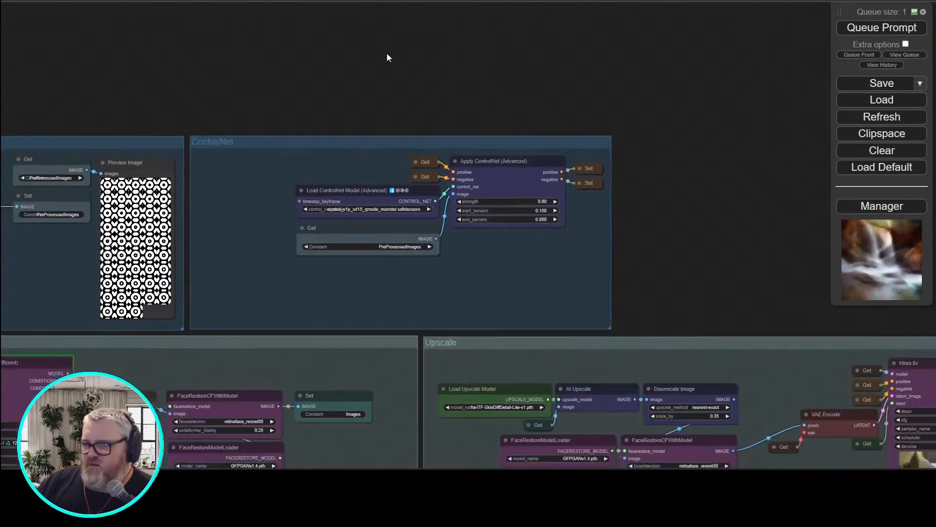
{"action": "left_click_drag", "start_coordinate": [827, 187], "coordinate": [820, 151]}
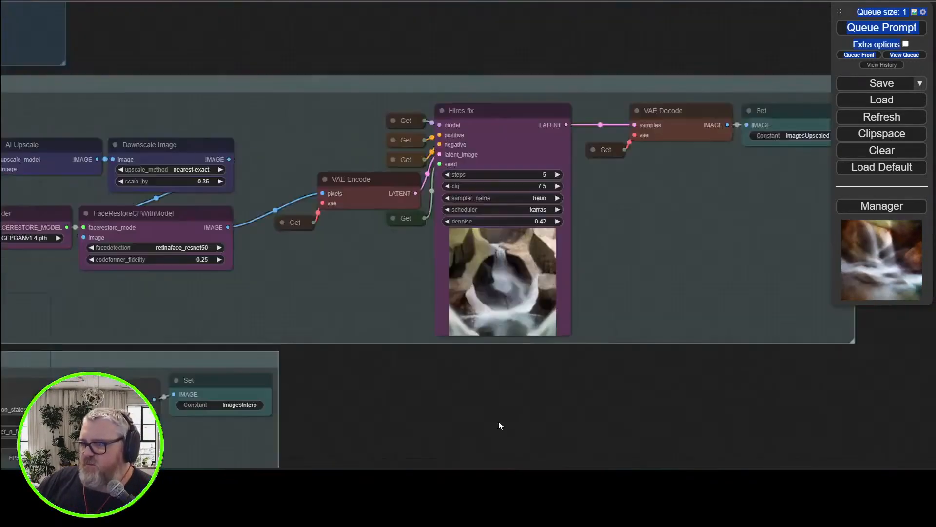
{"action": "left_click_drag", "start_coordinate": [498, 422], "coordinate": [613, 467]}
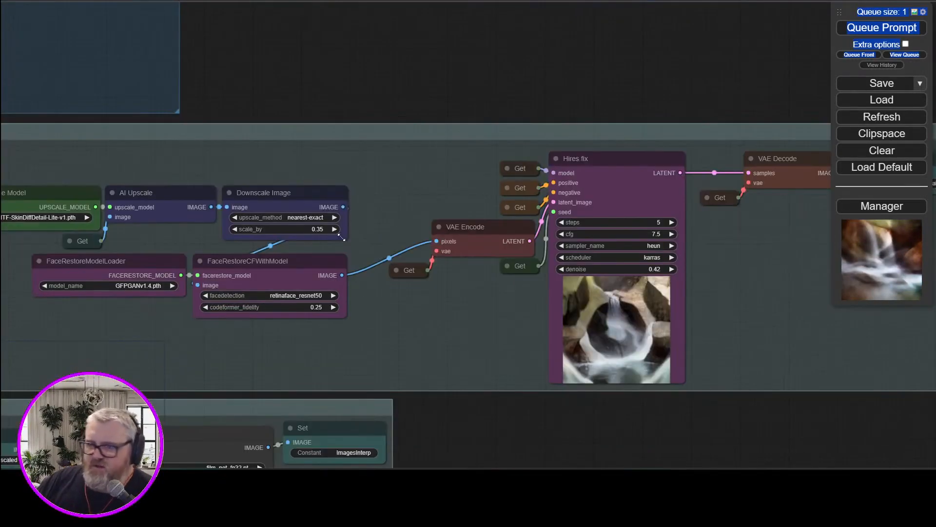
{"action": "left_click_drag", "start_coordinate": [442, 450], "coordinate": [604, 162]}
{"action": "left_click_drag", "start_coordinate": [413, 344], "coordinate": [682, 383]}
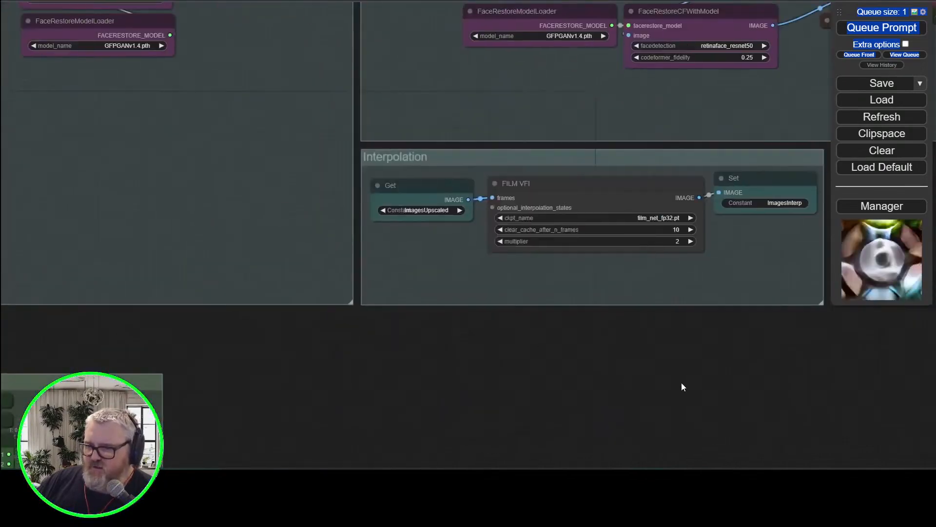
{"action": "left_click_drag", "start_coordinate": [558, 370], "coordinate": [303, 378]}
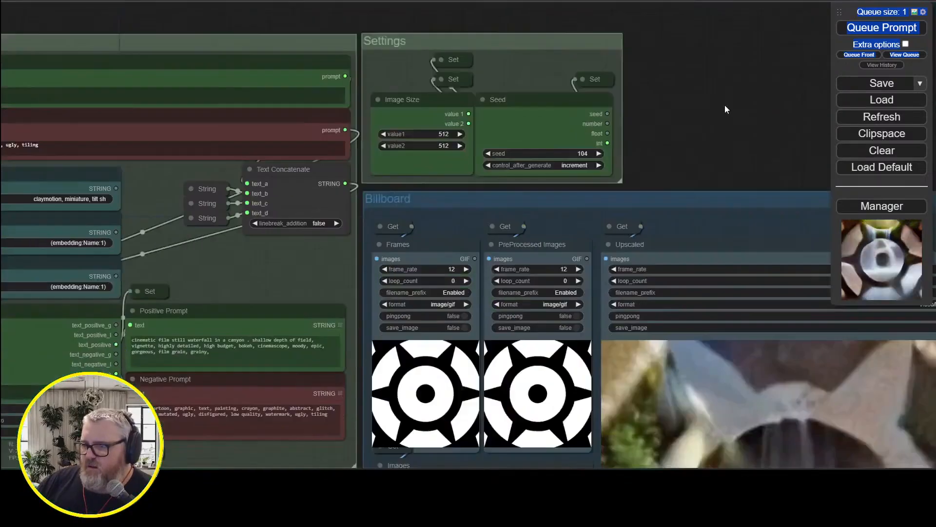
{"action": "left_click_drag", "start_coordinate": [265, 507], "coordinate": [245, 122]}
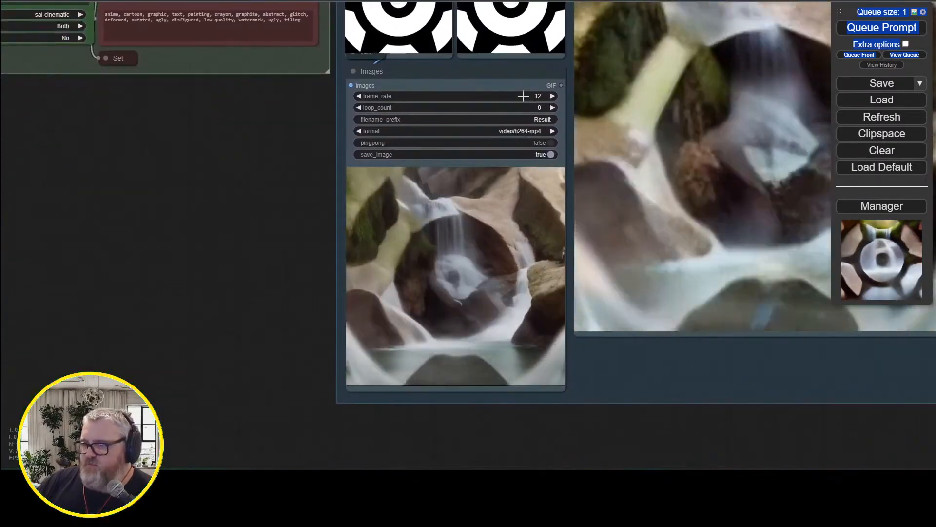
{"action": "scroll", "coordinate": [209, 190], "scroll_direction": "down", "scroll_amount": 4}
{"action": "left_click_drag", "start_coordinate": [209, 191], "coordinate": [130, 344]}
{"action": "scroll", "coordinate": [131, 341], "scroll_direction": "up", "scroll_amount": 4}
{"action": "scroll", "coordinate": [171, 299], "scroll_direction": "down", "scroll_amount": 3}
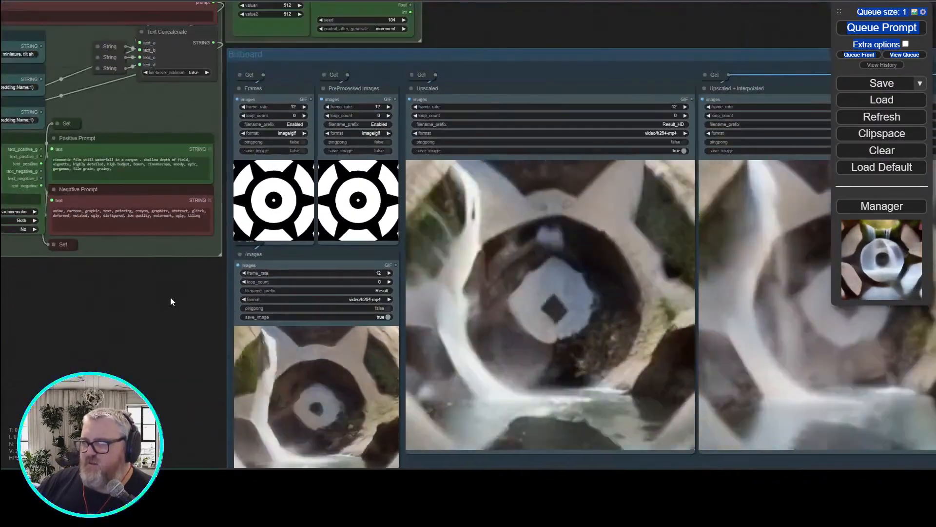
- Add an Image Save node fed by the InitImages Get node above Frames, and place it beside the Billboard group
{"action": "left_click", "coordinate": [261, 74]}
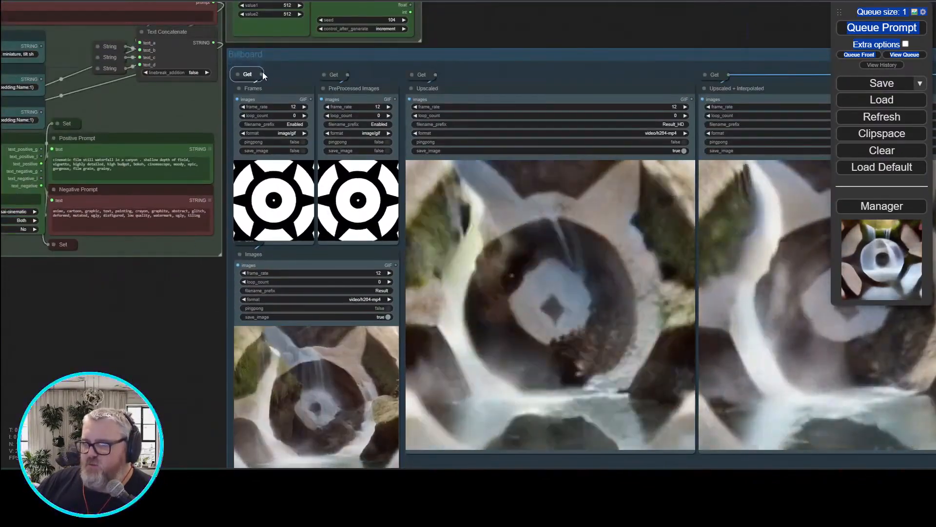
{"action": "left_click_drag", "start_coordinate": [264, 74], "coordinate": [106, 322]}
{"action": "left_click", "coordinate": [239, 72]}
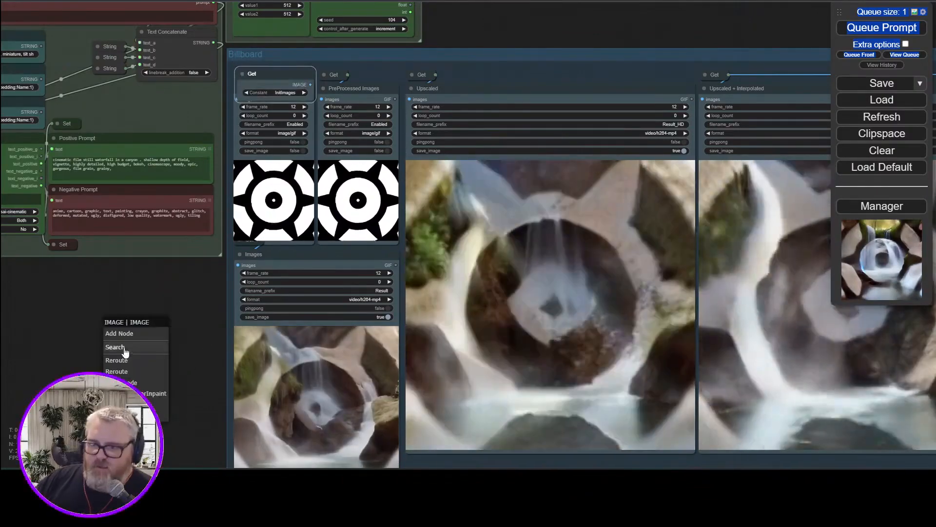
{"action": "left_click", "coordinate": [116, 348]}
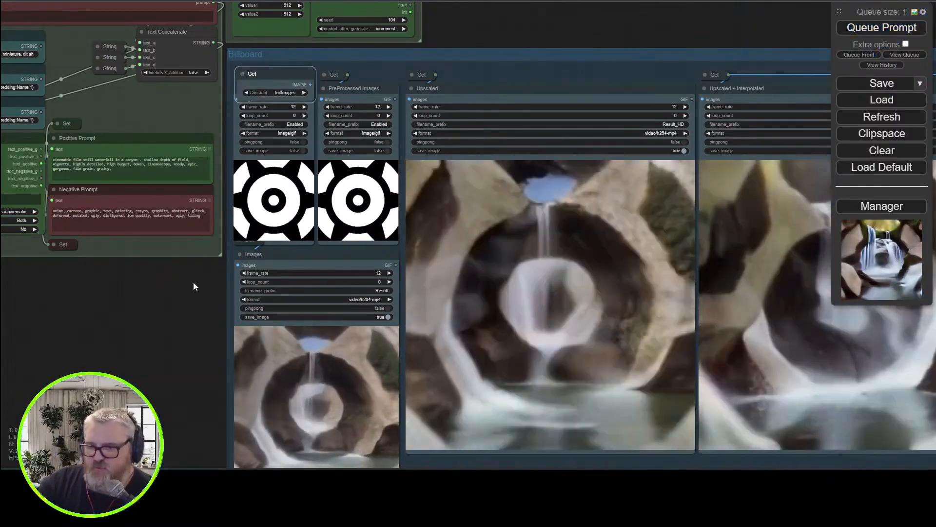
{"action": "left_click_drag", "start_coordinate": [310, 84], "coordinate": [105, 320]}
{"action": "left_click", "coordinate": [110, 345]}
{"action": "type", "text": "image save"}
{"action": "left_click", "coordinate": [119, 361]}
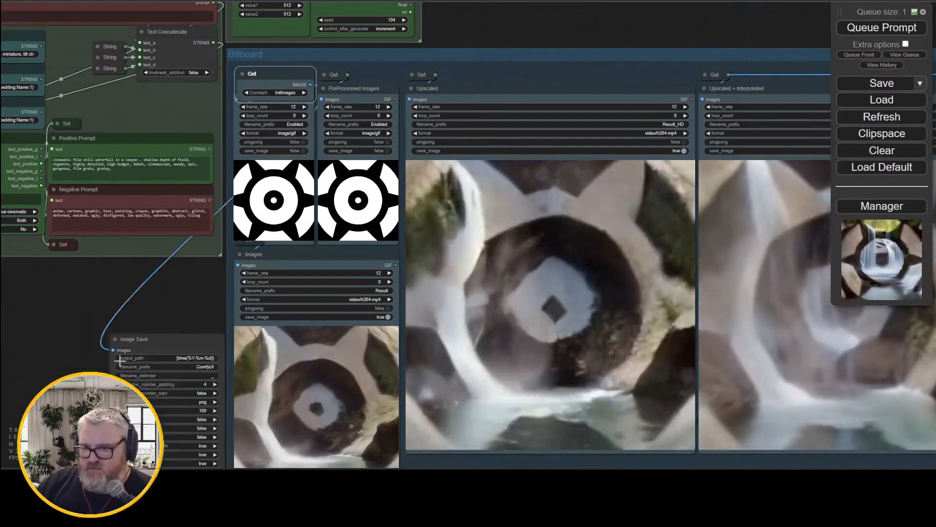
{"action": "left_click_drag", "start_coordinate": [158, 337], "coordinate": [140, 291]}
{"action": "left_click", "coordinate": [241, 74]}
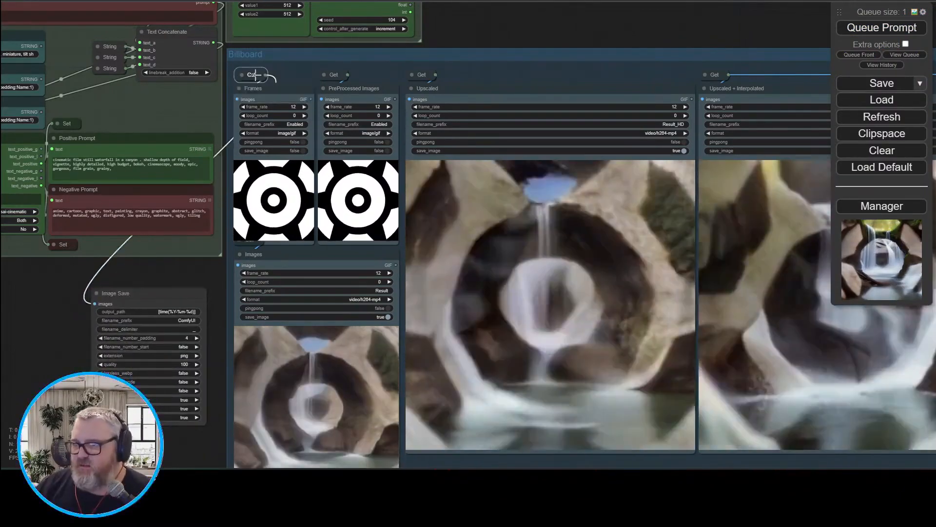
- Set the Image Save node's filename prefix to ComfyUI-QR and its quality to 99
{"action": "scroll", "coordinate": [142, 312], "scroll_direction": "up", "scroll_amount": 11}
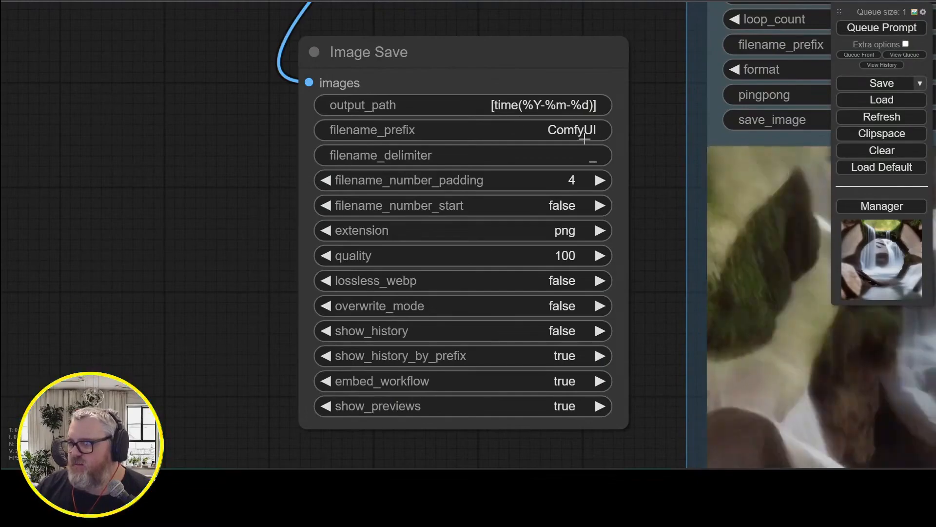
{"action": "left_click", "coordinate": [585, 139]}
{"action": "type", "text": "-"}
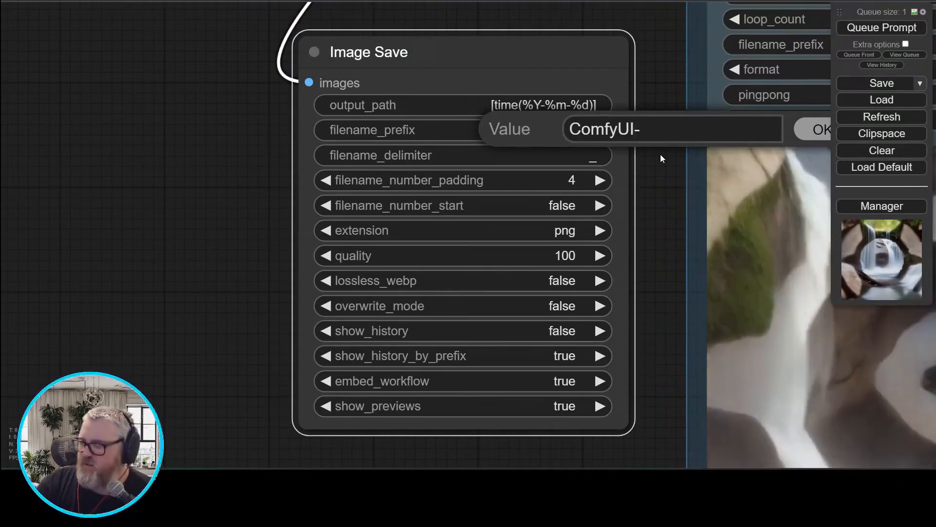
{"action": "type", "text": "QR"}
{"action": "key", "text": "Return"}
{"action": "left_click", "coordinate": [325, 255]}
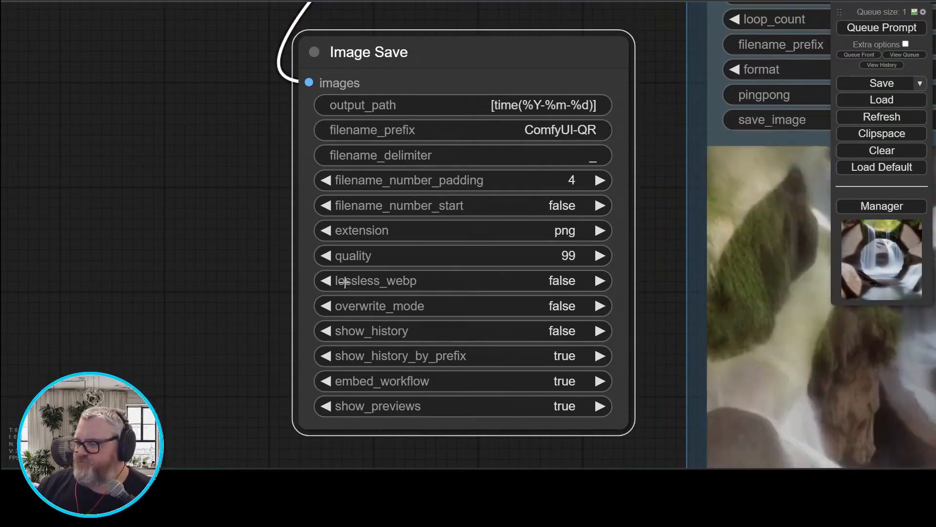
- Review the Image Save settings, the Diffusion group's sampler progress, and the newly rendered Images video in the Billboard group
{"action": "scroll", "coordinate": [344, 282], "scroll_direction": "down", "scroll_amount": 12}
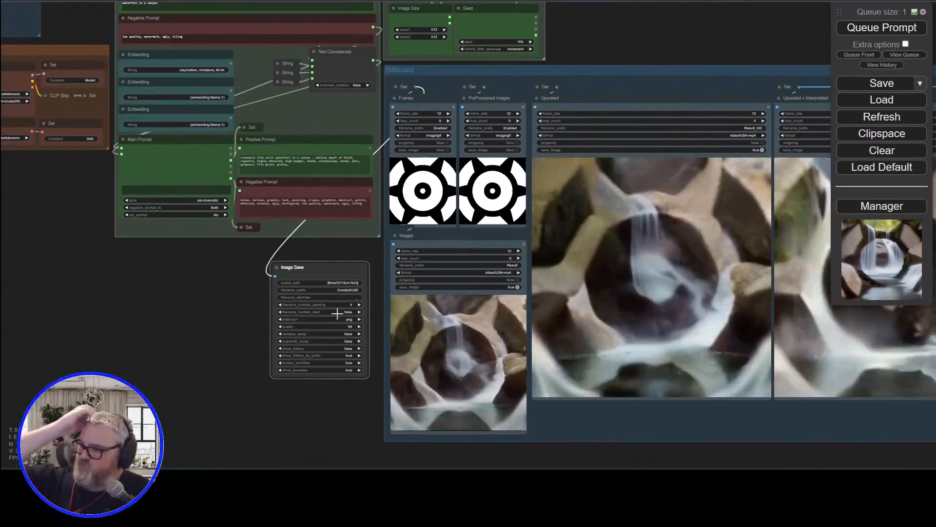
{"action": "scroll", "coordinate": [336, 313], "scroll_direction": "up", "scroll_amount": 6}
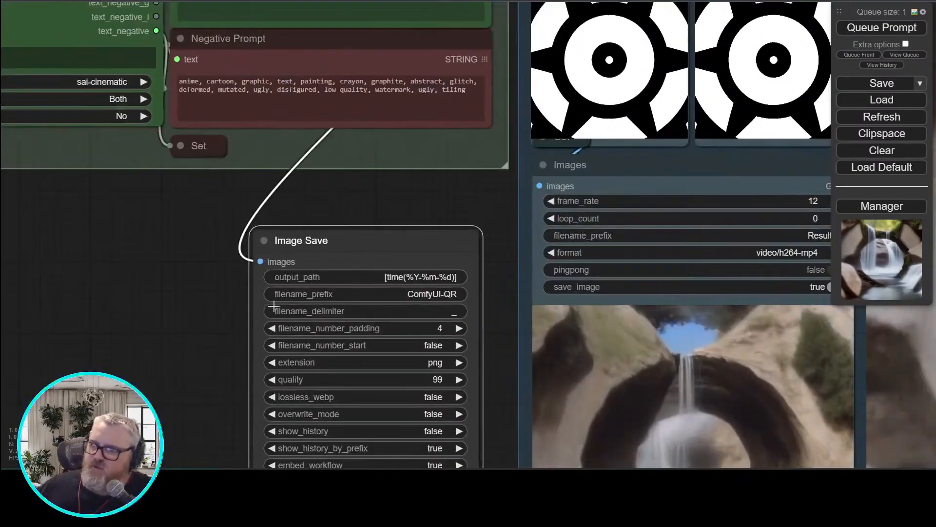
{"action": "scroll", "coordinate": [273, 306], "scroll_direction": "up", "scroll_amount": 2}
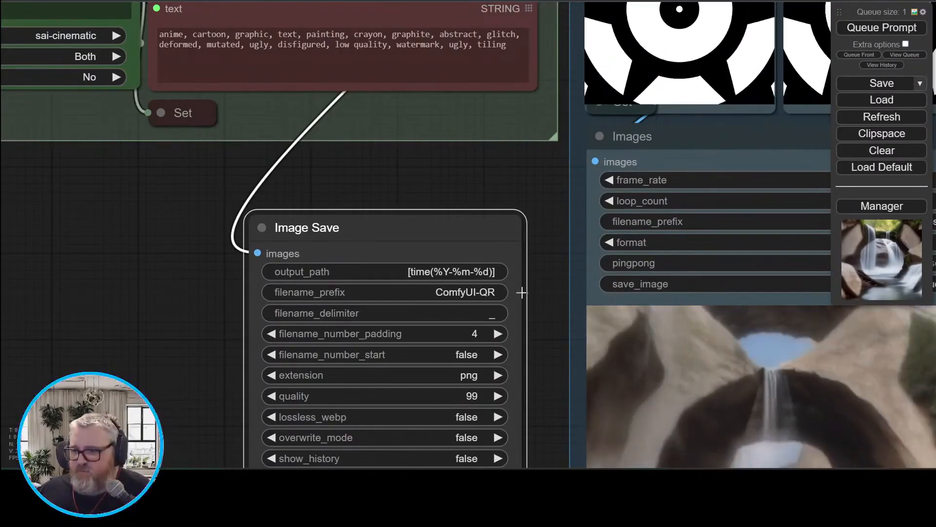
{"action": "left_click_drag", "start_coordinate": [500, 182], "coordinate": [330, 3]}
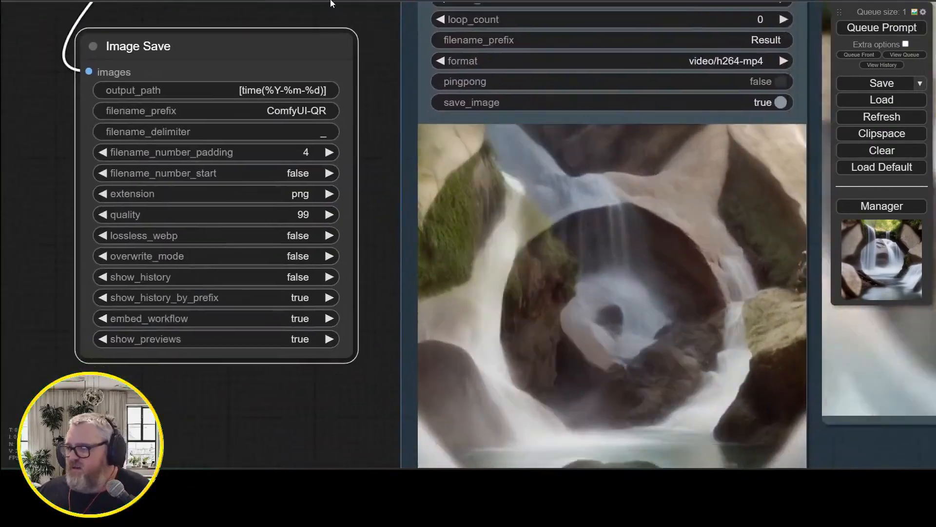
{"action": "scroll", "coordinate": [73, 266], "scroll_direction": "down", "scroll_amount": 10}
{"action": "left_click_drag", "start_coordinate": [389, 73], "coordinate": [433, 361]}
{"action": "scroll", "coordinate": [583, 417], "scroll_direction": "up", "scroll_amount": 6}
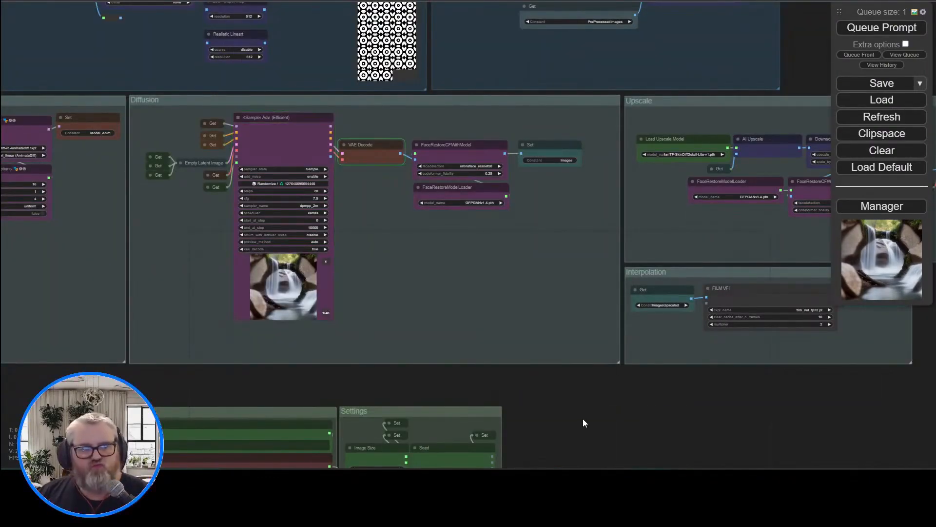
{"action": "left_click_drag", "start_coordinate": [583, 418], "coordinate": [439, 195]}
{"action": "scroll", "coordinate": [439, 244], "scroll_direction": "up", "scroll_amount": 4}
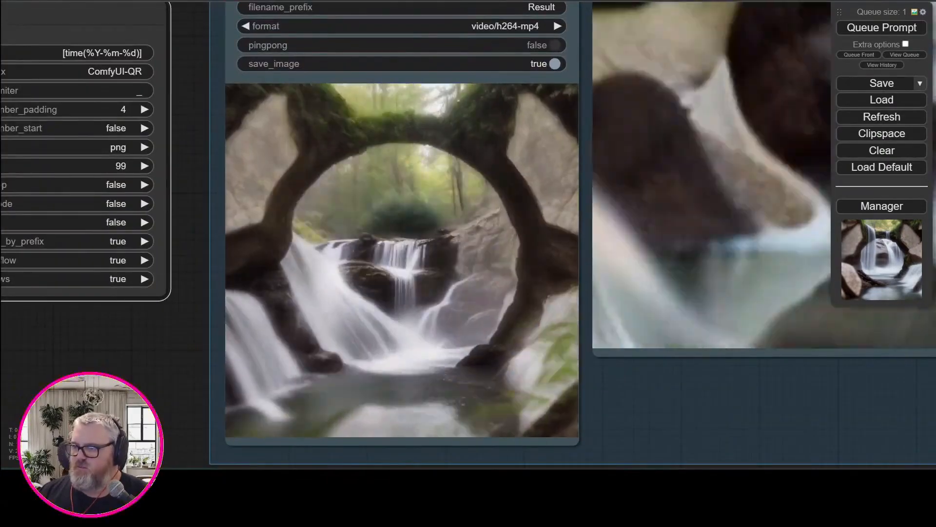
- Set the AnimateDiff Loader's motion model in the Animate group to improved3DMotion_improved3DV1.ckpt
{"action": "mouse_move", "coordinate": [453, 244]}
{"action": "left_mouse_down"}
{"action": "mouse_move", "coordinate": [250, 256]}
{"action": "mouse_move", "coordinate": [454, 244]}
{"action": "left_mouse_up"}
{"action": "scroll", "coordinate": [365, 379], "scroll_direction": "down", "scroll_amount": 7}
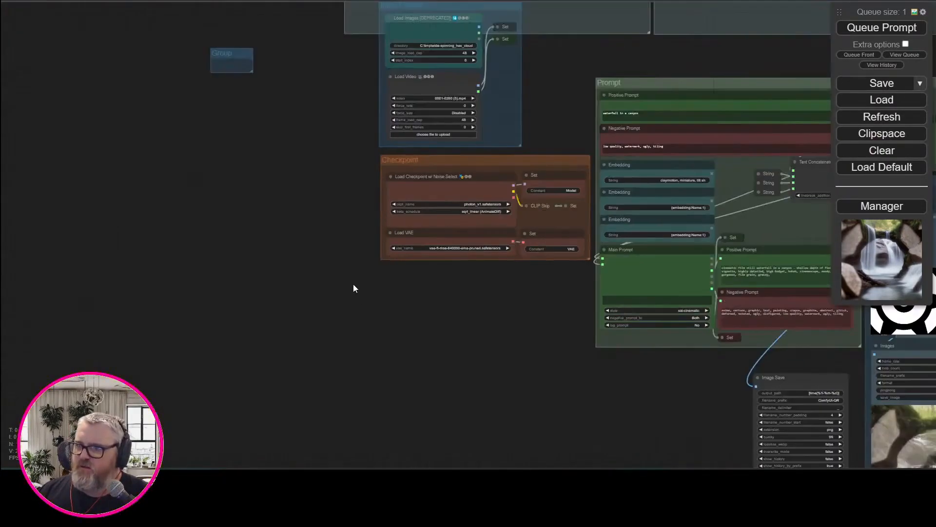
{"action": "left_click_drag", "start_coordinate": [274, 78], "coordinate": [352, 285]}
{"action": "scroll", "coordinate": [373, 91], "scroll_direction": "up", "scroll_amount": 4}
{"action": "left_click_drag", "start_coordinate": [372, 91], "coordinate": [1, 319]}
{"action": "scroll", "coordinate": [58, 341], "scroll_direction": "up", "scroll_amount": 4}
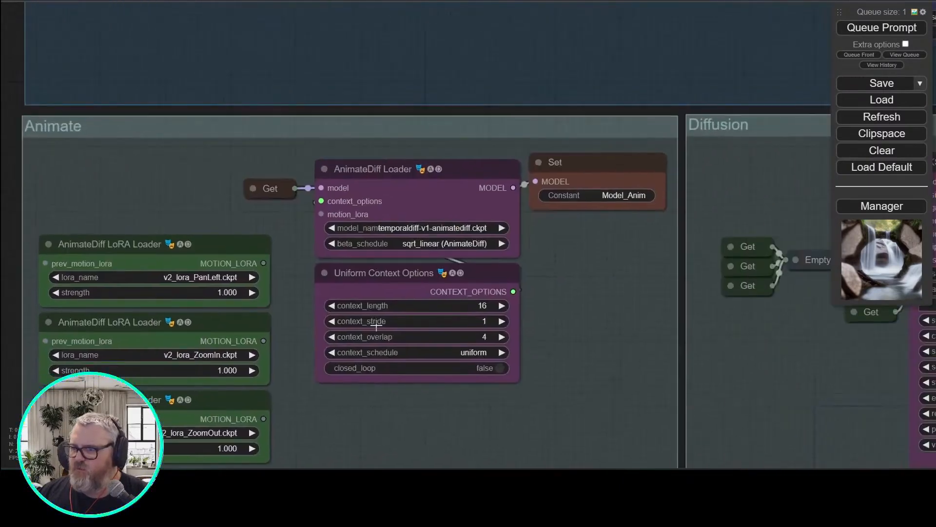
{"action": "scroll", "coordinate": [151, 198], "scroll_direction": "down", "scroll_amount": 3}
{"action": "left_click", "coordinate": [371, 225]}
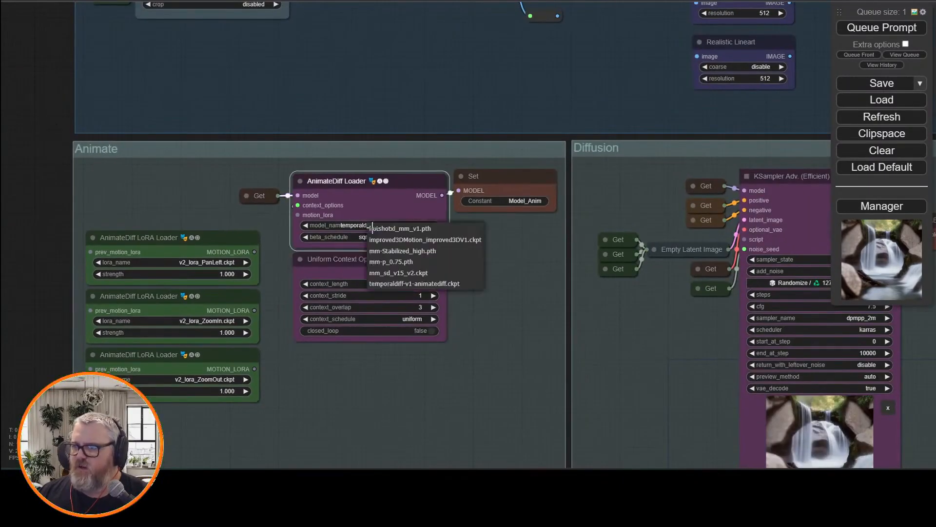
- Move the Invert Image and ImageQuantize nodes up in the PreProcessFrames group, clear of the wire between the InitImages Get and PreProcessedImages Set nodes
{"action": "left_click_drag", "start_coordinate": [25, 94], "coordinate": [48, 351]}
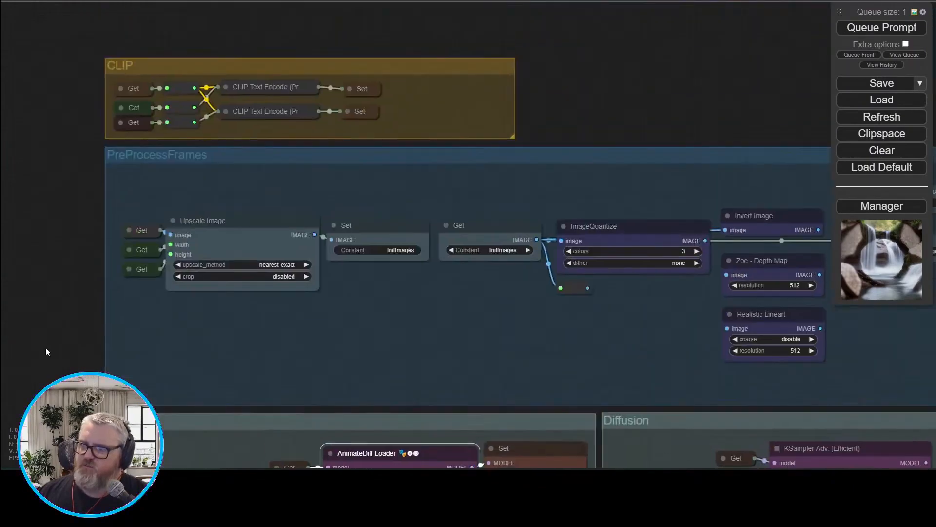
{"action": "left_click_drag", "start_coordinate": [804, 66], "coordinate": [491, 16]}
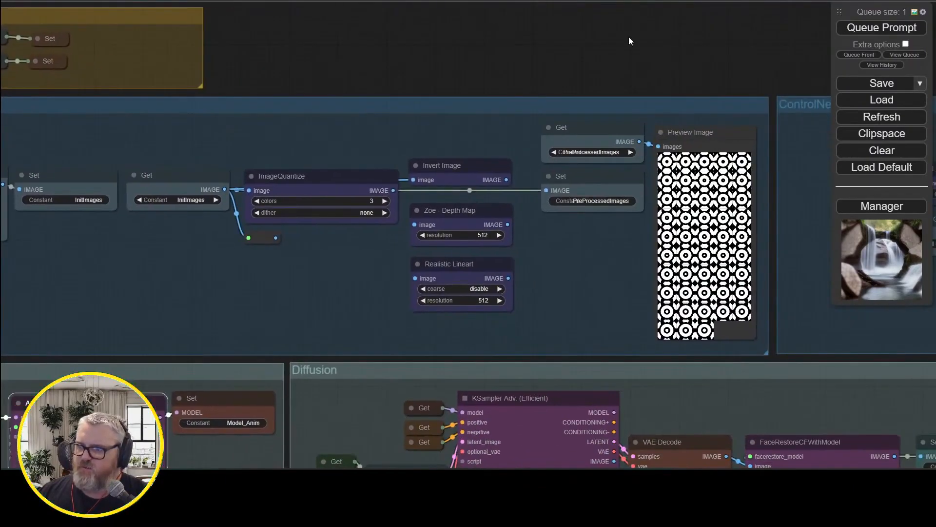
{"action": "left_click_drag", "start_coordinate": [785, 71], "coordinate": [432, 13]}
{"action": "scroll", "coordinate": [369, 128], "scroll_direction": "up", "scroll_amount": 14}
{"action": "scroll", "coordinate": [376, 259], "scroll_direction": "down", "scroll_amount": 12}
{"action": "left_click_drag", "start_coordinate": [25, 161], "coordinate": [280, 157]}
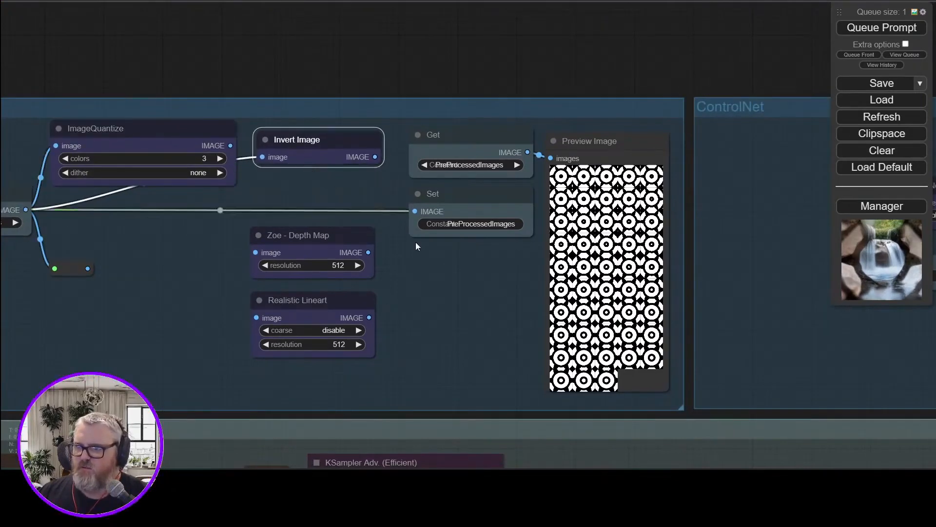
{"action": "left_click_drag", "start_coordinate": [416, 246], "coordinate": [522, 274]}
{"action": "left_click_drag", "start_coordinate": [256, 156], "coordinate": [259, 162]}
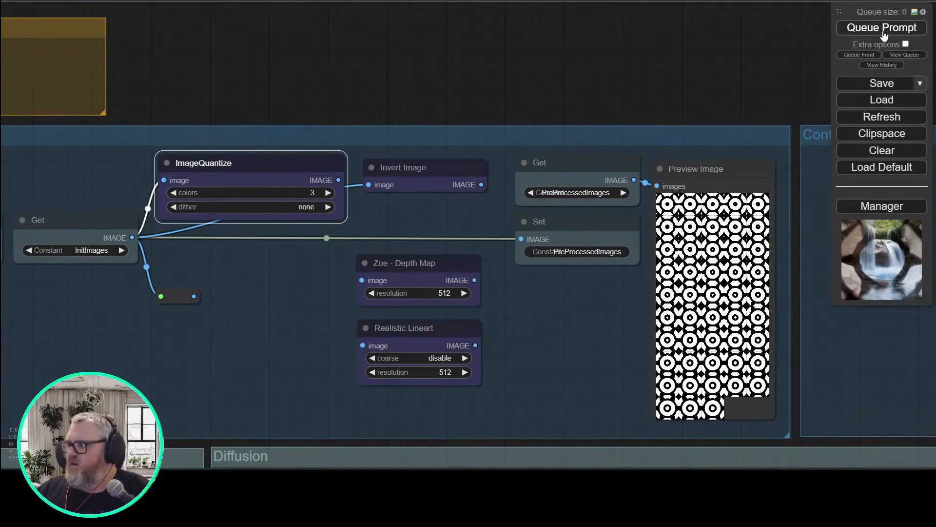
- Queue the prompt, show the queue list and cancel the pending run
{"action": "left_click_drag", "start_coordinate": [801, 39], "coordinate": [829, 68]}
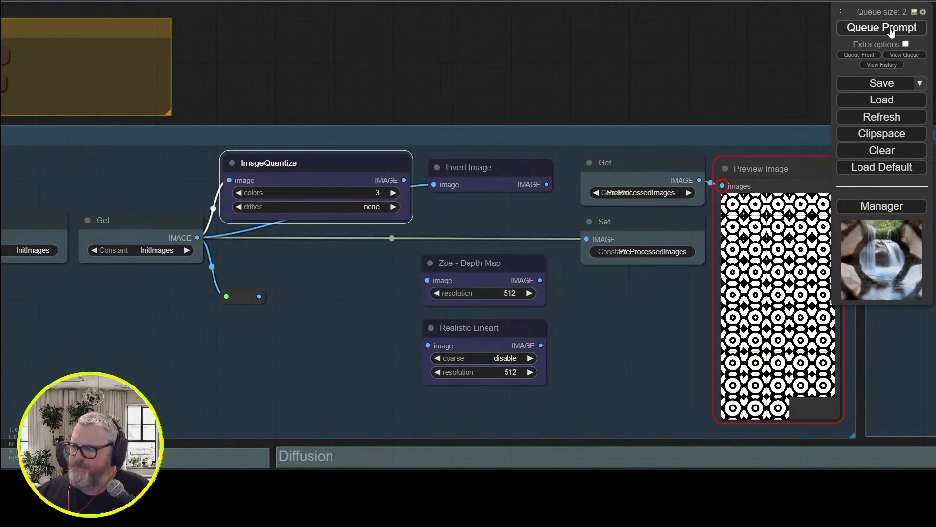
{"action": "left_click", "coordinate": [891, 32]}
{"action": "left_click", "coordinate": [904, 55]}
{"action": "left_click", "coordinate": [892, 128]}
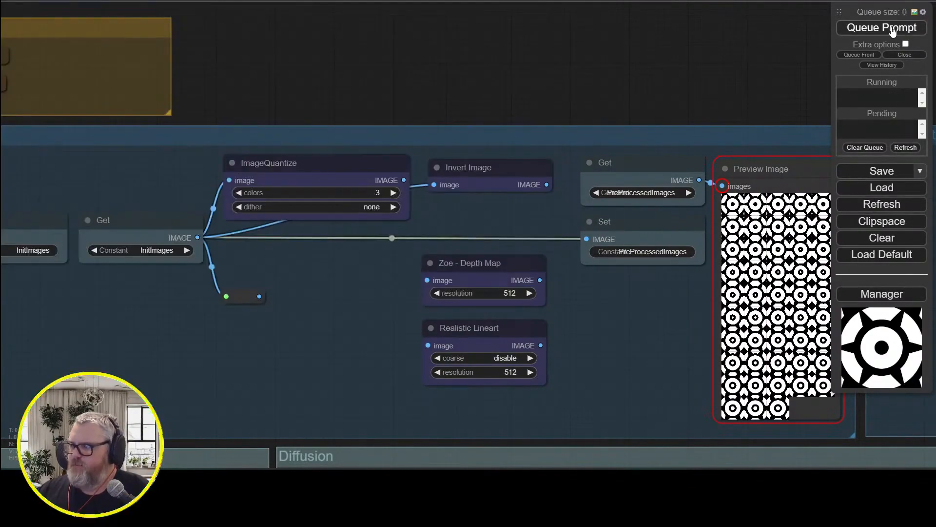
- Connect the ImageQuantize output to the PreProcessedImages Set node and queue the prompt again
{"action": "left_click_drag", "start_coordinate": [292, 365], "coordinate": [673, 312]}
{"action": "left_click_drag", "start_coordinate": [45, 341], "coordinate": [103, 12]}
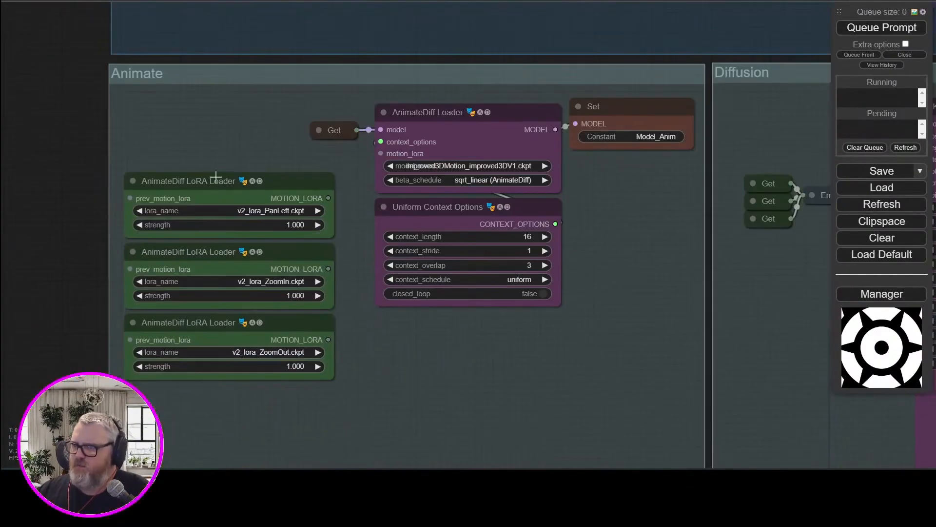
{"action": "left_click_drag", "start_coordinate": [195, 439], "coordinate": [250, 63]}
{"action": "left_click_drag", "start_coordinate": [220, 184], "coordinate": [250, 63]}
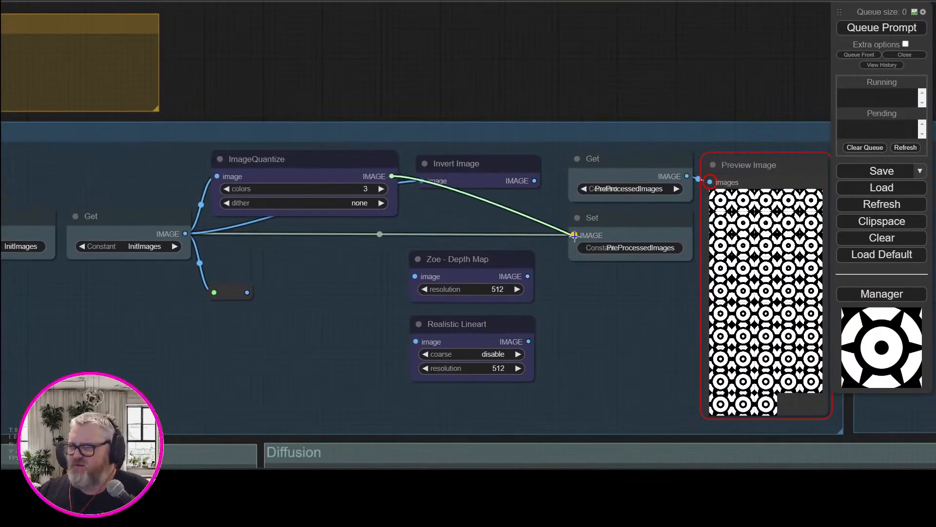
{"action": "left_click_drag", "start_coordinate": [366, 72], "coordinate": [418, 62]}
{"action": "left_click", "coordinate": [859, 55]}
- Check the ControlNet group and the KSampler's preview in the Diffusion group while the prompt runs
{"action": "left_click_drag", "start_coordinate": [742, 68], "coordinate": [261, 58]}
{"action": "left_click_drag", "start_coordinate": [420, 51], "coordinate": [380, 59]}
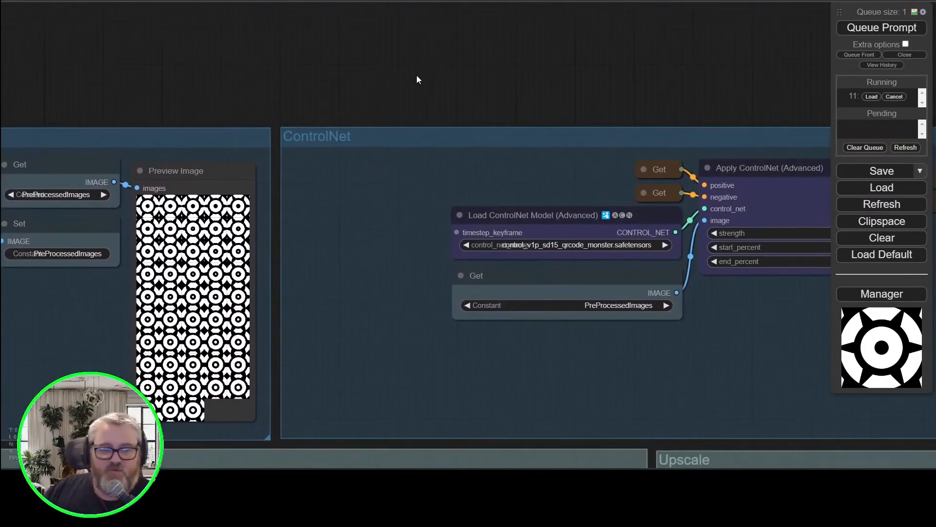
{"action": "scroll", "coordinate": [534, 63], "scroll_direction": "down", "scroll_amount": 6}
{"action": "left_click_drag", "start_coordinate": [417, 456], "coordinate": [557, 351]}
{"action": "scroll", "coordinate": [553, 368], "scroll_direction": "up", "scroll_amount": 5}
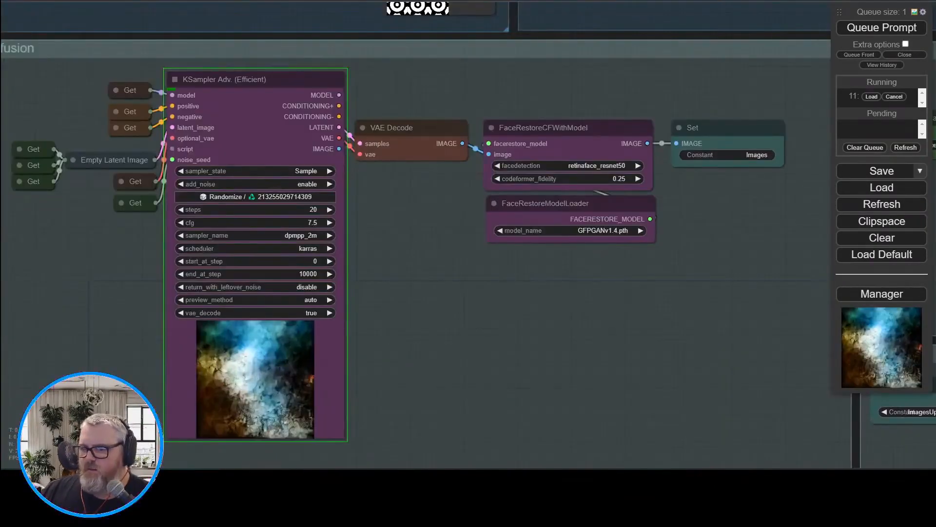
{"action": "left_click_drag", "start_coordinate": [754, 435], "coordinate": [753, 405]}
{"action": "left_click_drag", "start_coordinate": [386, 463], "coordinate": [853, 429]}
{"action": "scroll", "coordinate": [744, 368], "scroll_direction": "up", "scroll_amount": 8}
- Switch to Discord to browse the Vid 2 QR 2 Vid thread, and look through the C:\tmp folder in File Explorer
{"action": "key", "text": "alt+Tab"}
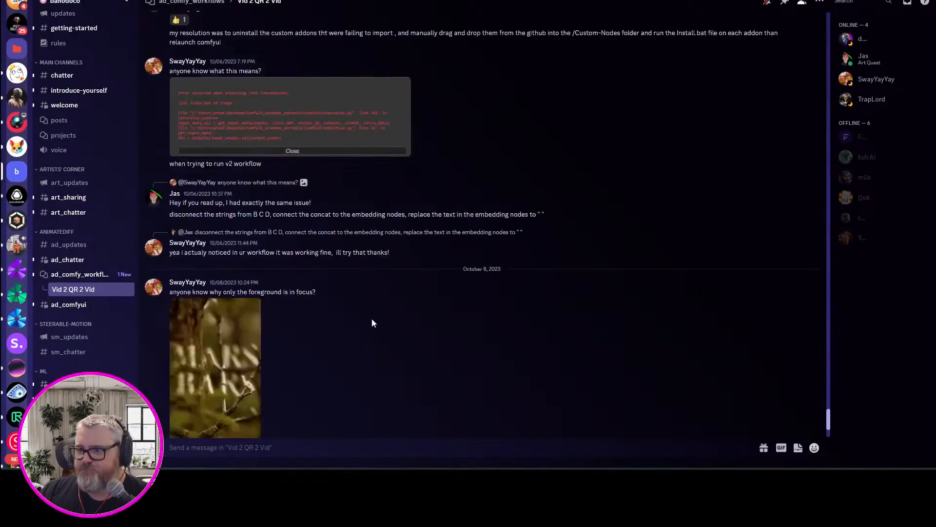
{"action": "scroll", "coordinate": [371, 317], "scroll_direction": "up", "scroll_amount": 5}
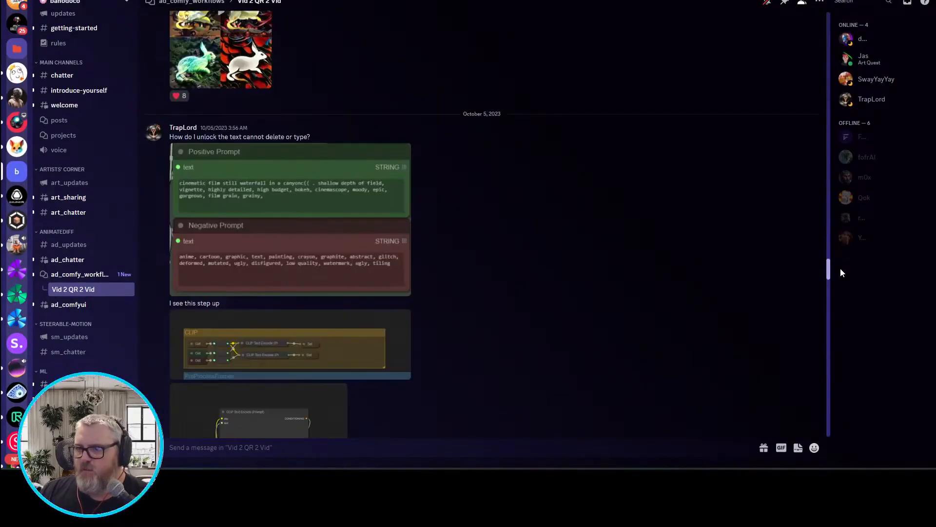
{"action": "left_click_drag", "start_coordinate": [840, 273], "coordinate": [858, 29]}
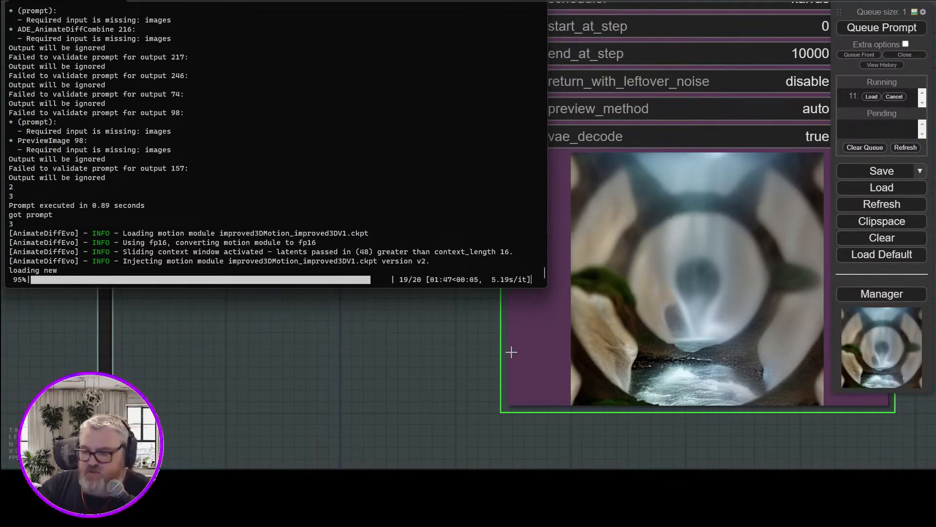
{"action": "key", "text": "super+r"}
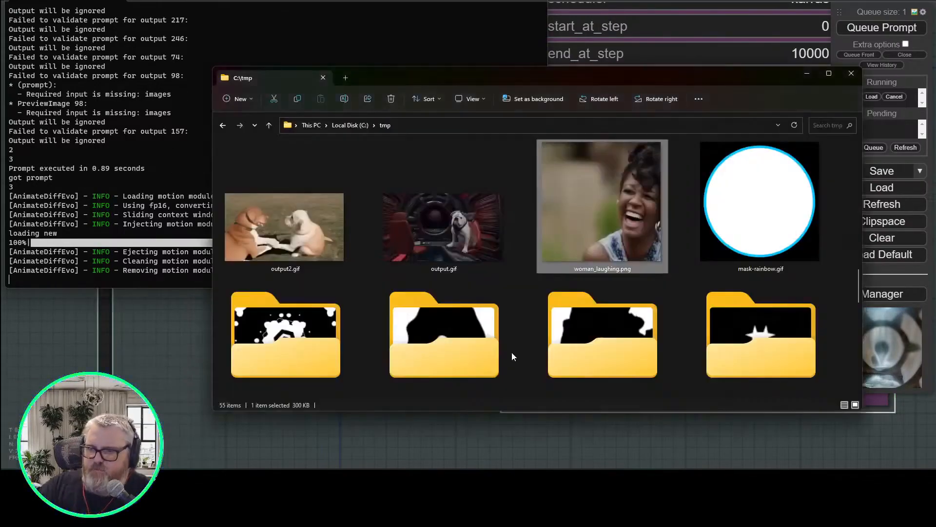
{"action": "double_click", "coordinate": [443, 360]}
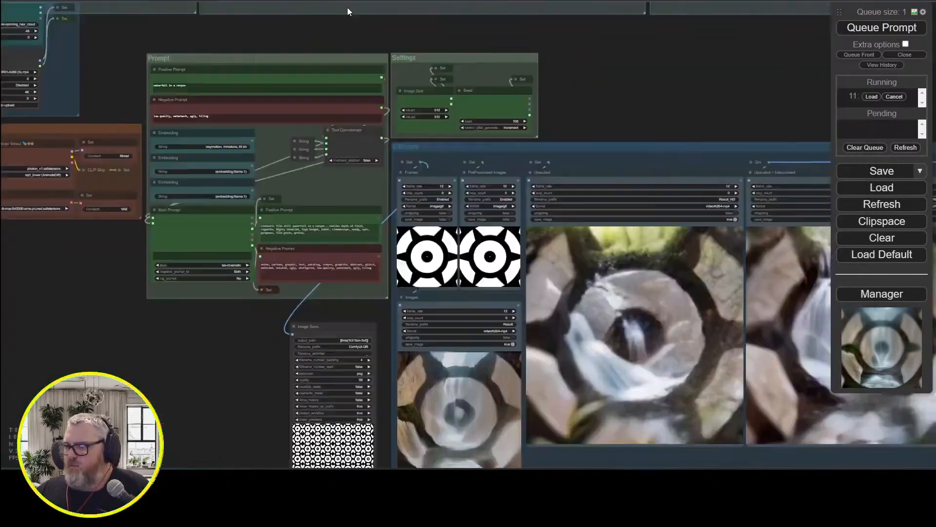
- Review the new Images video beside the upscaled and interpolated videos in the Billboard group
{"action": "scroll", "coordinate": [390, 244], "scroll_direction": "up", "scroll_amount": 5}
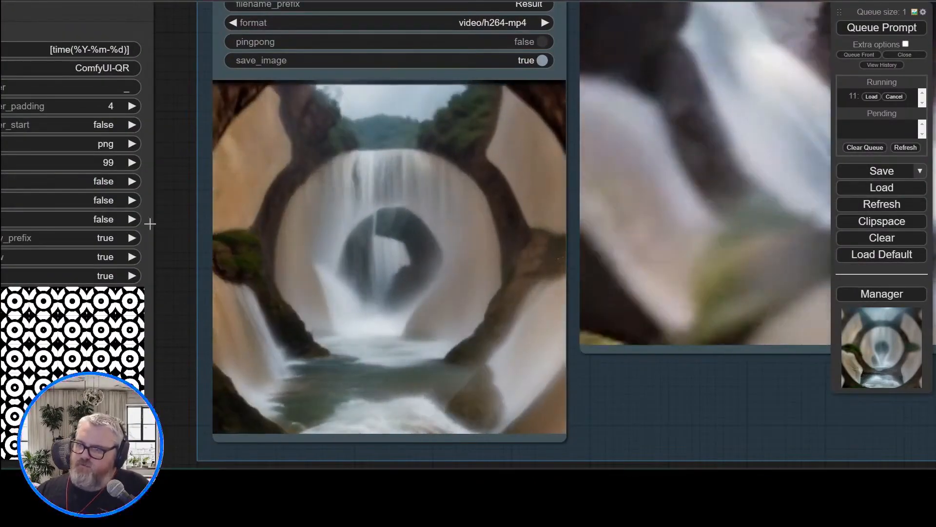
{"action": "scroll", "coordinate": [156, 226], "scroll_direction": "down", "scroll_amount": 6}
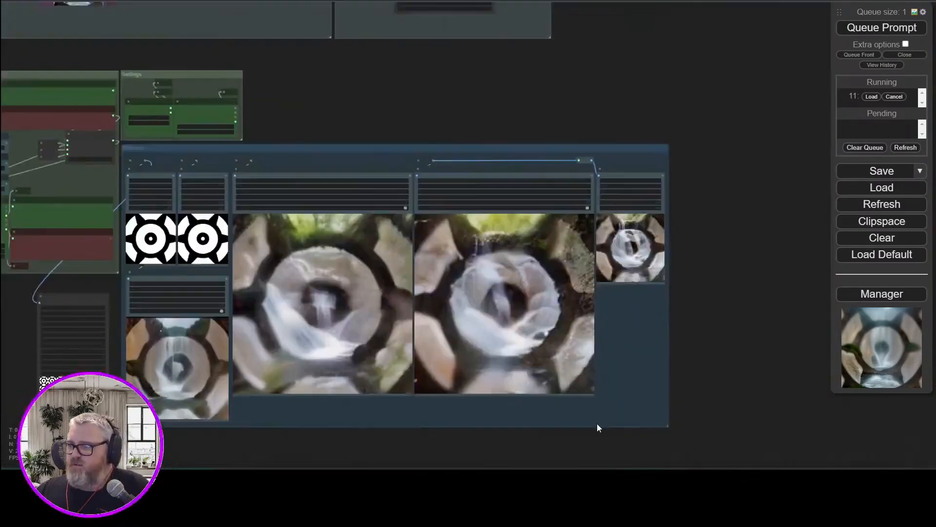
{"action": "scroll", "coordinate": [631, 231], "scroll_direction": "up", "scroll_amount": 3}
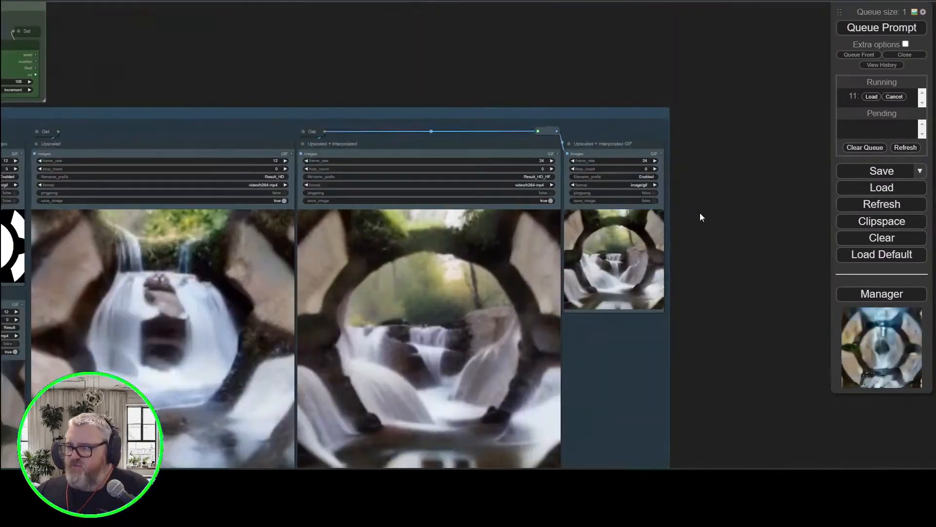
- Examine the Upscale group's Hires.fix progress and its AI Upscale, Downscale Image and FaceRestoreCFWithModel nodes
{"action": "left_click_drag", "start_coordinate": [700, 212], "coordinate": [428, 411]}
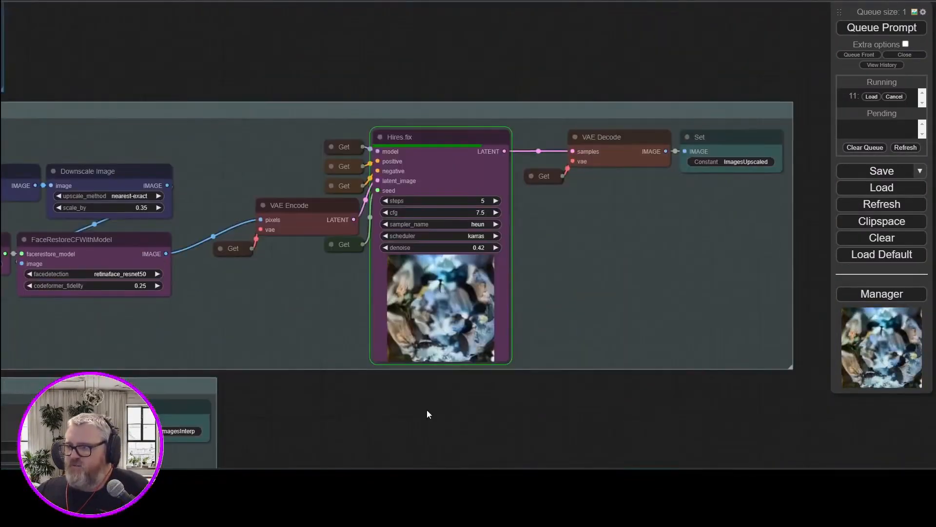
{"action": "scroll", "coordinate": [456, 407], "scroll_direction": "up", "scroll_amount": 3}
{"action": "left_click_drag", "start_coordinate": [524, 382], "coordinate": [860, 465]}
{"action": "left_click_drag", "start_coordinate": [504, 461], "coordinate": [652, 443]}
{"action": "left_click", "coordinate": [386, 234]}
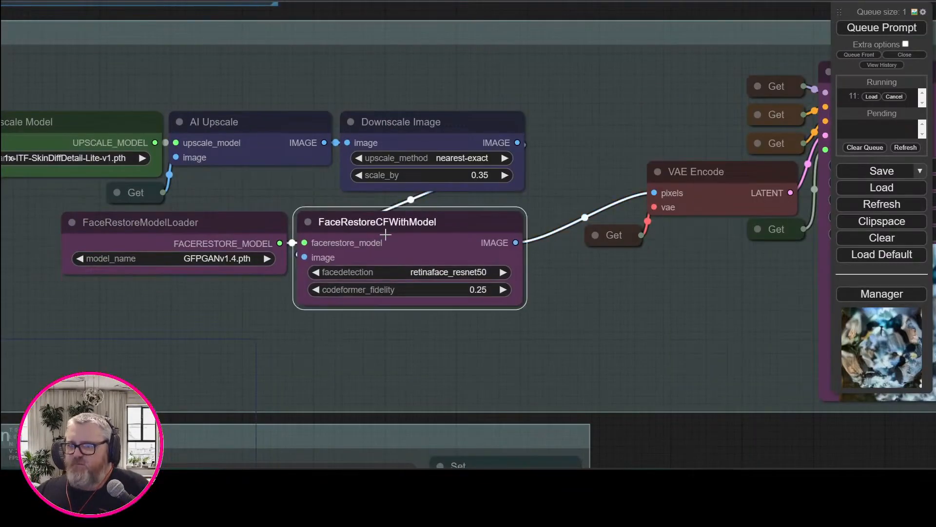
{"action": "left_click_drag", "start_coordinate": [742, 400], "coordinate": [883, 404]}
- Bypass all nodes in the Upscale group and queue the prompt again
{"action": "scroll", "coordinate": [102, 249], "scroll_direction": "down", "scroll_amount": 3}
{"action": "scroll", "coordinate": [717, 424], "scroll_direction": "down", "scroll_amount": 2}
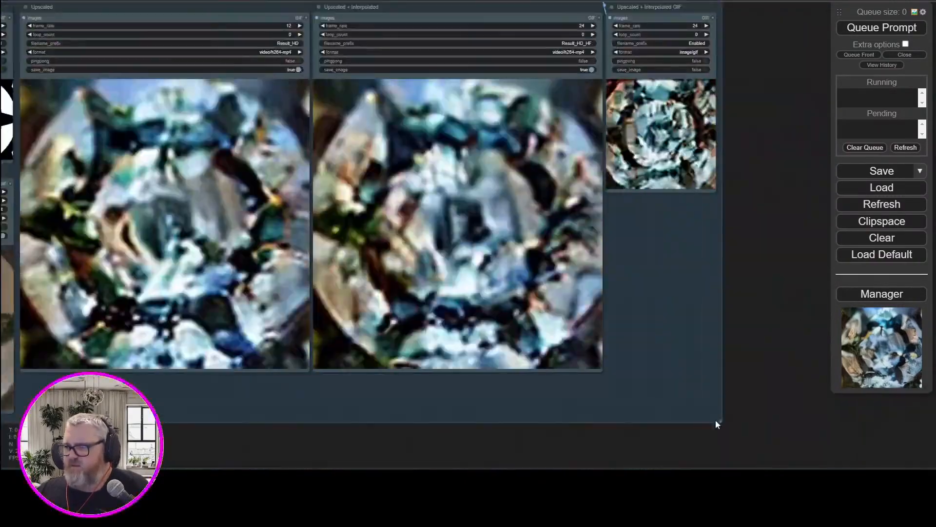
{"action": "left_click_drag", "start_coordinate": [717, 425], "coordinate": [491, 220]}
{"action": "scroll", "coordinate": [711, 275], "scroll_direction": "up", "scroll_amount": 3}
{"action": "left_click_drag", "start_coordinate": [711, 275], "coordinate": [679, 401]}
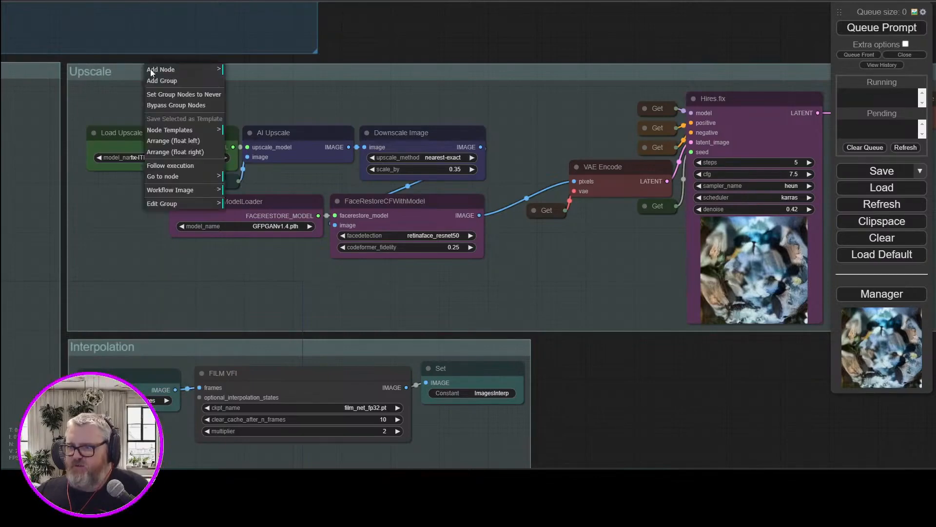
{"action": "left_click", "coordinate": [174, 106]}
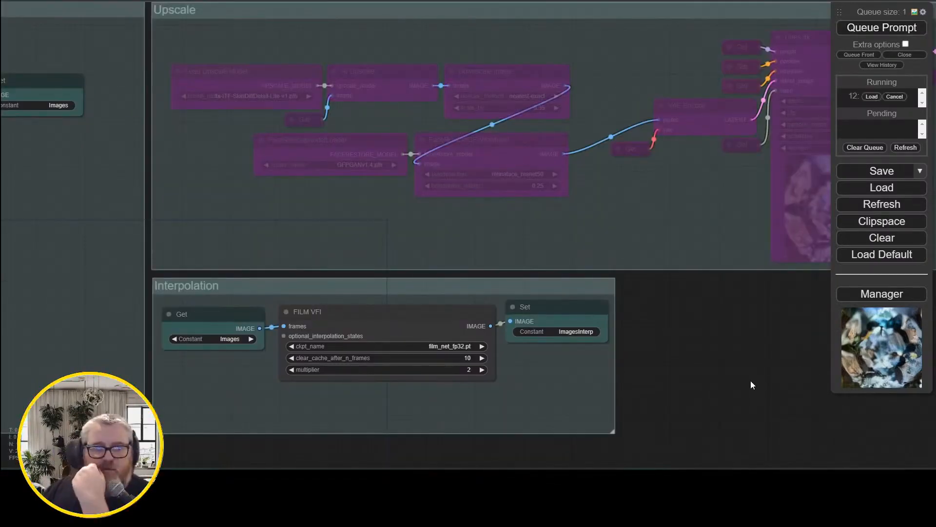
- Check the Billboard videos, the positive and negative prompts and the Image Save node while the prompt runs
{"action": "scroll", "coordinate": [750, 381], "scroll_direction": "down", "scroll_amount": 2}
{"action": "left_click_drag", "start_coordinate": [696, 286], "coordinate": [554, 25]}
{"action": "scroll", "coordinate": [555, 25], "scroll_direction": "up", "scroll_amount": 3}
{"action": "scroll", "coordinate": [411, 110], "scroll_direction": "down", "scroll_amount": 1}
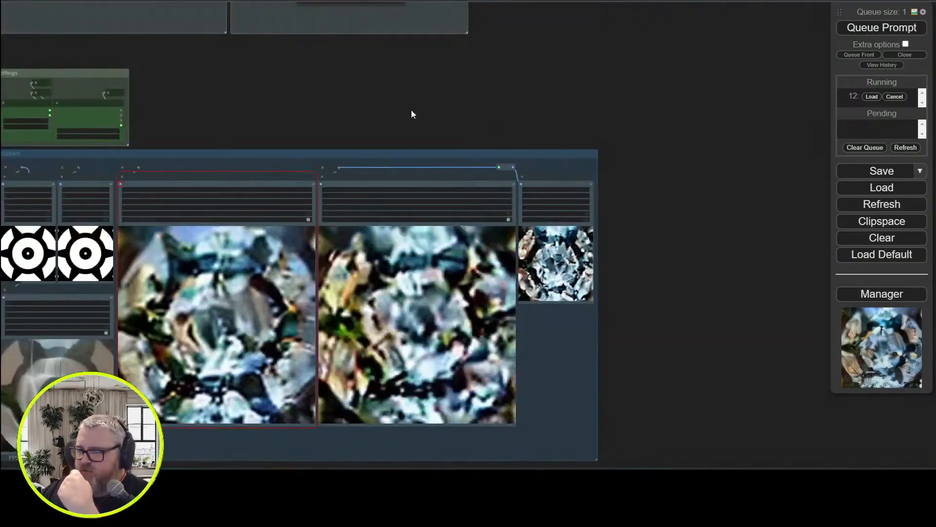
{"action": "left_click_drag", "start_coordinate": [412, 110], "coordinate": [603, 84]}
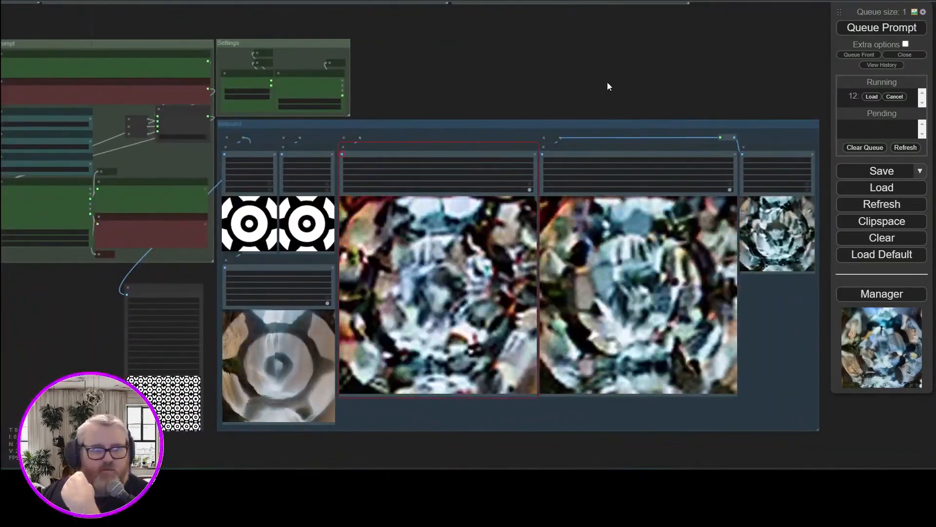
{"action": "left_click_drag", "start_coordinate": [607, 82], "coordinate": [705, 81]}
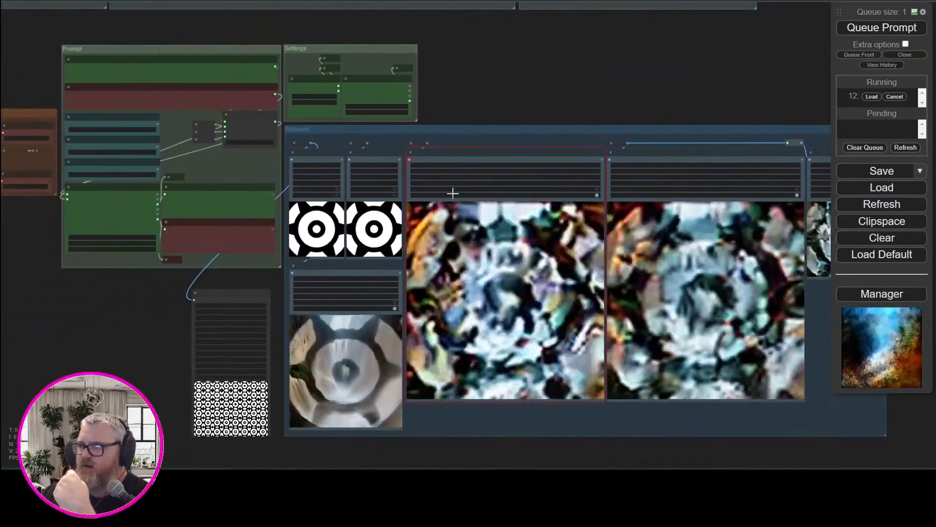
{"action": "scroll", "coordinate": [510, 95], "scroll_direction": "up", "scroll_amount": 8}
{"action": "left_click_drag", "start_coordinate": [425, 163], "coordinate": [500, 16]}
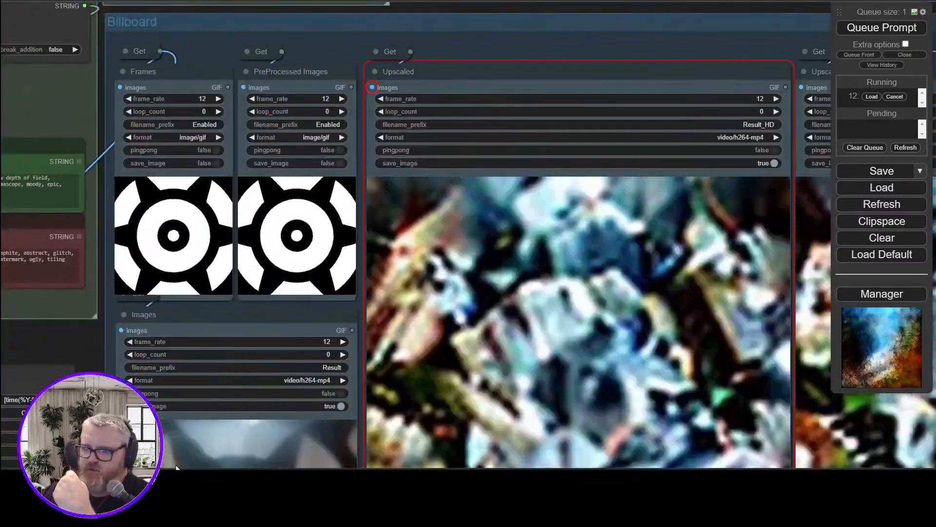
{"action": "scroll", "coordinate": [596, 30], "scroll_direction": "down", "scroll_amount": 7}
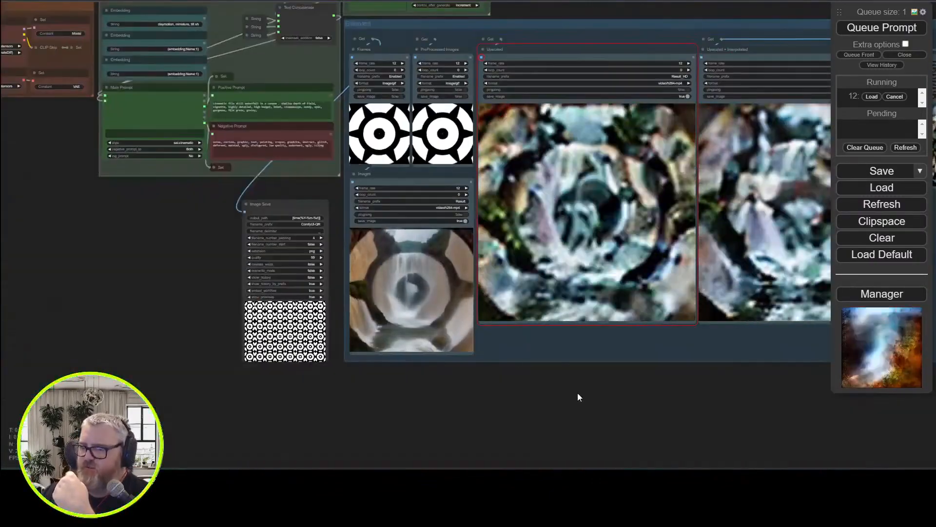
{"action": "scroll", "coordinate": [211, 295], "scroll_direction": "up", "scroll_amount": 10}
{"action": "left_click_drag", "start_coordinate": [215, 121], "coordinate": [229, 459]}
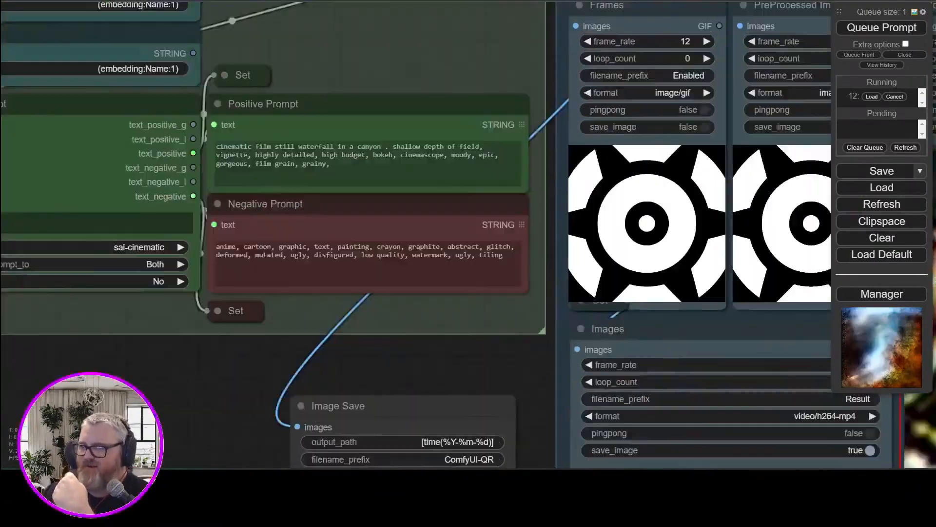
{"action": "scroll", "coordinate": [231, 414], "scroll_direction": "down", "scroll_amount": 8}
{"action": "scroll", "coordinate": [151, 289], "scroll_direction": "up", "scroll_amount": 5}
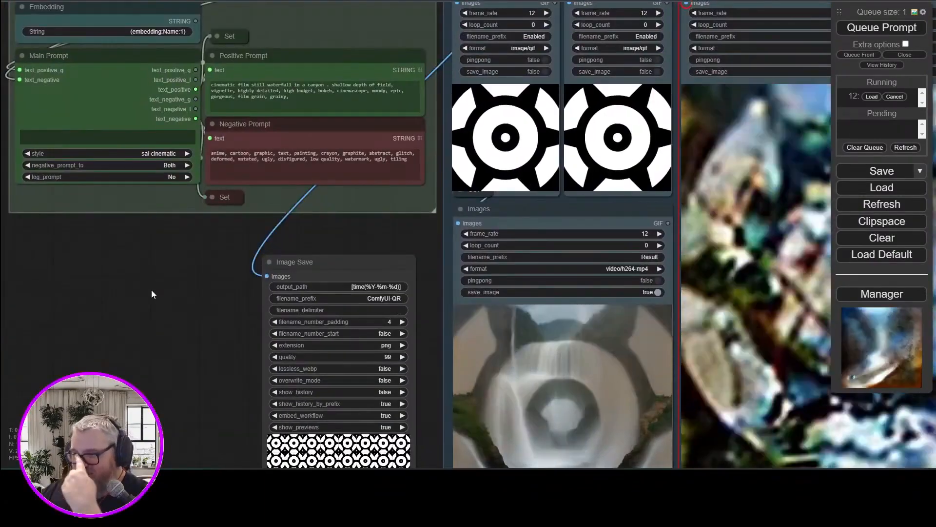
- Move the Images Get node clear of the Frames preview and connect its output to the Image Save node's images input
{"action": "left_click_drag", "start_coordinate": [152, 291], "coordinate": [82, 354]}
{"action": "left_click", "coordinate": [404, 256]}
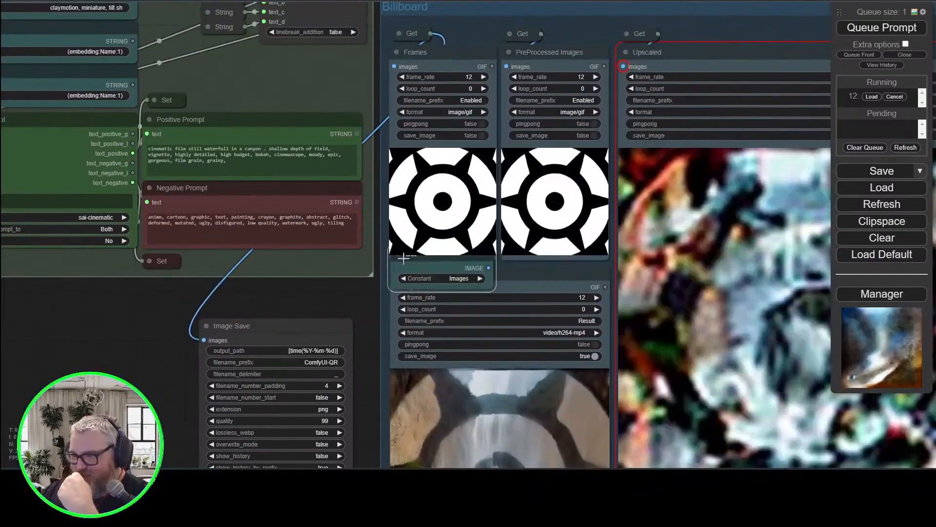
{"action": "left_click_drag", "start_coordinate": [357, 300], "coordinate": [324, 322]}
{"action": "left_click_drag", "start_coordinate": [400, 279], "coordinate": [401, 292]}
{"action": "left_click_drag", "start_coordinate": [458, 302], "coordinate": [171, 361]}
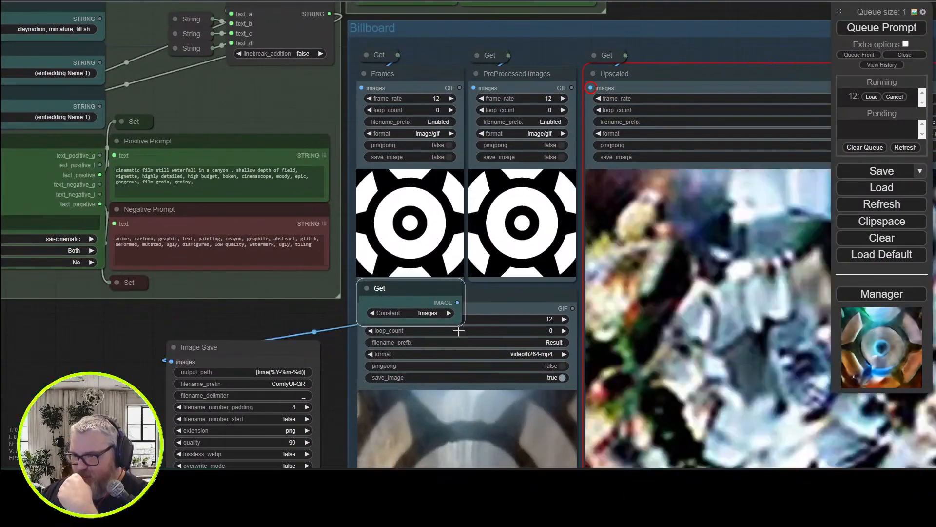
- Collapse the Images Get node above the Billboard's Images preview and bring that preview node to the front
{"action": "left_click", "coordinate": [368, 288]}
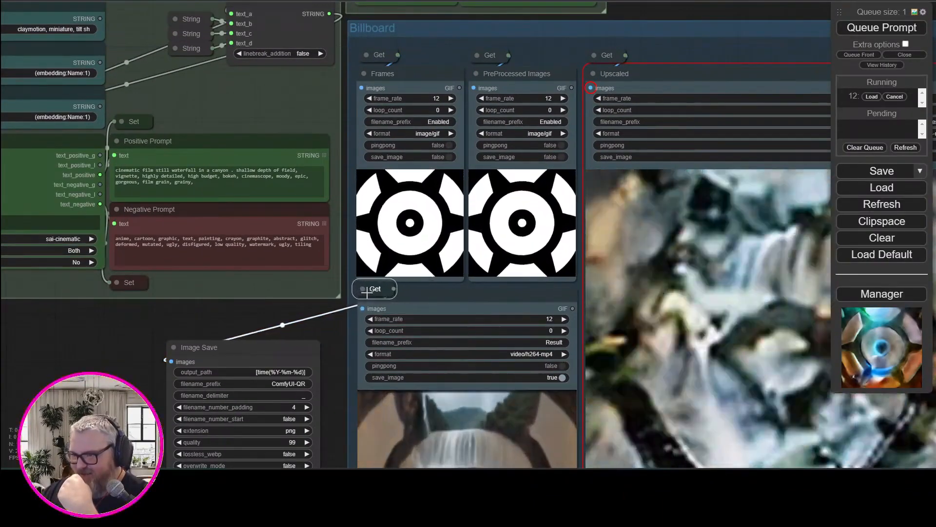
{"action": "left_click", "coordinate": [412, 299]}
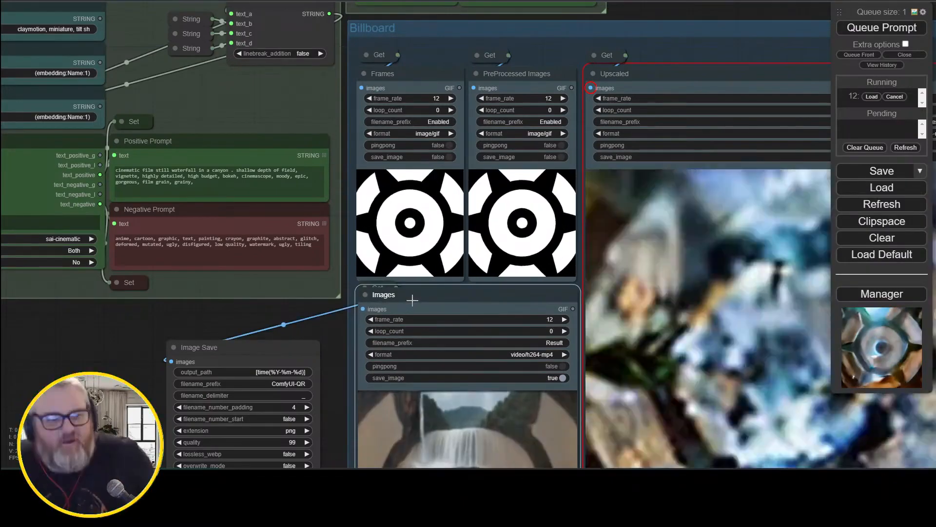
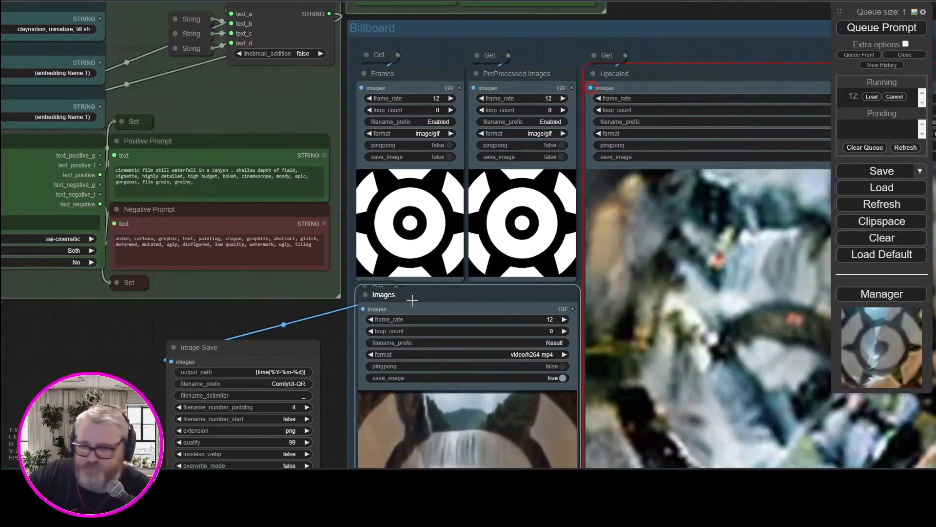
- Check the Billboard previews and the Diffusion, Upscale and Interpolation groups while the prompt runs
{"action": "scroll", "coordinate": [215, 303], "scroll_direction": "down", "scroll_amount": 6}
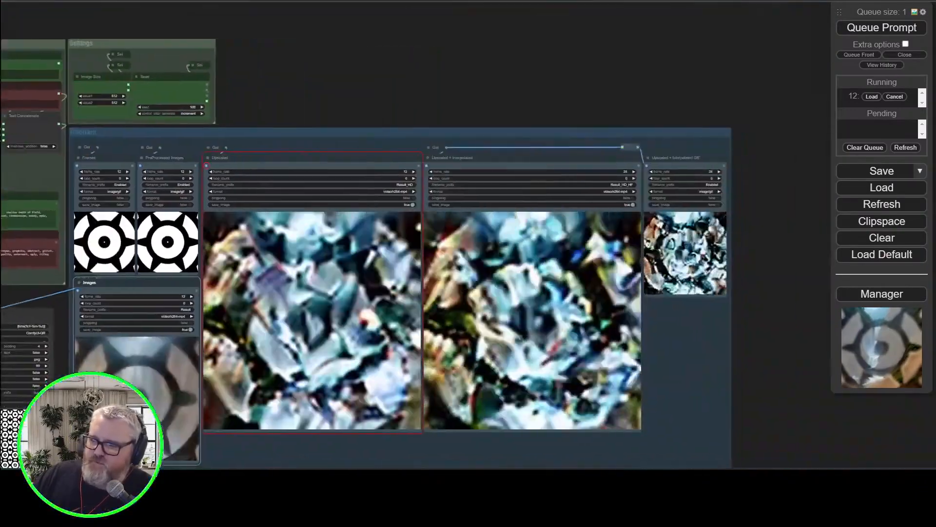
{"action": "scroll", "coordinate": [777, 327], "scroll_direction": "down", "scroll_amount": 1}
{"action": "scroll", "coordinate": [750, 312], "scroll_direction": "up", "scroll_amount": 8}
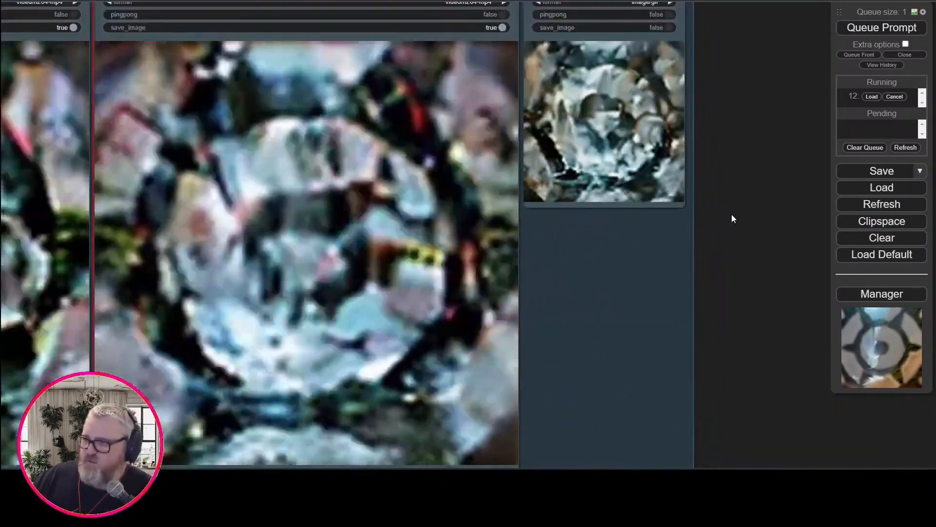
{"action": "scroll", "coordinate": [702, 202], "scroll_direction": "down", "scroll_amount": 6}
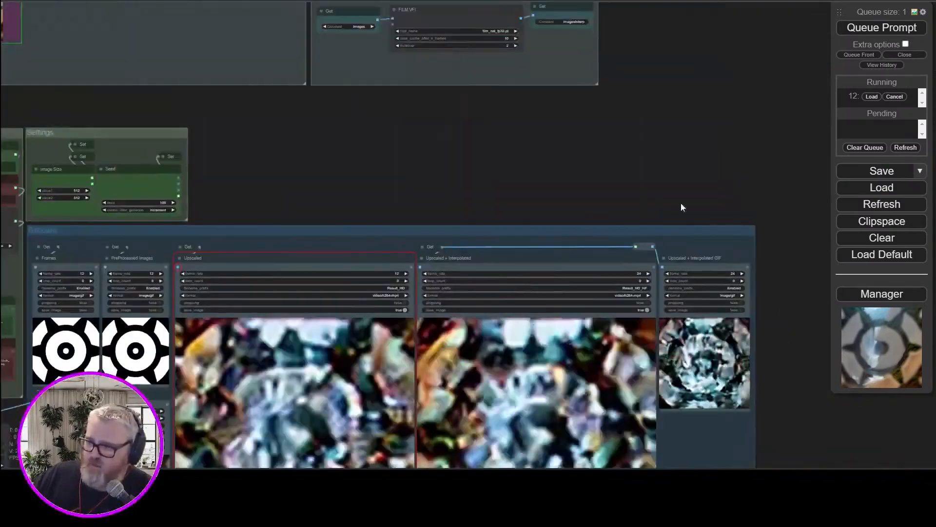
{"action": "scroll", "coordinate": [681, 204], "scroll_direction": "down", "scroll_amount": 4}
{"action": "scroll", "coordinate": [575, 238], "scroll_direction": "up", "scroll_amount": 4}
{"action": "left_click_drag", "start_coordinate": [483, 268], "coordinate": [458, 383]}
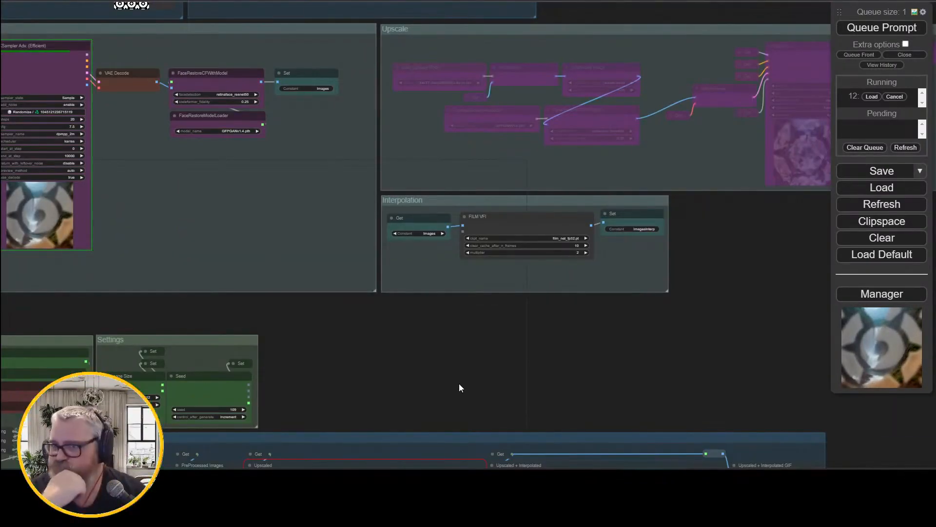
{"action": "left_click_drag", "start_coordinate": [390, 350], "coordinate": [461, 374]}
{"action": "scroll", "coordinate": [531, 315], "scroll_direction": "up", "scroll_amount": 1}
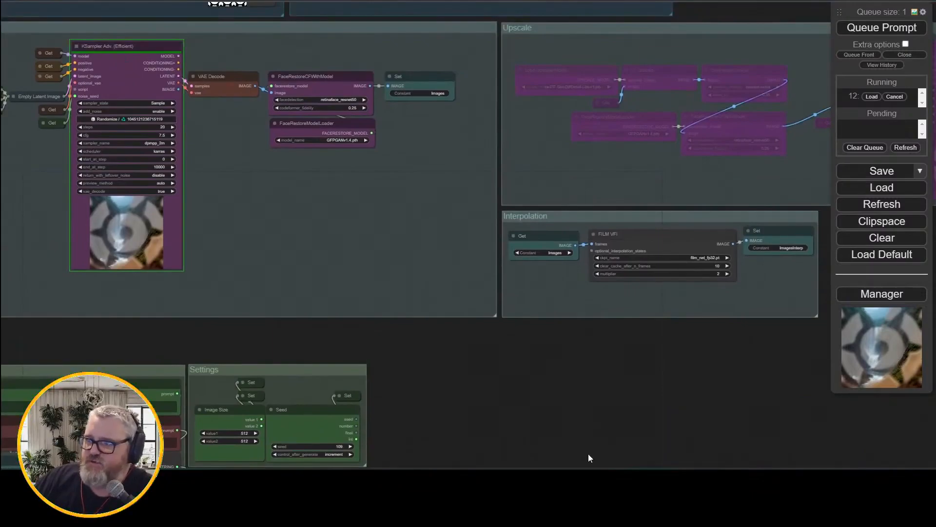
{"action": "scroll", "coordinate": [516, 222], "scroll_direction": "down", "scroll_amount": 5}
{"action": "scroll", "coordinate": [509, 180], "scroll_direction": "down", "scroll_amount": 4}
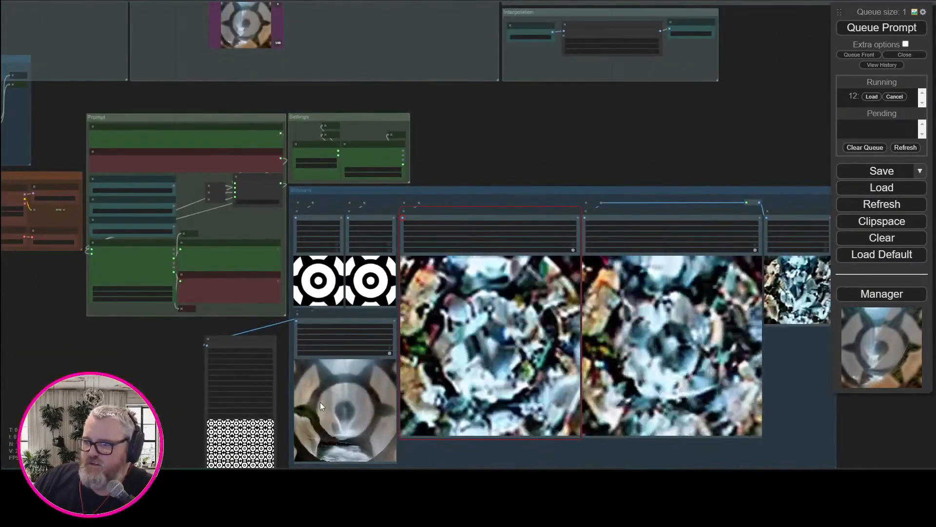
{"action": "scroll", "coordinate": [334, 373], "scroll_direction": "down", "scroll_amount": 5}
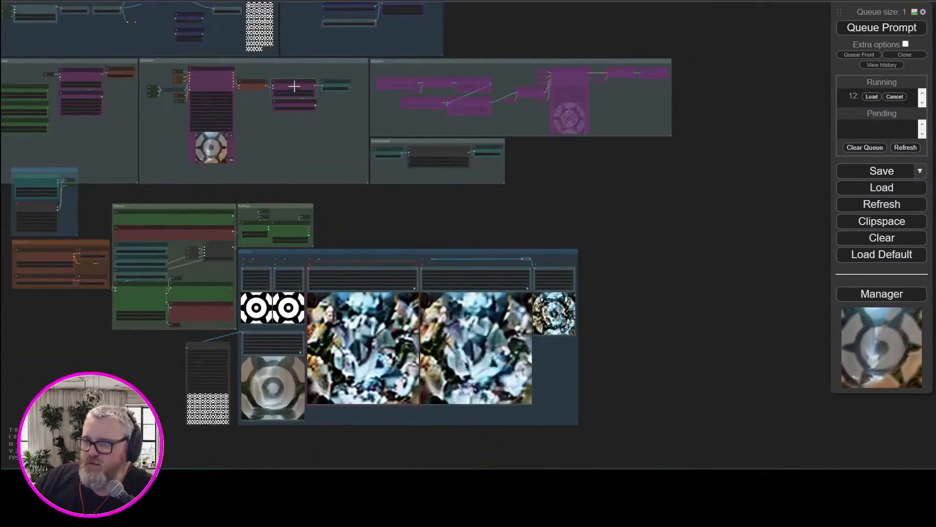
{"action": "scroll", "coordinate": [346, 247], "scroll_direction": "up", "scroll_amount": 5}
{"action": "scroll", "coordinate": [346, 247], "scroll_direction": "up", "scroll_amount": 3}
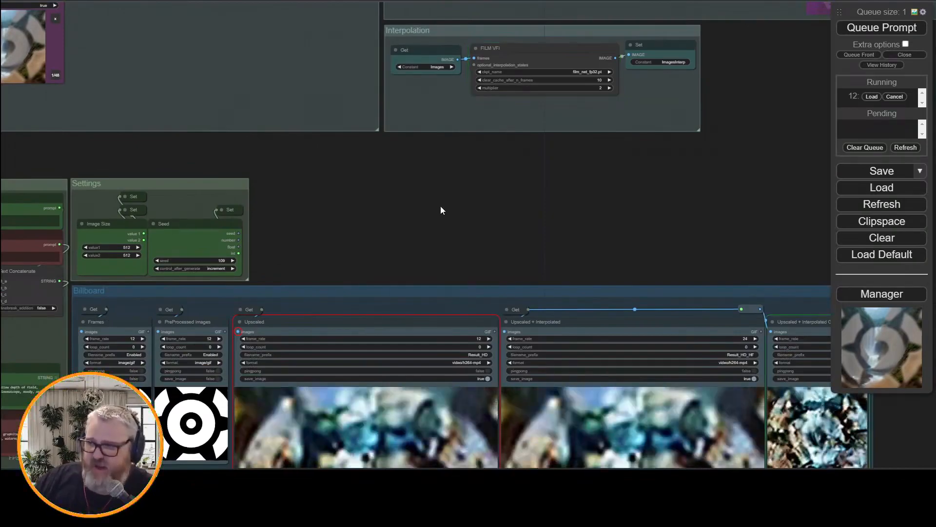
- Examine the Upscaled + Interpolated GIF preview at the end of the Billboard group as the run finishes
{"action": "left_click_drag", "start_coordinate": [441, 209], "coordinate": [372, 42]}
{"action": "scroll", "coordinate": [388, 61], "scroll_direction": "down", "scroll_amount": 3}
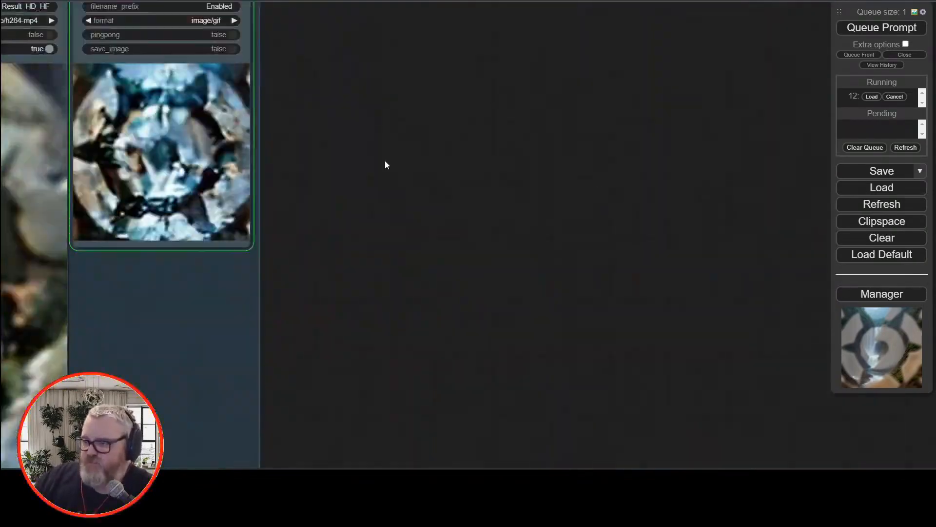
{"action": "scroll", "coordinate": [589, 329], "scroll_direction": "up", "scroll_amount": 3}
{"action": "left_click_drag", "start_coordinate": [589, 330], "coordinate": [684, 284]}
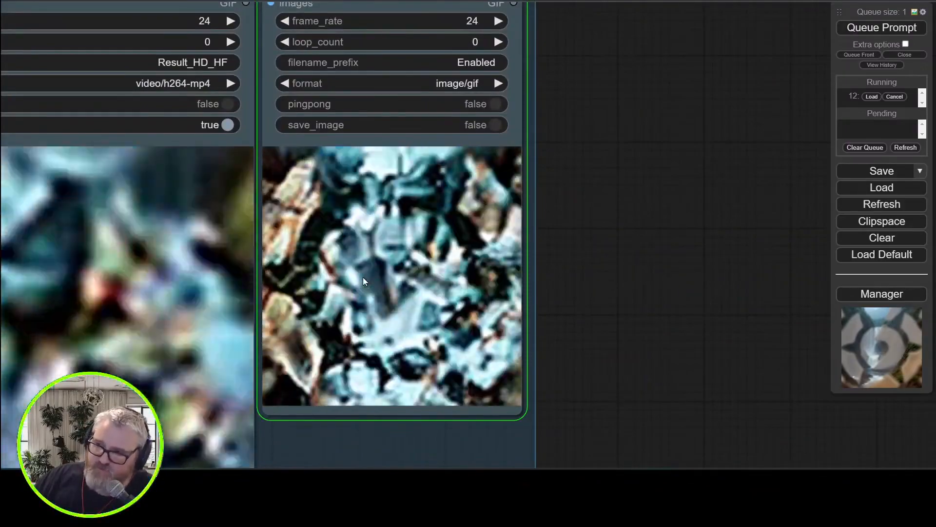
{"action": "scroll", "coordinate": [600, 339], "scroll_direction": "up", "scroll_amount": 2}
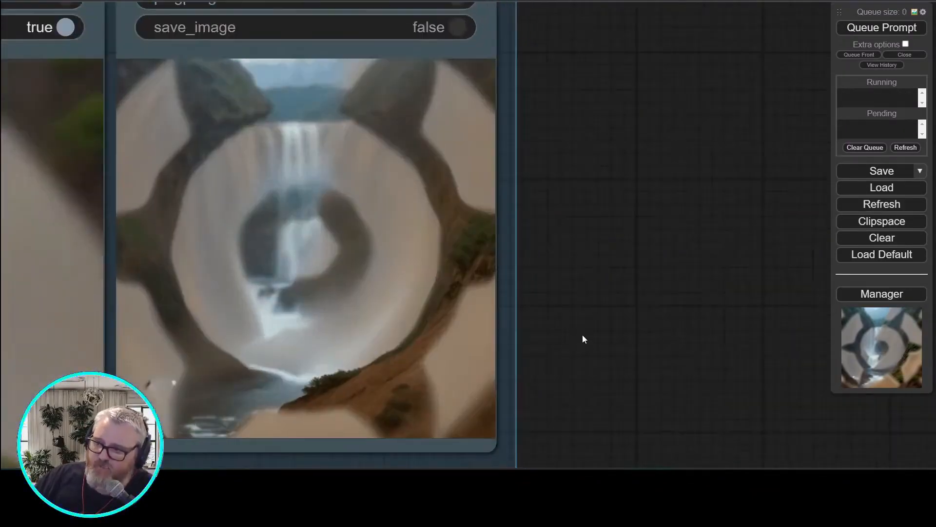
{"action": "left_click_drag", "start_coordinate": [583, 334], "coordinate": [698, 321]}
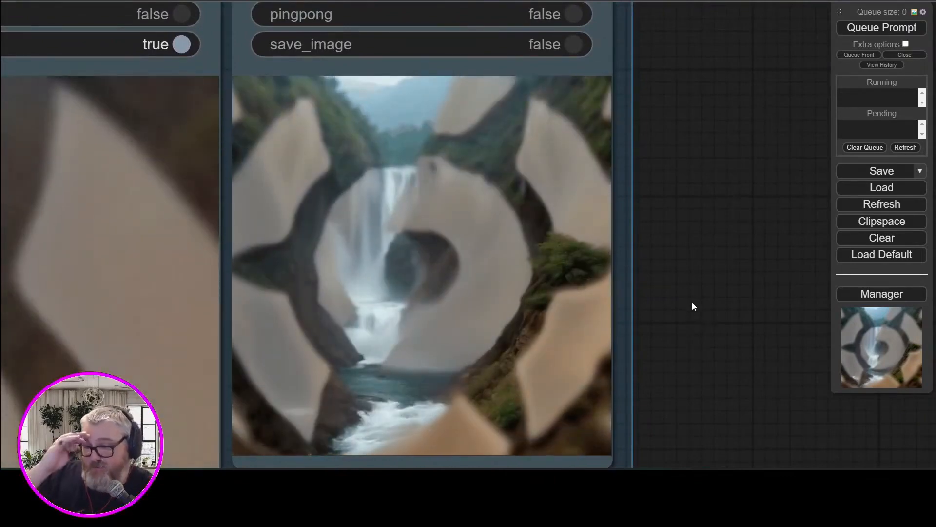
- Set the Upscaled + Interpolated GIF node's format to video/h264-mp4
{"action": "scroll", "coordinate": [695, 291], "scroll_direction": "up", "scroll_amount": 5}
{"action": "scroll", "coordinate": [699, 306], "scroll_direction": "down", "scroll_amount": 2}
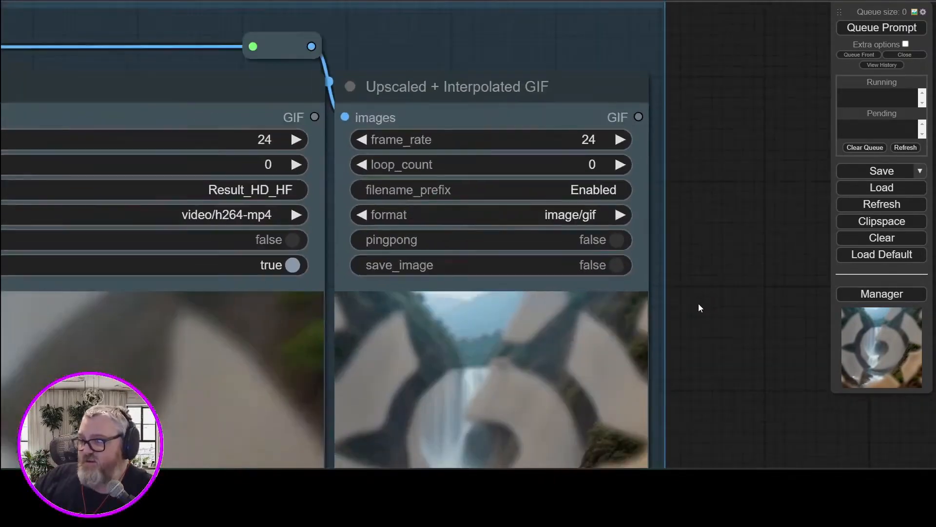
{"action": "left_click", "coordinate": [597, 217]}
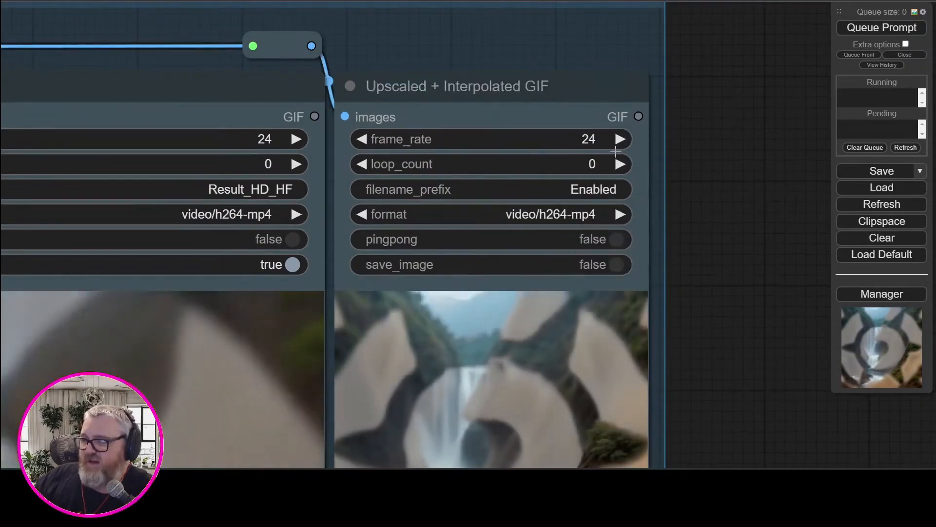
- Compare the finished waterfall animations in the Upscaled + Interpolated and Images previews of the Billboard group
{"action": "left_click_drag", "start_coordinate": [693, 208], "coordinate": [767, 242]}
{"action": "scroll", "coordinate": [775, 310], "scroll_direction": "down", "scroll_amount": 5}
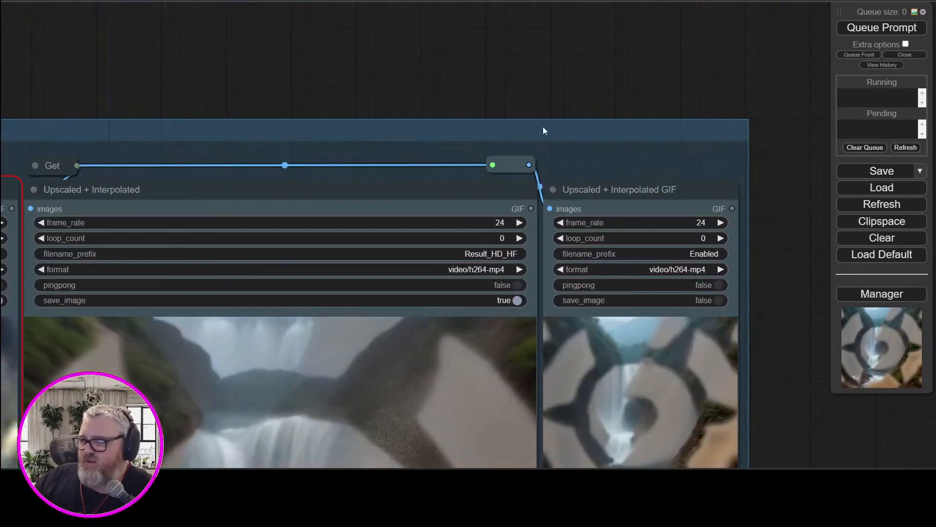
{"action": "left_click_drag", "start_coordinate": [462, 75], "coordinate": [618, 0]}
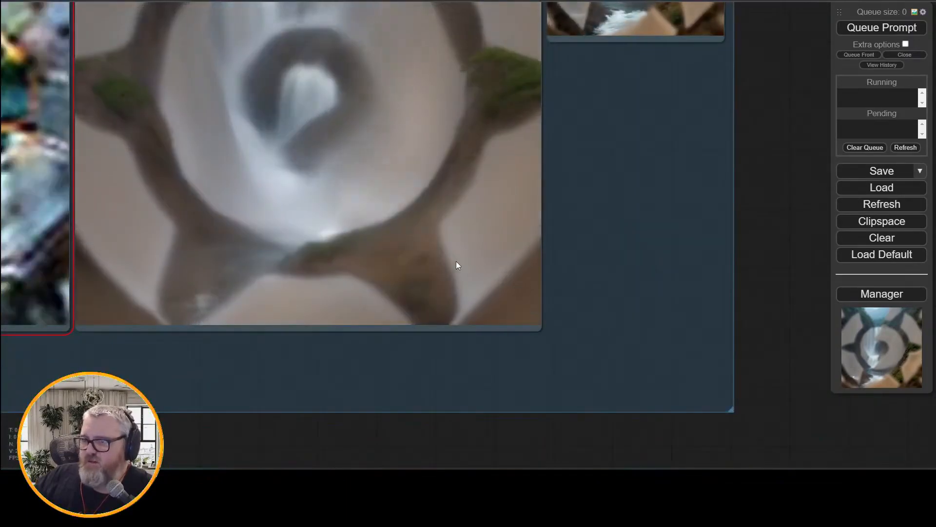
{"action": "scroll", "coordinate": [710, 315], "scroll_direction": "down", "scroll_amount": 3}
{"action": "scroll", "coordinate": [689, 310], "scroll_direction": "up", "scroll_amount": 2}
{"action": "left_click_drag", "start_coordinate": [689, 310], "coordinate": [752, 273]}
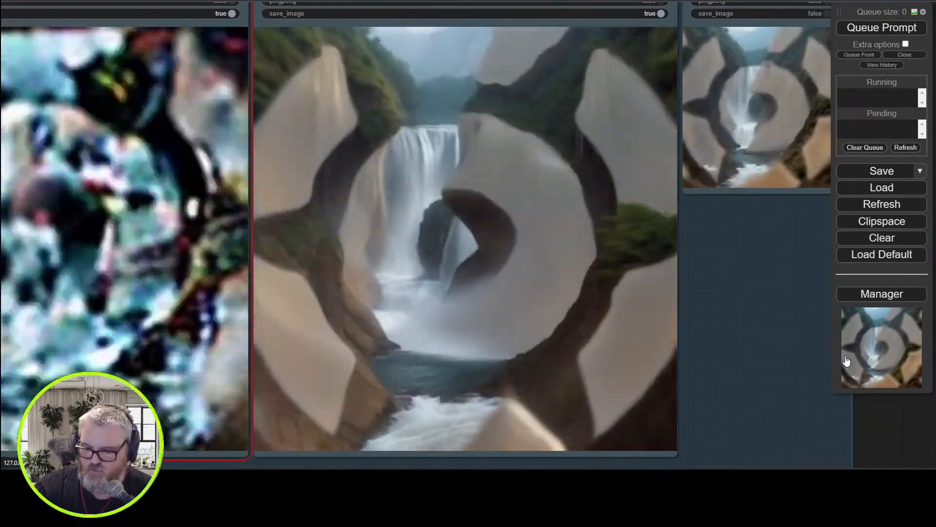
{"action": "scroll", "coordinate": [756, 386], "scroll_direction": "down", "scroll_amount": 5}
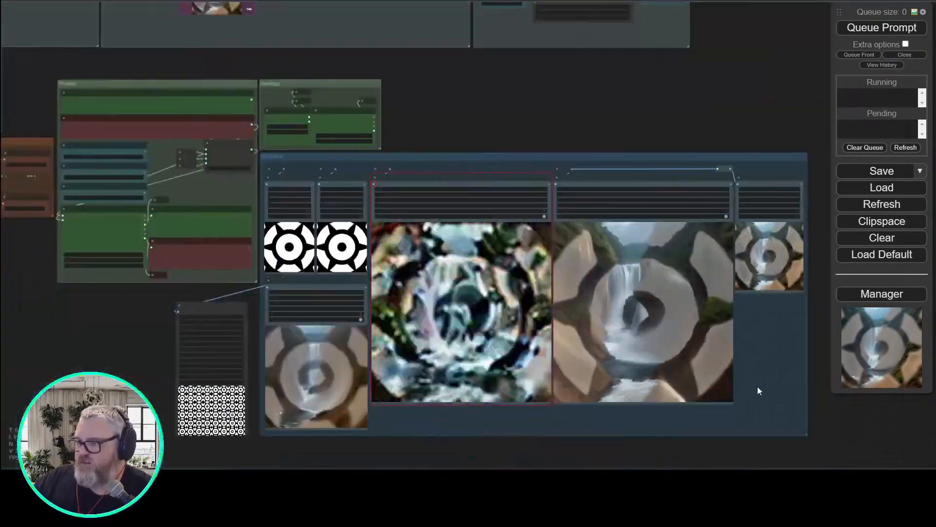
{"action": "scroll", "coordinate": [330, 437], "scroll_direction": "up", "scroll_amount": 6}
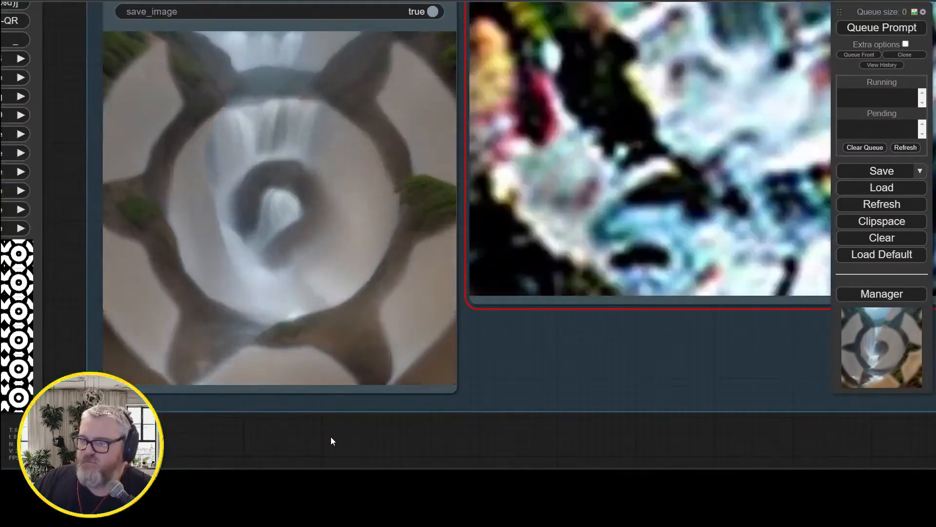
{"action": "scroll", "coordinate": [330, 437], "scroll_direction": "down", "scroll_amount": 5}
{"action": "scroll", "coordinate": [458, 317], "scroll_direction": "up", "scroll_amount": 5}
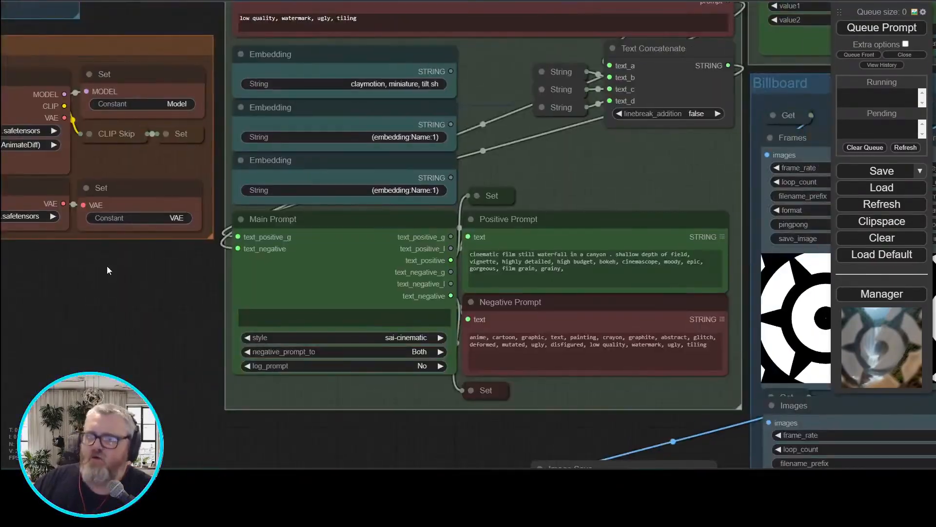
- Look over the Prompt group, the Animate group's AnimateDiff nodes, the Apply ControlNet node and the Upscale group
{"action": "left_click_drag", "start_coordinate": [453, 422], "coordinate": [371, 459]}
{"action": "left_click_drag", "start_coordinate": [418, 98], "coordinate": [532, 463]}
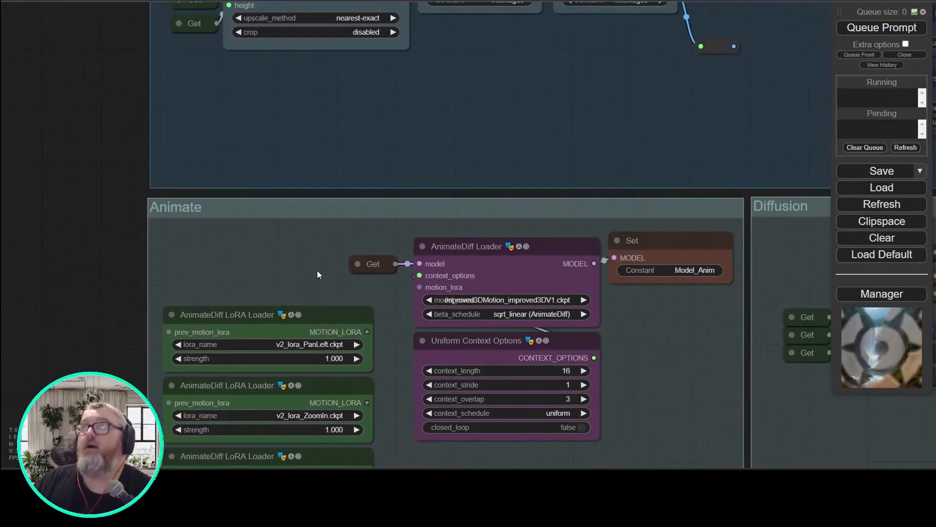
{"action": "scroll", "coordinate": [30, 92], "scroll_direction": "down", "scroll_amount": 3}
{"action": "scroll", "coordinate": [236, 67], "scroll_direction": "up", "scroll_amount": 3}
{"action": "left_click_drag", "start_coordinate": [236, 67], "coordinate": [514, 213]}
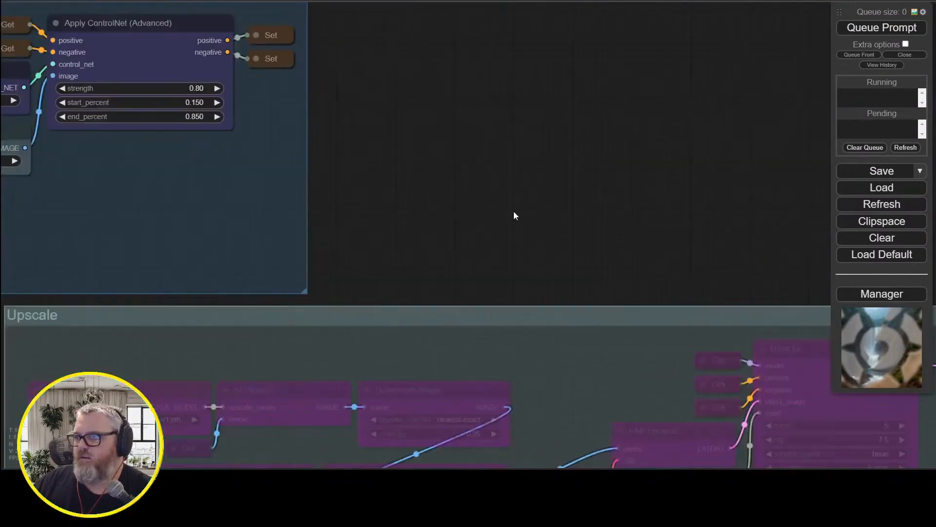
{"action": "scroll", "coordinate": [588, 69], "scroll_direction": "up", "scroll_amount": 2}
{"action": "scroll", "coordinate": [760, 42], "scroll_direction": "down", "scroll_amount": 3}
{"action": "scroll", "coordinate": [428, 67], "scroll_direction": "up", "scroll_amount": 6}
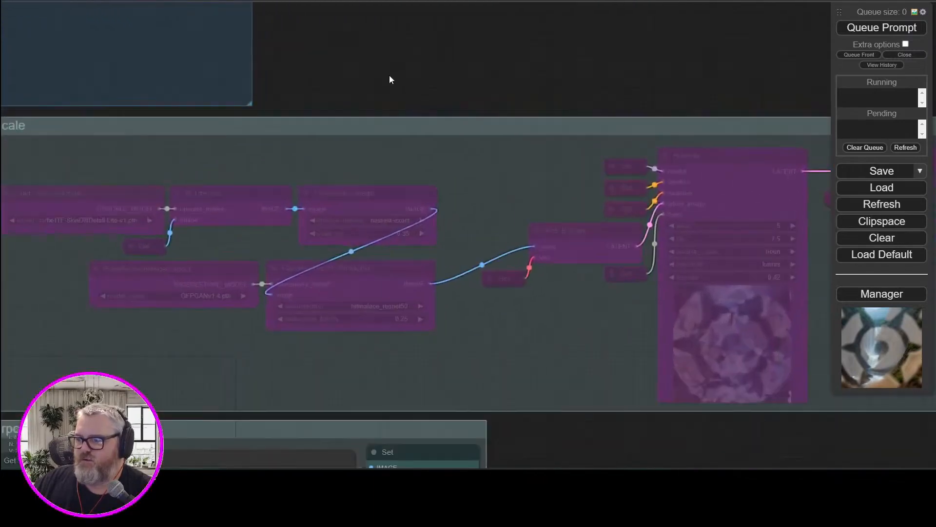
- Try re-enabling the Load Upscale Model node on its own, and bypass all nodes in the Upscale group again
{"action": "left_click_drag", "start_coordinate": [349, 95], "coordinate": [425, 61]}
{"action": "right_click", "coordinate": [132, 154]}
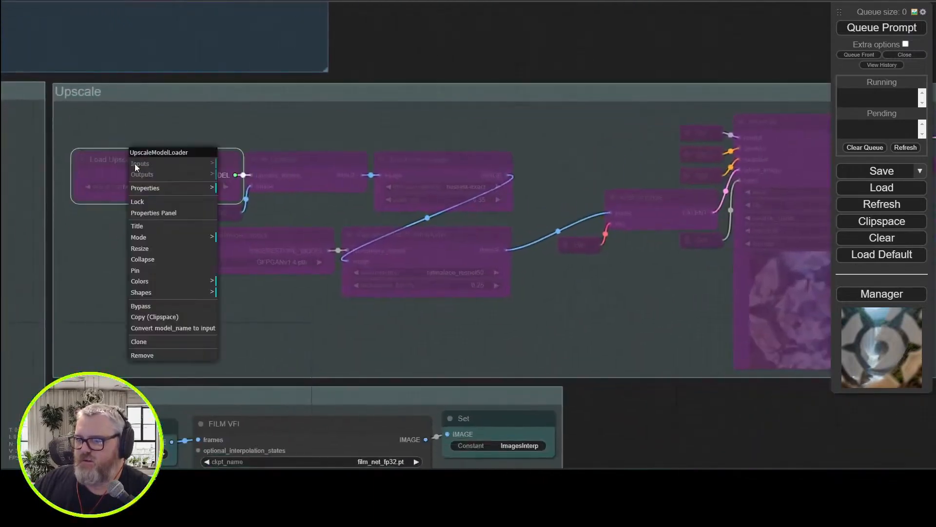
{"action": "left_click", "coordinate": [157, 308]}
{"action": "right_click", "coordinate": [205, 233]}
{"action": "left_click", "coordinate": [229, 387]}
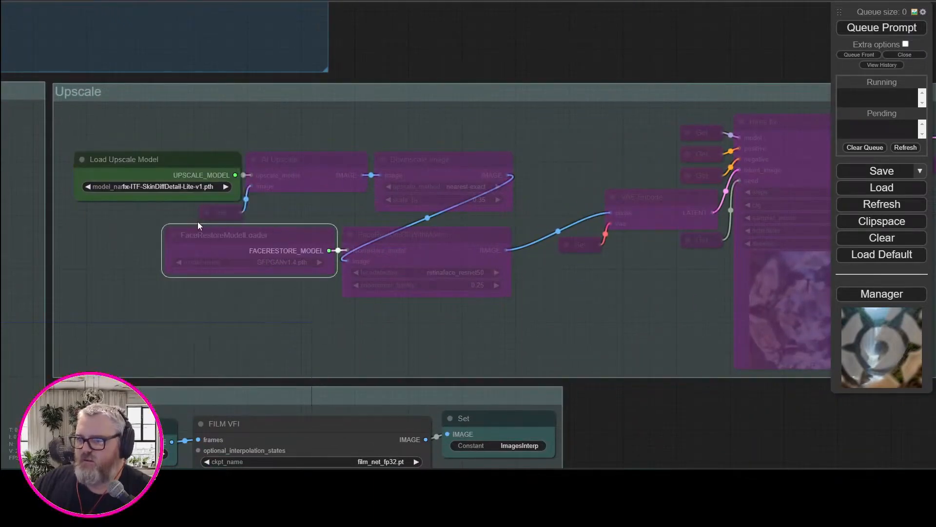
{"action": "right_click", "coordinate": [263, 95]}
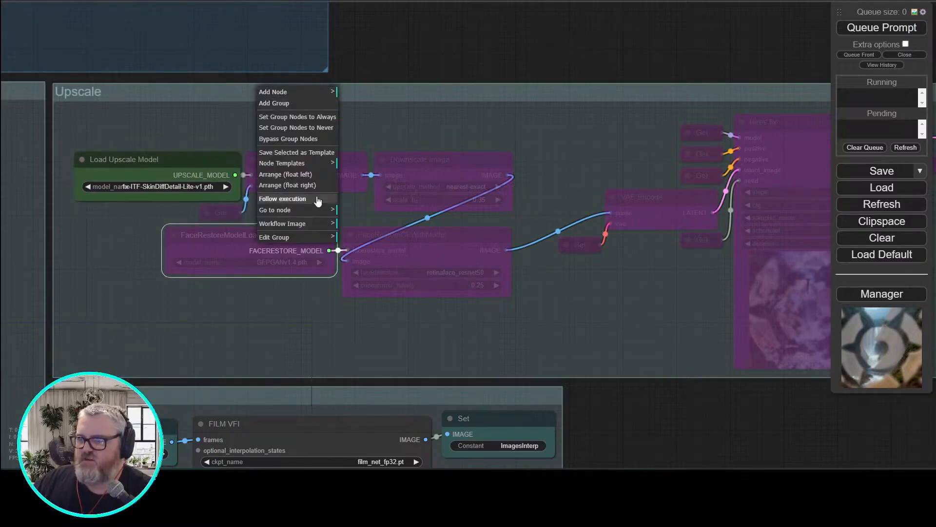
{"action": "left_click", "coordinate": [288, 138]}
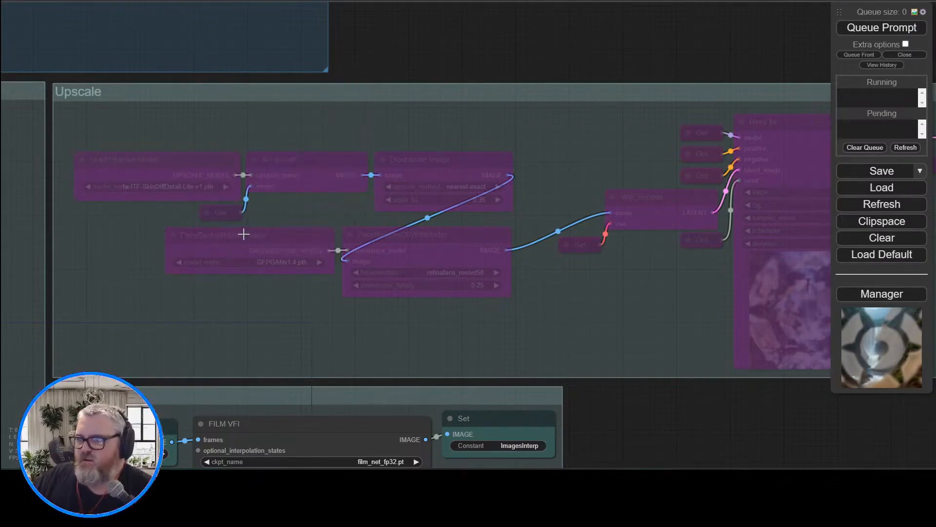
{"action": "left_click", "coordinate": [203, 174]}
{"action": "left_click_drag", "start_coordinate": [229, 293], "coordinate": [751, 119]}
{"action": "left_click_drag", "start_coordinate": [719, 65], "coordinate": [350, 38]}
- Search the web for "comfyui keyboard command bypass" and look through the Shortcuts page of the ComfyUI Community Manual
{"action": "key", "text": "ctrl+t"}
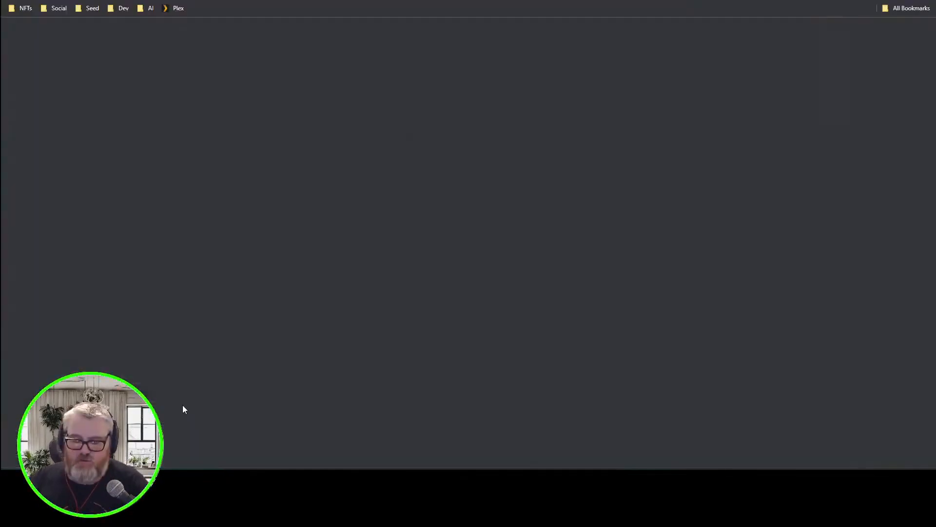
{"action": "type", "text": "comfyui keyboard command bypass"}
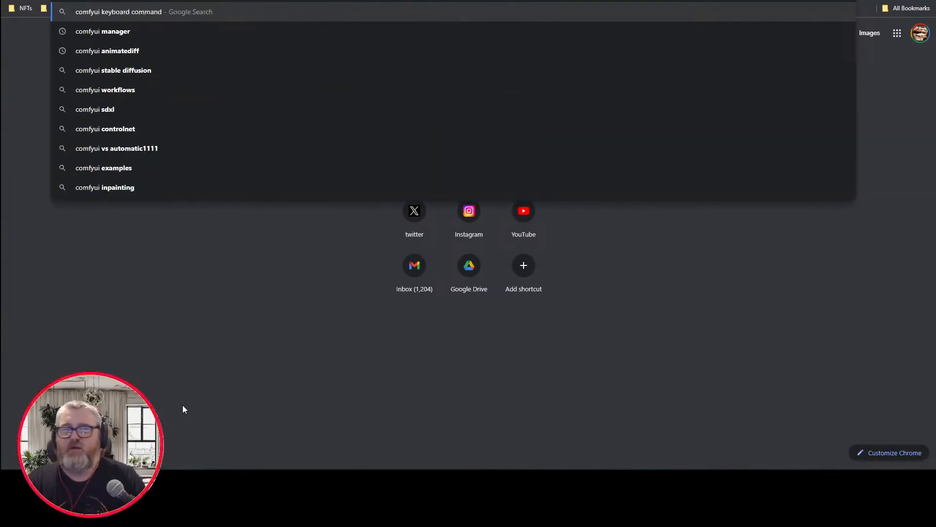
{"action": "key", "text": "Return"}
{"action": "left_click", "coordinate": [236, 122]}
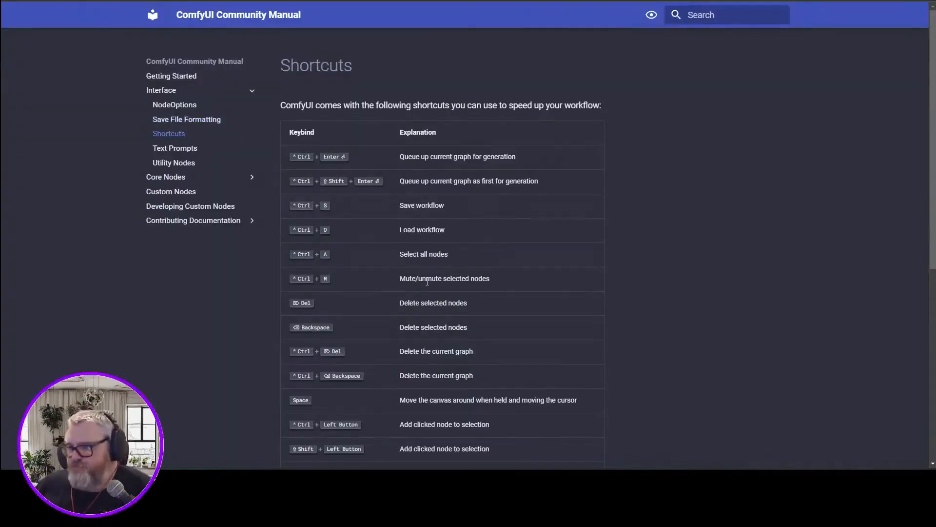
{"action": "scroll", "coordinate": [439, 324], "scroll_direction": "down", "scroll_amount": 3}
{"action": "scroll", "coordinate": [439, 324], "scroll_direction": "up", "scroll_amount": 1}
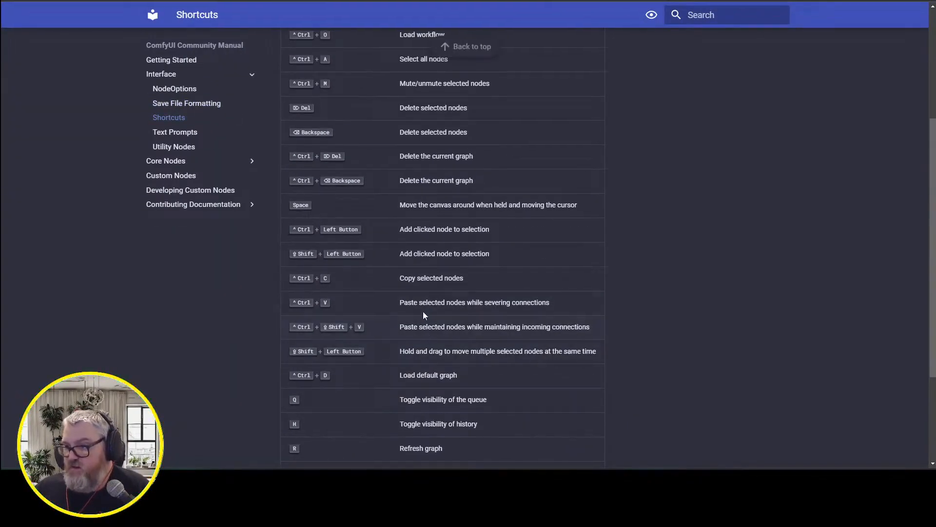
{"action": "scroll", "coordinate": [423, 311], "scroll_direction": "up", "scroll_amount": 3}
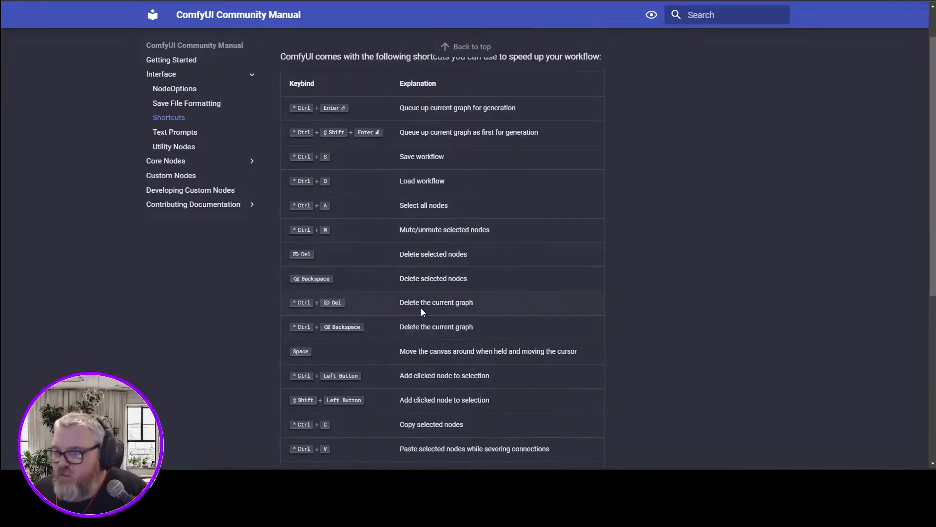
- Return to the workflow and re-enable all nodes of the Upscale group together, from Load Upscale Model through to the final Set node
{"action": "left_click", "coordinate": [468, 1]}
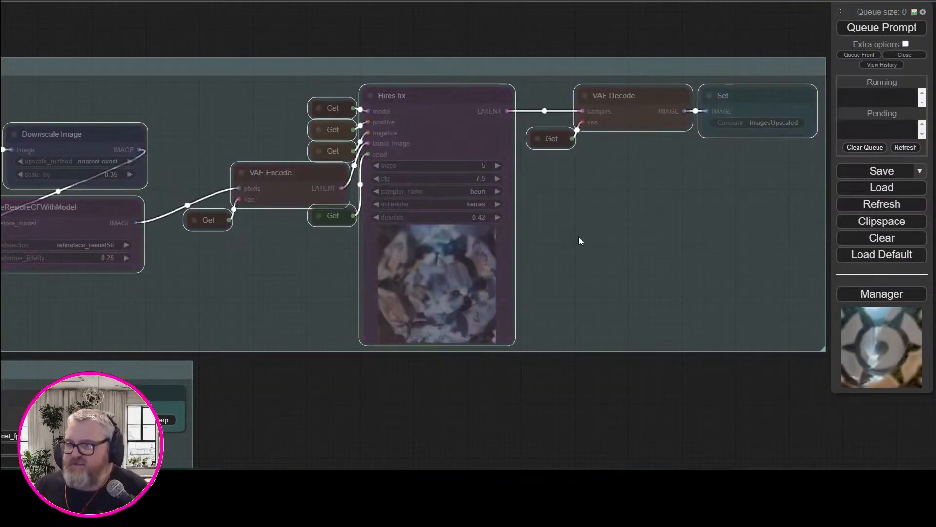
{"action": "left_click_drag", "start_coordinate": [90, 283], "coordinate": [341, 282]}
{"action": "left_click", "coordinate": [342, 228]}
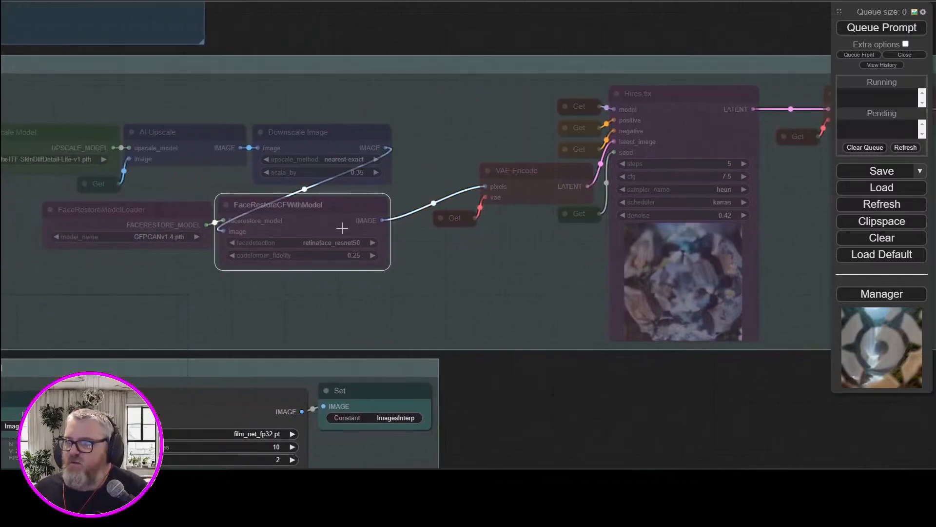
{"action": "left_click_drag", "start_coordinate": [561, 417], "coordinate": [709, 437]}
{"action": "left_click", "coordinate": [205, 152]}
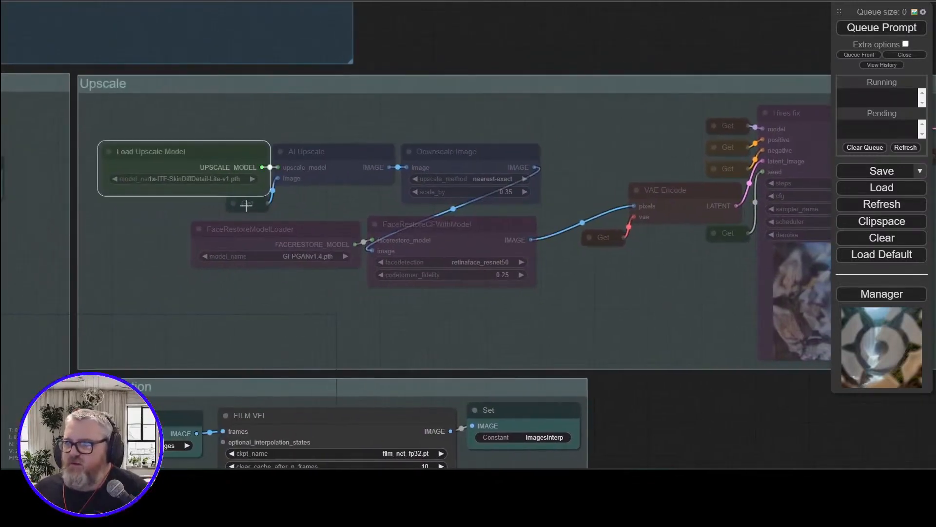
{"action": "left_click", "coordinate": [246, 206], "text": "shift"}
{"action": "left_click", "coordinate": [324, 160], "text": "shift"}
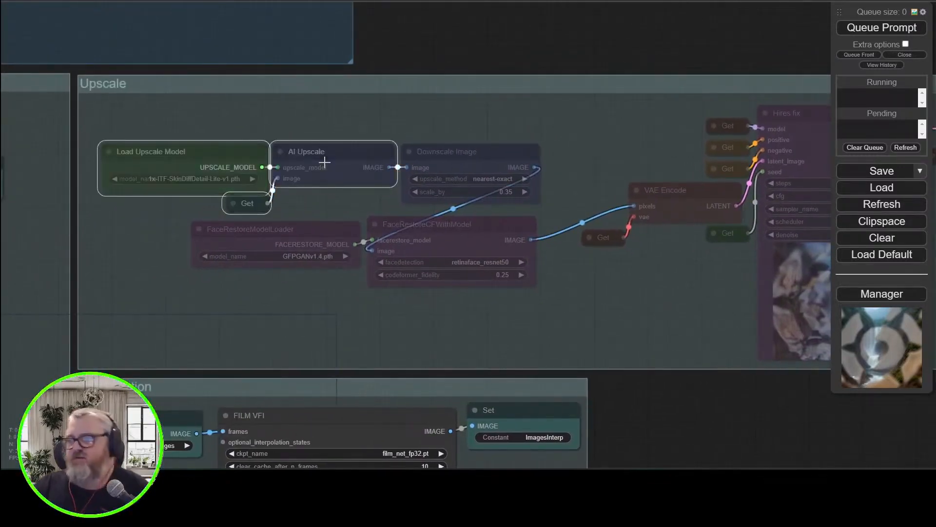
{"action": "left_click", "coordinate": [236, 151]}
{"action": "left_click", "coordinate": [296, 161], "text": "shift"}
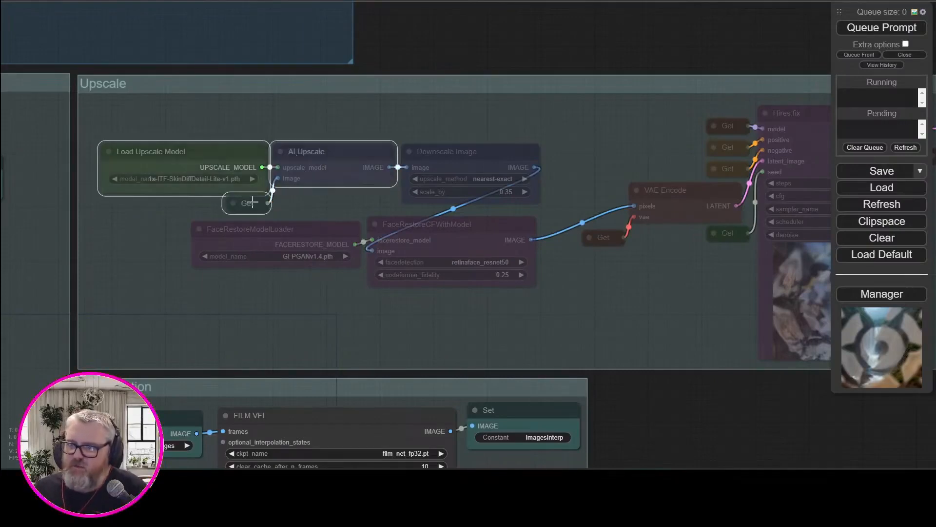
{"action": "left_click", "coordinate": [250, 229], "text": "shift"}
{"action": "left_click", "coordinate": [427, 224], "text": "shift"}
{"action": "left_click", "coordinate": [446, 151], "text": "shift"}
{"action": "left_click", "coordinate": [603, 237], "text": "shift"}
{"action": "left_click", "coordinate": [665, 190], "text": "shift"}
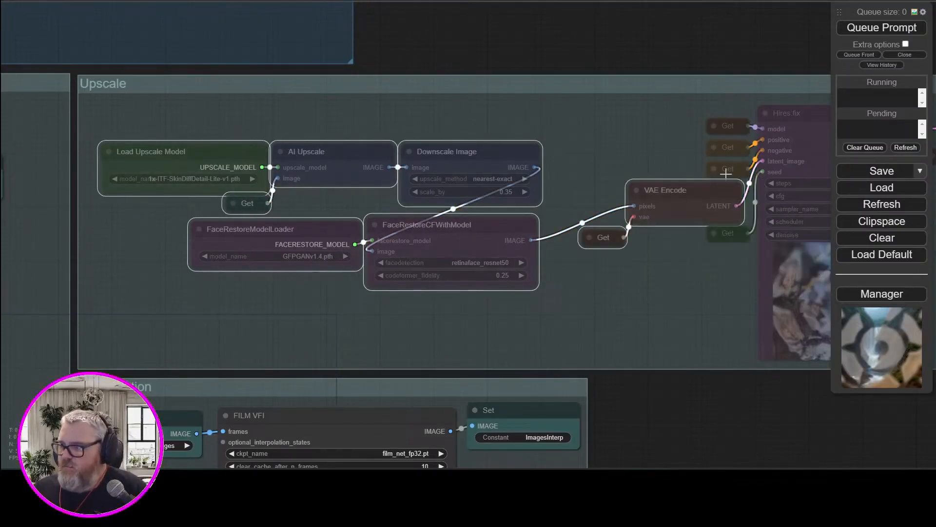
{"action": "left_click", "coordinate": [728, 168], "text": "shift"}
{"action": "left_click", "coordinate": [727, 147], "text": "shift"}
{"action": "left_click", "coordinate": [787, 112], "text": "shift"}
{"action": "left_click", "coordinate": [727, 233], "text": "shift"}
{"action": "left_click_drag", "start_coordinate": [716, 292], "coordinate": [196, 311]}
{"action": "left_click", "coordinate": [488, 132], "text": "shift"}
{"action": "left_click", "coordinate": [426, 174], "text": "shift"}
{"action": "left_click", "coordinate": [597, 131], "text": "shift"}
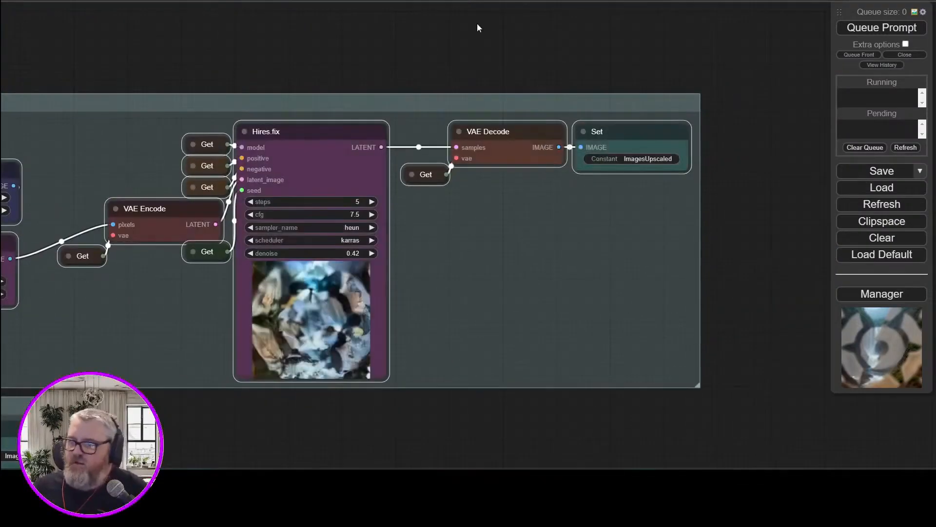
- Connect the AI Upscale node's image output directly to the pixels input of VAE Encode in the Upscale group
{"action": "mouse_move", "coordinate": [385, 69]}
{"action": "left_mouse_down"}
{"action": "mouse_move", "coordinate": [627, 94]}
{"action": "mouse_move", "coordinate": [671, 89]}
{"action": "left_mouse_up"}
{"action": "left_click_drag", "start_coordinate": [485, 94], "coordinate": [639, 61]}
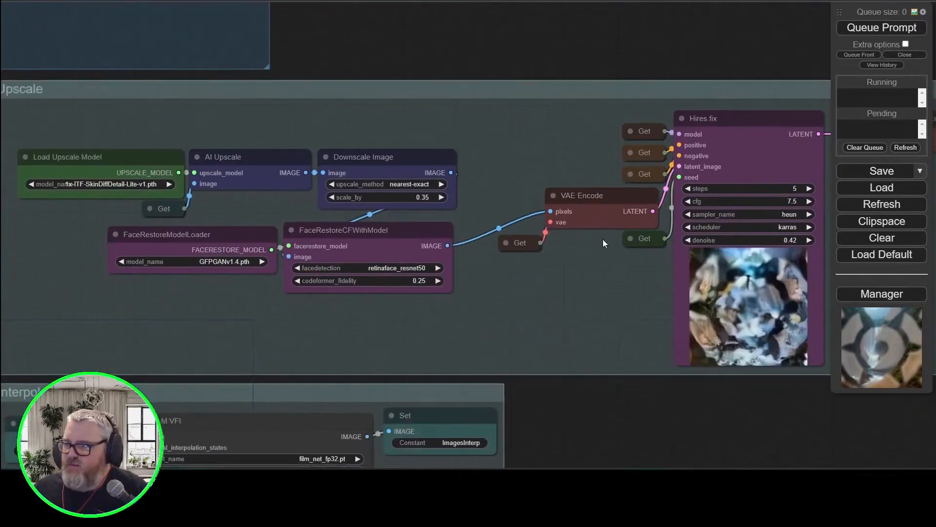
{"action": "left_click_drag", "start_coordinate": [331, 254], "coordinate": [479, 253]}
{"action": "mouse_move", "coordinate": [530, 170]}
{"action": "left_mouse_down"}
{"action": "mouse_move", "coordinate": [567, 147]}
{"action": "mouse_move", "coordinate": [497, 162]}
{"action": "mouse_move", "coordinate": [543, 165]}
{"action": "mouse_move", "coordinate": [531, 171]}
{"action": "left_mouse_up"}
{"action": "mouse_move", "coordinate": [283, 166]}
{"action": "left_mouse_down"}
{"action": "mouse_move", "coordinate": [243, 151]}
{"action": "mouse_move", "coordinate": [277, 162]}
{"action": "left_mouse_up"}
{"action": "left_click_drag", "start_coordinate": [371, 156], "coordinate": [361, 155]}
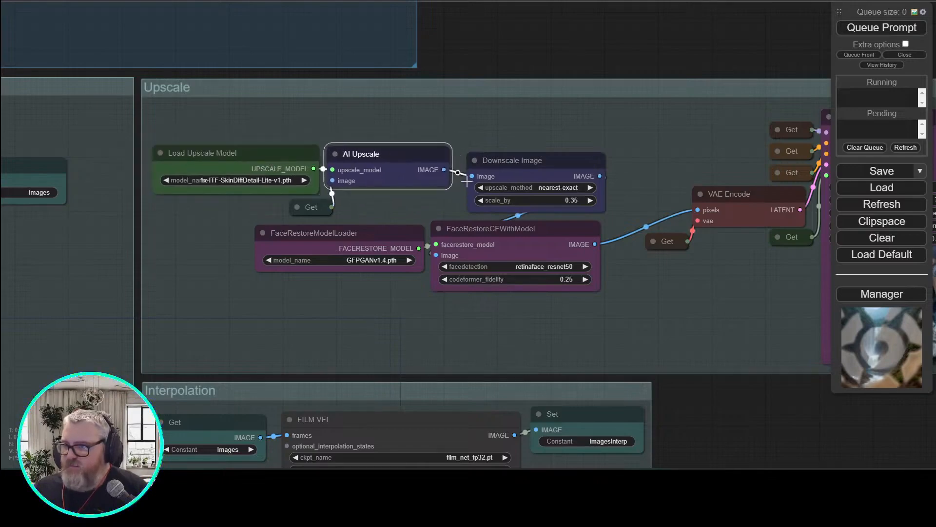
{"action": "left_click_drag", "start_coordinate": [444, 169], "coordinate": [696, 210]}
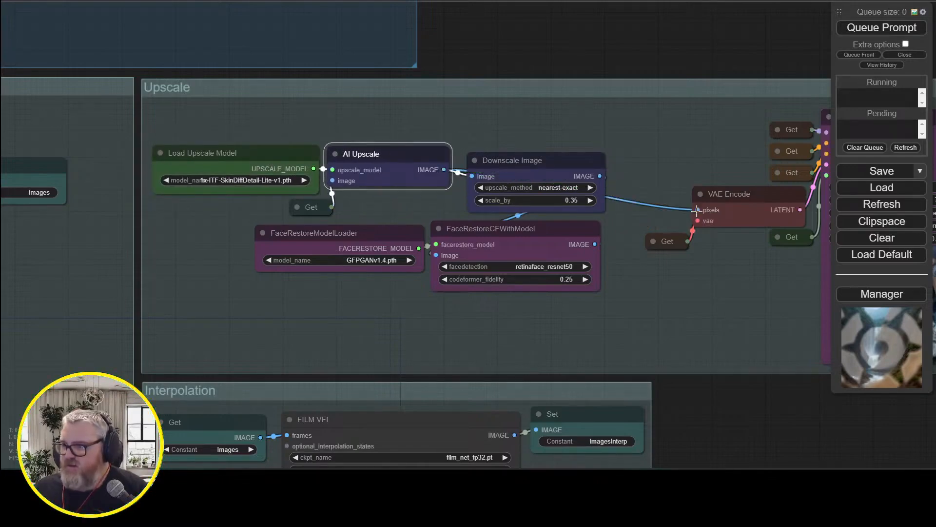
- Move the Downscale Image, FaceRestoreCFWithModel and FaceRestoreModelLoader nodes together below the new AI Upscale connection
{"action": "left_click", "coordinate": [533, 169]}
{"action": "left_click", "coordinate": [490, 227], "text": "shift"}
{"action": "left_click", "coordinate": [378, 233], "text": "shift"}
{"action": "left_click_drag", "start_coordinate": [512, 174], "coordinate": [530, 236]}
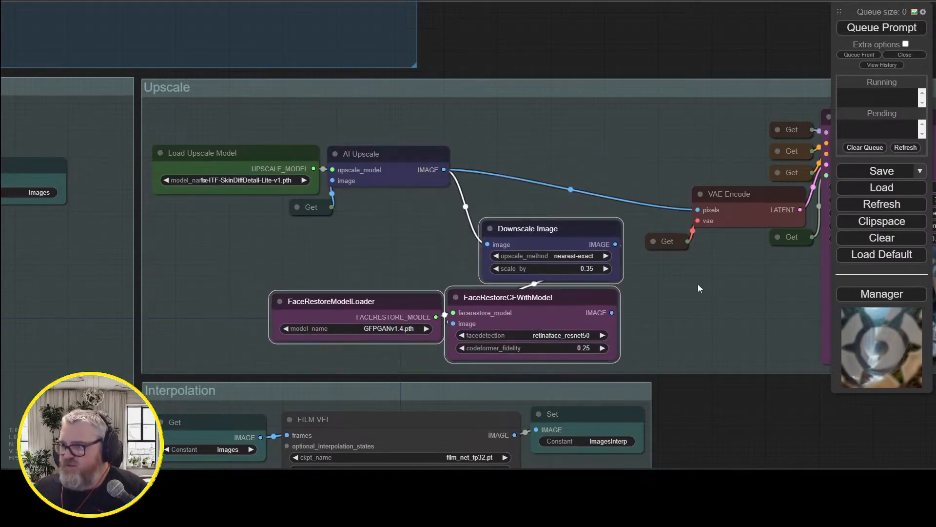
- Expand the Get node feeding AI Upscale to check its constant, collapse it again, and queue the prompt
{"action": "left_click_drag", "start_coordinate": [698, 284], "coordinate": [388, 300]}
{"action": "left_click_drag", "start_coordinate": [426, 216], "coordinate": [431, 215]}
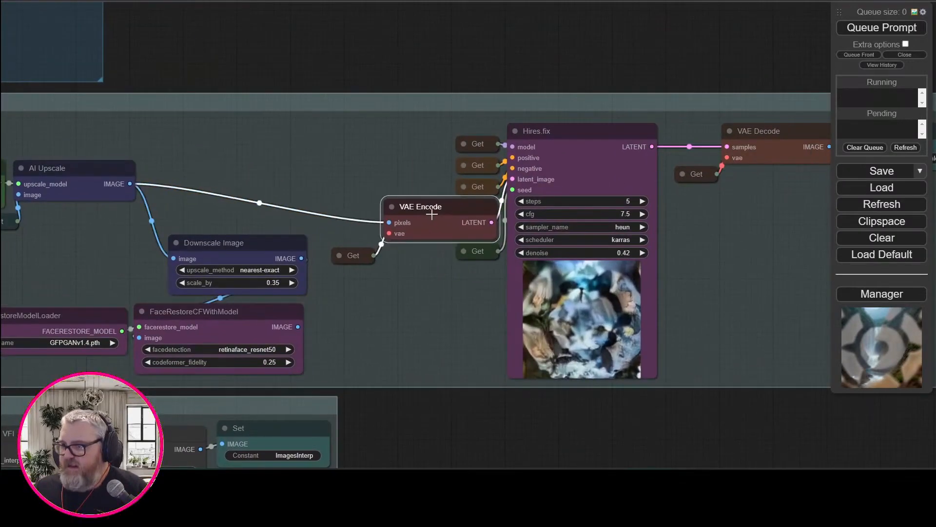
{"action": "left_click_drag", "start_coordinate": [433, 387], "coordinate": [705, 405]}
{"action": "mouse_move", "coordinate": [268, 241]}
{"action": "left_mouse_down"}
{"action": "mouse_move", "coordinate": [237, 248]}
{"action": "mouse_move", "coordinate": [255, 249]}
{"action": "left_mouse_up"}
{"action": "left_click", "coordinate": [240, 243]}
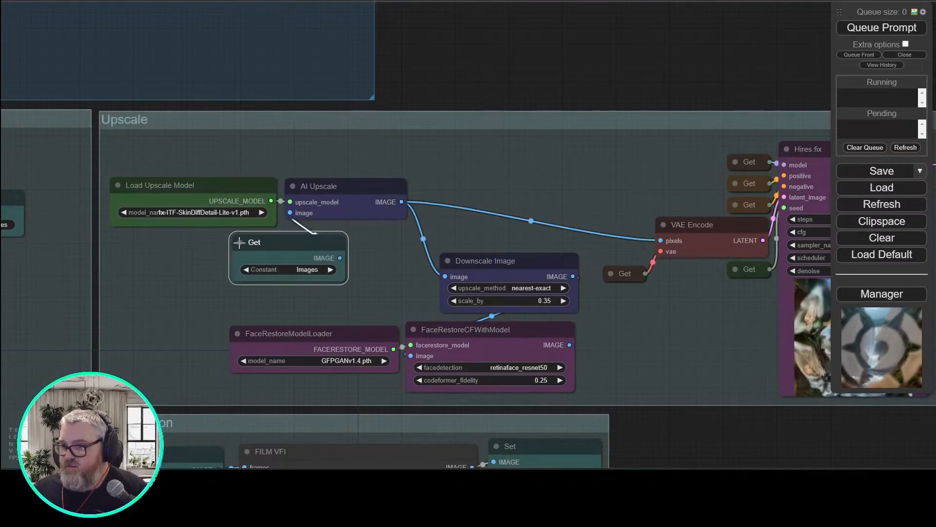
{"action": "left_click", "coordinate": [240, 243]}
{"action": "left_click_drag", "start_coordinate": [540, 73], "coordinate": [93, 76]}
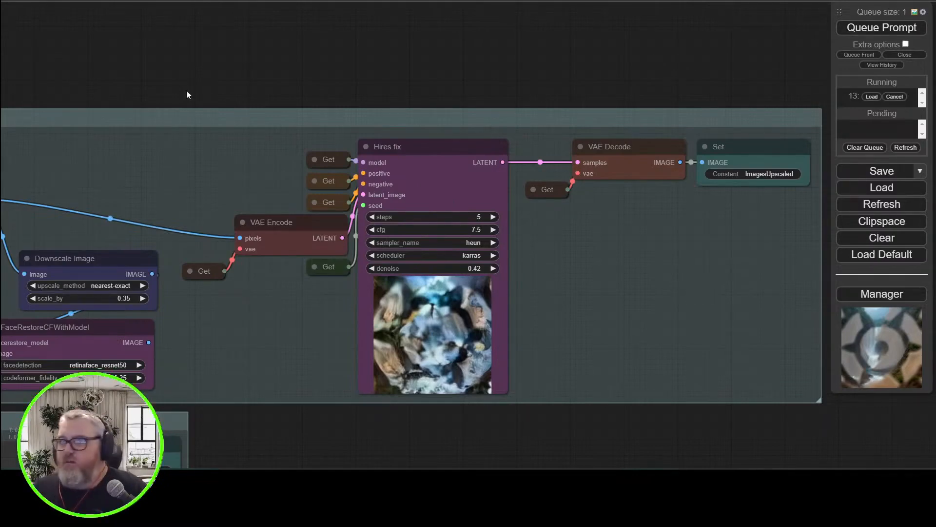
- Move the AI Upscale node slightly away from Load Upscale Model and review the Hires.fix node's settings and preview
{"action": "left_click_drag", "start_coordinate": [211, 84], "coordinate": [674, 70]}
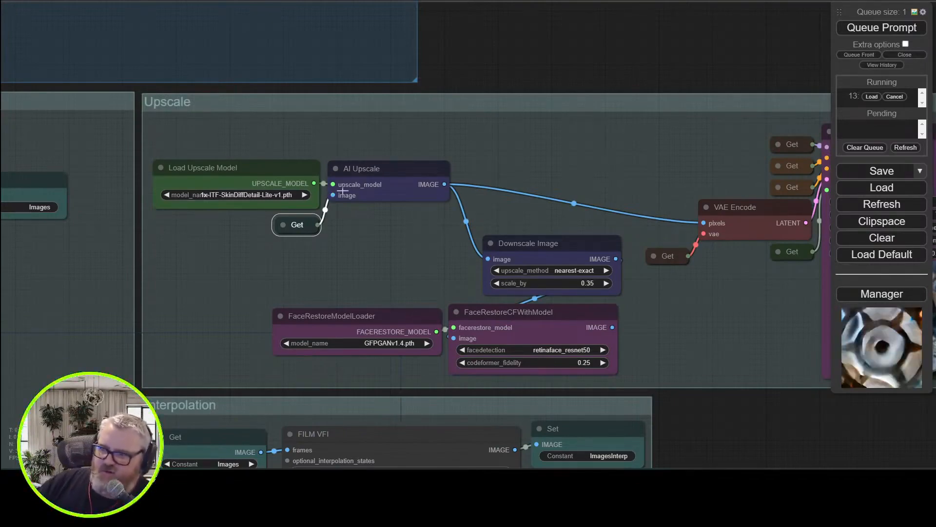
{"action": "left_click_drag", "start_coordinate": [343, 191], "coordinate": [367, 177]}
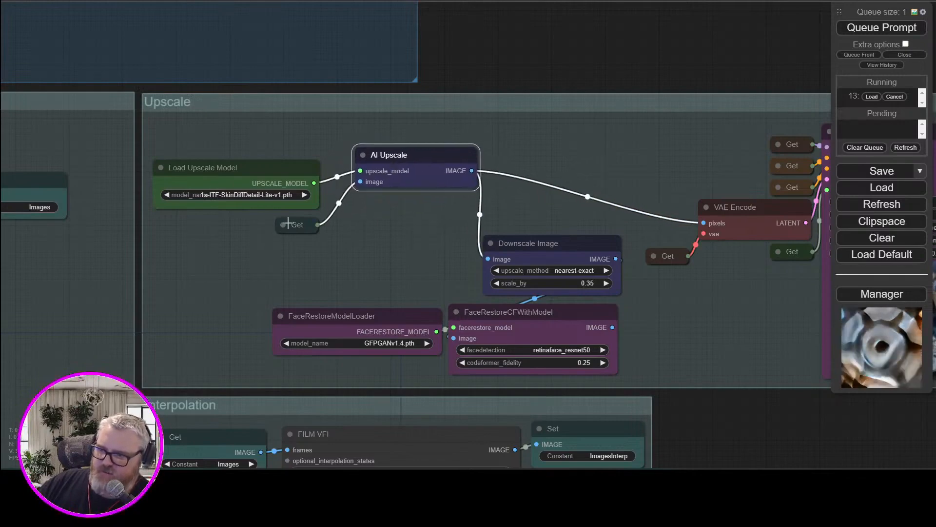
{"action": "left_click_drag", "start_coordinate": [756, 25], "coordinate": [180, 32]}
{"action": "scroll", "coordinate": [351, 187], "scroll_direction": "up", "scroll_amount": 4}
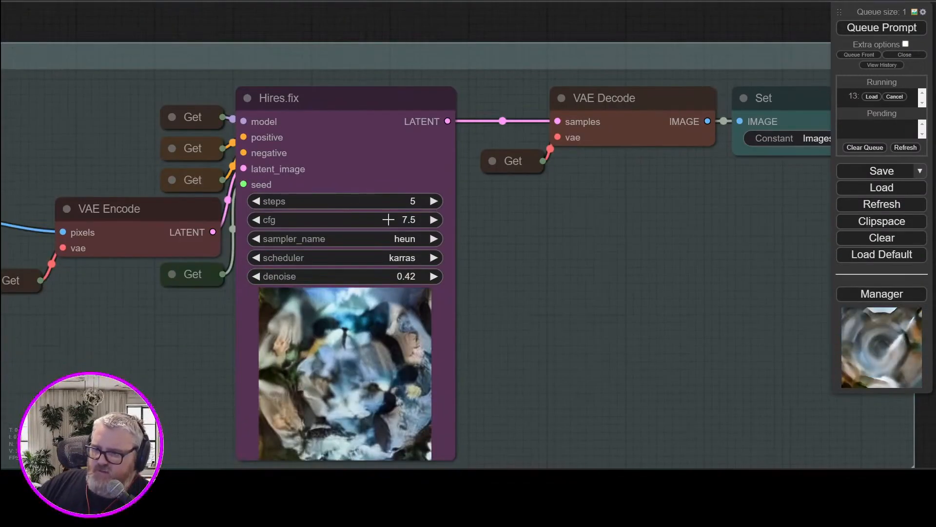
{"action": "scroll", "coordinate": [386, 250], "scroll_direction": "down", "scroll_amount": 3}
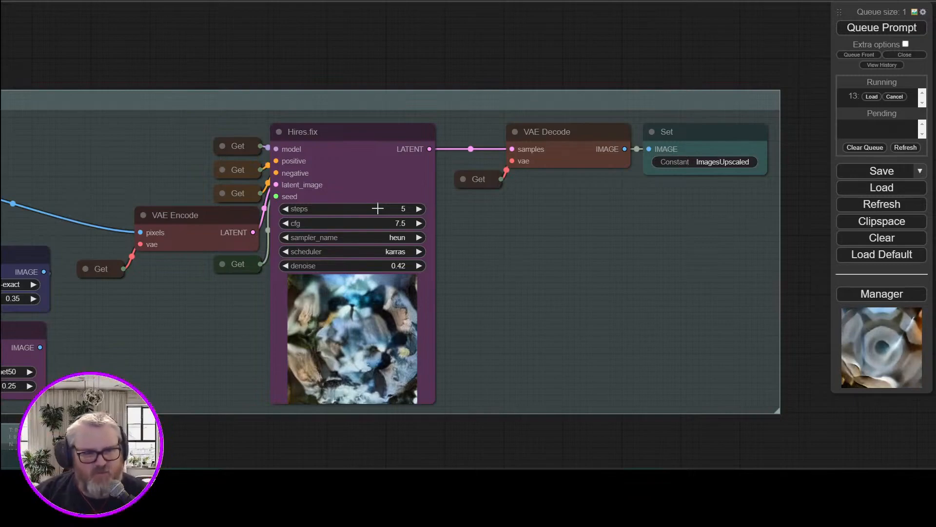
{"action": "scroll", "coordinate": [340, 62], "scroll_direction": "down", "scroll_amount": 3}
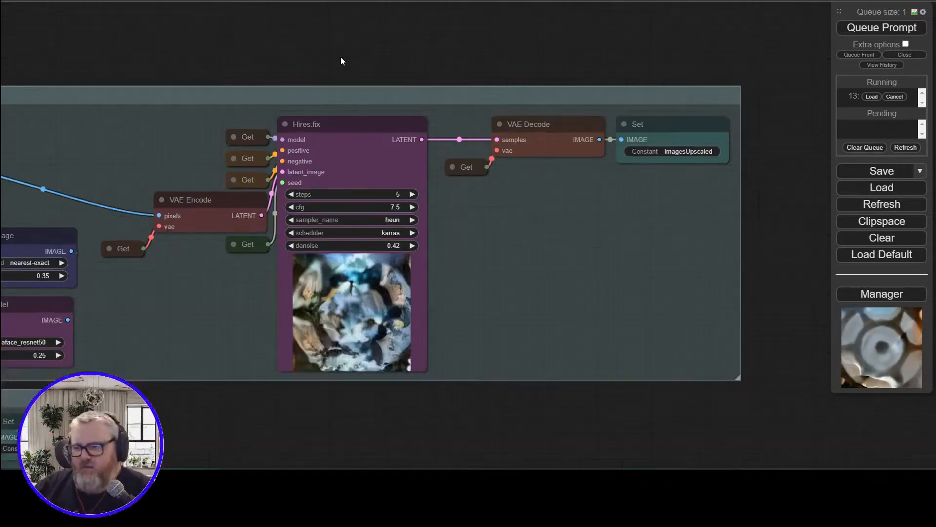
{"action": "left_click_drag", "start_coordinate": [349, 58], "coordinate": [726, 66]}
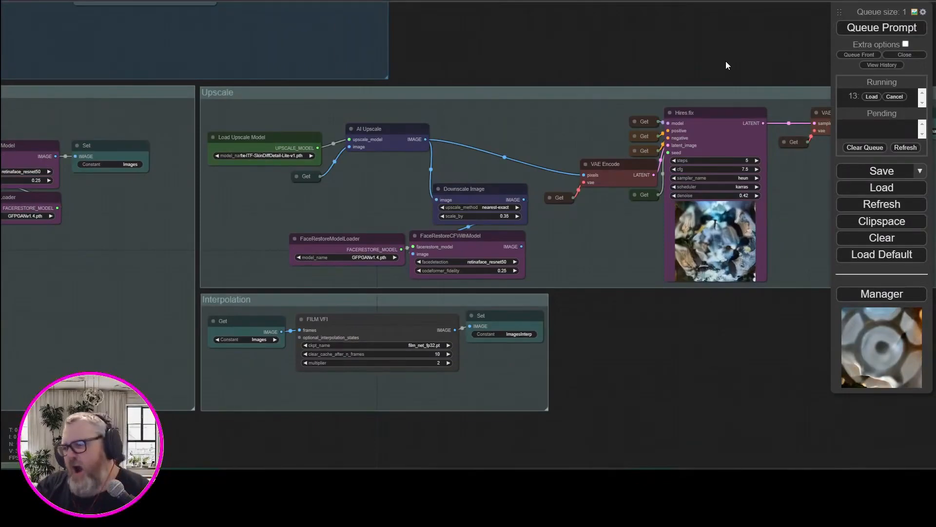
- Follow the running generation through the Diffusion and Upscale groups and check the previews in the Billboard group
{"action": "scroll", "coordinate": [726, 65], "scroll_direction": "down", "scroll_amount": 4}
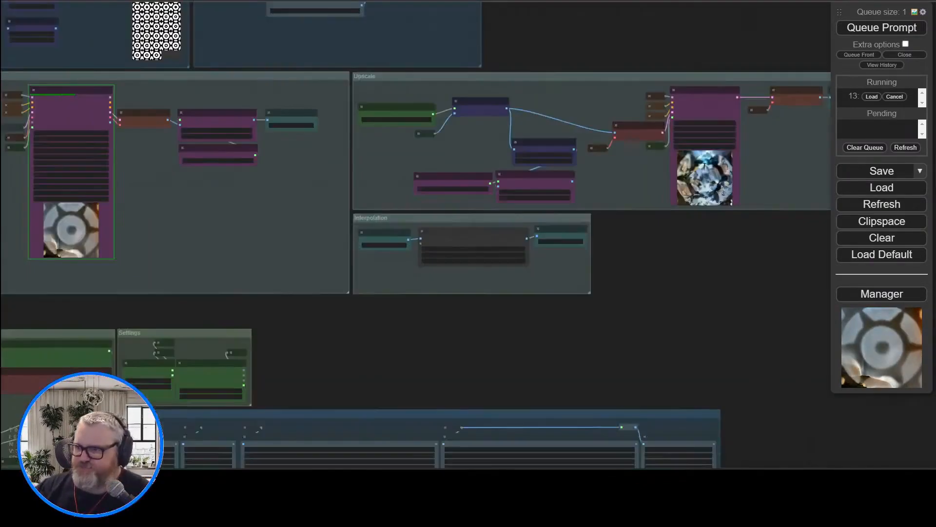
{"action": "scroll", "coordinate": [352, 210], "scroll_direction": "up", "scroll_amount": 4}
{"action": "left_click_drag", "start_coordinate": [352, 209], "coordinate": [673, 332]}
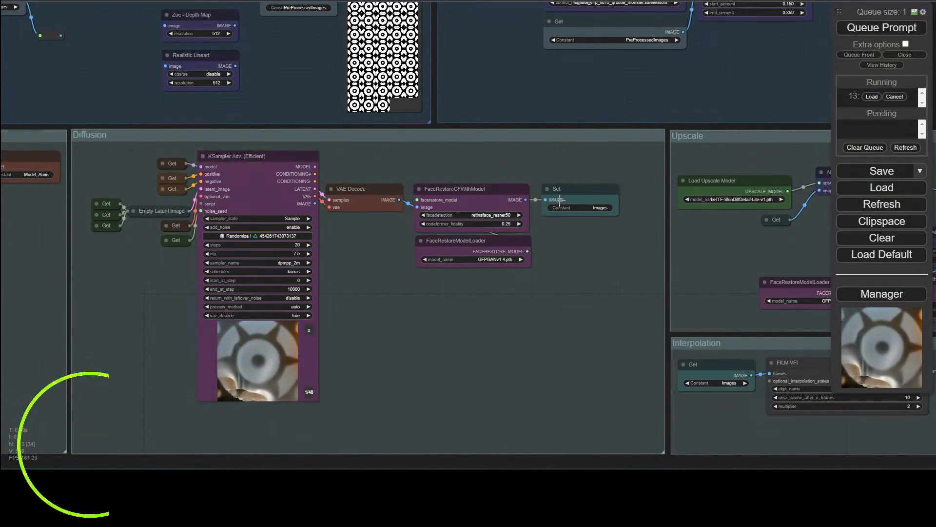
{"action": "scroll", "coordinate": [625, 254], "scroll_direction": "down", "scroll_amount": 5}
{"action": "scroll", "coordinate": [345, 313], "scroll_direction": "up", "scroll_amount": 6}
{"action": "left_click_drag", "start_coordinate": [625, 253], "coordinate": [423, 114]}
{"action": "left_click_drag", "start_coordinate": [528, 459], "coordinate": [554, 91]}
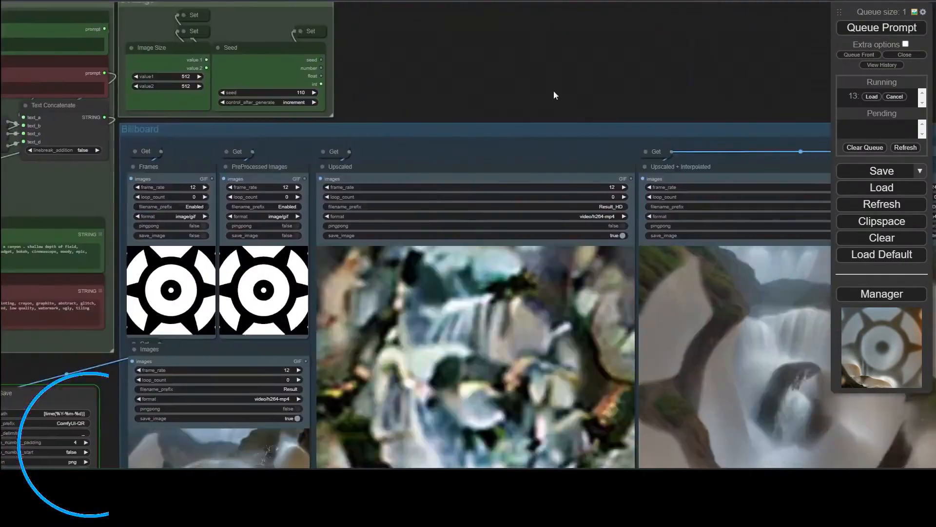
{"action": "left_click_drag", "start_coordinate": [692, 302], "coordinate": [431, 170]}
{"action": "scroll", "coordinate": [536, 341], "scroll_direction": "down", "scroll_amount": 5}
{"action": "left_click_drag", "start_coordinate": [707, 29], "coordinate": [673, 405]}
{"action": "key", "text": "alt+Tab"}
{"action": "left_click_drag", "start_coordinate": [606, 425], "coordinate": [751, 24]}
{"action": "scroll", "coordinate": [190, 288], "scroll_direction": "up", "scroll_amount": 5}
{"action": "scroll", "coordinate": [191, 288], "scroll_direction": "down", "scroll_amount": 5}
{"action": "left_click_drag", "start_coordinate": [562, 451], "coordinate": [169, 443]}
{"action": "left_click_drag", "start_coordinate": [300, 29], "coordinate": [305, 449]}
{"action": "scroll", "coordinate": [306, 298], "scroll_direction": "up", "scroll_amount": 8}
{"action": "left_click_drag", "start_coordinate": [83, 251], "coordinate": [293, 219]}
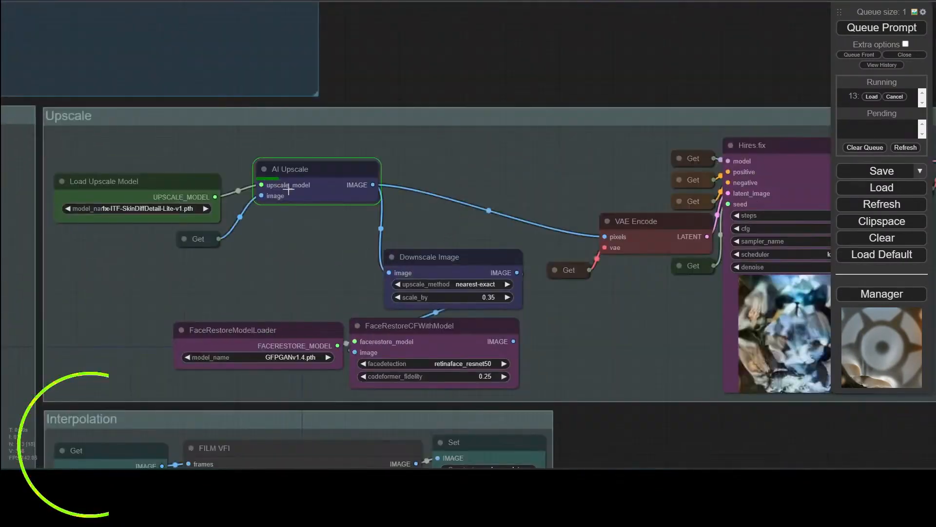
- Set the upscale model to 4x_NMKD-Siax_200k.pth and the Hires.fix sampler to euler
{"action": "left_click", "coordinate": [164, 208]}
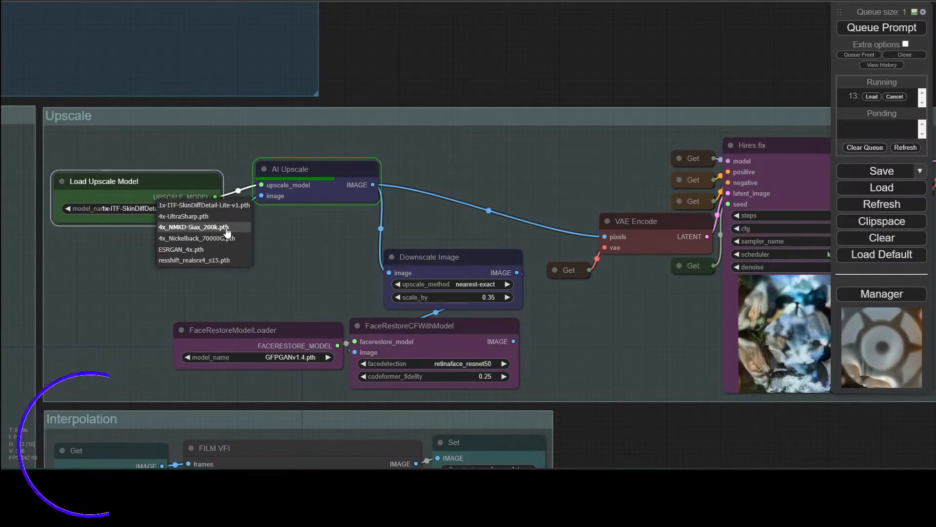
{"action": "left_click", "coordinate": [227, 227]}
{"action": "left_click_drag", "start_coordinate": [375, 233], "coordinate": [99, 207]}
{"action": "left_click", "coordinate": [536, 135]}
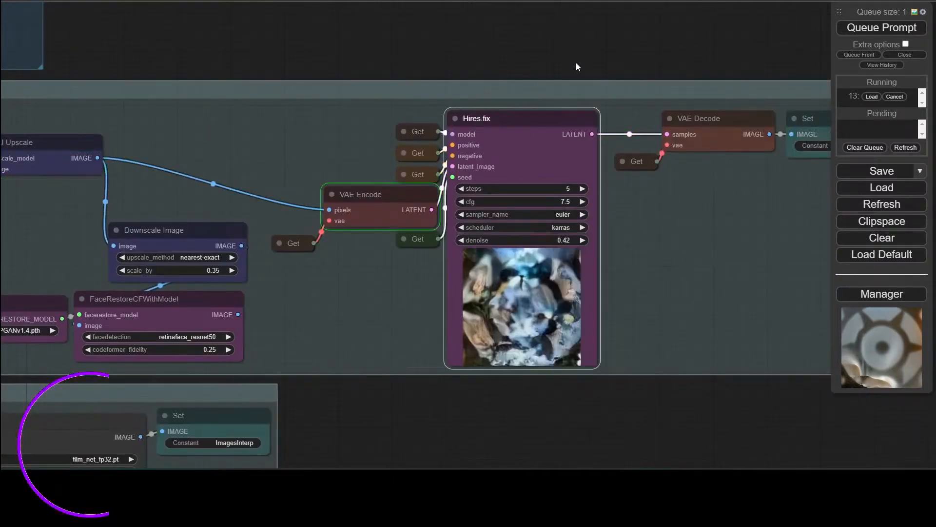
- Watch the Hires.fix preview during sampling and compare the Upscaled and Upscaled + Interpolated animations in the Billboard group
{"action": "left_click_drag", "start_coordinate": [597, 55], "coordinate": [482, 35]}
{"action": "scroll", "coordinate": [431, 392], "scroll_direction": "up", "scroll_amount": 1}
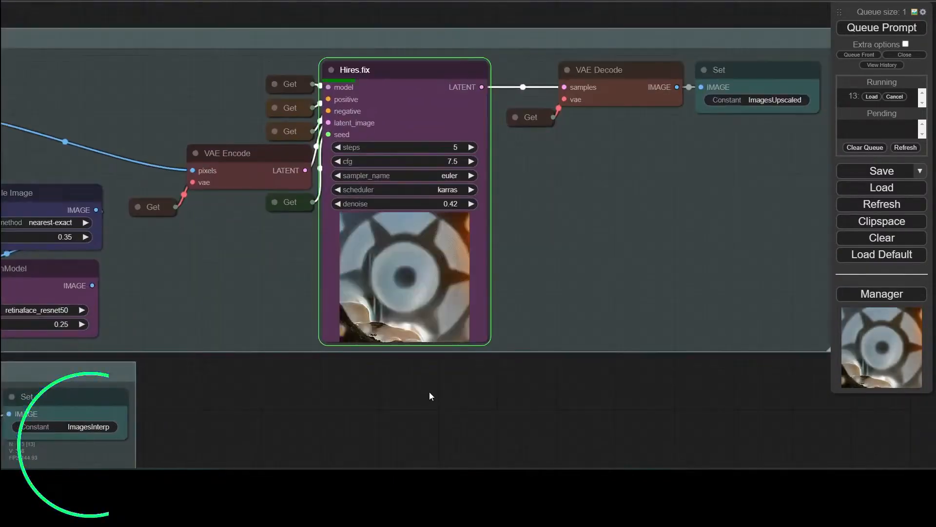
{"action": "scroll", "coordinate": [430, 356], "scroll_direction": "up", "scroll_amount": 10}
{"action": "scroll", "coordinate": [414, 459], "scroll_direction": "down", "scroll_amount": 8}
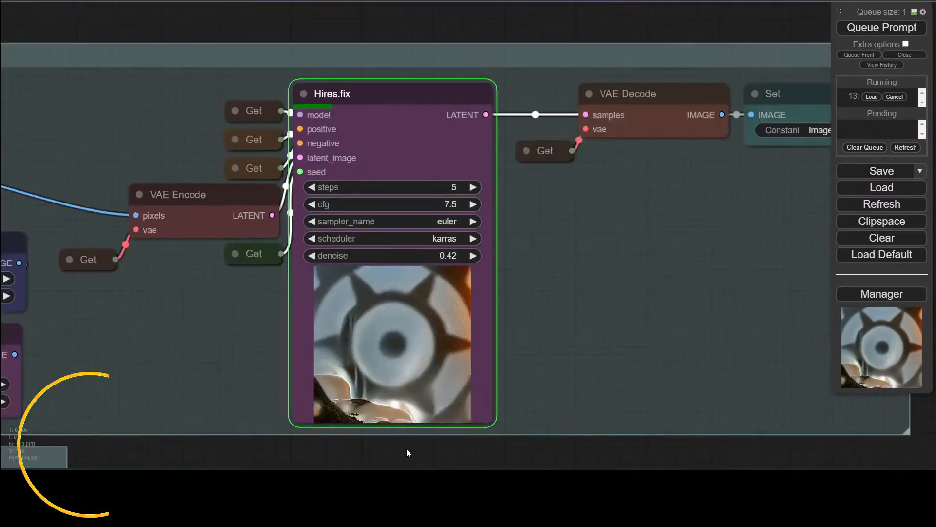
{"action": "scroll", "coordinate": [408, 458], "scroll_direction": "down", "scroll_amount": 11}
{"action": "left_click_drag", "start_coordinate": [408, 459], "coordinate": [430, 427]}
{"action": "scroll", "coordinate": [430, 428], "scroll_direction": "up", "scroll_amount": 10}
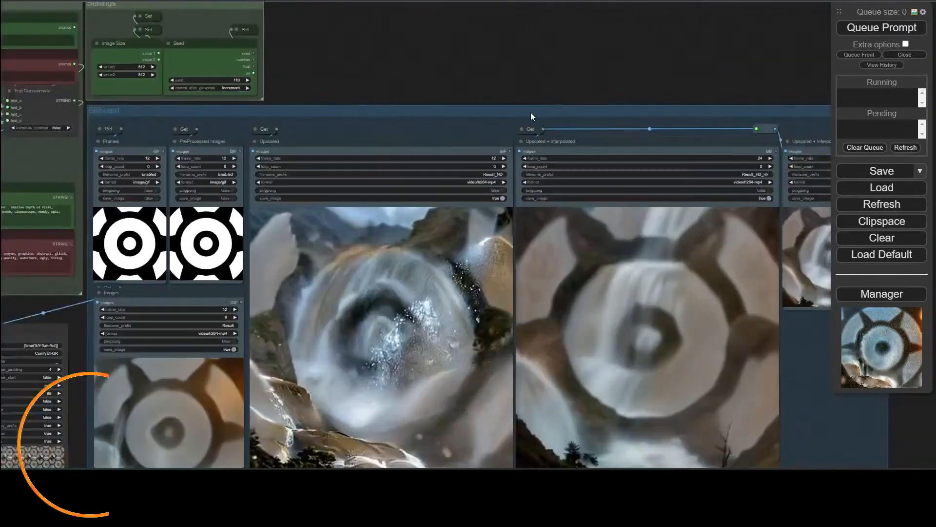
{"action": "scroll", "coordinate": [513, 434], "scroll_direction": "down", "scroll_amount": 4}
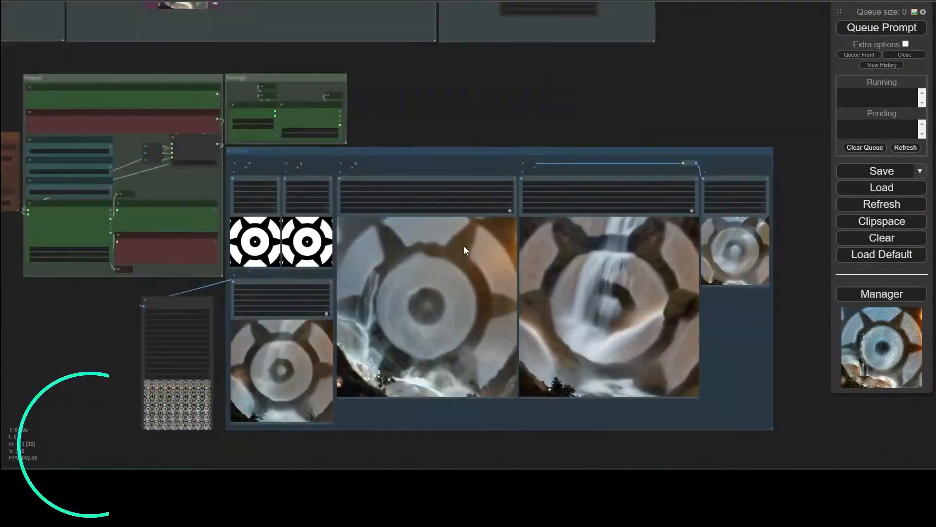
{"action": "scroll", "coordinate": [561, 222], "scroll_direction": "up", "scroll_amount": 3}
{"action": "scroll", "coordinate": [511, 68], "scroll_direction": "up", "scroll_amount": 2}
- Set the constant of the Interpolation group's Get node to ImagesUpscaled
{"action": "left_click_drag", "start_coordinate": [510, 66], "coordinate": [871, 154]}
{"action": "left_click_drag", "start_coordinate": [329, 66], "coordinate": [103, 419]}
{"action": "scroll", "coordinate": [417, 441], "scroll_direction": "down", "scroll_amount": 3}
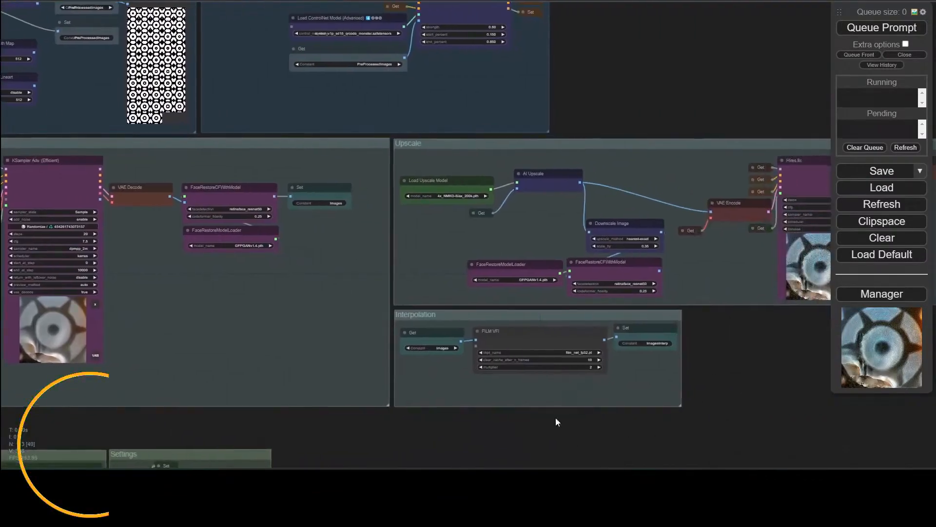
{"action": "scroll", "coordinate": [557, 422], "scroll_direction": "up", "scroll_amount": 6}
{"action": "left_click", "coordinate": [355, 287]}
{"action": "left_click", "coordinate": [397, 362]}
- Duplicate the Interpolation group's Get, FILM VFI and Set nodes and arrange the copies in a row beneath the originals
{"action": "left_click_drag", "start_coordinate": [491, 356], "coordinate": [261, 359]}
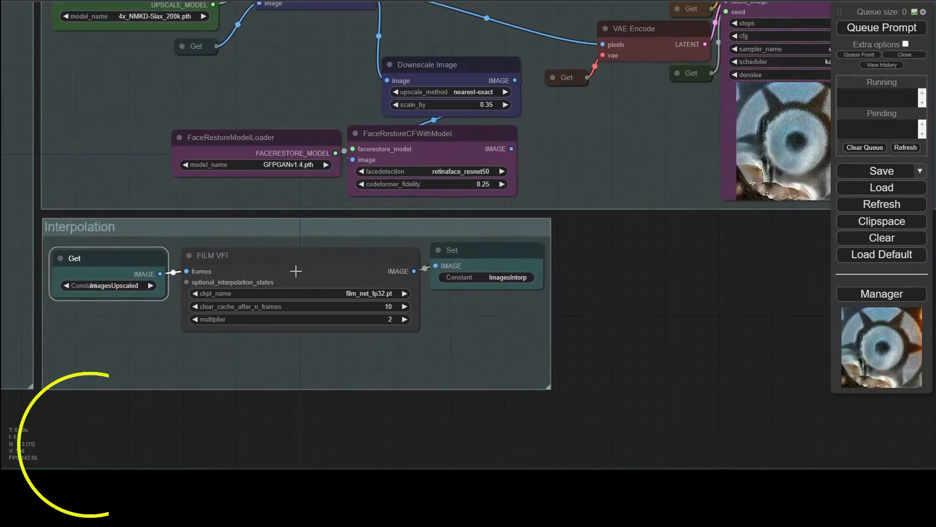
{"action": "left_click", "coordinate": [296, 266], "text": "shift"}
{"action": "left_click", "coordinate": [468, 258], "text": "shift"}
{"action": "key", "text": "ctrl+c"}
{"action": "key", "text": "ctrl+v"}
{"action": "left_click_drag", "start_coordinate": [576, 350], "coordinate": [95, 348]}
{"action": "left_click_drag", "start_coordinate": [747, 351], "coordinate": [273, 356]}
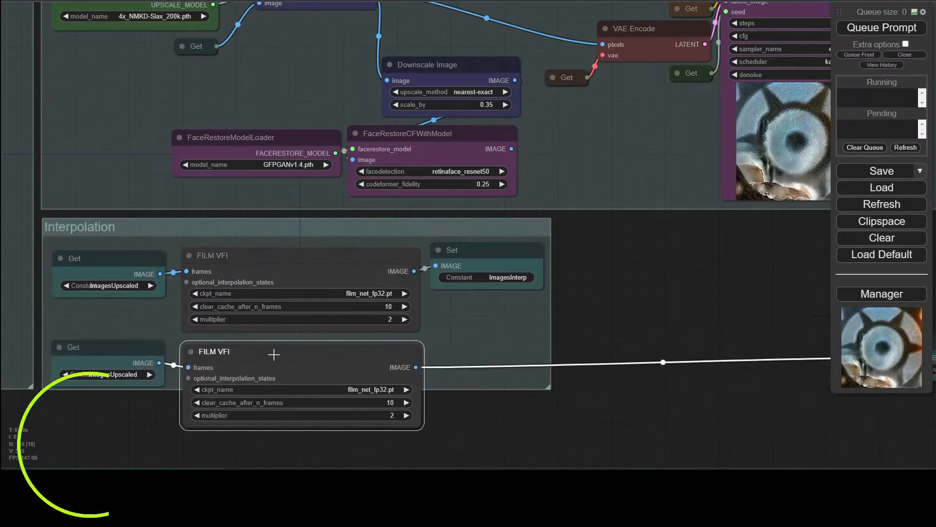
{"action": "left_click_drag", "start_coordinate": [676, 405], "coordinate": [526, 303]}
{"action": "left_click_drag", "start_coordinate": [780, 238], "coordinate": [305, 255]}
- Duplicate the Upscaled + Interpolated GIF node and the small collapsed node feeding it, placing the copies beside the Billboard group
{"action": "left_click_drag", "start_coordinate": [396, 369], "coordinate": [500, 70]}
{"action": "left_click_drag", "start_coordinate": [793, 302], "coordinate": [628, 146]}
{"action": "left_click", "coordinate": [513, 104]}
{"action": "key", "text": "ctrl+c"}
{"action": "key", "text": "ctrl+v"}
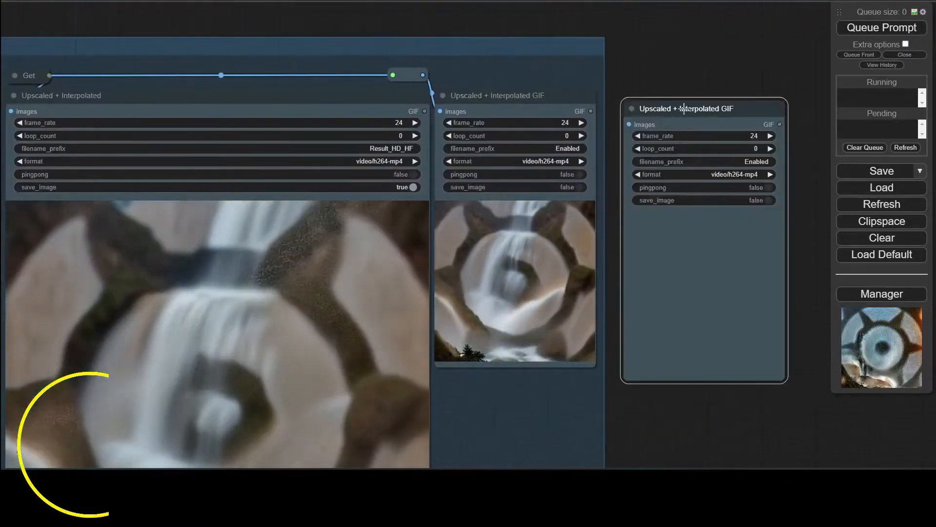
{"action": "left_click", "coordinate": [402, 75]}
{"action": "scroll", "coordinate": [543, 31], "scroll_direction": "down", "scroll_amount": 4}
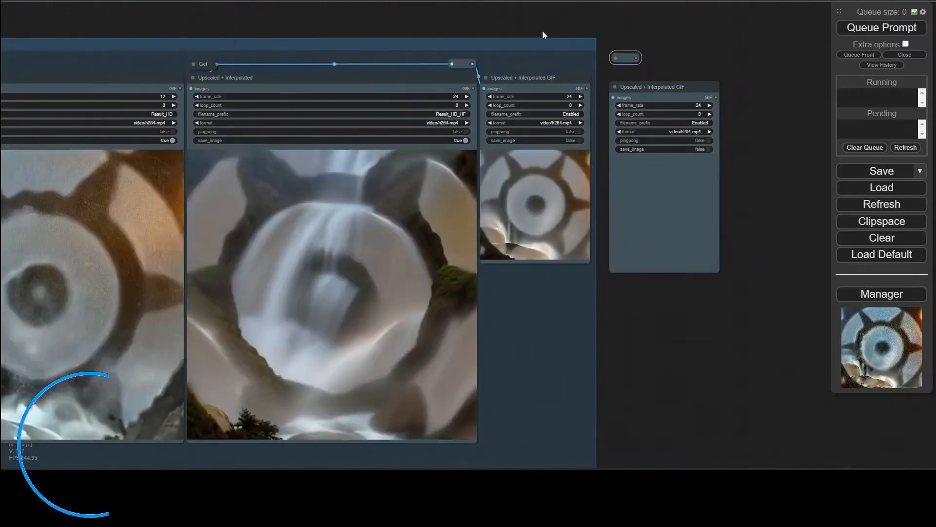
- Replace the small collapsed node above the duplicated GIF node with an expanded copy of the Billboard group's Get node
{"action": "key", "text": "ctrl+c"}
{"action": "key", "text": "ctrl+v"}
{"action": "left_click_drag", "start_coordinate": [548, 58], "coordinate": [632, 51]}
{"action": "key", "text": "Delete"}
{"action": "left_click", "coordinate": [634, 35]}
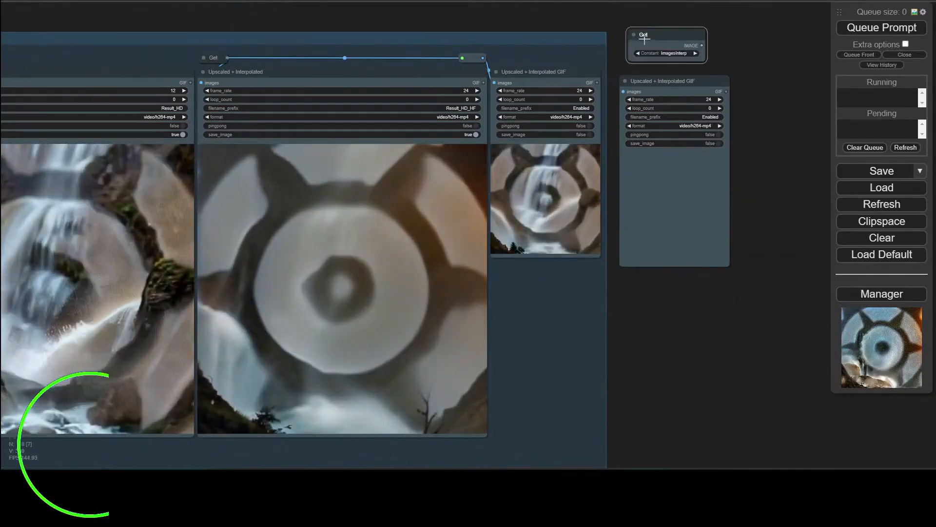
- Set the copied Get node's constant to ImagesInterp_0, connect it to the duplicated GIF node's images input and place it just above
{"action": "left_click", "coordinate": [677, 54]}
{"action": "left_click", "coordinate": [697, 169]}
{"action": "scroll", "coordinate": [759, 101], "scroll_direction": "up", "scroll_amount": 5}
{"action": "left_click_drag", "start_coordinate": [758, 100], "coordinate": [739, 248]}
{"action": "left_click_drag", "start_coordinate": [580, 142], "coordinate": [569, 142]}
{"action": "left_click_drag", "start_coordinate": [636, 160], "coordinate": [522, 233]}
{"action": "left_click", "coordinate": [661, 288]}
{"action": "left_click", "coordinate": [692, 324]}
{"action": "left_click_drag", "start_coordinate": [638, 195], "coordinate": [623, 119]}
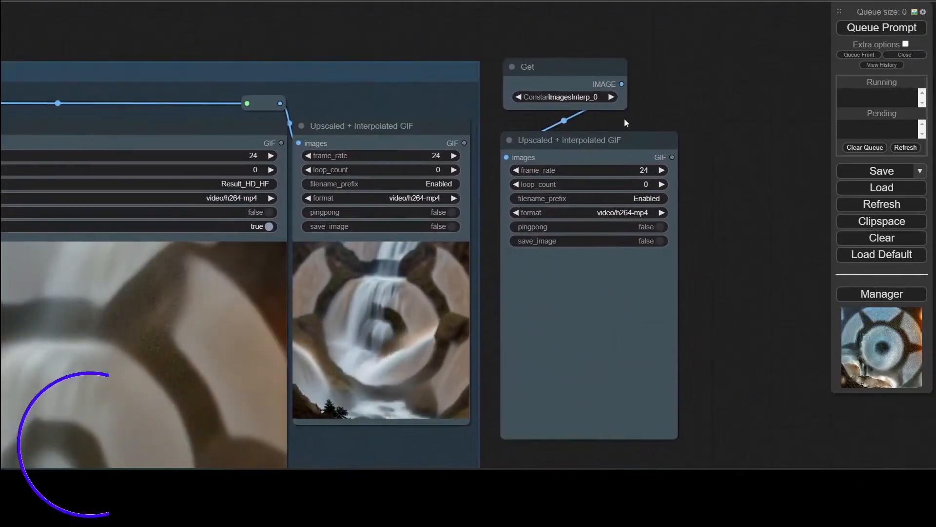
- Set the constant of the lower Get node in the Interpolation group to Images
{"action": "left_click_drag", "start_coordinate": [727, 126], "coordinate": [785, 137]}
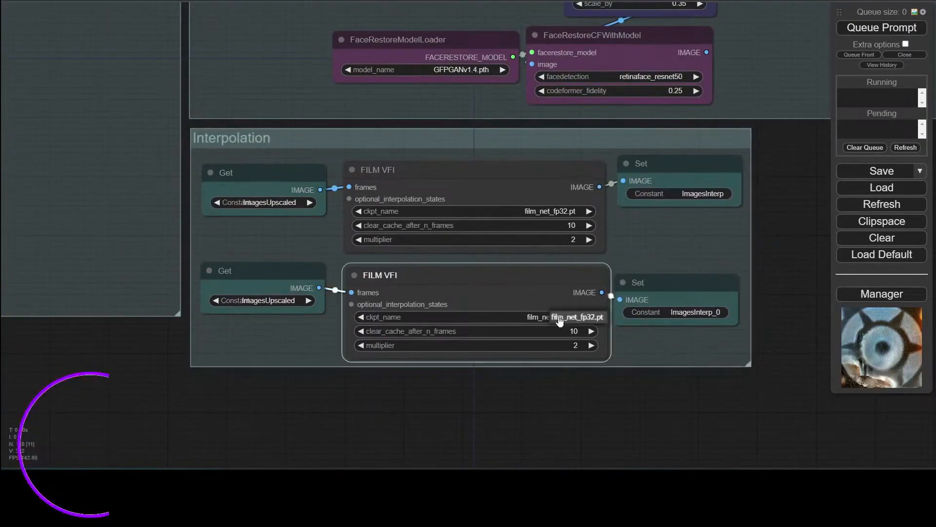
{"action": "left_click_drag", "start_coordinate": [285, 347], "coordinate": [283, 347]}
{"action": "left_click", "coordinate": [279, 301]}
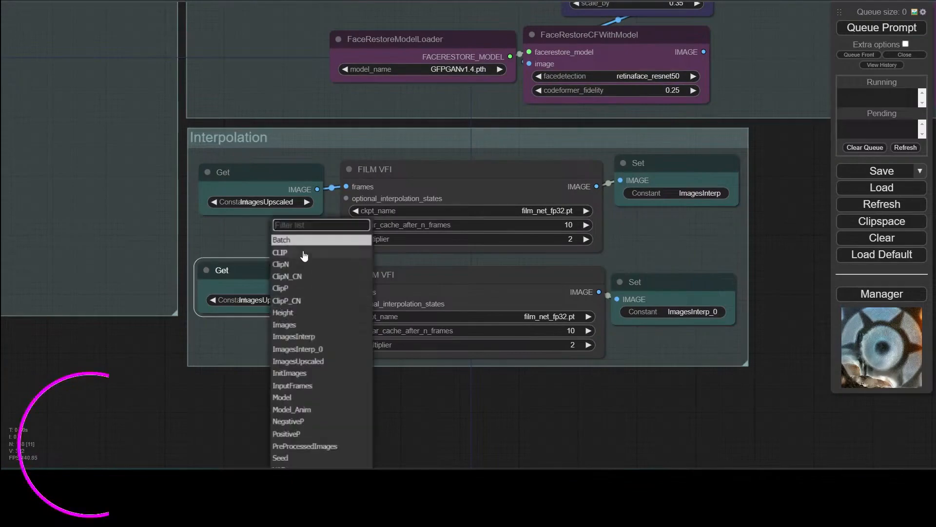
{"action": "left_click", "coordinate": [310, 329]}
{"action": "left_click", "coordinate": [310, 329]}
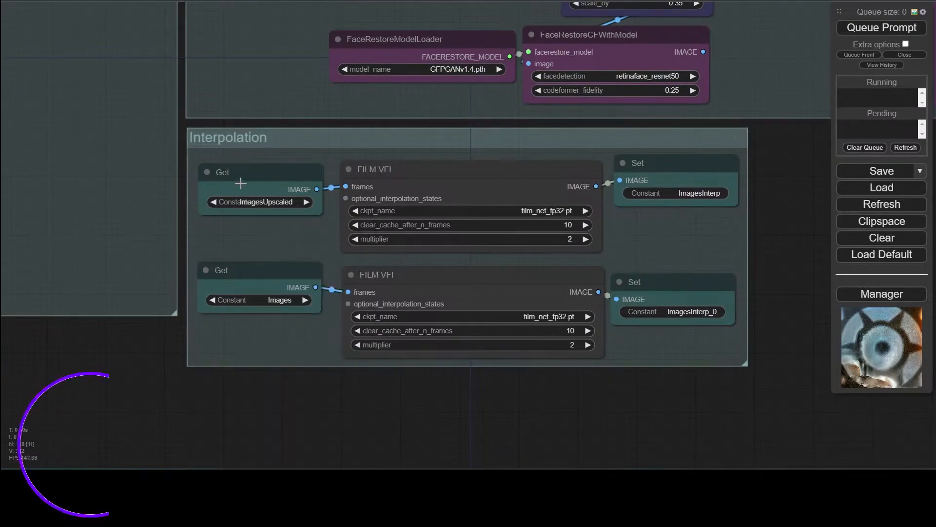
- Set the Hires.fix steps to 20 and queue the prompt
{"action": "key", "text": "2"}
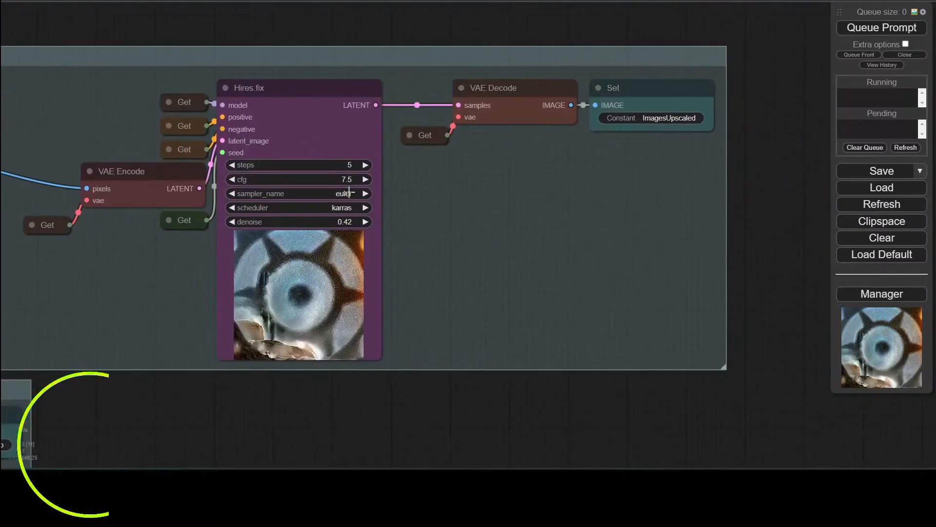
{"action": "left_click", "coordinate": [349, 165]}
{"action": "type", "text": "5"}
{"action": "key", "text": "Return"}
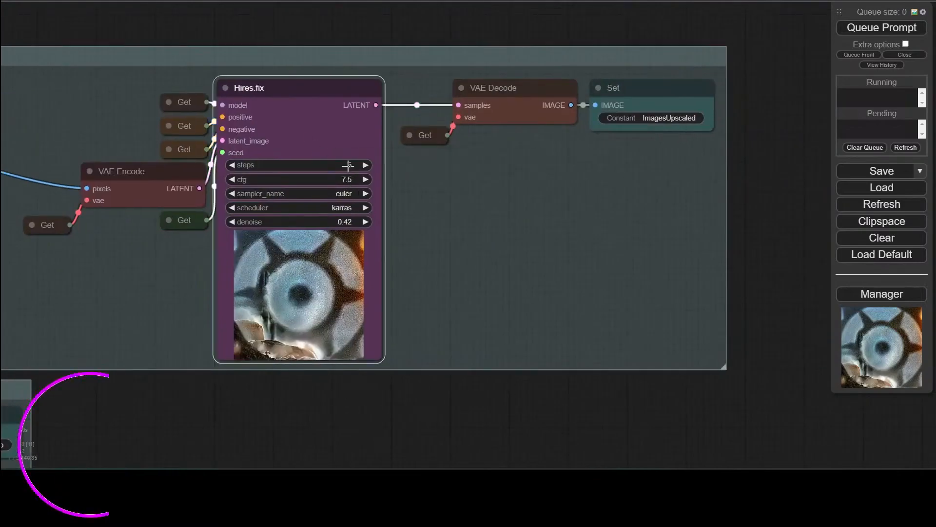
{"action": "scroll", "coordinate": [780, 148], "scroll_direction": "down", "scroll_amount": 3}
{"action": "left_click", "coordinate": [882, 28]}
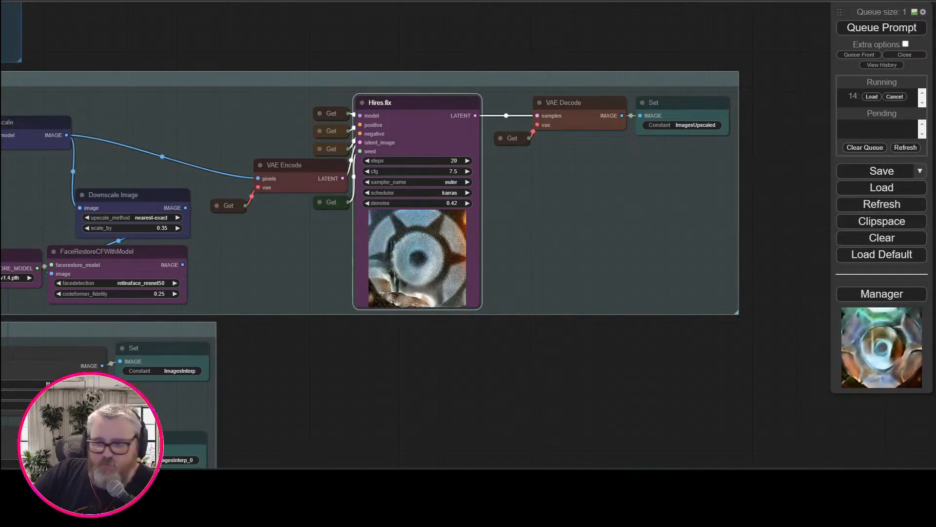
- Check the format options of the duplicated Upscaled + Interpolated GIF node without choosing another one
{"action": "left_click_drag", "start_coordinate": [403, 393], "coordinate": [618, 168]}
{"action": "scroll", "coordinate": [619, 167], "scroll_direction": "up", "scroll_amount": 3}
{"action": "left_click_drag", "start_coordinate": [487, 341], "coordinate": [625, 429]}
{"action": "left_click", "coordinate": [512, 261]}
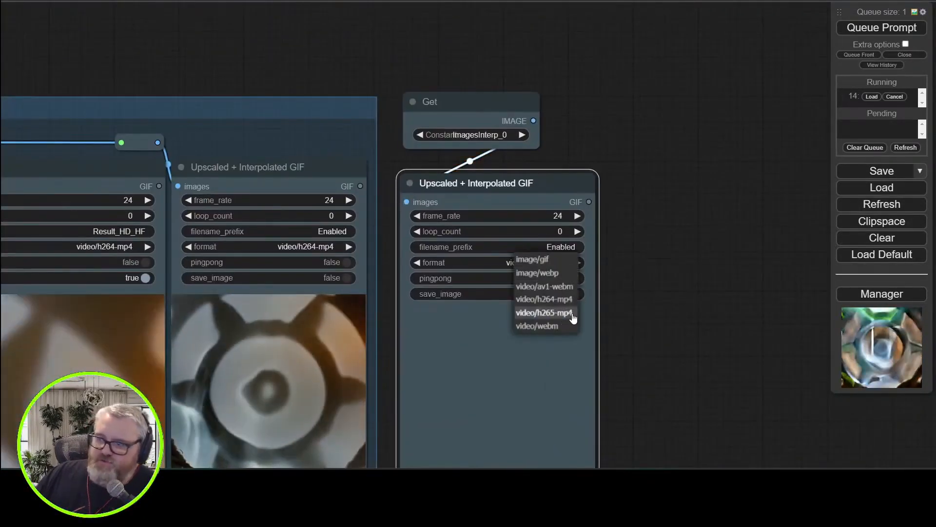
{"action": "left_click", "coordinate": [761, 324]}
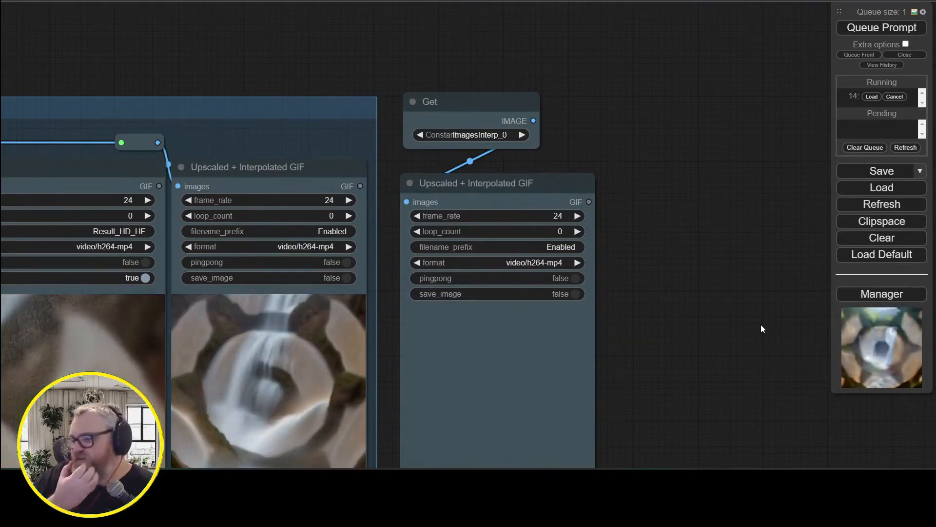
- Examine the Billboard animations, the KSampler preview in the Diffusion group and the Upscale and Interpolation groups while the prompt runs
{"action": "scroll", "coordinate": [768, 322], "scroll_direction": "up", "scroll_amount": 1}
{"action": "left_click_drag", "start_coordinate": [711, 301], "coordinate": [801, 27]}
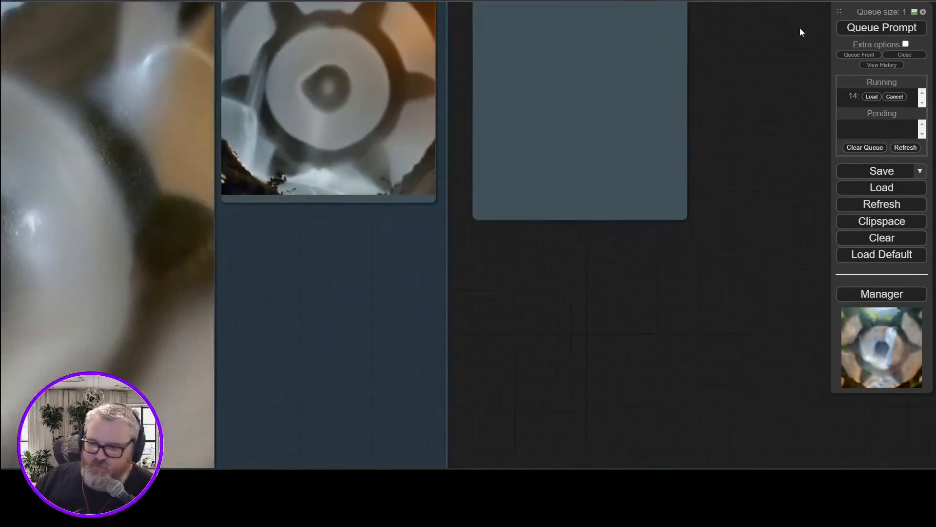
{"action": "scroll", "coordinate": [590, 315], "scroll_direction": "down", "scroll_amount": 6}
{"action": "left_click_drag", "start_coordinate": [590, 315], "coordinate": [772, 307]}
{"action": "scroll", "coordinate": [756, 329], "scroll_direction": "down", "scroll_amount": 2}
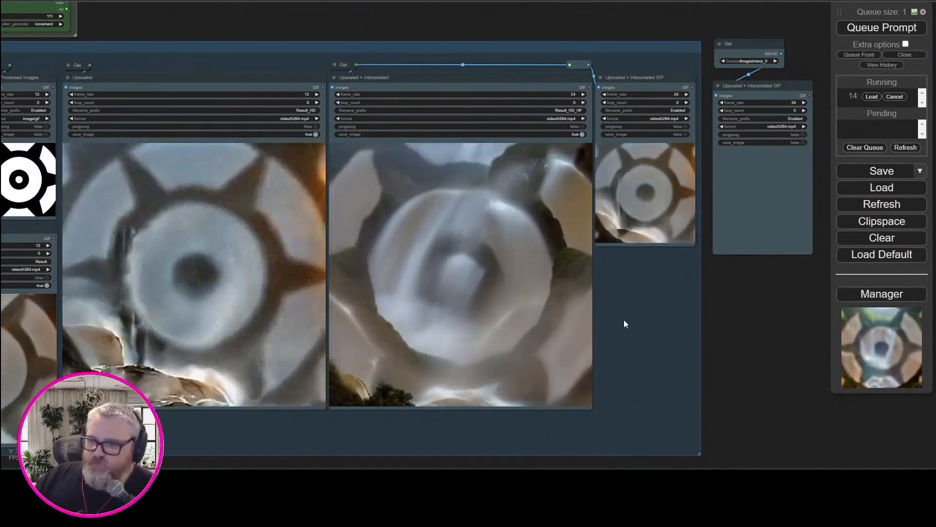
{"action": "scroll", "coordinate": [663, 331], "scroll_direction": "down", "scroll_amount": 4}
{"action": "left_click_drag", "start_coordinate": [539, 135], "coordinate": [709, 383]}
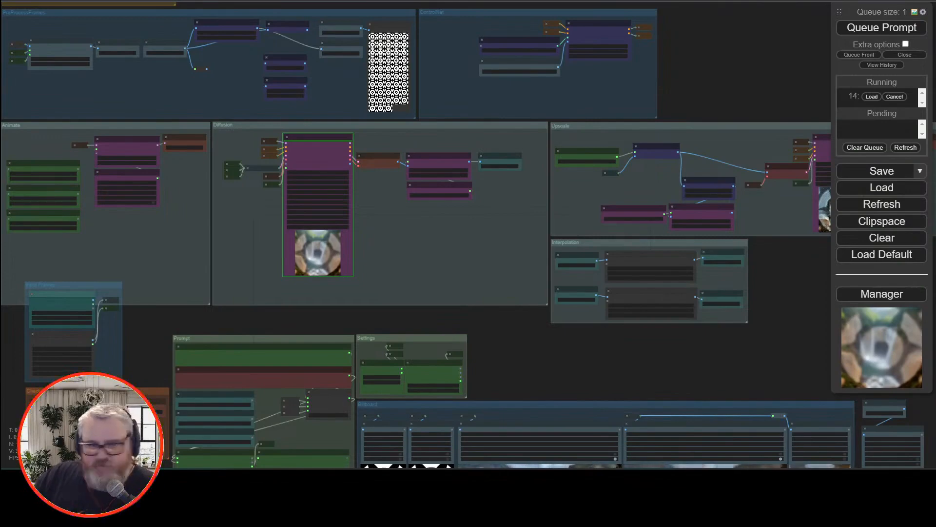
{"action": "scroll", "coordinate": [349, 195], "scroll_direction": "up", "scroll_amount": 9}
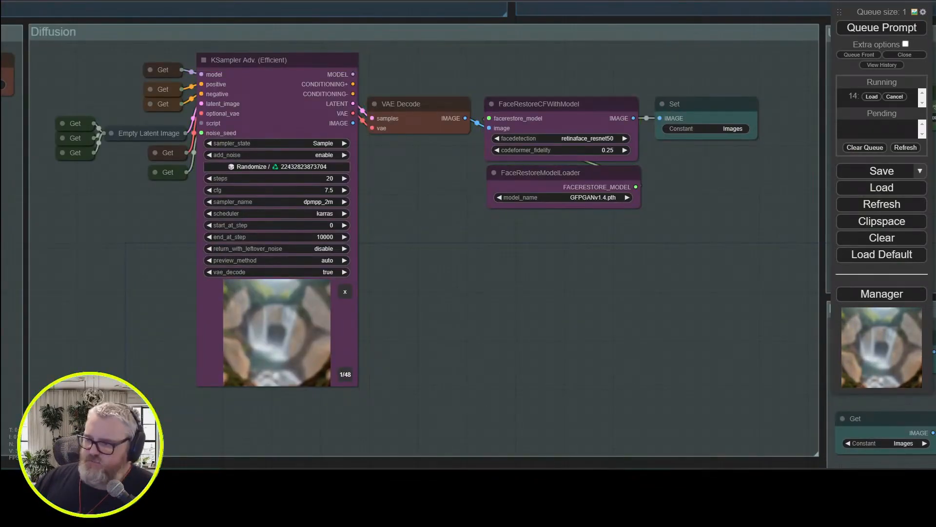
{"action": "scroll", "coordinate": [448, 395], "scroll_direction": "down", "scroll_amount": 6}
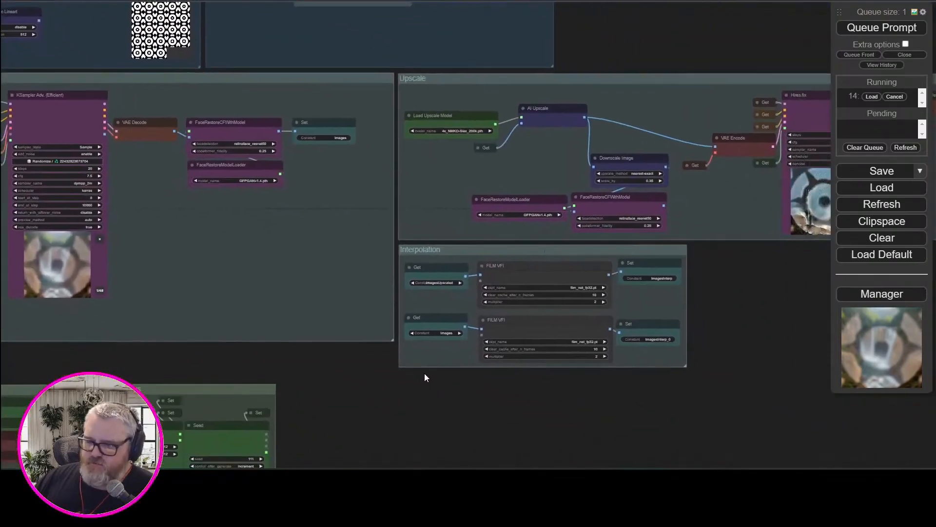
{"action": "left_click_drag", "start_coordinate": [424, 378], "coordinate": [423, 377]}
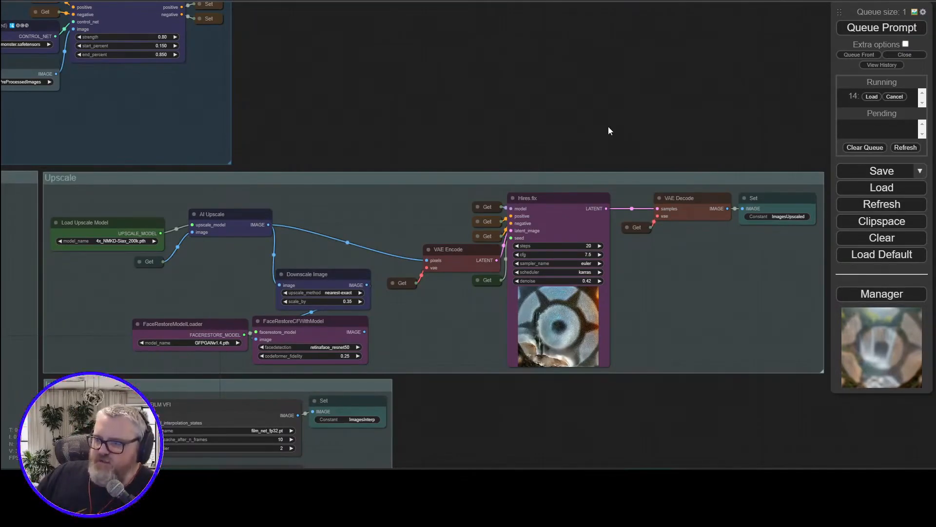
{"action": "left_click_drag", "start_coordinate": [446, 130], "coordinate": [468, 91]}
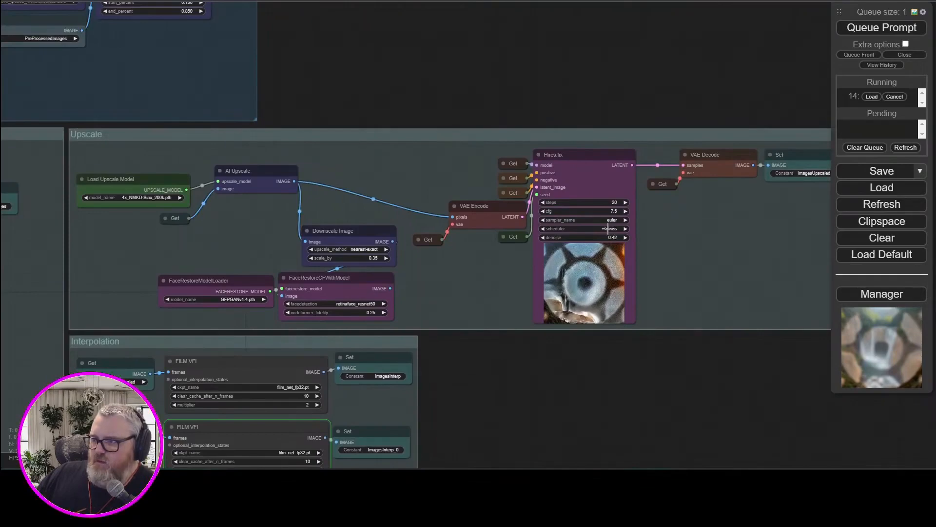
- Check the sampler options of the Hires.fix node without changing them and look over the Upscale group
{"action": "left_click", "coordinate": [612, 220]}
{"action": "left_click", "coordinate": [546, 349]}
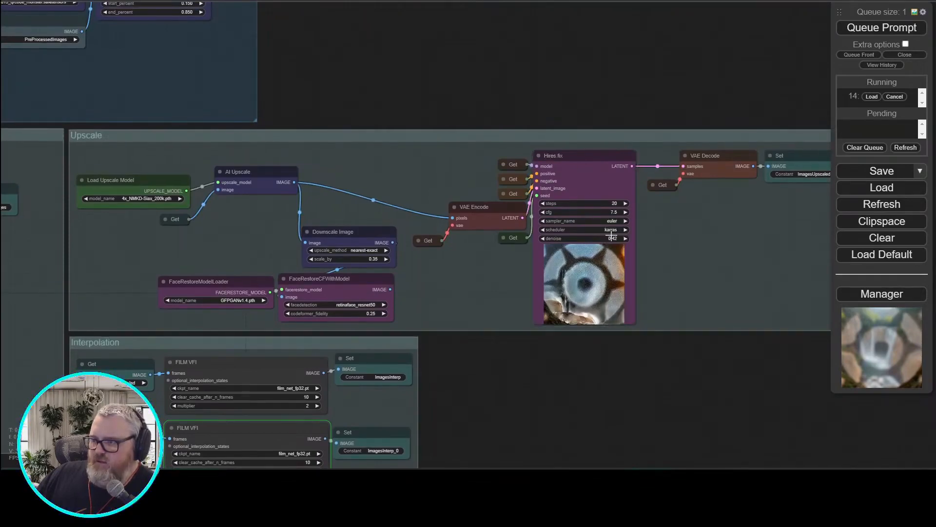
{"action": "left_click_drag", "start_coordinate": [472, 77], "coordinate": [445, 57]}
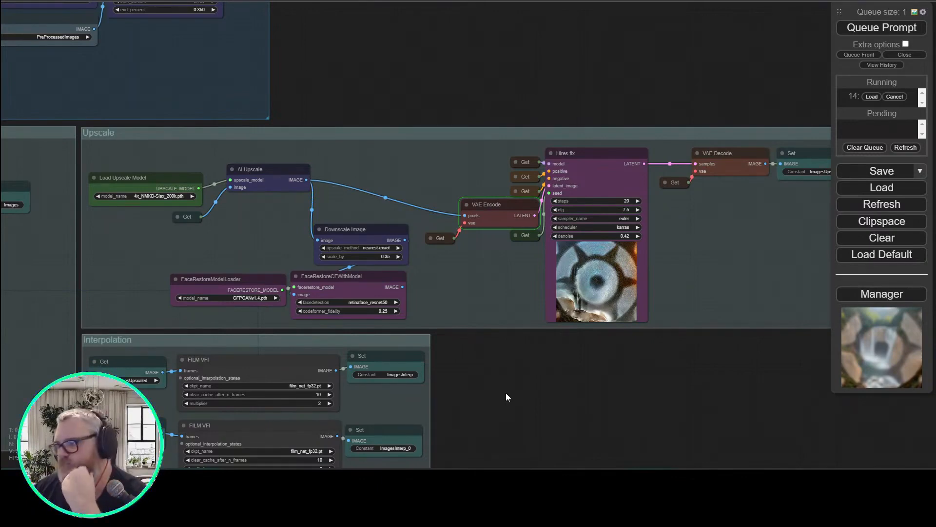
{"action": "left_click_drag", "start_coordinate": [505, 393], "coordinate": [321, 380]}
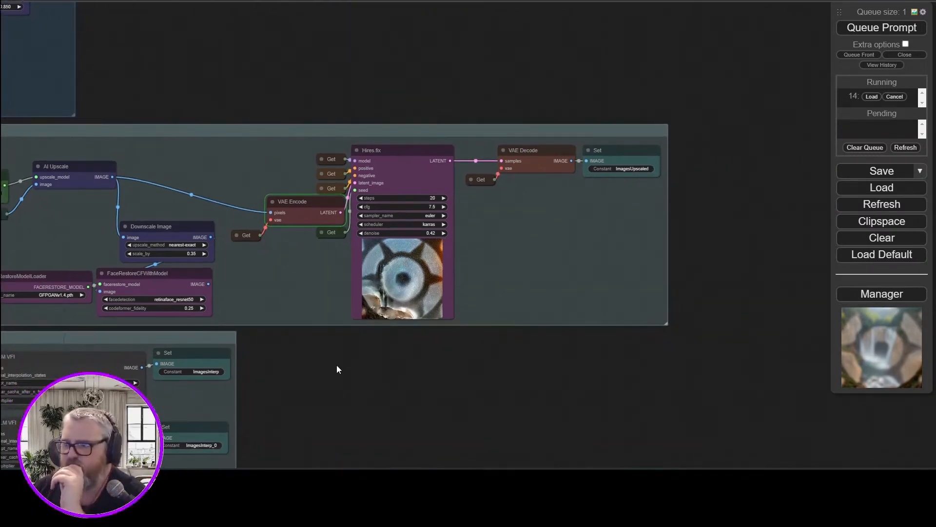
- Switch to the web browser, look over its open windows and open the Pexels stock photo site
{"action": "key", "text": "ctrl+Tab"}
{"action": "key", "text": "ctrl+shift+Tab"}
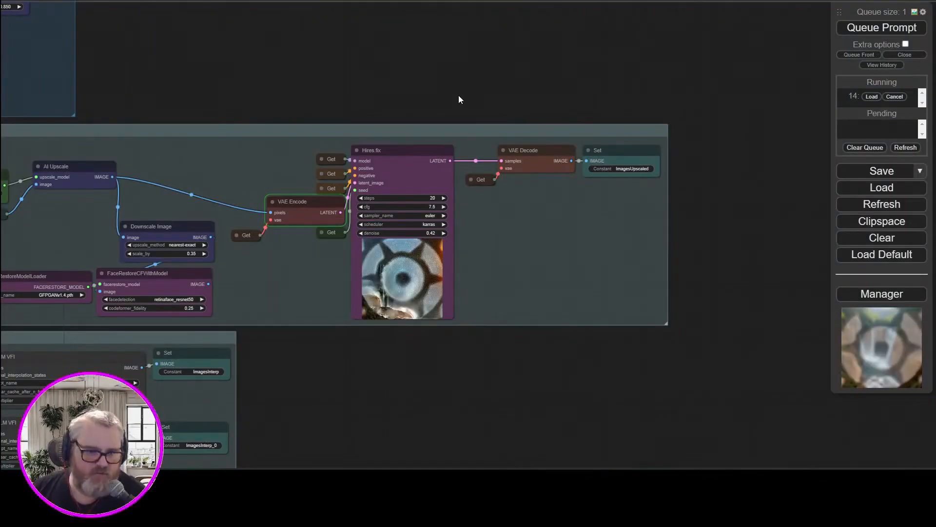
{"action": "key", "text": "alt+Tab"}
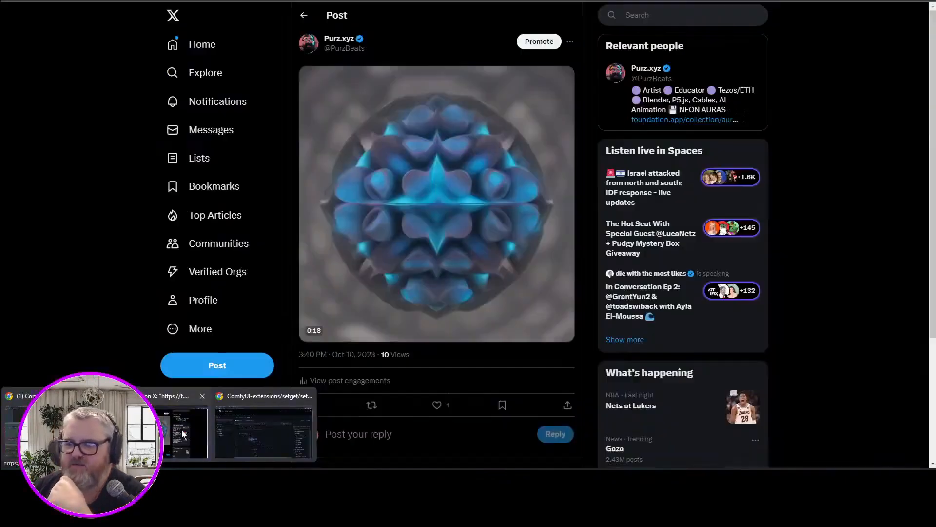
{"action": "mouse_move", "coordinate": [257, 428]}
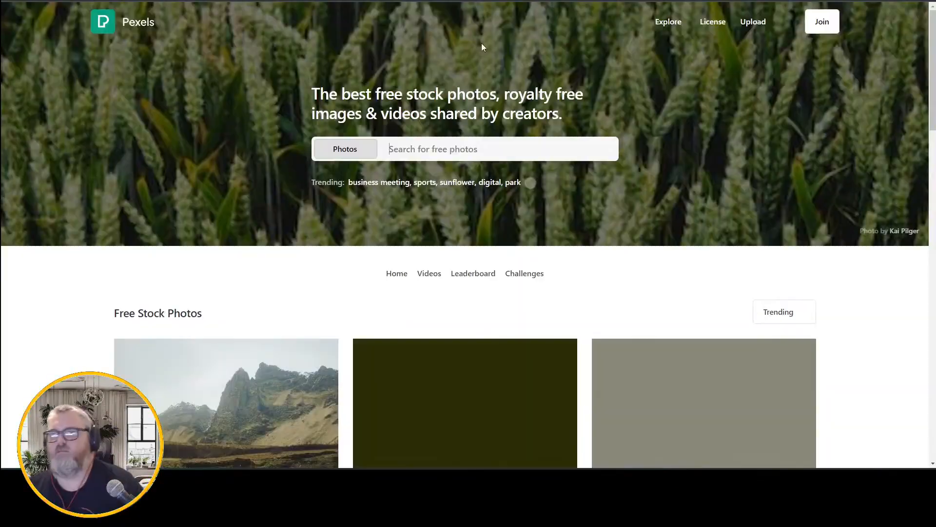
- Search Pexels for "walking" and change the search type from photos to Videos
{"action": "type", "text": "walking"}
{"action": "key", "text": "Return"}
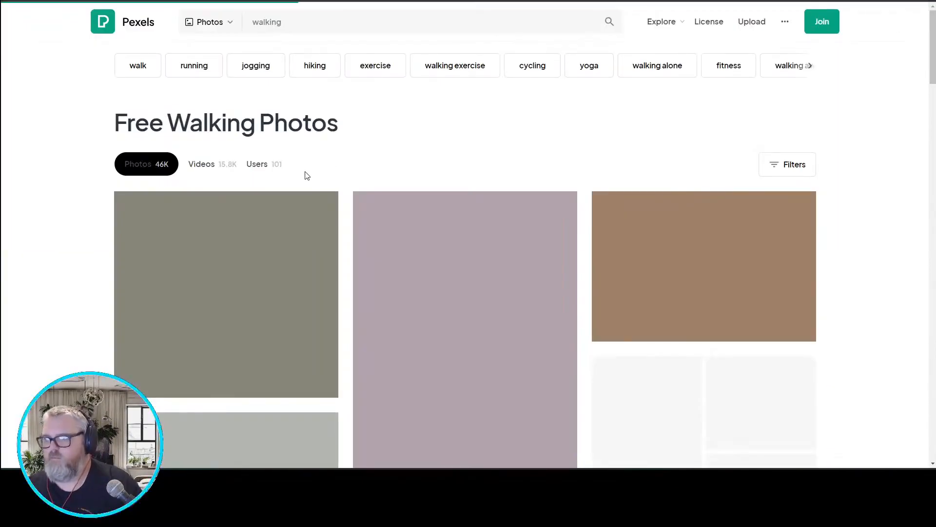
{"action": "left_click", "coordinate": [208, 22]}
{"action": "left_click", "coordinate": [212, 68]}
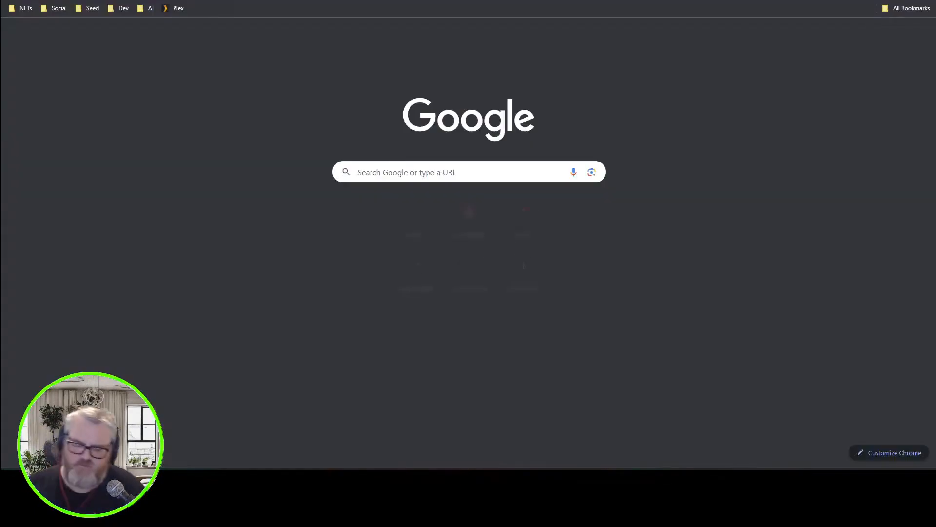
- Switch to ComfyUI, close its running console, and relaunch it with the GPU batch file in C:\AI\ComfyUI_windows_portable
{"action": "type", "text": "comfy"}
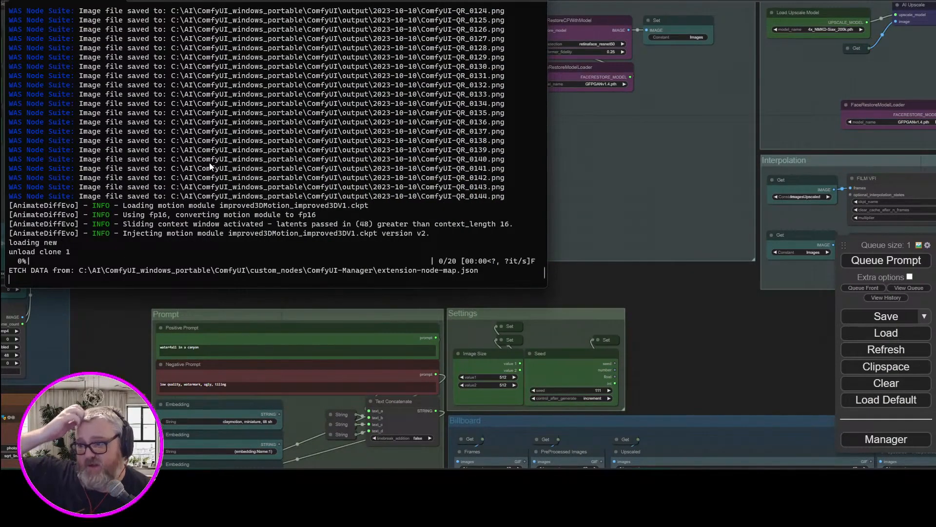
{"action": "left_click", "coordinate": [488, 1]}
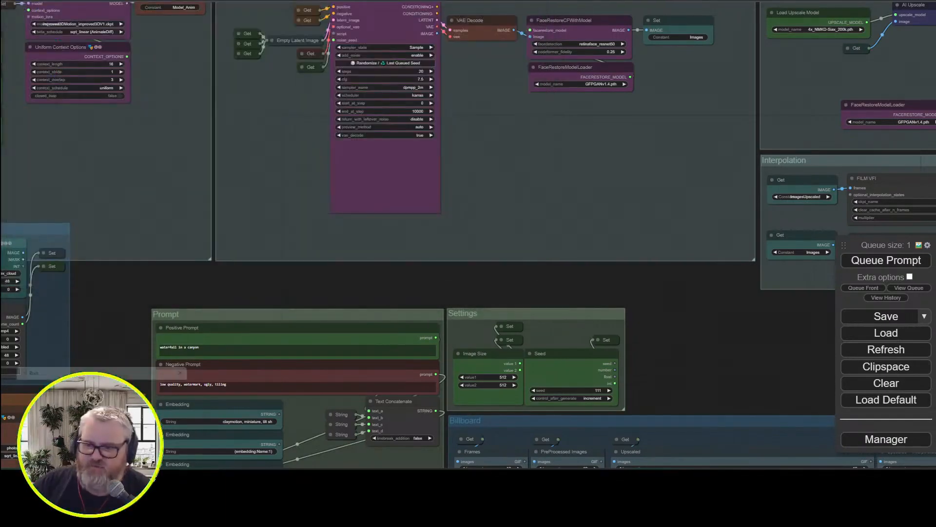
{"action": "key", "text": "super+r"}
{"action": "type", "text": "c:\\ai\\c"}
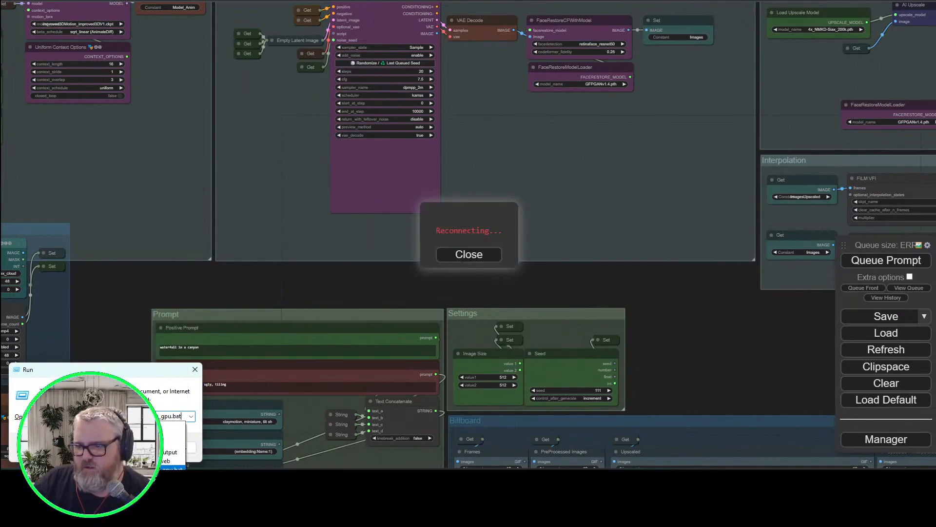
{"action": "key", "text": "Return"}
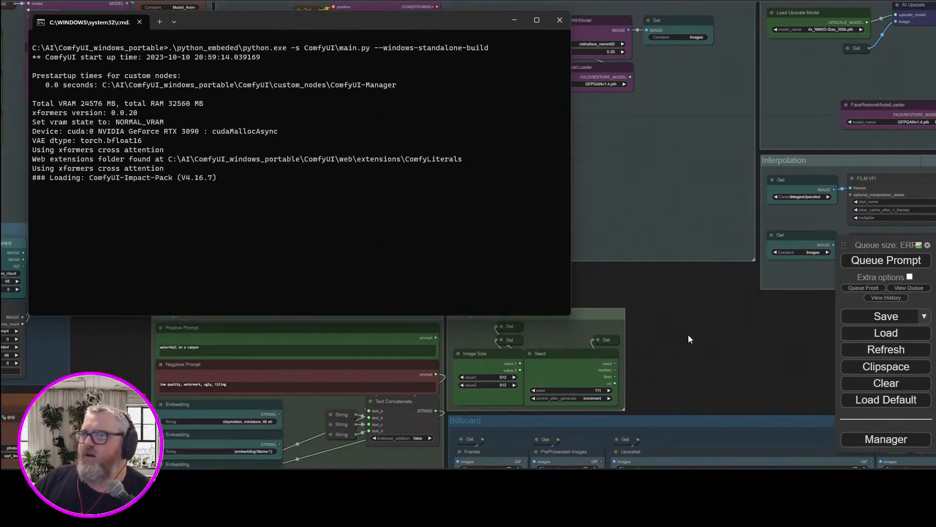
- Return to Pexels in the browser and show the "walking" search results as Videos
{"action": "key", "text": "alt+Tab"}
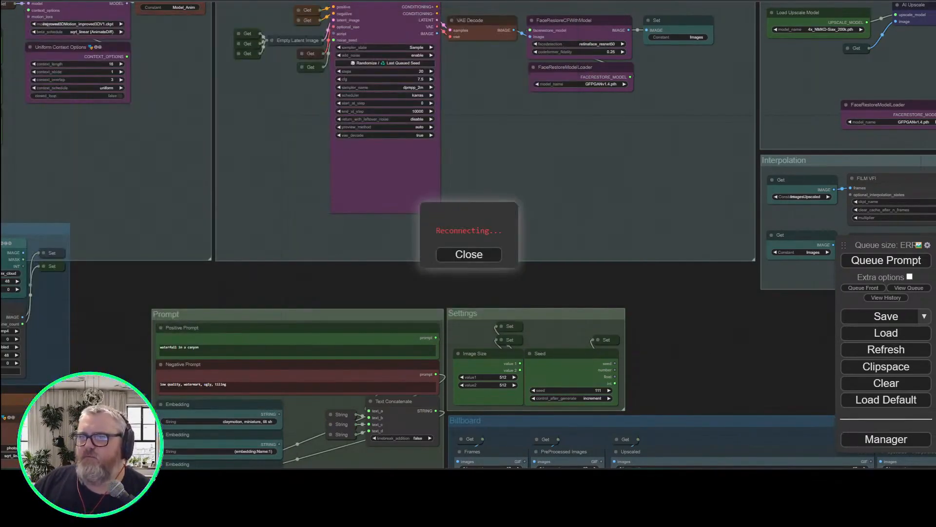
{"action": "right_click", "coordinate": [73, 1]}
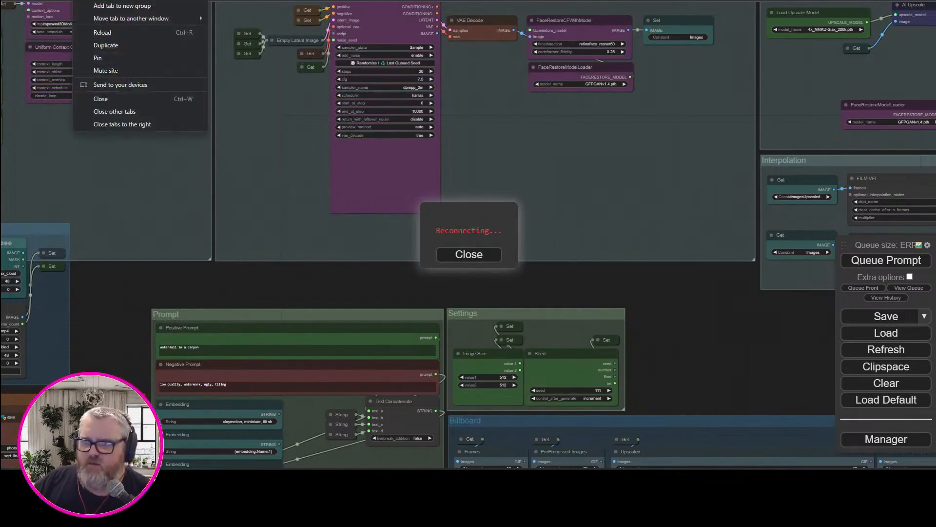
{"action": "key", "text": "Escape"}
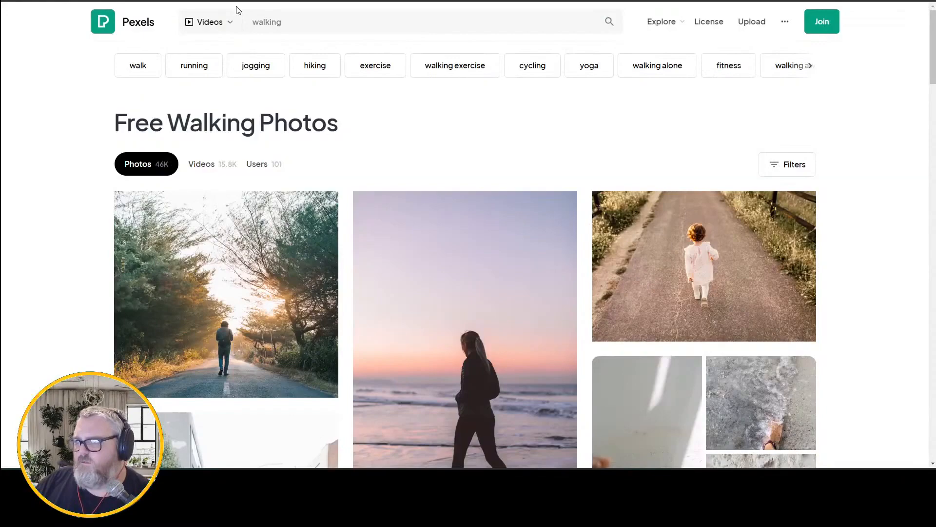
{"action": "left_click", "coordinate": [233, 23]}
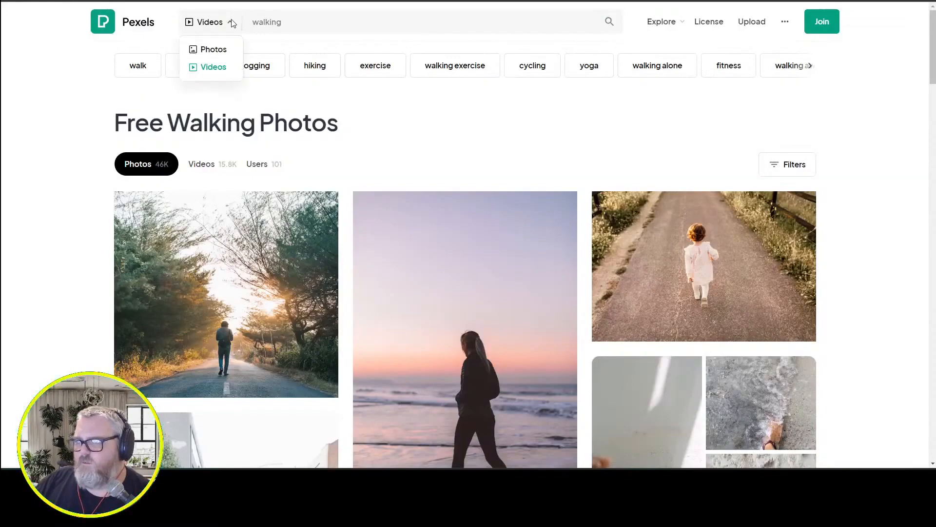
{"action": "left_click", "coordinate": [224, 68]}
- Browse the walking videos and preview the clips of the woman on an empty road and the woman in the snow
{"action": "scroll", "coordinate": [124, 257], "scroll_direction": "down", "scroll_amount": 5}
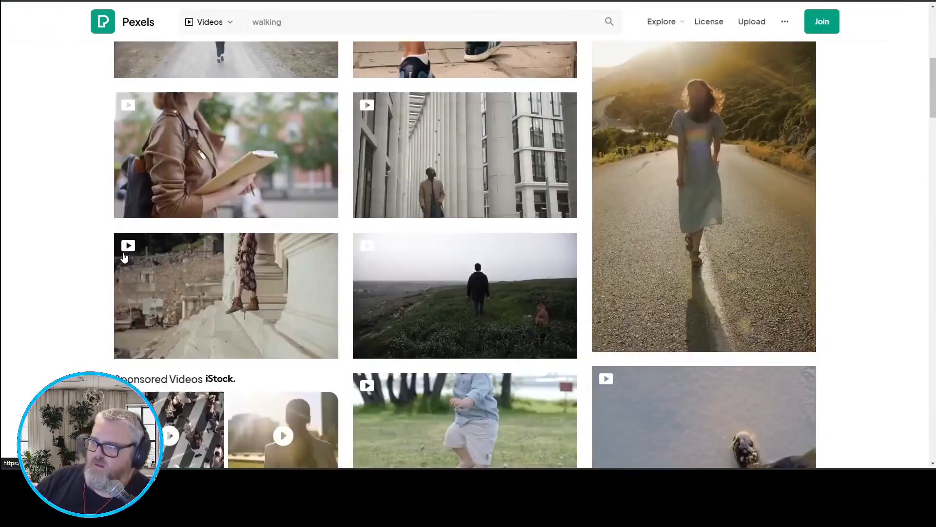
{"action": "left_click", "coordinate": [692, 234]}
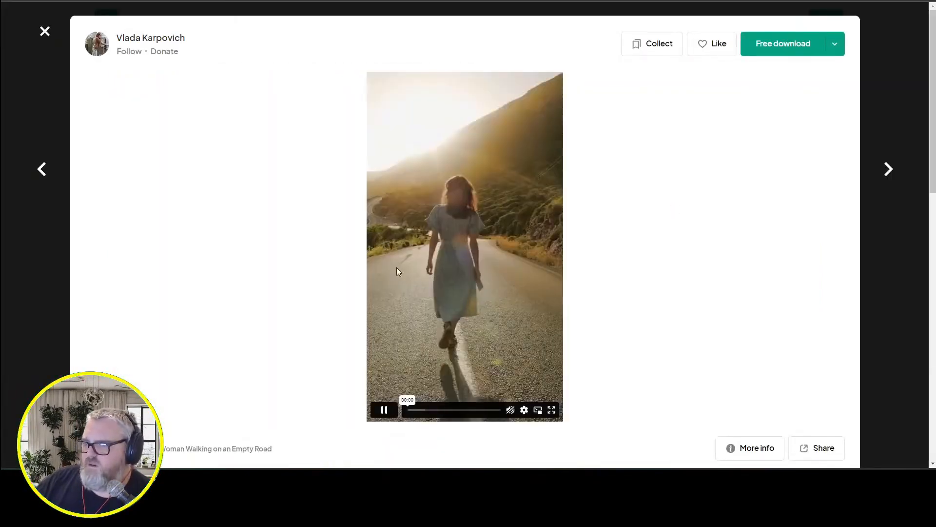
{"action": "left_click", "coordinate": [44, 31]}
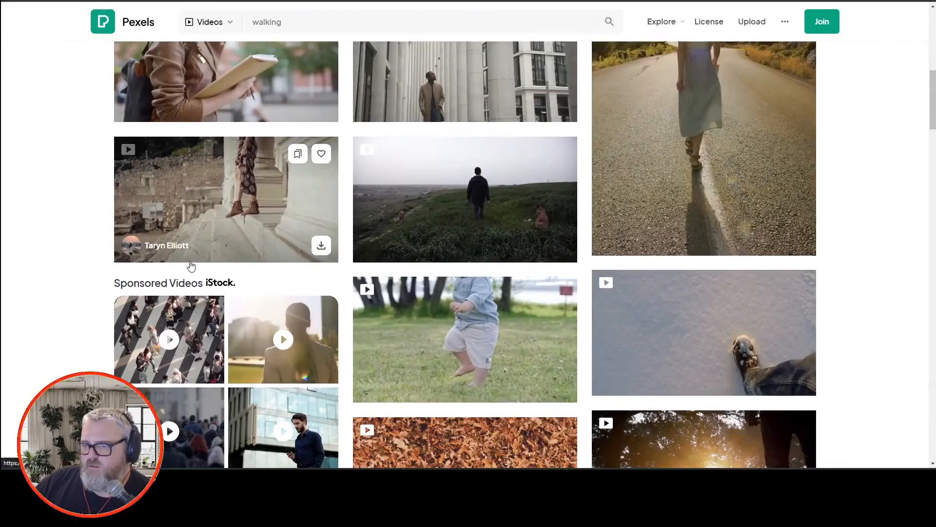
{"action": "scroll", "coordinate": [190, 265], "scroll_direction": "down", "scroll_amount": 1}
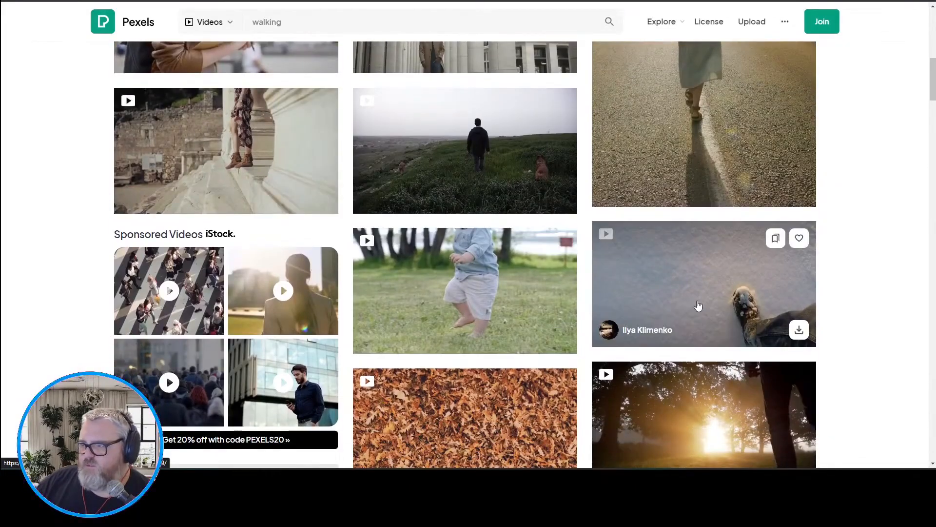
{"action": "scroll", "coordinate": [699, 306], "scroll_direction": "down", "scroll_amount": 20}
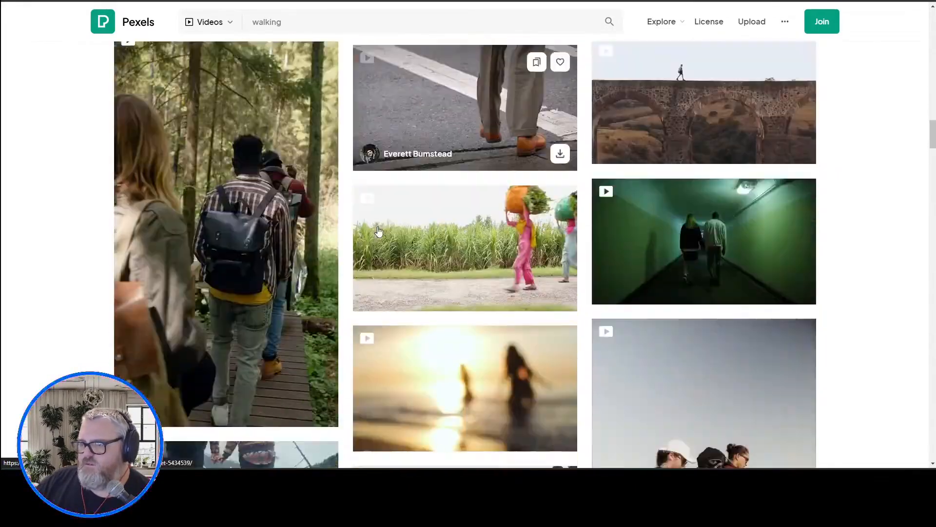
{"action": "scroll", "coordinate": [379, 230], "scroll_direction": "down", "scroll_amount": 12}
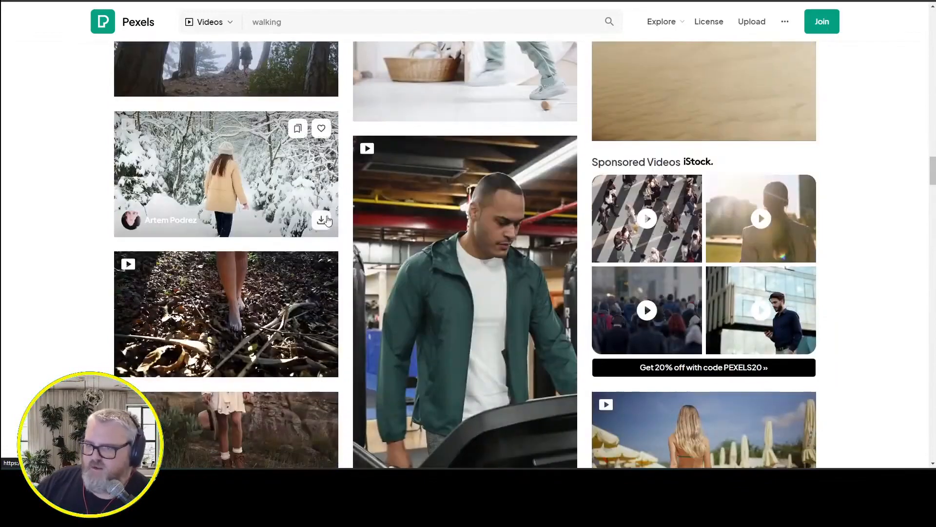
{"action": "left_click", "coordinate": [199, 171]}
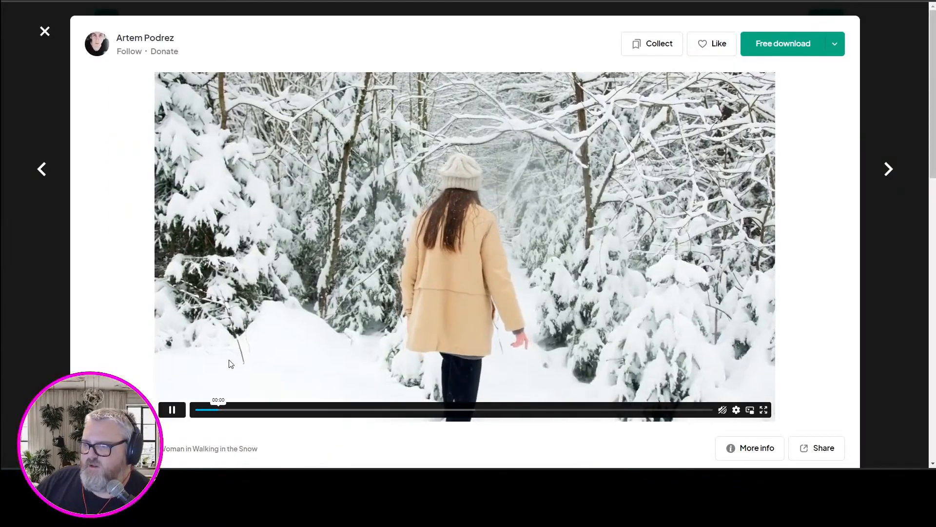
{"action": "left_click", "coordinate": [45, 31]}
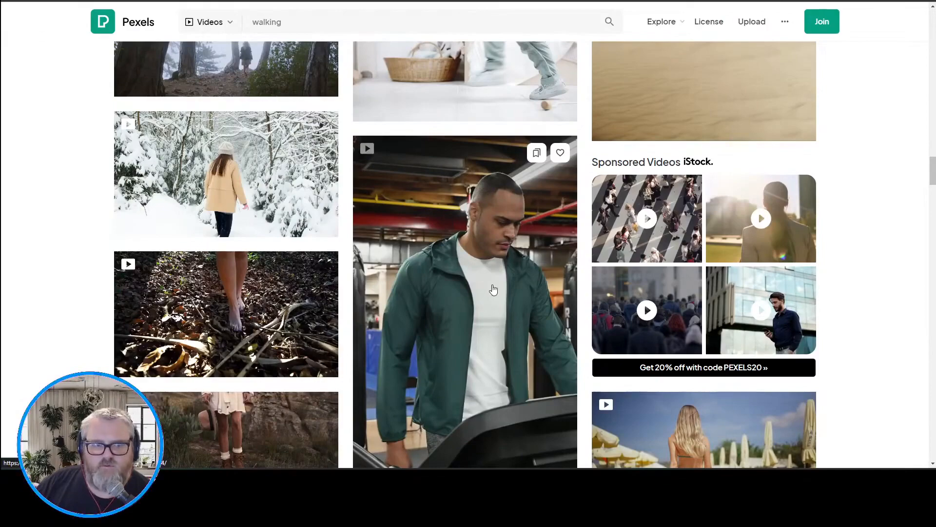
- Look further through the walking videos and preview the clip of the man on a wooden dock above the lake
{"action": "scroll", "coordinate": [493, 289], "scroll_direction": "down", "scroll_amount": 1}
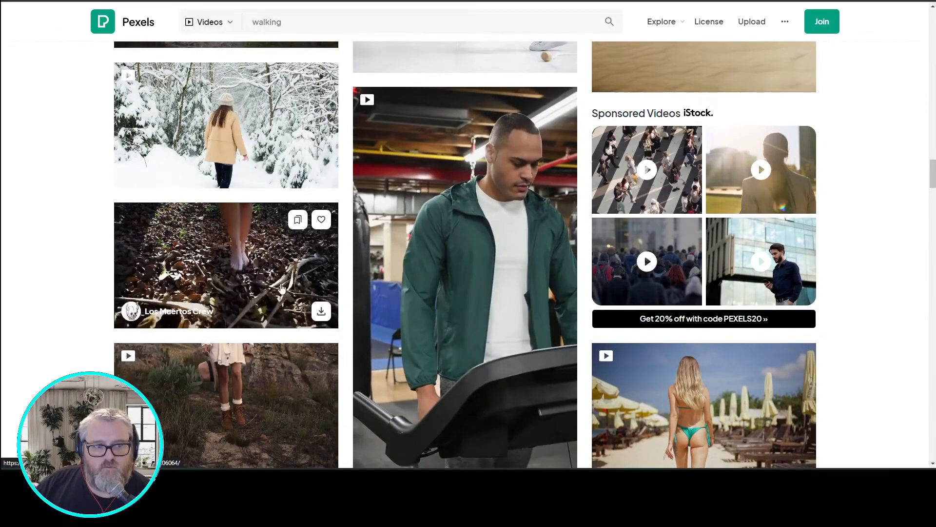
{"action": "scroll", "coordinate": [372, 290], "scroll_direction": "down", "scroll_amount": 2}
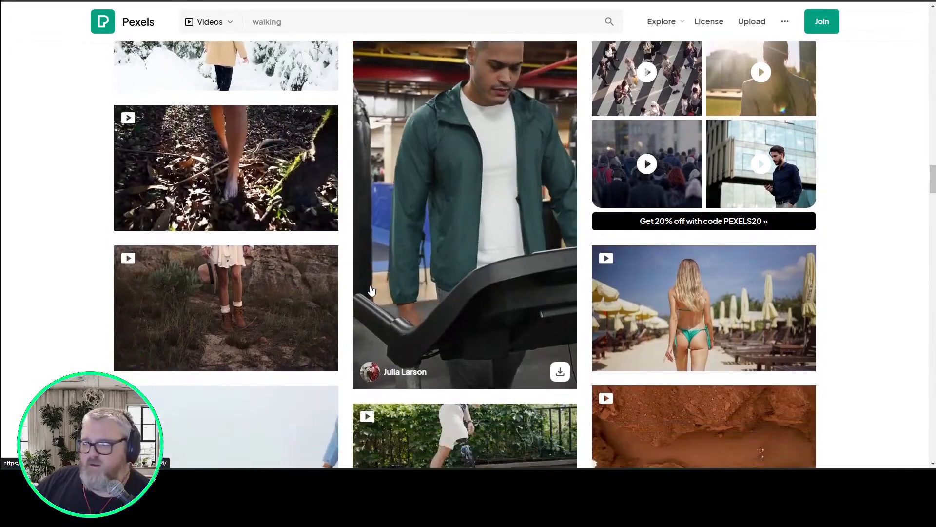
{"action": "scroll", "coordinate": [372, 290], "scroll_direction": "down", "scroll_amount": 10}
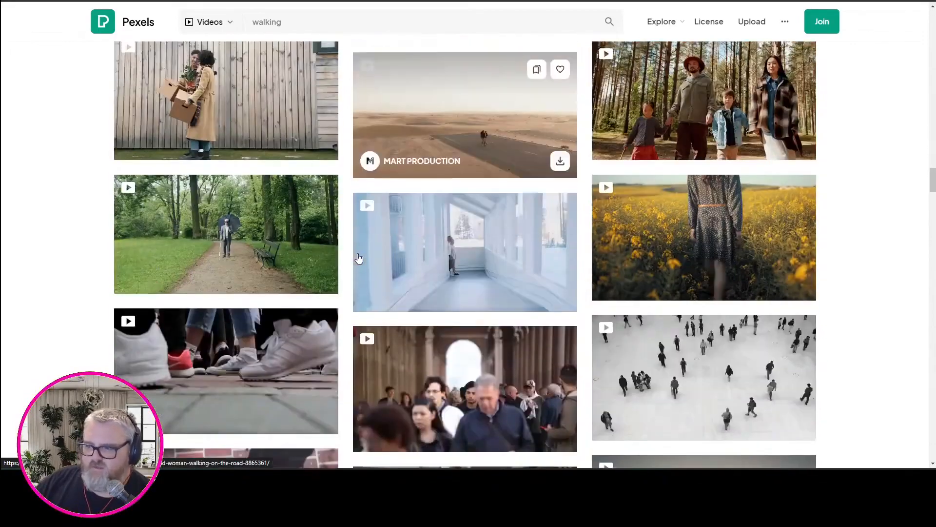
{"action": "scroll", "coordinate": [358, 259], "scroll_direction": "down", "scroll_amount": 15}
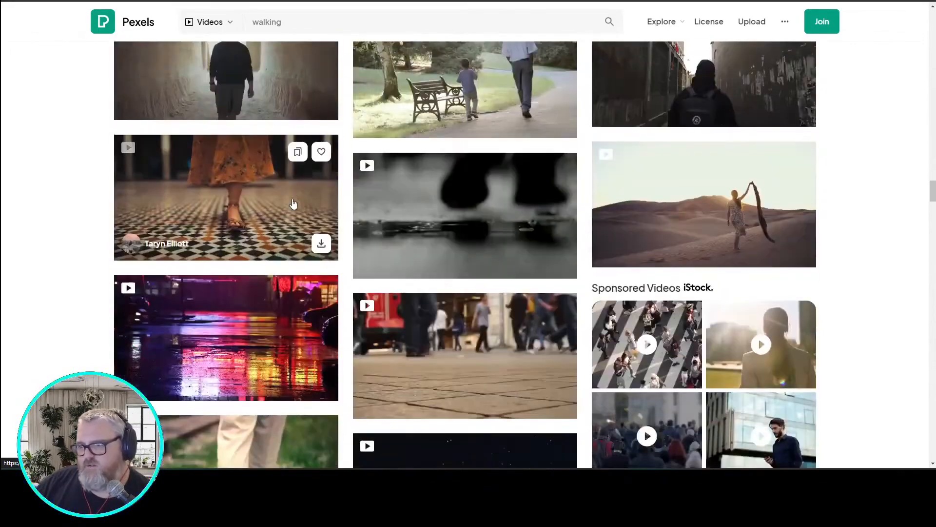
{"action": "scroll", "coordinate": [288, 208], "scroll_direction": "down", "scroll_amount": 3}
{"action": "scroll", "coordinate": [281, 211], "scroll_direction": "down", "scroll_amount": 14}
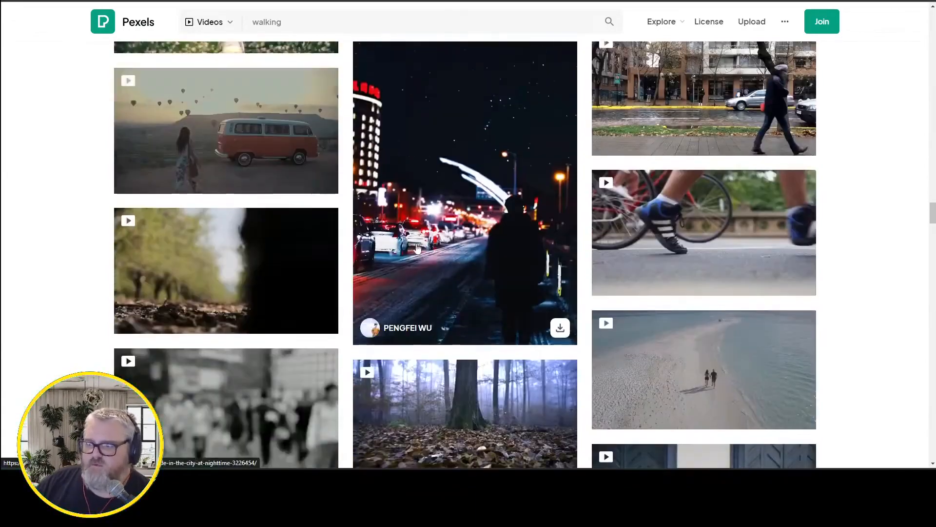
{"action": "scroll", "coordinate": [455, 318], "scroll_direction": "down", "scroll_amount": 8}
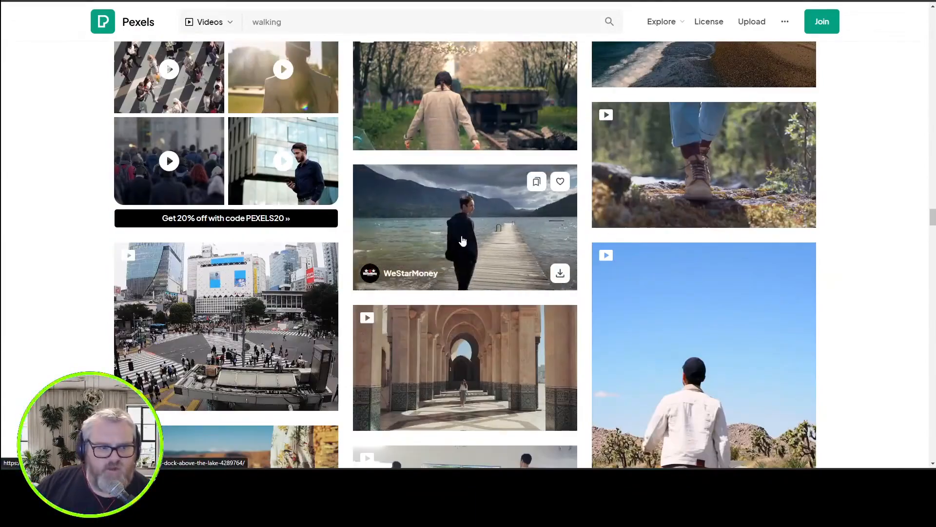
{"action": "left_click", "coordinate": [482, 229]}
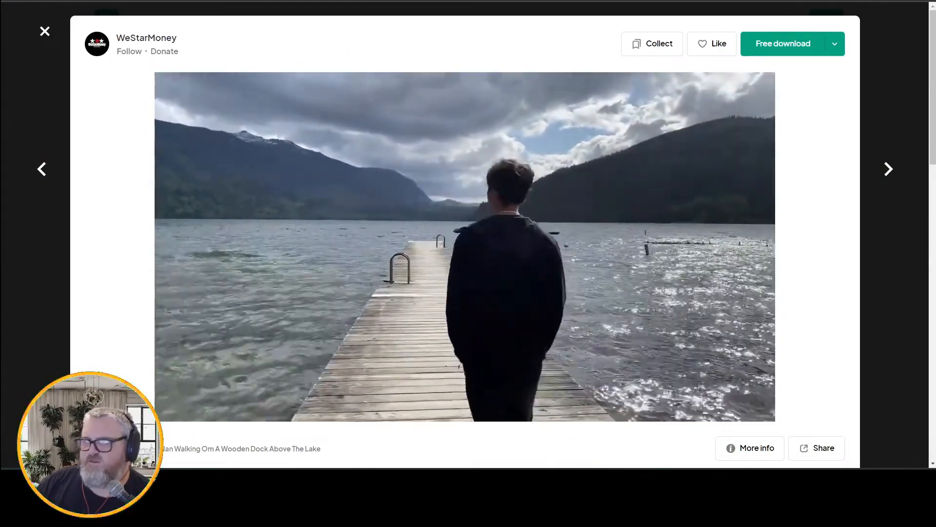
{"action": "left_click", "coordinate": [45, 32]}
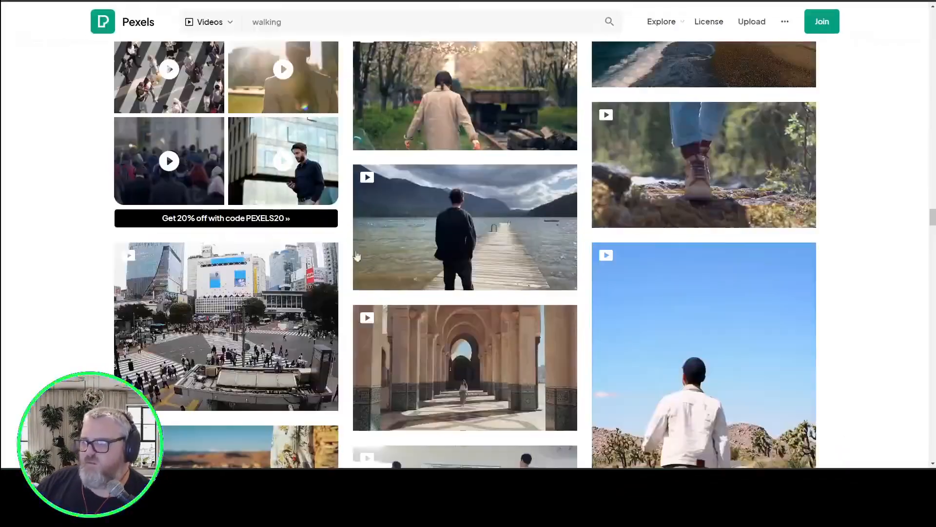
- Continue through the walking videos and preview the clip of the woman walking in a field before snowy mountains
{"action": "scroll", "coordinate": [364, 282], "scroll_direction": "down", "scroll_amount": 12}
{"action": "scroll", "coordinate": [373, 264], "scroll_direction": "down", "scroll_amount": 12}
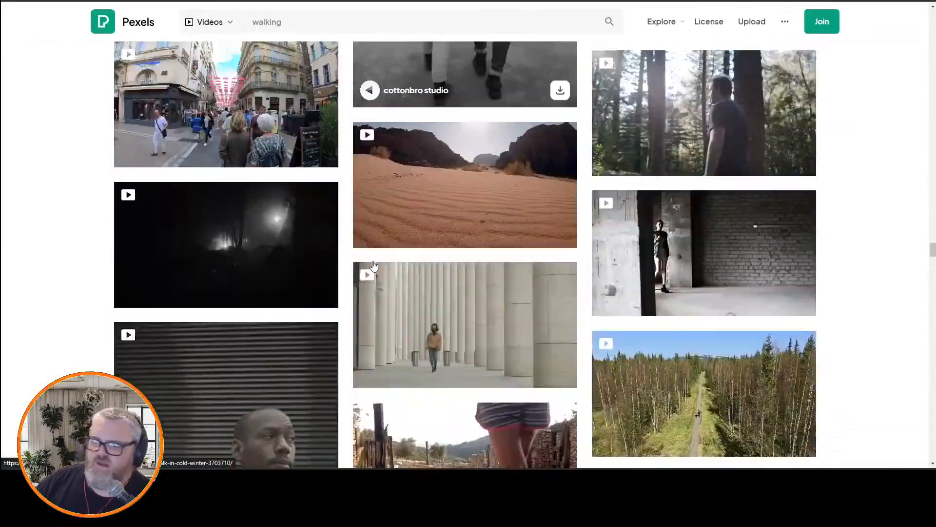
{"action": "scroll", "coordinate": [373, 264], "scroll_direction": "up", "scroll_amount": 4}
{"action": "scroll", "coordinate": [373, 264], "scroll_direction": "up", "scroll_amount": 3}
{"action": "scroll", "coordinate": [373, 261], "scroll_direction": "down", "scroll_amount": 15}
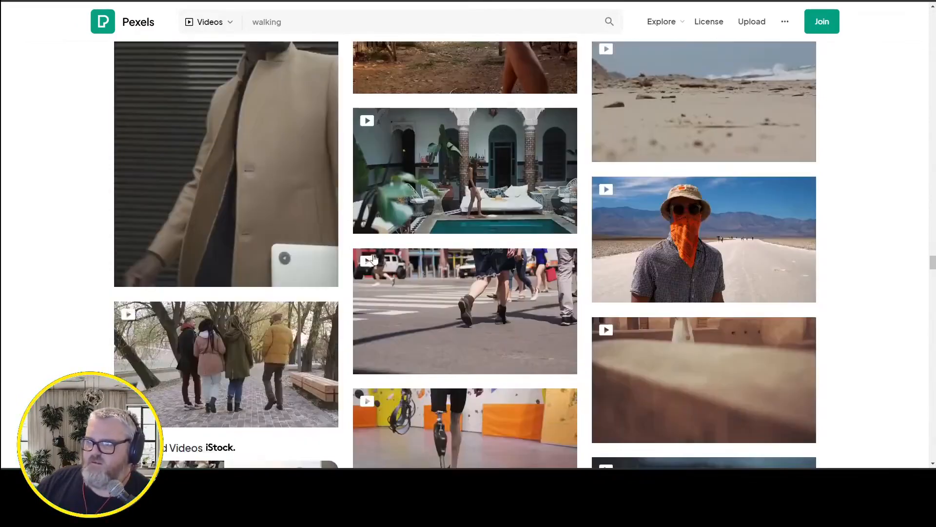
{"action": "scroll", "coordinate": [374, 259], "scroll_direction": "down", "scroll_amount": 20}
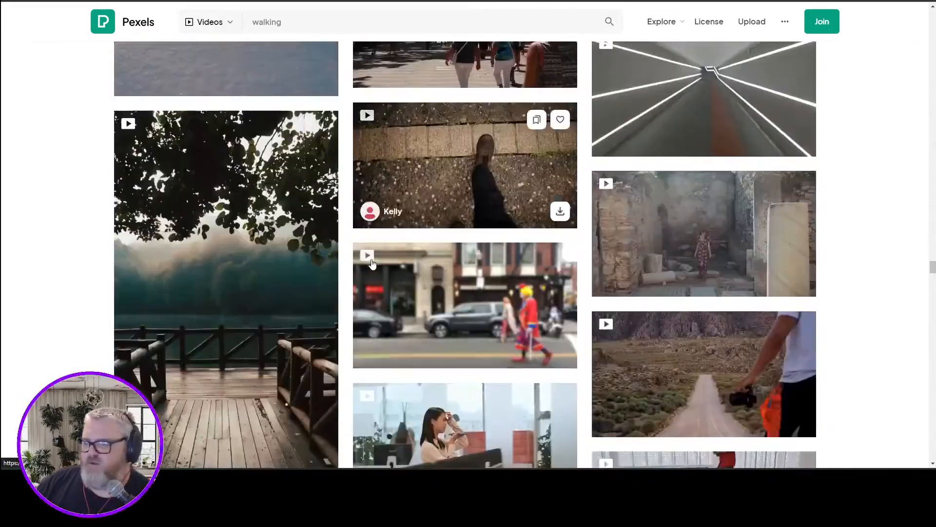
{"action": "scroll", "coordinate": [373, 261], "scroll_direction": "down", "scroll_amount": 8}
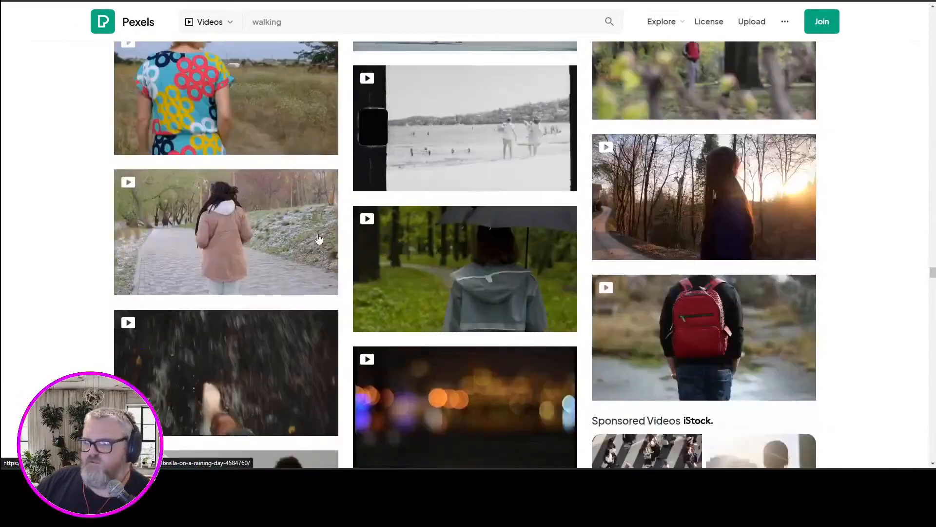
{"action": "scroll", "coordinate": [270, 225], "scroll_direction": "up", "scroll_amount": 4}
{"action": "scroll", "coordinate": [271, 230], "scroll_direction": "down", "scroll_amount": 14}
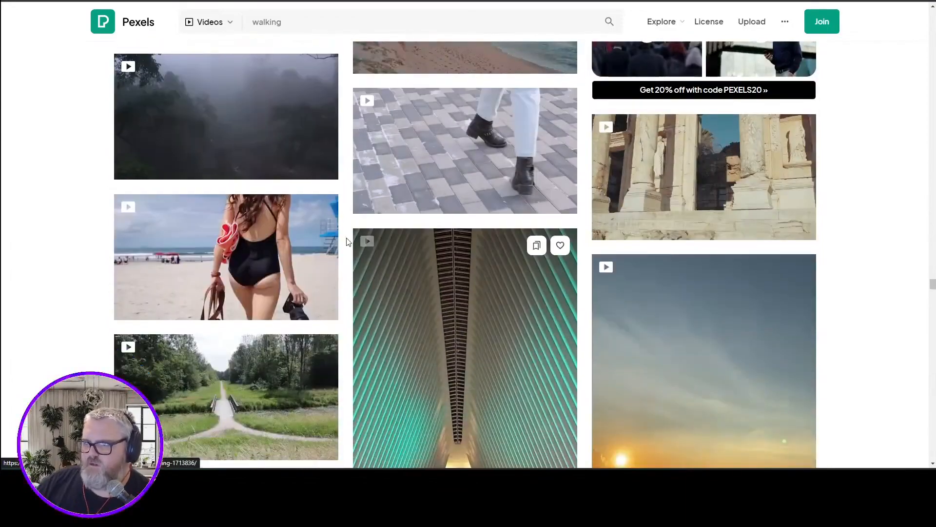
{"action": "scroll", "coordinate": [347, 241], "scroll_direction": "up", "scroll_amount": 14}
{"action": "left_click", "coordinate": [285, 261]}
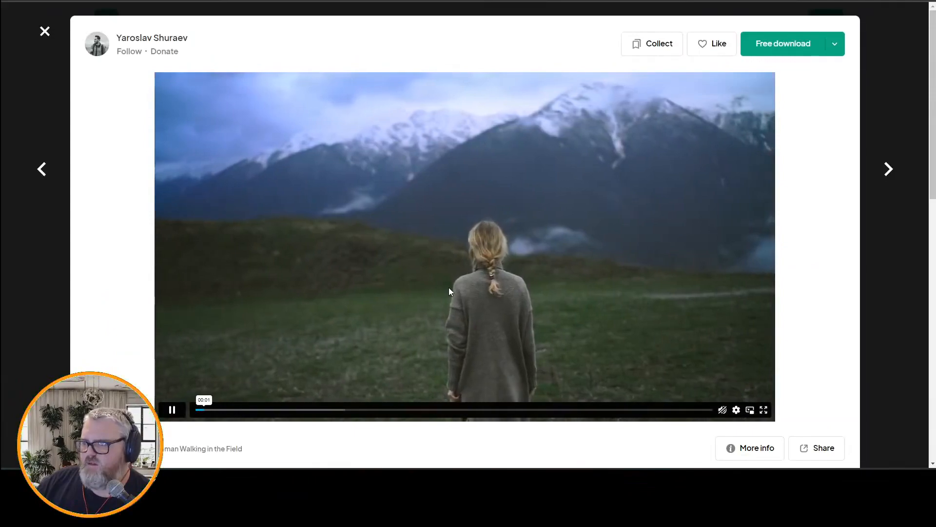
{"action": "left_click", "coordinate": [45, 32]}
- Browse further through the walking videos and preview the clip of the woman walking over dried leaves by the river
{"action": "scroll", "coordinate": [505, 279], "scroll_direction": "down", "scroll_amount": 6}
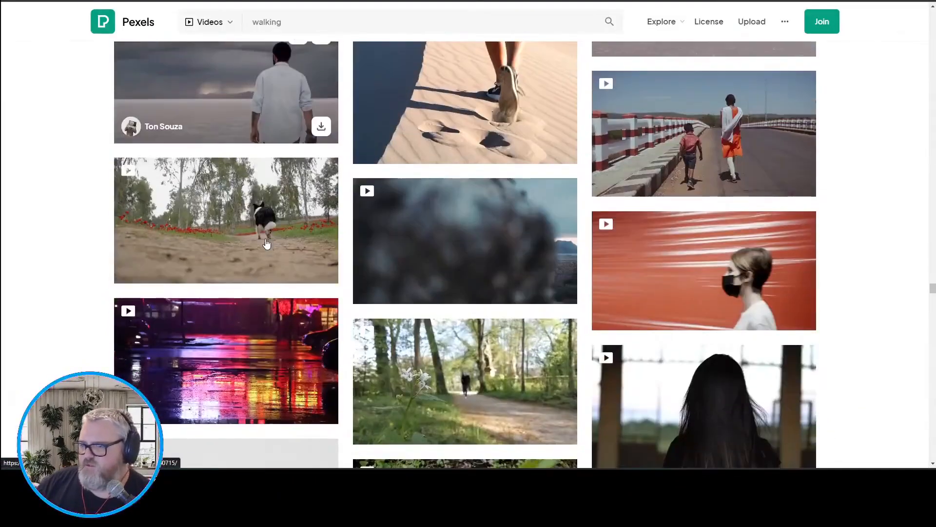
{"action": "scroll", "coordinate": [506, 279], "scroll_direction": "up", "scroll_amount": 3}
{"action": "scroll", "coordinate": [455, 283], "scroll_direction": "down", "scroll_amount": 15}
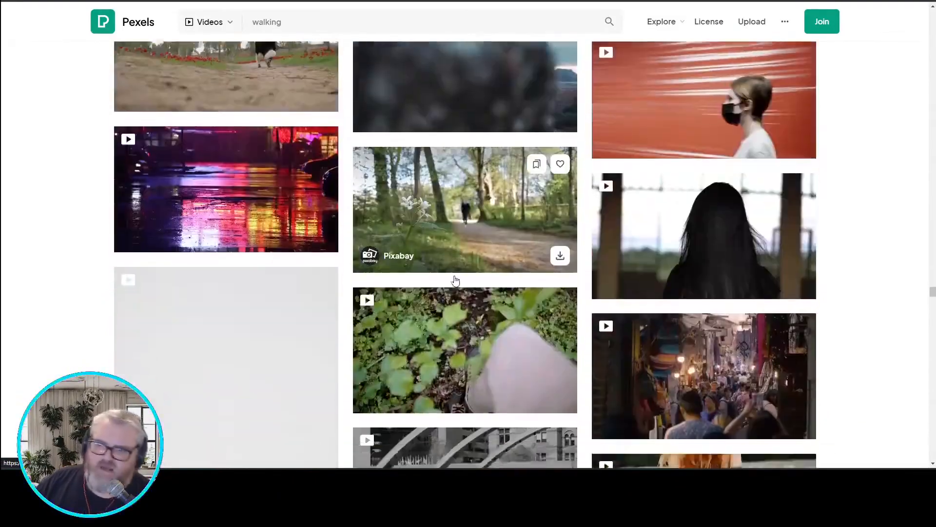
{"action": "scroll", "coordinate": [430, 281], "scroll_direction": "down", "scroll_amount": 9}
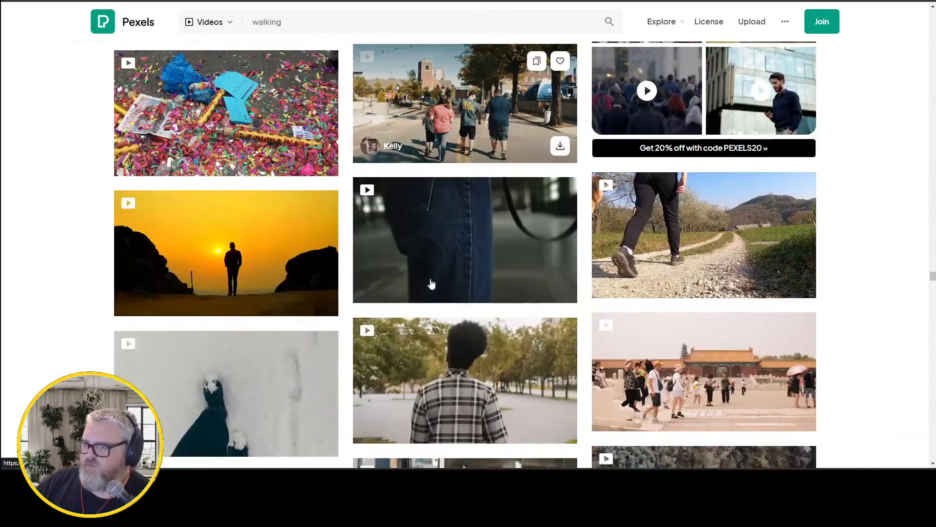
{"action": "scroll", "coordinate": [432, 285], "scroll_direction": "up", "scroll_amount": 5}
{"action": "left_click", "coordinate": [451, 249]}
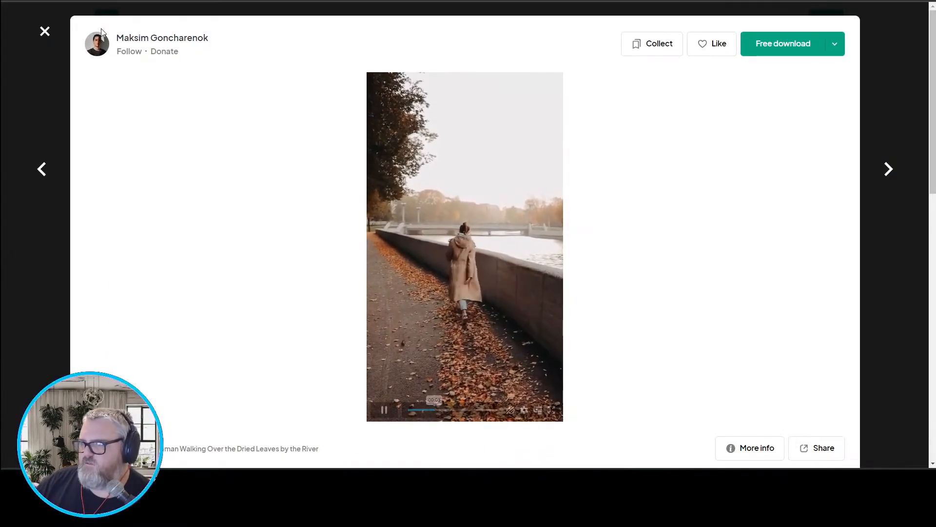
{"action": "left_click", "coordinate": [45, 31]}
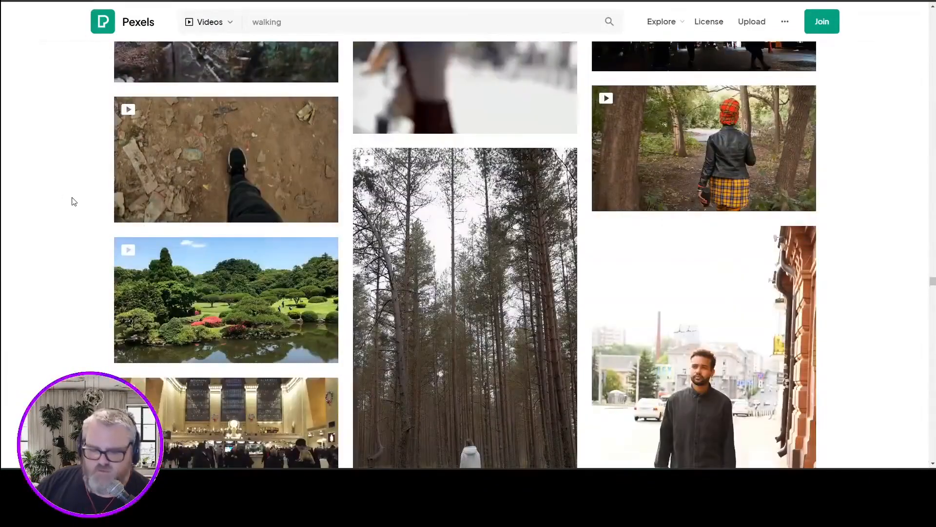
- Search for "mixamo animations" in a new browser tab and open the Mixamo site
{"action": "key", "text": "ctrl+t"}
{"action": "type", "text": "mixamo animations"}
{"action": "key", "text": "Return"}
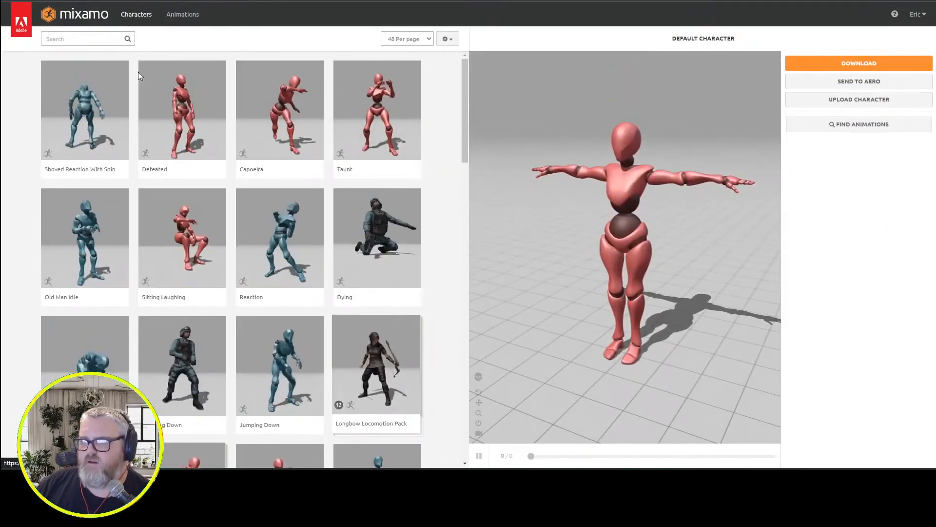
{"action": "scroll", "coordinate": [195, 195], "scroll_direction": "down", "scroll_amount": 2}
{"action": "scroll", "coordinate": [167, 120], "scroll_direction": "up", "scroll_amount": 2}
- Search Mixamo for "walk", load a red-figure Walking animation, turn on In Place and leave Mirror off
{"action": "left_click", "coordinate": [83, 38]}
{"action": "type", "text": "walk"}
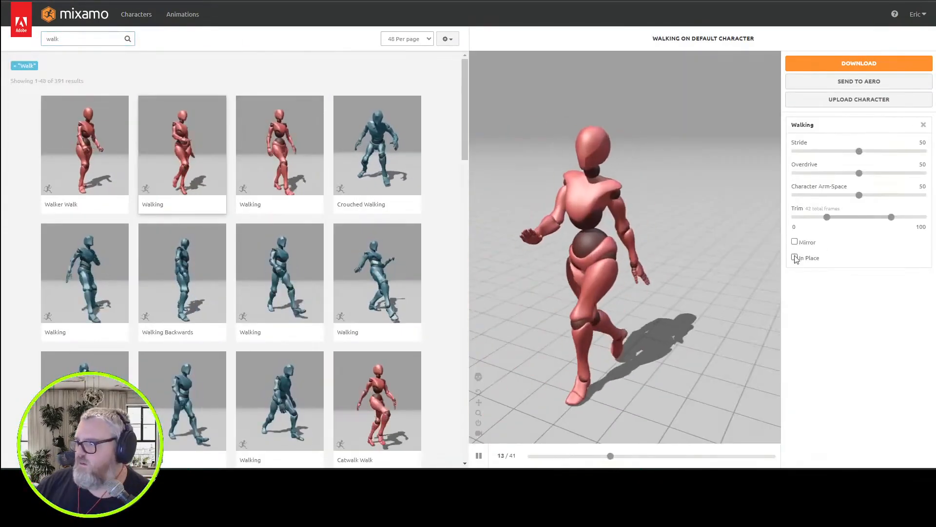
{"action": "left_click", "coordinate": [794, 257]}
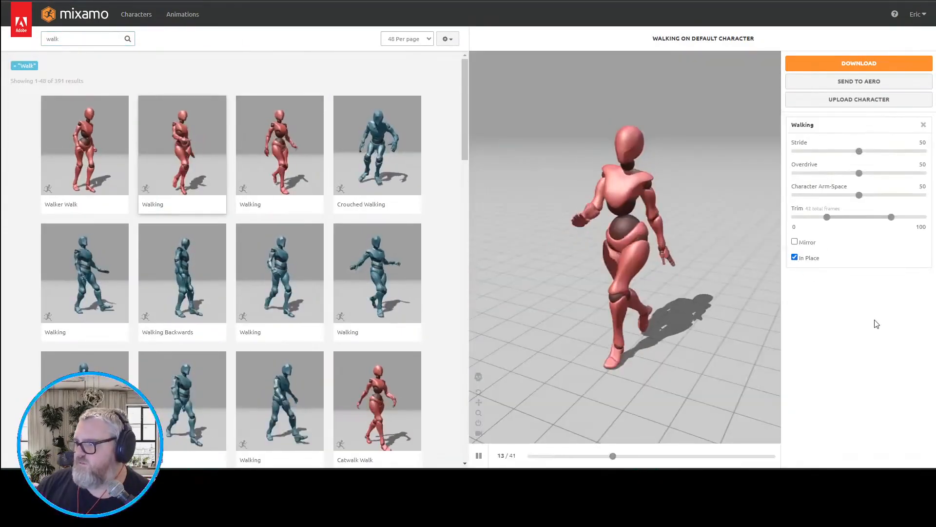
{"action": "left_click_drag", "start_coordinate": [691, 351], "coordinate": [709, 332]}
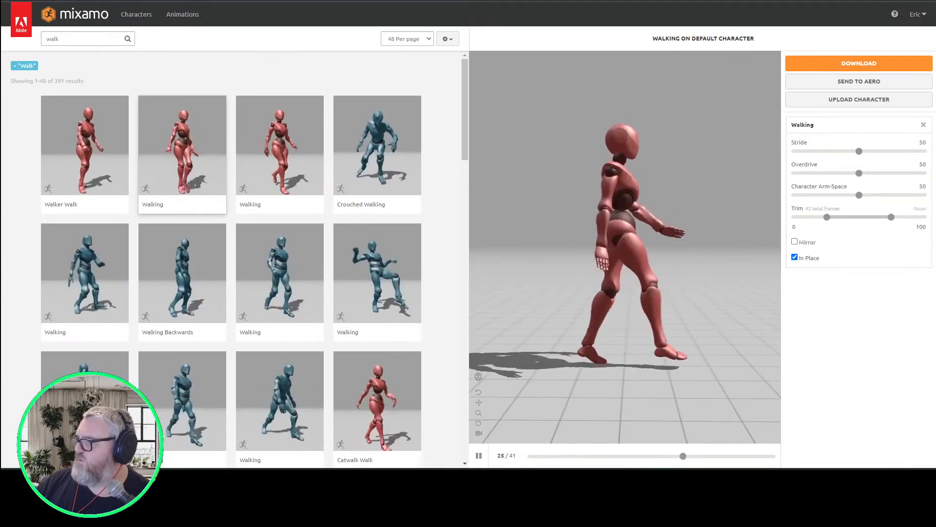
{"action": "left_click", "coordinate": [795, 241]}
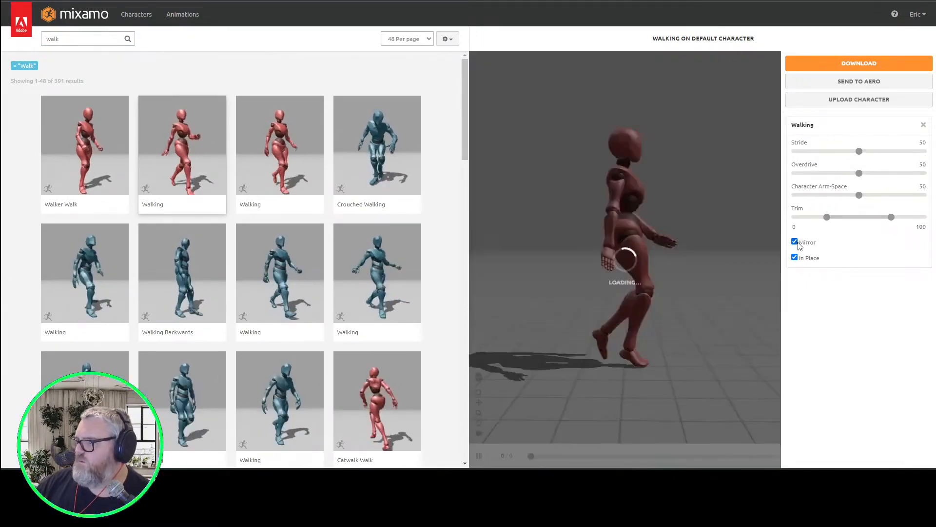
{"action": "left_click", "coordinate": [795, 241]}
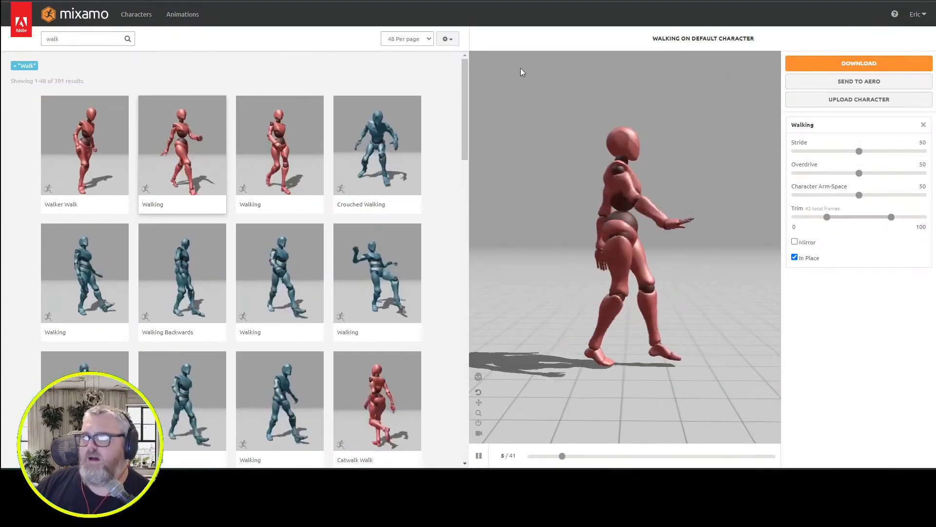
- Download the Walking animation as FBX Binary with skin at 24 frames per second
{"action": "left_click", "coordinate": [859, 63]}
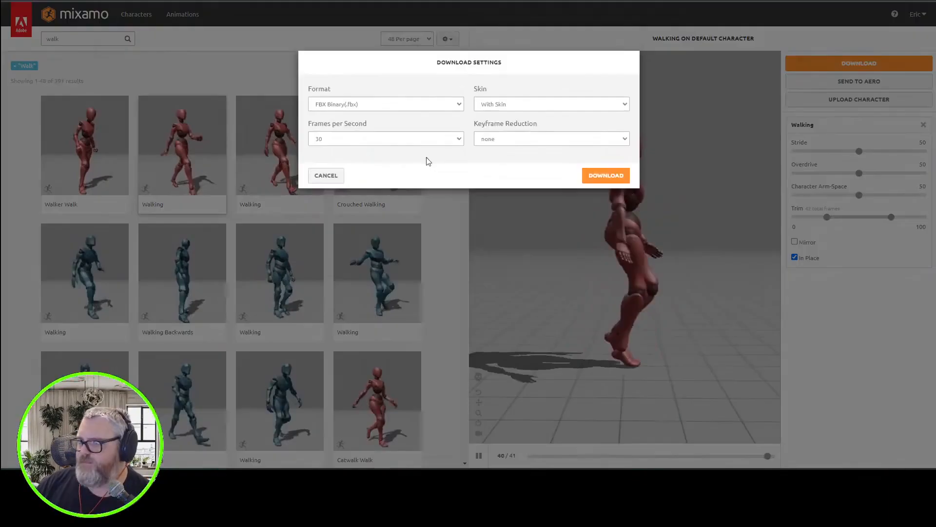
{"action": "left_click", "coordinate": [382, 140]}
{"action": "left_click", "coordinate": [392, 145]}
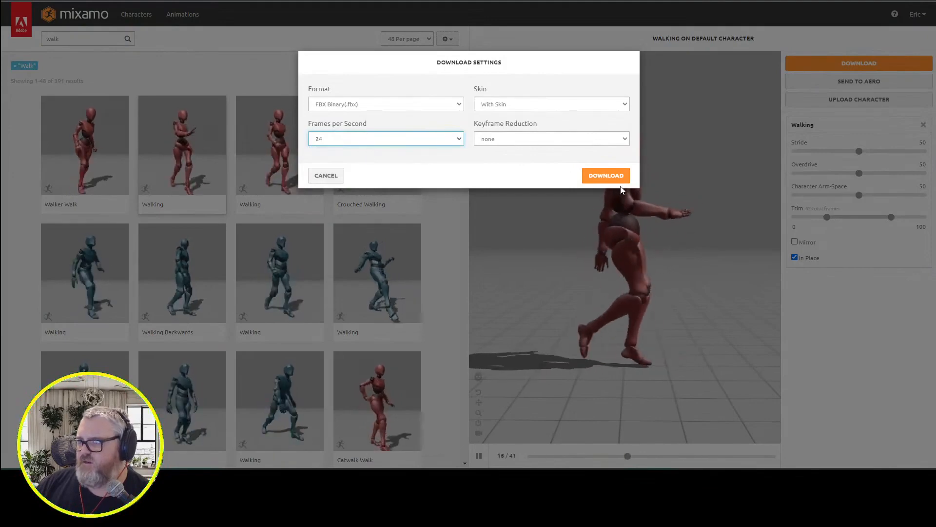
{"action": "left_click", "coordinate": [598, 175]}
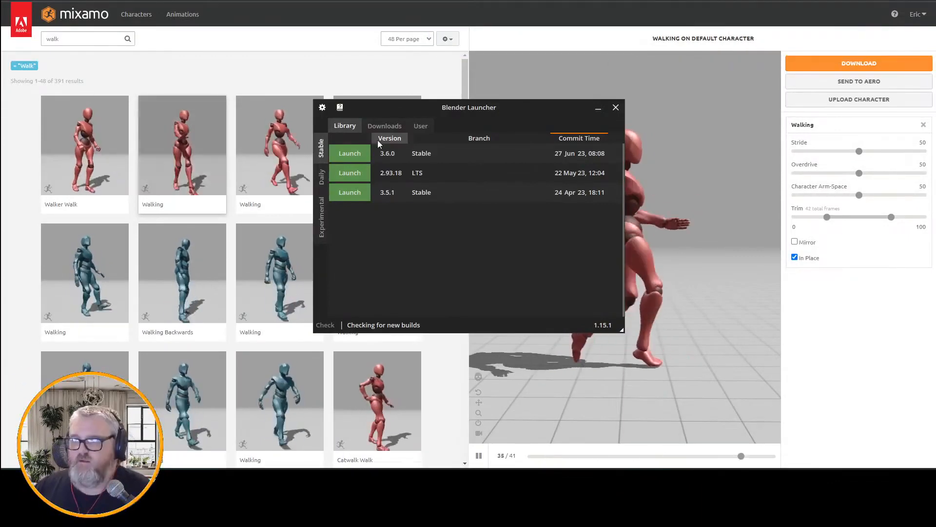
- Launch Blender 3.6.0, start a new General file and delete the default cube
{"action": "left_click", "coordinate": [350, 154]}
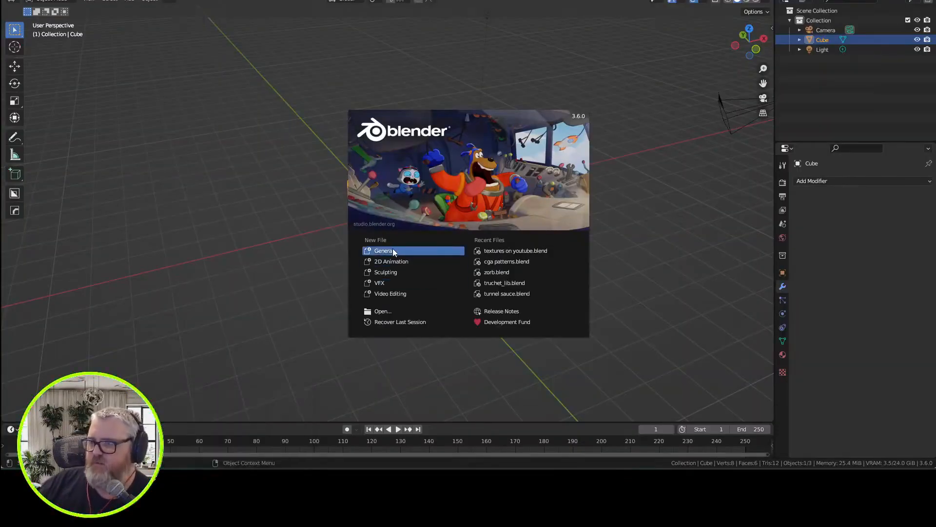
{"action": "left_click", "coordinate": [393, 248]}
{"action": "key", "text": "Delete"}
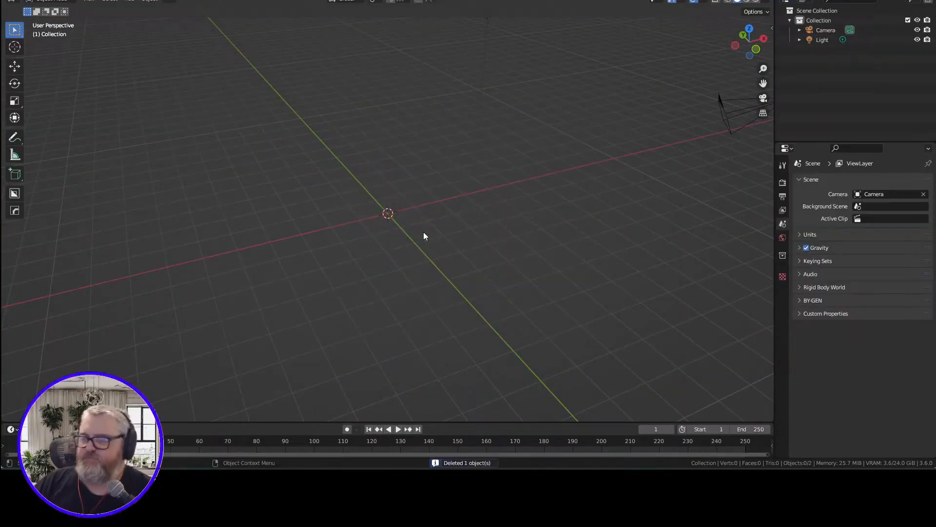
- Import Walking.fbx from the Downloads folder into the scene and play its animation
{"action": "left_click", "coordinate": [11, 1]}
{"action": "mouse_move", "coordinate": [58, 117]}
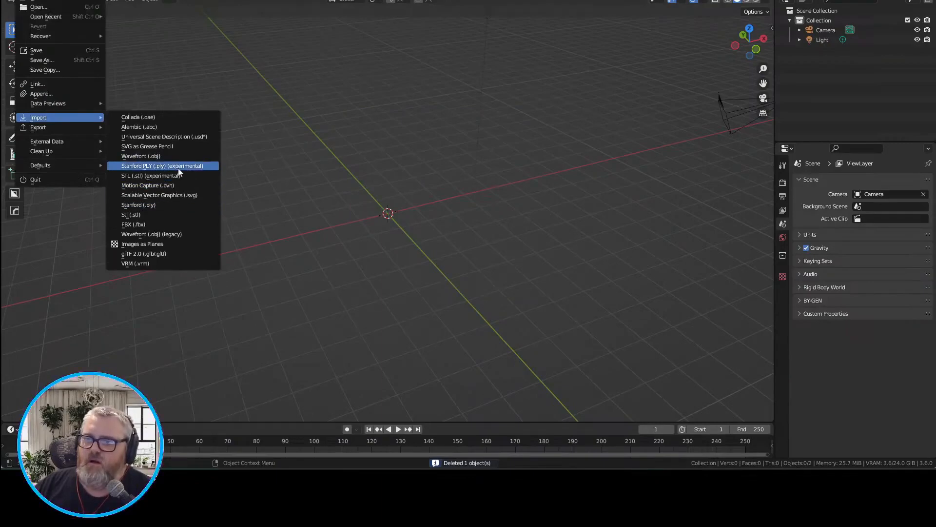
{"action": "left_click", "coordinate": [180, 224]}
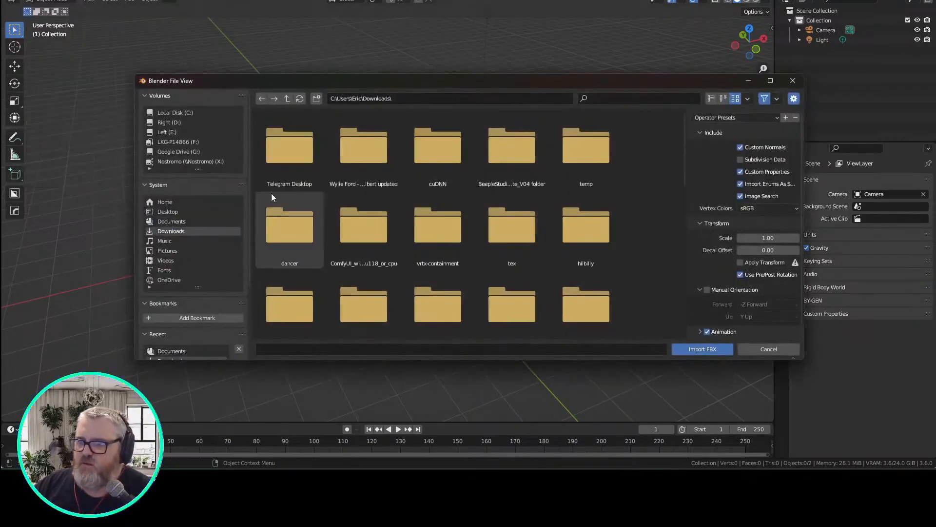
{"action": "scroll", "coordinate": [271, 193], "scroll_direction": "down", "scroll_amount": 2}
{"action": "scroll", "coordinate": [303, 233], "scroll_direction": "down", "scroll_amount": 2}
{"action": "double_click", "coordinate": [578, 220]}
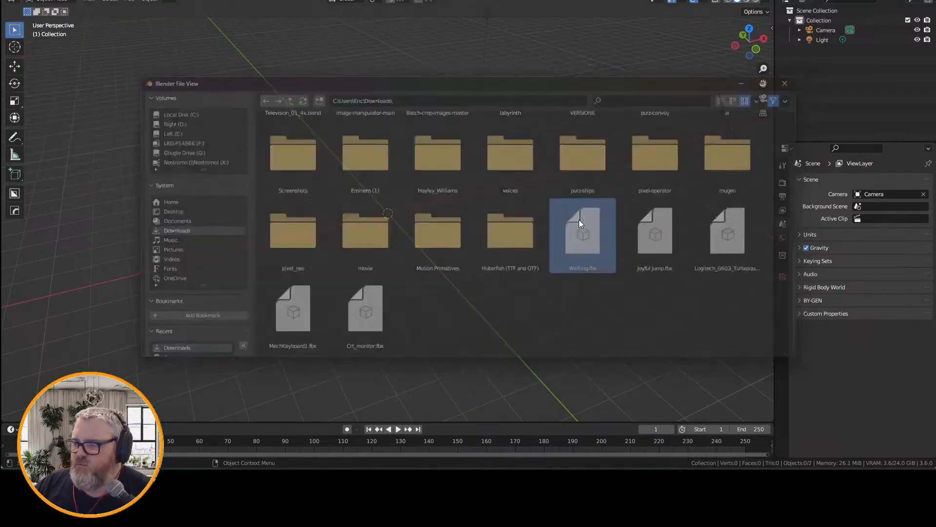
{"action": "left_click_drag", "start_coordinate": [398, 218], "coordinate": [541, 196]}
{"action": "key", "text": "space"}
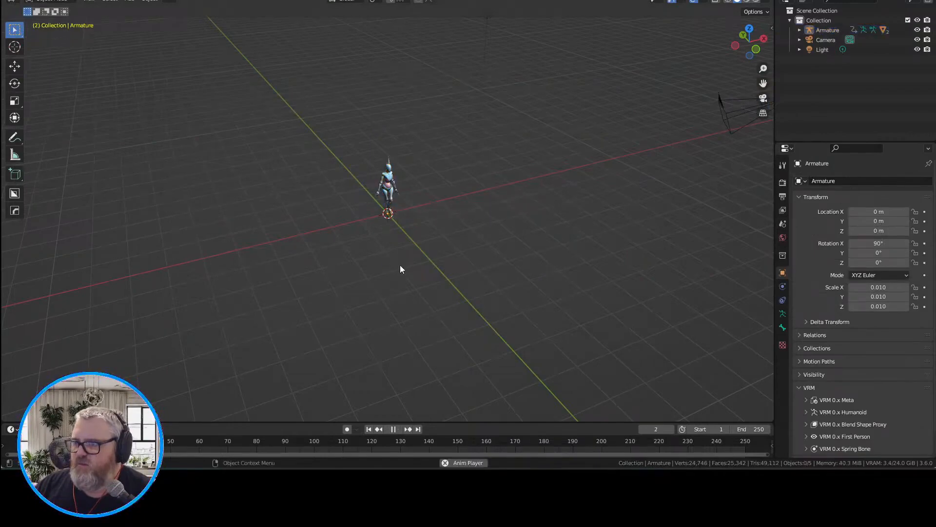
- Look through the camera, select it and set its location and rotation to 0 on all axes
{"action": "key", "text": "KP_0"}
{"action": "left_click", "coordinate": [826, 40]}
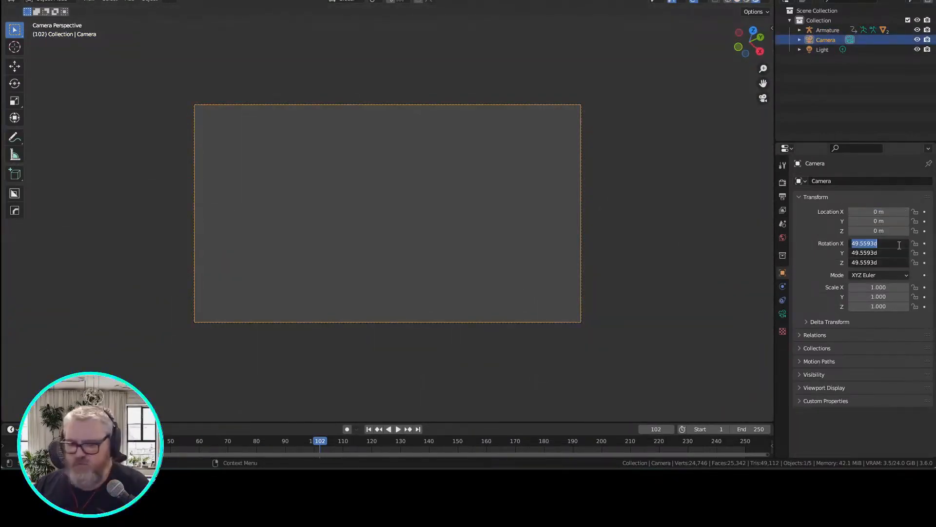
{"action": "type", "text": "0"}
{"action": "key", "text": "Return"}
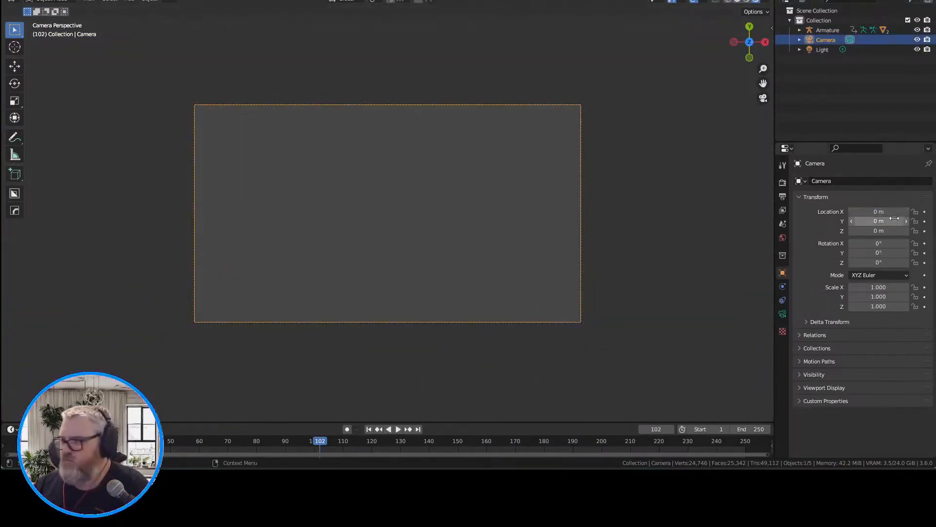
- Place the camera at Y -5.51 m, Z 1.21 m with X rotation 90° and view the figure through it
{"action": "left_click_drag", "start_coordinate": [892, 222], "coordinate": [733, 42]}
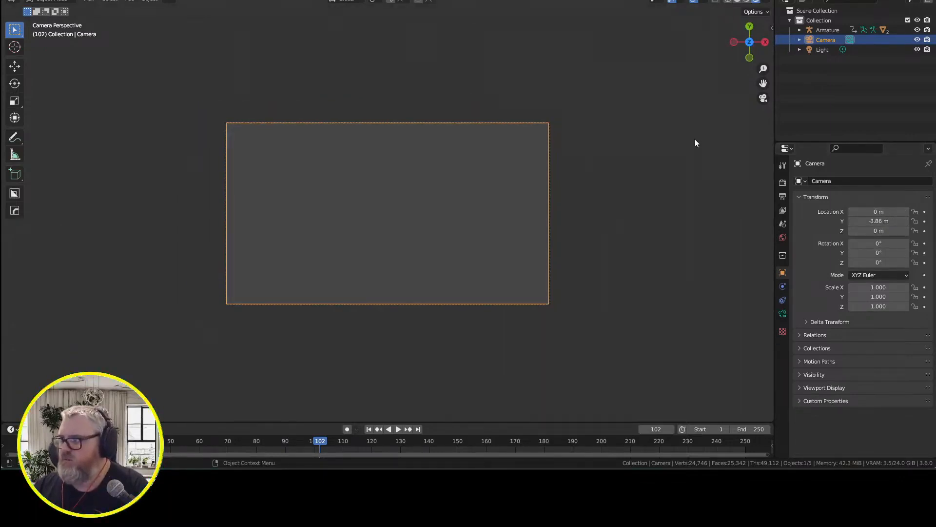
{"action": "key", "text": "KP_0"}
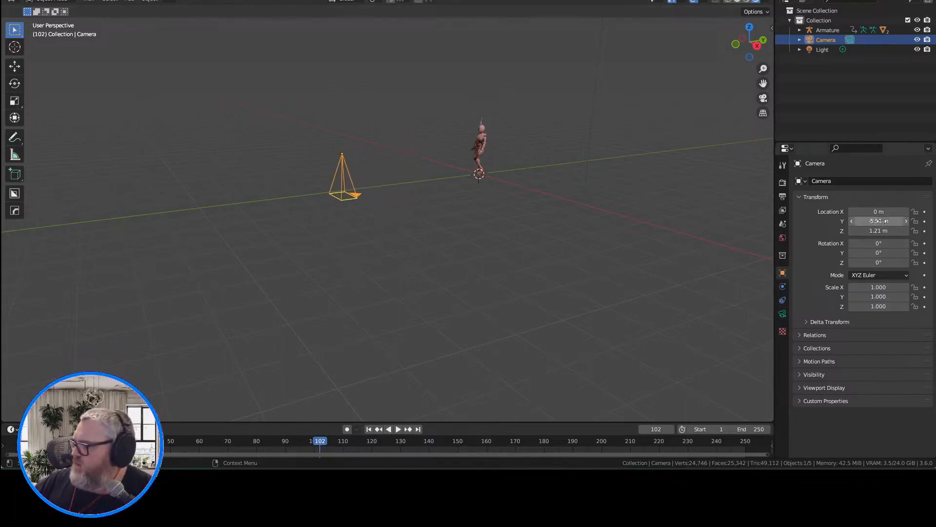
{"action": "left_click_drag", "start_coordinate": [879, 262], "coordinate": [927, 243]}
{"action": "type", "text": "0"}
{"action": "key", "text": "Return"}
{"action": "type", "text": "0"}
{"action": "key", "text": "Return"}
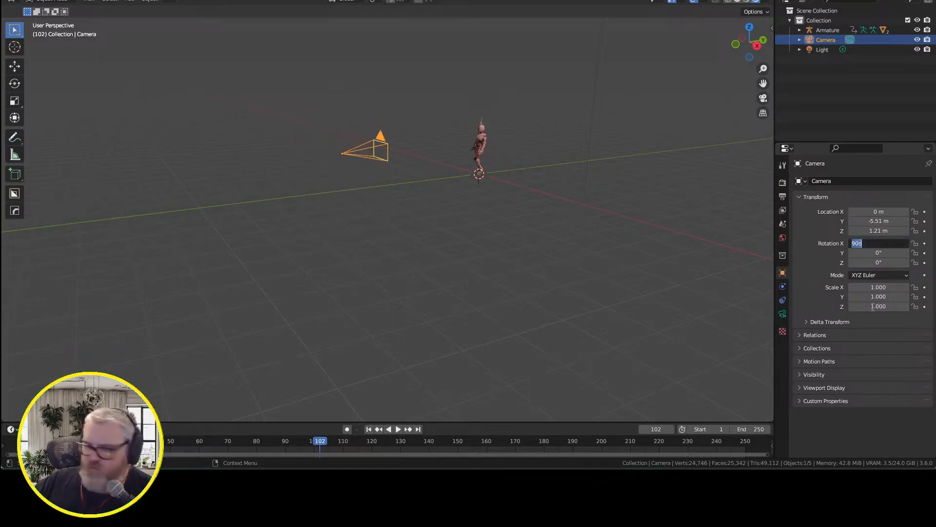
{"action": "left_click", "coordinate": [763, 100]}
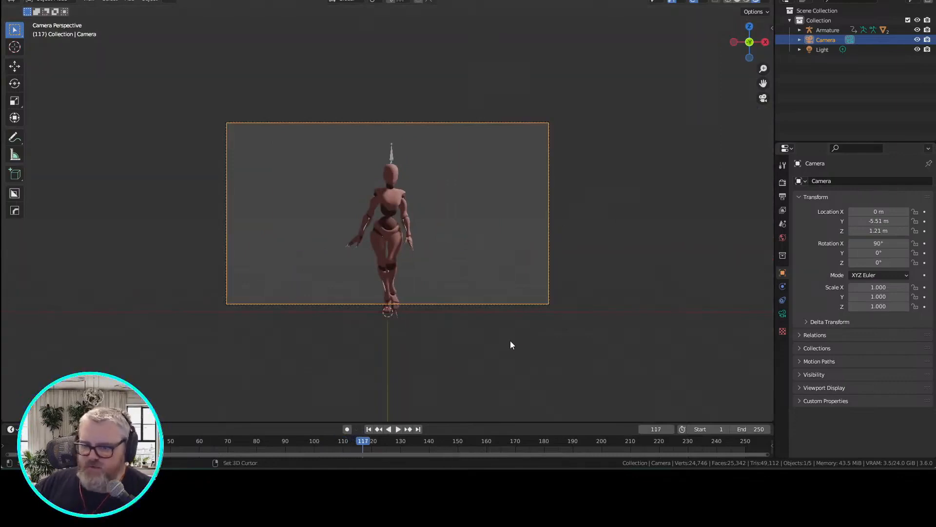
- Play the walk animation from the first frame in camera view and stop at frame 34
{"action": "key", "text": "shift+Left"}
{"action": "key", "text": "space"}
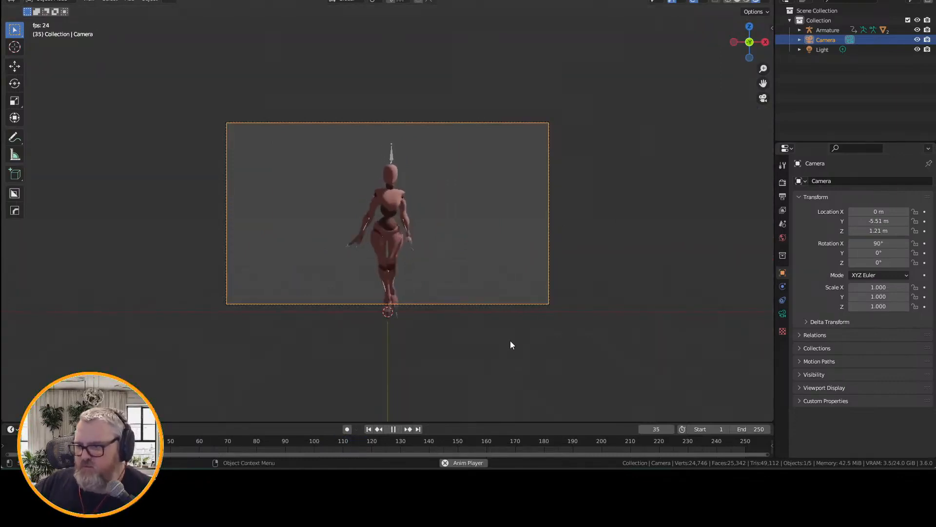
{"action": "key", "text": "space"}
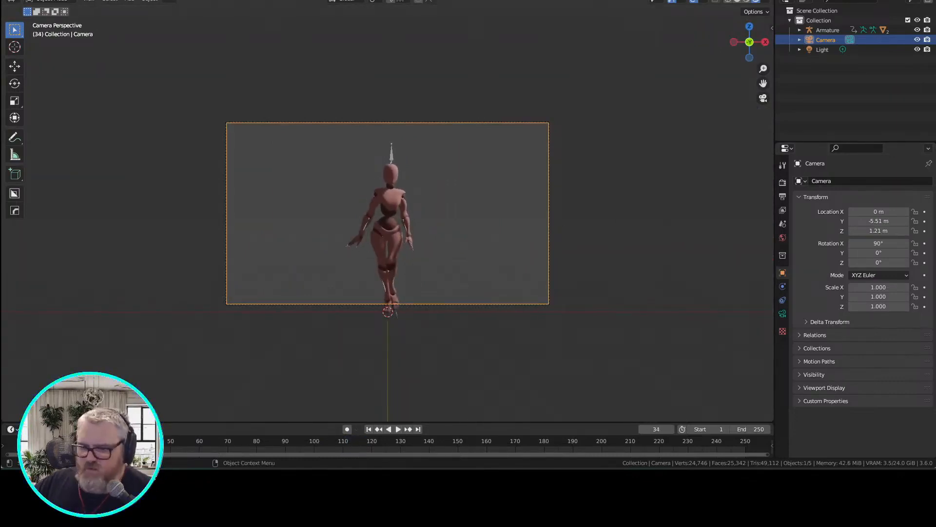
- Change the timeline into a Graph Editor, enlarge it and show the unselected armature's animation curves
{"action": "left_click", "coordinate": [11, 429]}
{"action": "left_click", "coordinate": [134, 364]}
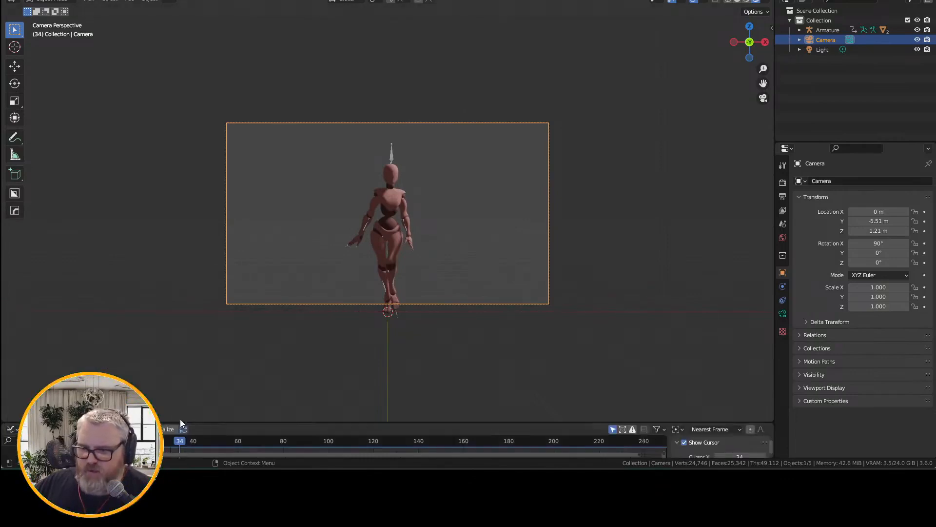
{"action": "left_click_drag", "start_coordinate": [199, 423], "coordinate": [211, 228]}
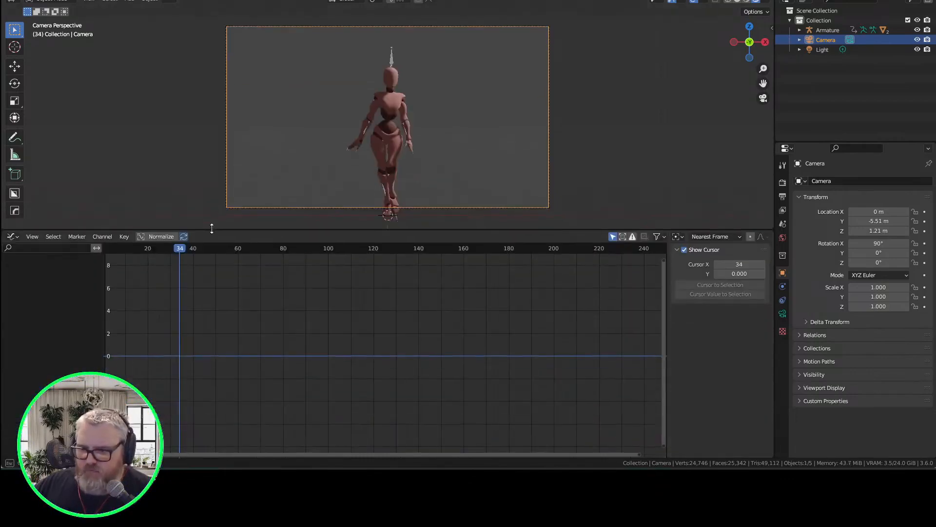
{"action": "left_click", "coordinate": [614, 236]}
{"action": "left_click", "coordinate": [198, 352]}
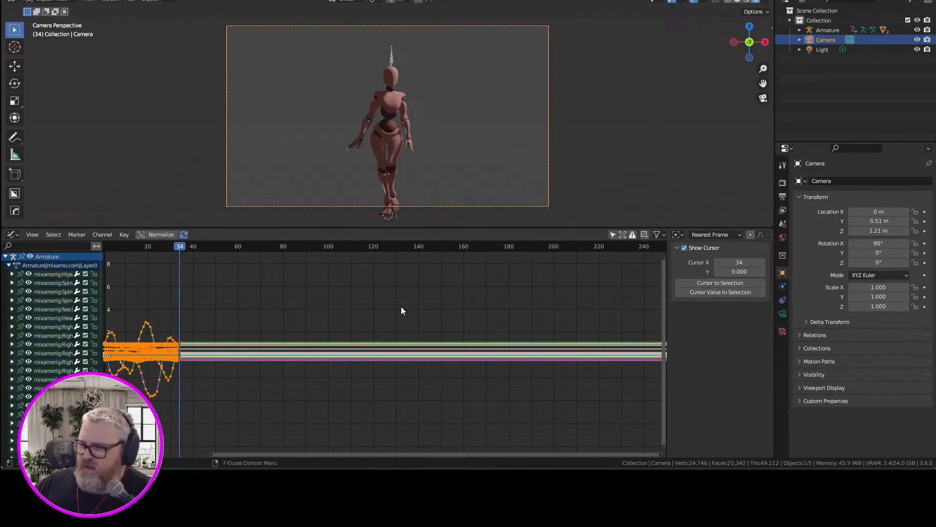
- Select all of the armature's keyframes in the Graph Editor and copy them
{"action": "left_click", "coordinate": [225, 302]}
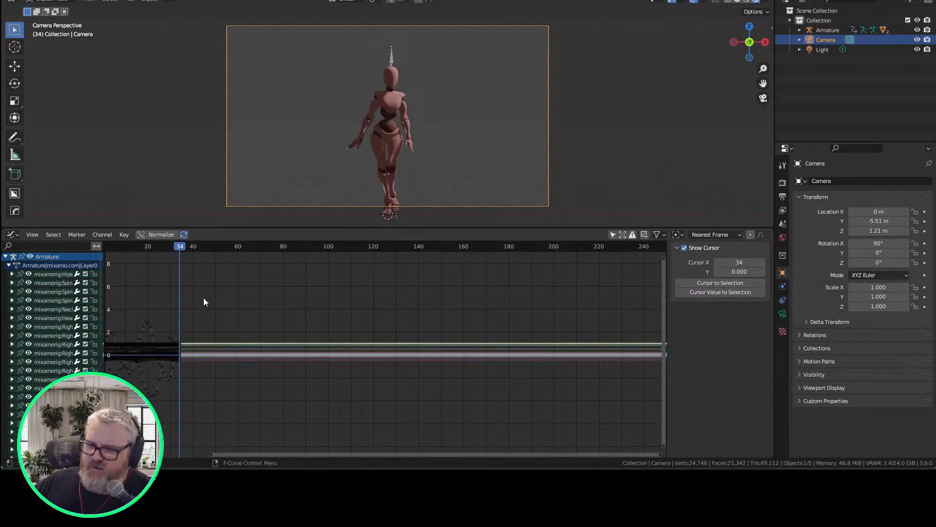
{"action": "key", "text": "a"}
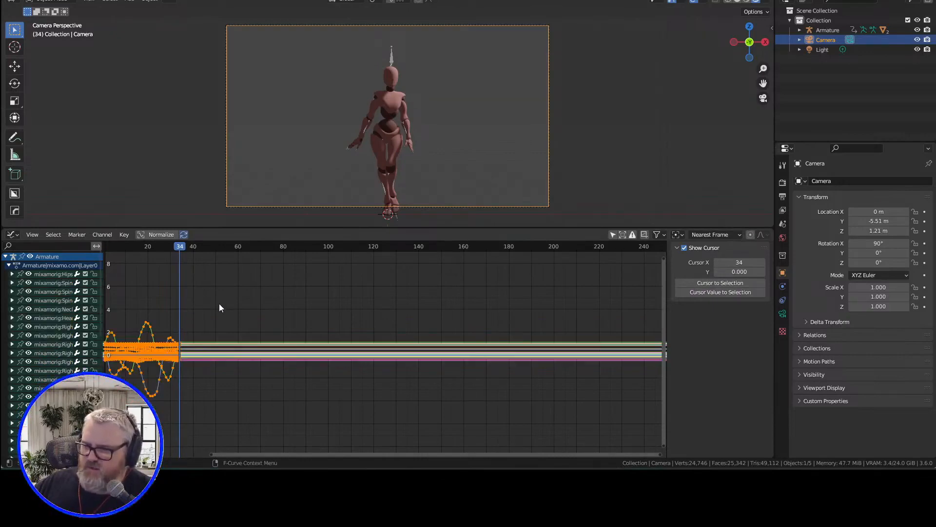
{"action": "right_click", "coordinate": [188, 359]}
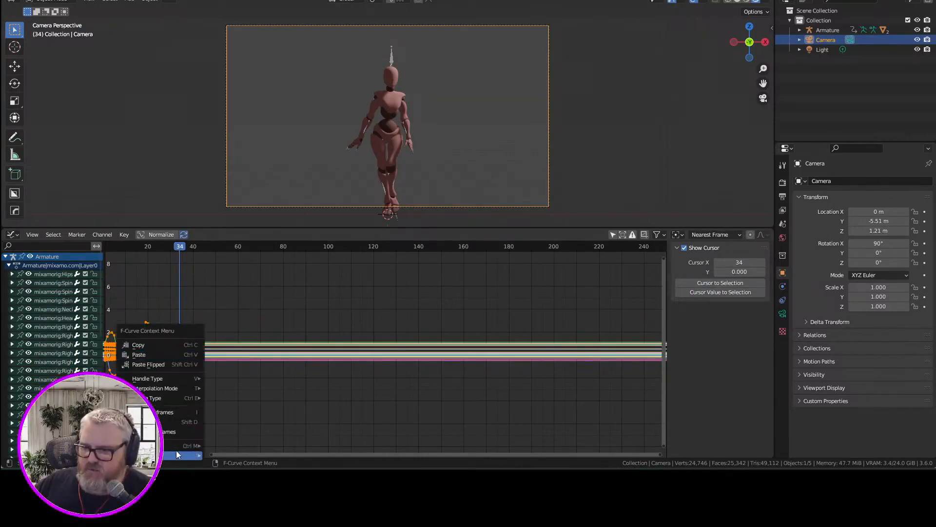
{"action": "left_click", "coordinate": [170, 344]}
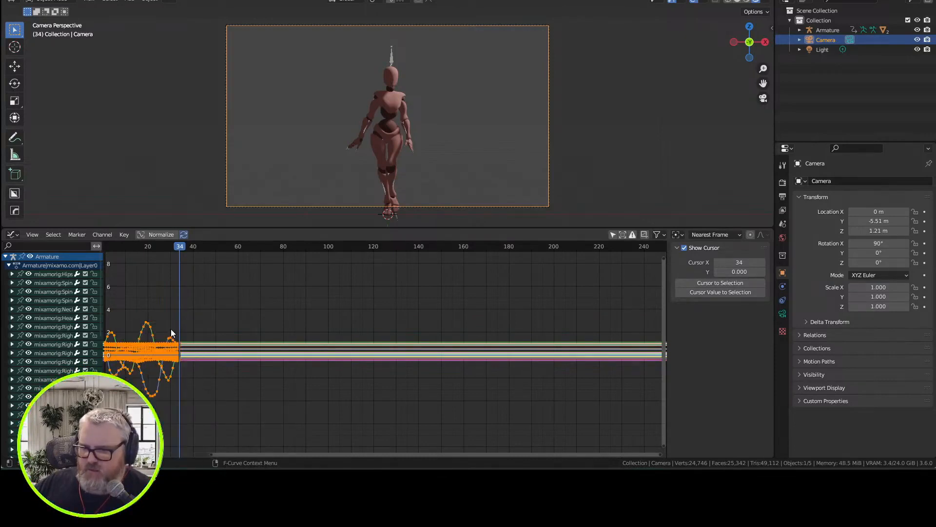
- Paste the copied walk keyframes end to end three times, extending the armature's animation to frame 133
{"action": "right_click", "coordinate": [179, 249]}
{"action": "left_click", "coordinate": [185, 261]}
{"action": "left_click_drag", "start_coordinate": [179, 247], "coordinate": [254, 249]}
{"action": "right_click", "coordinate": [254, 249]}
{"action": "left_click", "coordinate": [254, 250]}
{"action": "left_click_drag", "start_coordinate": [255, 248], "coordinate": [402, 248]}
{"action": "right_click", "coordinate": [329, 251]}
{"action": "left_click", "coordinate": [330, 251]}
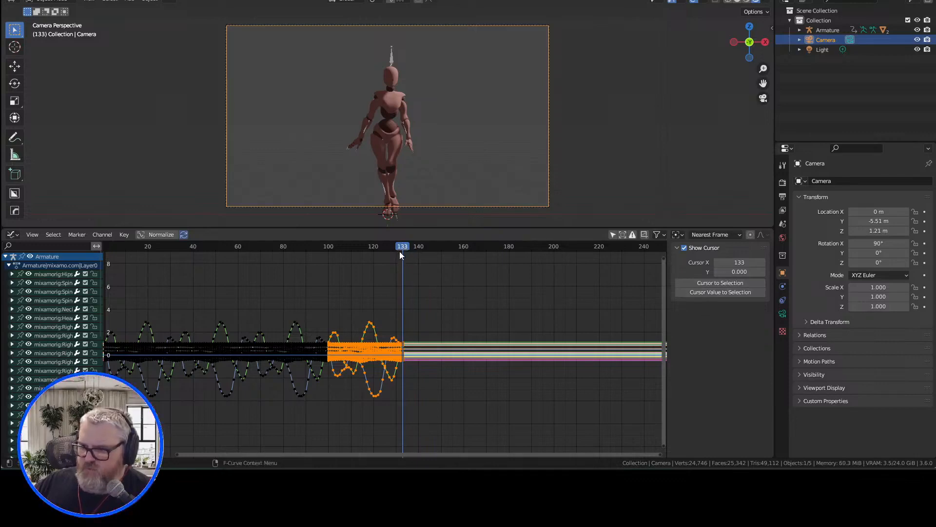
- Play back the extended walk cycle and rotate the armature to 71° around Z
{"action": "key", "text": "space"}
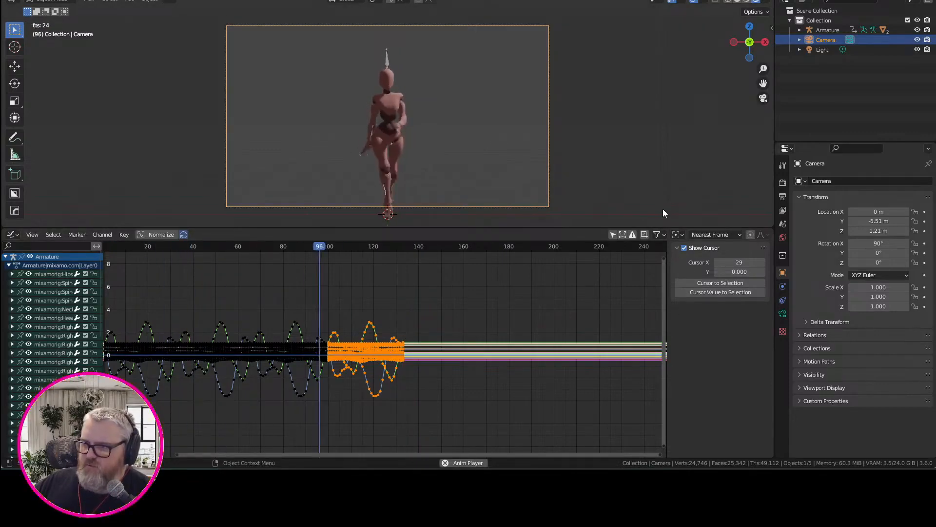
{"action": "key", "text": "space"}
{"action": "left_click", "coordinate": [827, 30]}
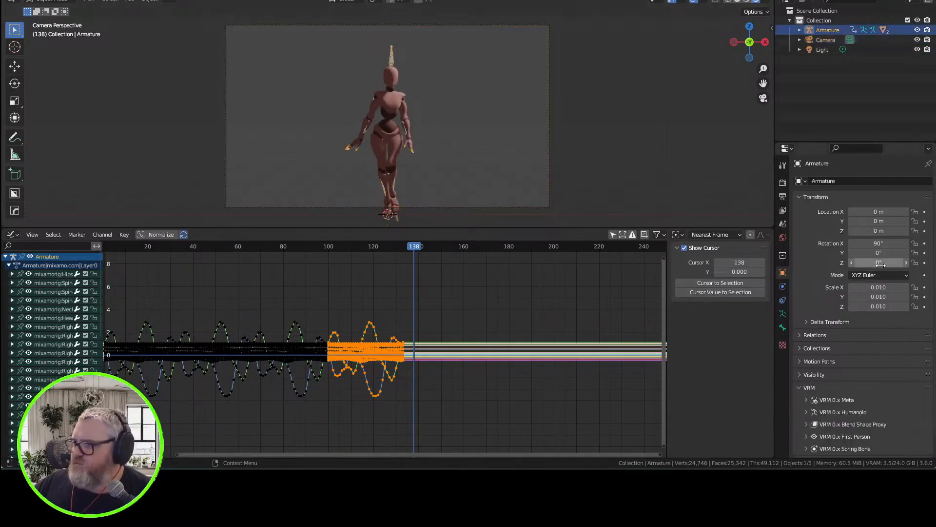
{"action": "left_click_drag", "start_coordinate": [877, 262], "coordinate": [912, 262]}
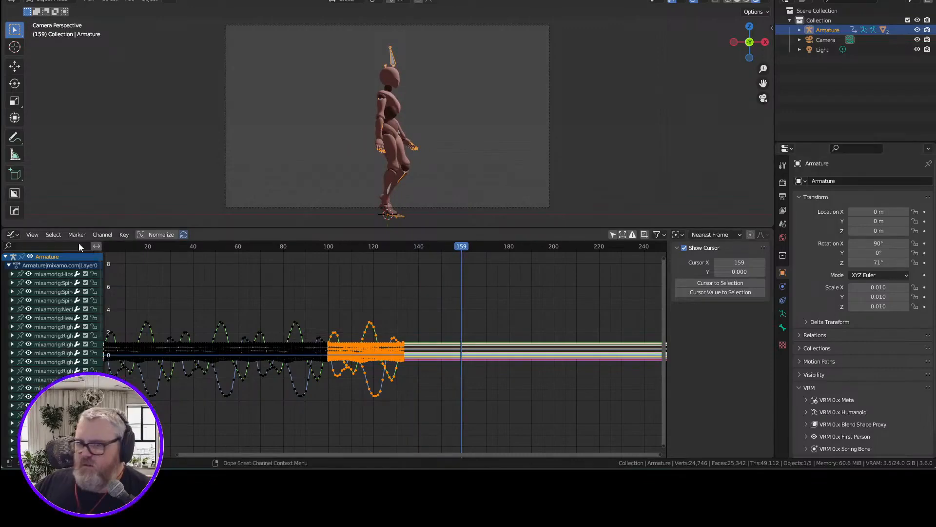
- Change the Graph Editor back to a Timeline, set the end frame to 133 and play the animation
{"action": "left_click", "coordinate": [14, 234]}
{"action": "left_click", "coordinate": [13, 235]}
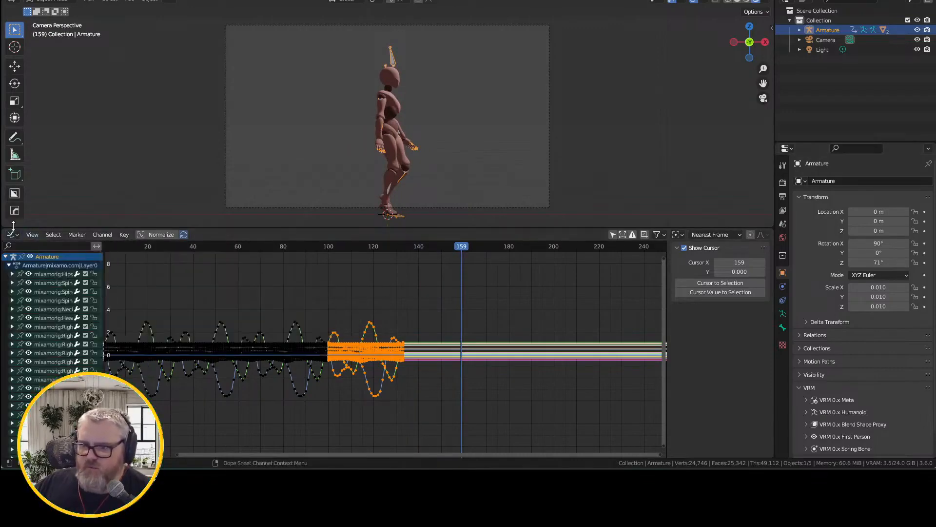
{"action": "left_click", "coordinate": [13, 235]}
{"action": "left_click", "coordinate": [147, 262]}
{"action": "left_click", "coordinate": [13, 235]}
{"action": "left_click", "coordinate": [146, 274]}
{"action": "double_click", "coordinate": [739, 234]}
{"action": "type", "text": "133"}
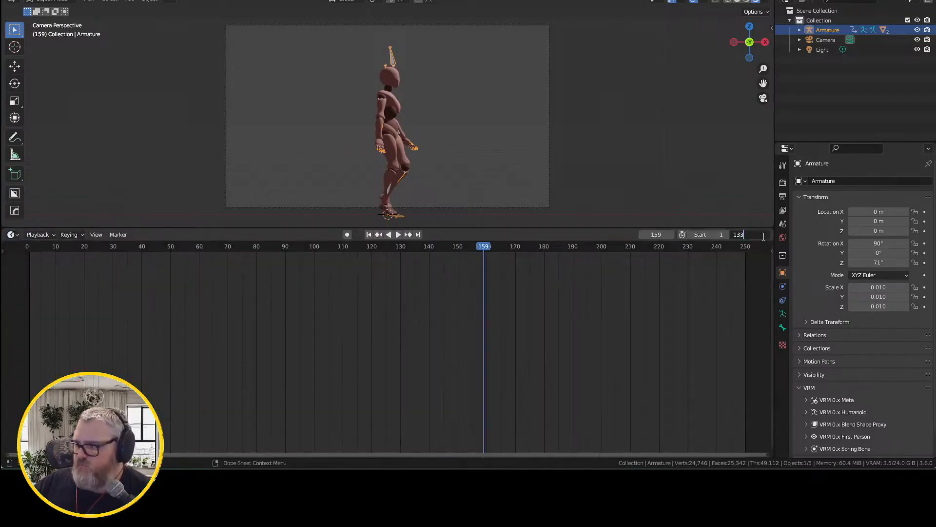
{"action": "key", "text": "Return"}
{"action": "key", "text": "space"}
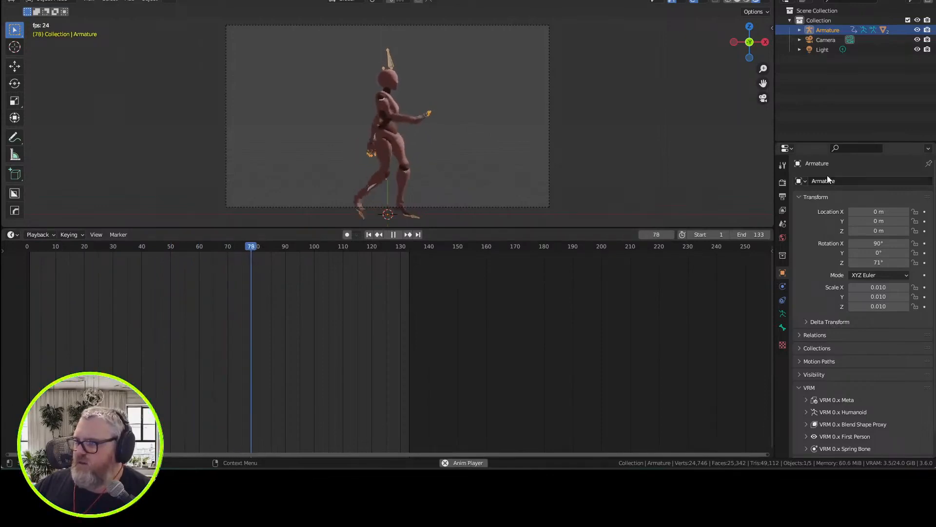
- Lower the camera to Z 0.93 m and make its lens orthographic with a scale of 3.914
{"action": "left_click", "coordinate": [826, 39]}
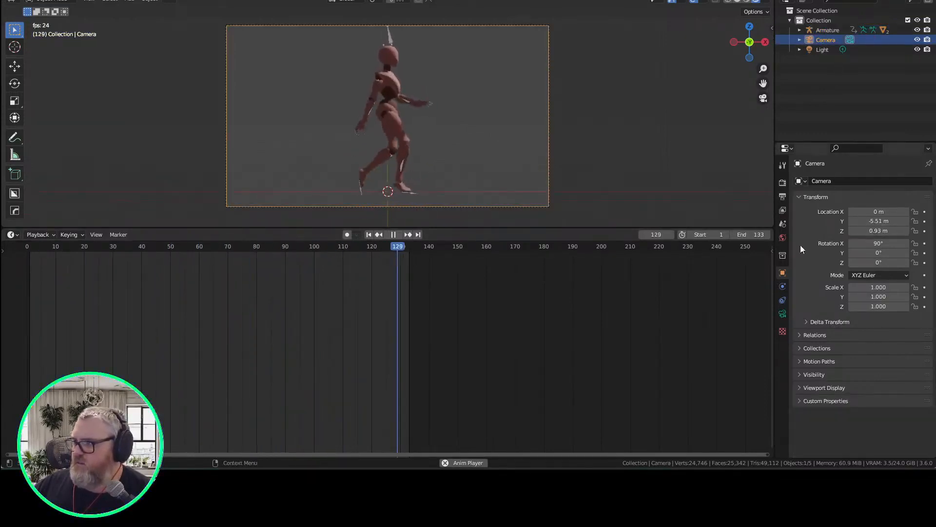
{"action": "left_click", "coordinate": [850, 39]}
{"action": "left_click", "coordinate": [882, 211]}
{"action": "left_click", "coordinate": [874, 233]}
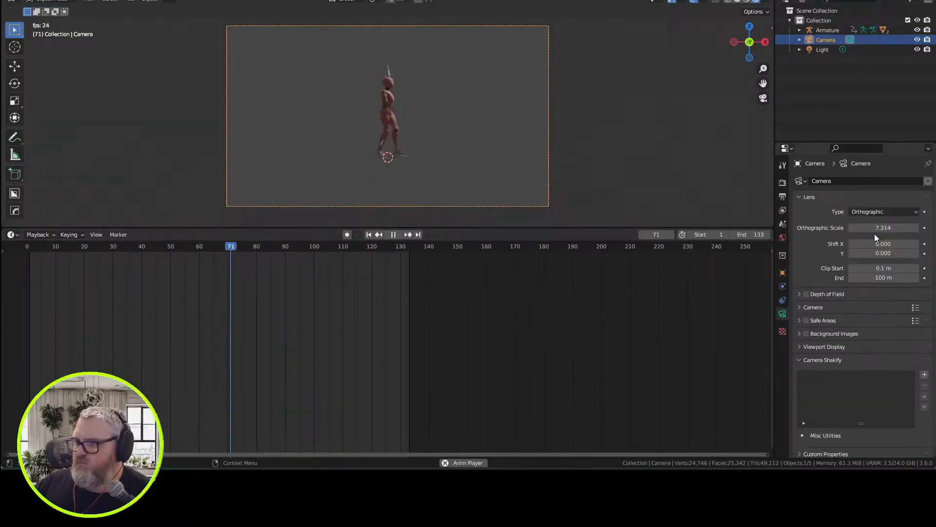
{"action": "left_click_drag", "start_coordinate": [876, 229], "coordinate": [851, 228]}
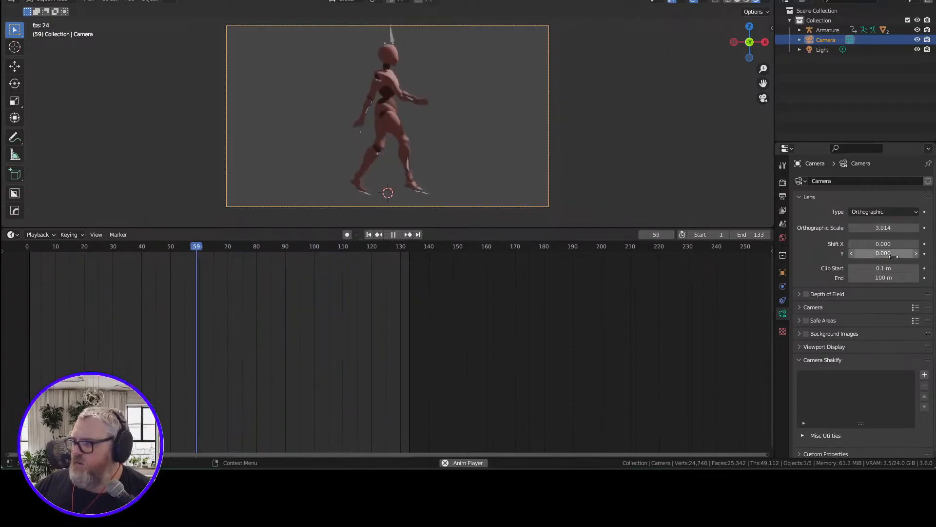
- Set the output resolution to 1024 × 1024 px
{"action": "double_click", "coordinate": [895, 195]}
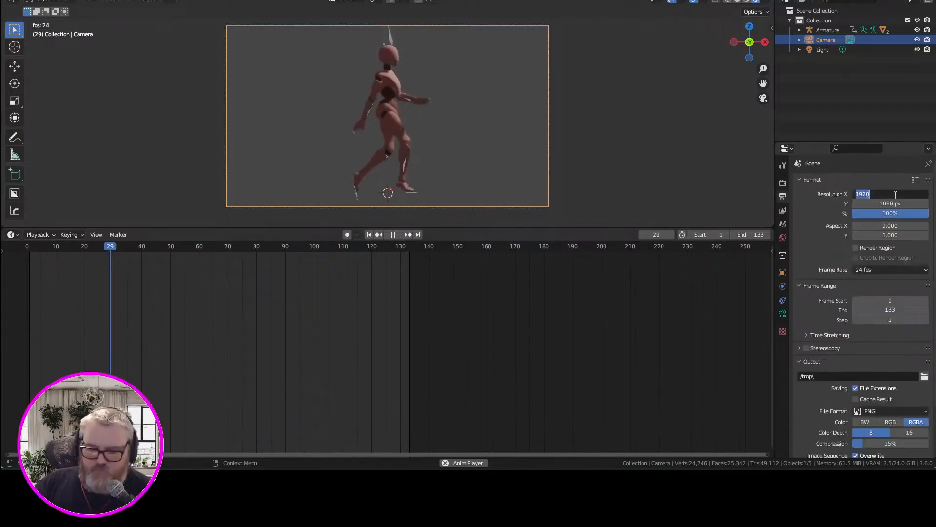
{"action": "type", "text": "1024"}
{"action": "key", "text": "Tab"}
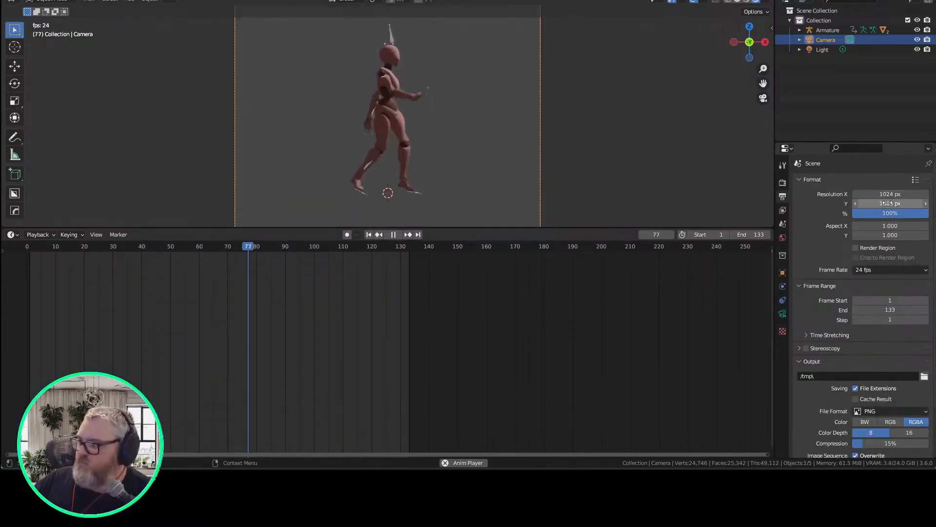
{"action": "type", "text": "1024"}
{"action": "key", "text": "Return"}
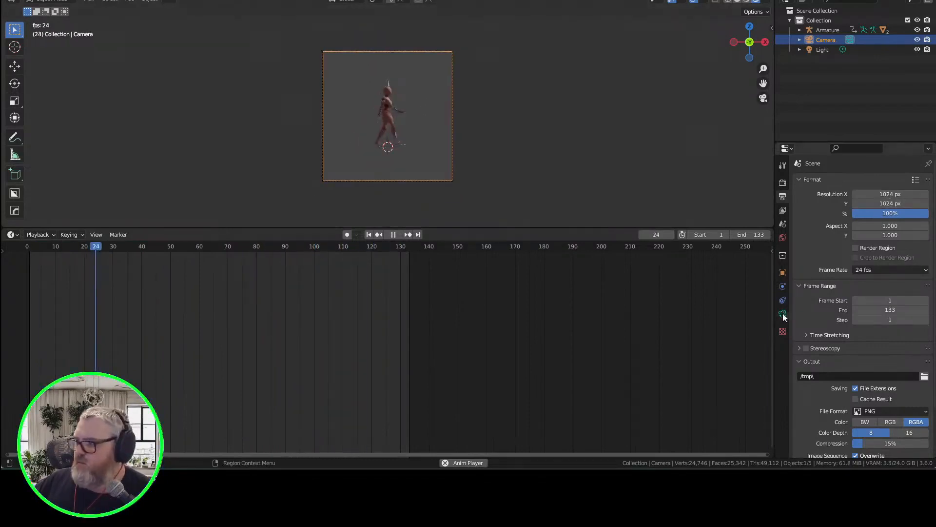
- Reduce the camera's orthographic scale so the figure fills the square frame, and set the render engine to Cycles with GPU Compute
{"action": "left_click", "coordinate": [782, 314]}
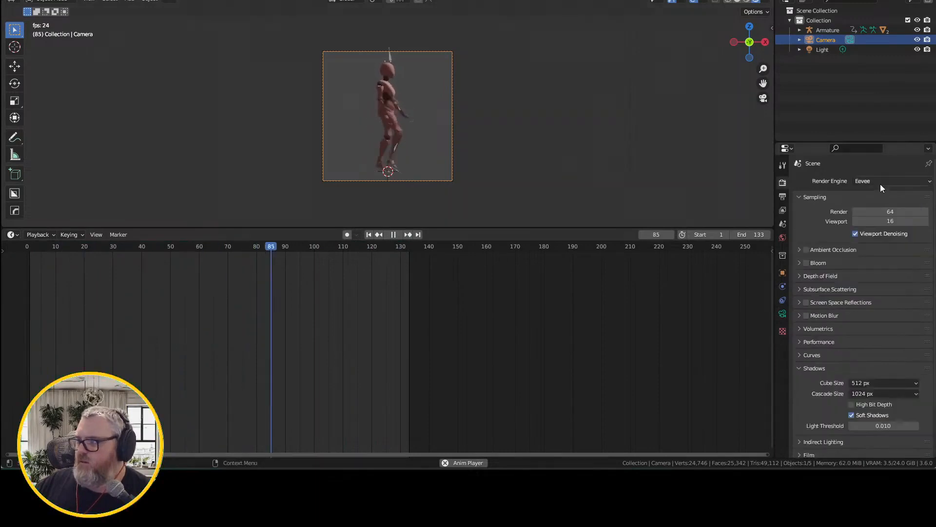
{"action": "left_click", "coordinate": [880, 183]}
{"action": "left_click", "coordinate": [882, 208]}
{"action": "left_click", "coordinate": [891, 205]}
{"action": "left_click", "coordinate": [888, 226]}
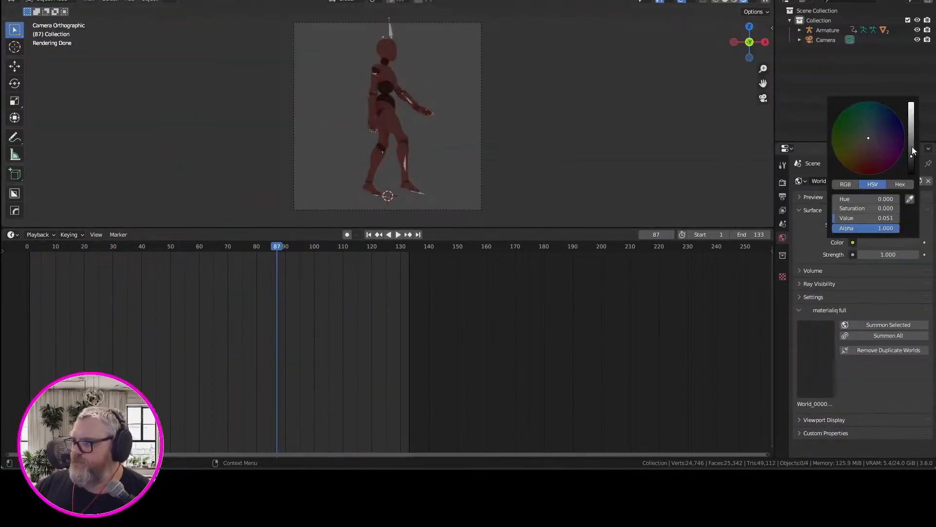
- Make the world background black, position 130.3 W area lights on both sides of the figure and play the lit walk in camera view
{"action": "left_click", "coordinate": [639, 248]}
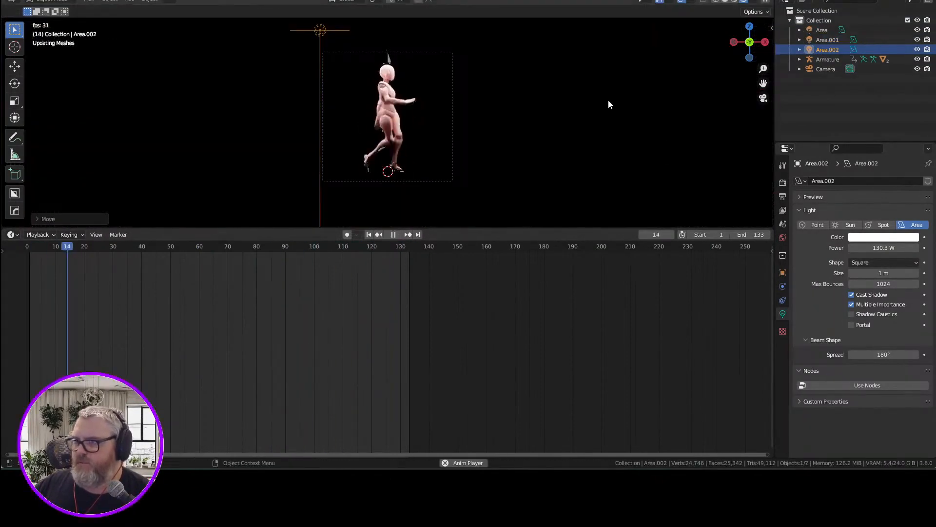
{"action": "key", "text": "g"}
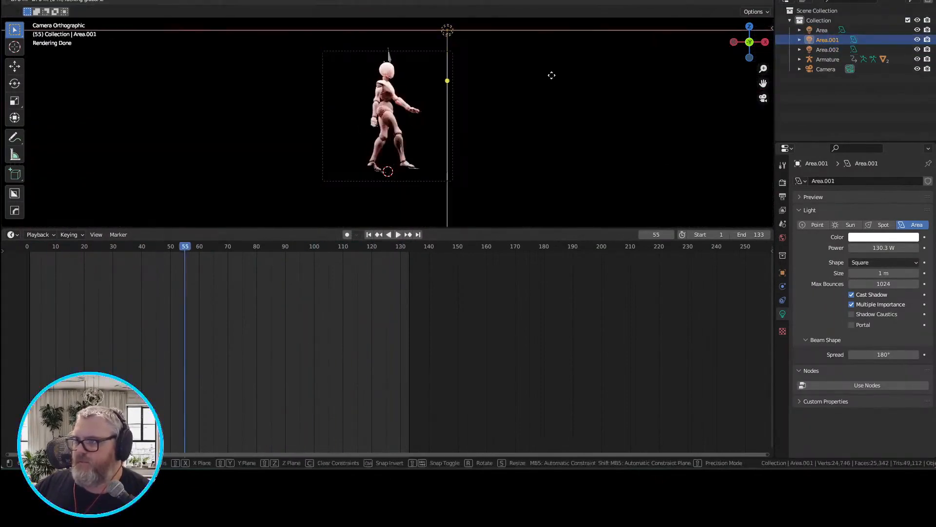
{"action": "key", "text": "shift+z"}
{"action": "left_click", "coordinate": [579, 65]}
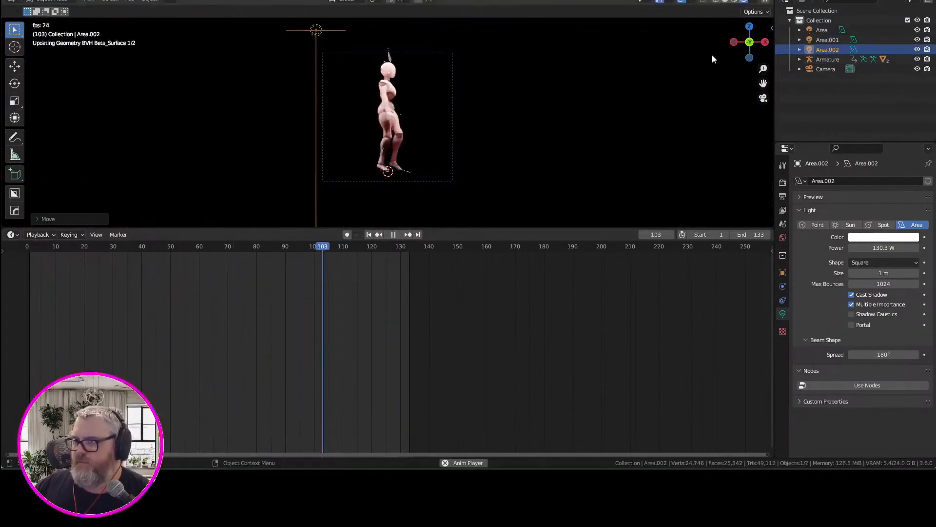
{"action": "scroll", "coordinate": [561, 122], "scroll_direction": "up", "scroll_amount": 5}
{"action": "key", "text": "Home"}
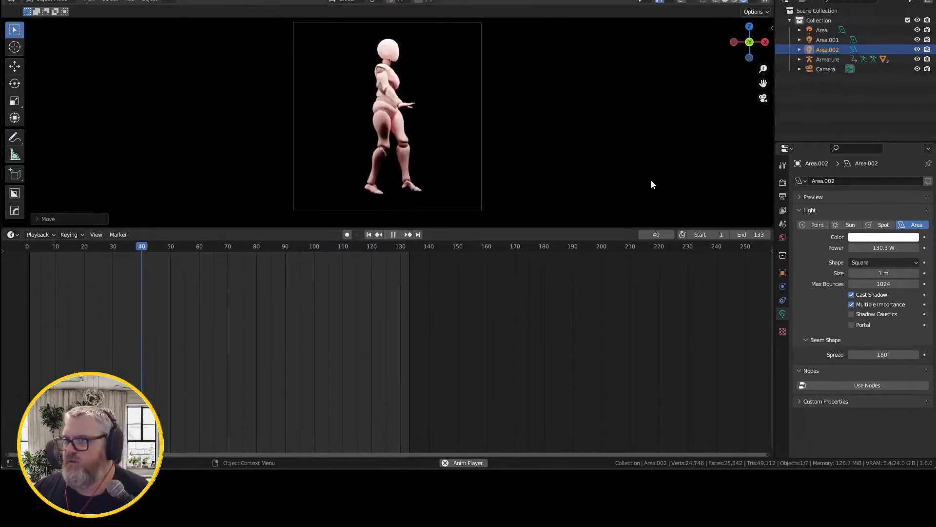
{"action": "key", "text": "space"}
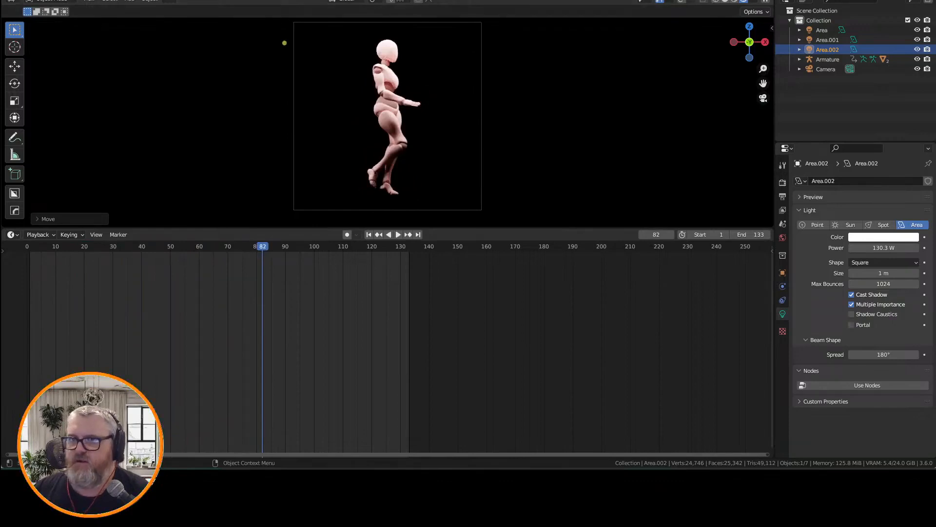
- Set the maximum samples for the Cycles render to 16
{"action": "left_click", "coordinate": [22, 1]}
{"action": "left_click", "coordinate": [43, 61]}
{"action": "left_click", "coordinate": [783, 182]}
{"action": "double_click", "coordinate": [903, 334]}
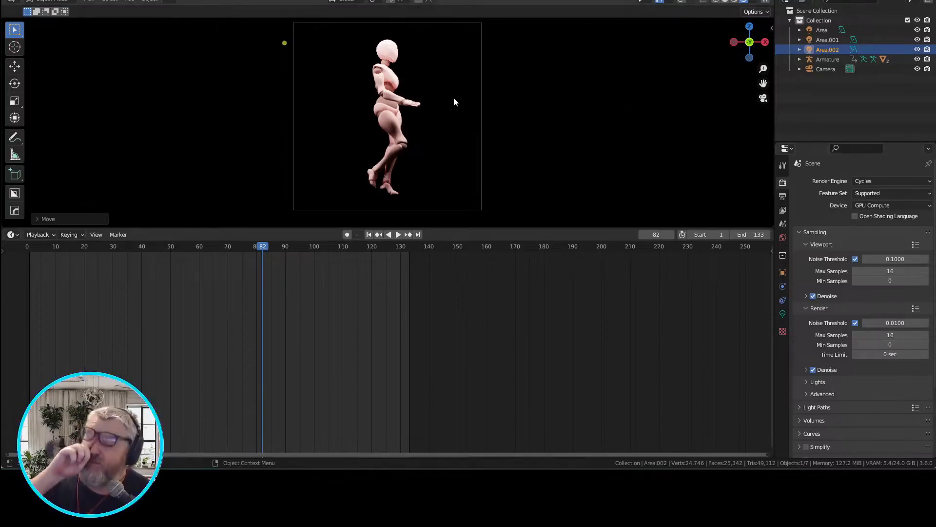
- Set the render output folder to C:\tmp\walking_animation\
{"action": "left_click", "coordinate": [73, 1]}
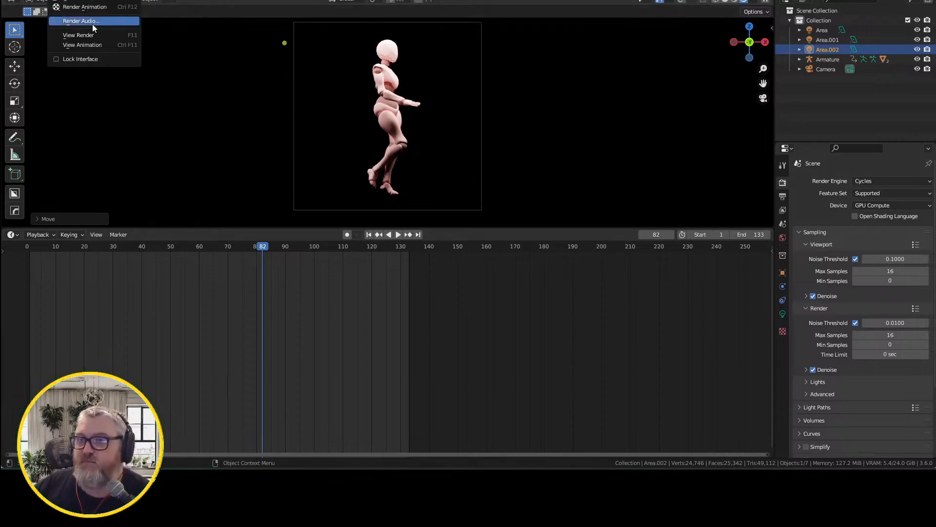
{"action": "left_click", "coordinate": [273, 213]}
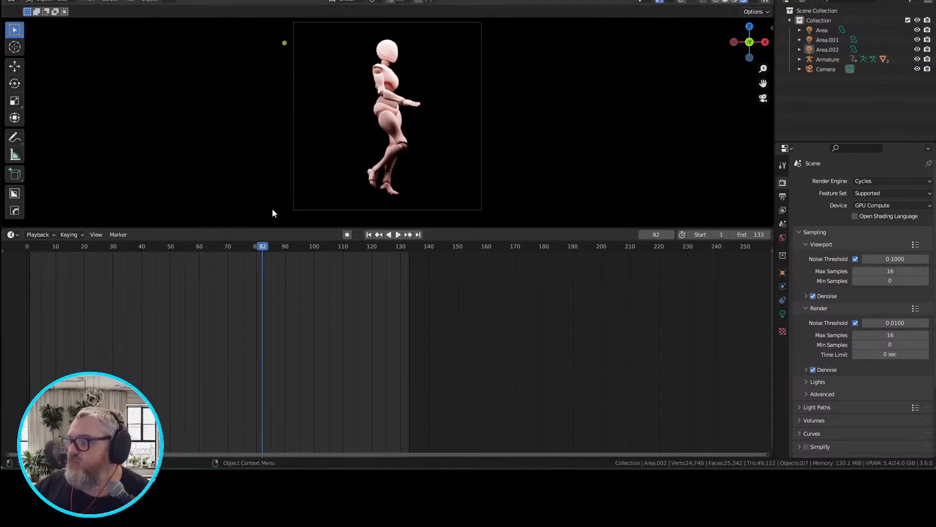
{"action": "left_click", "coordinate": [785, 195]}
{"action": "left_click", "coordinate": [869, 375]}
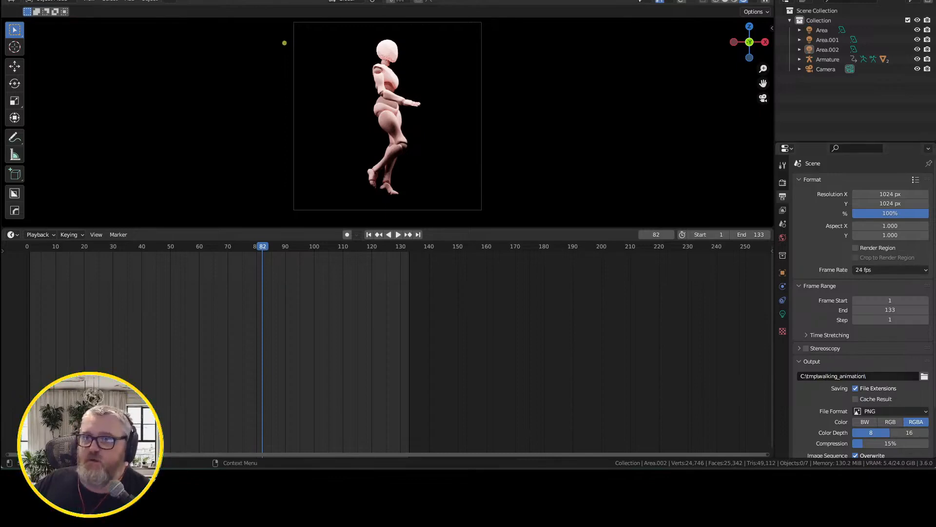
- Render the full animation as a PNG sequence and bring the main Blender window in front of the render view
{"action": "left_click", "coordinate": [65, 3]}
{"action": "left_click", "coordinate": [98, 21]}
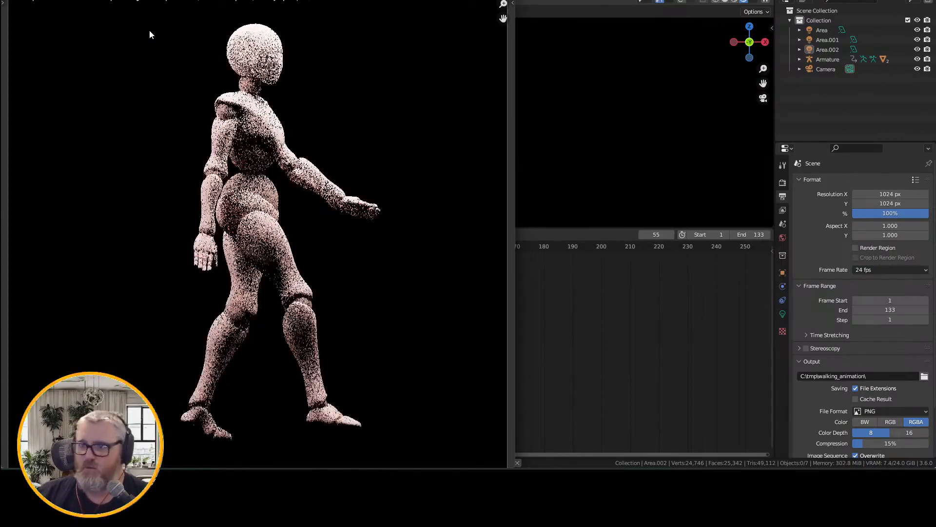
{"action": "left_click", "coordinate": [575, 311]}
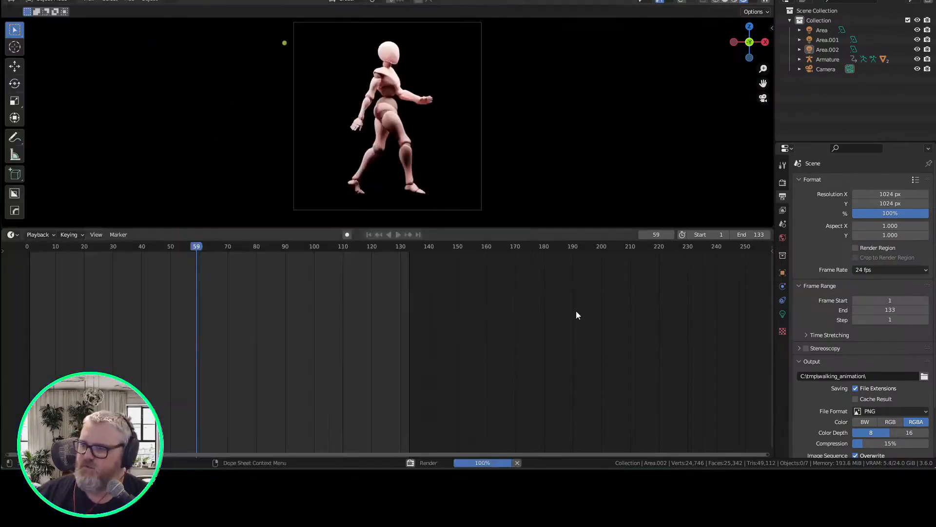
- Switch to the browser and open toyxyz's Openpose character bones page through the Reddit post about the Blender script
{"action": "key", "text": "ctrl+Tab"}
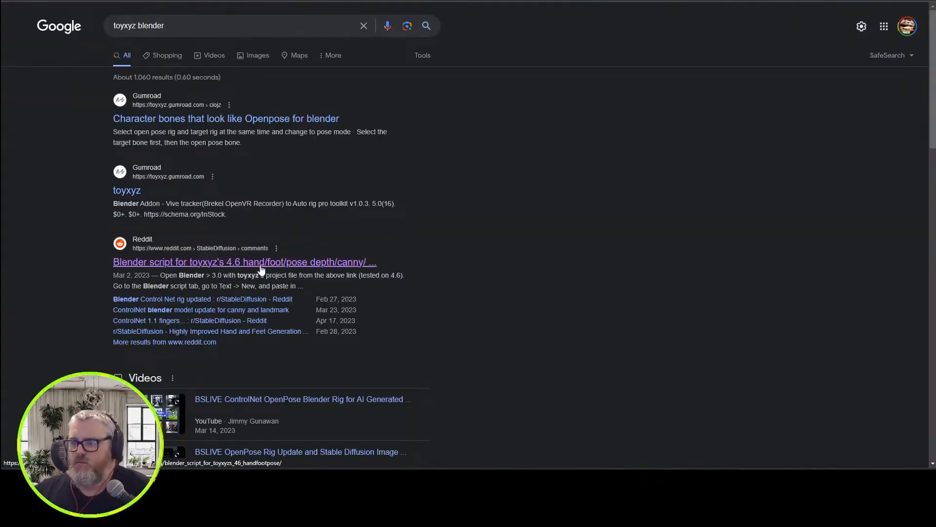
{"action": "left_click", "coordinate": [266, 271]}
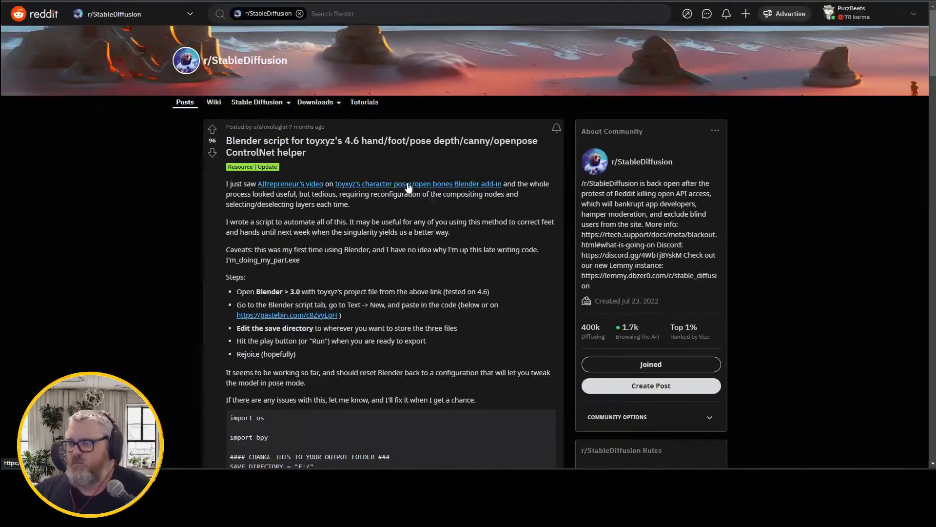
{"action": "left_click", "coordinate": [409, 188]}
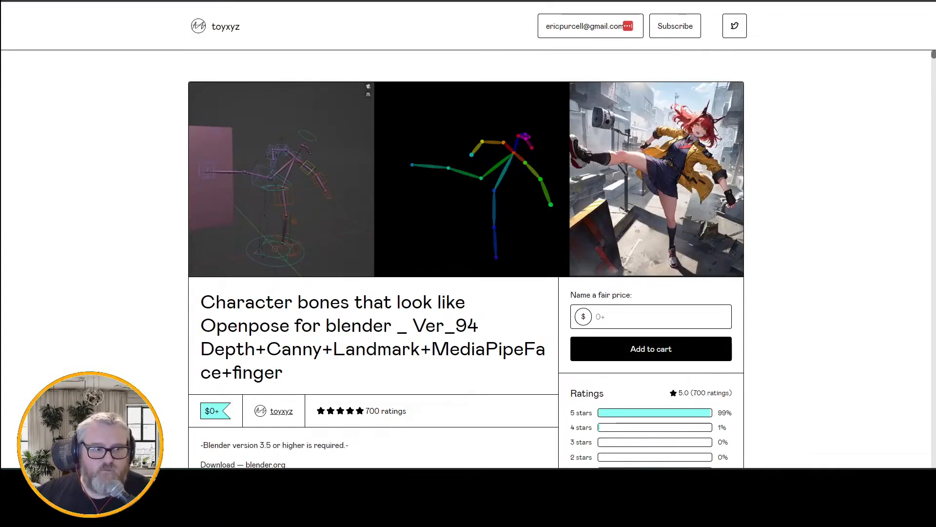
- Look through the Gumroad description of toyxyz's Openpose bones for Blender, covering its example images, rigs and landmark settings
{"action": "scroll", "coordinate": [121, 283], "scroll_direction": "down", "scroll_amount": 2}
{"action": "scroll", "coordinate": [397, 276], "scroll_direction": "up", "scroll_amount": 2}
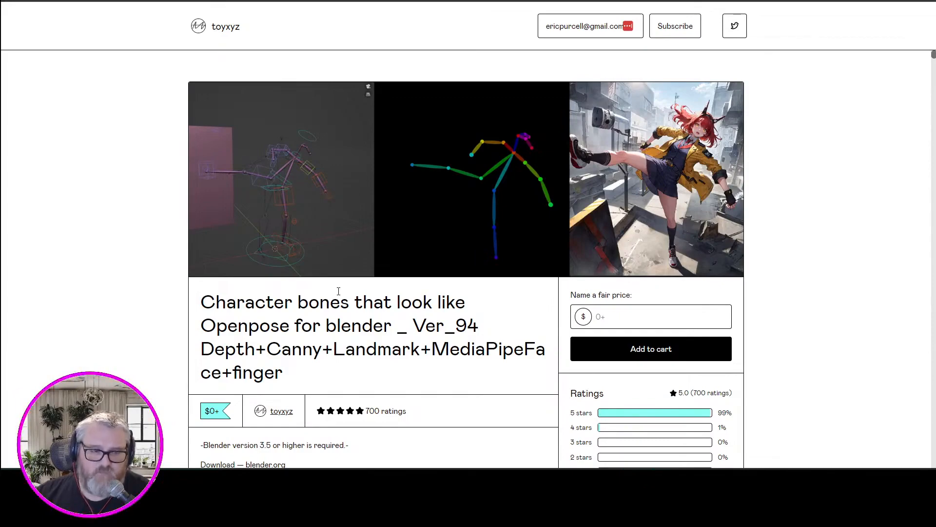
{"action": "scroll", "coordinate": [159, 226], "scroll_direction": "down", "scroll_amount": 15}
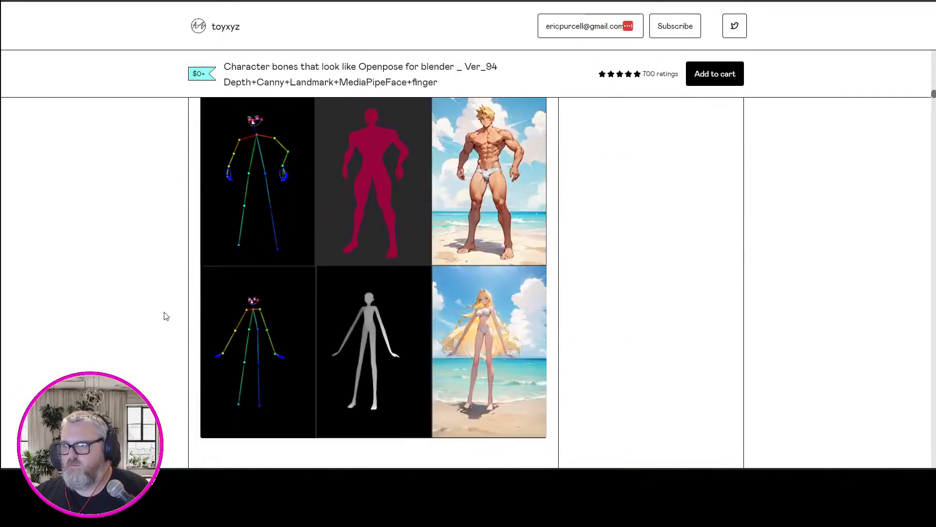
{"action": "scroll", "coordinate": [165, 317], "scroll_direction": "down", "scroll_amount": 15}
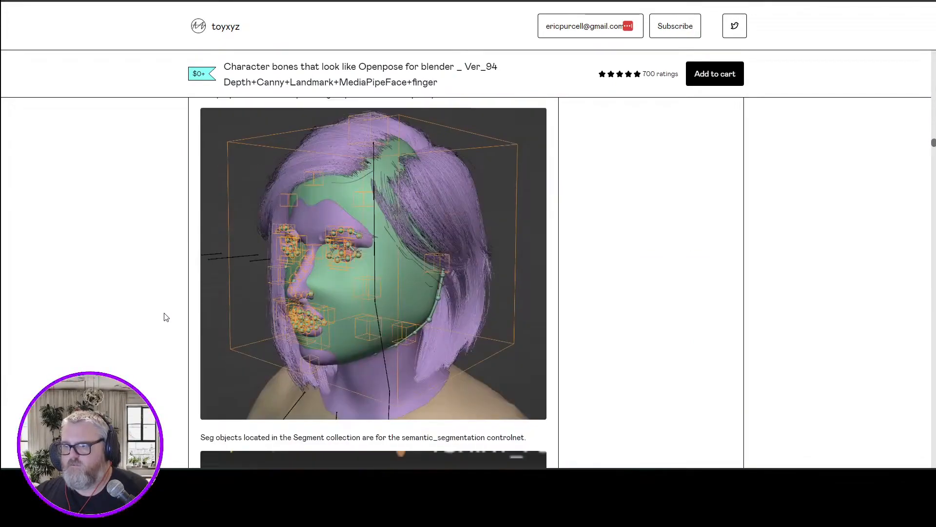
{"action": "scroll", "coordinate": [166, 317], "scroll_direction": "down", "scroll_amount": 15}
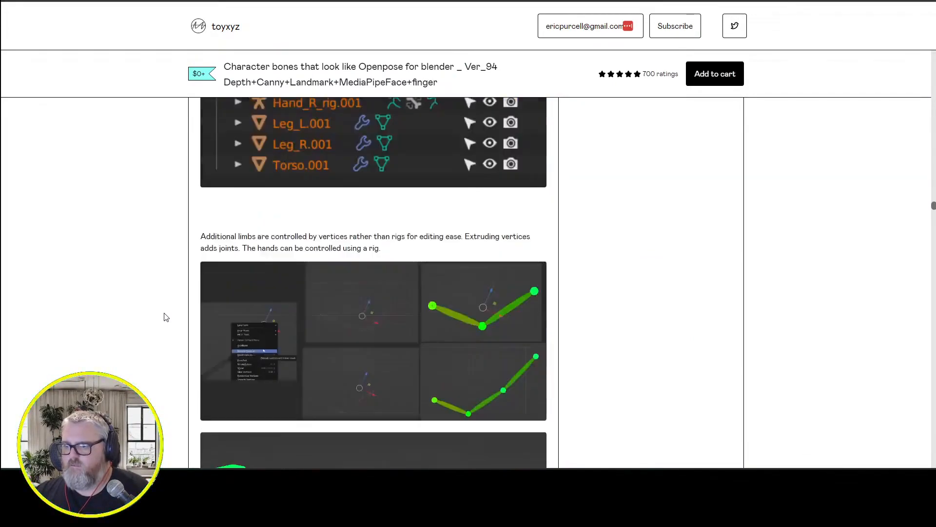
{"action": "scroll", "coordinate": [165, 317], "scroll_direction": "down", "scroll_amount": 15}
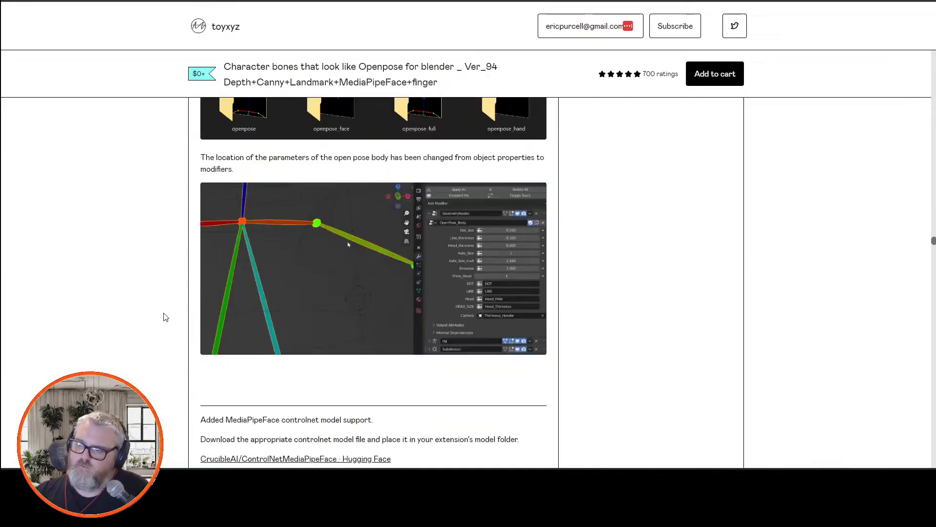
{"action": "scroll", "coordinate": [166, 317], "scroll_direction": "down", "scroll_amount": 12}
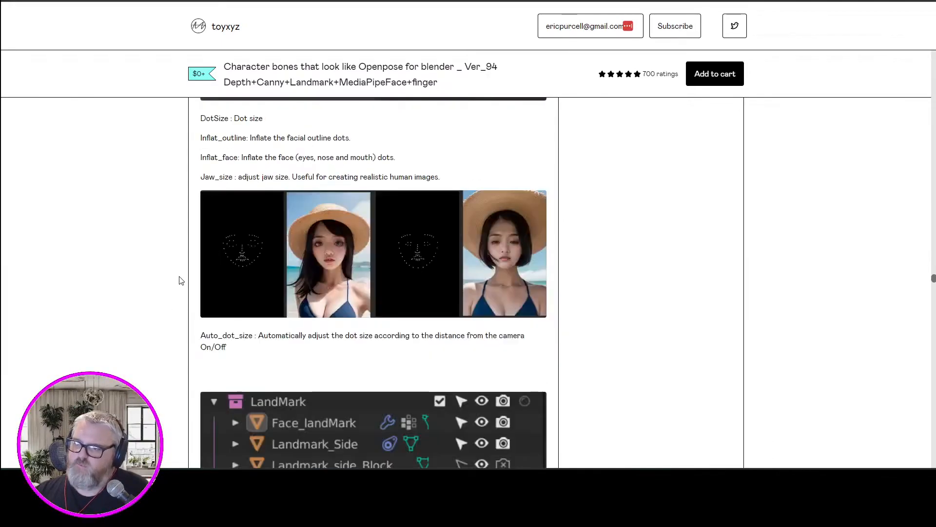
- Read further down the Gumroad page past the facial landmark size settings
{"action": "scroll", "coordinate": [176, 273], "scroll_direction": "down", "scroll_amount": 12}
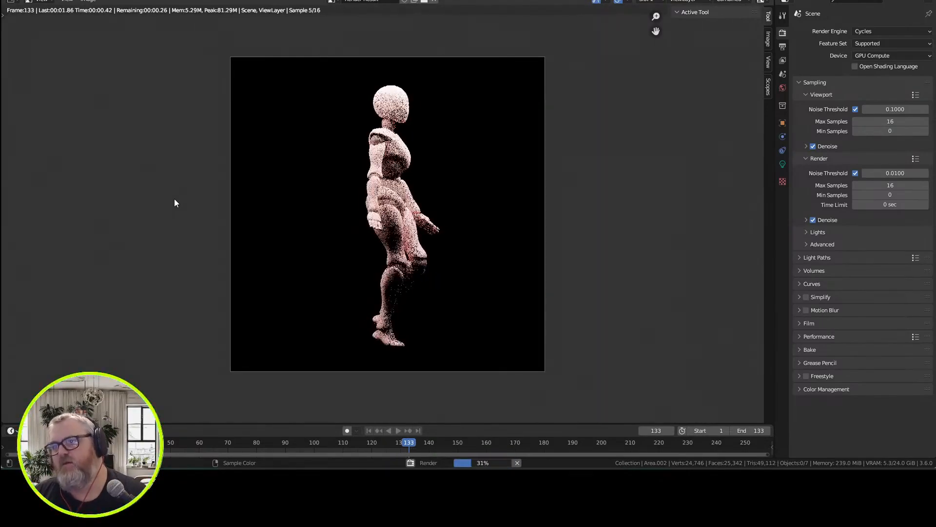
- Switch to a file window at C:\tmp and open the walking_animation folder with the rendered frames
{"action": "key", "text": "super+r"}
{"action": "type", "text": "c:\tmp"}
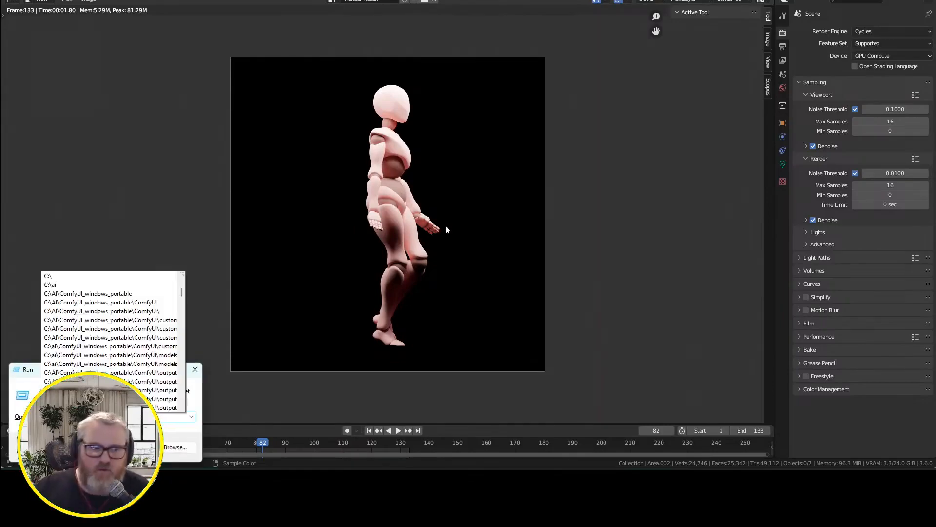
{"action": "key", "text": "Return"}
{"action": "scroll", "coordinate": [344, 265], "scroll_direction": "down", "scroll_amount": 10}
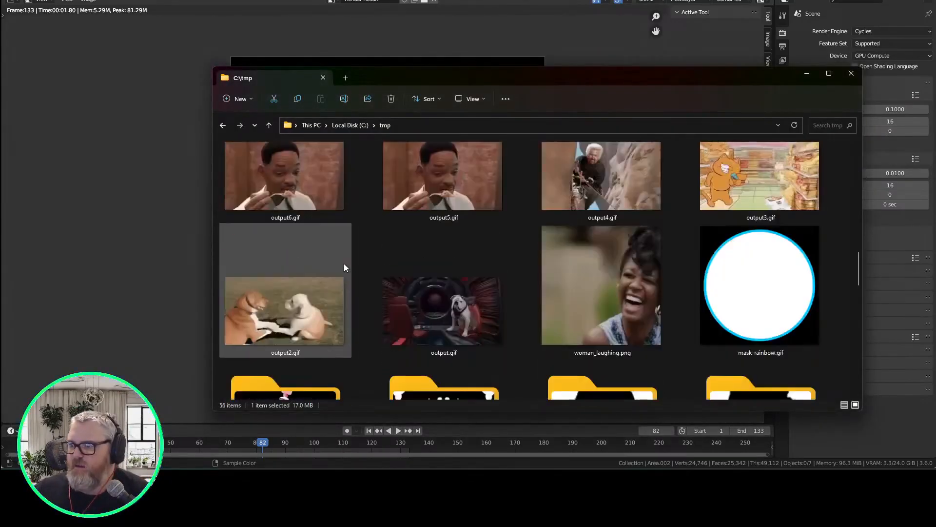
{"action": "double_click", "coordinate": [292, 239]}
- Play the rendered PNG sequence from 0001.png in an external sequence player, and close the player
{"action": "right_click", "coordinate": [246, 165]}
{"action": "mouse_move", "coordinate": [331, 212]}
{"action": "left_click", "coordinate": [436, 229]}
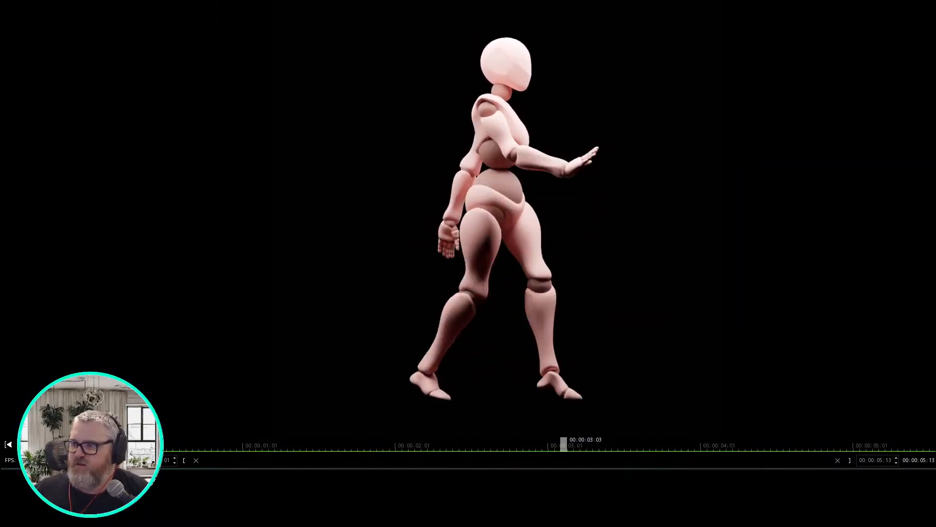
{"action": "key", "text": "alt+F4"}
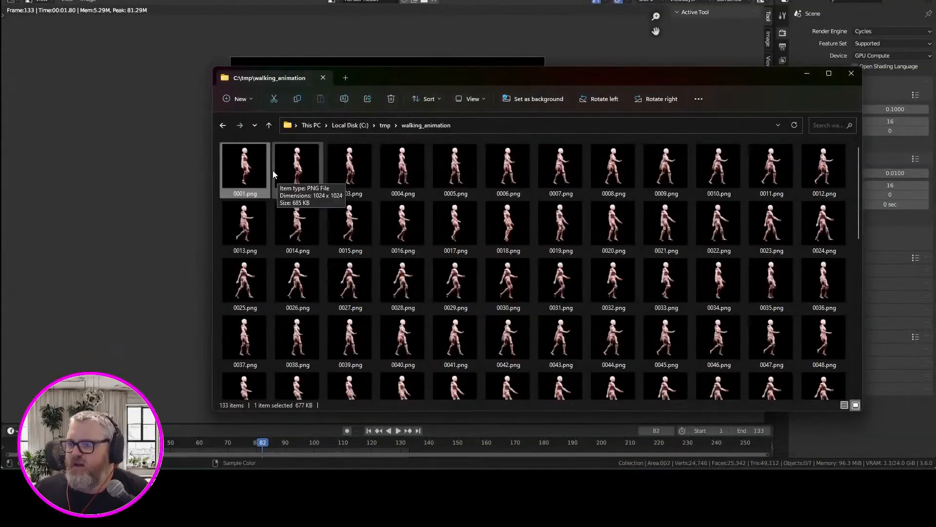
- Copy the path of the walking_animation folder and switch to the ComfyUI workflow in the browser
{"action": "left_click", "coordinate": [493, 125]}
{"action": "key", "text": "ctrl+c"}
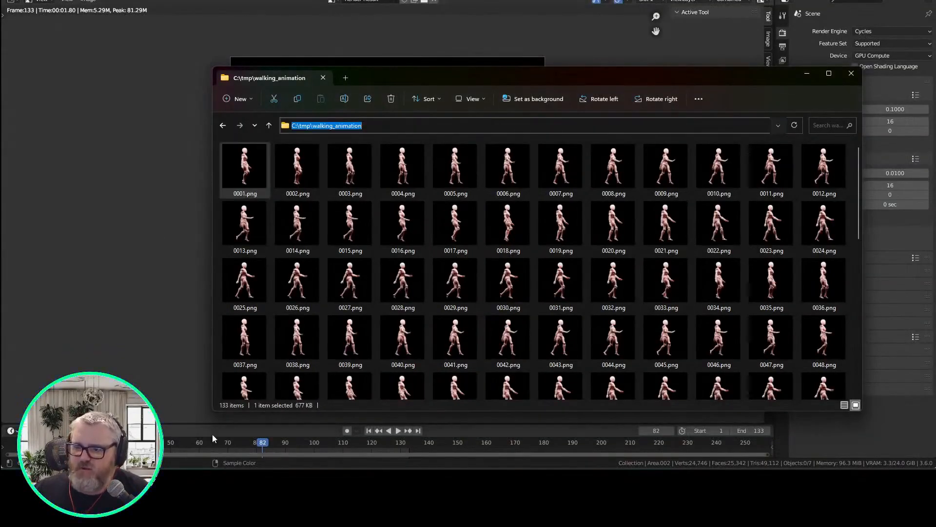
{"action": "left_click", "coordinate": [145, 101]}
{"action": "left_click", "coordinate": [56, 430]}
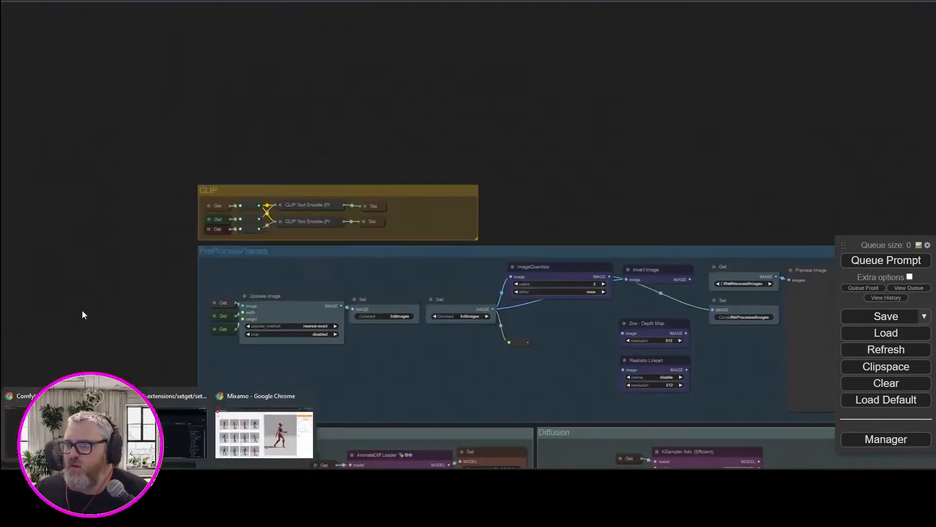
- In the Input Frames group, connect the Load Images node's IMAGE and INT outputs to the two Set nodes
{"action": "scroll", "coordinate": [570, 226], "scroll_direction": "up", "scroll_amount": 4}
{"action": "left_click_drag", "start_coordinate": [571, 227], "coordinate": [849, 2]}
{"action": "left_click_drag", "start_coordinate": [165, 374], "coordinate": [200, 4]}
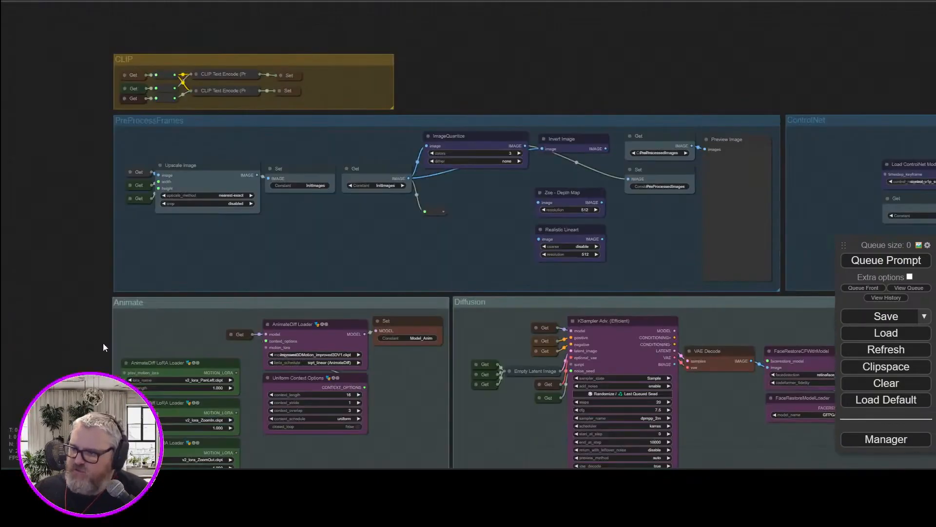
{"action": "left_click_drag", "start_coordinate": [103, 344], "coordinate": [69, 45]}
{"action": "scroll", "coordinate": [80, 350], "scroll_direction": "up", "scroll_amount": 8}
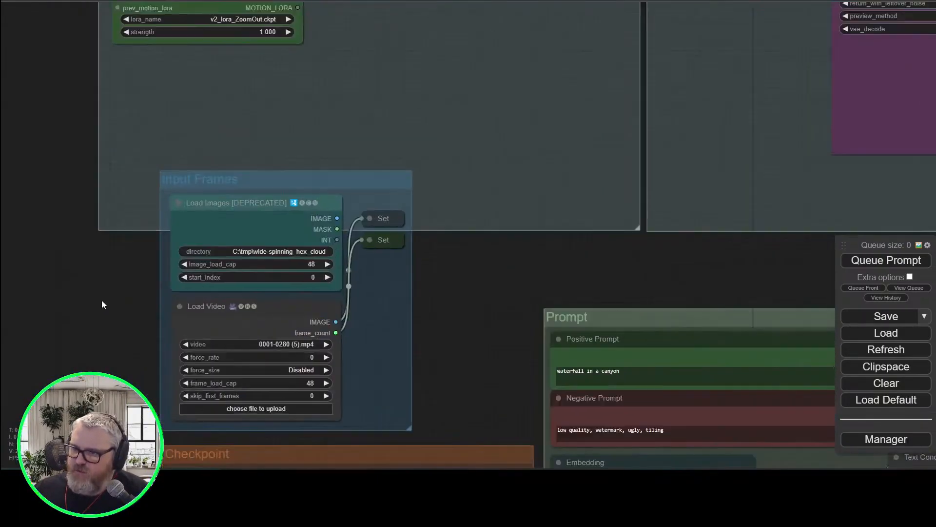
{"action": "left_click", "coordinate": [380, 221]}
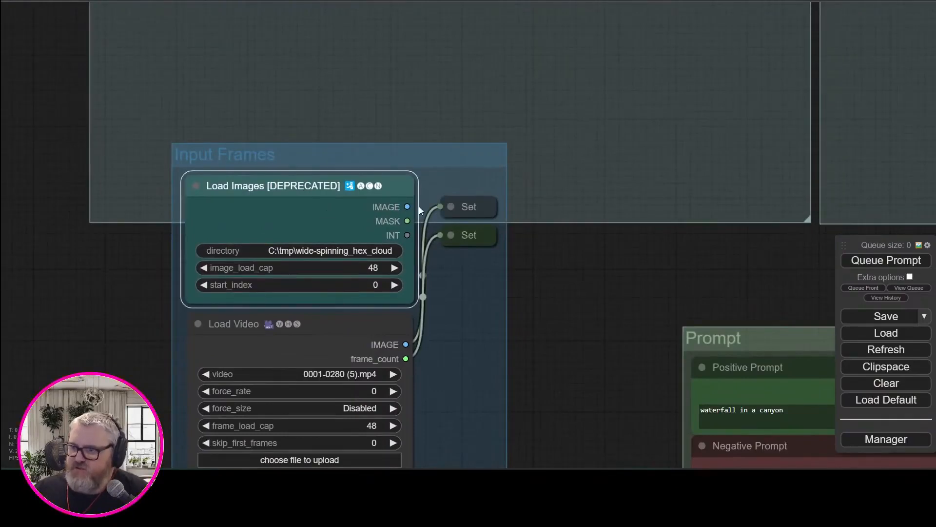
{"action": "left_click_drag", "start_coordinate": [407, 206], "coordinate": [440, 208]}
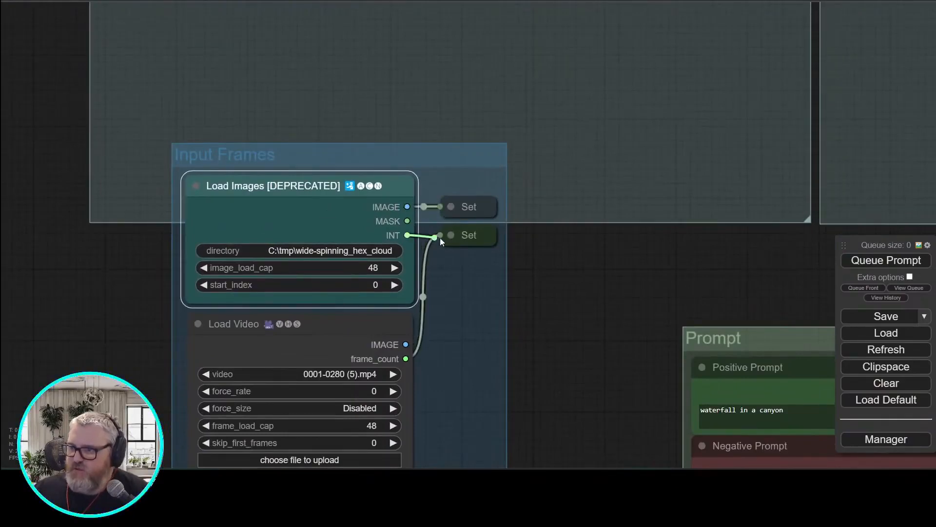
{"action": "left_click_drag", "start_coordinate": [440, 241], "coordinate": [441, 236]}
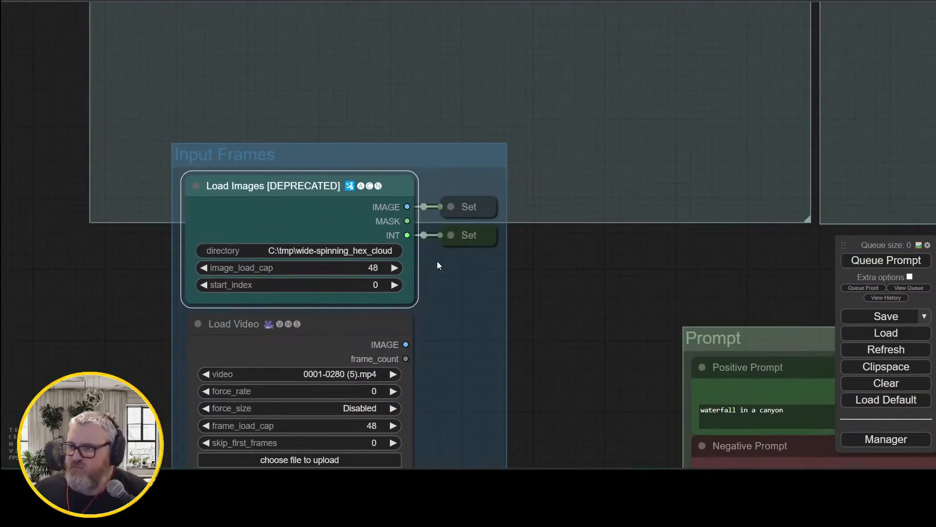
- Set the Load Images node's image_load_cap to 32 and its directory to C:\tmp\walking_animation
{"action": "left_click", "coordinate": [346, 268]}
{"action": "type", "text": "33"}
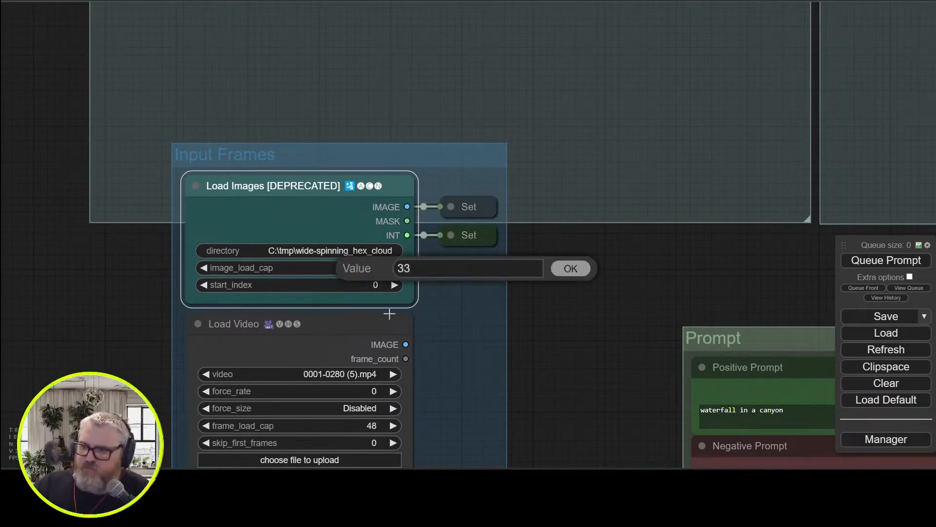
{"action": "key", "text": "BackSpace"}
{"action": "type", "text": "2"}
{"action": "key", "text": "Return"}
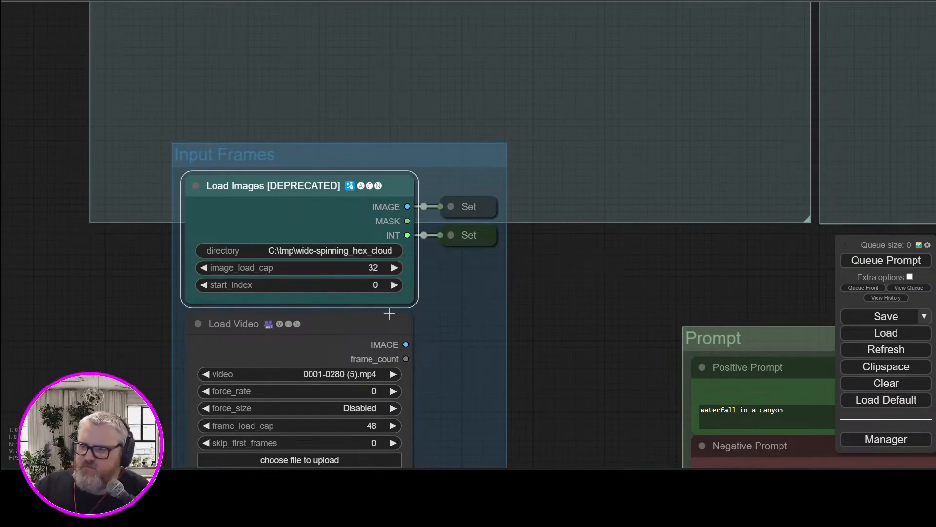
{"action": "left_click", "coordinate": [391, 251]}
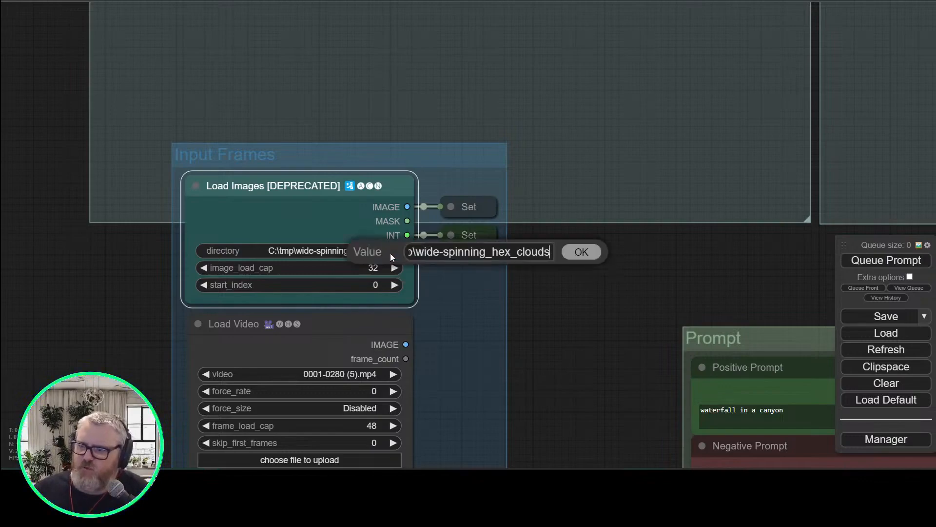
{"action": "key", "text": "ctrl+v"}
{"action": "key", "text": "Return"}
{"action": "scroll", "coordinate": [580, 312], "scroll_direction": "down", "scroll_amount": 5}
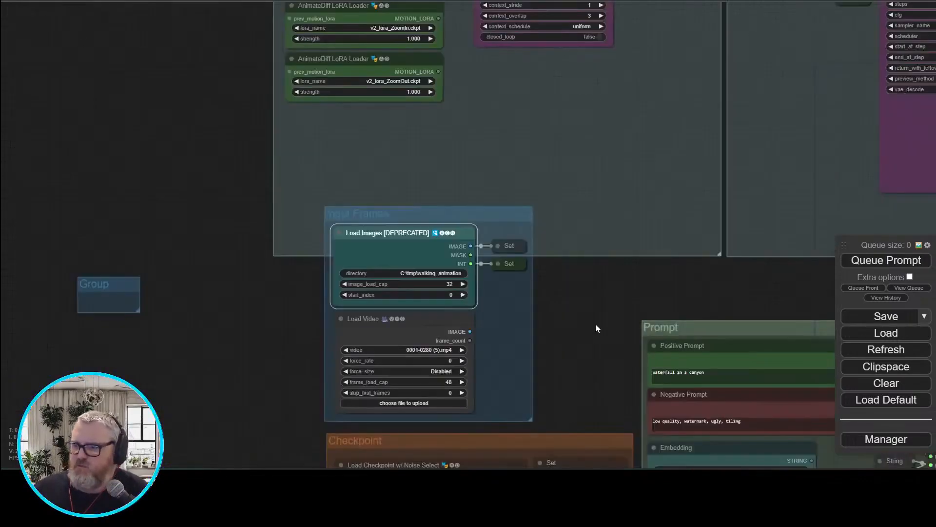
- Connect the Invert Image output to the PreProcessedImages Set node and queue the prompt
{"action": "left_click_drag", "start_coordinate": [595, 324], "coordinate": [451, 481]}
{"action": "left_click_drag", "start_coordinate": [162, 83], "coordinate": [65, 435]}
{"action": "left_click_drag", "start_coordinate": [538, 109], "coordinate": [420, 146]}
{"action": "left_click", "coordinate": [517, 217]}
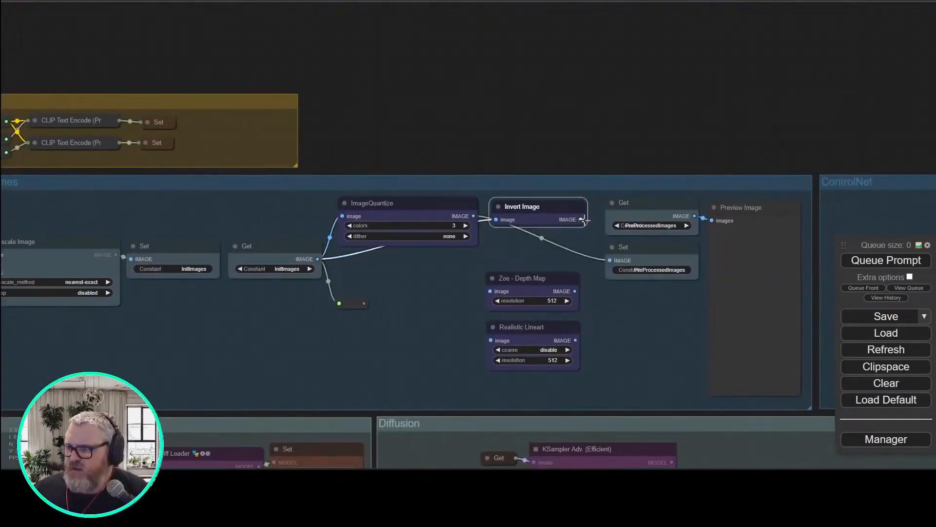
{"action": "key", "text": "ctrl+Return"}
- Inspect the inverted walking frames in the Preview Image node up close
{"action": "left_click_drag", "start_coordinate": [809, 120], "coordinate": [497, 83]}
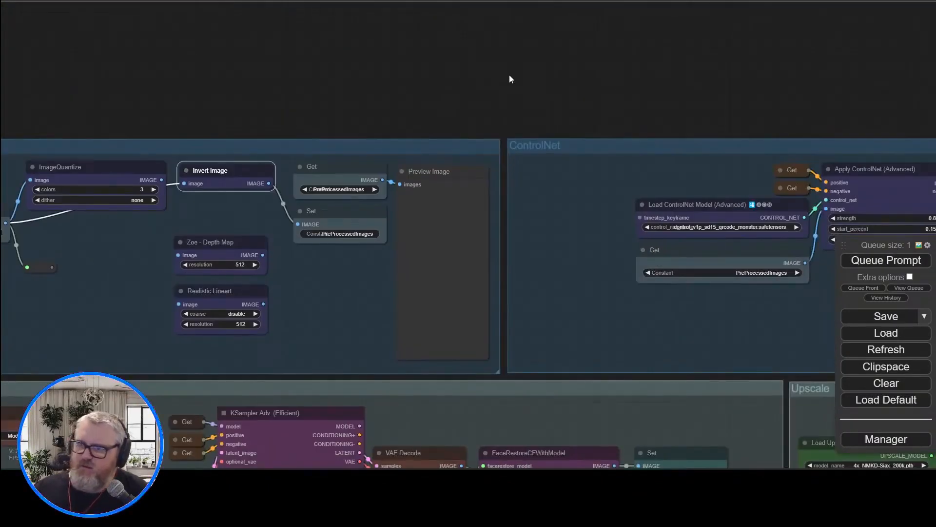
{"action": "scroll", "coordinate": [509, 74], "scroll_direction": "down", "scroll_amount": 9}
{"action": "scroll", "coordinate": [489, 348], "scroll_direction": "up", "scroll_amount": 20}
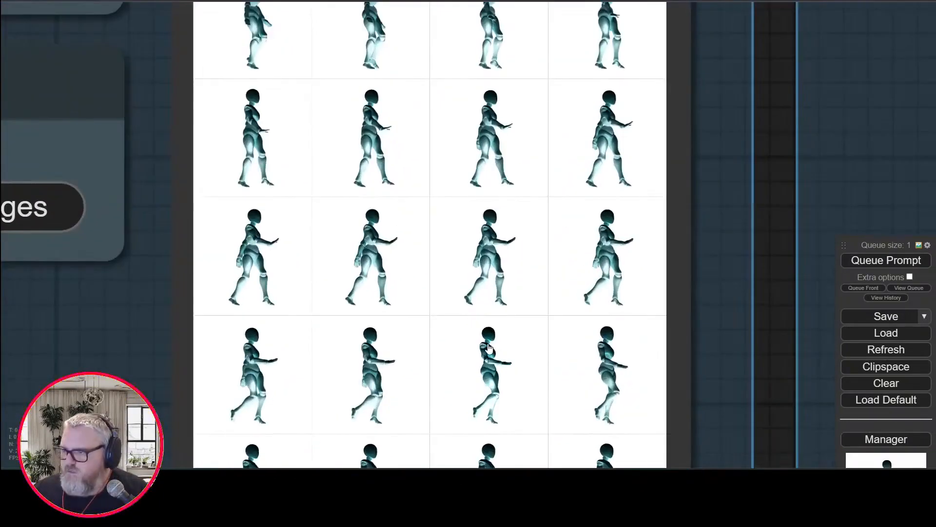
{"action": "scroll", "coordinate": [400, 302], "scroll_direction": "down", "scroll_amount": 15}
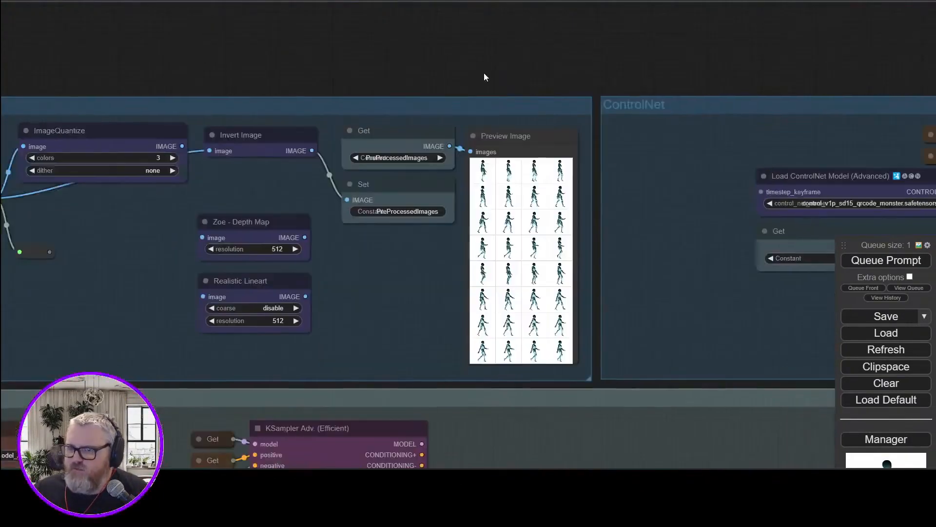
- Set the ImageQuantize node to 2 colors, show the queue list and run the workflow again
{"action": "left_click", "coordinate": [175, 163]}
{"action": "left_click", "coordinate": [909, 288]}
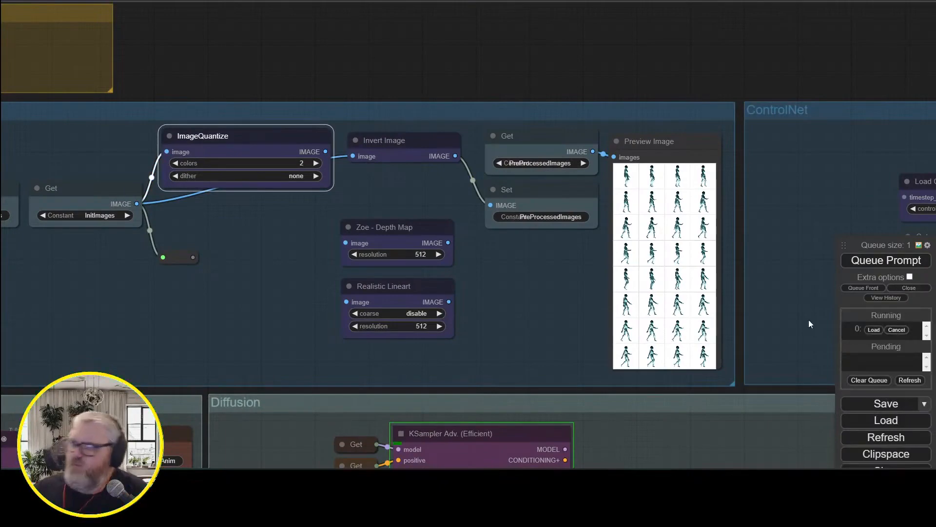
{"action": "left_click_drag", "start_coordinate": [306, 65], "coordinate": [302, 50]}
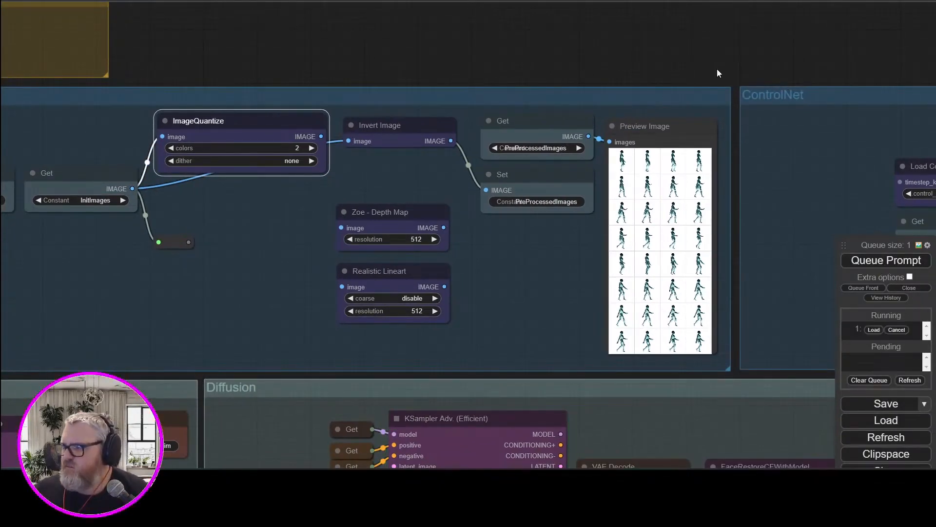
{"action": "scroll", "coordinate": [677, 72], "scroll_direction": "up", "scroll_amount": 3}
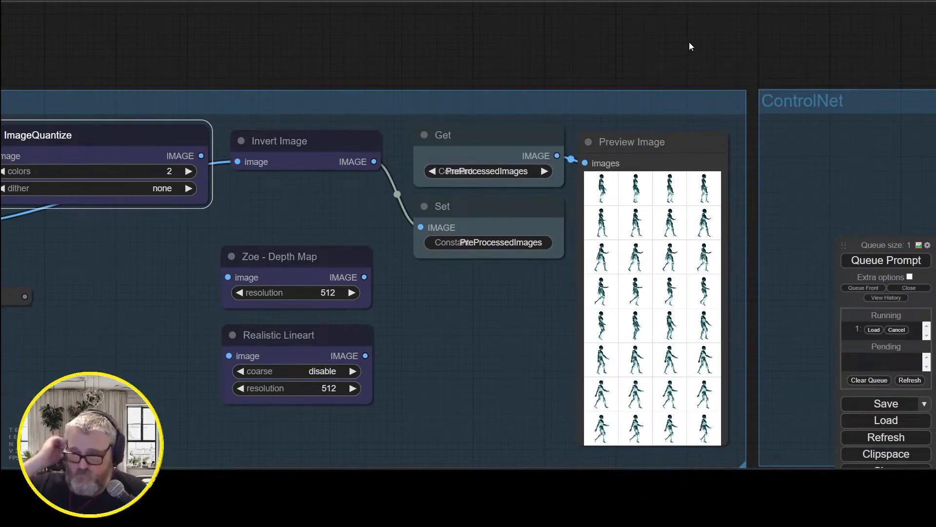
{"action": "scroll", "coordinate": [502, 69], "scroll_direction": "down", "scroll_amount": 5}
{"action": "scroll", "coordinate": [487, 49], "scroll_direction": "up", "scroll_amount": 3}
{"action": "left_click_drag", "start_coordinate": [501, 19], "coordinate": [548, 57]}
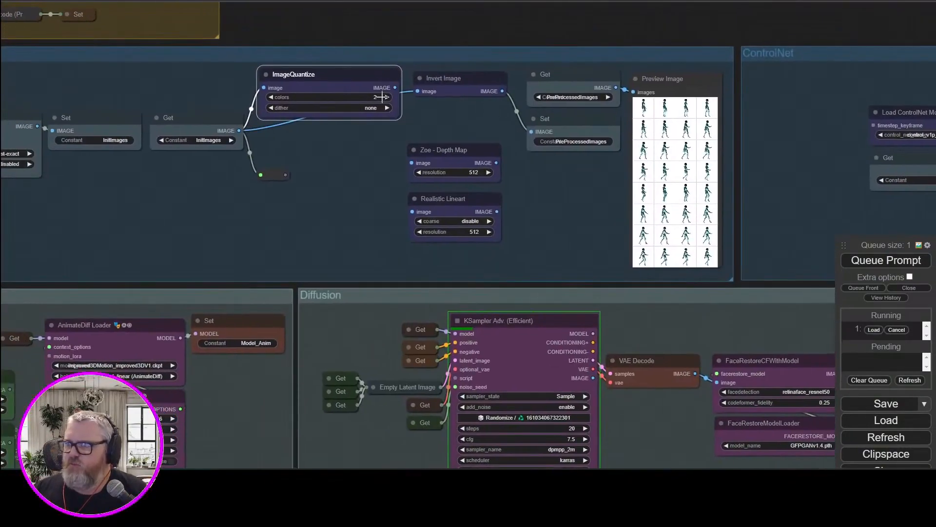
{"action": "left_click_drag", "start_coordinate": [321, 77], "coordinate": [319, 73]}
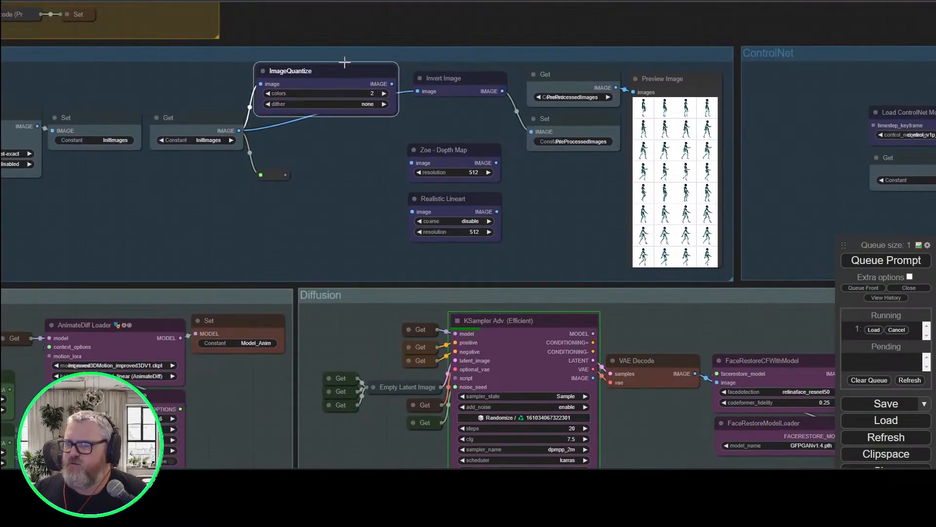
- Raise the Load Images frame cap by one, queue the prompt again and check the previewed frames
{"action": "scroll", "coordinate": [345, 62], "scroll_direction": "down", "scroll_amount": 3}
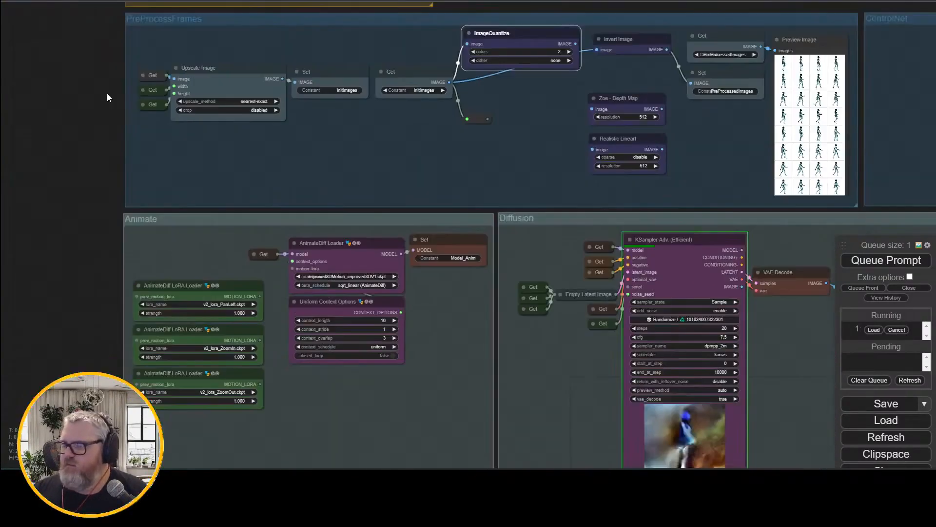
{"action": "left_click_drag", "start_coordinate": [108, 94], "coordinate": [153, 137]}
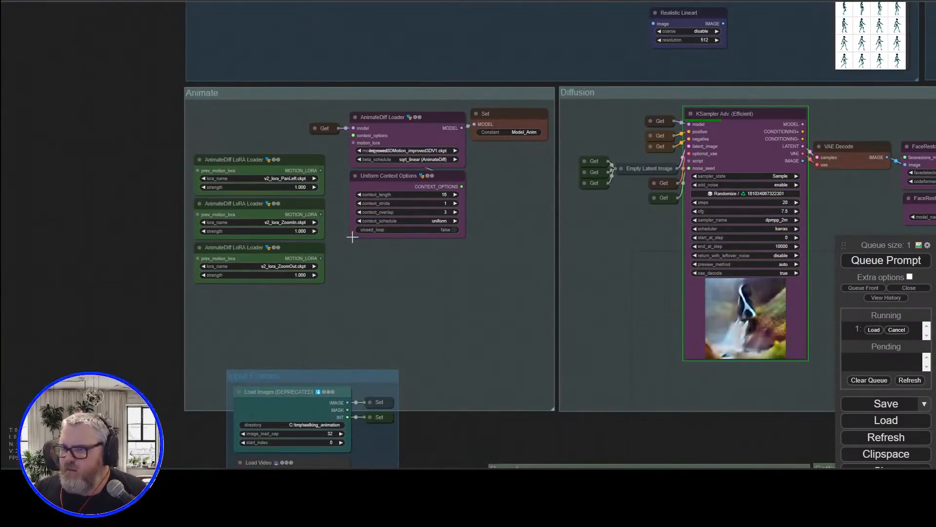
{"action": "left_click_drag", "start_coordinate": [340, 434], "coordinate": [339, 288]}
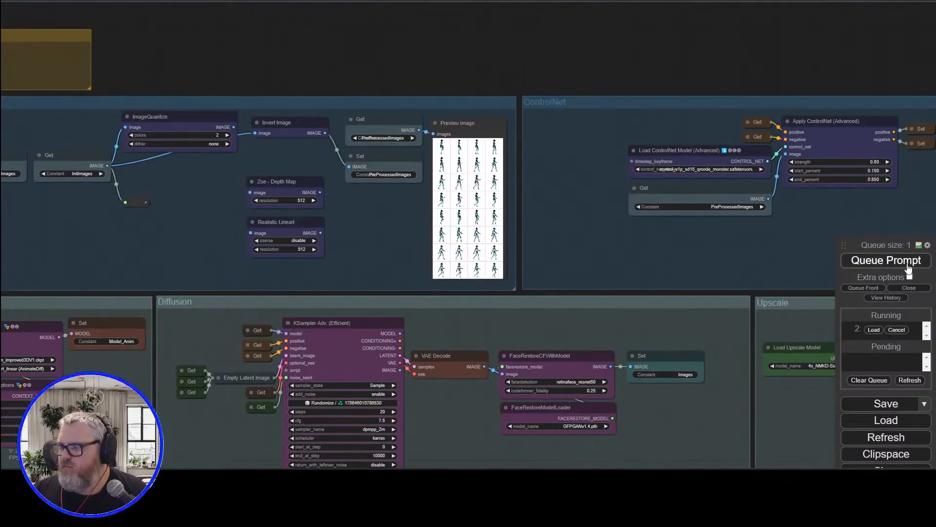
{"action": "scroll", "coordinate": [365, 267], "scroll_direction": "up", "scroll_amount": 15}
{"action": "scroll", "coordinate": [365, 252], "scroll_direction": "down", "scroll_amount": 20}
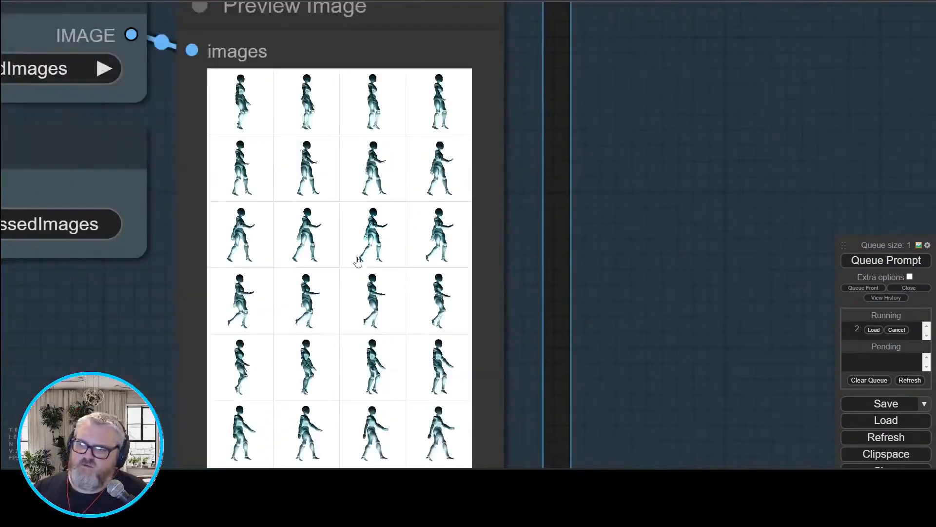
- Search for a threshold node and add Image Threshold above the PreProcessFrames group
{"action": "left_click_drag", "start_coordinate": [334, 65], "coordinate": [723, 68]}
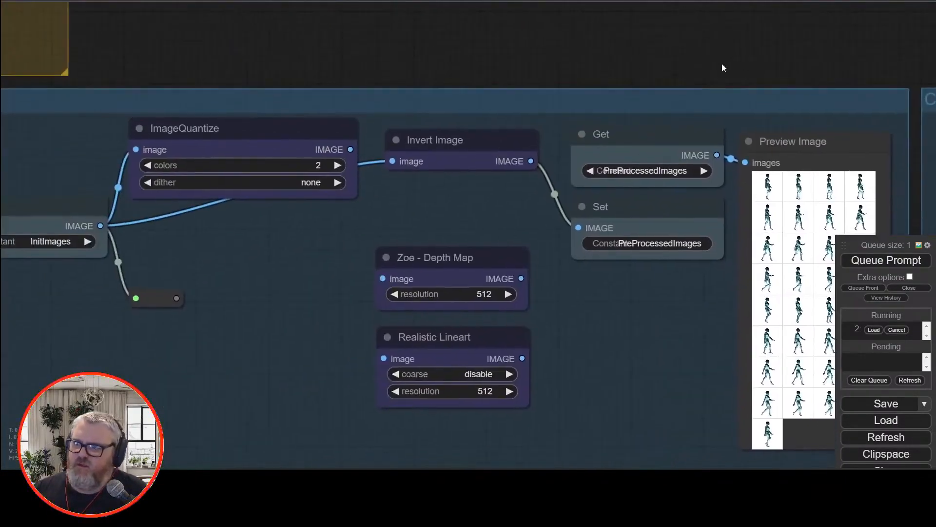
{"action": "double_click", "coordinate": [415, 75]}
{"action": "type", "text": "thres"}
{"action": "left_click", "coordinate": [408, 67]}
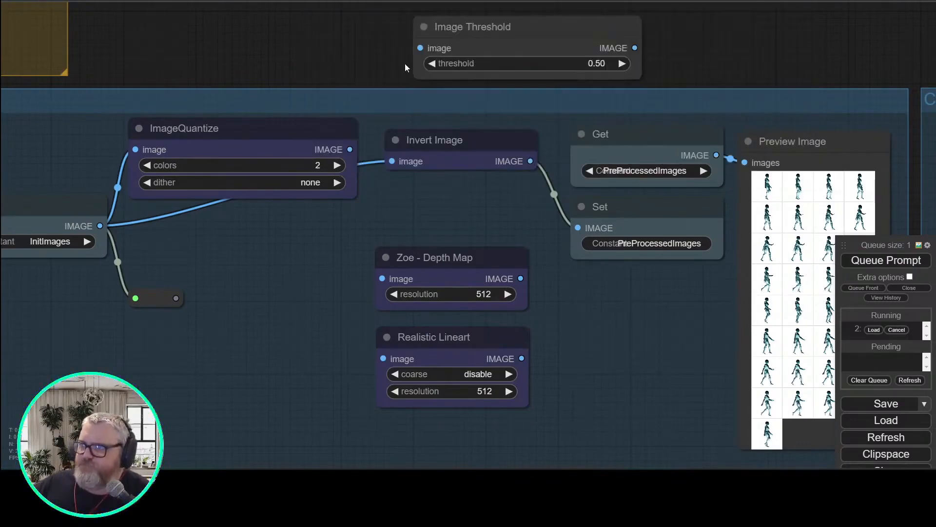
- Move the Image Threshold node aside and delete the ImageQuantize node from the PreProcessFrames group
{"action": "left_click_drag", "start_coordinate": [488, 27], "coordinate": [293, 21]}
{"action": "left_click_drag", "start_coordinate": [544, 54], "coordinate": [726, 120]}
{"action": "left_click", "coordinate": [440, 205]}
{"action": "key", "text": "Delete"}
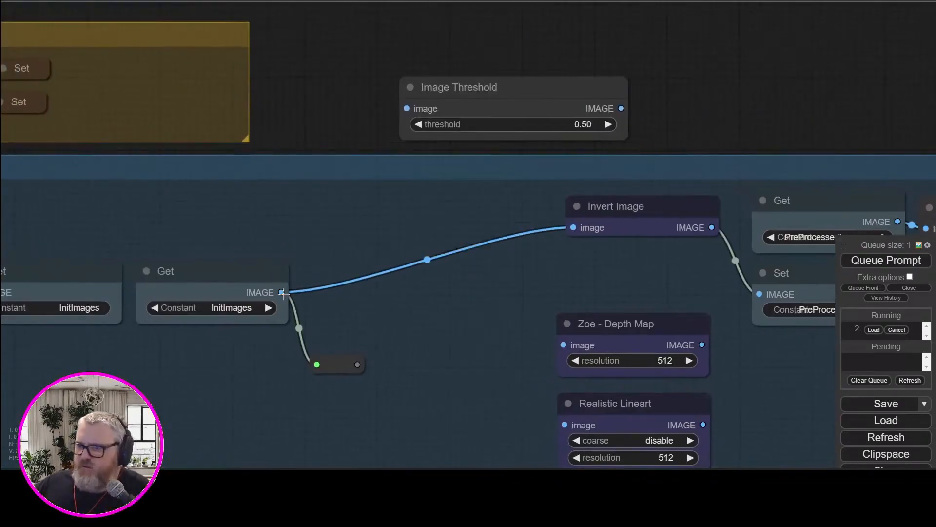
- Wire Image Threshold between the InitImages Get node and Invert Image, and place it in the PreProcessFrames group
{"action": "left_click_drag", "start_coordinate": [379, 155], "coordinate": [408, 108]}
{"action": "left_click_drag", "start_coordinate": [621, 108], "coordinate": [573, 227]}
{"action": "left_click_drag", "start_coordinate": [487, 87], "coordinate": [396, 202]}
{"action": "left_click_drag", "start_coordinate": [633, 293], "coordinate": [415, 211]}
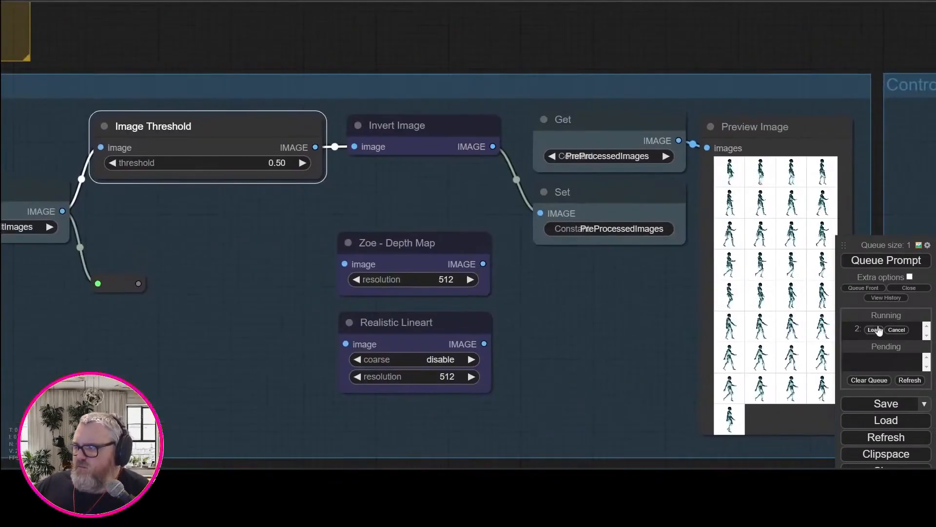
- Try running the workflow with Image Threshold in place, and delete that node from the PreProcessFrames group
{"action": "left_click", "coordinate": [468, 336]}
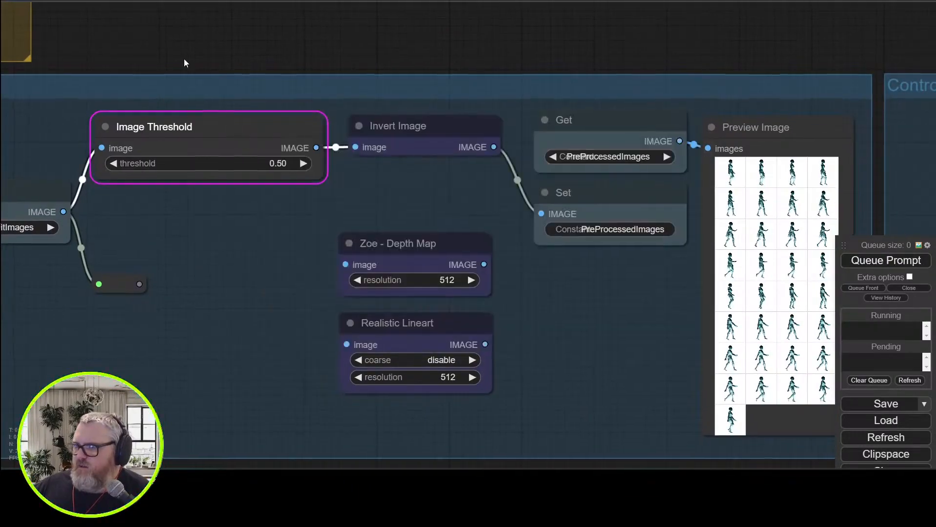
{"action": "left_click_drag", "start_coordinate": [184, 62], "coordinate": [480, 77]}
{"action": "left_click", "coordinate": [414, 298]}
{"action": "left_click_drag", "start_coordinate": [459, 144], "coordinate": [477, 161]}
{"action": "key", "text": "Delete"}
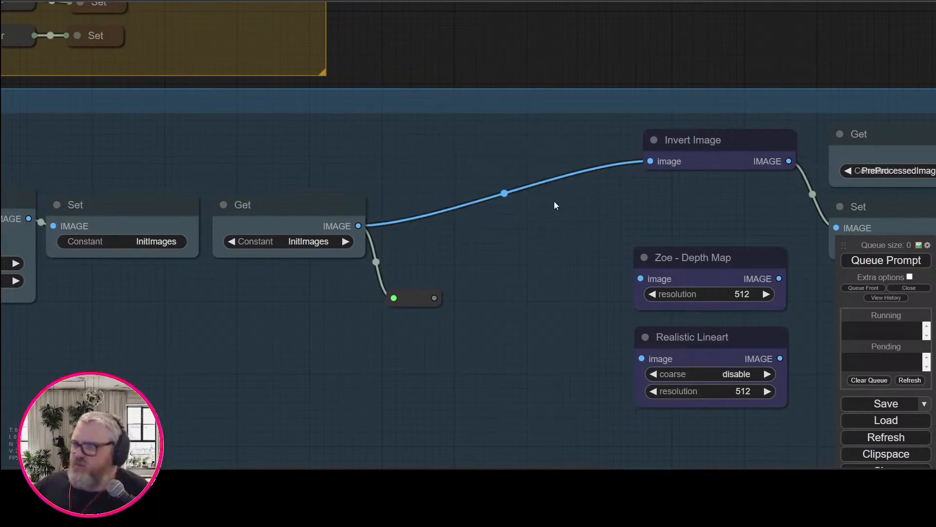
- Add an ImageQuantize node and wire it between the InitImages Get node and Invert Image in the PreProcessFrames group
{"action": "double_click", "coordinate": [439, 160]}
{"action": "type", "text": "qua"}
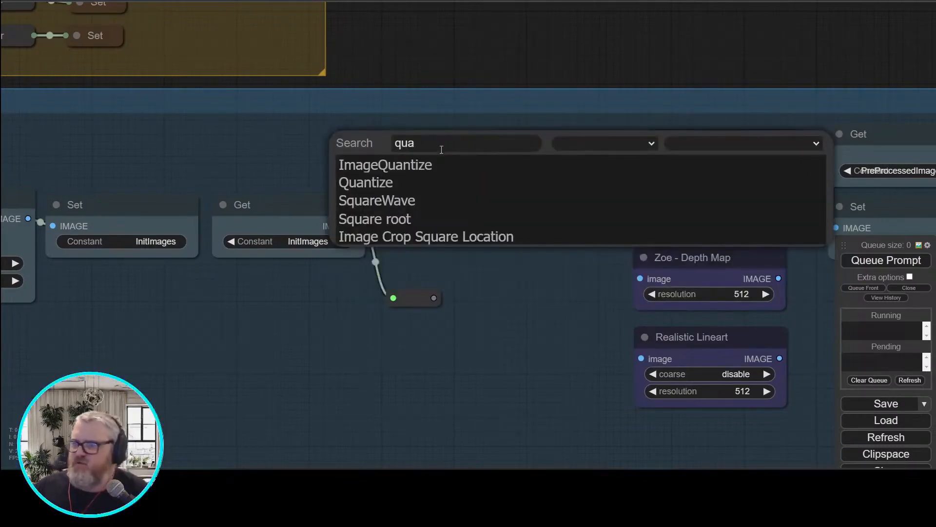
{"action": "key", "text": "Return"}
{"action": "key", "text": "Delete"}
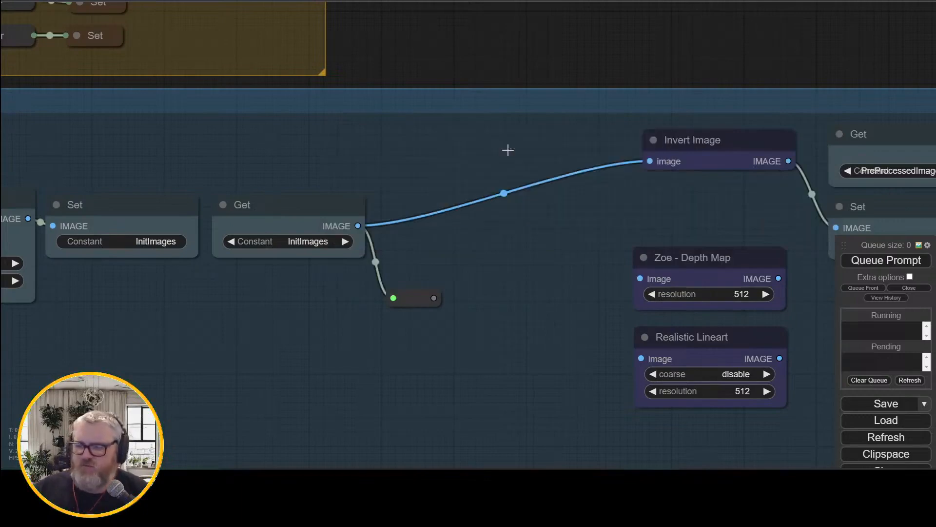
{"action": "key", "text": "ctrl+z"}
{"action": "key", "text": "Delete"}
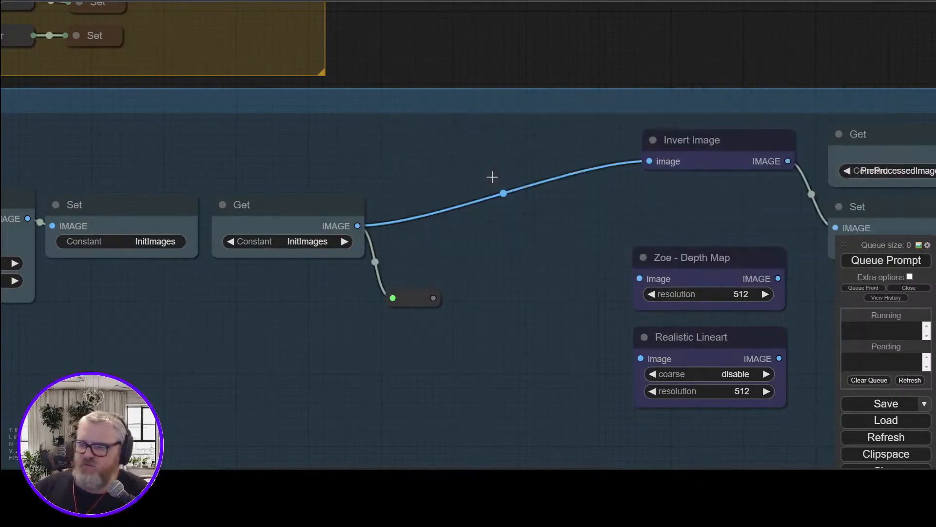
{"action": "double_click", "coordinate": [492, 177]}
{"action": "key", "text": "ctrl+z"}
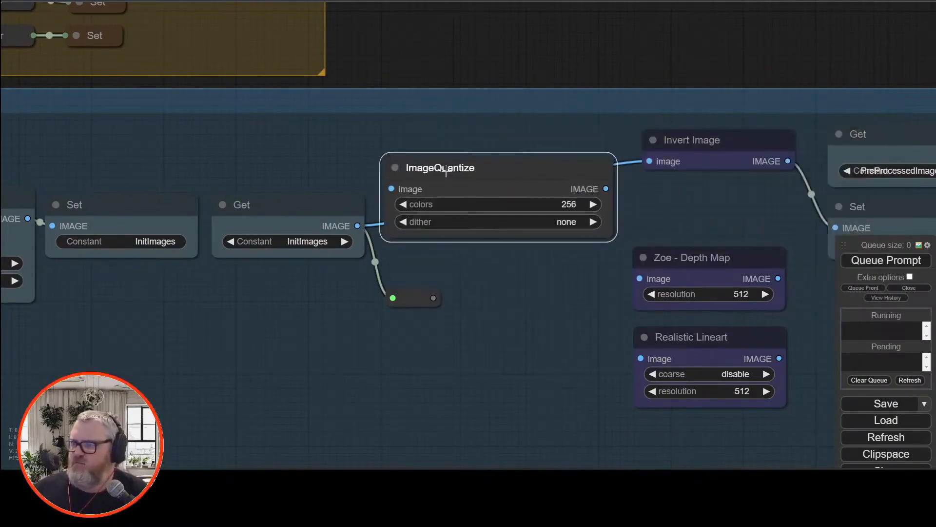
{"action": "left_click_drag", "start_coordinate": [446, 171], "coordinate": [459, 158]}
{"action": "left_click_drag", "start_coordinate": [650, 161], "coordinate": [405, 177]}
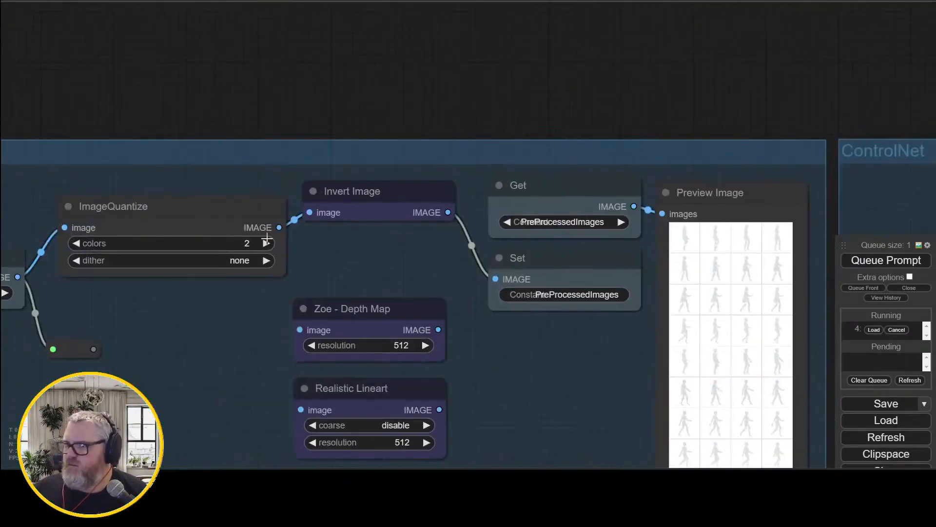
- Set ImageQuantize to 3 colors, run the workflow and check the preprocessed frames in Preview Image
{"action": "left_click", "coordinate": [266, 241]}
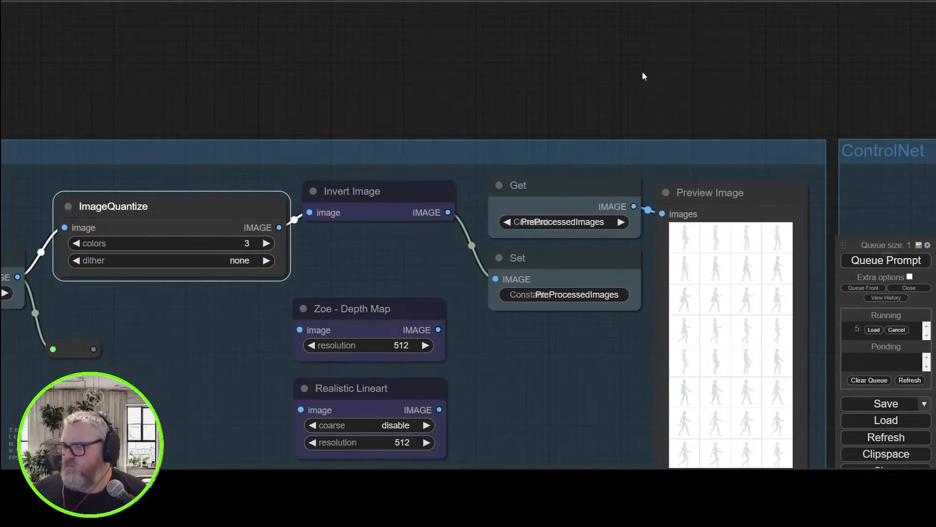
{"action": "left_click_drag", "start_coordinate": [642, 76], "coordinate": [540, 47]}
{"action": "scroll", "coordinate": [536, 147], "scroll_direction": "up", "scroll_amount": 3}
{"action": "left_click_drag", "start_coordinate": [533, 265], "coordinate": [591, 1]}
{"action": "scroll", "coordinate": [252, 57], "scroll_direction": "down", "scroll_amount": 4}
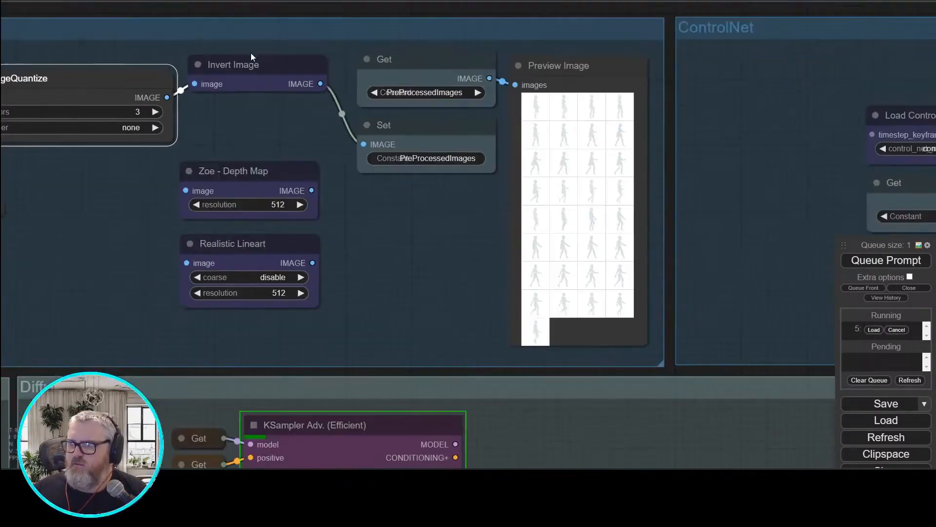
- Search for preprocessor nodes and add Fake Scribble Lines above the PreProcessFrames group
{"action": "scroll", "coordinate": [228, 284], "scroll_direction": "down", "scroll_amount": 5}
{"action": "left_click_drag", "start_coordinate": [303, 95], "coordinate": [507, 89]}
{"action": "right_click", "coordinate": [340, 40]}
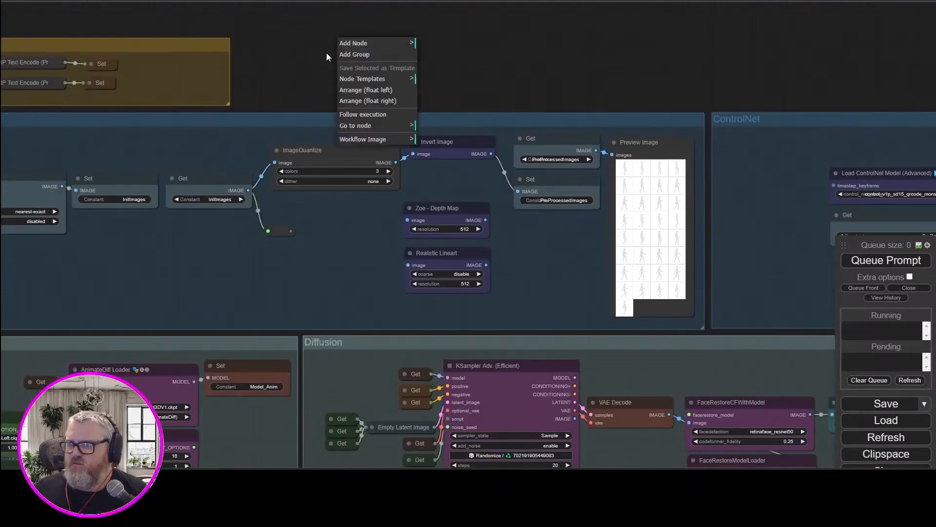
{"action": "right_click", "coordinate": [326, 68]}
{"action": "double_click", "coordinate": [296, 64]}
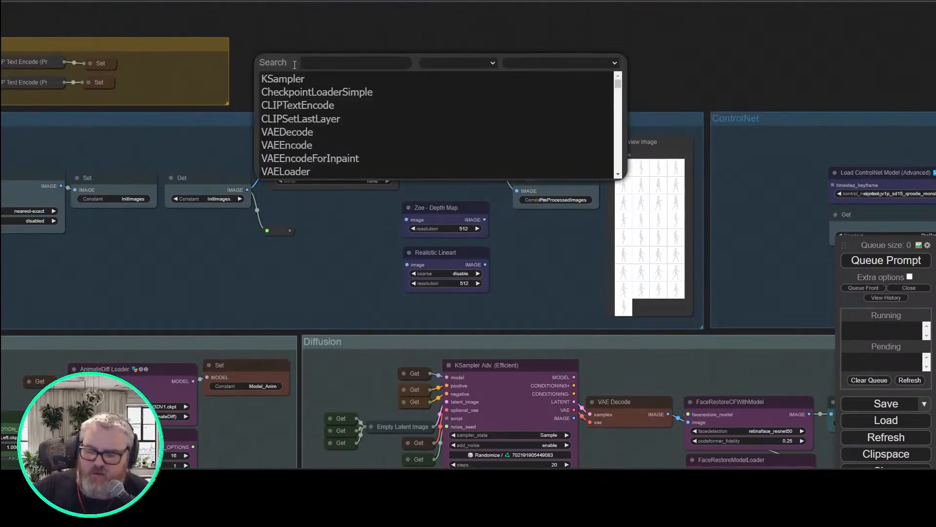
{"action": "type", "text": "prepro"}
{"action": "left_click", "coordinate": [312, 145]}
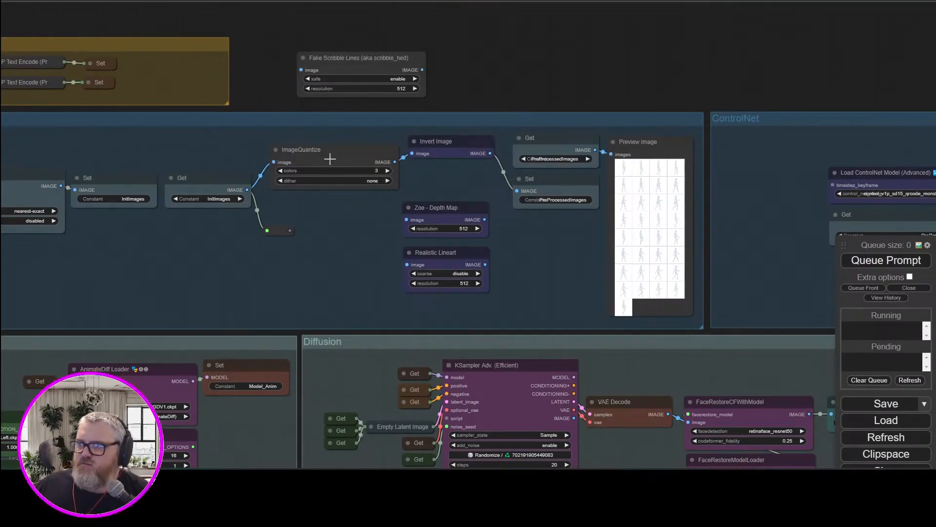
- Replace ImageQuantize with Fake Scribble Lines between InitImages and Invert Image, then run the workflow and inspect the preprocessed frames
{"action": "key", "text": "Delete"}
{"action": "left_click_drag", "start_coordinate": [410, 154], "coordinate": [399, 159]}
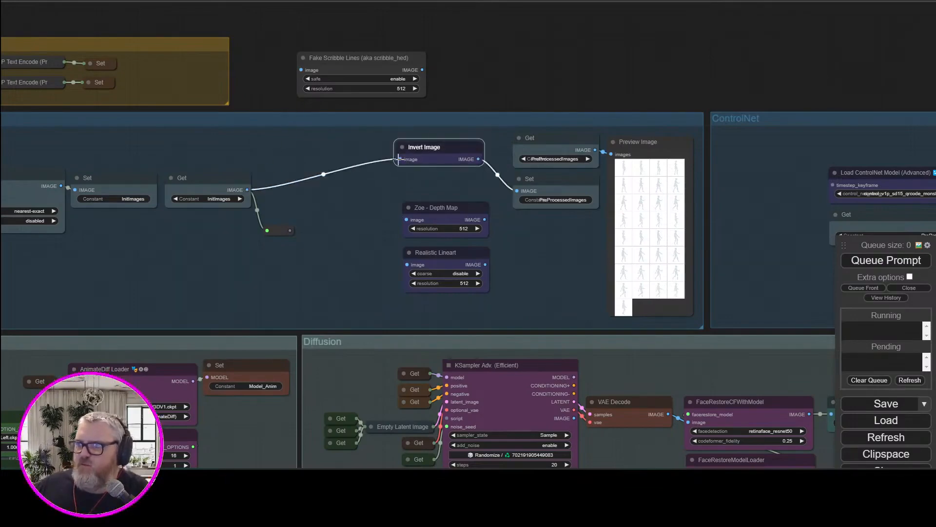
{"action": "key", "text": "ctrl+Return"}
{"action": "scroll", "coordinate": [729, 117], "scroll_direction": "up", "scroll_amount": 10}
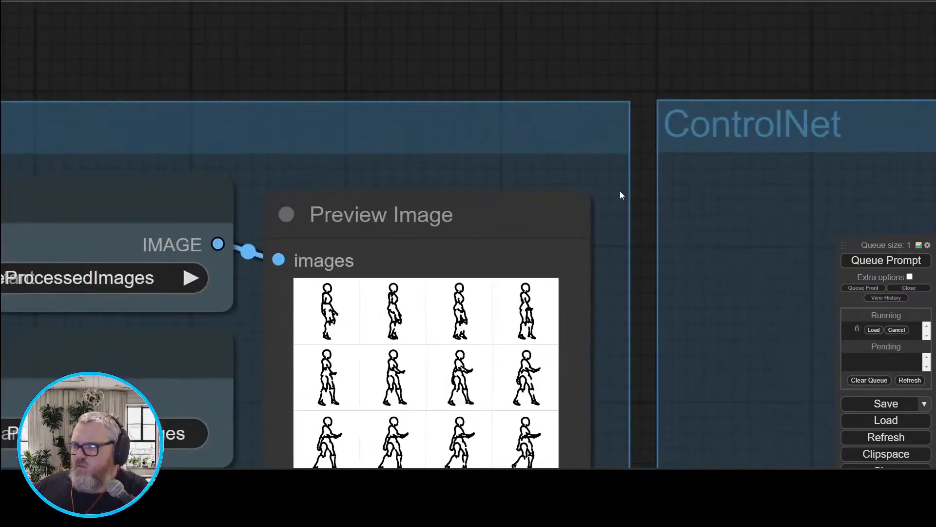
{"action": "left_click_drag", "start_coordinate": [621, 372], "coordinate": [663, 178]}
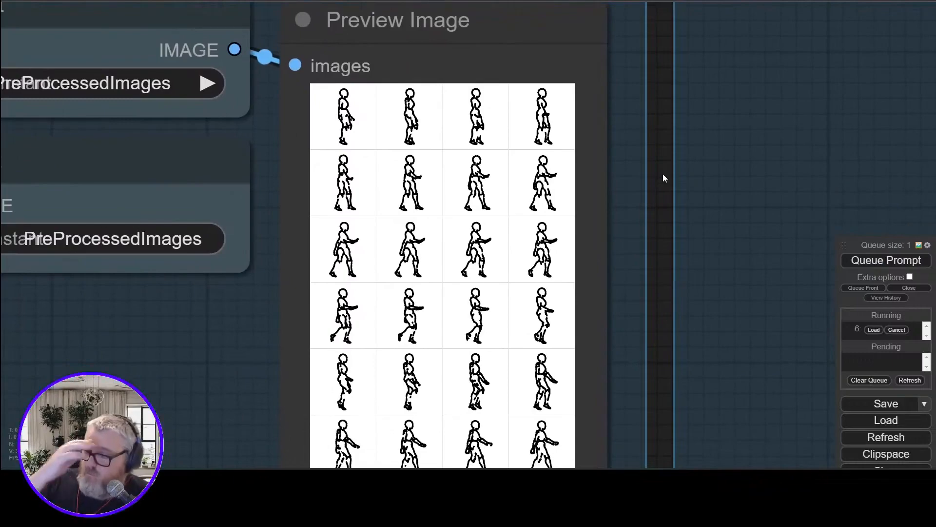
{"action": "scroll", "coordinate": [663, 176], "scroll_direction": "up", "scroll_amount": 2}
- Search for preprocessor nodes again and add an AIO Aux Preprocessor beside Fake Scribble Lines
{"action": "scroll", "coordinate": [508, 27], "scroll_direction": "down", "scroll_amount": 5}
{"action": "left_click_drag", "start_coordinate": [508, 28], "coordinate": [885, 100]}
{"action": "double_click", "coordinate": [409, 16]}
{"action": "type", "text": "prepro"}
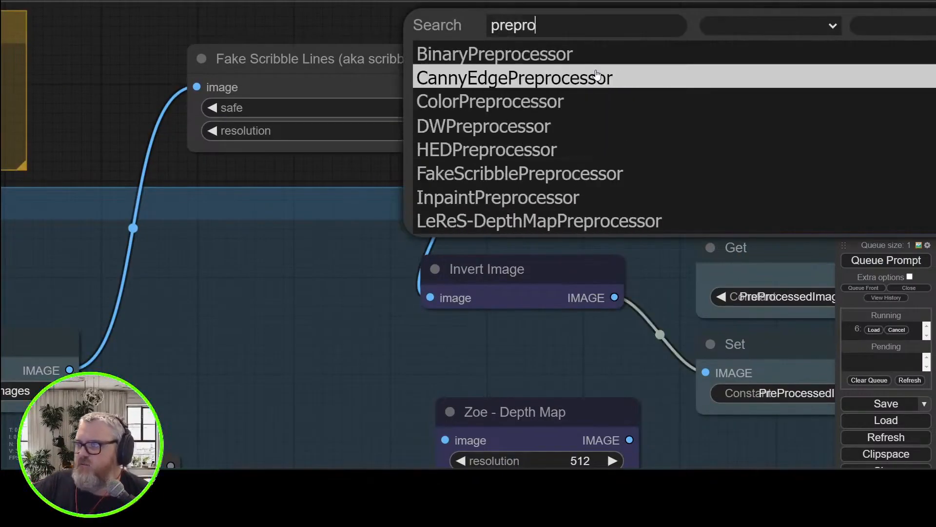
{"action": "scroll", "coordinate": [542, 153], "scroll_direction": "down", "scroll_amount": 5}
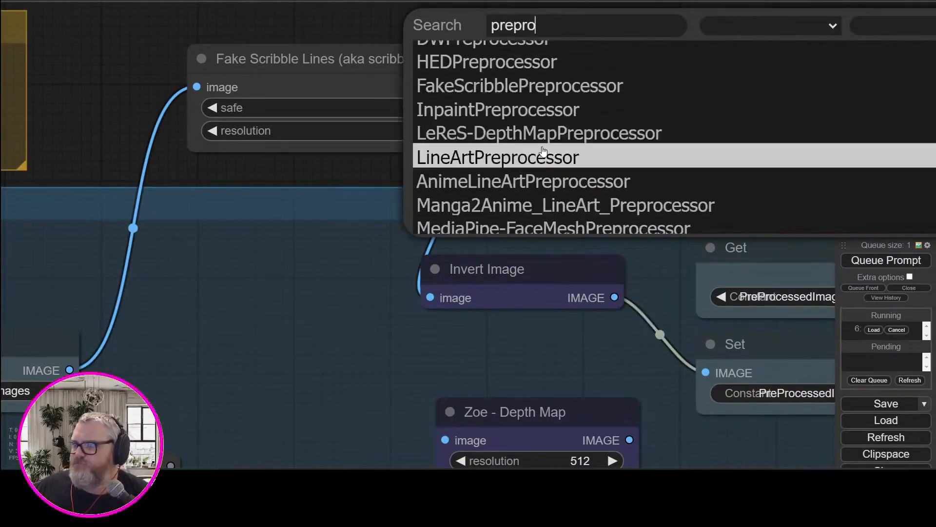
{"action": "left_click", "coordinate": [525, 201]}
- Set the AIO Aux Preprocessor to SemSegPreprocessor and wire it between the InitImages Get node and Invert Image
{"action": "left_click", "coordinate": [590, 101]}
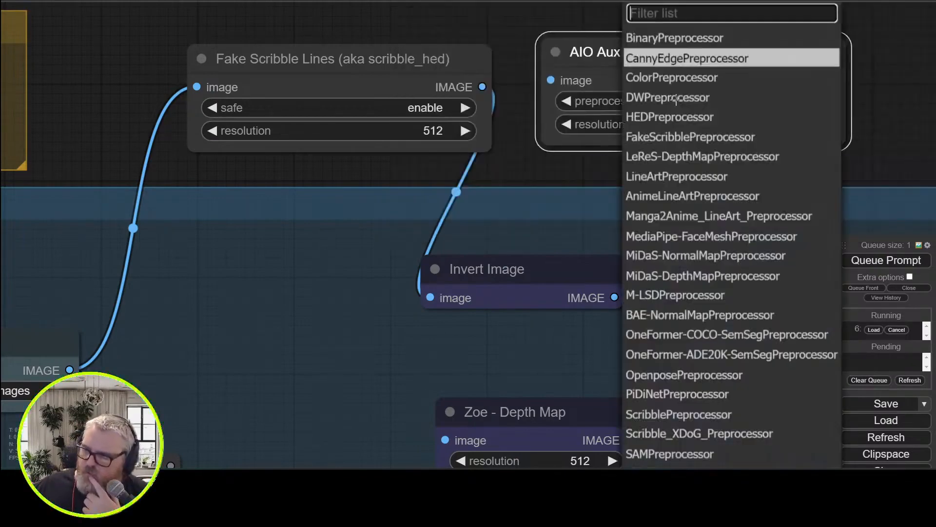
{"action": "scroll", "coordinate": [693, 325], "scroll_direction": "down", "scroll_amount": 4}
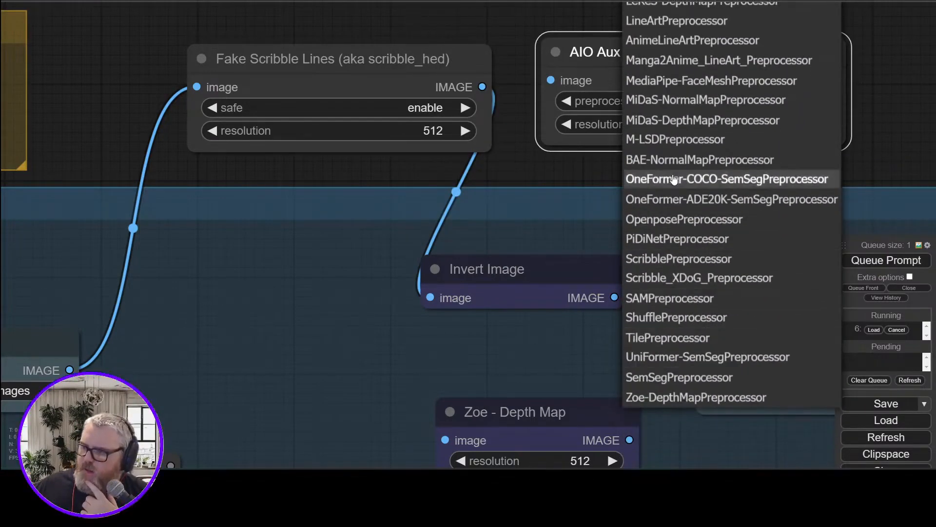
{"action": "scroll", "coordinate": [682, 126], "scroll_direction": "up", "scroll_amount": 3}
{"action": "scroll", "coordinate": [655, 128], "scroll_direction": "up", "scroll_amount": 2}
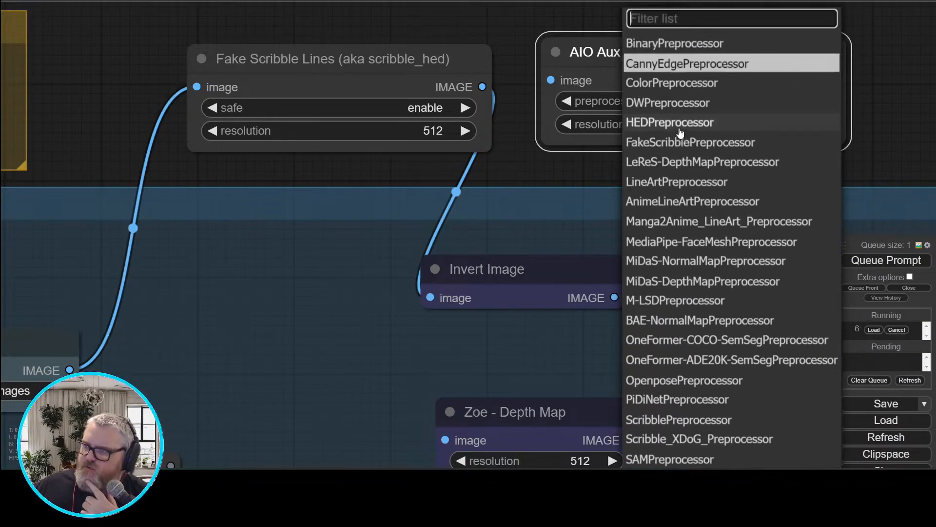
{"action": "scroll", "coordinate": [691, 268], "scroll_direction": "down", "scroll_amount": 3}
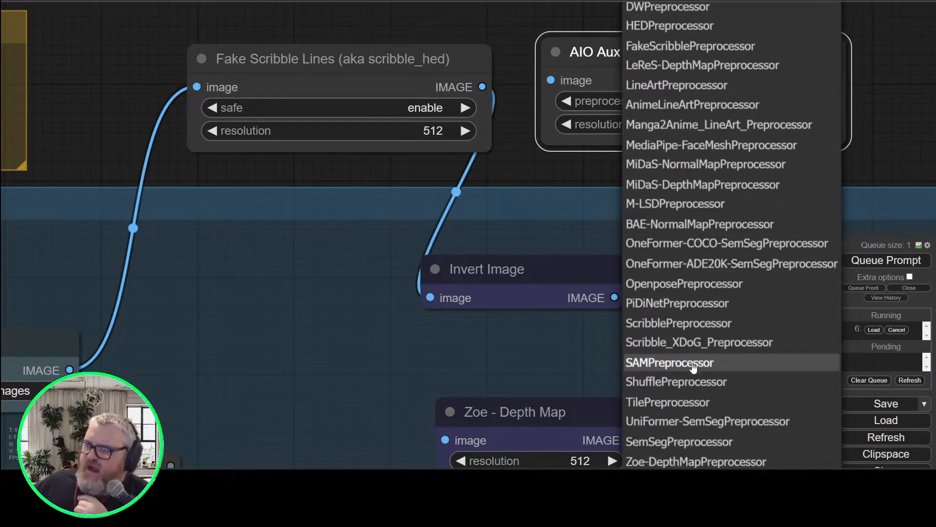
{"action": "scroll", "coordinate": [639, 371], "scroll_direction": "down", "scroll_amount": 1}
{"action": "left_click", "coordinate": [688, 411]}
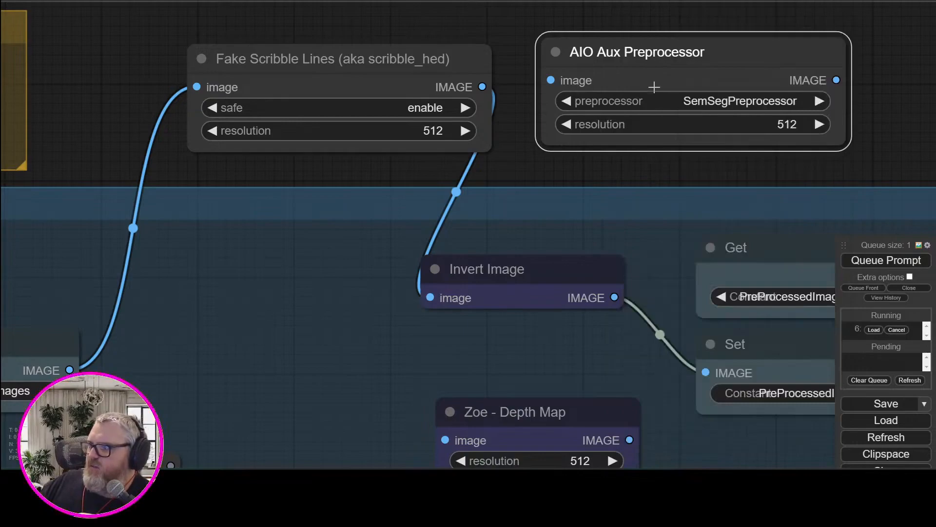
{"action": "left_click_drag", "start_coordinate": [836, 79], "coordinate": [430, 298]}
- Examine the KSampler's preview of the running generation and compare it with the preprocessed frames
{"action": "scroll", "coordinate": [587, 98], "scroll_direction": "down", "scroll_amount": 5}
{"action": "scroll", "coordinate": [587, 98], "scroll_direction": "up", "scroll_amount": 4}
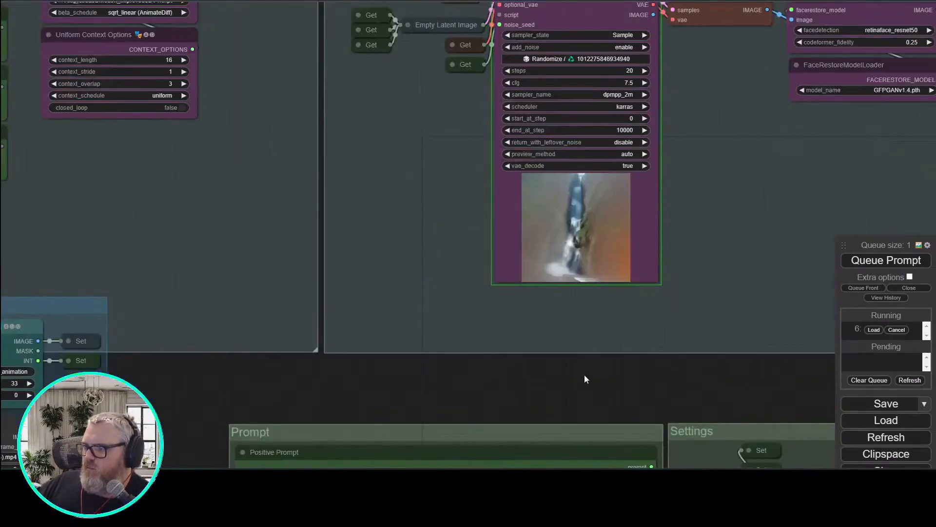
{"action": "scroll", "coordinate": [583, 378], "scroll_direction": "up", "scroll_amount": 3}
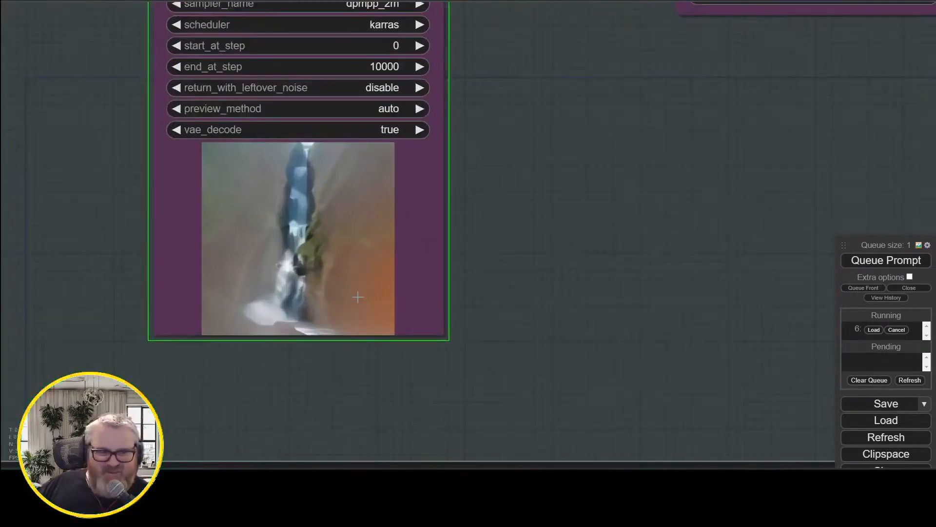
{"action": "scroll", "coordinate": [441, 282], "scroll_direction": "down", "scroll_amount": 5}
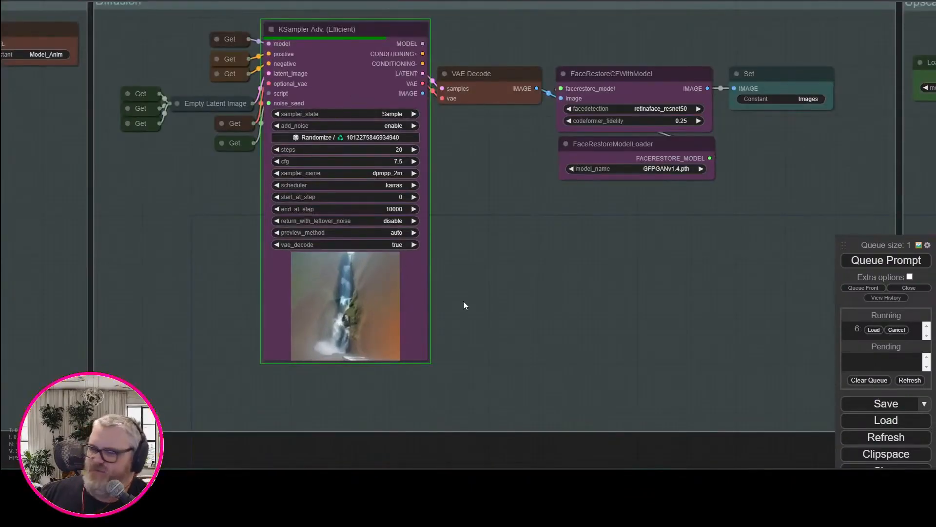
{"action": "scroll", "coordinate": [234, 305], "scroll_direction": "down", "scroll_amount": 2}
{"action": "scroll", "coordinate": [234, 305], "scroll_direction": "down", "scroll_amount": 3}
{"action": "scroll", "coordinate": [415, 49], "scroll_direction": "up", "scroll_amount": 12}
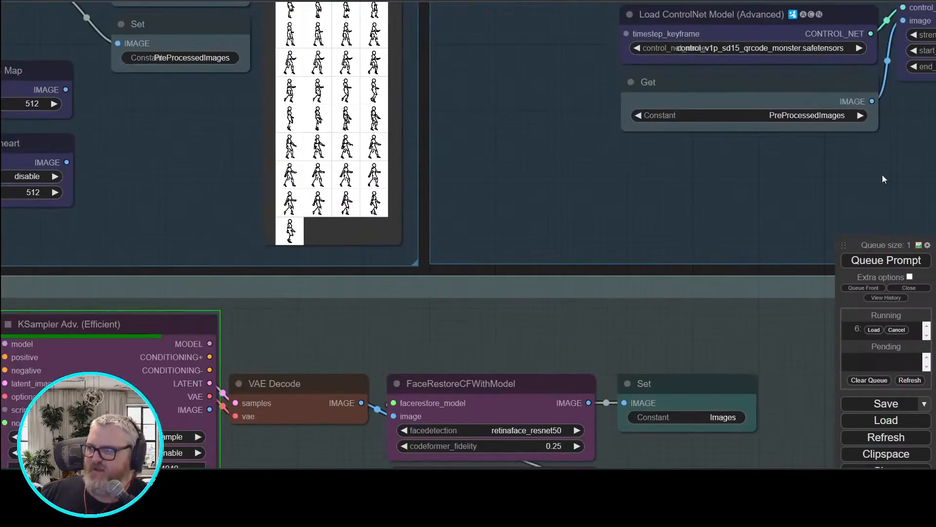
{"action": "scroll", "coordinate": [407, 138], "scroll_direction": "up", "scroll_amount": 3}
{"action": "scroll", "coordinate": [497, 373], "scroll_direction": "down", "scroll_amount": 8}
{"action": "scroll", "coordinate": [405, 429], "scroll_direction": "up", "scroll_amount": 4}
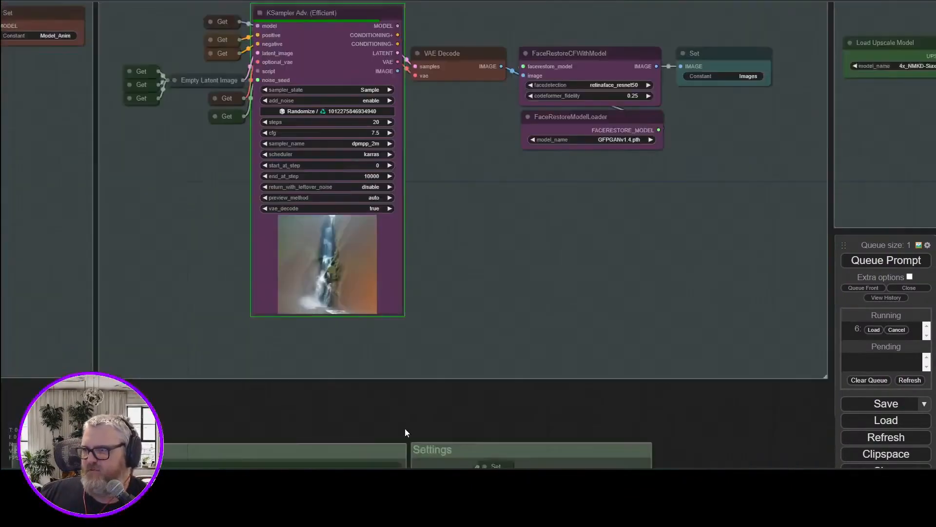
{"action": "scroll", "coordinate": [346, 115], "scroll_direction": "up", "scroll_amount": 2}
{"action": "scroll", "coordinate": [345, 115], "scroll_direction": "down", "scroll_amount": 5}
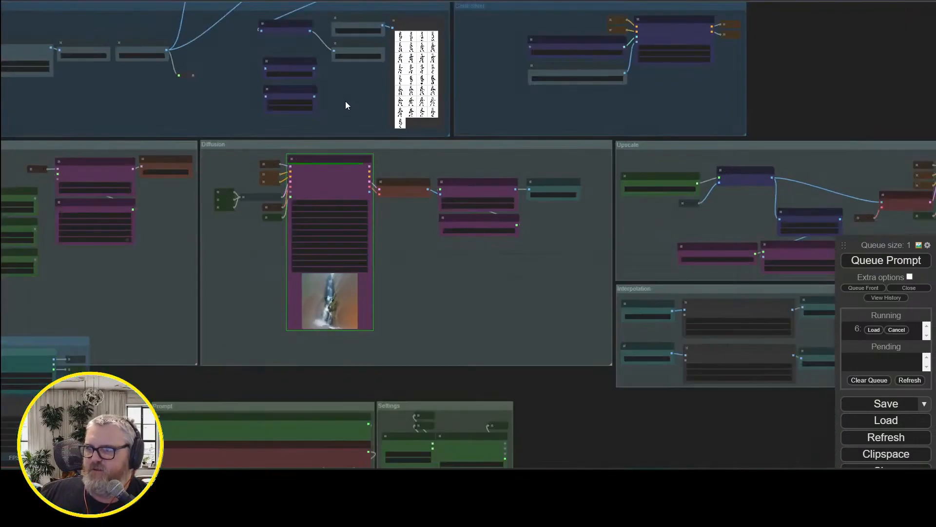
- Review the ControlNet settings and the input, preprocessed and result animations in the Billboard group
{"action": "left_click_drag", "start_coordinate": [788, 87], "coordinate": [673, 234]}
{"action": "scroll", "coordinate": [551, 185], "scroll_direction": "up", "scroll_amount": 11}
{"action": "scroll", "coordinate": [628, 212], "scroll_direction": "down", "scroll_amount": 5}
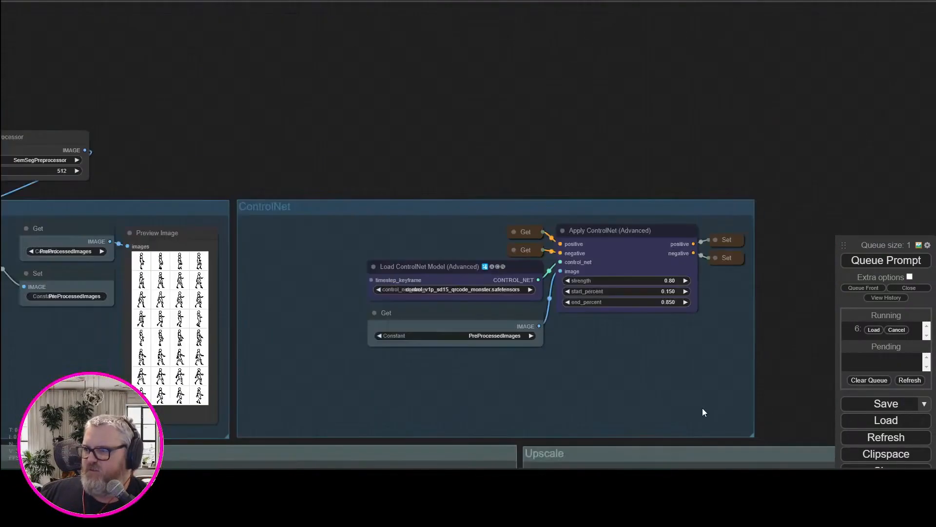
{"action": "scroll", "coordinate": [702, 408], "scroll_direction": "down", "scroll_amount": 3}
{"action": "left_click_drag", "start_coordinate": [479, 225], "coordinate": [467, 62]}
{"action": "scroll", "coordinate": [461, 414], "scroll_direction": "up", "scroll_amount": 2}
{"action": "scroll", "coordinate": [462, 418], "scroll_direction": "up", "scroll_amount": 3}
{"action": "left_click_drag", "start_coordinate": [462, 418], "coordinate": [439, 54]}
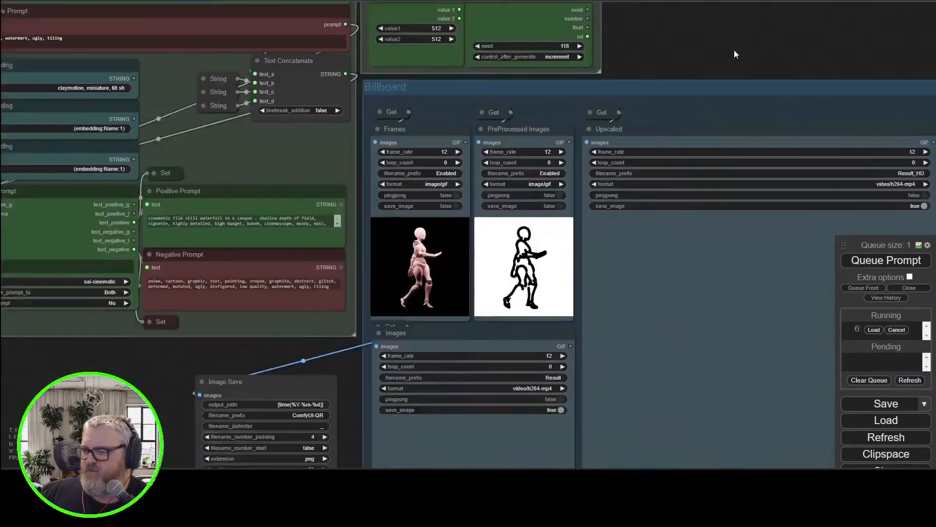
{"action": "left_click_drag", "start_coordinate": [514, 351], "coordinate": [280, 244]}
{"action": "scroll", "coordinate": [280, 244], "scroll_direction": "up", "scroll_amount": 4}
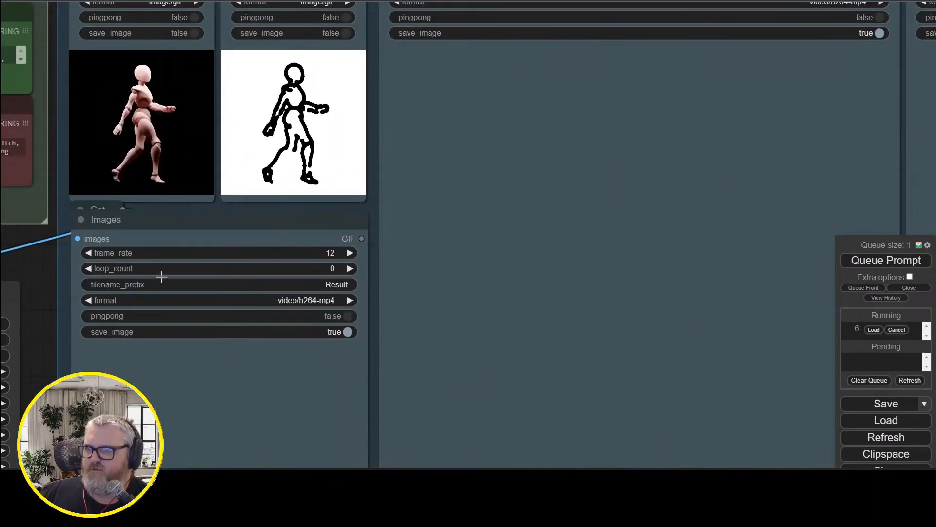
{"action": "scroll", "coordinate": [55, 349], "scroll_direction": "down", "scroll_amount": 3}
{"action": "left_click_drag", "start_coordinate": [55, 350], "coordinate": [109, 169]}
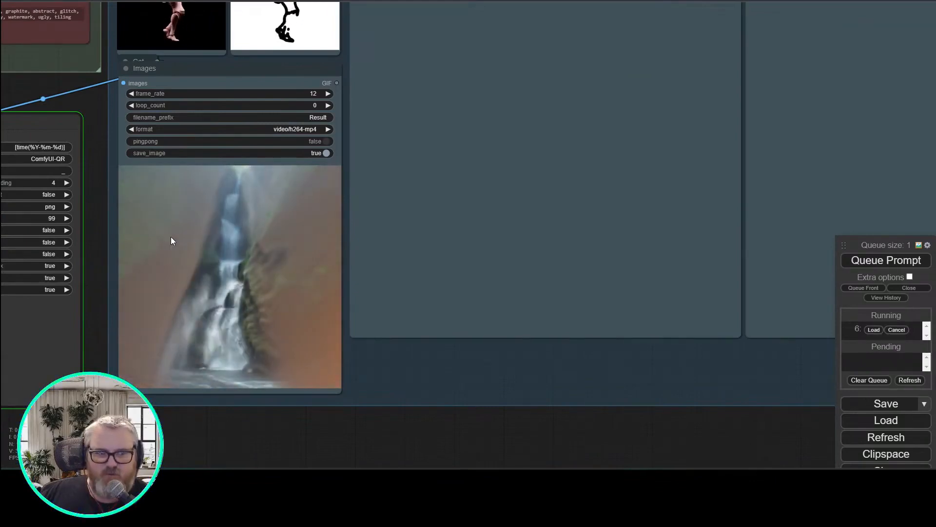
- Go back to the preprocessing nodes and move Fake Scribble Lines further away from the AIO Aux Preprocessor
{"action": "left_click_drag", "start_coordinate": [54, 85], "coordinate": [371, 463]}
{"action": "left_click_drag", "start_coordinate": [756, 43], "coordinate": [769, 371]}
{"action": "left_click_drag", "start_coordinate": [551, 210], "coordinate": [506, 386]}
{"action": "scroll", "coordinate": [466, 185], "scroll_direction": "down", "scroll_amount": 8}
{"action": "scroll", "coordinate": [493, 168], "scroll_direction": "up", "scroll_amount": 2}
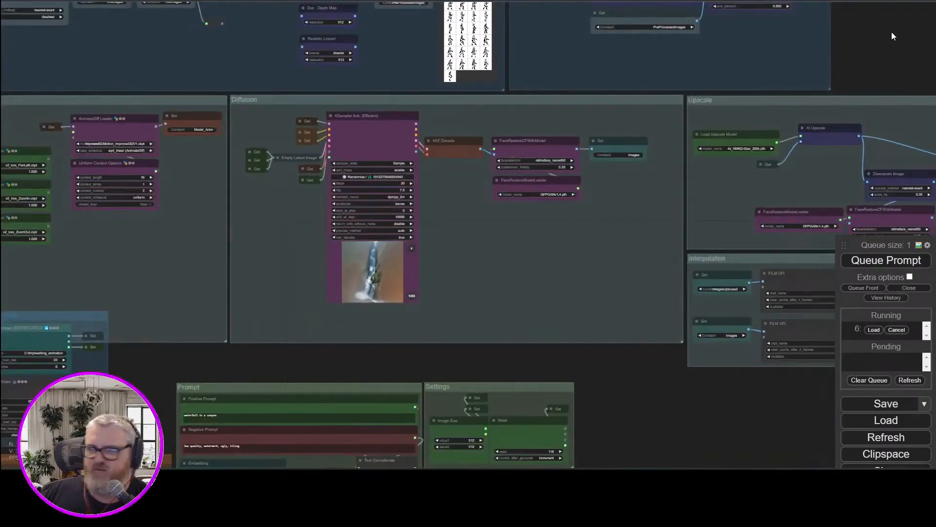
{"action": "left_click_drag", "start_coordinate": [891, 34], "coordinate": [880, 278]}
{"action": "scroll", "coordinate": [478, 171], "scroll_direction": "up", "scroll_amount": 4}
{"action": "left_click_drag", "start_coordinate": [479, 171], "coordinate": [639, 105]}
{"action": "scroll", "coordinate": [640, 105], "scroll_direction": "up", "scroll_amount": 1}
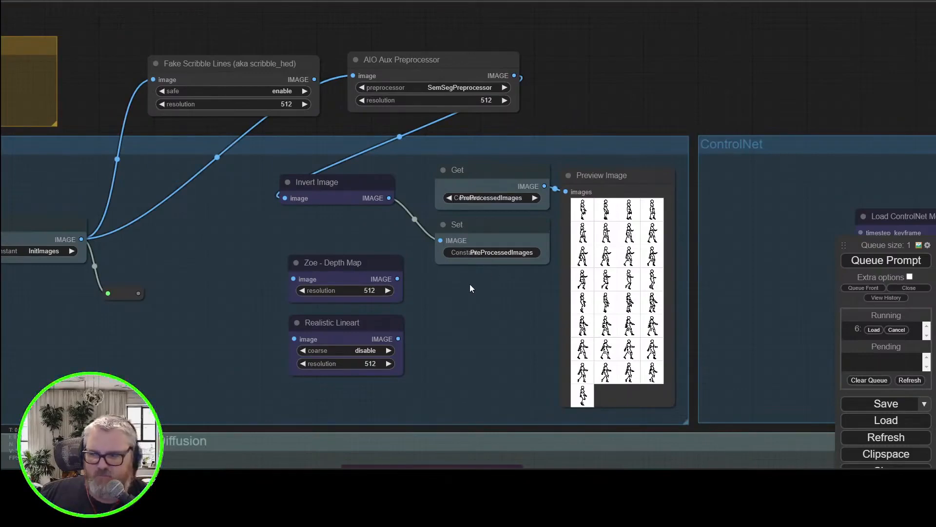
{"action": "left_click_drag", "start_coordinate": [235, 77], "coordinate": [184, 68]}
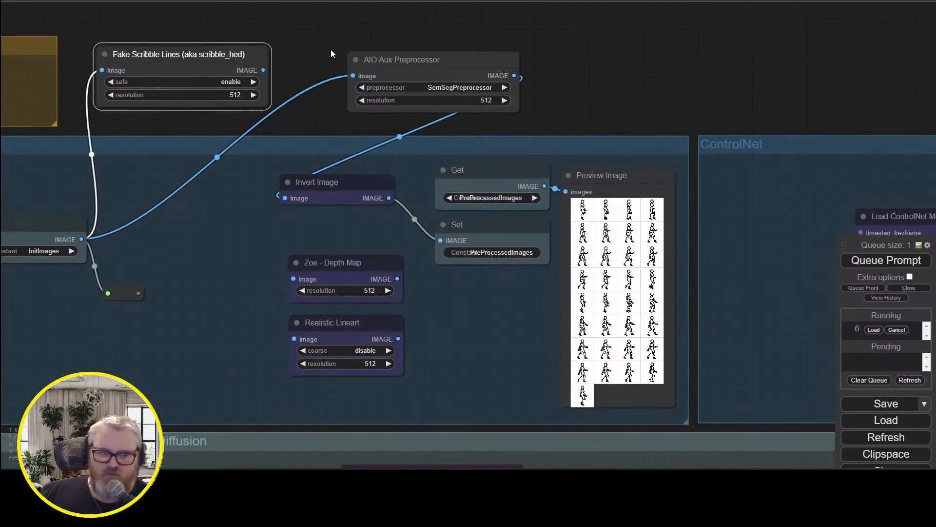
- Add an Image Levels Adjustment node beside the AIO Aux Preprocessor and wire it between the InitImages Get node and Invert Image
{"action": "double_click", "coordinate": [378, 28]}
{"action": "type", "text": "levels"}
{"action": "left_click", "coordinate": [423, 44]}
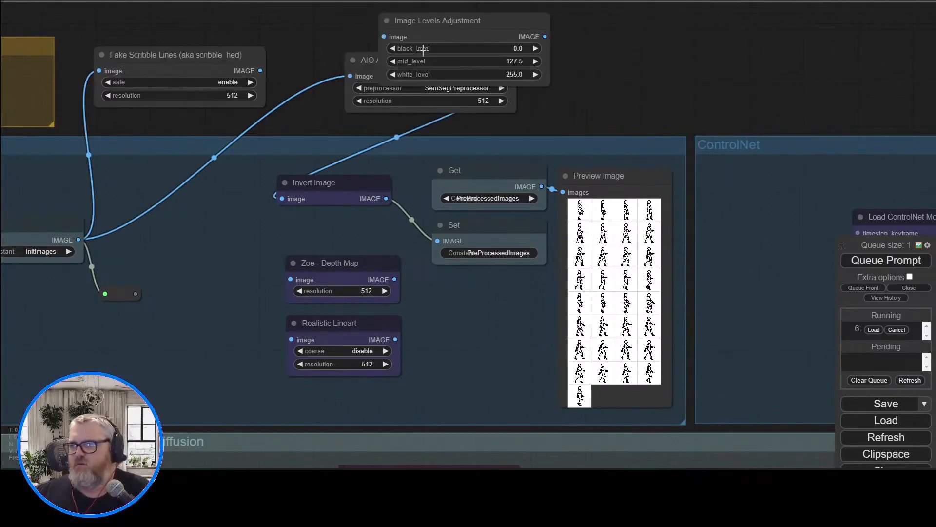
{"action": "left_click_drag", "start_coordinate": [423, 20], "coordinate": [605, 37]}
{"action": "left_click_drag", "start_coordinate": [568, 53], "coordinate": [79, 240]}
{"action": "left_click_drag", "start_coordinate": [729, 54], "coordinate": [282, 199]}
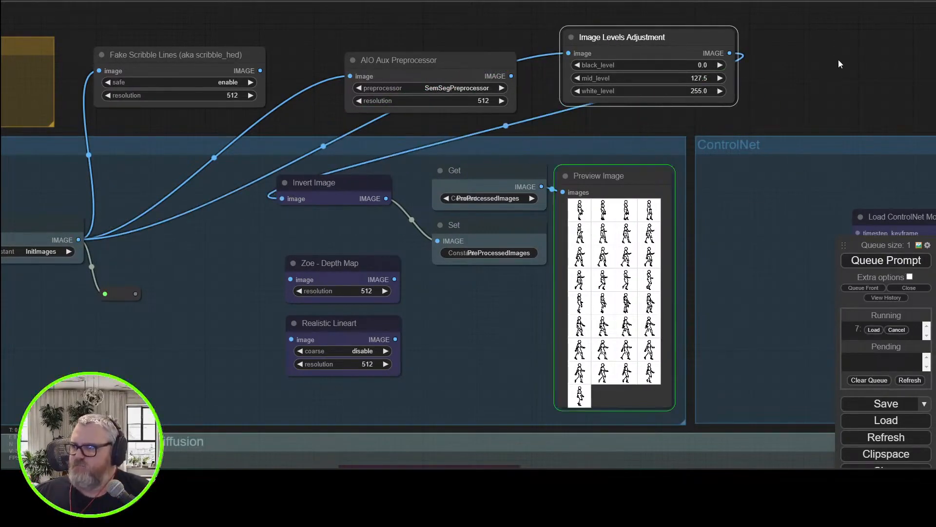
- Add an HSVThresholdMask node beside Image Levels Adjustment and feed it the InitImages frames
{"action": "scroll", "coordinate": [765, 140], "scroll_direction": "up", "scroll_amount": 7}
{"action": "scroll", "coordinate": [551, 366], "scroll_direction": "down", "scroll_amount": 4}
{"action": "left_click_drag", "start_coordinate": [648, 273], "coordinate": [634, 305]}
{"action": "double_click", "coordinate": [747, 80]}
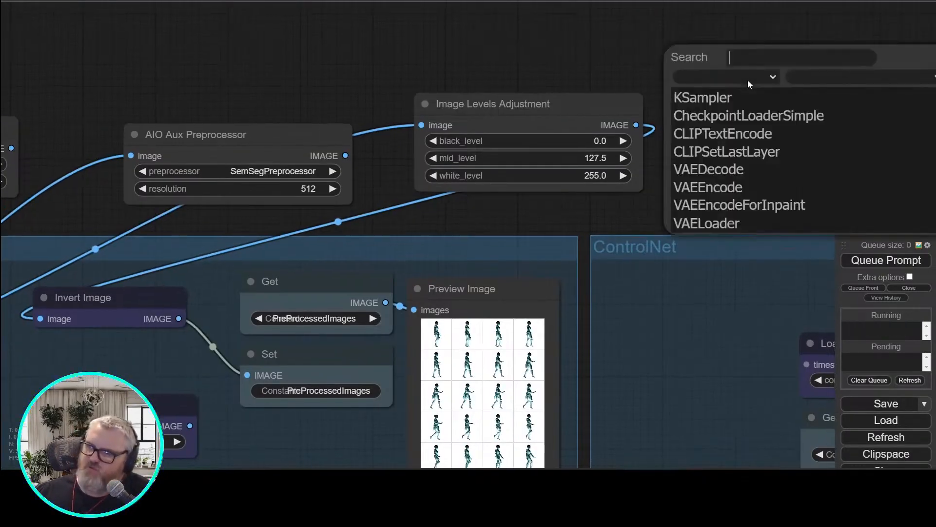
{"action": "type", "text": "thre"}
{"action": "key", "text": "Return"}
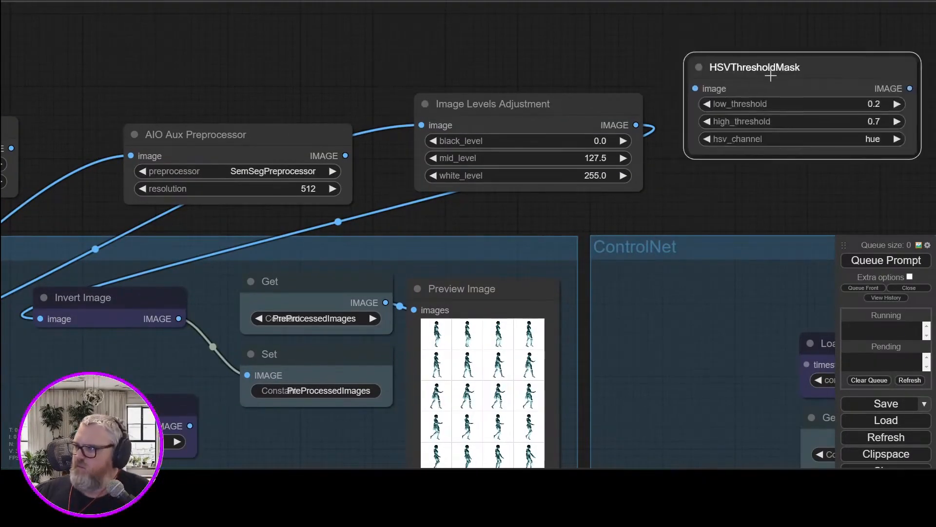
{"action": "left_click_drag", "start_coordinate": [757, 57], "coordinate": [534, 75]}
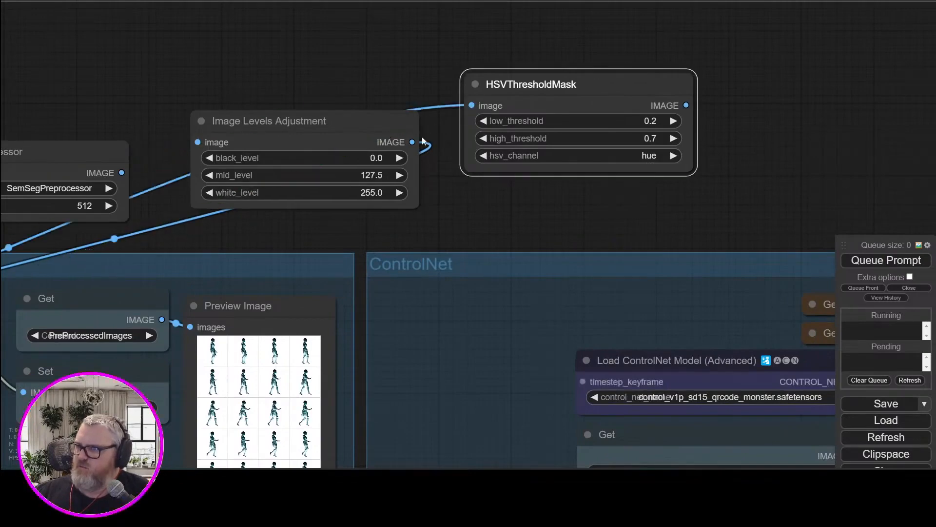
- Route the HSVThresholdMask into PreProcessedImages with low_threshold 0.0 and hsv_channel value, queue the prompt and inspect the preview
{"action": "left_click", "coordinate": [873, 268]}
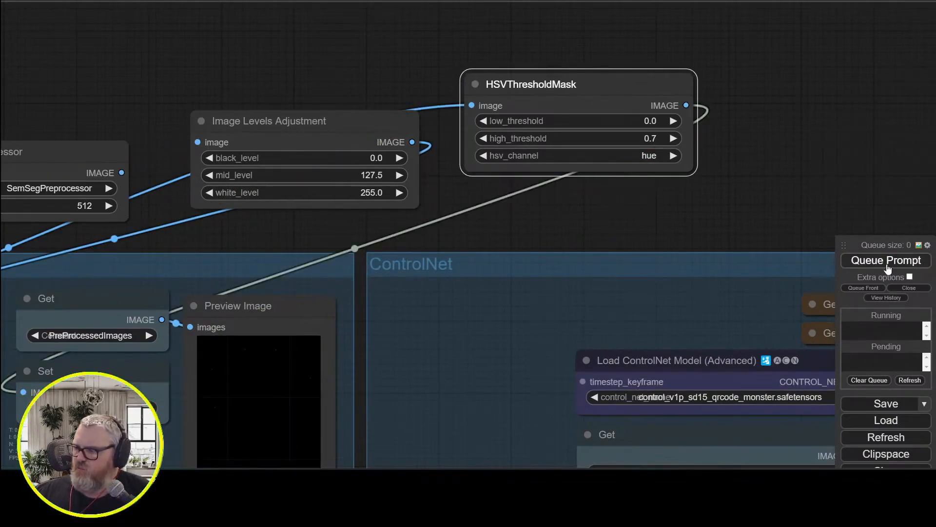
{"action": "left_click", "coordinate": [887, 263]}
{"action": "left_click", "coordinate": [654, 156]}
{"action": "left_click", "coordinate": [674, 182]}
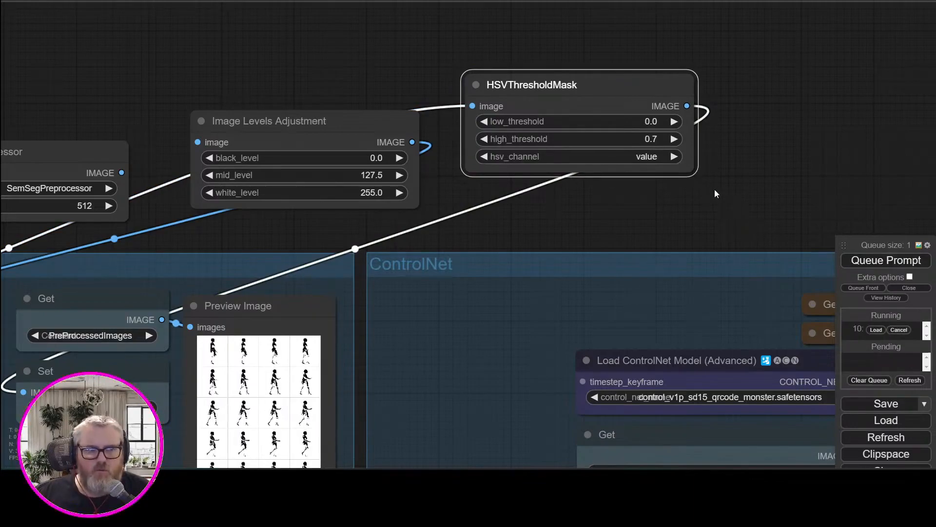
{"action": "scroll", "coordinate": [391, 373], "scroll_direction": "up", "scroll_amount": 5}
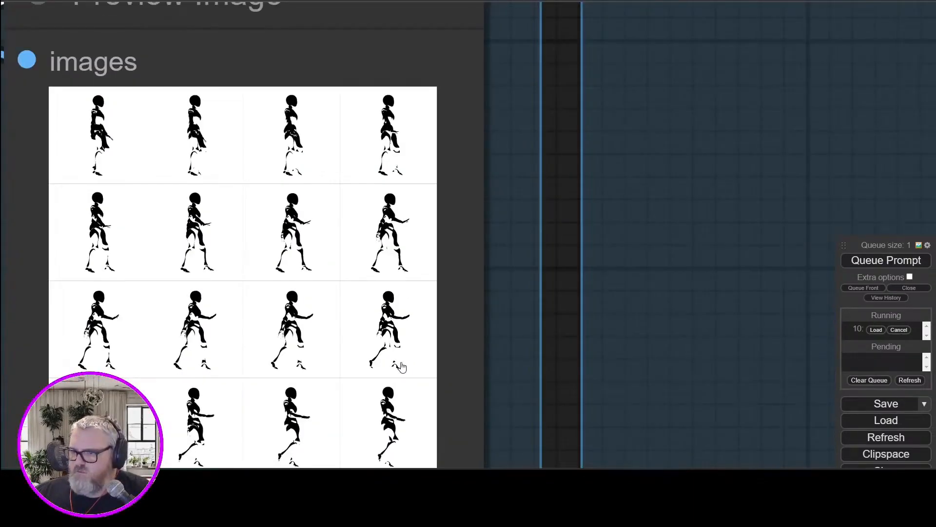
{"action": "scroll", "coordinate": [402, 367], "scroll_direction": "down", "scroll_amount": 11}
{"action": "left_click_drag", "start_coordinate": [701, 122], "coordinate": [467, 323]}
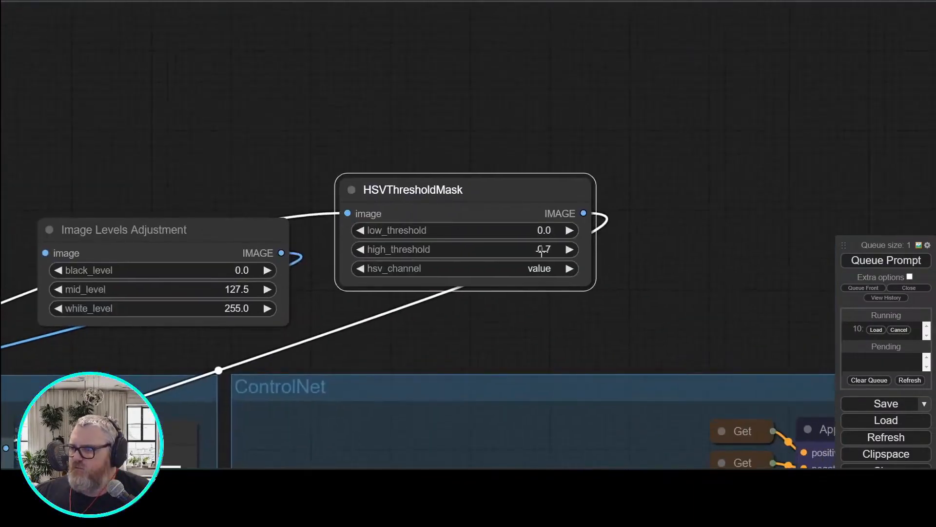
{"action": "left_click", "coordinate": [547, 247]}
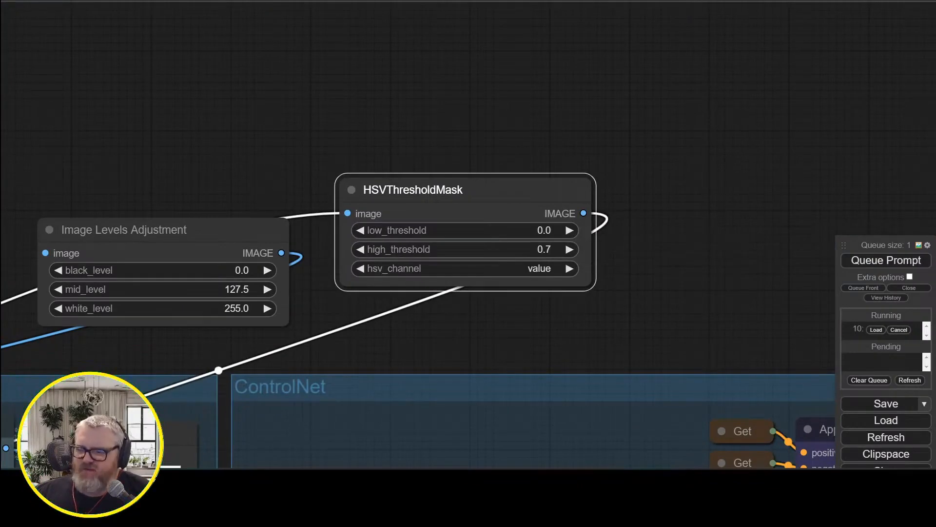
- Switch to Blender's compositor and try a Levels node set to Luminance between Render Layers and Composite, removing it again
{"action": "mouse_move", "coordinate": [234, 448]}
{"action": "left_click", "coordinate": [207, 431]}
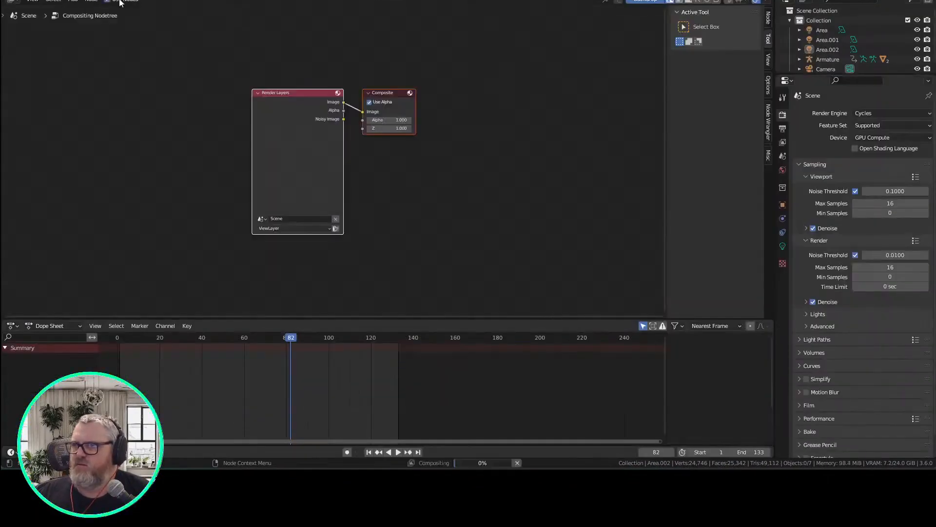
{"action": "key", "text": "shift+a"}
{"action": "type", "text": "th"}
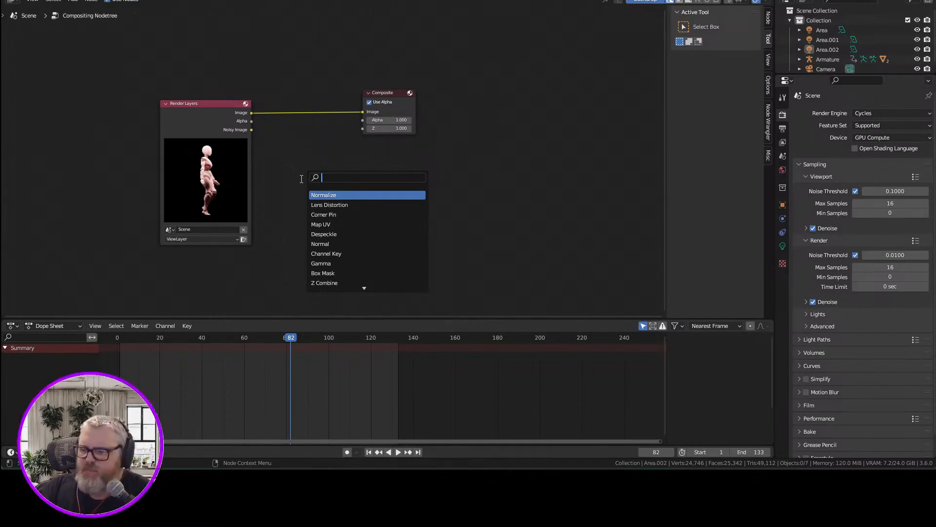
{"action": "type", "text": "lev"}
{"action": "key", "text": "Return"}
{"action": "left_click", "coordinate": [317, 117]}
{"action": "scroll", "coordinate": [317, 117], "scroll_direction": "up", "scroll_amount": 2}
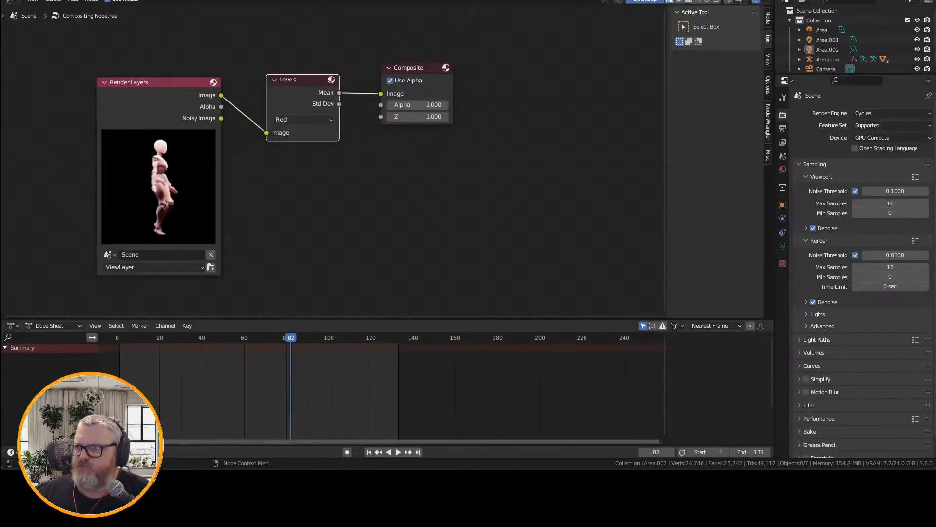
{"action": "left_click", "coordinate": [318, 119]}
{"action": "left_click", "coordinate": [306, 178]}
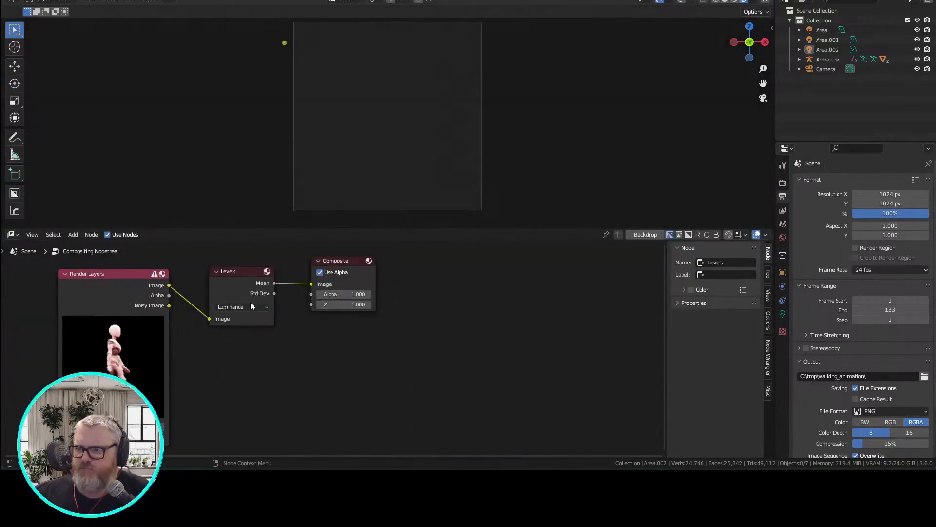
{"action": "key", "text": "Delete"}
{"action": "scroll", "coordinate": [250, 302], "scroll_direction": "up", "scroll_amount": 2}
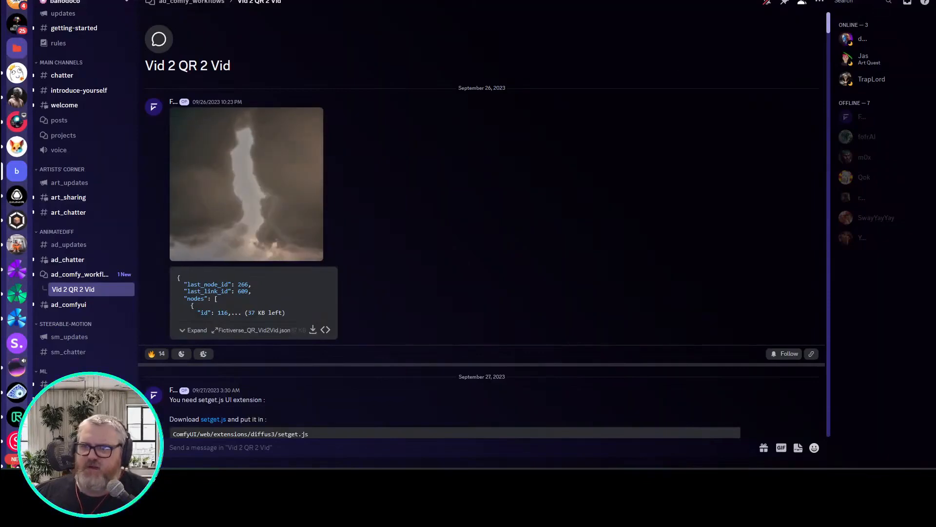
- Return to ComfyUI, remove the HSVThresholdMask node and add another Image Levels Adjustment node
{"action": "scroll", "coordinate": [13, 139], "scroll_direction": "up", "scroll_amount": 3}
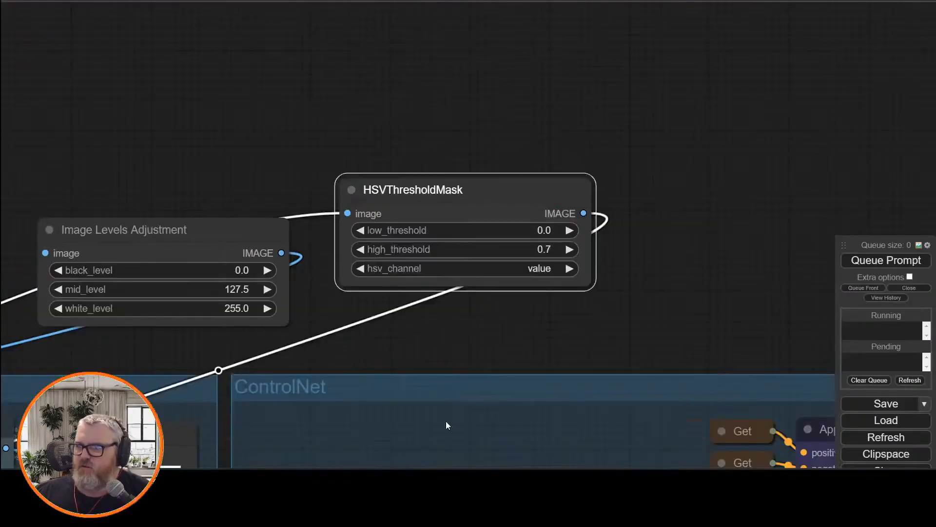
{"action": "left_click_drag", "start_coordinate": [445, 420], "coordinate": [420, 326]}
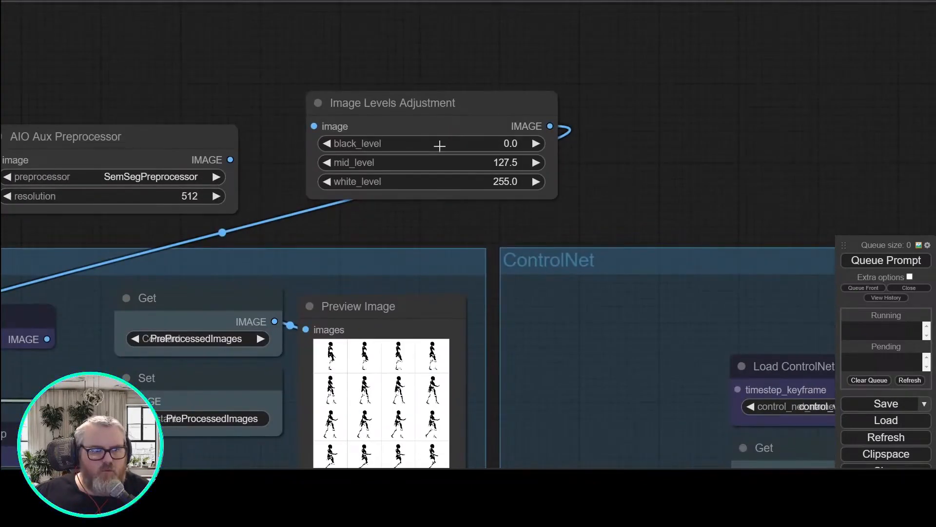
{"action": "left_click", "coordinate": [428, 115]}
{"action": "left_click_drag", "start_coordinate": [429, 63], "coordinate": [547, 57]}
{"action": "right_click", "coordinate": [543, 51]}
{"action": "double_click", "coordinate": [483, 36]}
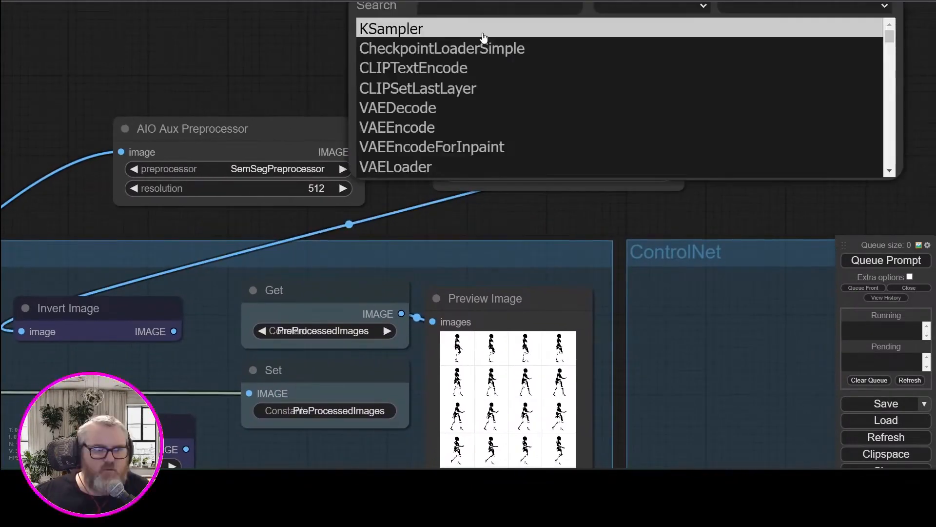
{"action": "type", "text": "level"}
{"action": "left_click", "coordinate": [426, 48]}
- Place the new Image Levels Adjustment above the existing one with mid_level at 0.0, and queue the prompt
{"action": "left_click_drag", "start_coordinate": [423, 35], "coordinate": [270, 69]}
{"action": "left_click_drag", "start_coordinate": [418, 58], "coordinate": [375, 6]}
{"action": "left_click", "coordinate": [521, 44]}
{"action": "left_click_drag", "start_coordinate": [403, 61], "coordinate": [567, 146]}
{"action": "left_click_drag", "start_coordinate": [358, 303], "coordinate": [538, 132]}
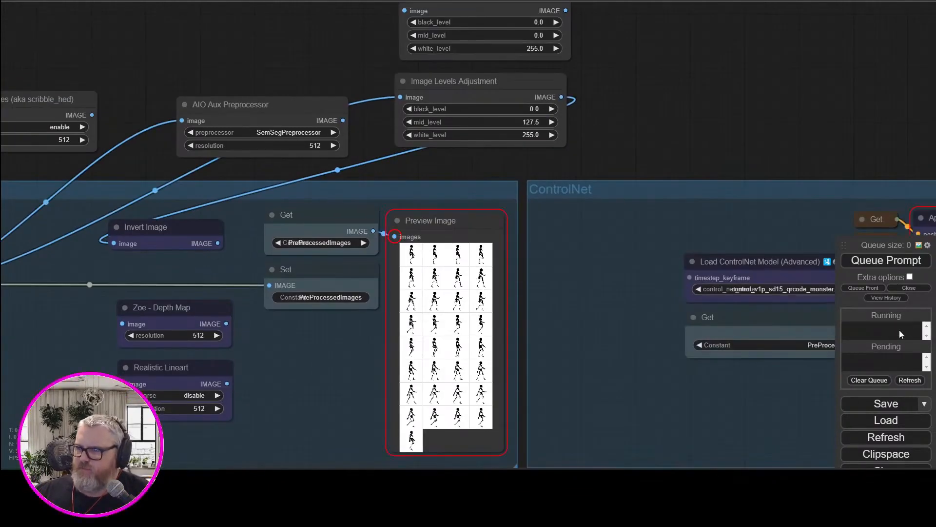
- Clear out the other preprocessors above the group, leaving one Image Levels Adjustment wired between the InitImages Get node and Invert Image
{"action": "left_click_drag", "start_coordinate": [598, 84], "coordinate": [583, 192]}
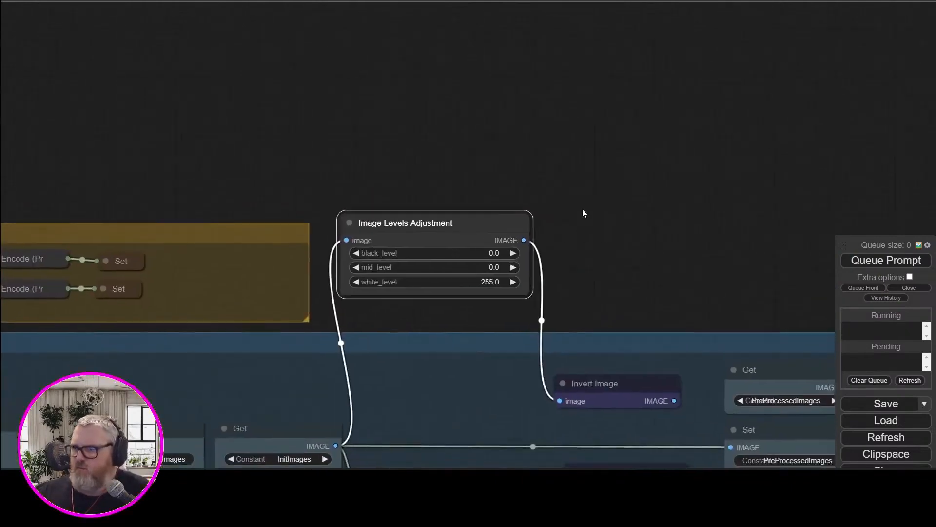
{"action": "left_click_drag", "start_coordinate": [582, 211], "coordinate": [547, 76]}
{"action": "left_click_drag", "start_coordinate": [795, 168], "coordinate": [479, 121]}
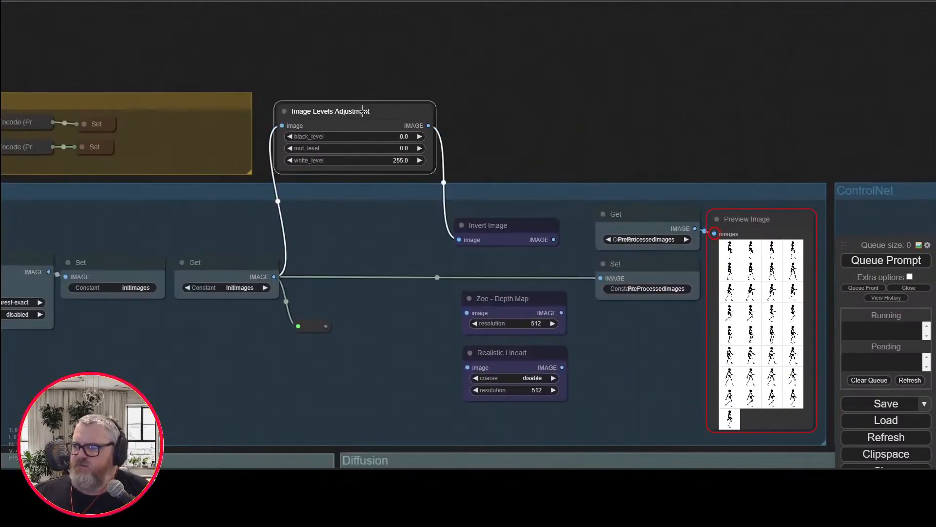
{"action": "left_click", "coordinate": [596, 139]}
{"action": "left_click_drag", "start_coordinate": [369, 122], "coordinate": [372, 119]}
{"action": "left_click", "coordinate": [496, 103]}
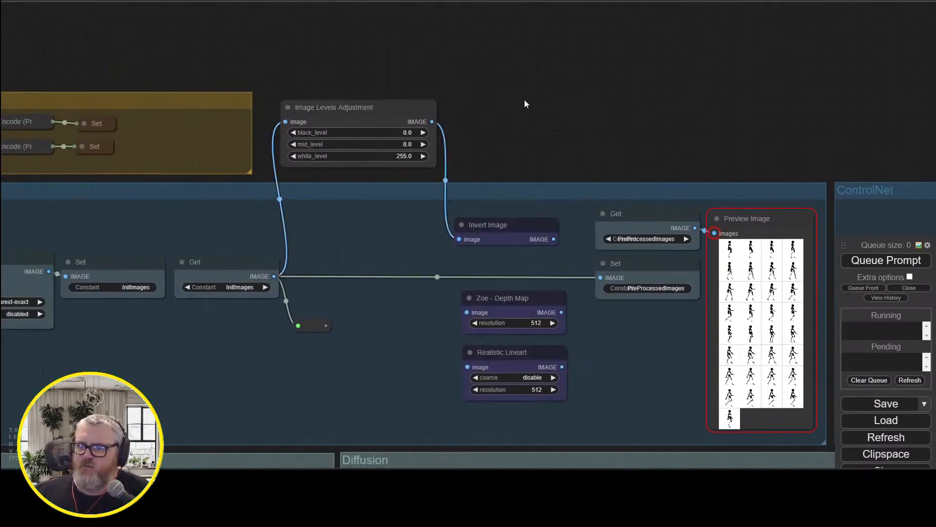
{"action": "left_click_drag", "start_coordinate": [525, 104], "coordinate": [529, 114]}
- Replace Image Levels Adjustment with an HSVThresholdMask node wired between the InitImages Get node and Invert Image
{"action": "double_click", "coordinate": [529, 114]}
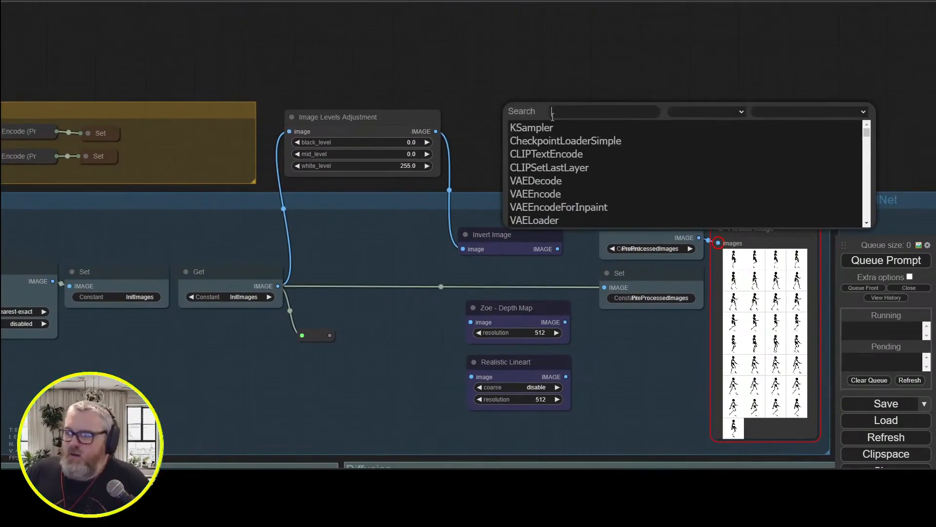
{"action": "type", "text": "thres"}
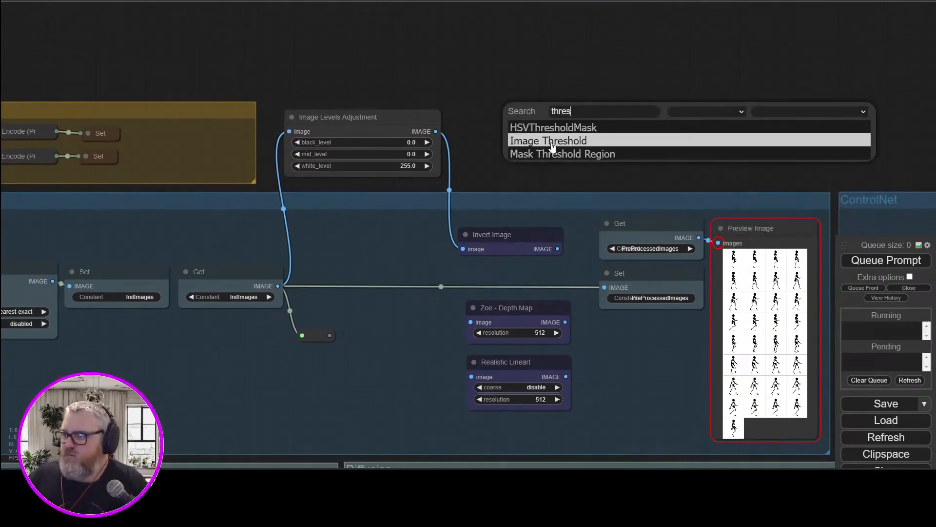
{"action": "left_click", "coordinate": [554, 127]}
{"action": "left_click_drag", "start_coordinate": [576, 104], "coordinate": [324, 125]}
{"action": "left_click_drag", "start_coordinate": [450, 140], "coordinate": [462, 249]}
{"action": "scroll", "coordinate": [517, 183], "scroll_direction": "up", "scroll_amount": 3}
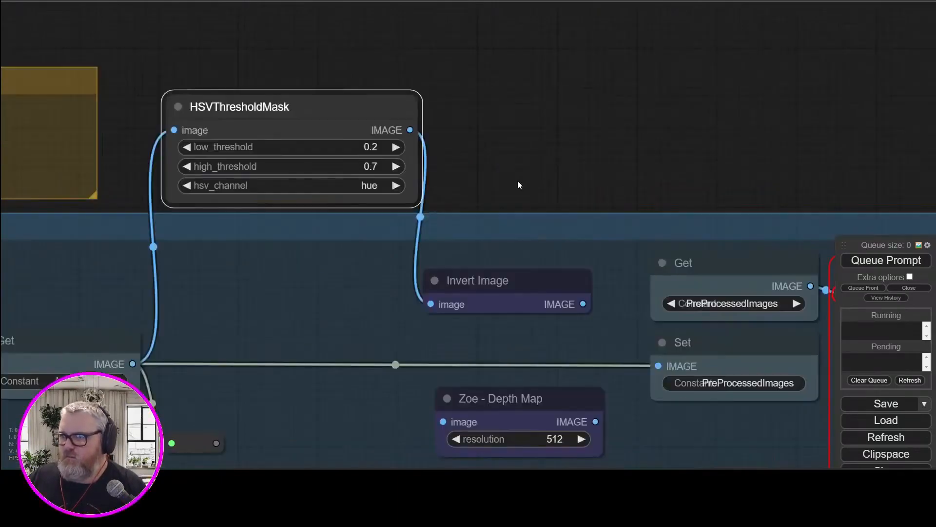
- Set the HSVThresholdMask's high_threshold to 0.1 and low_threshold to 0.0, and queue the prompt
{"action": "left_click", "coordinate": [366, 134]}
{"action": "key", "text": "BackSpace"}
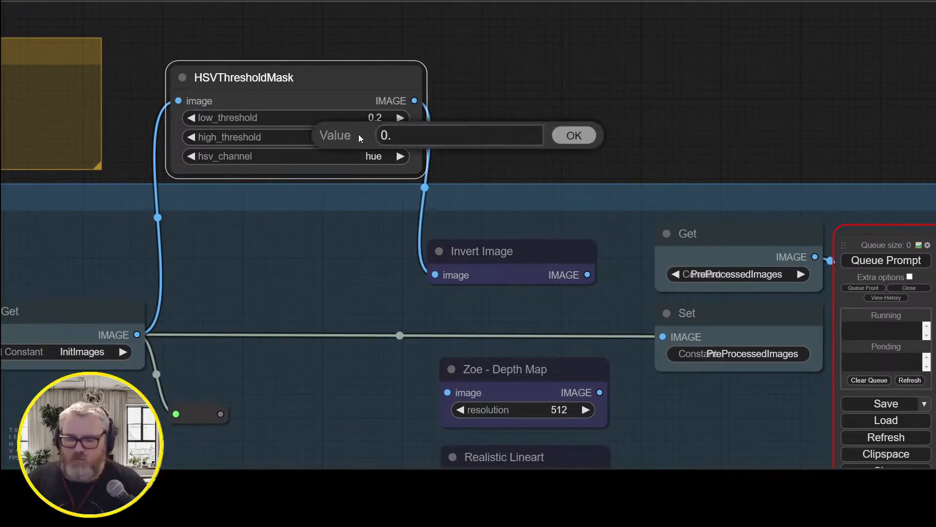
{"action": "type", "text": "1"}
{"action": "key", "text": "Return"}
{"action": "left_click", "coordinate": [358, 117]}
{"action": "key", "text": "BackSpace"}
{"action": "key", "text": "BackSpace"}
{"action": "key", "text": "Return"}
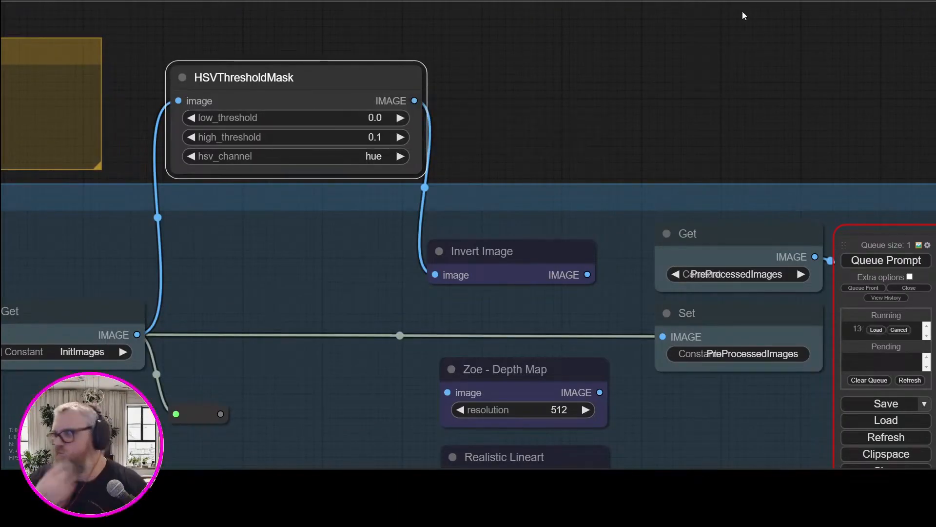
- Connect Invert Image's output to the PreProcessedImages Set node and queue the prompt
{"action": "scroll", "coordinate": [820, 184], "scroll_direction": "up", "scroll_amount": 5}
{"action": "left_click_drag", "start_coordinate": [821, 184], "coordinate": [487, 30]}
{"action": "scroll", "coordinate": [487, 30], "scroll_direction": "down", "scroll_amount": 6}
{"action": "scroll", "coordinate": [441, 109], "scroll_direction": "up", "scroll_amount": 3}
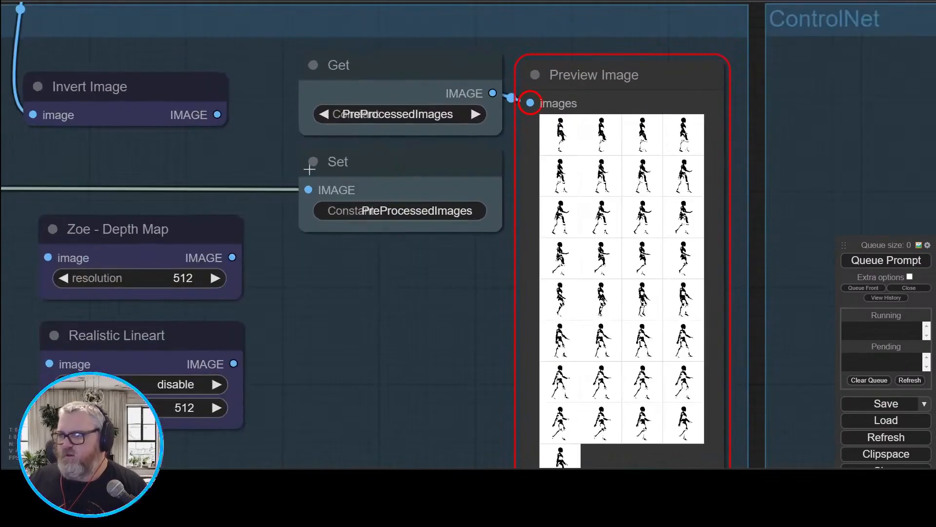
{"action": "scroll", "coordinate": [283, 147], "scroll_direction": "down", "scroll_amount": 4}
{"action": "left_click_drag", "start_coordinate": [309, 10], "coordinate": [519, 88]}
{"action": "left_click_drag", "start_coordinate": [344, 170], "coordinate": [550, 204]}
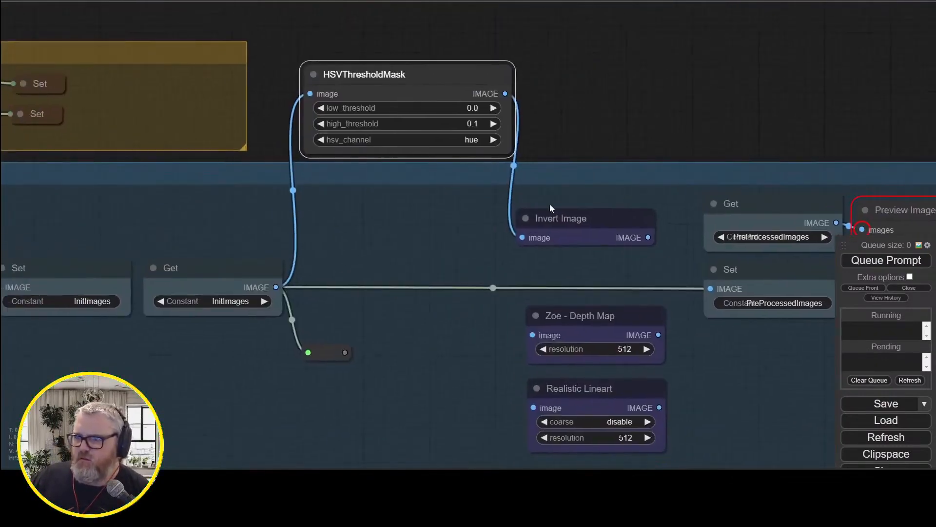
{"action": "left_click_drag", "start_coordinate": [648, 237], "coordinate": [711, 288]}
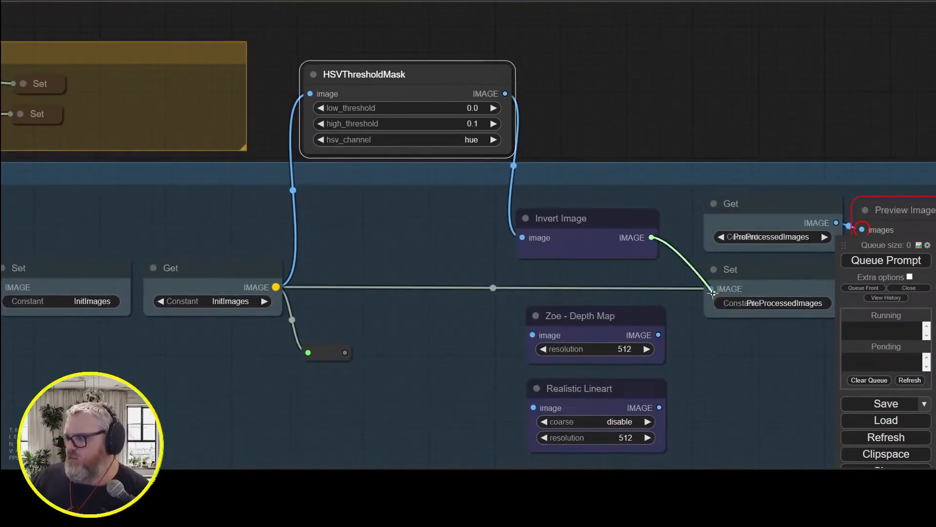
{"action": "left_click_drag", "start_coordinate": [766, 113], "coordinate": [651, 102]}
{"action": "key", "text": "ctrl+Return"}
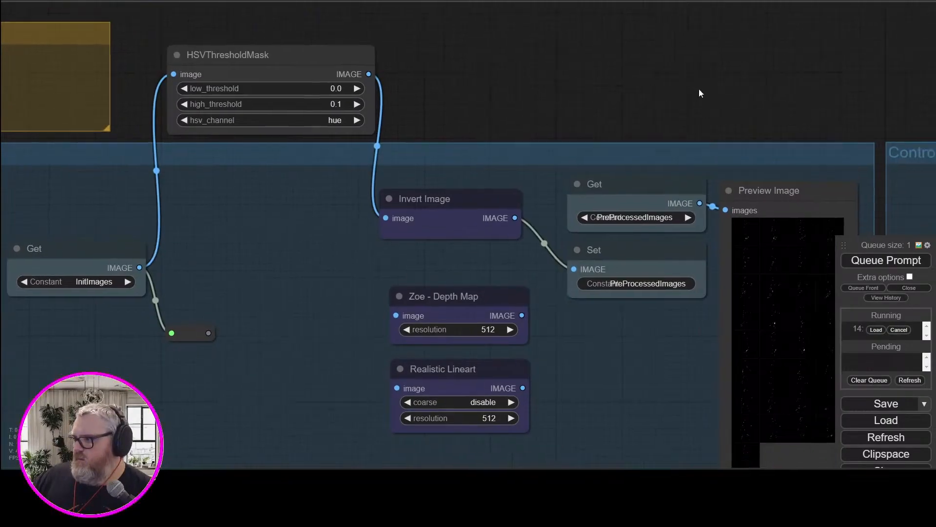
- Inspect the preview, set the HSVThresholdMask's low_threshold to 1.0 and queue the prompt
{"action": "scroll", "coordinate": [591, 369], "scroll_direction": "up", "scroll_amount": 10}
{"action": "scroll", "coordinate": [587, 387], "scroll_direction": "down", "scroll_amount": 10}
{"action": "left_click_drag", "start_coordinate": [755, 188], "coordinate": [698, 136]}
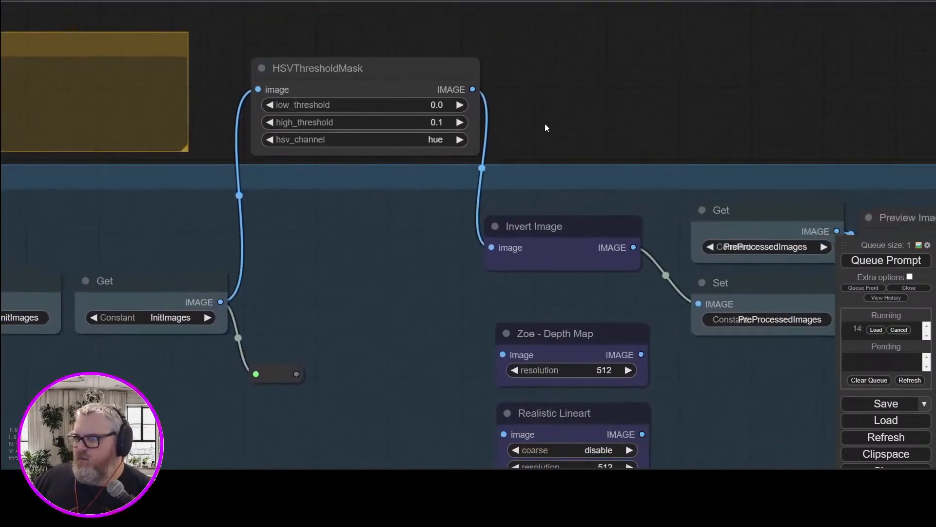
{"action": "left_click", "coordinate": [366, 104]}
{"action": "type", "text": "1"}
{"action": "key", "text": "Return"}
{"action": "left_click", "coordinate": [894, 268]}
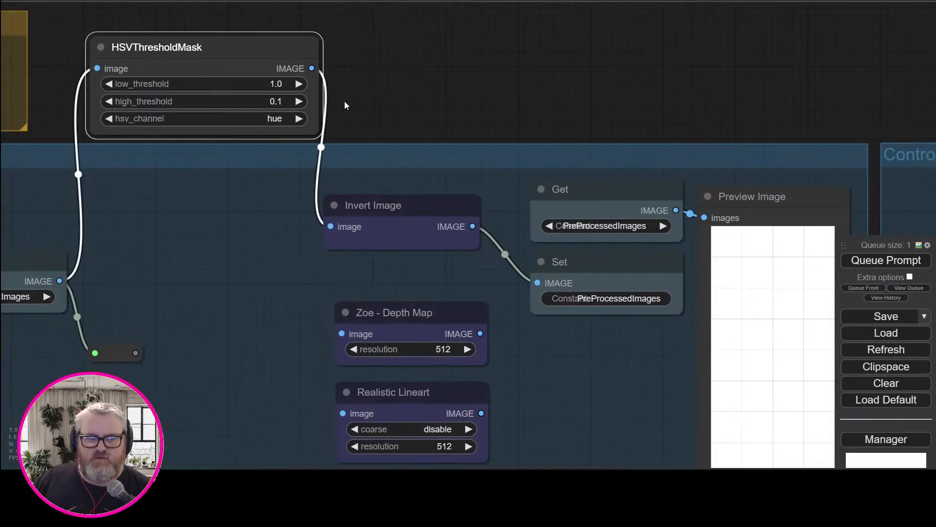
- Set the HSVThresholdMask's low_threshold to 0.1 and high_threshold to 0.0, queue the prompt and view the queue
{"action": "left_click", "coordinate": [276, 86]}
{"action": "type", "text": "0.1"}
{"action": "key", "text": "Return"}
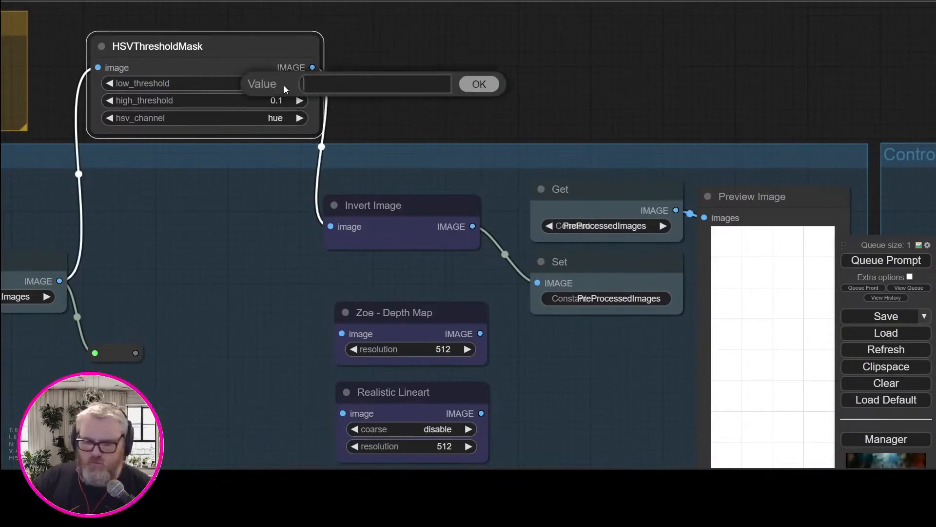
{"action": "left_click", "coordinate": [281, 102]}
{"action": "key", "text": "BackSpace"}
{"action": "type", "text": "0"}
{"action": "key", "text": "ctrl+Return"}
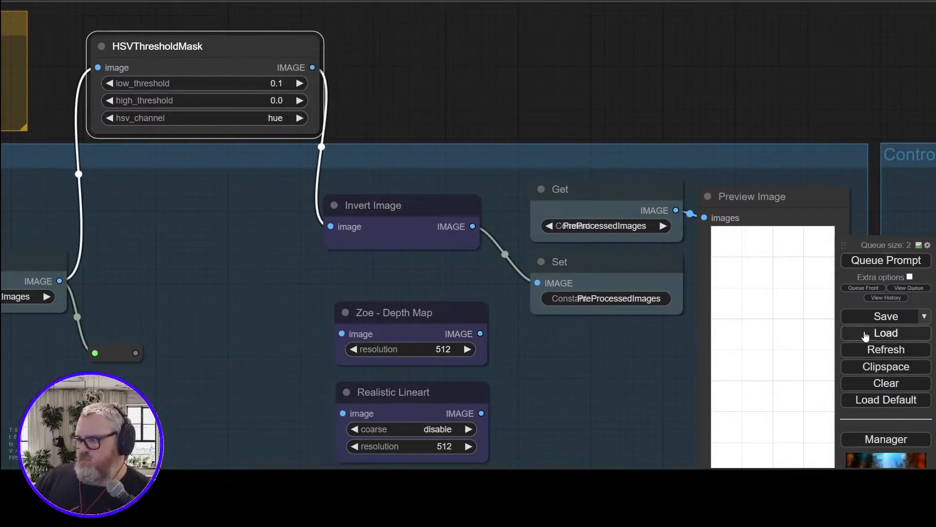
{"action": "left_click", "coordinate": [909, 287]}
{"action": "left_click_drag", "start_coordinate": [516, 81], "coordinate": [358, 88]}
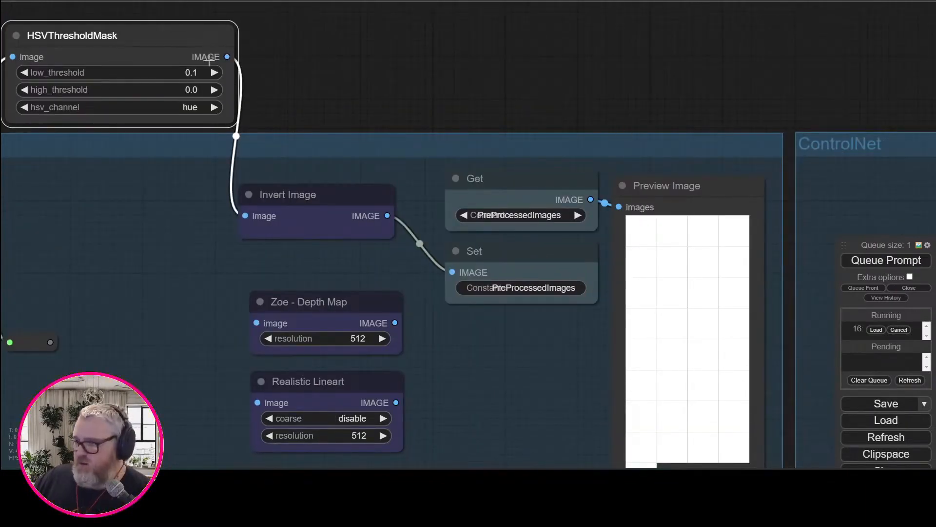
{"action": "left_click_drag", "start_coordinate": [208, 58], "coordinate": [284, 98]}
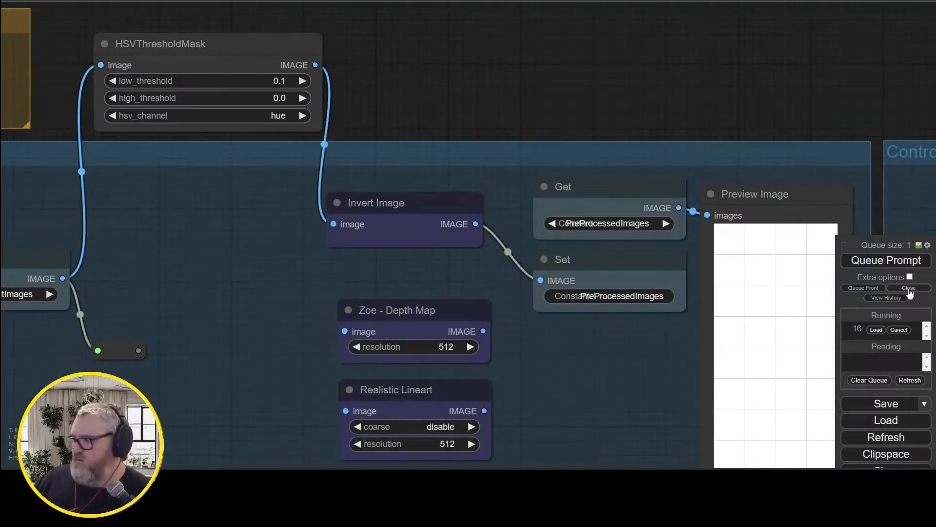
- Set the HSVThresholdMask's low_threshold to 0.0 and high_threshold to 1.0, and queue the prompt
{"action": "left_click", "coordinate": [499, 418]}
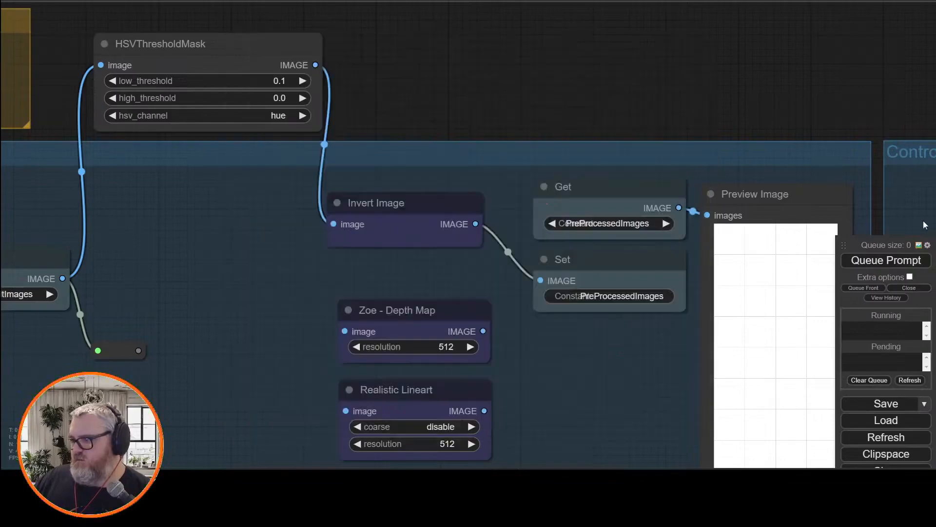
{"action": "left_click_drag", "start_coordinate": [497, 91], "coordinate": [487, 99]}
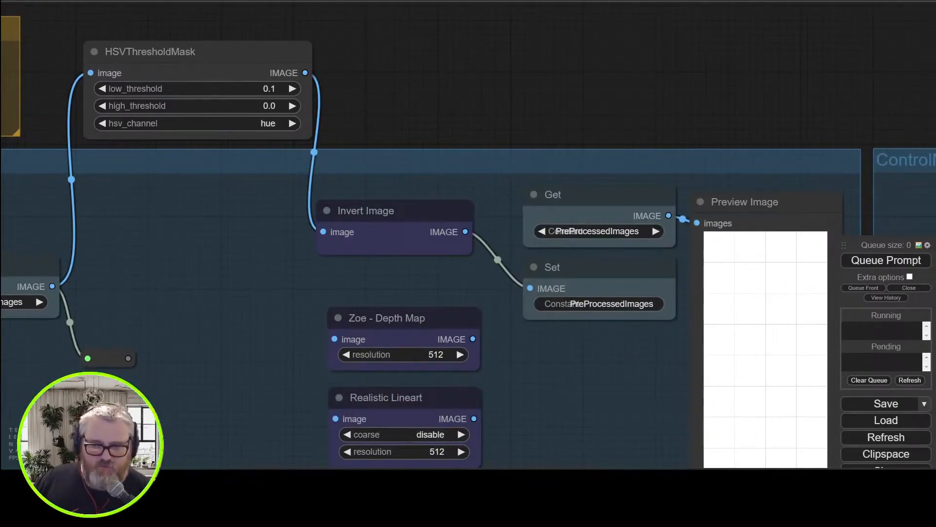
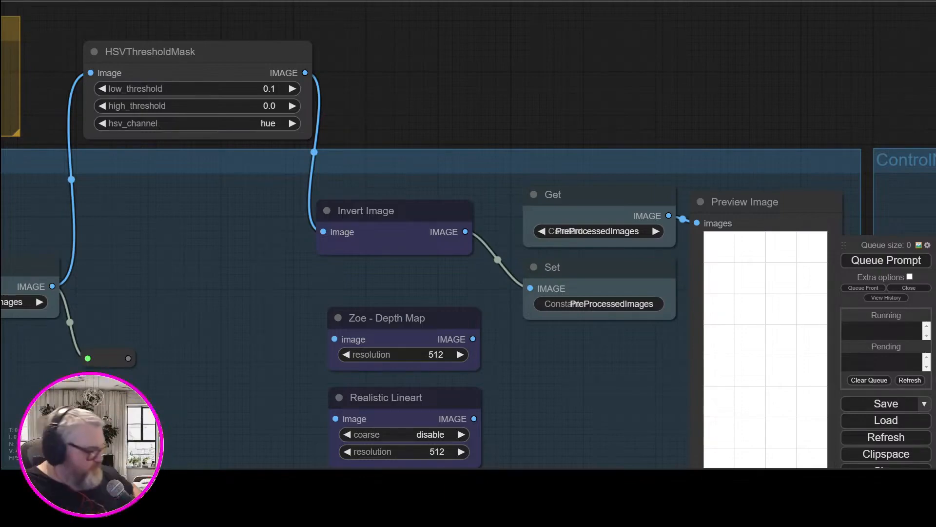
{"action": "left_click", "coordinate": [234, 88]}
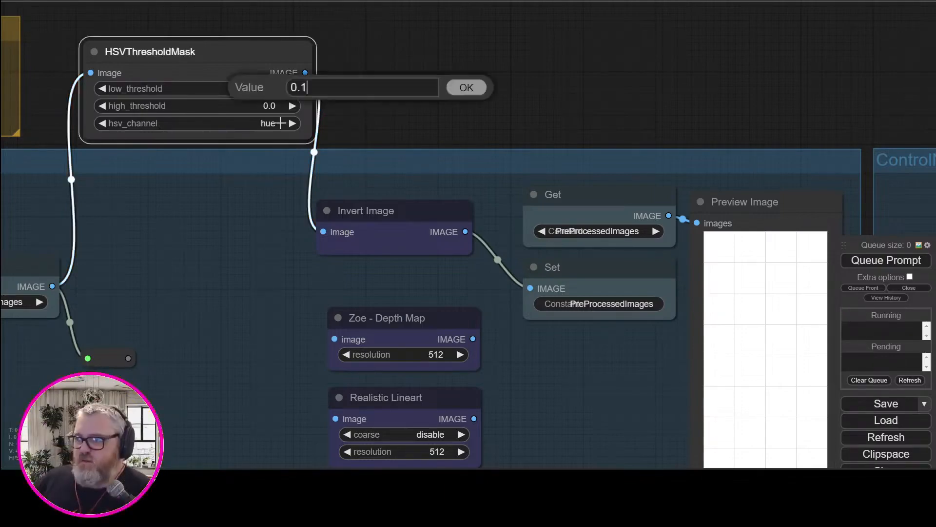
{"action": "type", "text": "0"}
{"action": "key", "text": "Return"}
{"action": "left_click", "coordinate": [274, 95]}
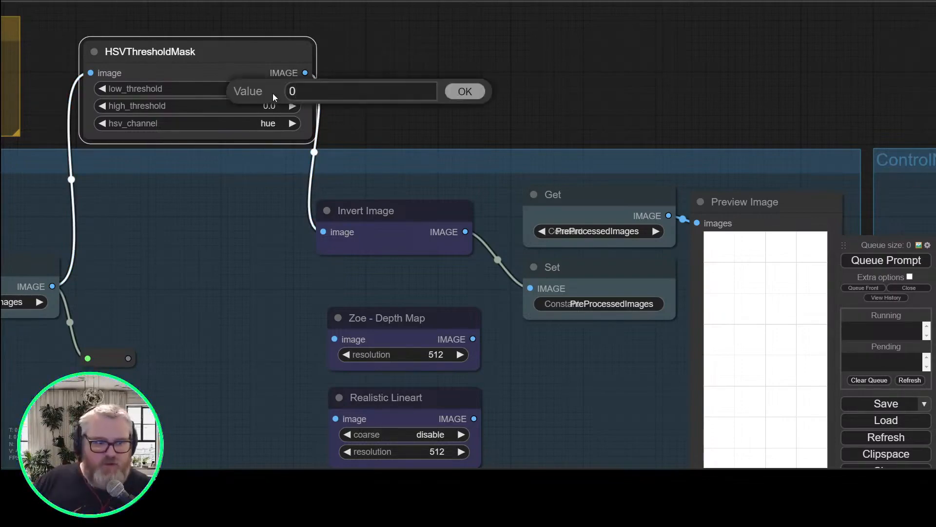
{"action": "type", "text": ".1"}
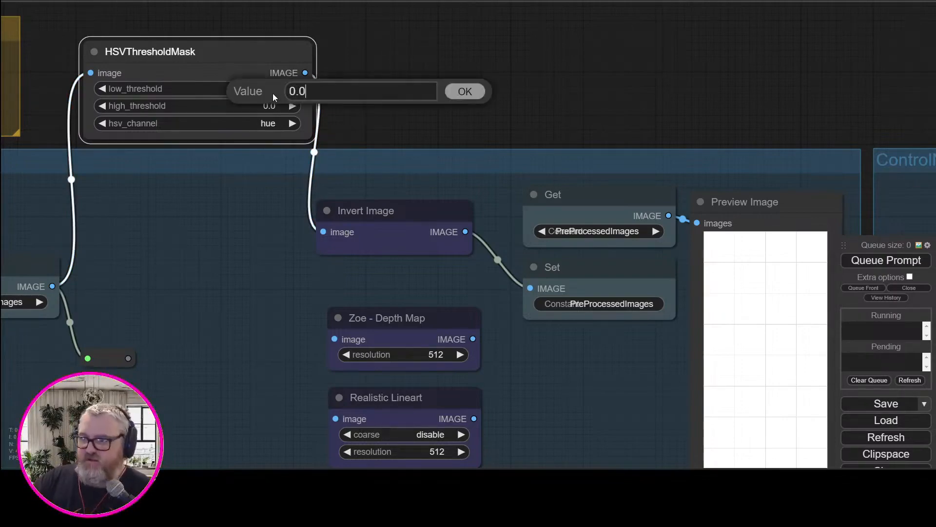
{"action": "key", "text": "ctrl+Return"}
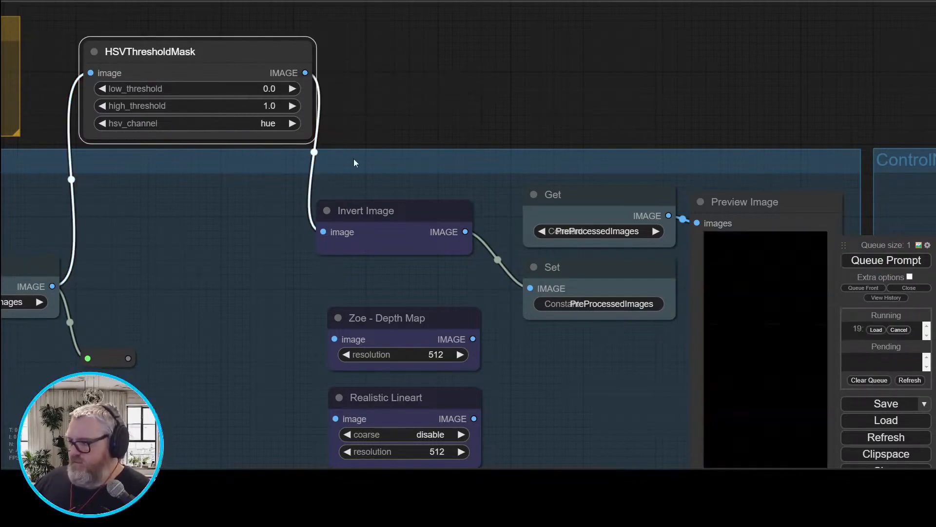
- Try the HSVThresholdMask with high_threshold 0.2, and with low_threshold 0.2 and high_threshold 0.4, queueing the prompt each time
{"action": "left_click", "coordinate": [900, 264]}
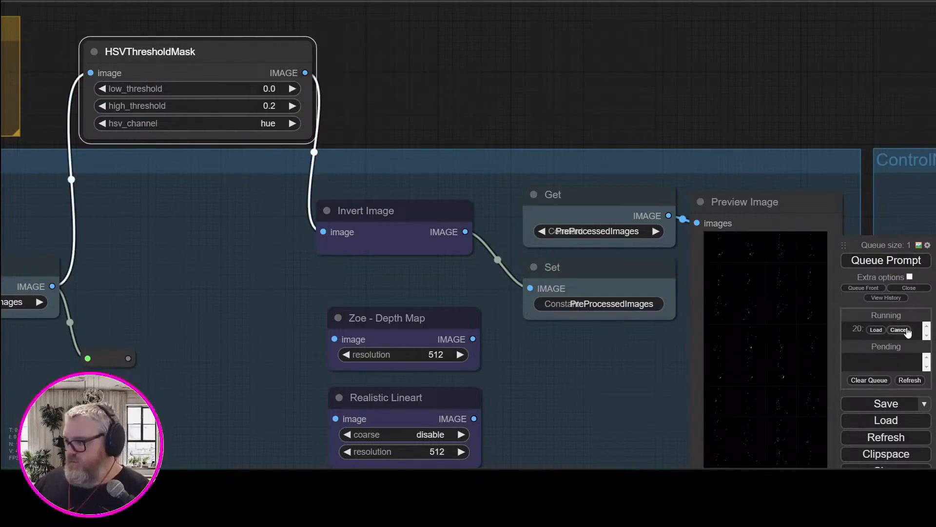
{"action": "left_click_drag", "start_coordinate": [266, 105], "coordinate": [269, 96]}
{"action": "left_click", "coordinate": [886, 260]}
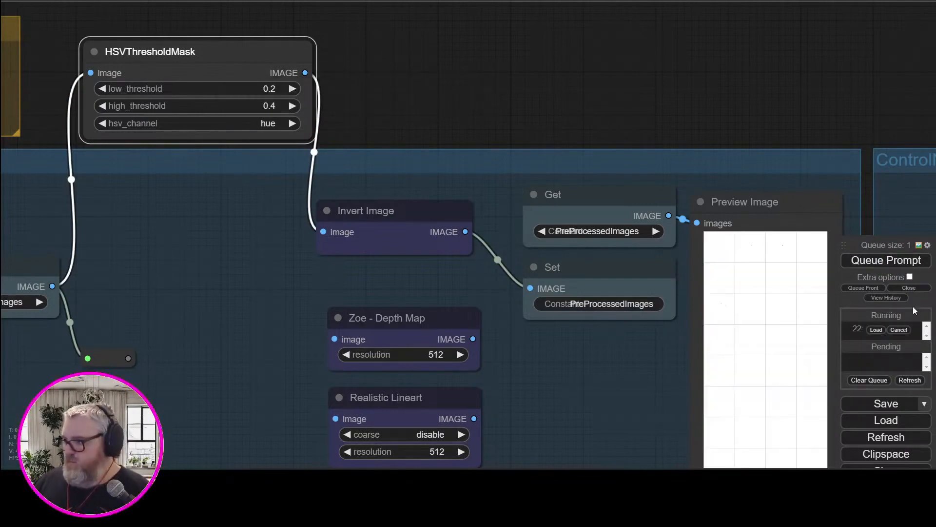
- Set the HSVThresholdMask's low_threshold to 0.0 and high_threshold to 0.1
{"action": "left_click", "coordinate": [267, 89]}
{"action": "key", "text": "BackSpace"}
{"action": "key", "text": "BackSpace"}
{"action": "key", "text": "Return"}
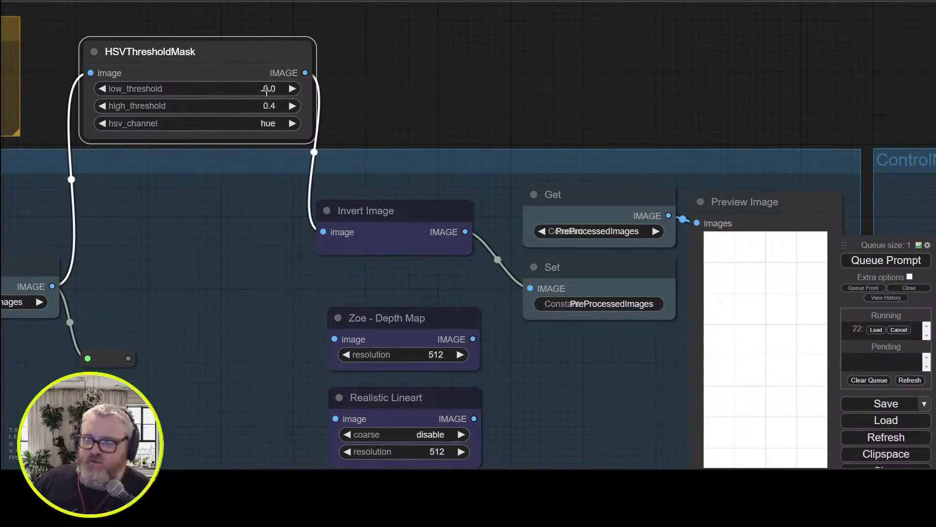
{"action": "left_click", "coordinate": [265, 106]}
{"action": "key", "text": "BackSpace"}
{"action": "type", "text": "1"}
{"action": "key", "text": "Return"}
- Switch the HSVThresholdMask's hsv_channel to value and queue the prompt
{"action": "left_click", "coordinate": [266, 123]}
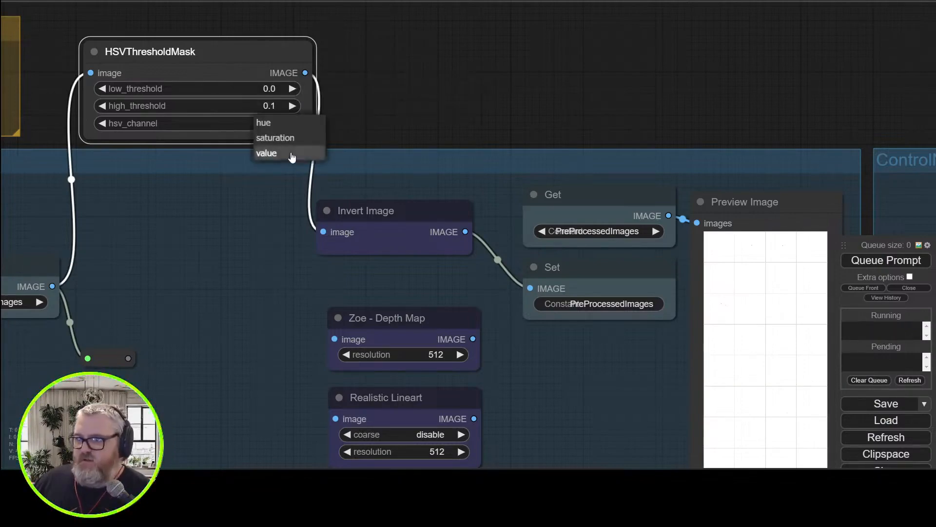
{"action": "left_click", "coordinate": [268, 153]}
{"action": "left_click", "coordinate": [886, 260]}
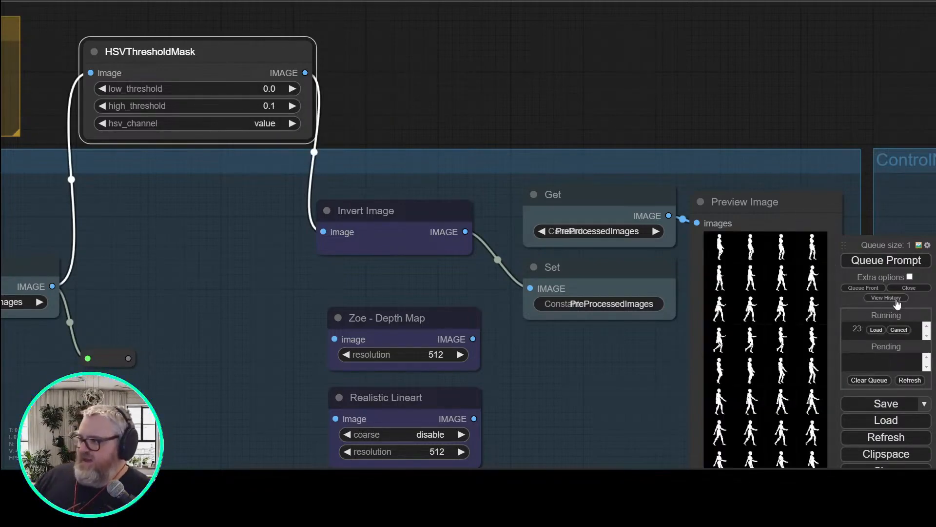
- Inspect the preprocessed walking frames in the Preview Image node and enlarge a single frame
{"action": "left_click_drag", "start_coordinate": [609, 380], "coordinate": [315, 247]}
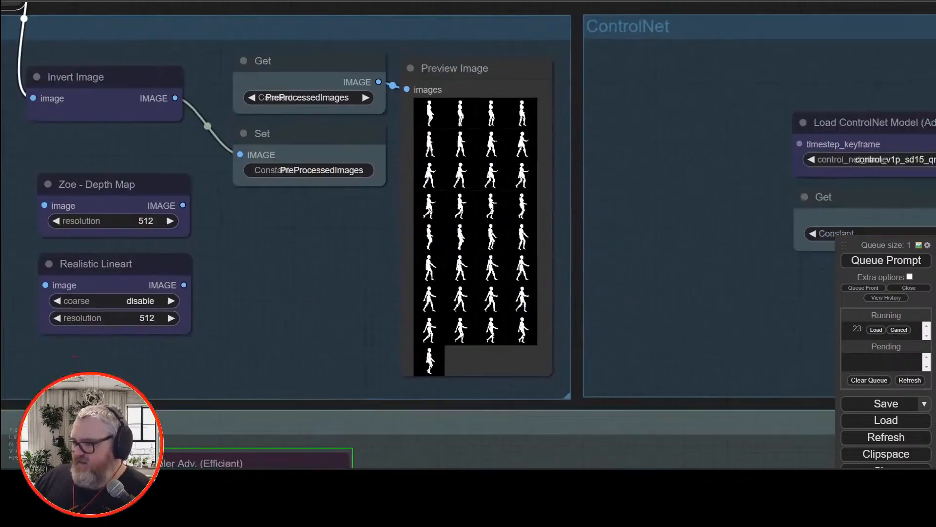
{"action": "scroll", "coordinate": [492, 296], "scroll_direction": "up", "scroll_amount": 10}
{"action": "scroll", "coordinate": [517, 303], "scroll_direction": "down", "scroll_amount": 15}
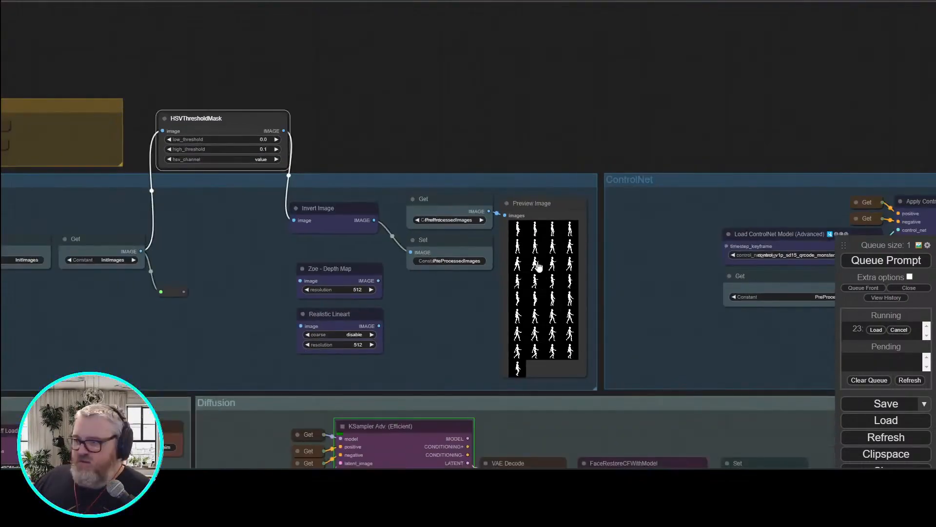
{"action": "left_click", "coordinate": [538, 265]}
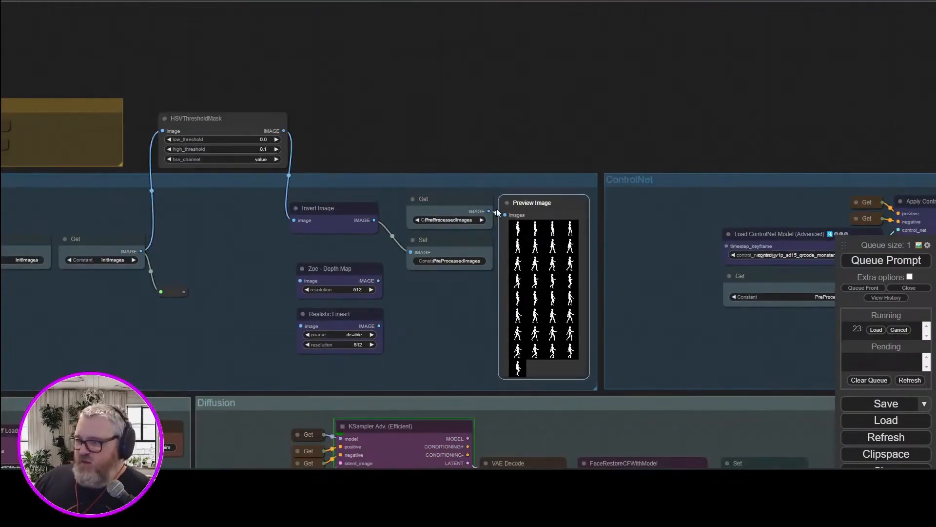
{"action": "left_click", "coordinate": [520, 233]}
{"action": "scroll", "coordinate": [564, 142], "scroll_direction": "up", "scroll_amount": 5}
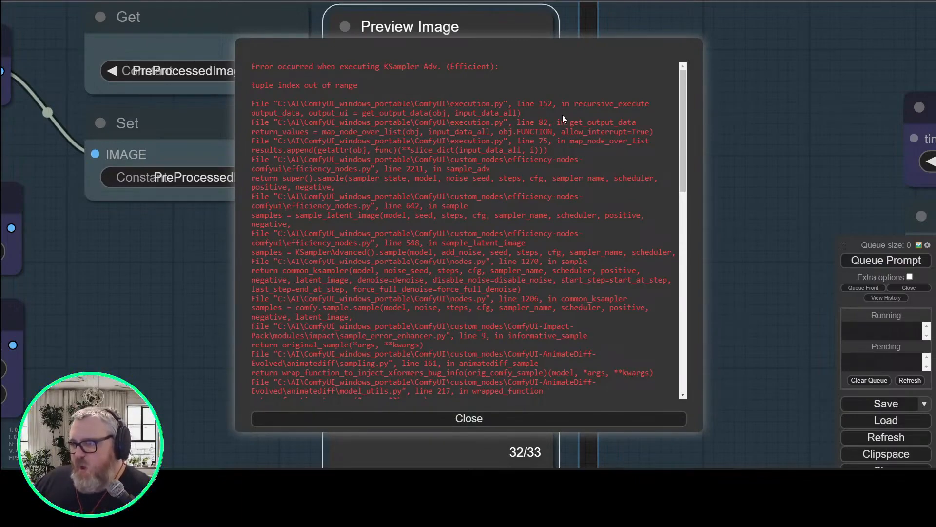
- Dismiss the error report, set the KSampler Adv. (Efficient)'s sampler_name to euler and scheduler to normal, and queue the prompt
{"action": "scroll", "coordinate": [563, 115], "scroll_direction": "down", "scroll_amount": 10}
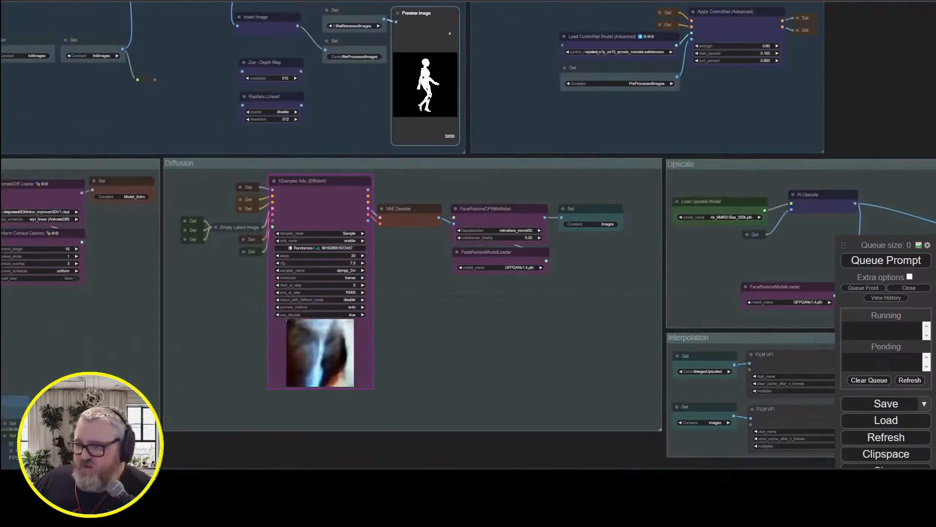
{"action": "scroll", "coordinate": [385, 451], "scroll_direction": "up", "scroll_amount": 4}
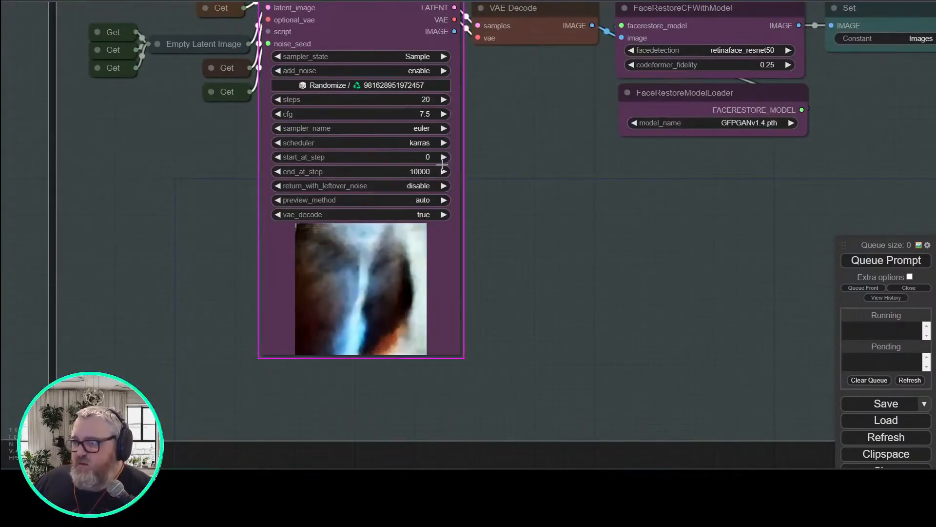
{"action": "left_click", "coordinate": [421, 143]}
{"action": "left_click", "coordinate": [433, 142]}
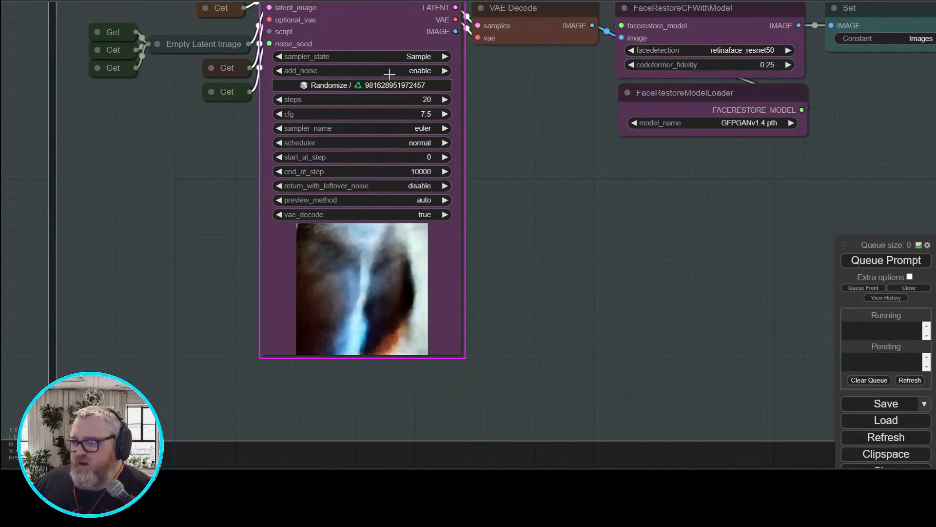
{"action": "scroll", "coordinate": [389, 74], "scroll_direction": "down", "scroll_amount": 2}
{"action": "left_click_drag", "start_coordinate": [485, 124], "coordinate": [411, 215]}
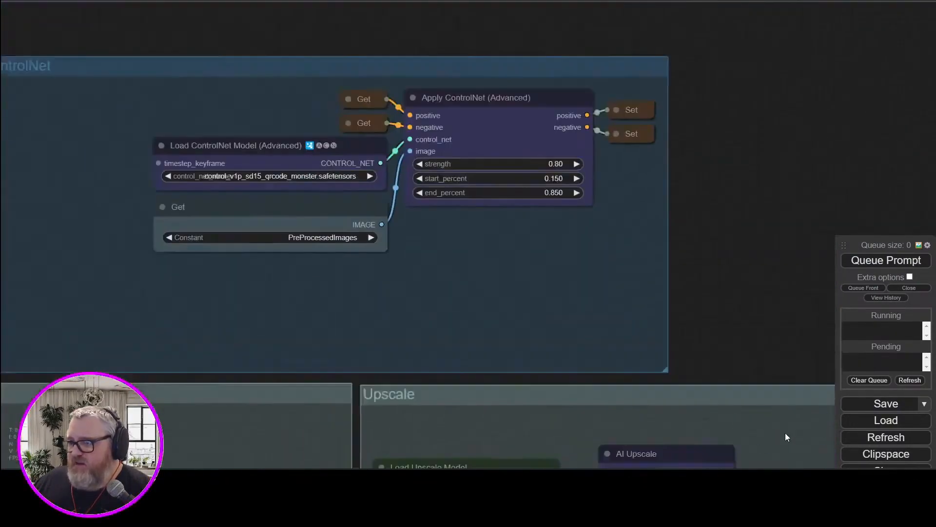
{"action": "left_click_drag", "start_coordinate": [763, 203], "coordinate": [790, 184]}
{"action": "mouse_move", "coordinate": [284, 29]}
{"action": "left_mouse_down"}
{"action": "mouse_move", "coordinate": [422, 46]}
{"action": "mouse_move", "coordinate": [398, 47]}
{"action": "mouse_move", "coordinate": [677, 53]}
{"action": "left_mouse_up"}
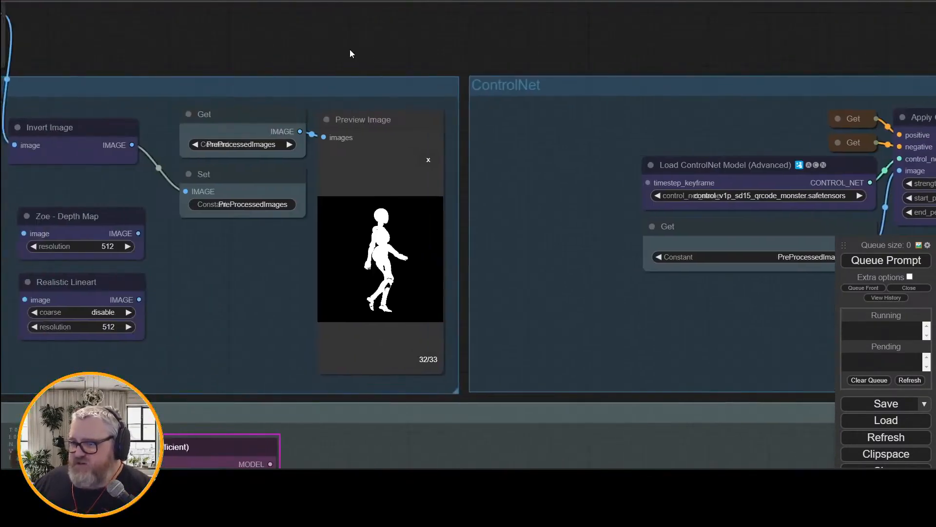
{"action": "mouse_move", "coordinate": [349, 49]}
{"action": "left_mouse_down"}
{"action": "mouse_move", "coordinate": [721, 34]}
{"action": "mouse_move", "coordinate": [678, 35]}
{"action": "left_mouse_up"}
{"action": "key", "text": "ctrl+Return"}
- Examine the HSVThresholdMask's settings up close and check the Diffusion group while the prompt runs
{"action": "scroll", "coordinate": [518, 202], "scroll_direction": "up", "scroll_amount": 2}
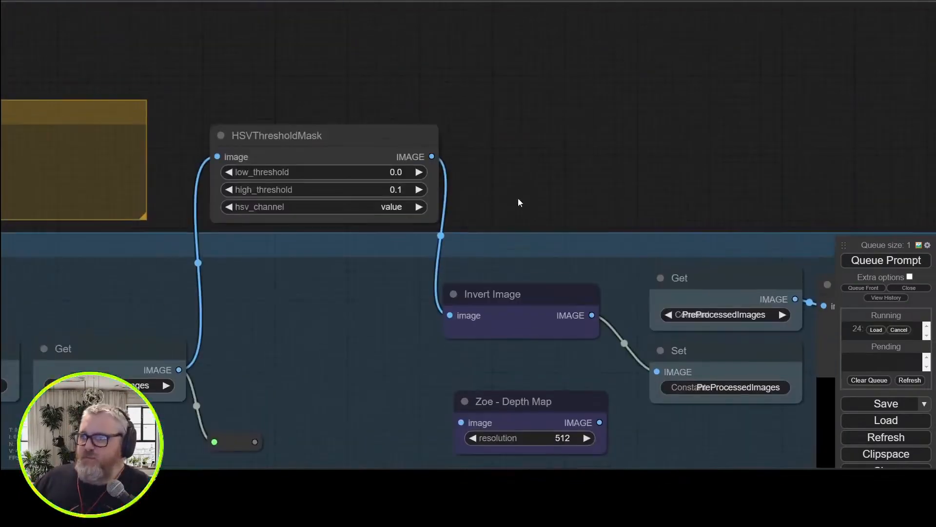
{"action": "scroll", "coordinate": [336, 147], "scroll_direction": "up", "scroll_amount": 6}
{"action": "scroll", "coordinate": [498, 88], "scroll_direction": "down", "scroll_amount": 6}
{"action": "scroll", "coordinate": [453, 63], "scroll_direction": "up", "scroll_amount": 5}
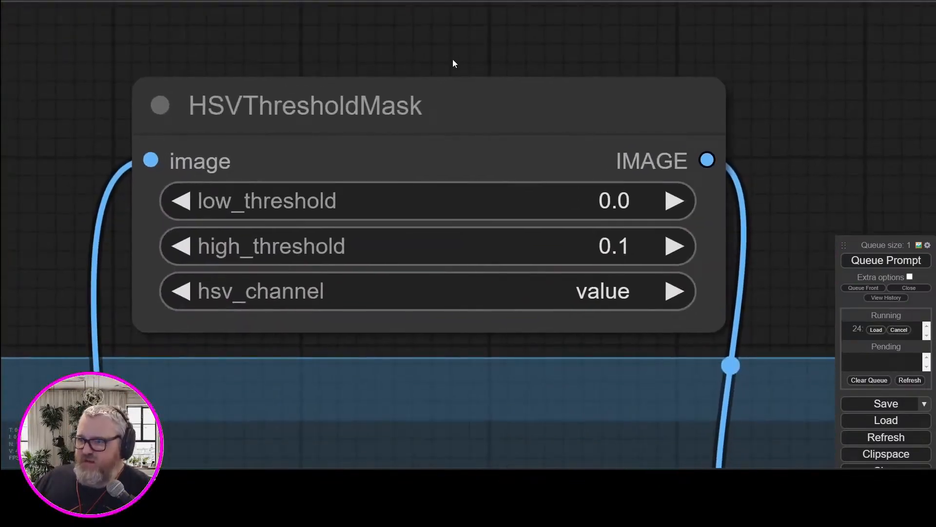
{"action": "scroll", "coordinate": [429, 75], "scroll_direction": "down", "scroll_amount": 8}
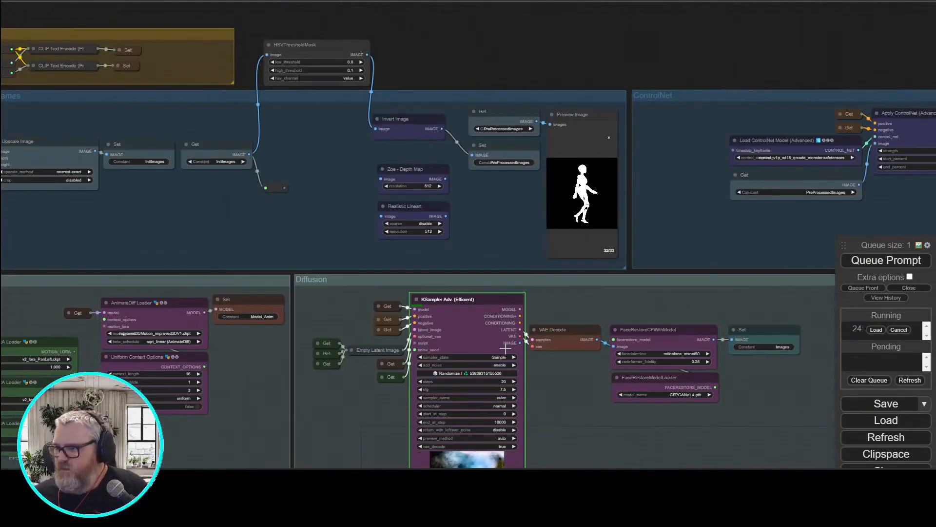
{"action": "scroll", "coordinate": [434, 236], "scroll_direction": "up", "scroll_amount": 8}
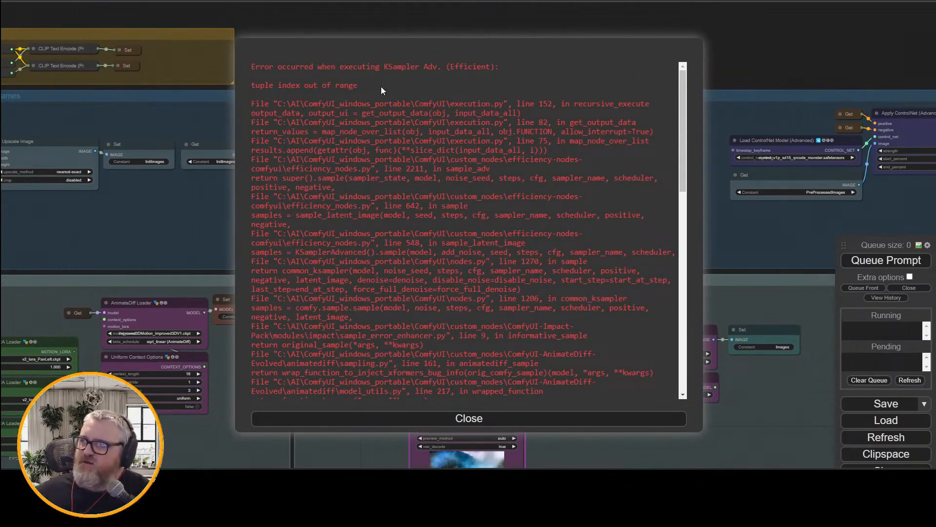
- Search Google for "tuple index out of range comfyu", return to ComfyUI and dismiss the error report
{"action": "left_click_drag", "start_coordinate": [359, 85], "coordinate": [241, 81]}
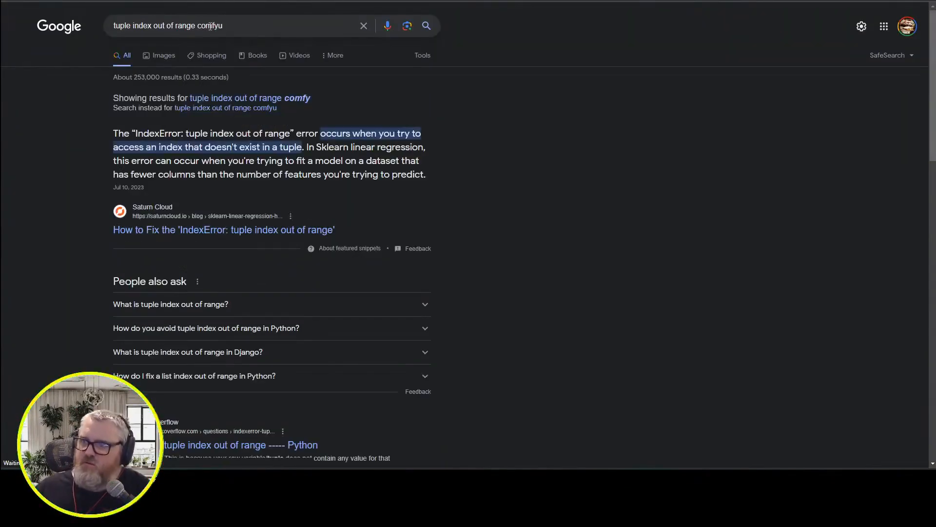
{"action": "scroll", "coordinate": [296, 322], "scroll_direction": "down", "scroll_amount": 5}
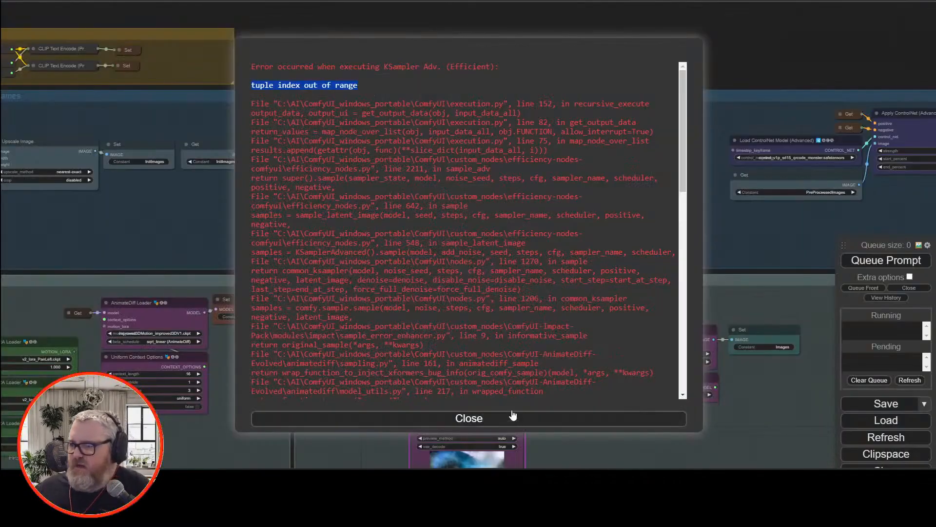
{"action": "scroll", "coordinate": [543, 312], "scroll_direction": "down", "scroll_amount": 10}
{"action": "left_click", "coordinate": [527, 417]}
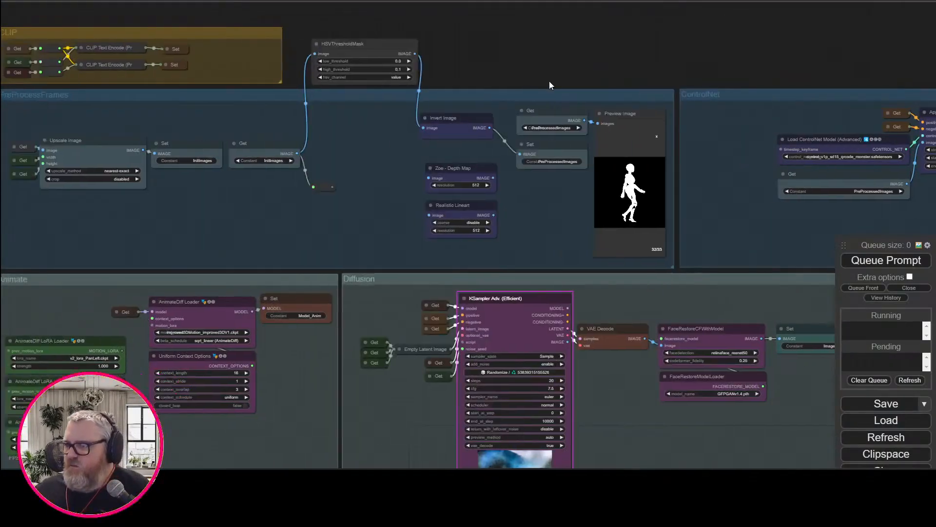
- Examine the connections and settings of the KSampler Adv. (Efficient) node in the Diffusion group
{"action": "left_click_drag", "start_coordinate": [550, 79], "coordinate": [395, 2]}
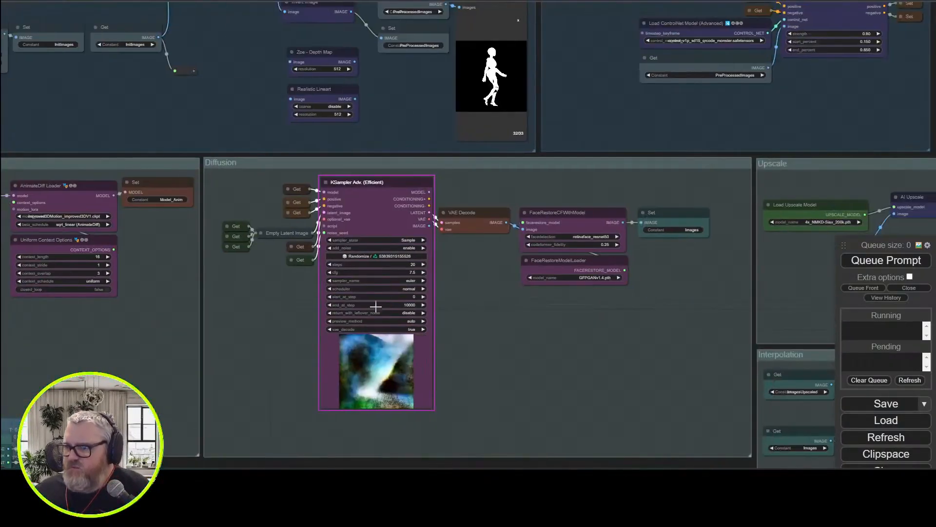
{"action": "scroll", "coordinate": [375, 306], "scroll_direction": "up", "scroll_amount": 10}
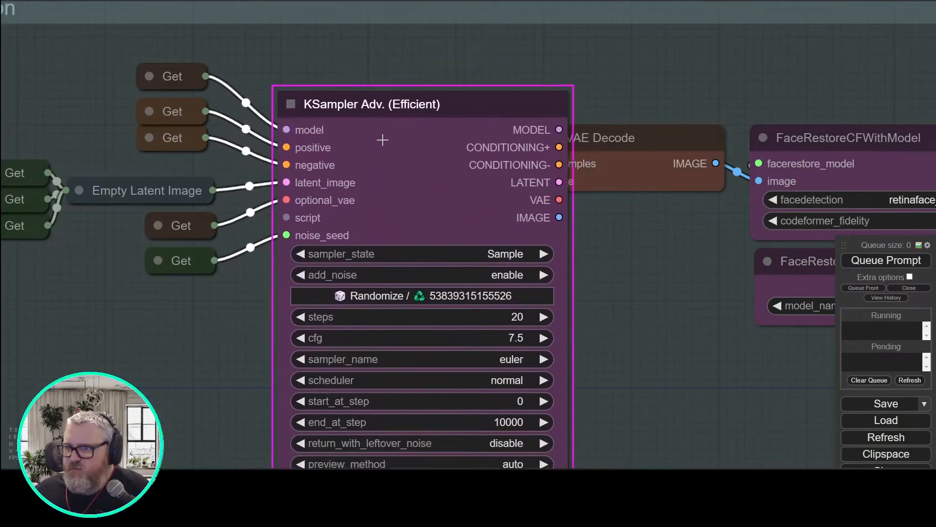
{"action": "left_click_drag", "start_coordinate": [383, 140], "coordinate": [334, 122]}
{"action": "scroll", "coordinate": [468, 339], "scroll_direction": "down", "scroll_amount": 10}
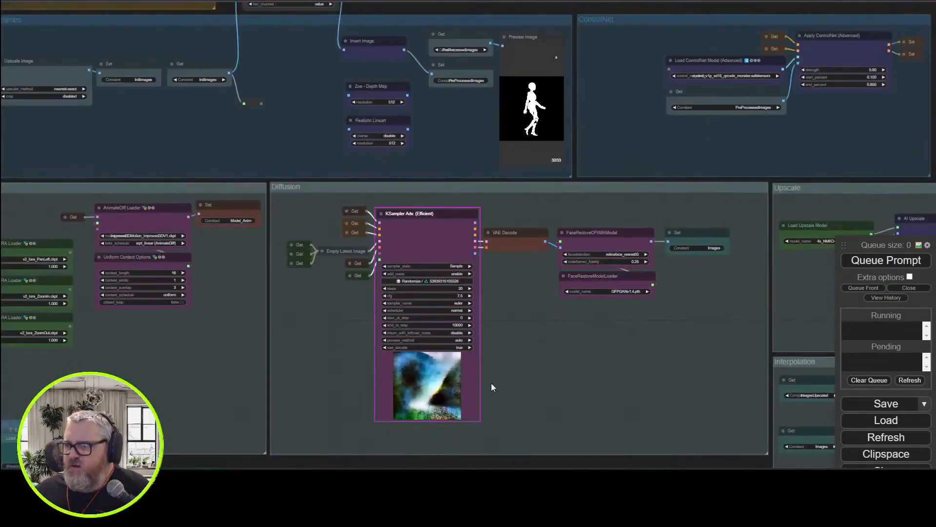
{"action": "left_click", "coordinate": [435, 265]}
- Look through the Input Frames, Prompt, ControlNet, Upscale, Interpolation and Animate groups for the cause of the sampler error
{"action": "left_click_drag", "start_coordinate": [182, 438], "coordinate": [440, 205]}
{"action": "scroll", "coordinate": [441, 220], "scroll_direction": "up", "scroll_amount": 5}
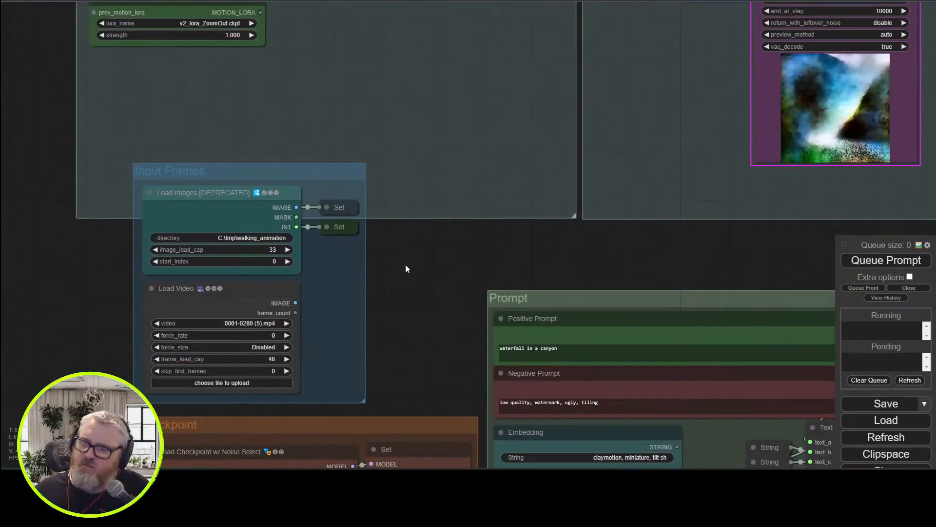
{"action": "left_click_drag", "start_coordinate": [490, 276], "coordinate": [258, 155]}
{"action": "left_click_drag", "start_coordinate": [273, 54], "coordinate": [122, 442]}
{"action": "scroll", "coordinate": [123, 439], "scroll_direction": "down", "scroll_amount": 6}
{"action": "left_click_drag", "start_coordinate": [561, 439], "coordinate": [146, 376]}
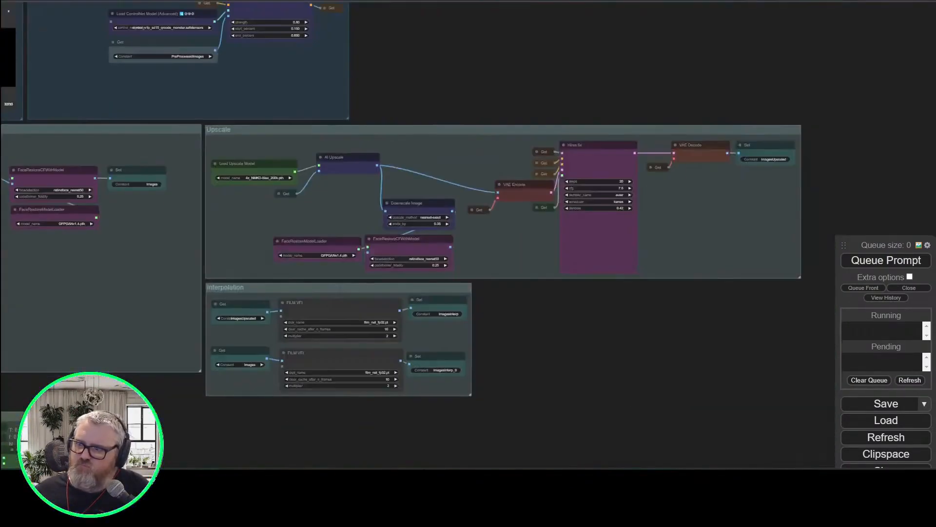
{"action": "scroll", "coordinate": [537, 321], "scroll_direction": "up", "scroll_amount": 4}
{"action": "left_click_drag", "start_coordinate": [537, 321], "coordinate": [497, 394]}
{"action": "scroll", "coordinate": [497, 394], "scroll_direction": "up", "scroll_amount": 3}
{"action": "scroll", "coordinate": [522, 365], "scroll_direction": "down", "scroll_amount": 5}
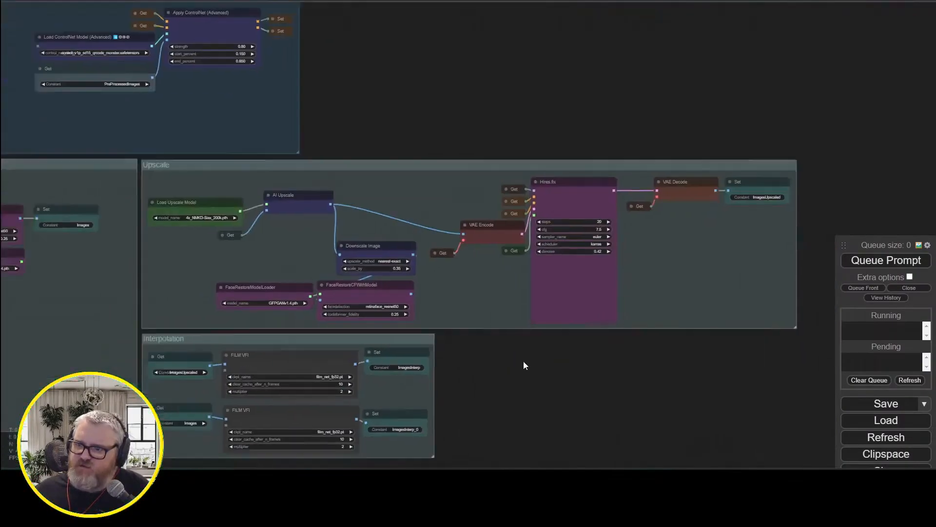
{"action": "left_click_drag", "start_coordinate": [522, 365], "coordinate": [755, 464]}
{"action": "scroll", "coordinate": [754, 464], "scroll_direction": "up", "scroll_amount": 4}
{"action": "scroll", "coordinate": [317, 429], "scroll_direction": "up", "scroll_amount": 6}
{"action": "scroll", "coordinate": [245, 460], "scroll_direction": "down", "scroll_amount": 6}
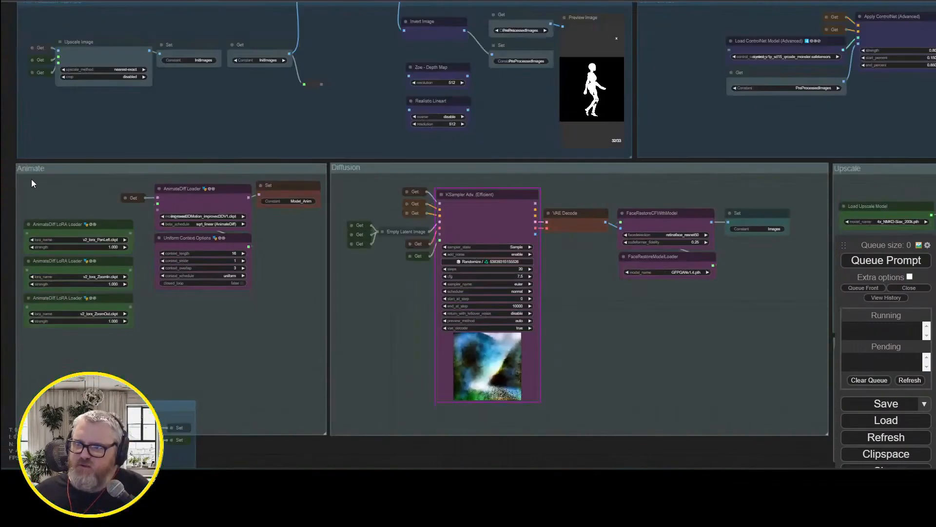
- Look over the preprocessing nodes and the ControlNet, Upscale, Settings, Billboard and Prompt groups for the cause of the sampler error
{"action": "left_click_drag", "start_coordinate": [20, 215], "coordinate": [71, 341]}
{"action": "scroll", "coordinate": [71, 341], "scroll_direction": "up", "scroll_amount": 3}
{"action": "left_click_drag", "start_coordinate": [763, 95], "coordinate": [150, 95]}
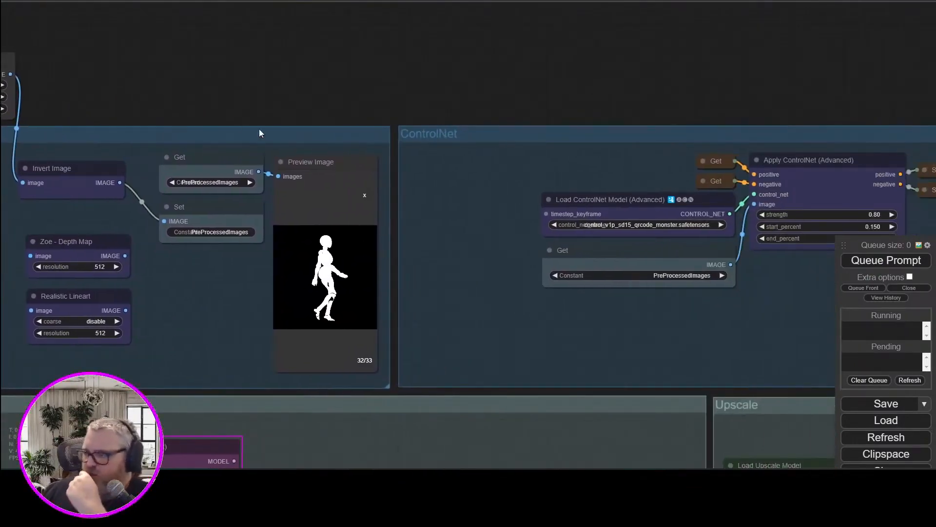
{"action": "left_click_drag", "start_coordinate": [366, 19], "coordinate": [145, 13]}
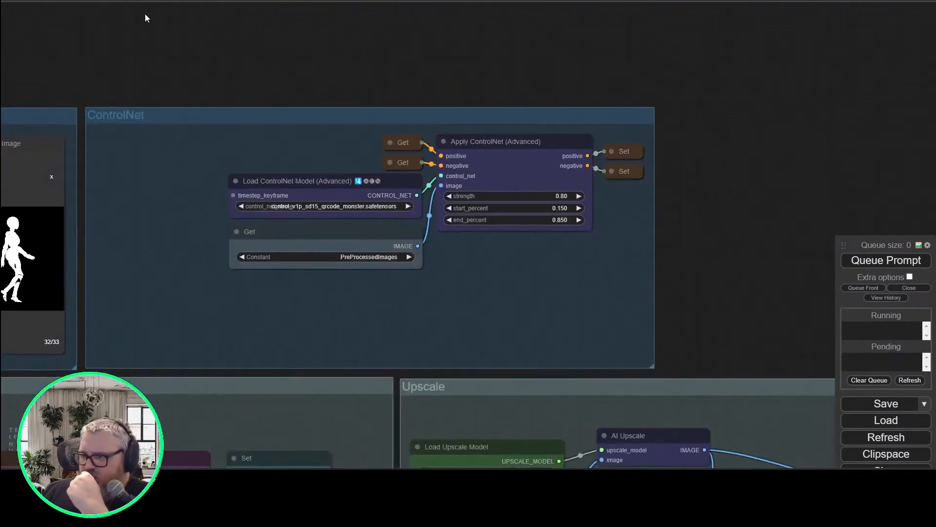
{"action": "left_click_drag", "start_coordinate": [804, 351], "coordinate": [4, 11]}
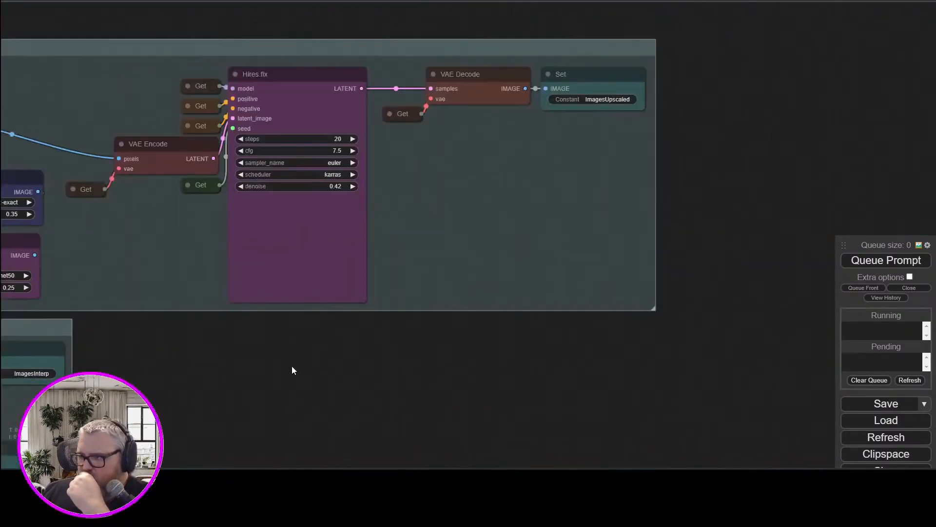
{"action": "left_click_drag", "start_coordinate": [351, 384], "coordinate": [796, 199]}
{"action": "left_click_drag", "start_coordinate": [157, 414], "coordinate": [800, 292]}
{"action": "left_click_drag", "start_coordinate": [146, 324], "coordinate": [545, 175]}
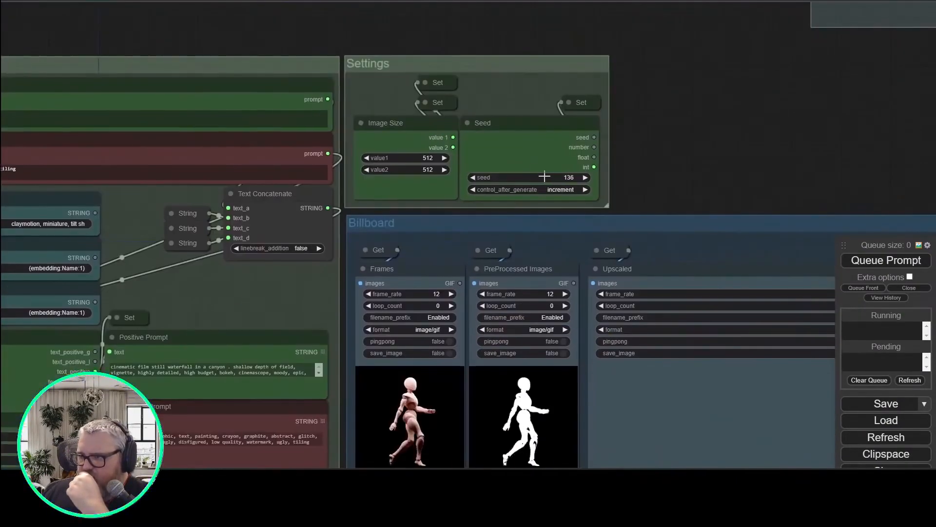
{"action": "left_click_drag", "start_coordinate": [650, 163], "coordinate": [498, 2]}
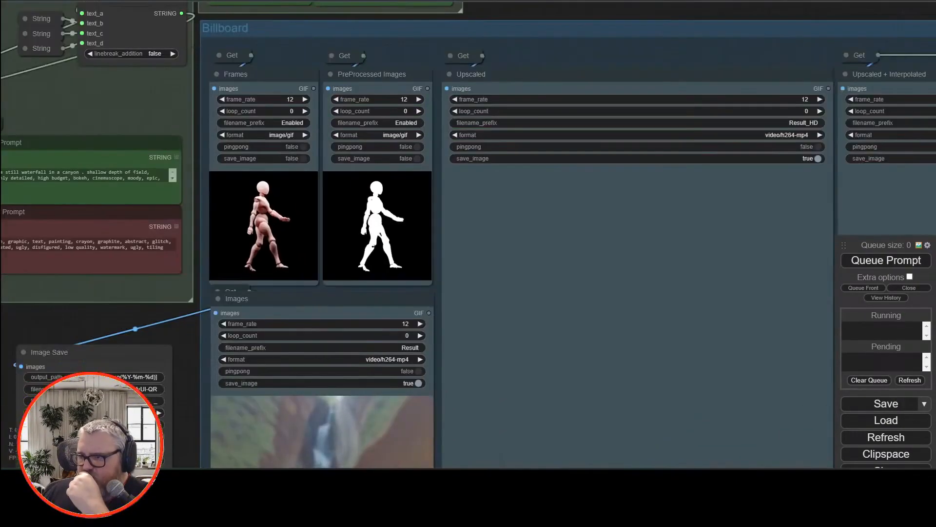
{"action": "left_click_drag", "start_coordinate": [88, 322], "coordinate": [622, 303]}
{"action": "scroll", "coordinate": [439, 376], "scroll_direction": "down", "scroll_amount": 3}
{"action": "scroll", "coordinate": [247, 251], "scroll_direction": "up", "scroll_amount": 4}
{"action": "left_click_drag", "start_coordinate": [248, 251], "coordinate": [185, 407]}
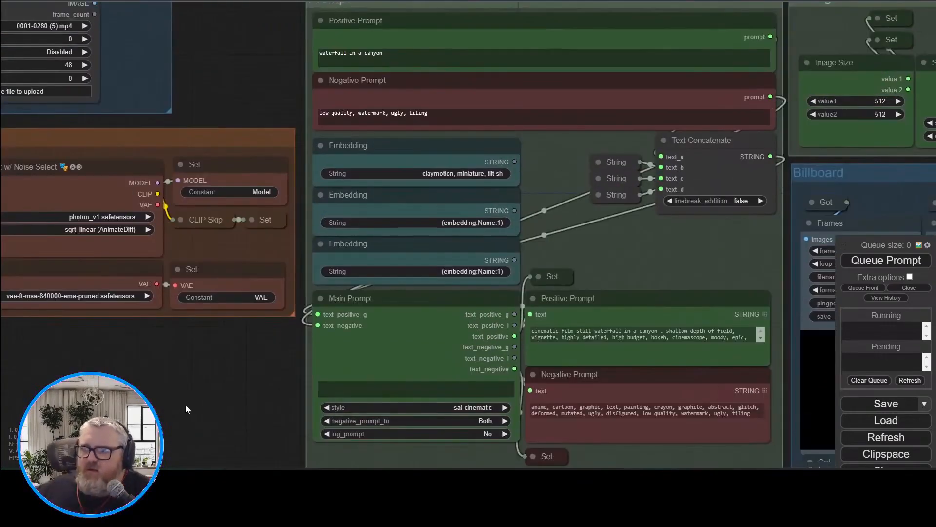
- Save the workflow as "workflow vid2qr"
{"action": "left_click", "coordinate": [886, 404]}
{"action": "type", "text": "wo"}
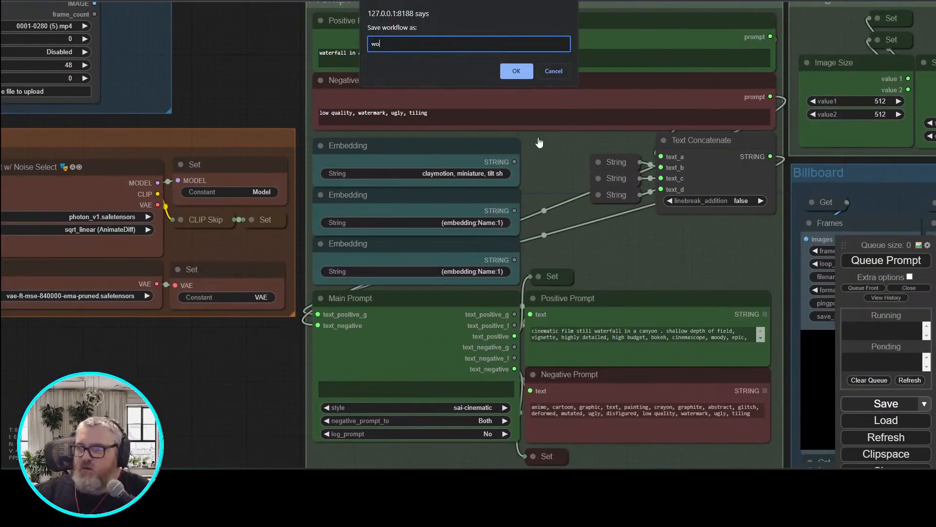
{"action": "type", "text": "rkflow "}
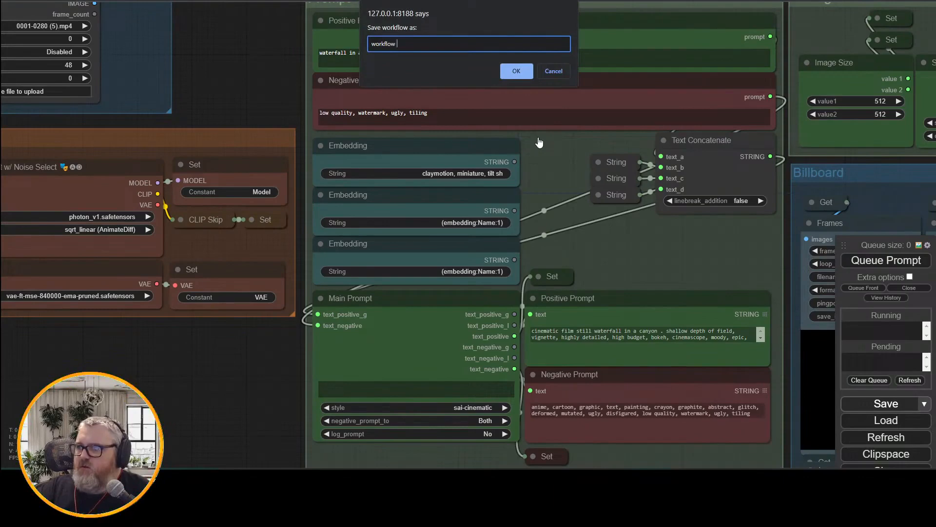
{"action": "type", "text": "vid2qr"}
{"action": "key", "text": "Return"}
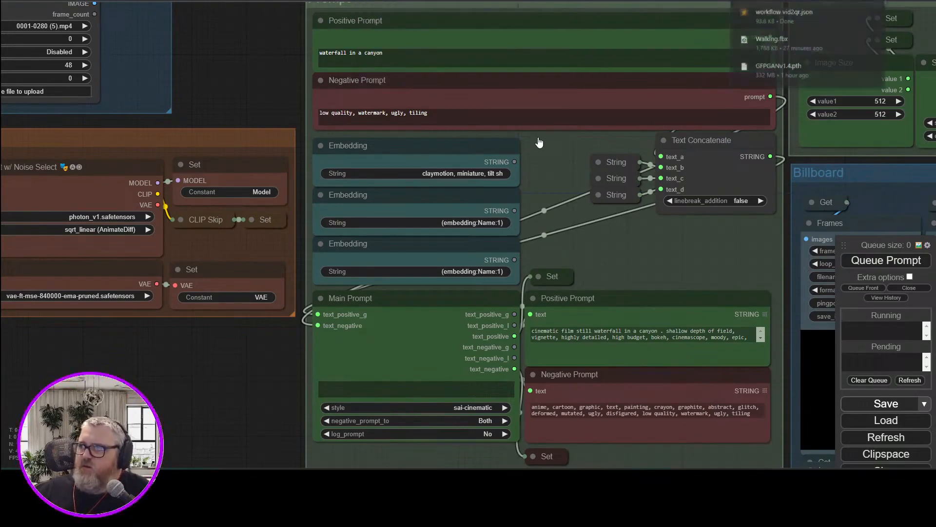
- Bring up the command window running the ComfyUI server and close it
{"action": "left_click", "coordinate": [213, 480]}
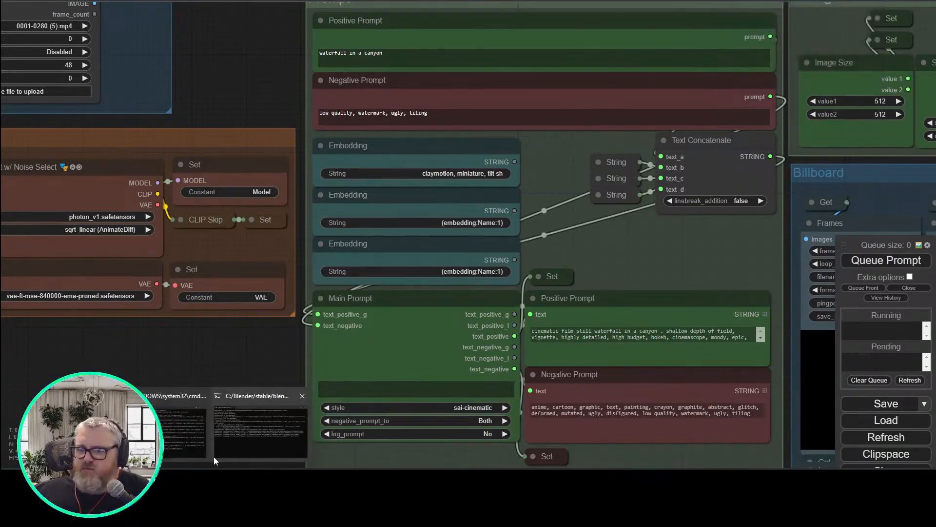
{"action": "left_click", "coordinate": [225, 446]}
{"action": "mouse_move", "coordinate": [213, 481]}
{"action": "left_click", "coordinate": [183, 427]}
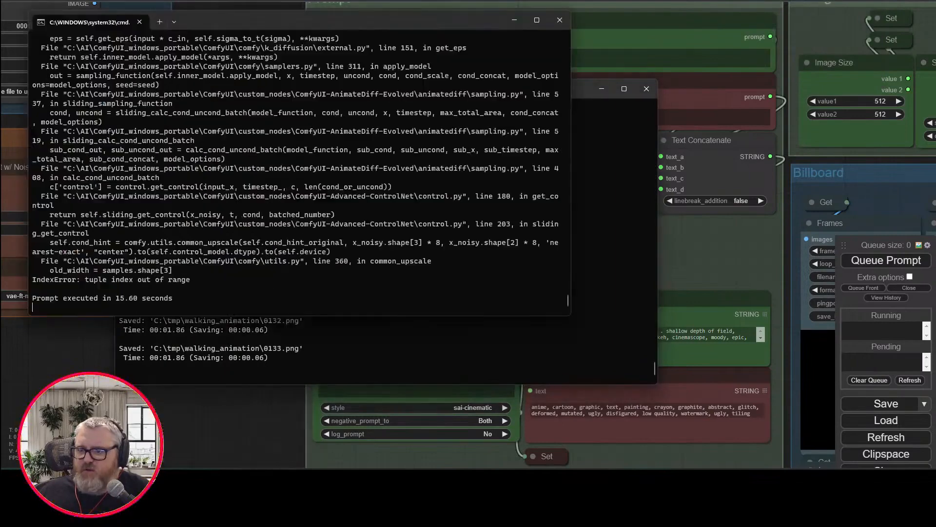
{"action": "key", "text": "alt+F4"}
- Start the ComfyUI server again by running run_nvidia_gpu.bat from C:\ai\ComfyUI_windows_portable
{"action": "key", "text": "super+r"}
{"action": "type", "text": "c"}
{"action": "key", "text": "Up"}
{"action": "key", "text": "Up"}
{"action": "key", "text": "Up"}
{"action": "key", "text": "Up"}
{"action": "key", "text": "Up"}
{"action": "key", "text": "Up"}
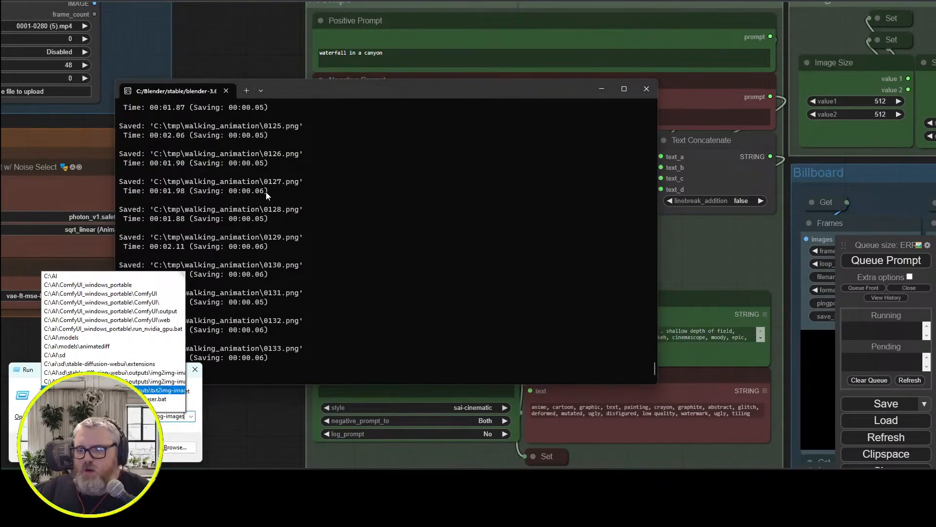
{"action": "key", "text": "Up"}
{"action": "key", "text": "Up"}
{"action": "key", "text": "Up"}
{"action": "key", "text": "Up"}
{"action": "key", "text": "Return"}
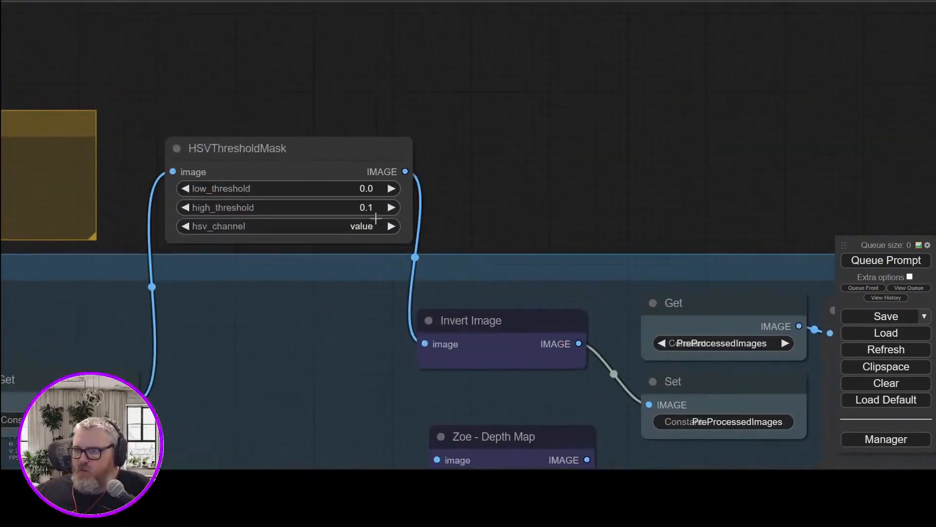
- Set the HSVThresholdMask's high_threshold to 0.0, queue the prompt and inspect the previewed mask frames
{"action": "left_click", "coordinate": [341, 207]}
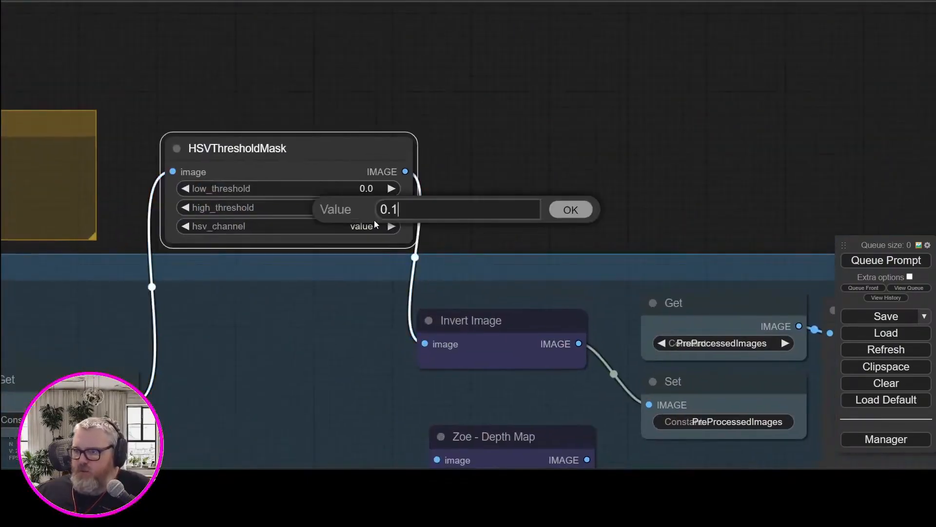
{"action": "key", "text": "BackSpace"}
{"action": "type", "text": "0"}
{"action": "key", "text": "Return"}
{"action": "left_click", "coordinate": [909, 265]}
{"action": "left_click_drag", "start_coordinate": [785, 222], "coordinate": [382, 36]}
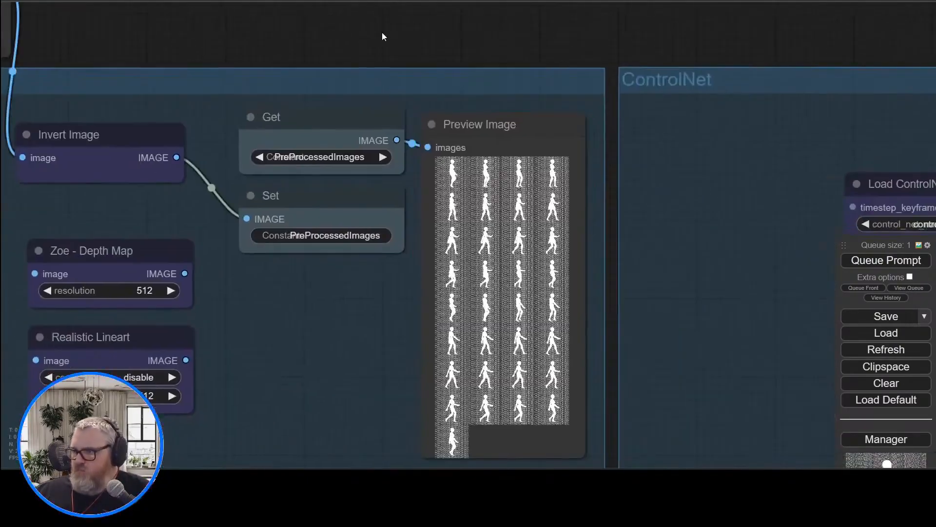
{"action": "scroll", "coordinate": [546, 245], "scroll_direction": "up", "scroll_amount": 20}
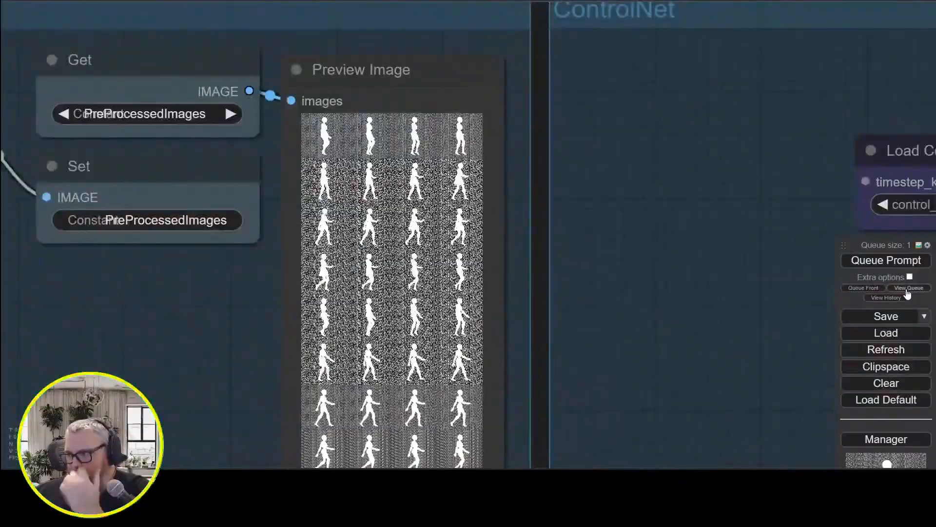
- Show the queue list and re-enter the HSVThresholdMask's high_threshold value
{"action": "left_click", "coordinate": [907, 290]}
{"action": "scroll", "coordinate": [369, 100], "scroll_direction": "down", "scroll_amount": 5}
{"action": "scroll", "coordinate": [342, 61], "scroll_direction": "down", "scroll_amount": 3}
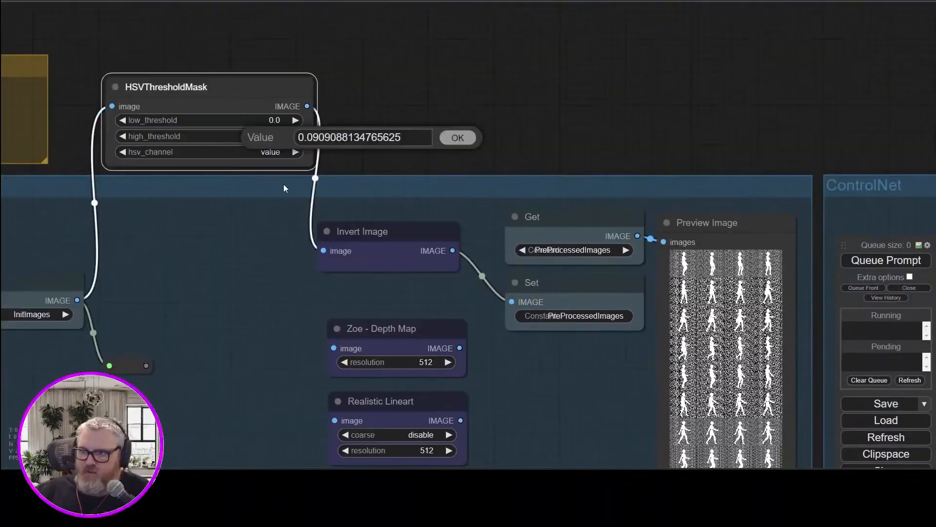
{"action": "key", "text": "Return"}
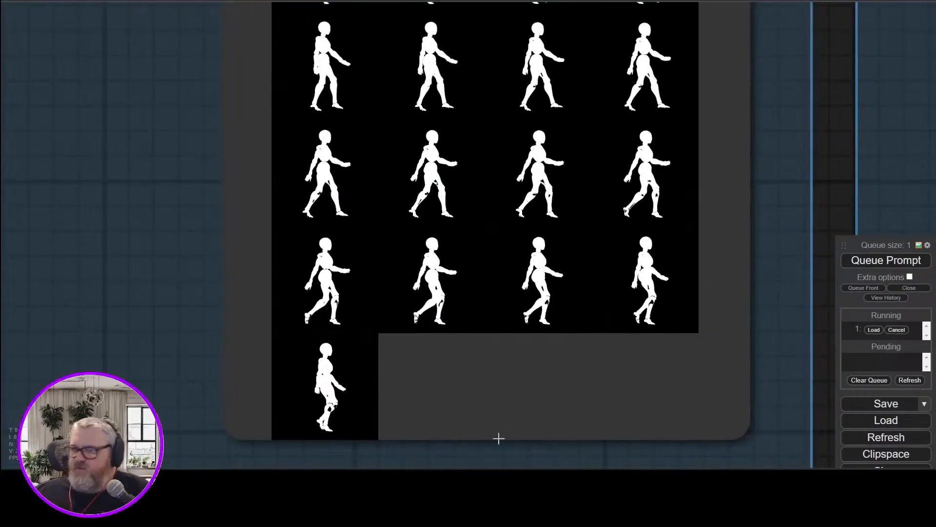
- Set the HSVThresholdMask's high_threshold back to 0.0, queue the prompt again and check the preprocessed image preview
{"action": "scroll", "coordinate": [498, 438], "scroll_direction": "down", "scroll_amount": 5}
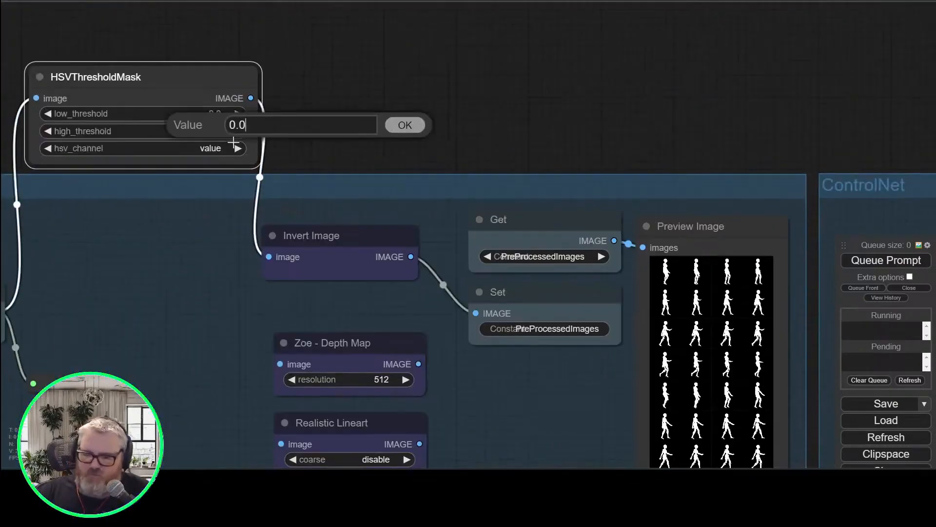
{"action": "key", "text": "Return"}
{"action": "left_click", "coordinate": [886, 260]}
{"action": "left_click", "coordinate": [214, 132]}
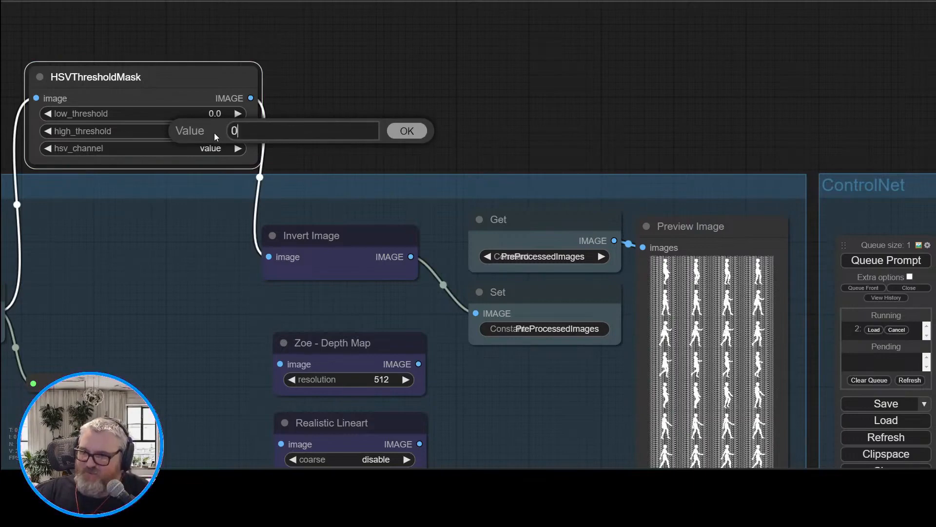
{"action": "key", "text": "Return"}
{"action": "left_click", "coordinate": [881, 263]}
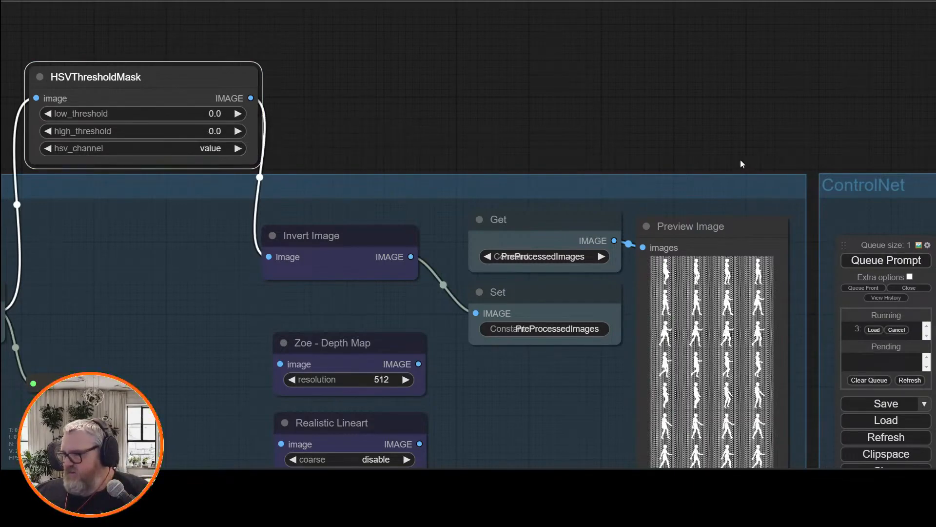
{"action": "left_click_drag", "start_coordinate": [746, 166], "coordinate": [514, 37]}
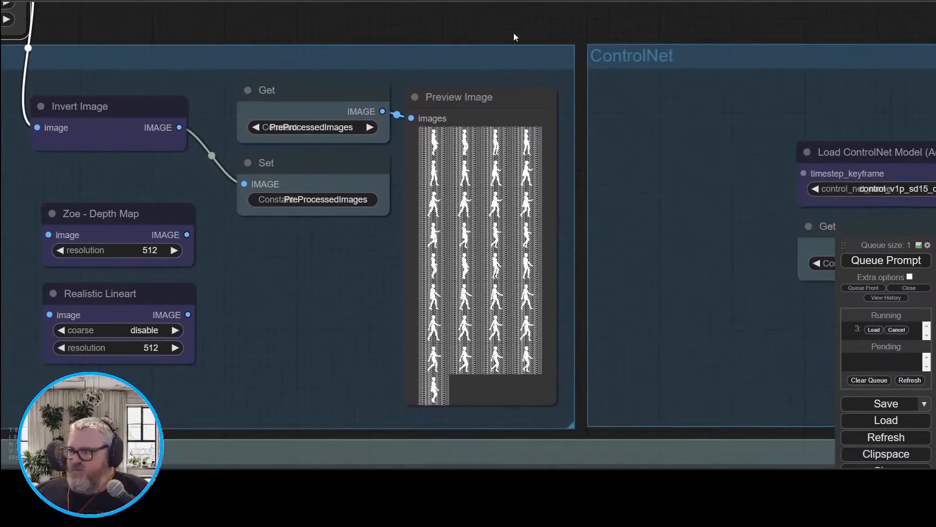
- Try entering 00 as the HSVThresholdMask's high_threshold
{"action": "left_click_drag", "start_coordinate": [307, 94], "coordinate": [538, 222]}
{"action": "left_click", "coordinate": [210, 132]}
{"action": "type", "text": "00"}
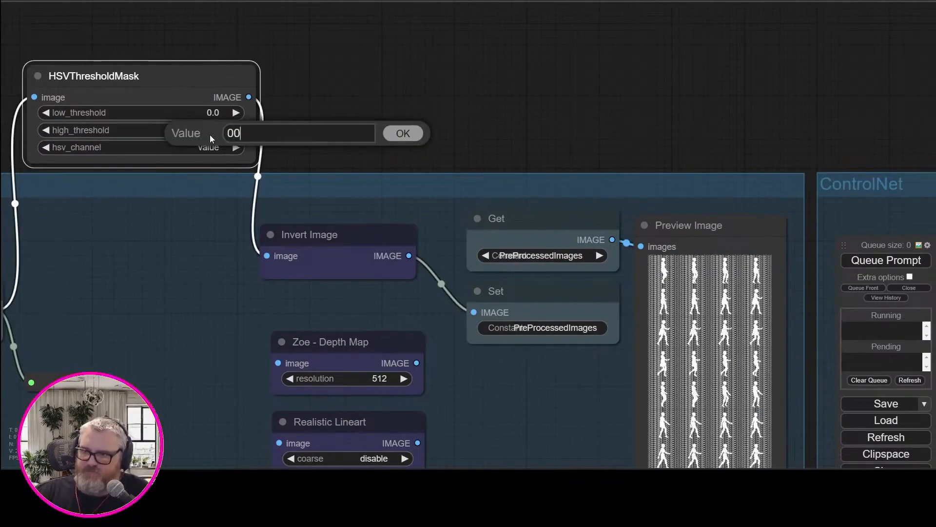
{"action": "key", "text": "Return"}
{"action": "left_click", "coordinate": [205, 130]}
- Convert the HSVThresholdMask's high_threshold setting to a node input
{"action": "right_click", "coordinate": [202, 124]}
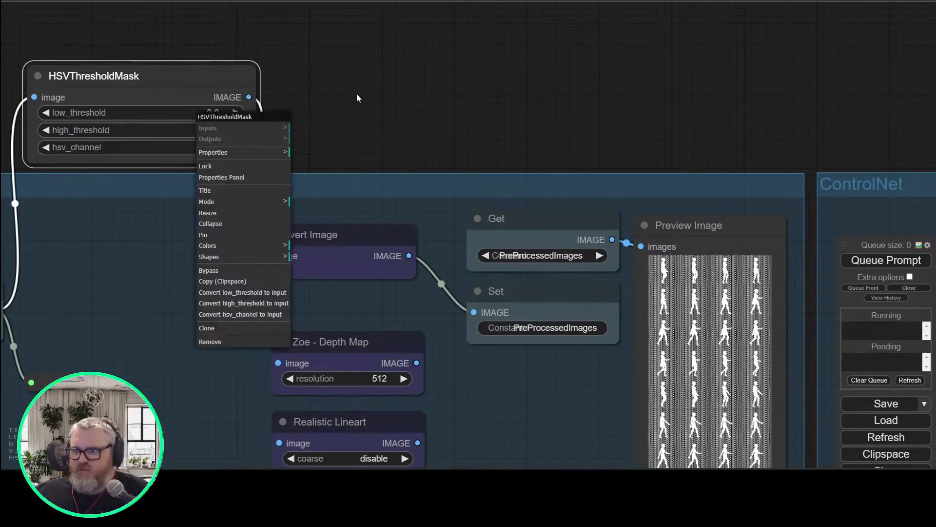
{"action": "left_click_drag", "start_coordinate": [357, 94], "coordinate": [505, 117]}
{"action": "right_click", "coordinate": [480, 111]}
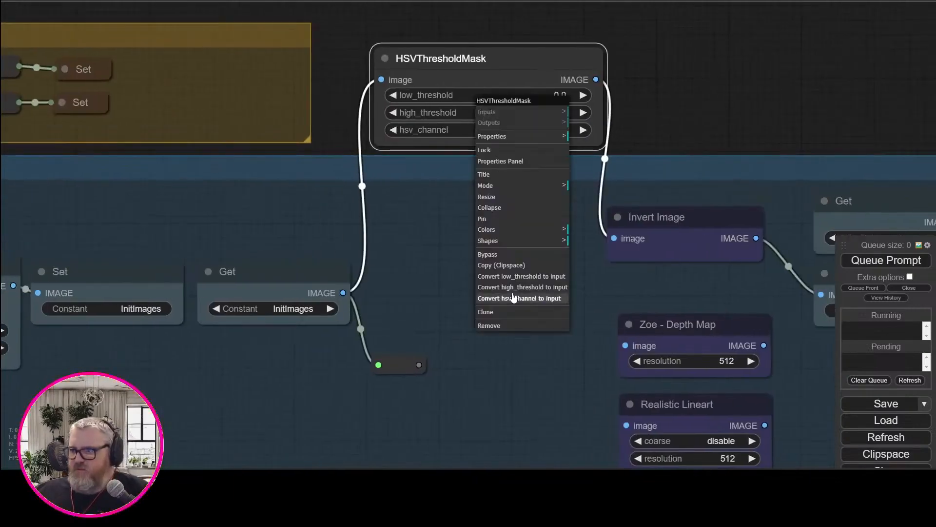
{"action": "left_click", "coordinate": [516, 286]}
{"action": "left_click", "coordinate": [672, 44]}
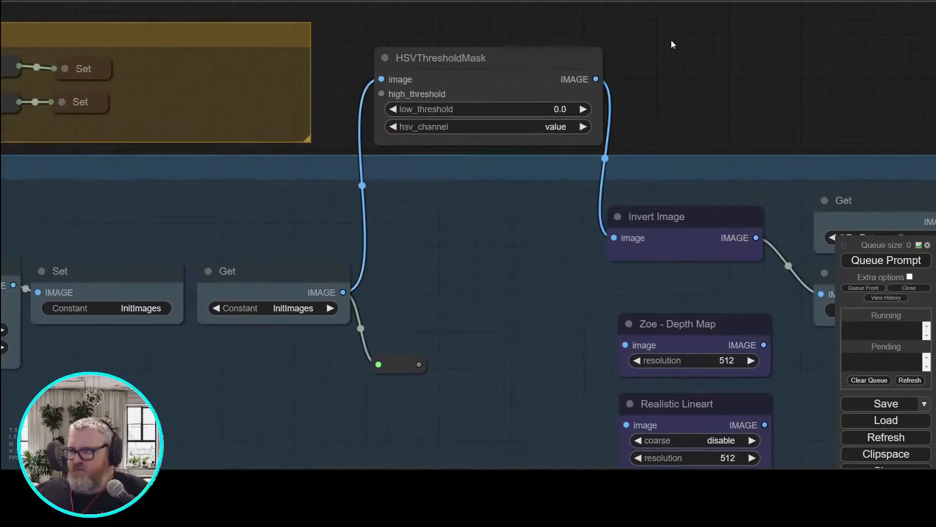
- Add a Float node above the HSVThresholdMask and connect its FLOAT output to the high_threshold input
{"action": "left_click_drag", "start_coordinate": [670, 40], "coordinate": [707, 177]}
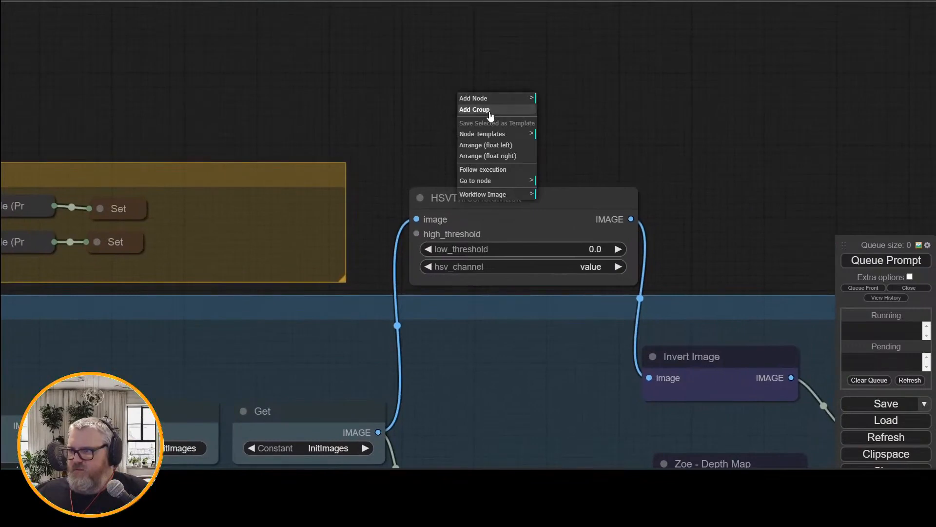
{"action": "double_click", "coordinate": [398, 97]}
{"action": "type", "text": "float"}
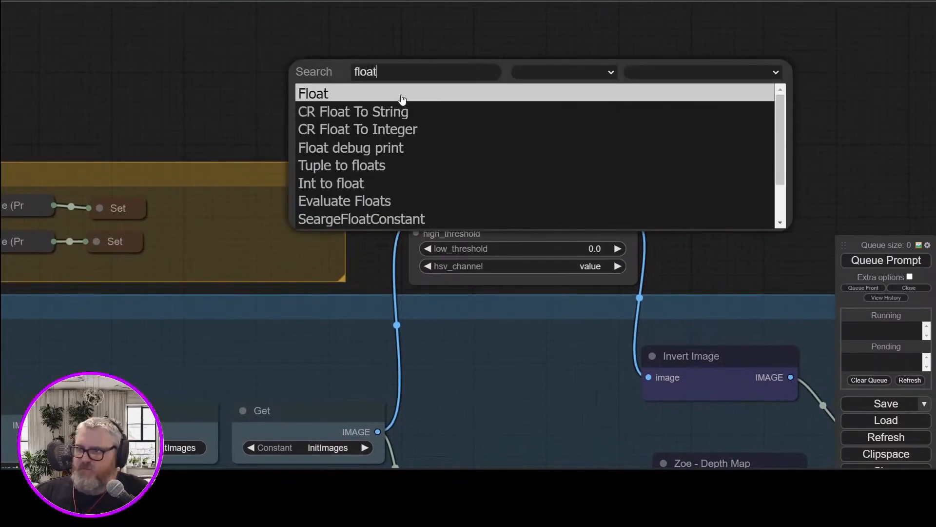
{"action": "key", "text": "Return"}
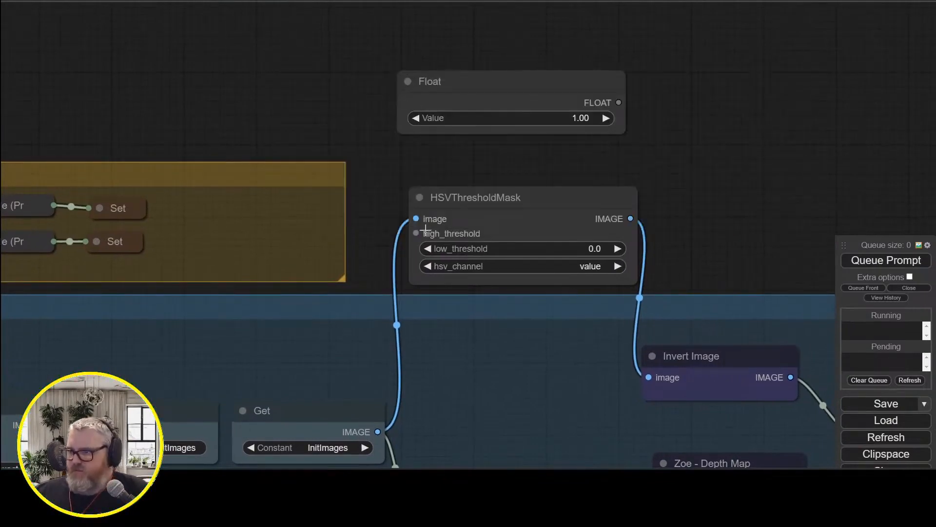
{"action": "left_click_drag", "start_coordinate": [415, 233], "coordinate": [623, 102]}
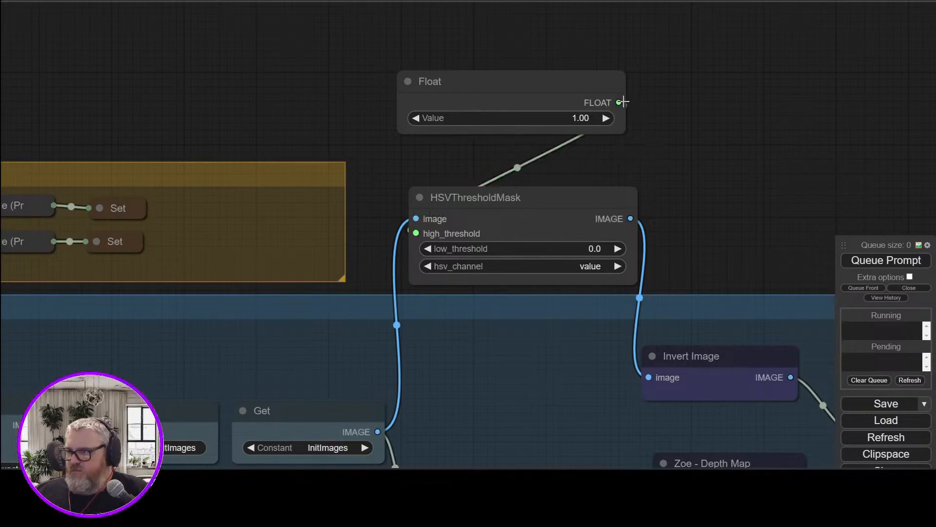
- Set the Float node's value to 0.02
{"action": "left_click", "coordinate": [581, 116]}
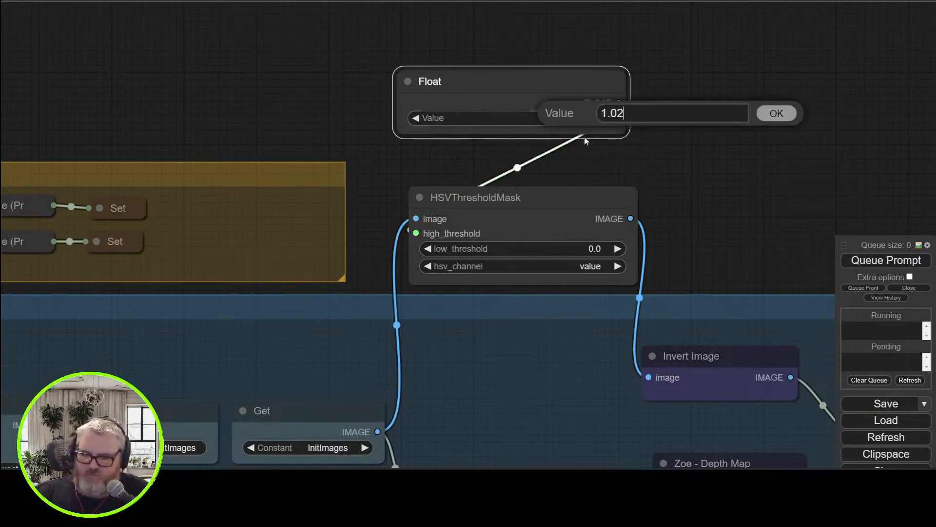
{"action": "key", "text": "BackSpace"}
{"action": "key", "text": "BackSpace"}
{"action": "key", "text": "BackSpace"}
{"action": "key", "text": "BackSpace"}
{"action": "type", "text": "0.02"}
{"action": "key", "text": "Return"}
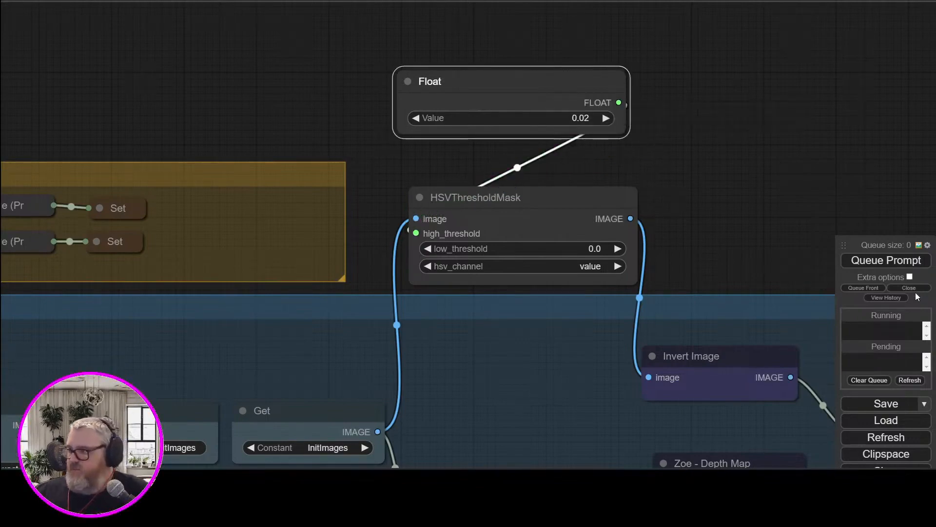
- Queue the prompt and inspect the preprocessed walk frames in the Preview Image node
{"action": "key", "text": "ctrl+Return"}
{"action": "left_click_drag", "start_coordinate": [733, 137], "coordinate": [537, 112]}
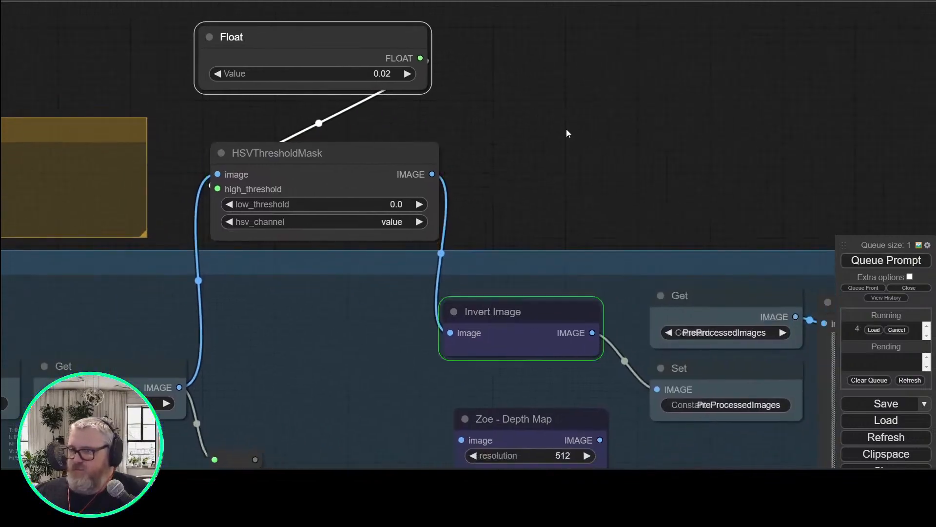
{"action": "left_click_drag", "start_coordinate": [616, 171], "coordinate": [250, 40]}
{"action": "scroll", "coordinate": [443, 312], "scroll_direction": "up", "scroll_amount": 10}
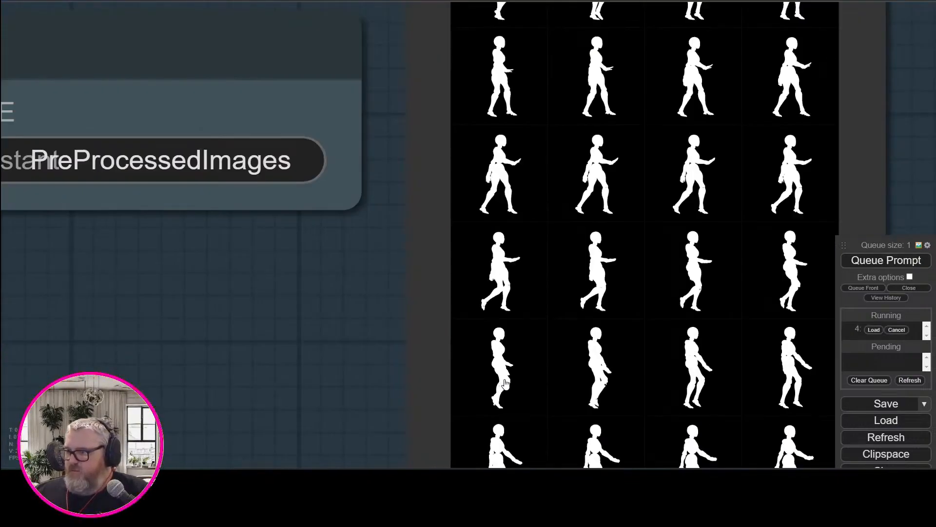
{"action": "scroll", "coordinate": [625, 330], "scroll_direction": "down", "scroll_amount": 12}
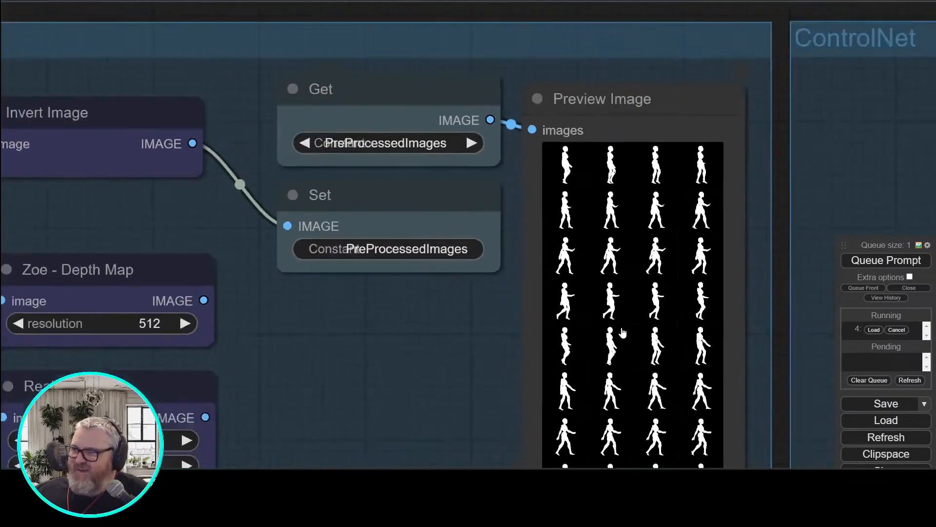
- Move the Float node down so it sits directly above the HSVThresholdMask node
{"action": "left_click_drag", "start_coordinate": [496, 73], "coordinate": [663, 233]}
{"action": "left_click_drag", "start_coordinate": [359, 141], "coordinate": [698, 317]}
{"action": "scroll", "coordinate": [698, 317], "scroll_direction": "up", "scroll_amount": 5}
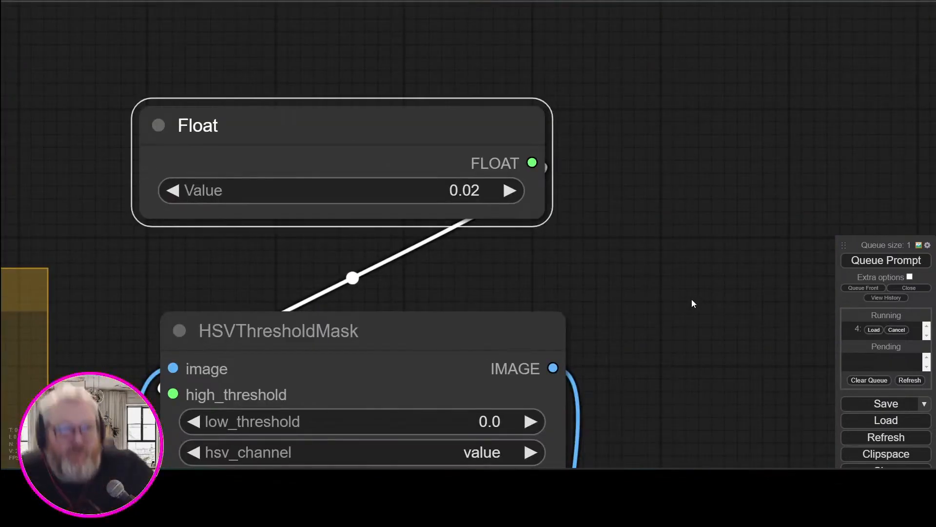
{"action": "left_click_drag", "start_coordinate": [682, 291], "coordinate": [658, 115]}
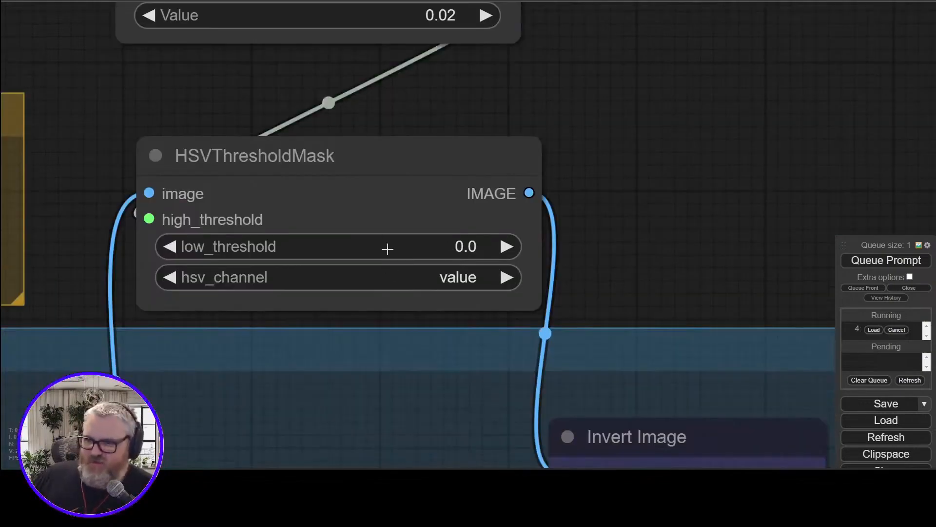
{"action": "left_click_drag", "start_coordinate": [367, 29], "coordinate": [377, 110]}
{"action": "scroll", "coordinate": [627, 180], "scroll_direction": "down", "scroll_amount": 1}
- Look over the KSampler Adv. error report and dismiss it
{"action": "left_click_drag", "start_coordinate": [626, 181], "coordinate": [556, 103]}
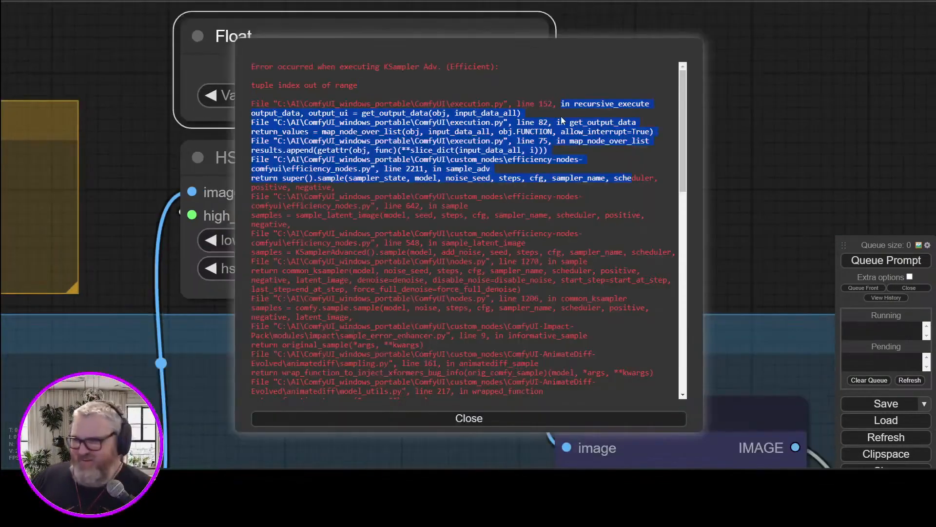
{"action": "left_click", "coordinate": [543, 287]}
{"action": "left_click", "coordinate": [525, 422]}
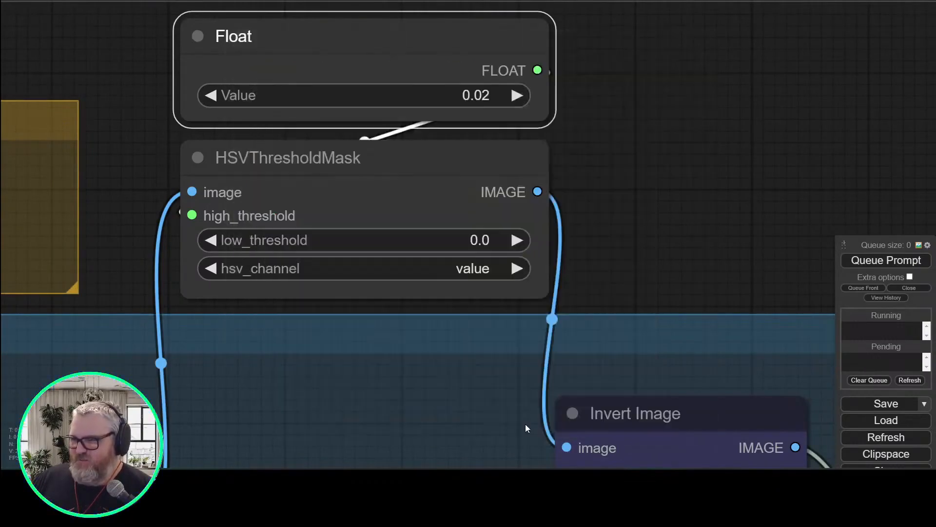
- Examine the white walking silhouettes in the Preview Image node up close
{"action": "scroll", "coordinate": [663, 253], "scroll_direction": "down", "scroll_amount": 5}
{"action": "left_click_drag", "start_coordinate": [663, 252], "coordinate": [403, 77]}
{"action": "left_click_drag", "start_coordinate": [526, 86], "coordinate": [203, 6]}
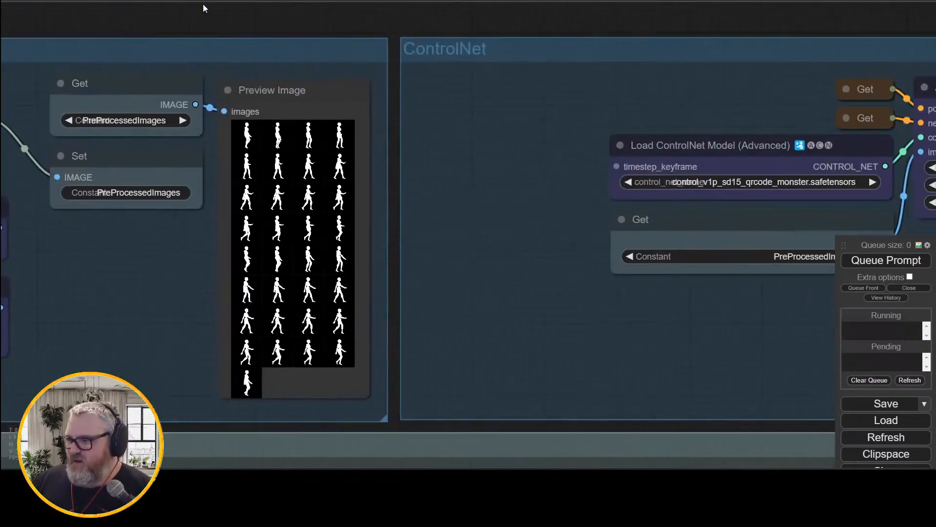
{"action": "scroll", "coordinate": [305, 348], "scroll_direction": "up", "scroll_amount": 12}
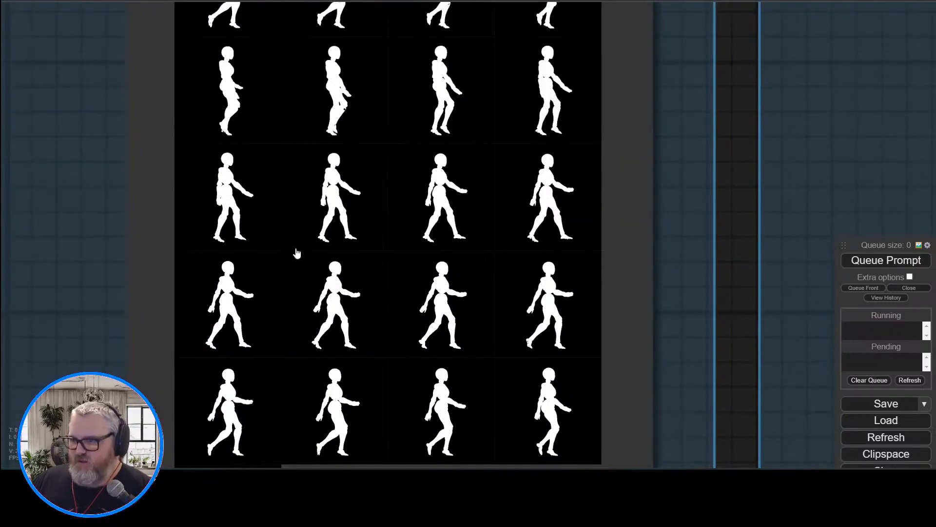
- Inspect the KSampler Adv. settings and its preview, along with the Animate, CLIP and PreProcessFrames groups, for the error's cause
{"action": "scroll", "coordinate": [390, 314], "scroll_direction": "down", "scroll_amount": 20}
{"action": "left_click_drag", "start_coordinate": [634, 336], "coordinate": [400, 176]}
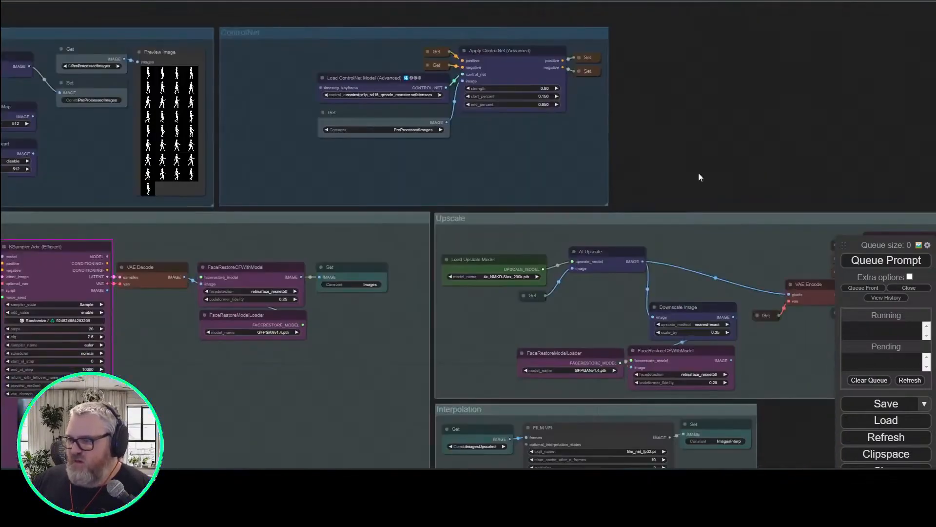
{"action": "left_click_drag", "start_coordinate": [463, 383], "coordinate": [585, 178]}
{"action": "left_click_drag", "start_coordinate": [177, 344], "coordinate": [324, 460]}
{"action": "scroll", "coordinate": [366, 140], "scroll_direction": "up", "scroll_amount": 5}
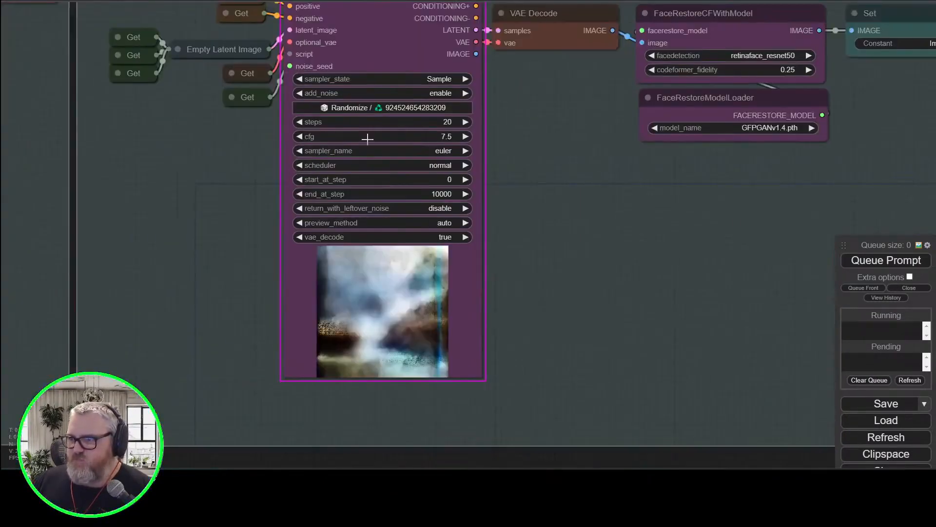
{"action": "scroll", "coordinate": [365, 120], "scroll_direction": "down", "scroll_amount": 3}
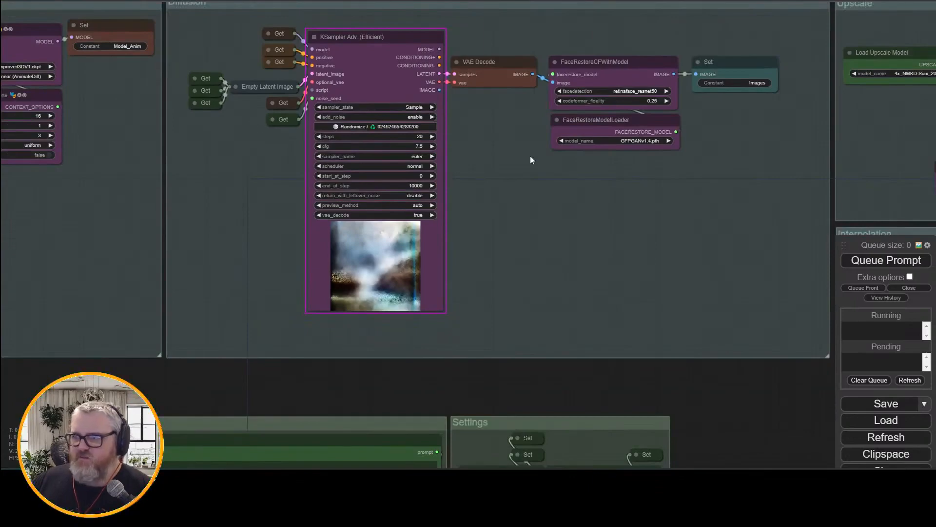
{"action": "left_click_drag", "start_coordinate": [417, 409], "coordinate": [307, 22]}
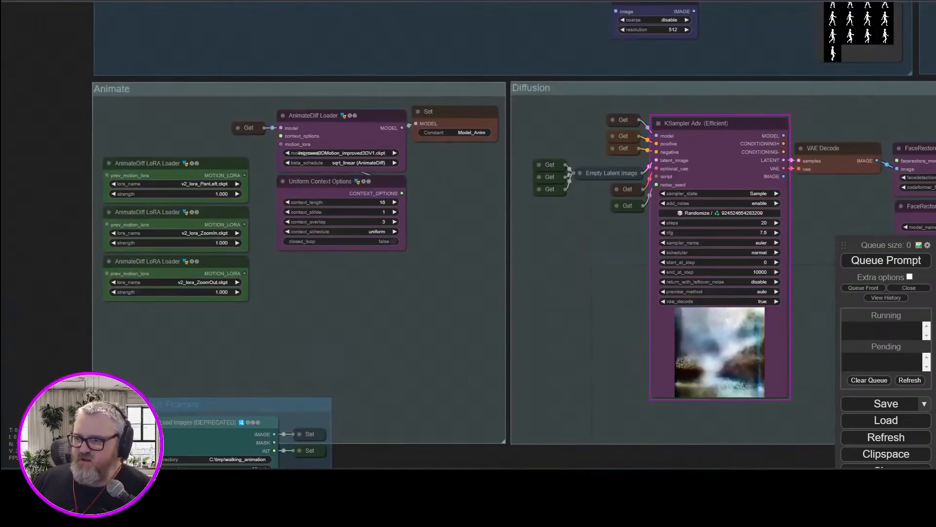
{"action": "left_click_drag", "start_coordinate": [68, 90], "coordinate": [125, 308]}
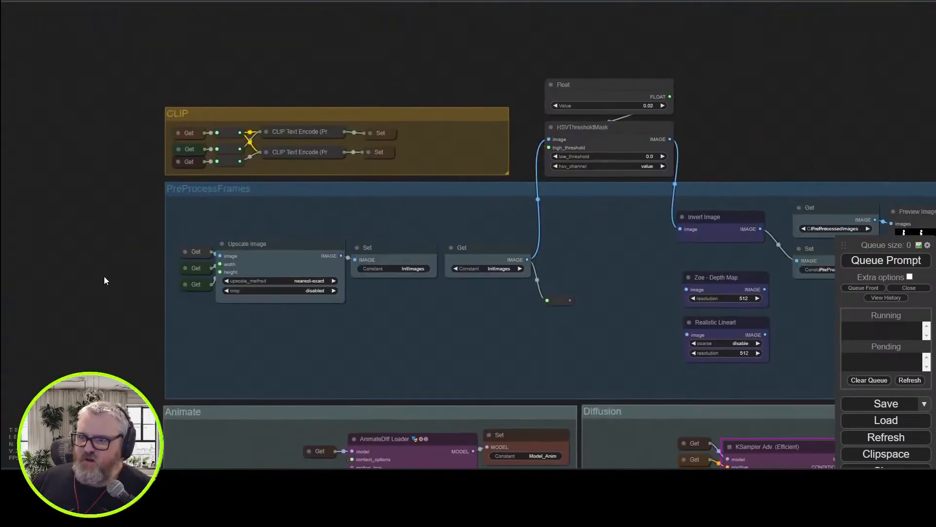
{"action": "left_click_drag", "start_coordinate": [109, 276], "coordinate": [2, 398]}
{"action": "left_click_drag", "start_coordinate": [302, 136], "coordinate": [217, 36]}
- Load the Purz ComfyUI AnimateDiff-Evolved workflow JSON from the Downloads folder
{"action": "left_click", "coordinate": [881, 426]}
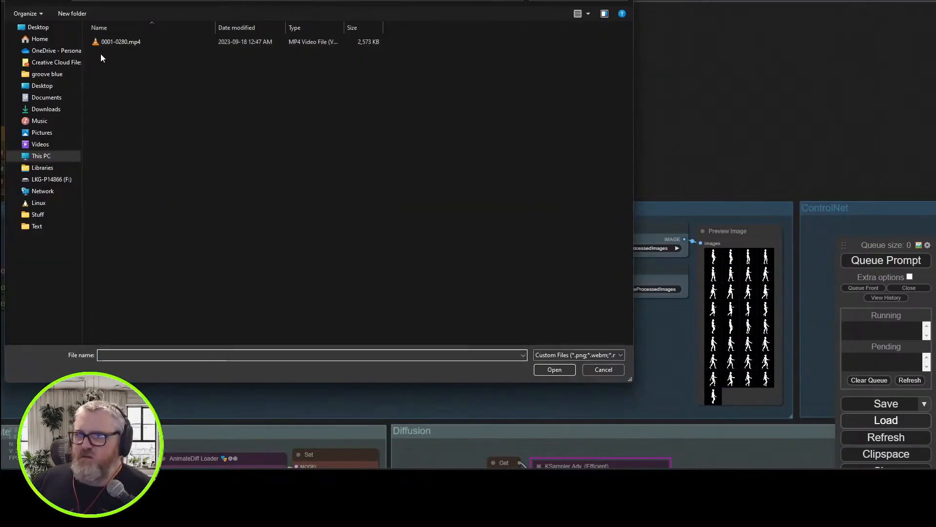
{"action": "left_click", "coordinate": [46, 110]}
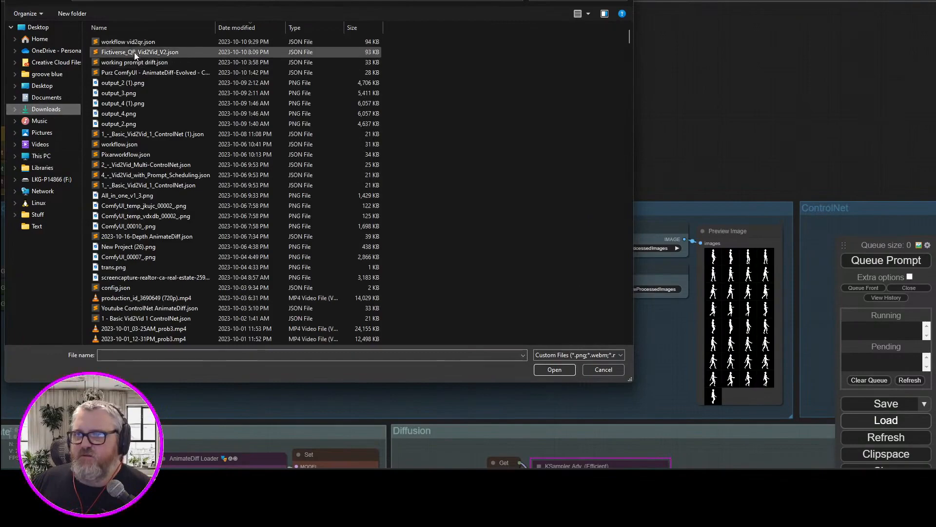
{"action": "double_click", "coordinate": [136, 73]}
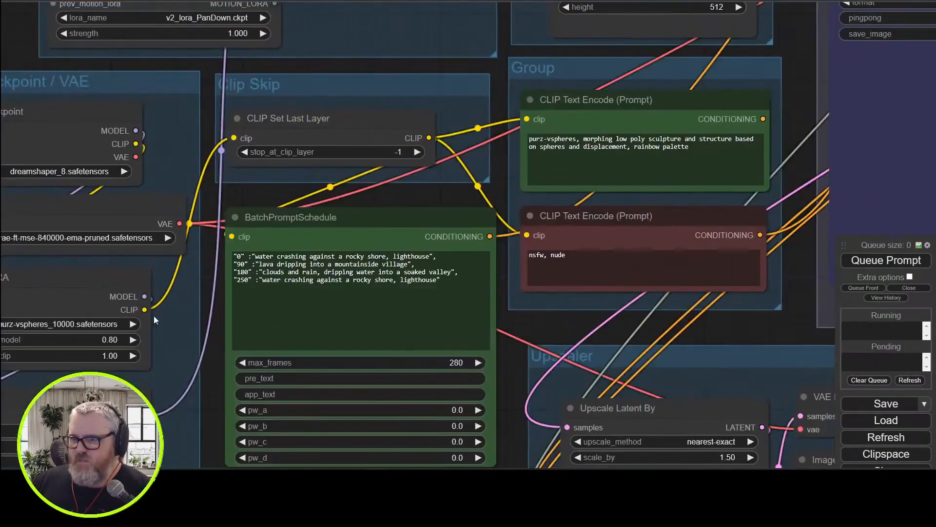
- Connect the Load Images node's IMAGE output to the Preview Image node and its INT output to the Empty Latent Image's batch_size
{"action": "scroll", "coordinate": [293, 308], "scroll_direction": "up", "scroll_amount": 1}
{"action": "left_click_drag", "start_coordinate": [276, 222], "coordinate": [283, 259]}
{"action": "left_click_drag", "start_coordinate": [417, 247], "coordinate": [240, 297]}
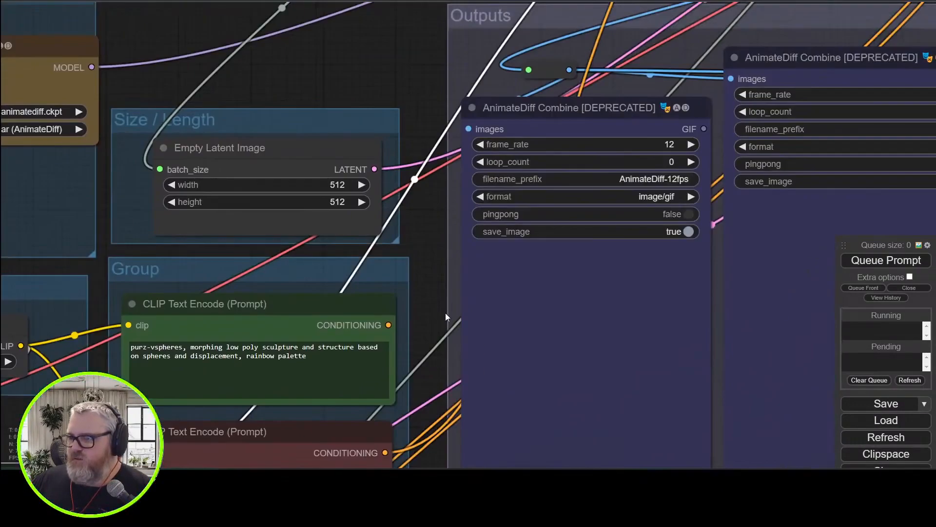
{"action": "scroll", "coordinate": [446, 312], "scroll_direction": "down", "scroll_amount": 2}
{"action": "left_click_drag", "start_coordinate": [411, 323], "coordinate": [324, 394]}
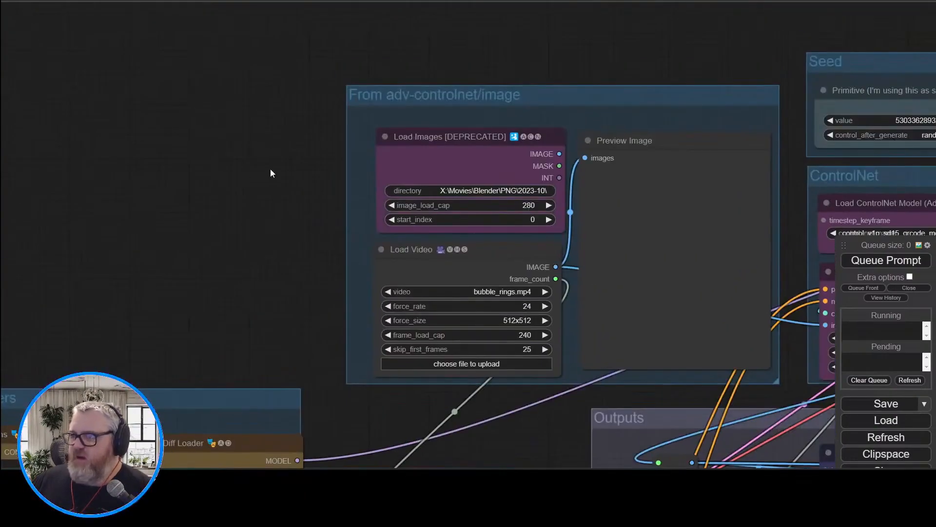
{"action": "left_click_drag", "start_coordinate": [270, 168], "coordinate": [77, 106]}
{"action": "scroll", "coordinate": [72, 219], "scroll_direction": "down", "scroll_amount": 1}
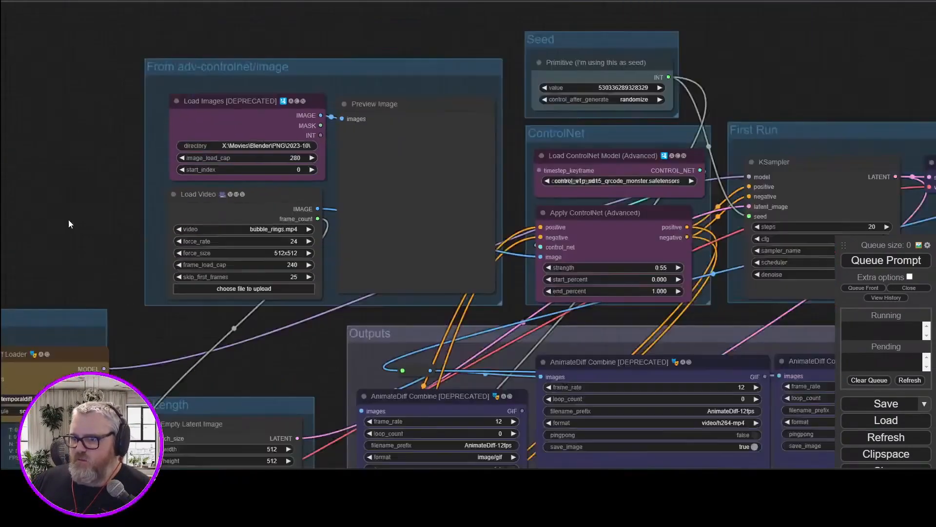
{"action": "left_click_drag", "start_coordinate": [71, 219], "coordinate": [115, 112]}
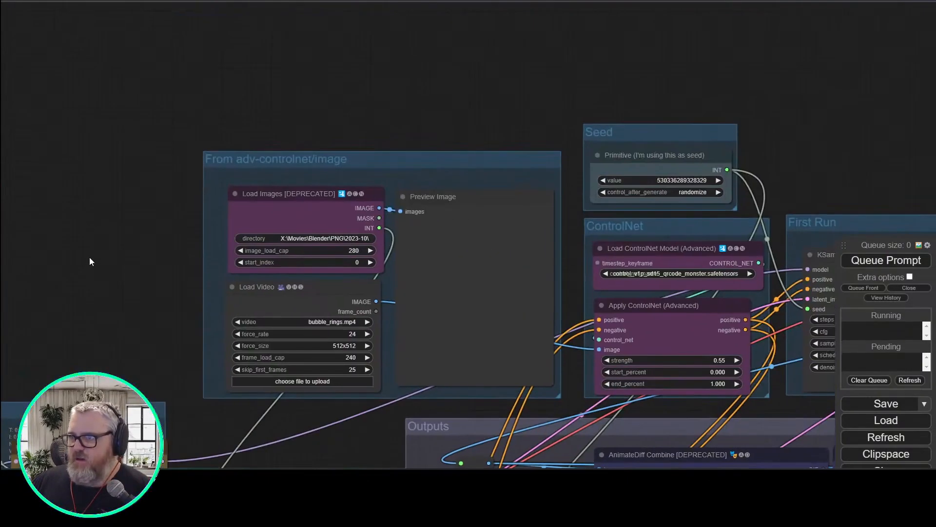
- Set the Load Images node's image_load_cap to 33
{"action": "left_click", "coordinate": [351, 250]}
{"action": "type", "text": "33"}
{"action": "key", "text": "Return"}
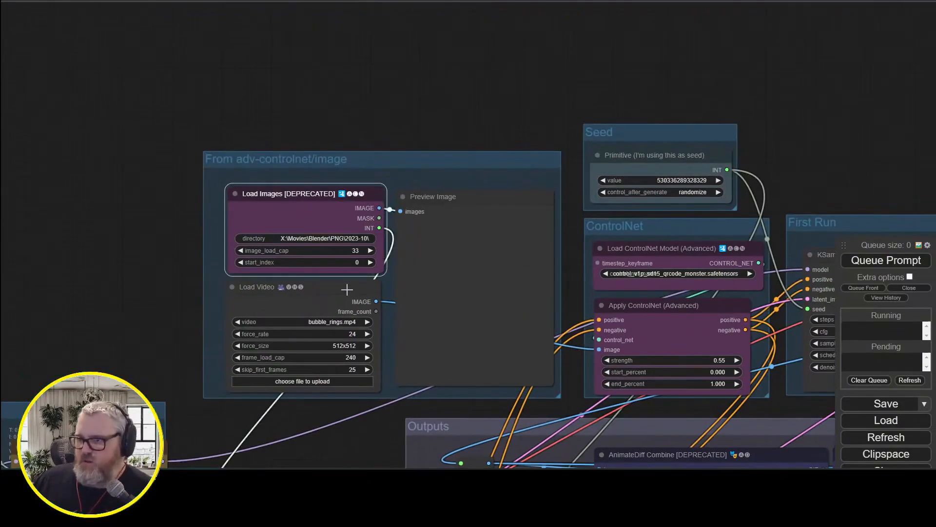
- Check the walking_animation folder's name in C:\tmp and set the Load Images directory to C:\tmp\walking_animation
{"action": "key", "text": "alt+Tab"}
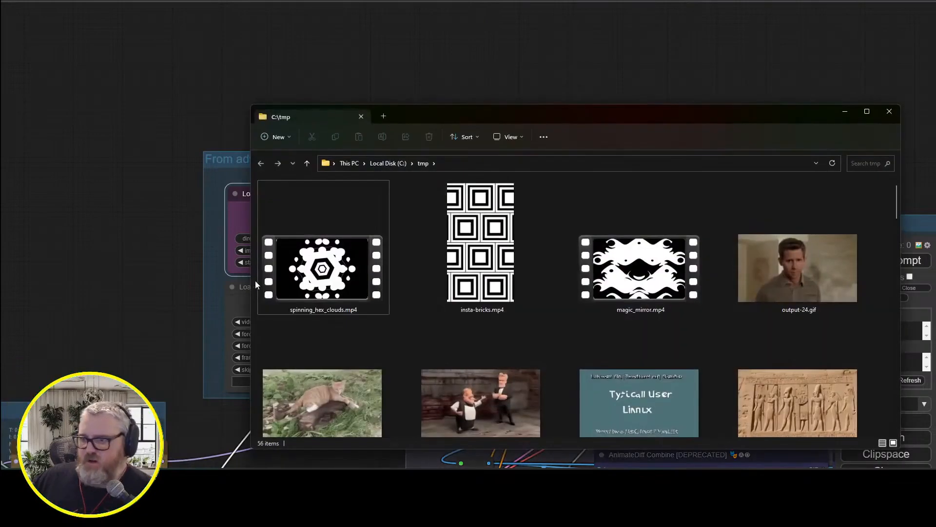
{"action": "scroll", "coordinate": [306, 273], "scroll_direction": "down", "scroll_amount": 15}
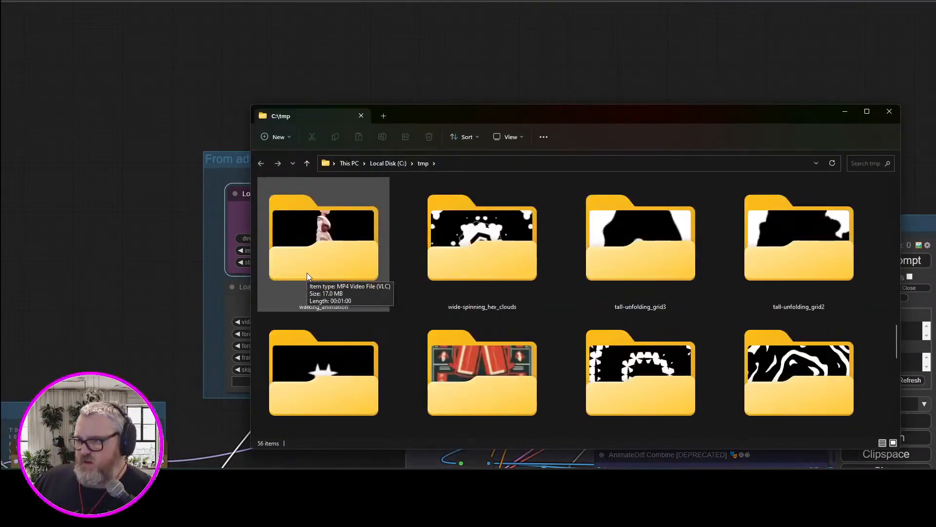
{"action": "key", "text": "alt+Tab"}
{"action": "left_click", "coordinate": [299, 239]}
{"action": "key", "text": "ctrl+a"}
{"action": "type", "text": "C:\\tmp\\walking_animation"}
{"action": "key", "text": "Return"}
- Review the Seed, ControlNet and First Run KSampler nodes of the loaded workflow
{"action": "left_click_drag", "start_coordinate": [367, 123], "coordinate": [303, 67]}
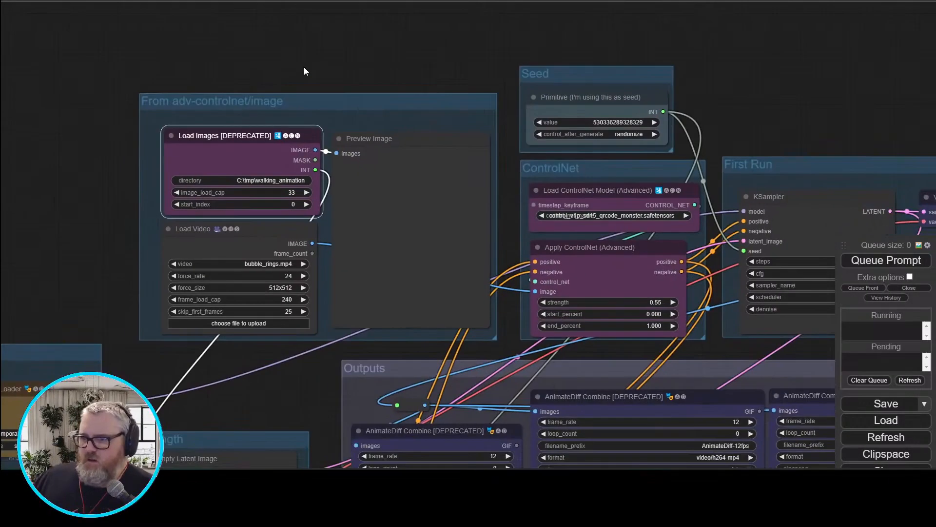
{"action": "left_click_drag", "start_coordinate": [752, 68], "coordinate": [494, 92]}
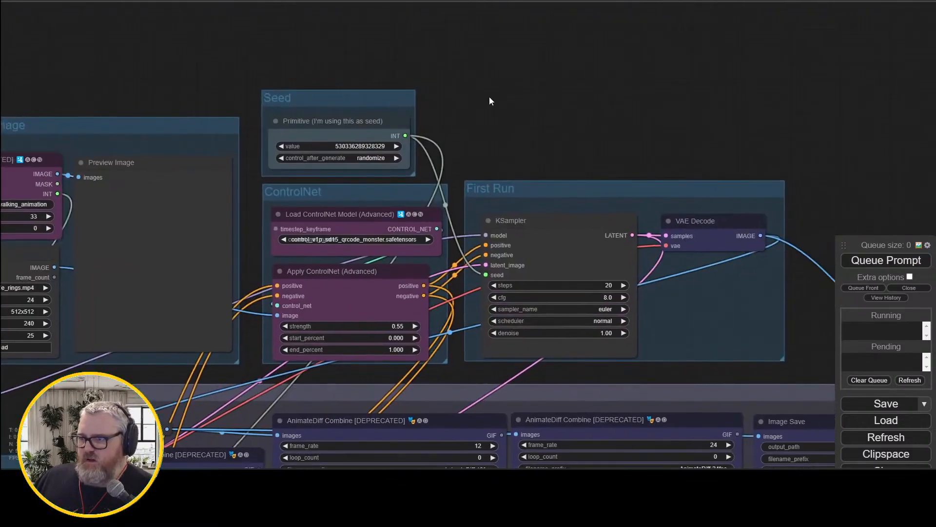
{"action": "left_click_drag", "start_coordinate": [522, 124], "coordinate": [661, 110]}
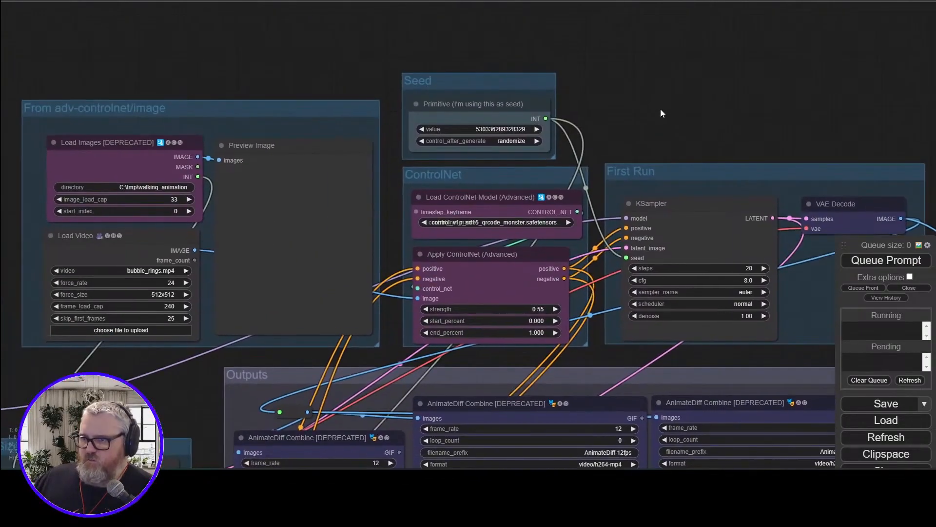
- Add an HSVThresholdMask node fed by the Load Images node's IMAGE output
{"action": "left_click_drag", "start_coordinate": [197, 157], "coordinate": [192, 42]}
{"action": "left_click", "coordinate": [206, 55]}
{"action": "type", "text": "thresh"}
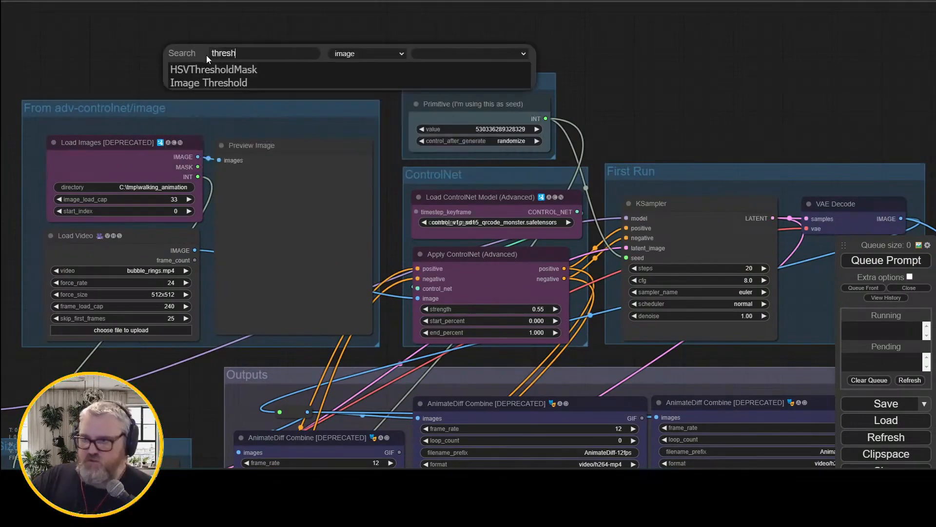
{"action": "key", "text": "Return"}
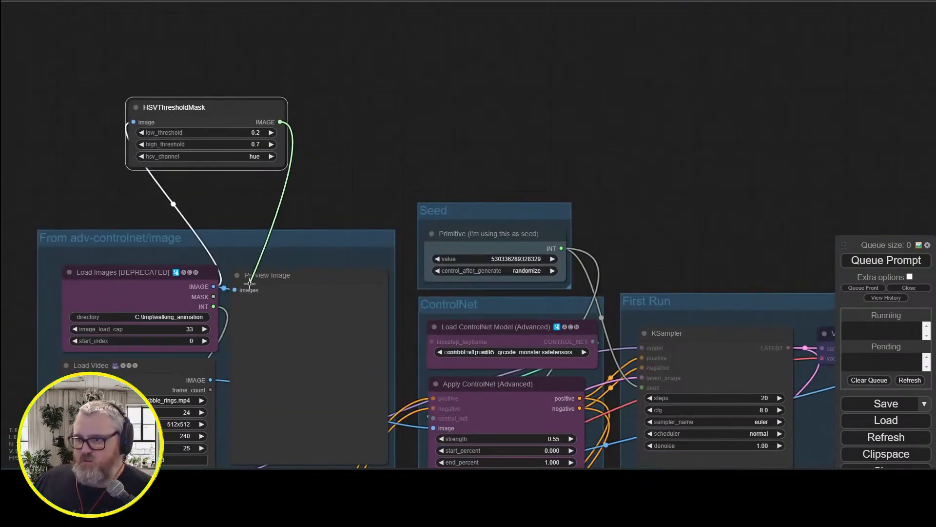
- Connect the HSVThresholdMask output to Preview Image and to the image input of Apply ControlNet (Advanced)
{"action": "left_click_drag", "start_coordinate": [250, 283], "coordinate": [249, 281]}
{"action": "left_click_drag", "start_coordinate": [280, 122], "coordinate": [434, 428]}
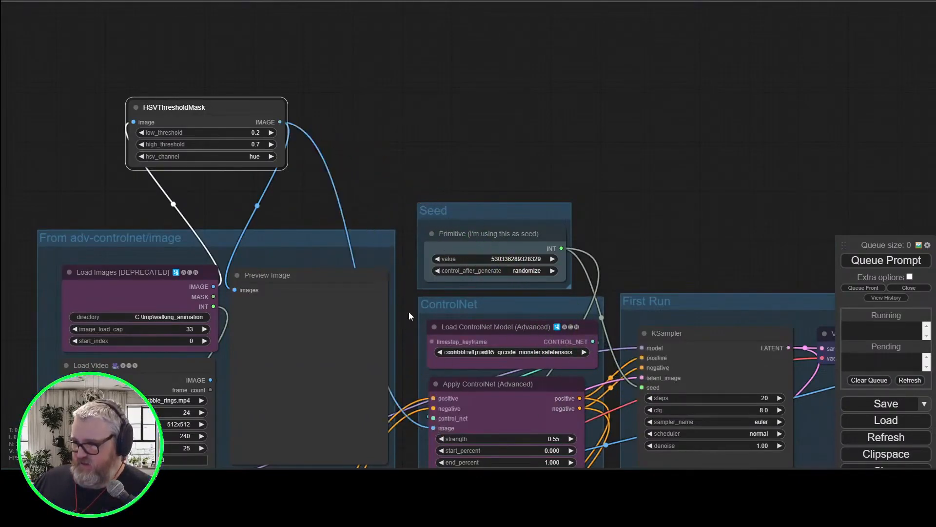
{"action": "left_click", "coordinate": [482, 59]}
- Set the HSVThresholdMask node's hsv_channel to value and its low_threshold to 0.0
{"action": "left_click", "coordinate": [254, 157]}
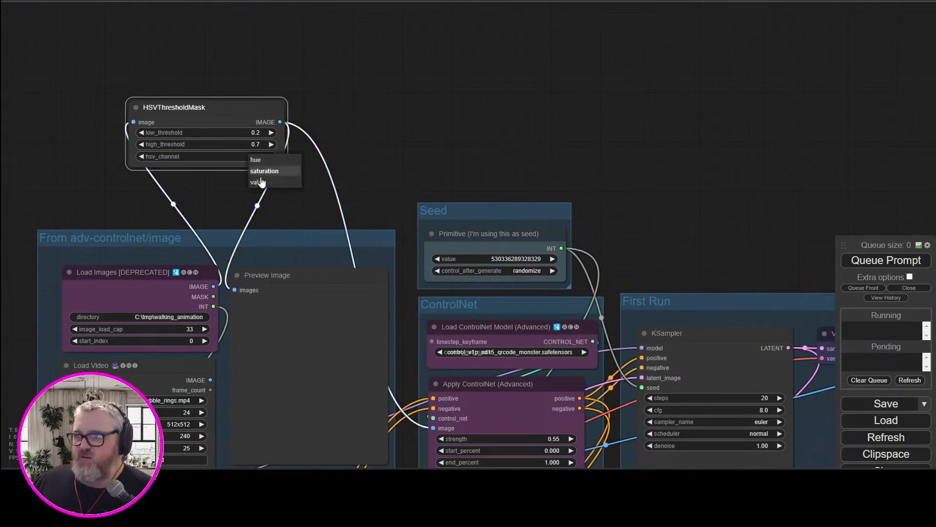
{"action": "left_click", "coordinate": [263, 184]}
{"action": "left_click", "coordinate": [254, 132]}
{"action": "key", "text": "Return"}
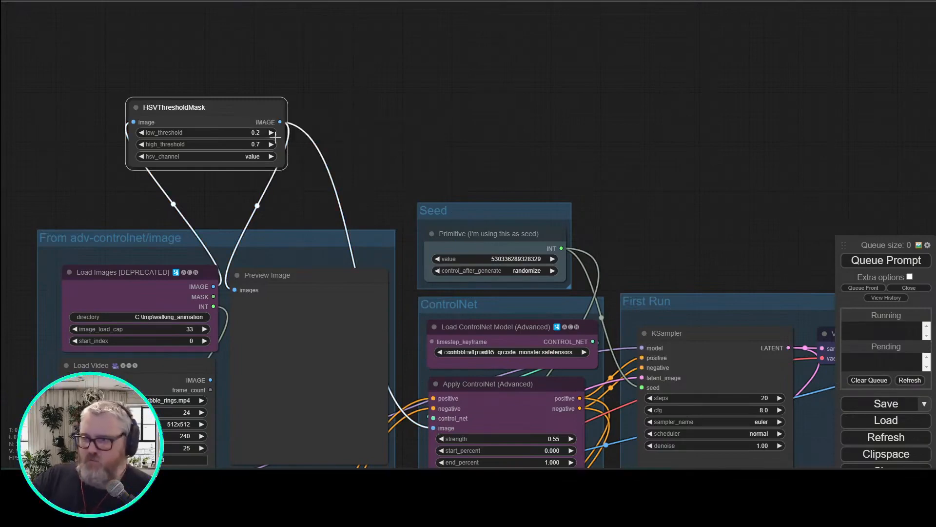
- Convert HSVThresholdMask's high_threshold to an input and feed it from a new Float node set to 0.01
{"action": "right_click", "coordinate": [152, 145]}
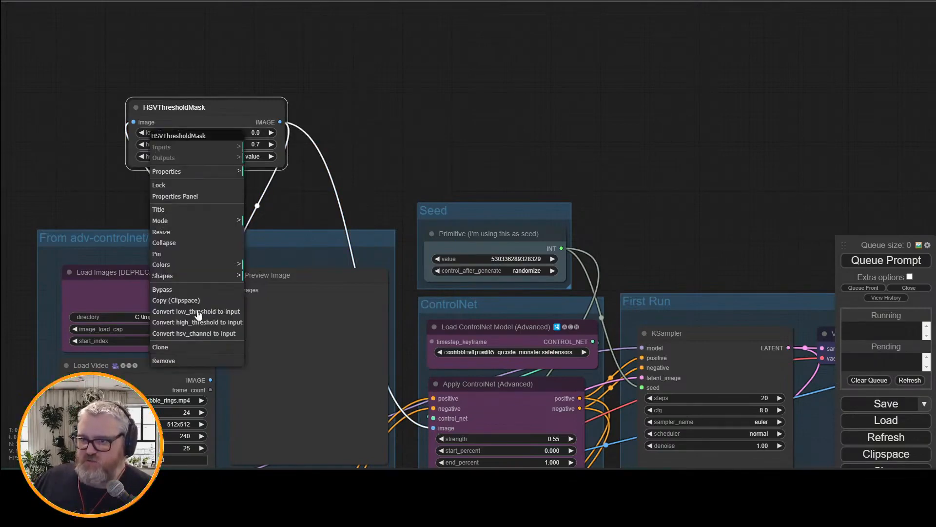
{"action": "left_click", "coordinate": [218, 325]}
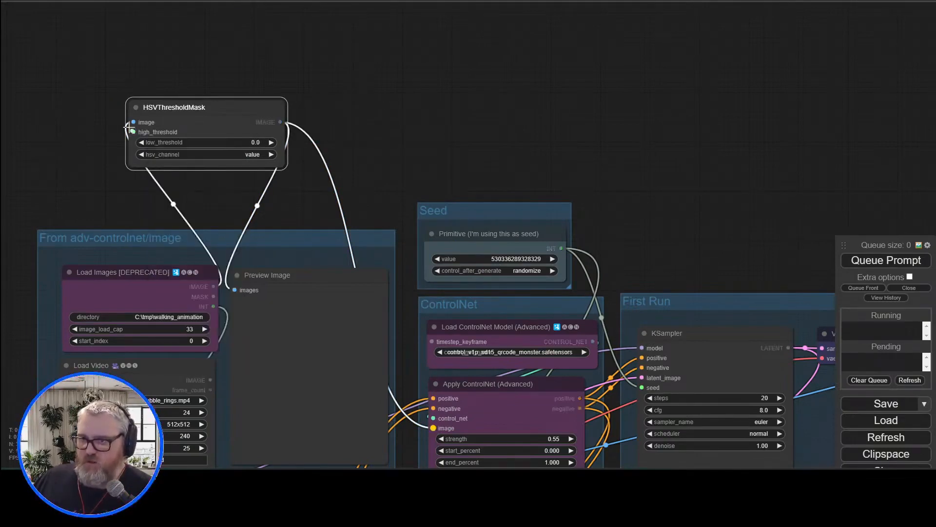
{"action": "left_click_drag", "start_coordinate": [133, 132], "coordinate": [143, 43]}
{"action": "left_click", "coordinate": [162, 107]}
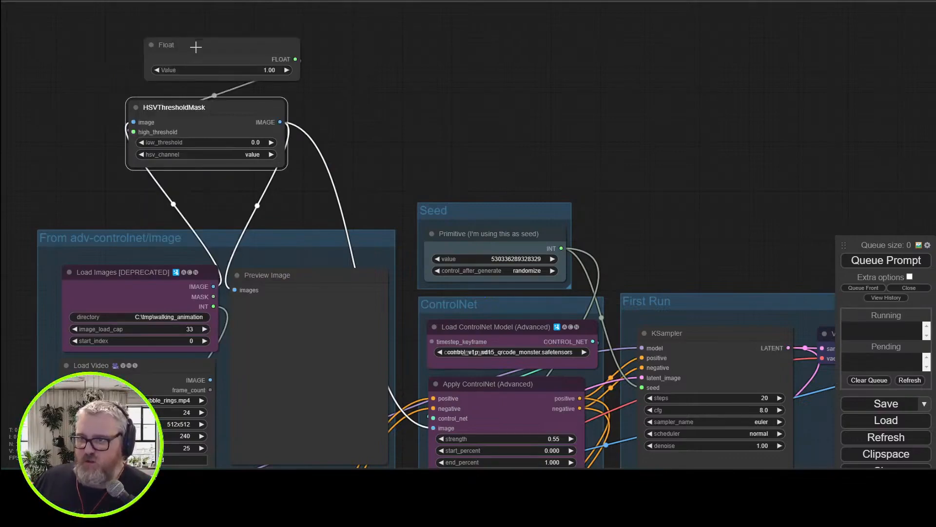
{"action": "left_click", "coordinate": [247, 79]}
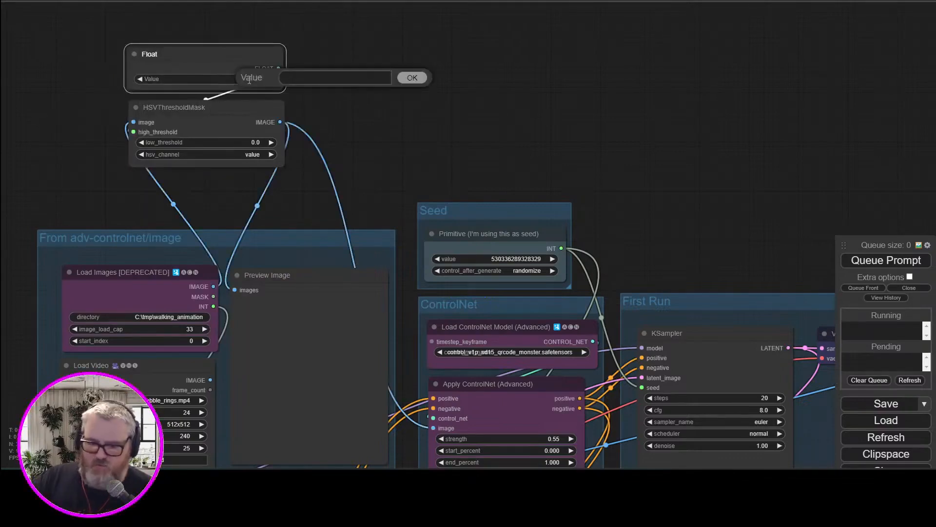
{"action": "type", "text": "0.01"}
{"action": "key", "text": "Return"}
- Review the KSampler execution error report and dismiss it
{"action": "scroll", "coordinate": [609, 75], "scroll_direction": "down", "scroll_amount": 3}
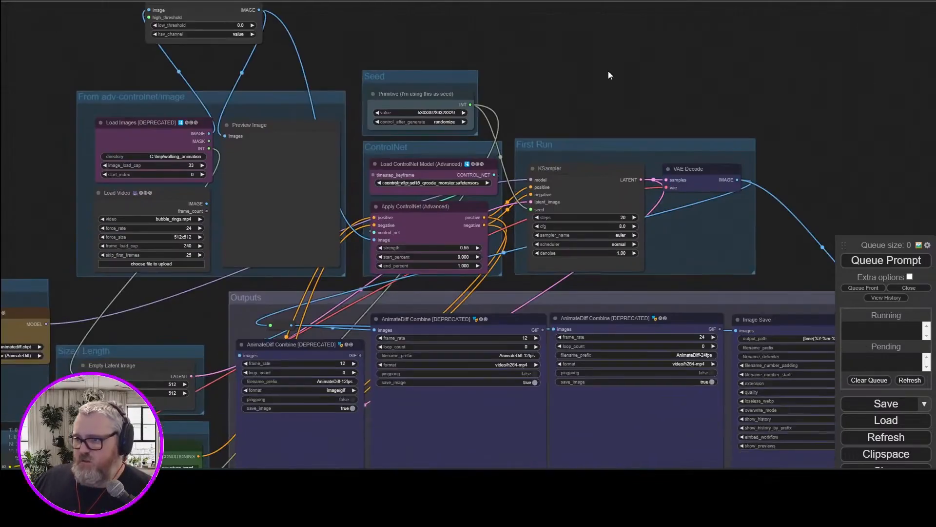
{"action": "left_click_drag", "start_coordinate": [45, 198], "coordinate": [504, 0]}
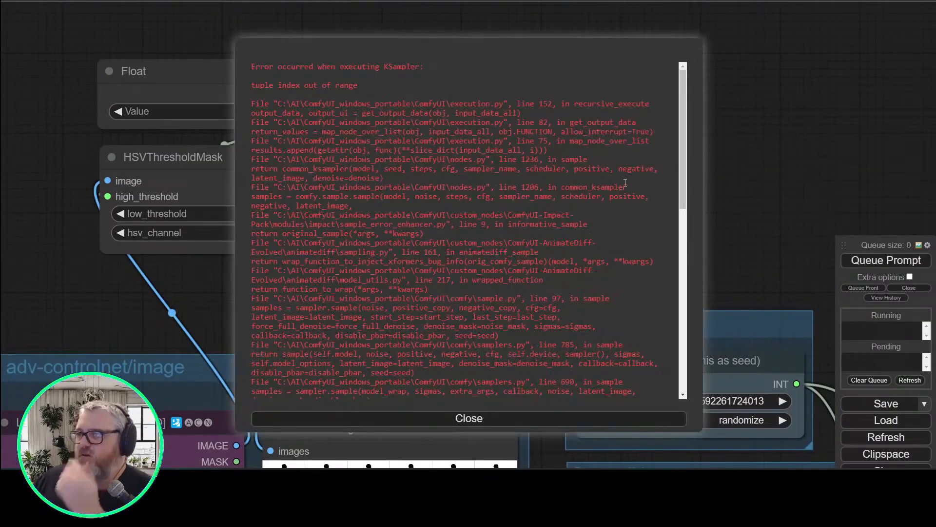
{"action": "scroll", "coordinate": [432, 276], "scroll_direction": "down", "scroll_amount": 10}
{"action": "scroll", "coordinate": [475, 310], "scroll_direction": "up", "scroll_amount": 10}
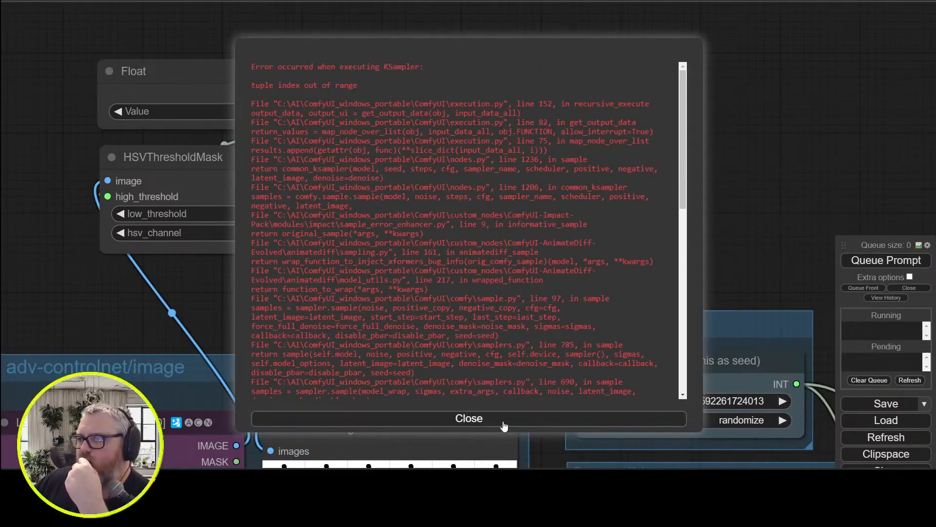
{"action": "left_click", "coordinate": [500, 419]}
- Reconnect the Load Images IMAGE output directly to Preview Image and Apply ControlNet (Advanced), and queue the prompt
{"action": "scroll", "coordinate": [536, 108], "scroll_direction": "down", "scroll_amount": 2}
{"action": "left_click_drag", "start_coordinate": [567, 63], "coordinate": [306, 117]}
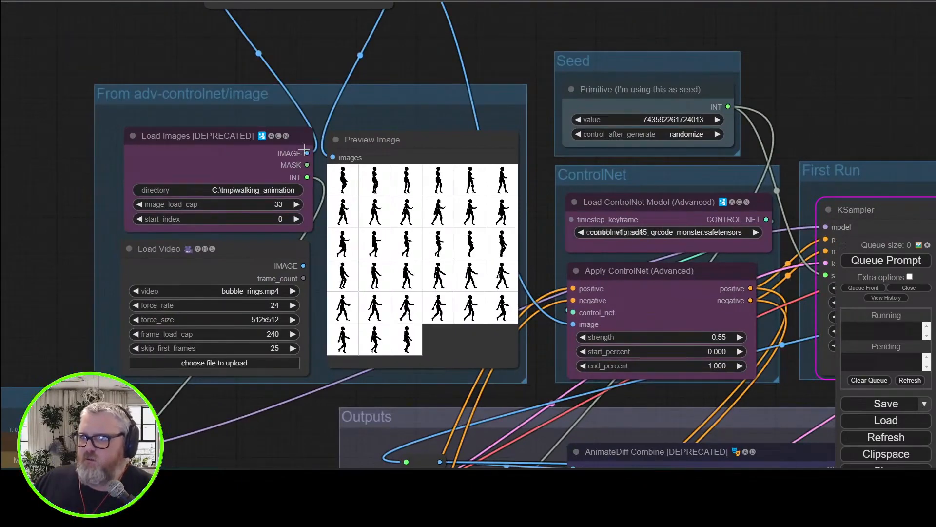
{"action": "left_click_drag", "start_coordinate": [307, 153], "coordinate": [334, 157]}
{"action": "left_click_drag", "start_coordinate": [397, 67], "coordinate": [300, 59]}
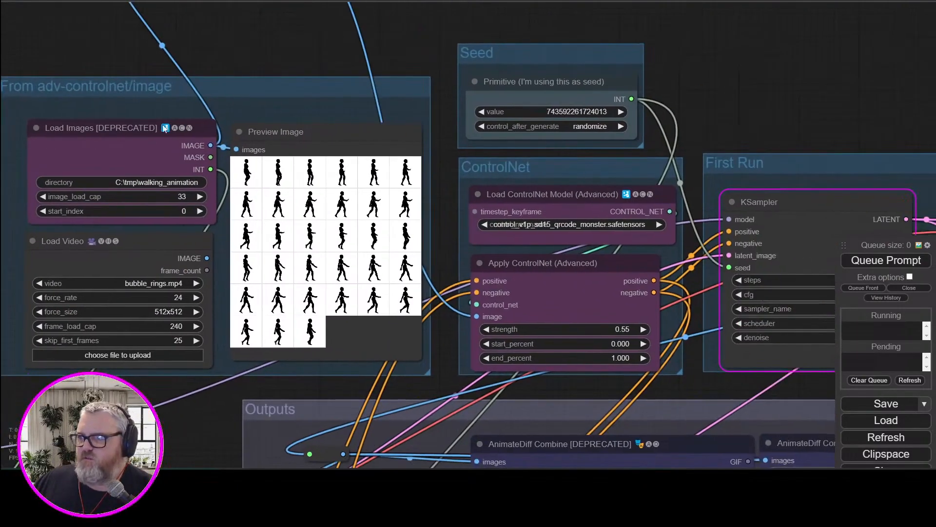
{"action": "key", "text": "ctrl+Return"}
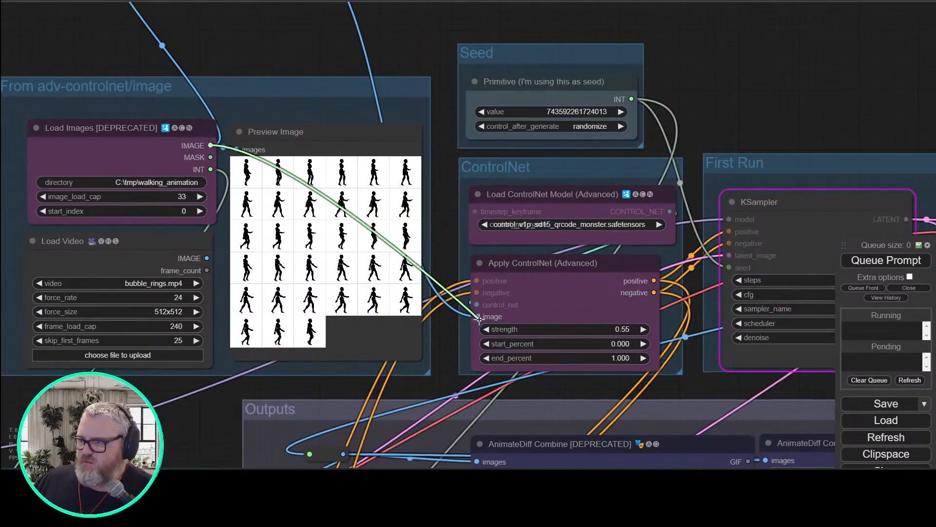
- Move the First Run group up and extend its lower edge to enclose the KSampler's preview
{"action": "left_click_drag", "start_coordinate": [870, 127], "coordinate": [472, 58]}
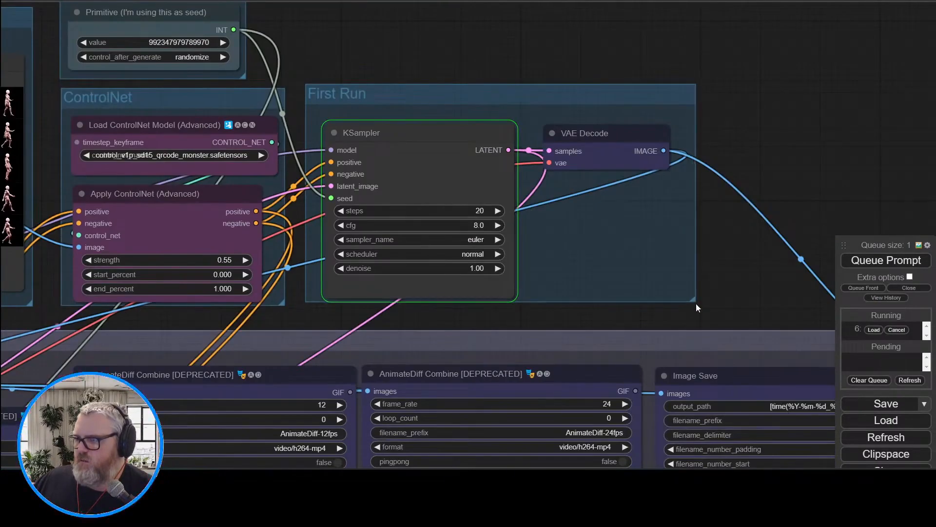
{"action": "left_click_drag", "start_coordinate": [588, 234], "coordinate": [592, 255]}
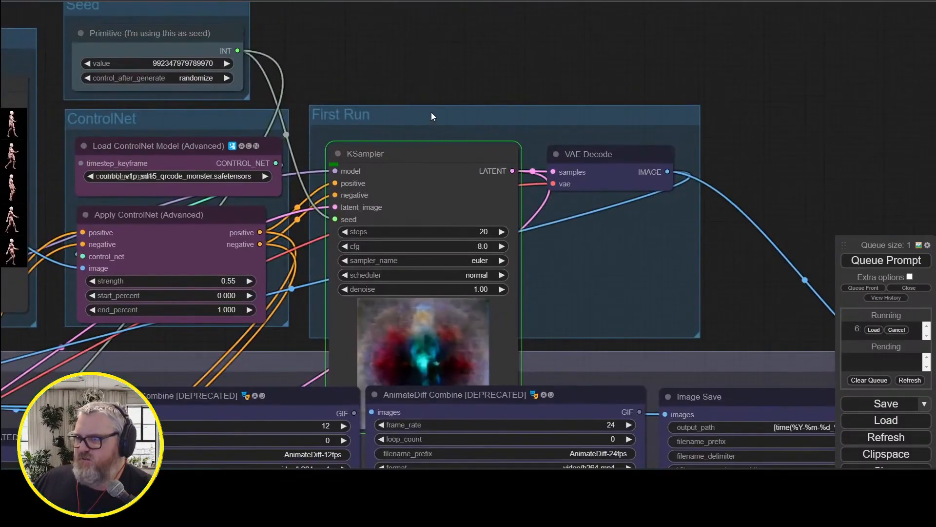
{"action": "left_click_drag", "start_coordinate": [431, 117], "coordinate": [430, 17]}
{"action": "left_click_drag", "start_coordinate": [698, 233], "coordinate": [704, 340]}
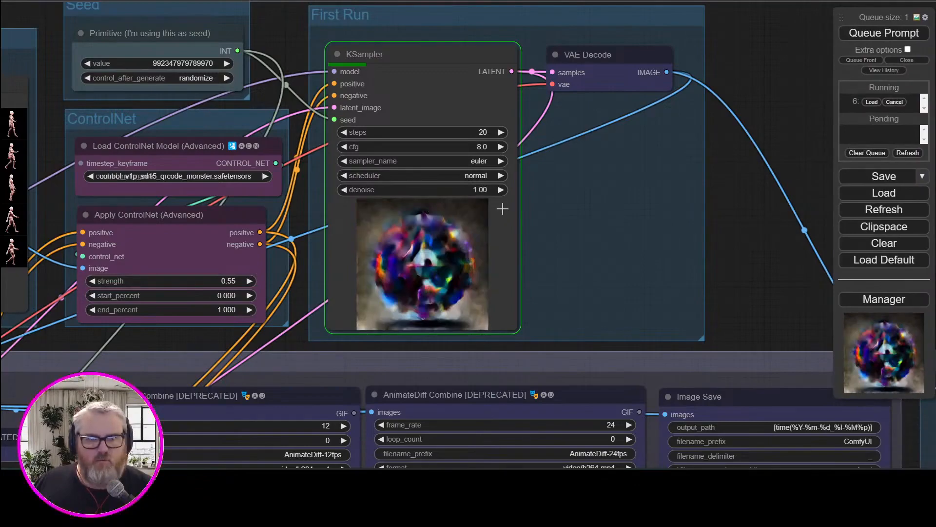
{"action": "scroll", "coordinate": [435, 188], "scroll_direction": "down", "scroll_amount": 3}
{"action": "left_click_drag", "start_coordinate": [99, 40], "coordinate": [415, 175]}
{"action": "scroll", "coordinate": [351, 140], "scroll_direction": "up", "scroll_amount": 5}
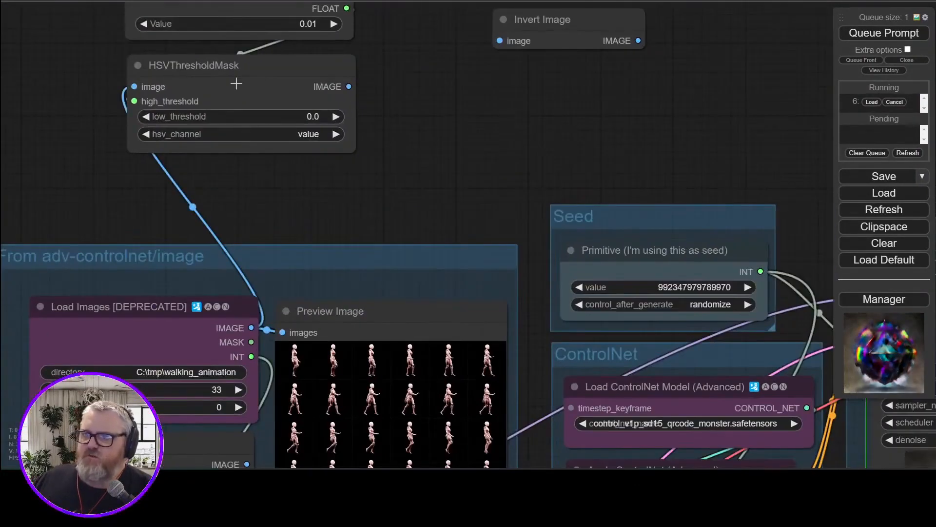
{"action": "left_click_drag", "start_coordinate": [501, 110], "coordinate": [490, 170]}
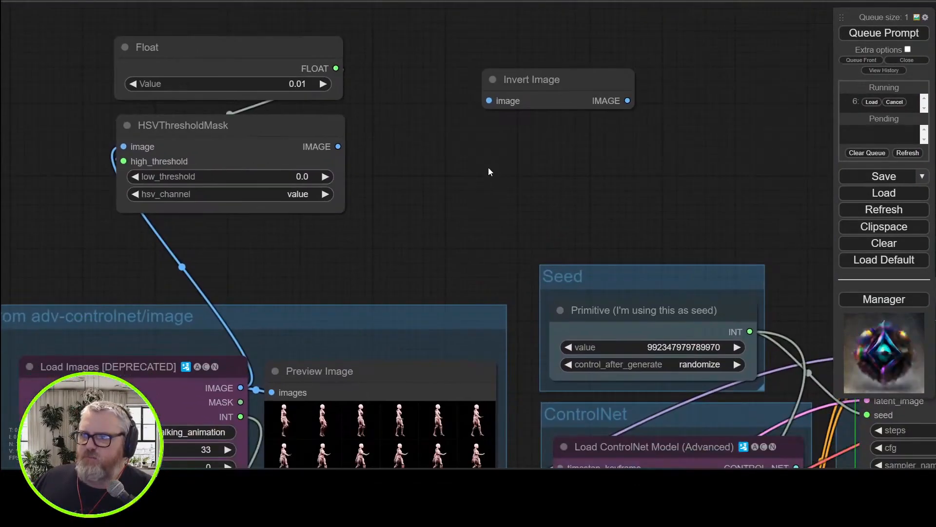
{"action": "left_click_drag", "start_coordinate": [340, 146], "coordinate": [361, 157]}
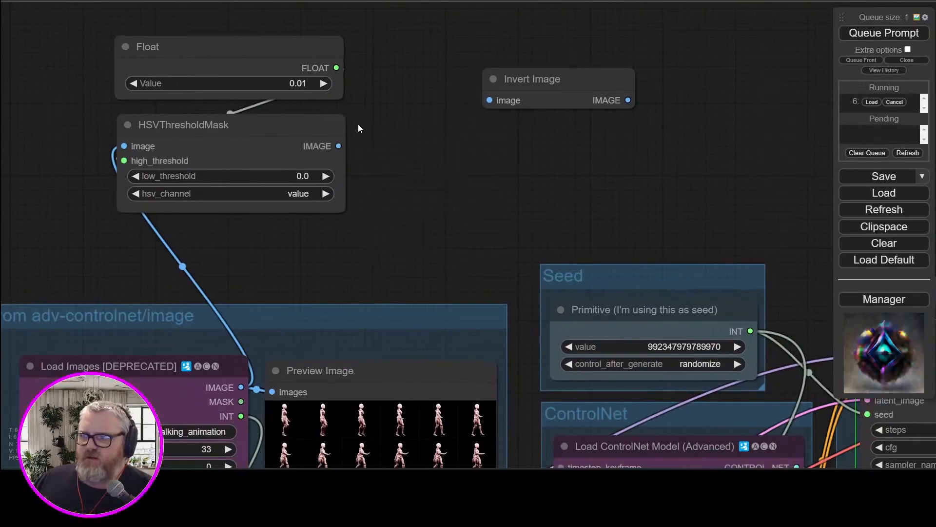
- Page through the enlarged walking animation frames in Preview Image, then return to the thumbnail grid
{"action": "left_click_drag", "start_coordinate": [454, 220], "coordinate": [312, 59]}
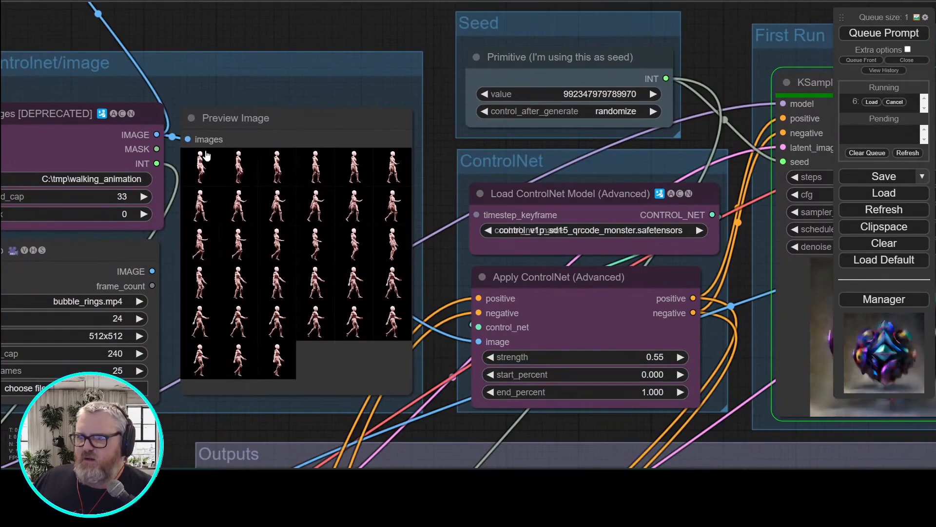
{"action": "left_click", "coordinate": [206, 161]}
{"action": "key", "text": "Right"}
{"action": "key", "text": "Right"}
{"action": "key", "text": "Right"}
{"action": "key", "text": "Right"}
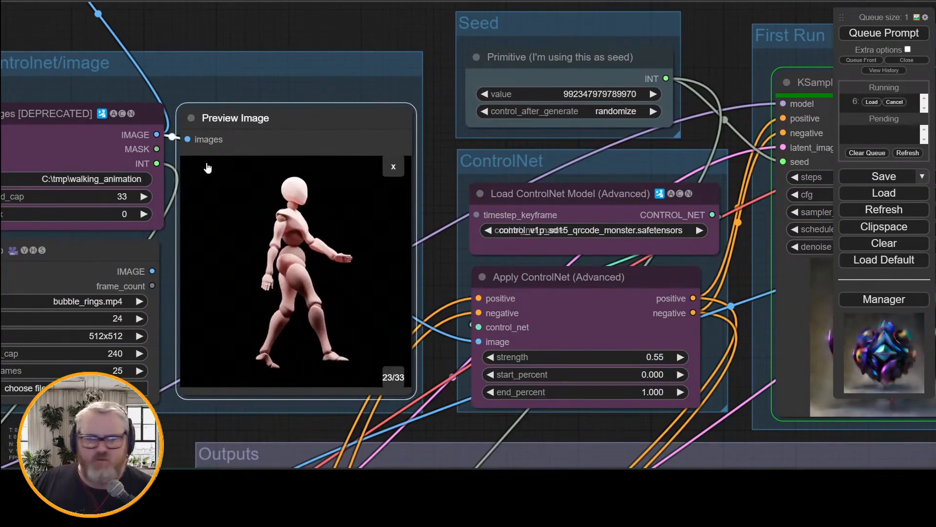
{"action": "key", "text": "Right"}
{"action": "key", "text": "Right"}
{"action": "key", "text": "Right"}
{"action": "key", "text": "Right"}
{"action": "key", "text": "Right"}
{"action": "key", "text": "Right"}
{"action": "key", "text": "Right"}
{"action": "key", "text": "Right"}
{"action": "key", "text": "Right"}
{"action": "key", "text": "Right"}
{"action": "key", "text": "Right"}
{"action": "key", "text": "Right"}
{"action": "key", "text": "Right"}
{"action": "key", "text": "Right"}
{"action": "key", "text": "Right"}
{"action": "key", "text": "Right"}
{"action": "key", "text": "Right"}
{"action": "key", "text": "Right"}
{"action": "key", "text": "Right"}
{"action": "key", "text": "Right"}
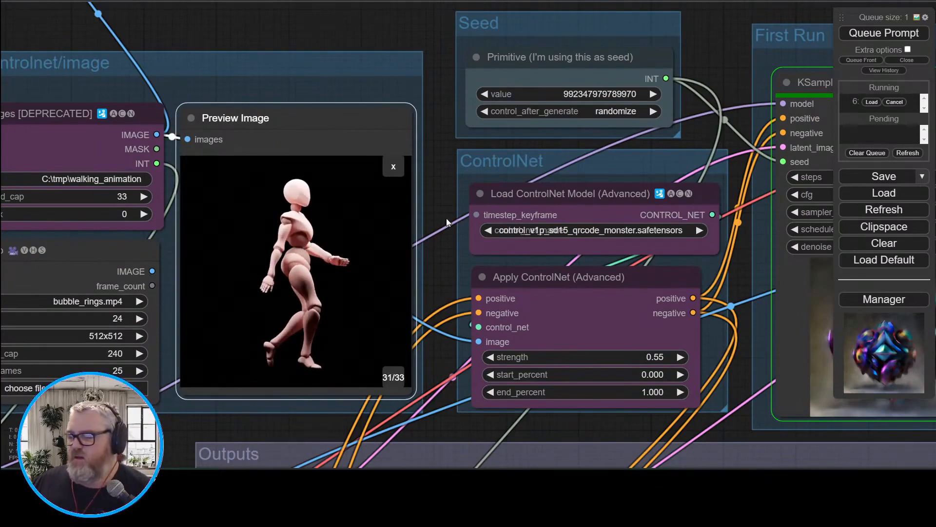
{"action": "left_click", "coordinate": [394, 166]}
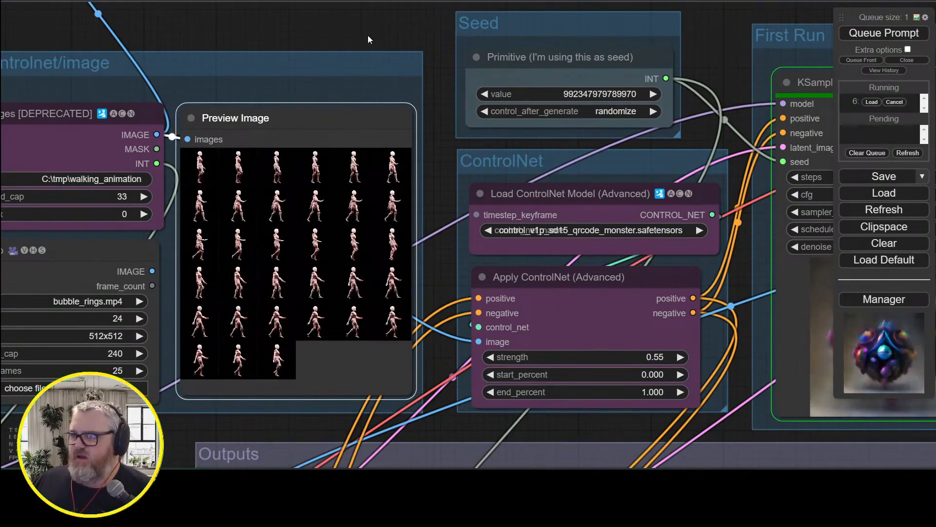
{"action": "left_click_drag", "start_coordinate": [367, 39], "coordinate": [0, 2]}
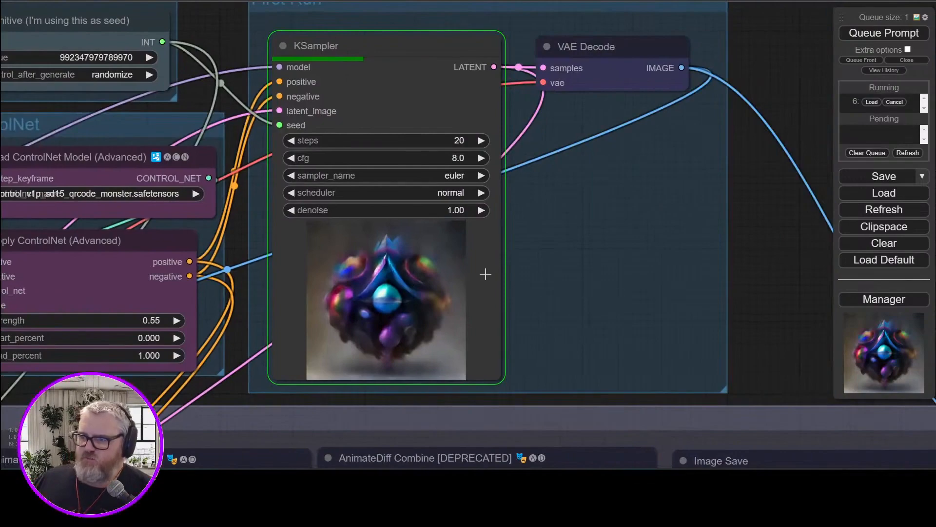
{"action": "scroll", "coordinate": [485, 274], "scroll_direction": "down", "scroll_amount": 4}
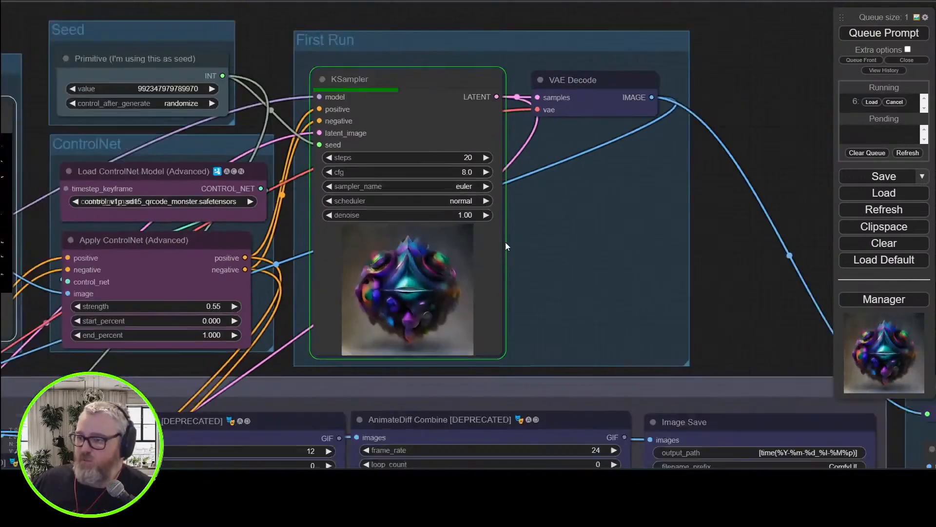
{"action": "left_click_drag", "start_coordinate": [727, 302], "coordinate": [804, 356]}
{"action": "left_click_drag", "start_coordinate": [486, 105], "coordinate": [777, 102]}
{"action": "left_click_drag", "start_coordinate": [439, 126], "coordinate": [477, 263]}
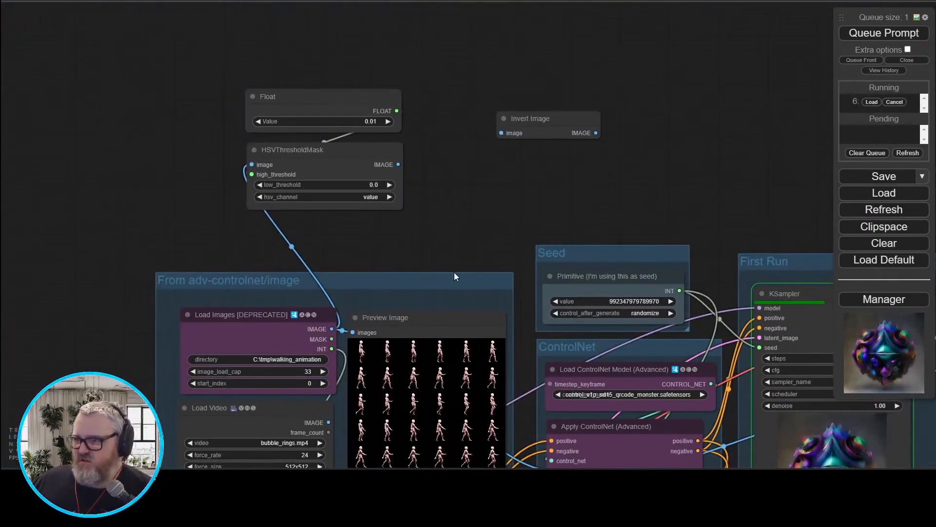
- Set the Apply ControlNet (Advanced) strength to 0.80 and start_percent to 0.200
{"action": "left_click_drag", "start_coordinate": [539, 229], "coordinate": [127, 350]}
{"action": "left_click", "coordinate": [412, 307]}
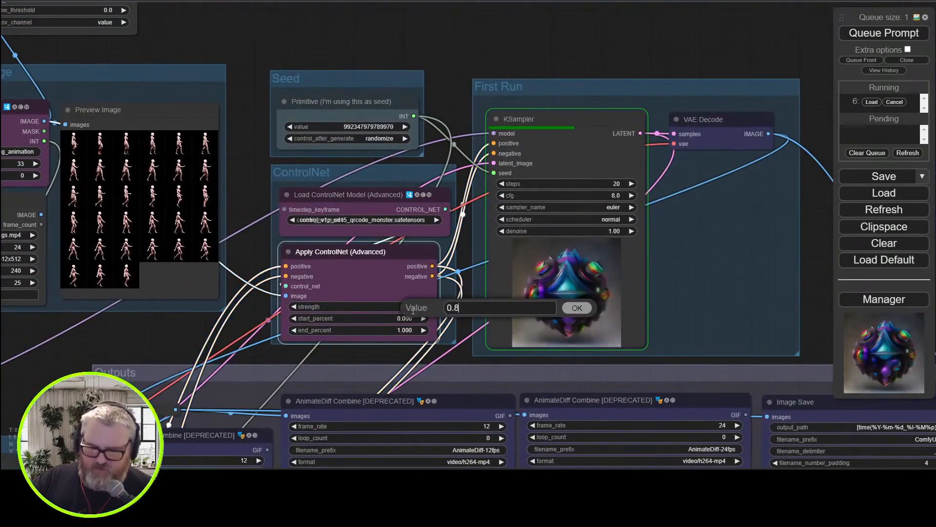
{"action": "key", "text": "Return"}
{"action": "left_click", "coordinate": [412, 318]}
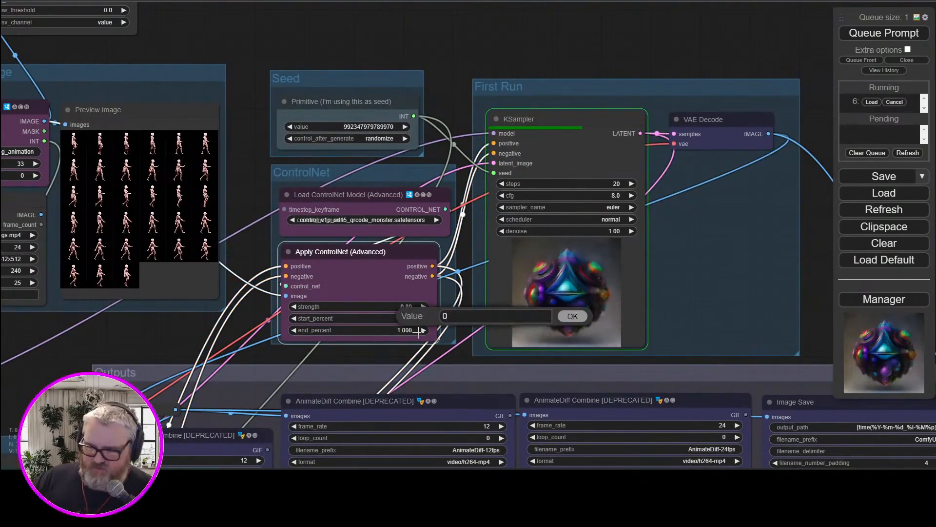
{"action": "type", "text": ".2"}
{"action": "key", "text": "Return"}
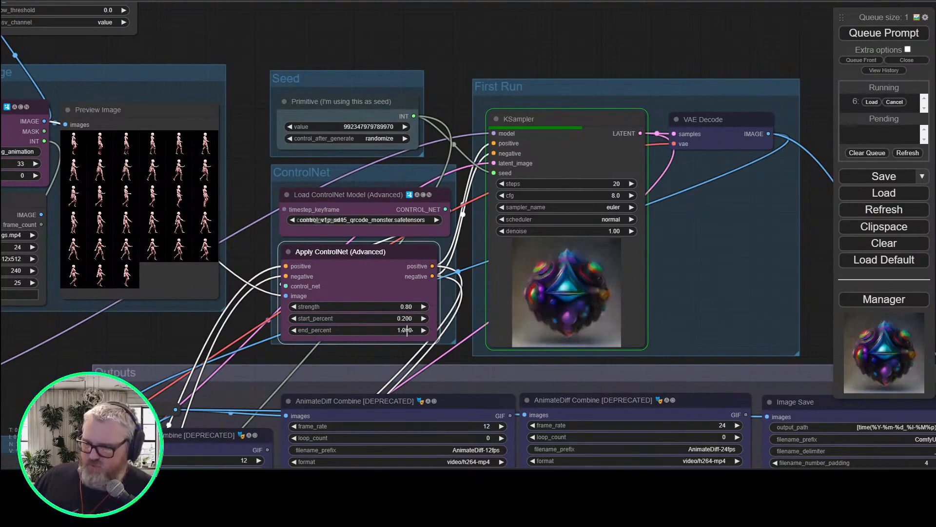
- Set end_percent to 0.885 and start_percent to 0.150 on Apply ControlNet (Advanced)
{"action": "left_click", "coordinate": [407, 330]}
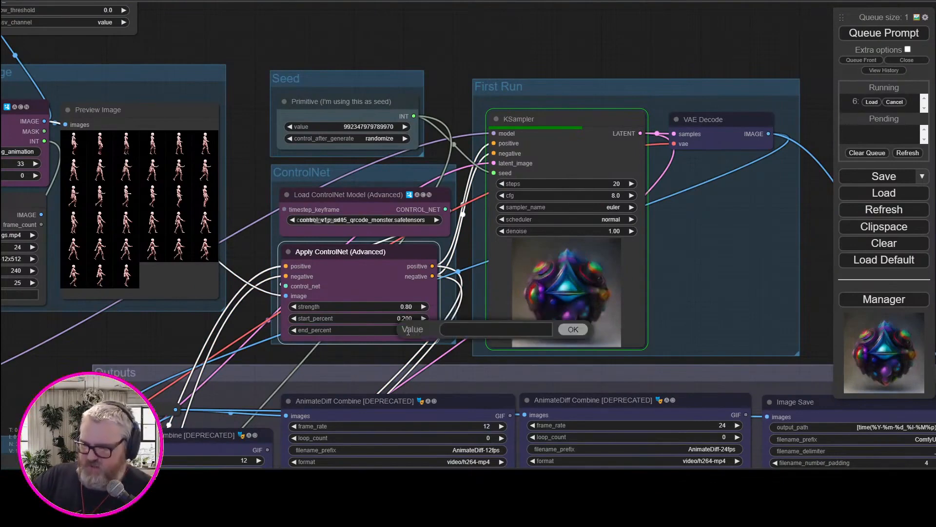
{"action": "type", "text": ".885"}
{"action": "key", "text": "Return"}
{"action": "left_click", "coordinate": [412, 319]}
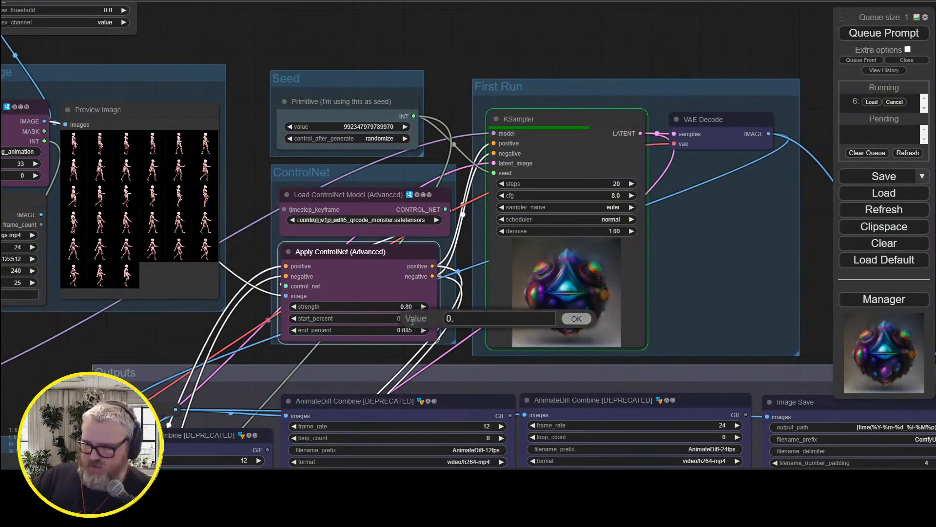
{"action": "type", "text": "15"}
{"action": "key", "text": "Return"}
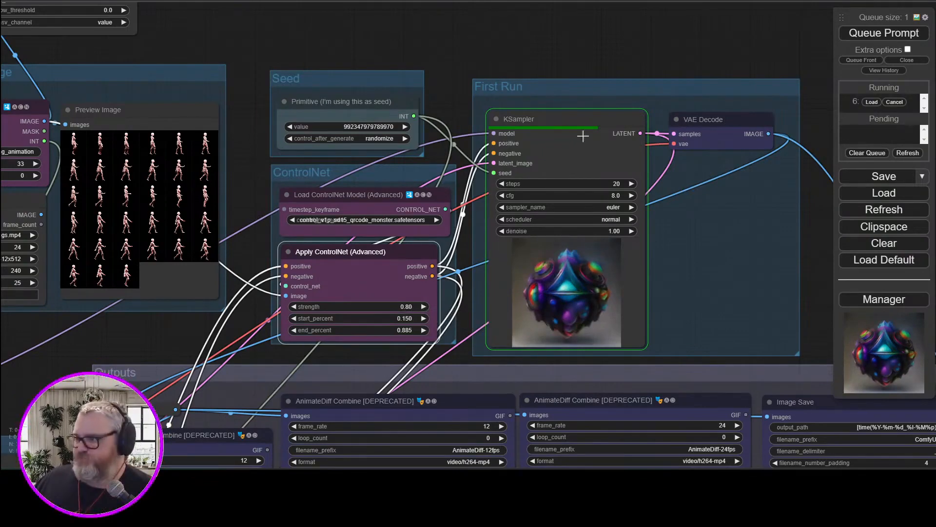
{"action": "left_click", "coordinate": [602, 53]}
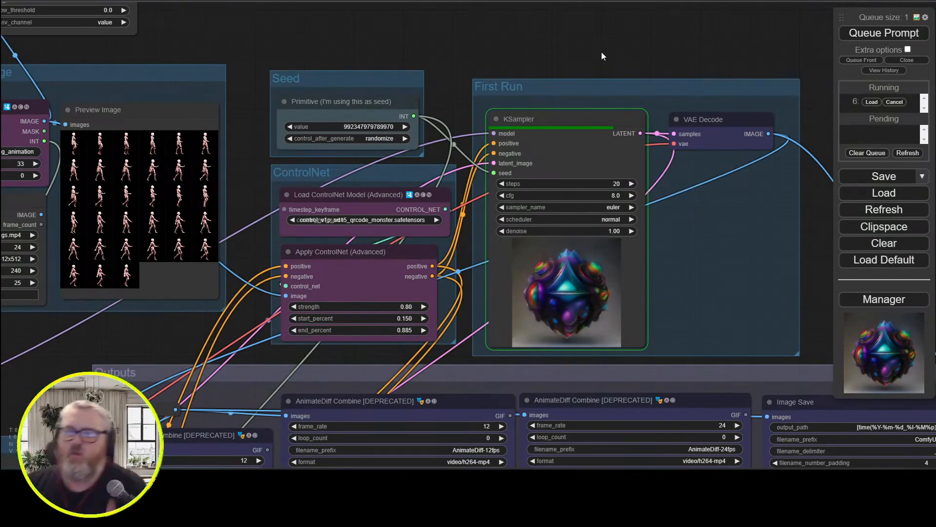
- Search the node library for "prepro" and browse the available image preprocessors
{"action": "left_click_drag", "start_coordinate": [329, 55], "coordinate": [624, 159]}
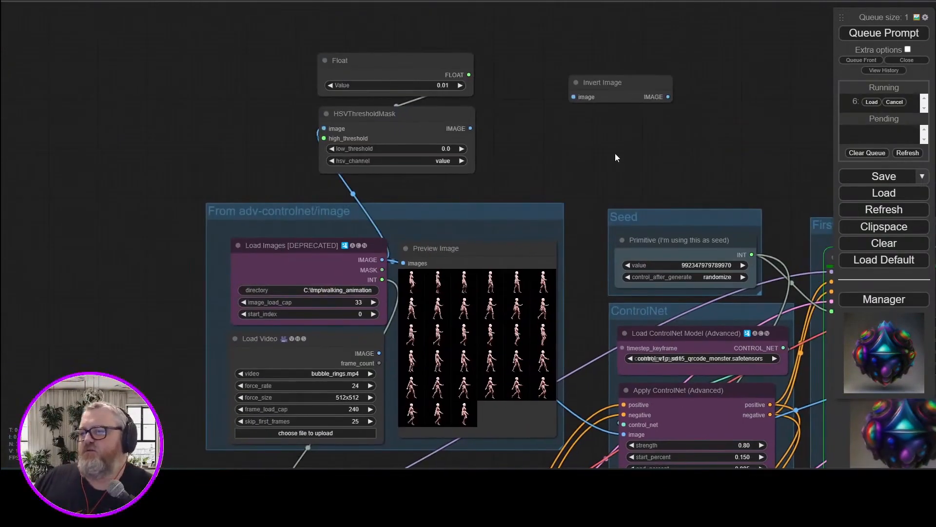
{"action": "double_click", "coordinate": [577, 138]}
{"action": "type", "text": "prepro"}
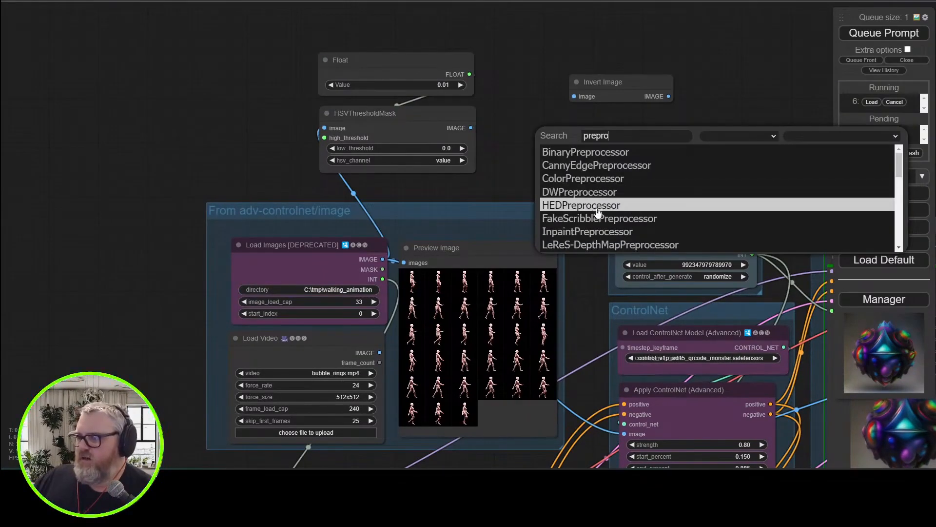
{"action": "scroll", "coordinate": [609, 221], "scroll_direction": "down", "scroll_amount": 1}
{"action": "scroll", "coordinate": [609, 215], "scroll_direction": "down", "scroll_amount": 1}
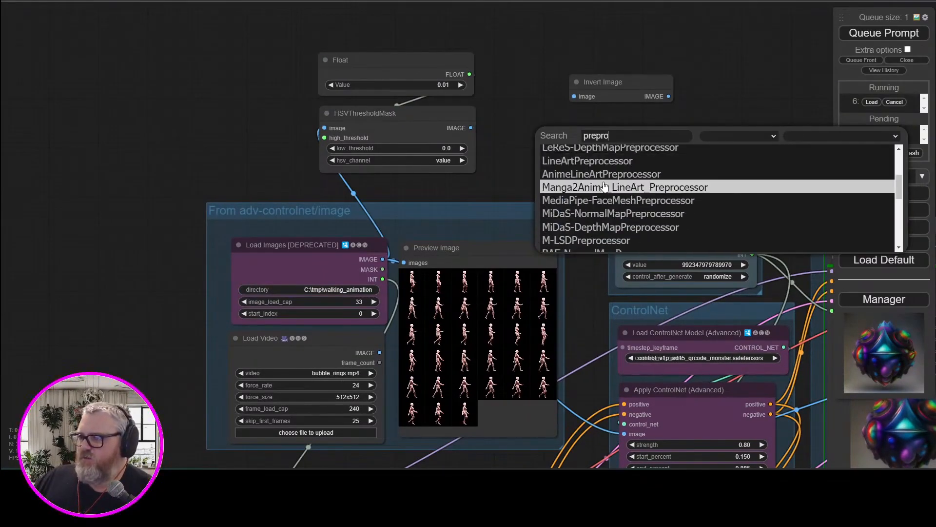
{"action": "scroll", "coordinate": [604, 188], "scroll_direction": "down", "scroll_amount": 1}
{"action": "scroll", "coordinate": [604, 188], "scroll_direction": "down", "scroll_amount": 3}
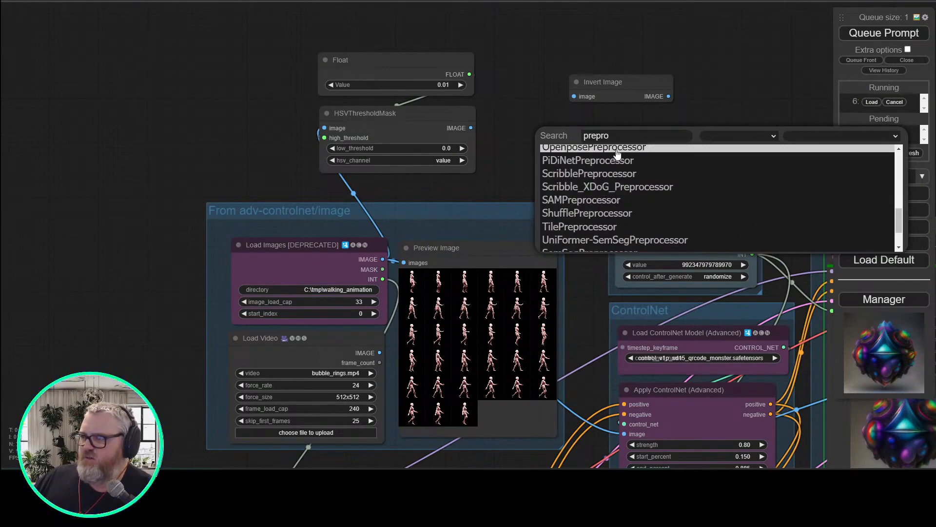
{"action": "scroll", "coordinate": [607, 224], "scroll_direction": "down", "scroll_amount": 2}
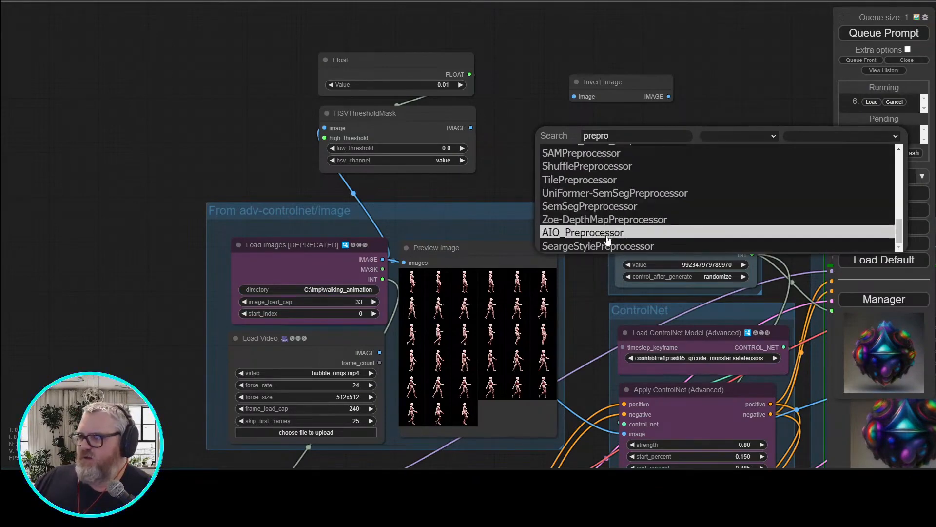
{"action": "left_click_drag", "start_coordinate": [556, 121], "coordinate": [487, 104]}
{"action": "double_click", "coordinate": [555, 102]}
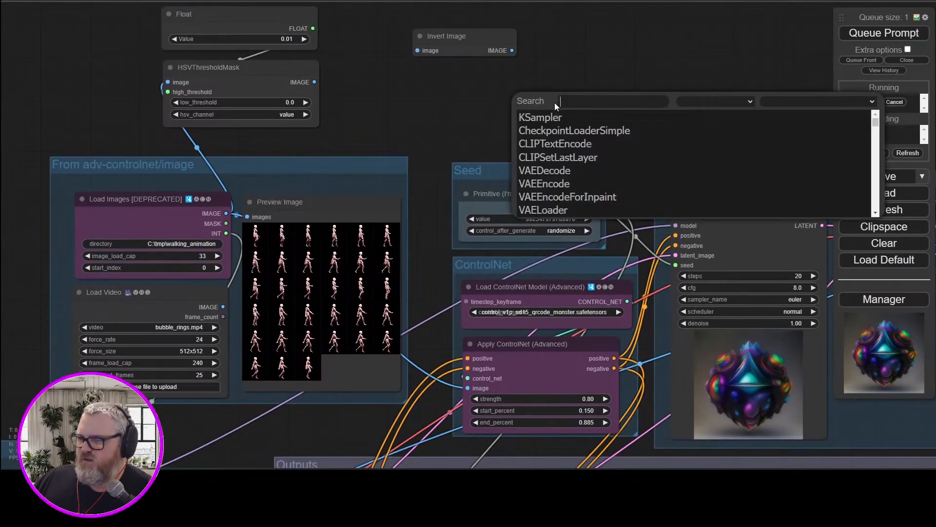
{"action": "type", "text": "qr"}
{"action": "key", "text": "BackSpace"}
{"action": "key", "text": "BackSpace"}
{"action": "type", "text": "prepr"}
{"action": "key", "text": "Return"}
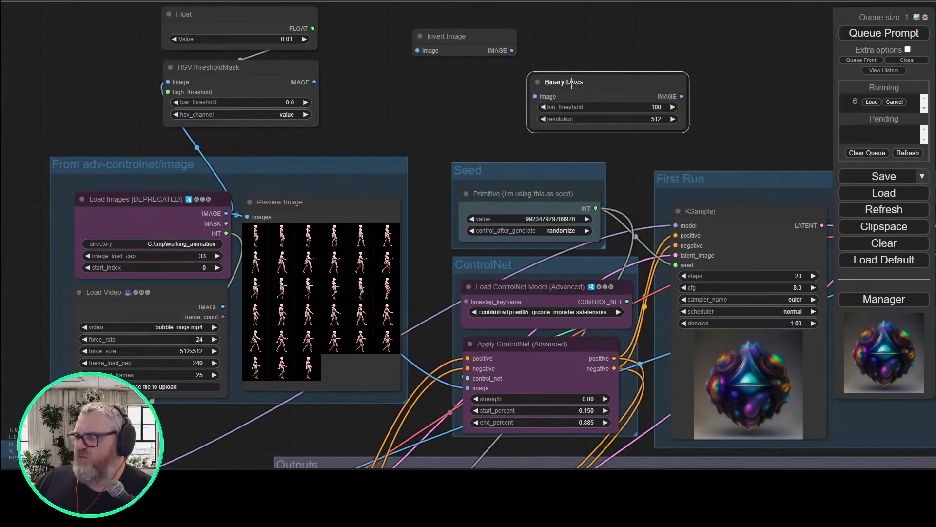
{"action": "key", "text": "Delete"}
- Search for "prep" nodes again and look through the list as far as the Openpose and Scribble preprocessors
{"action": "double_click", "coordinate": [589, 82]}
{"action": "type", "text": "prep"}
{"action": "scroll", "coordinate": [634, 146], "scroll_direction": "down", "scroll_amount": 2}
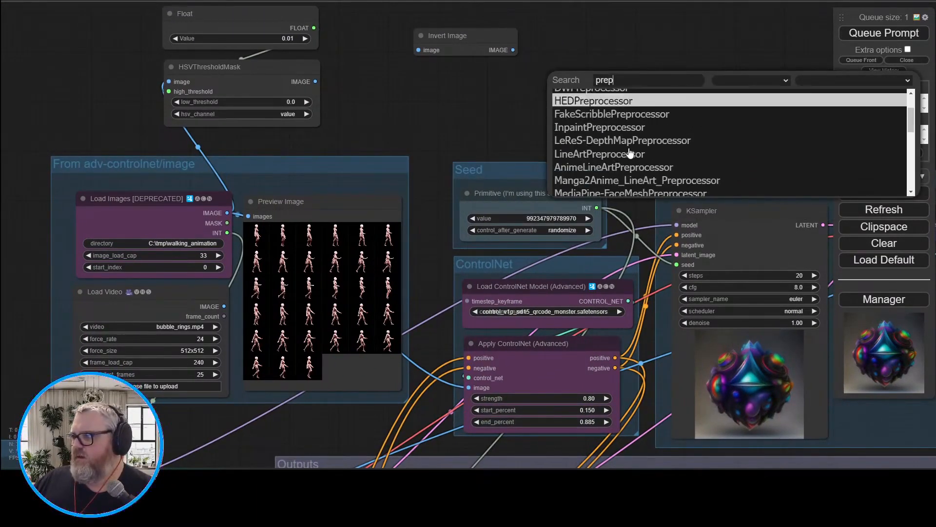
{"action": "scroll", "coordinate": [636, 138], "scroll_direction": "down", "scroll_amount": 2}
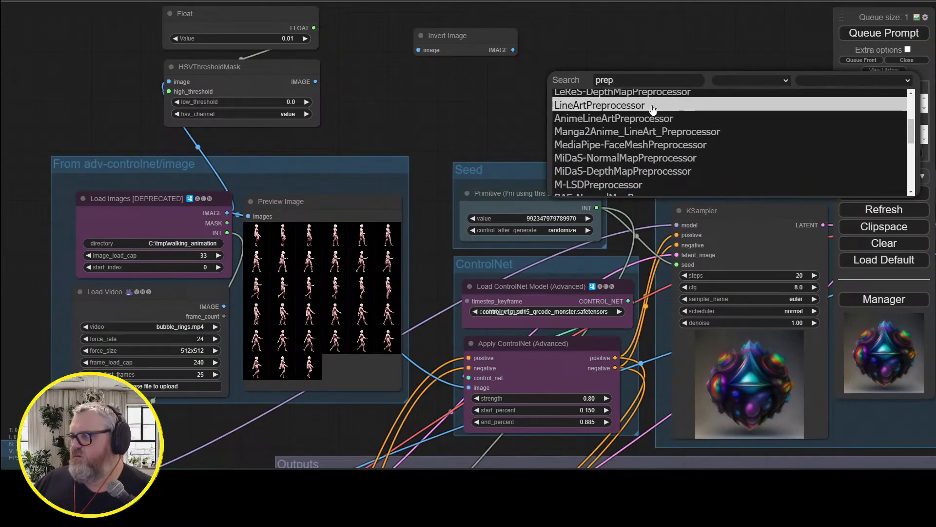
{"action": "scroll", "coordinate": [655, 156], "scroll_direction": "down", "scroll_amount": 5}
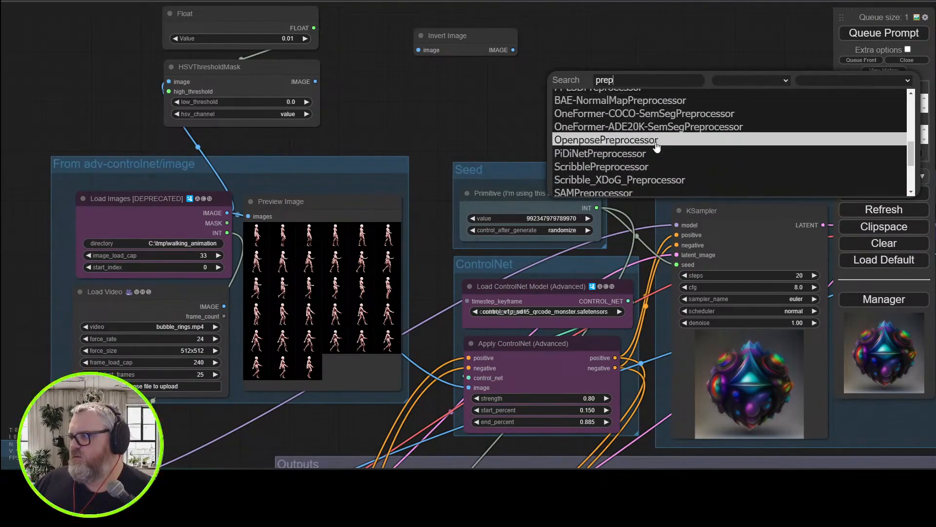
{"action": "left_click", "coordinate": [663, 167]}
- Examine the animation previews and saved frames of the current generation in the Outputs group
{"action": "scroll", "coordinate": [568, 84], "scroll_direction": "right", "scroll_amount": 5}
{"action": "scroll", "coordinate": [440, 90], "scroll_direction": "down", "scroll_amount": 8}
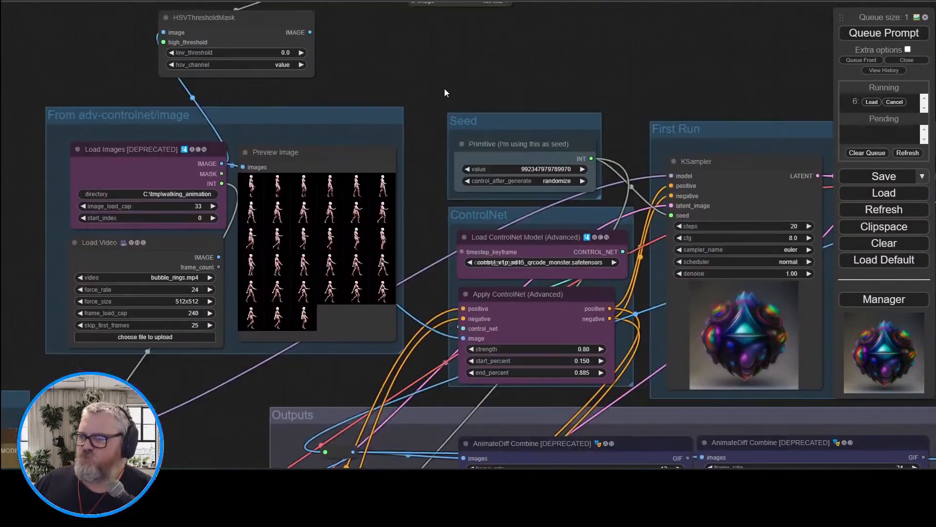
{"action": "scroll", "coordinate": [709, 131], "scroll_direction": "down", "scroll_amount": 4}
{"action": "scroll", "coordinate": [709, 131], "scroll_direction": "left", "scroll_amount": 1}
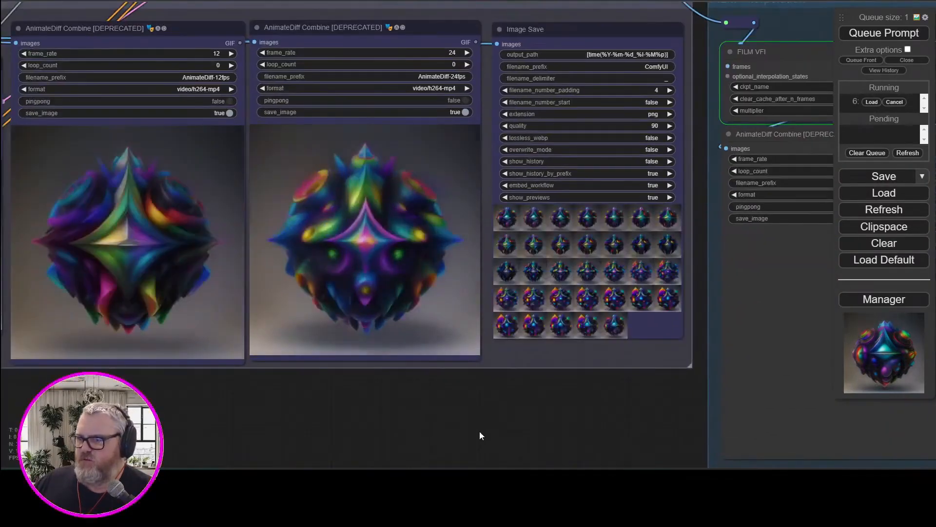
{"action": "scroll", "coordinate": [548, 410], "scroll_direction": "right", "scroll_amount": 5}
{"action": "scroll", "coordinate": [549, 410], "scroll_direction": "left", "scroll_amount": 5}
{"action": "scroll", "coordinate": [548, 411], "scroll_direction": "up", "scroll_amount": 3}
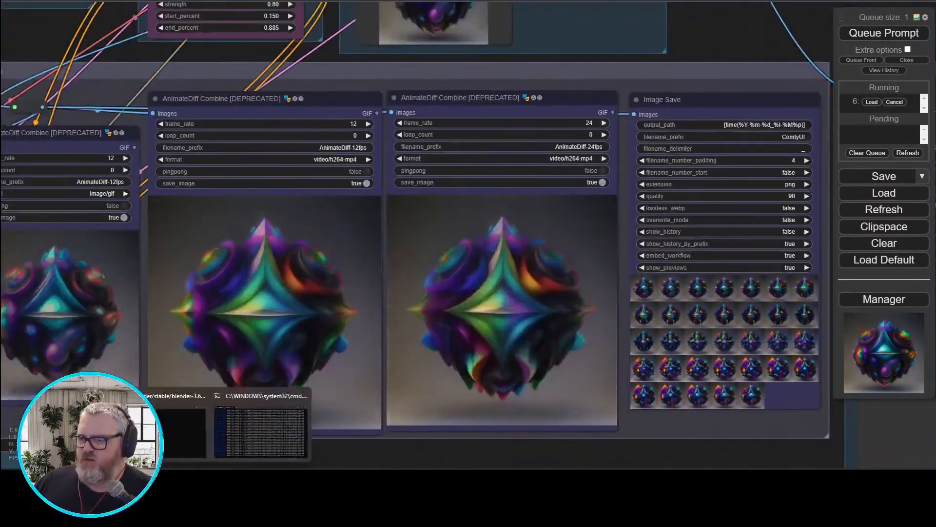
{"action": "scroll", "coordinate": [548, 411], "scroll_direction": "up", "scroll_amount": 2}
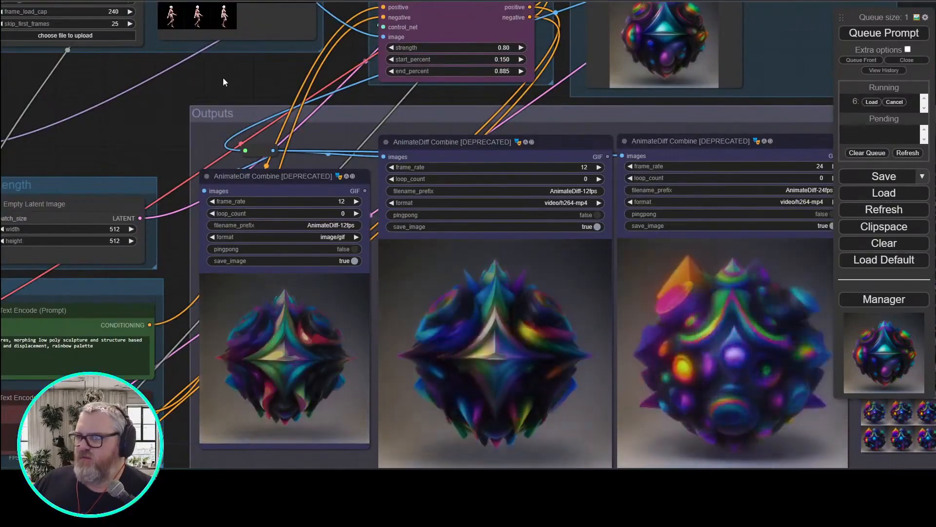
- Switch to Blender and fit the walking scene's Render Layers and Composite nodes in the compositor view
{"action": "scroll", "coordinate": [223, 77], "scroll_direction": "right", "scroll_amount": 10}
{"action": "scroll", "coordinate": [223, 77], "scroll_direction": "up", "scroll_amount": 2}
{"action": "scroll", "coordinate": [418, 234], "scroll_direction": "right", "scroll_amount": 5}
{"action": "scroll", "coordinate": [418, 234], "scroll_direction": "down", "scroll_amount": 2}
{"action": "scroll", "coordinate": [349, 157], "scroll_direction": "up", "scroll_amount": 10}
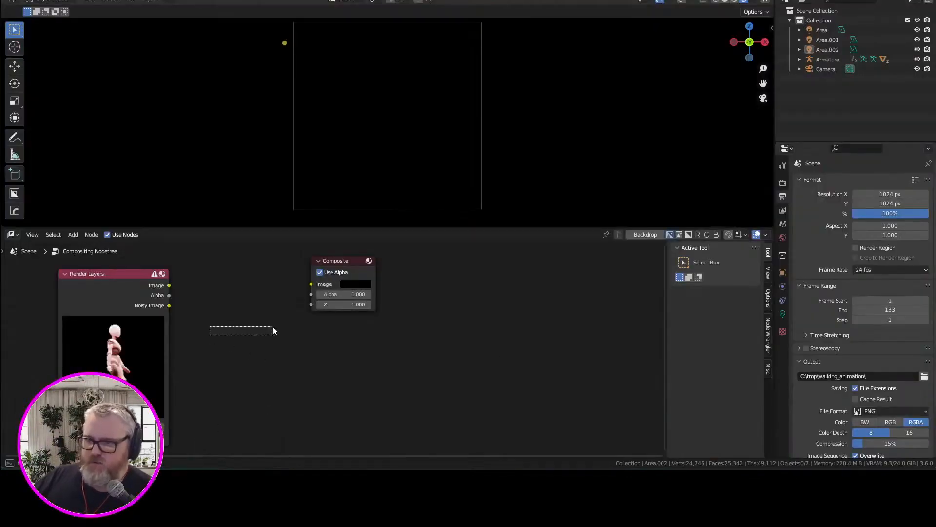
{"action": "key", "text": "Home"}
{"action": "key", "text": "shift+a"}
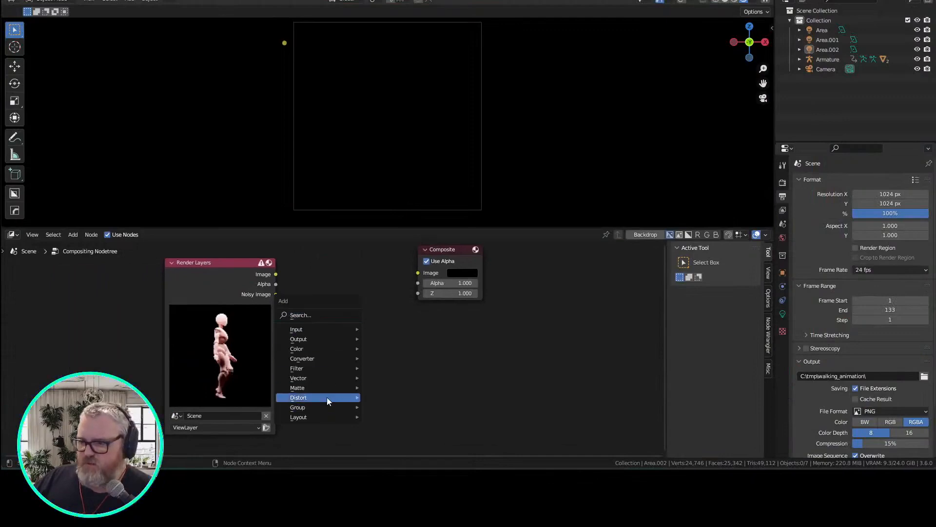
{"action": "mouse_move", "coordinate": [327, 348]}
{"action": "left_click", "coordinate": [413, 341]}
{"action": "key", "text": "Escape"}
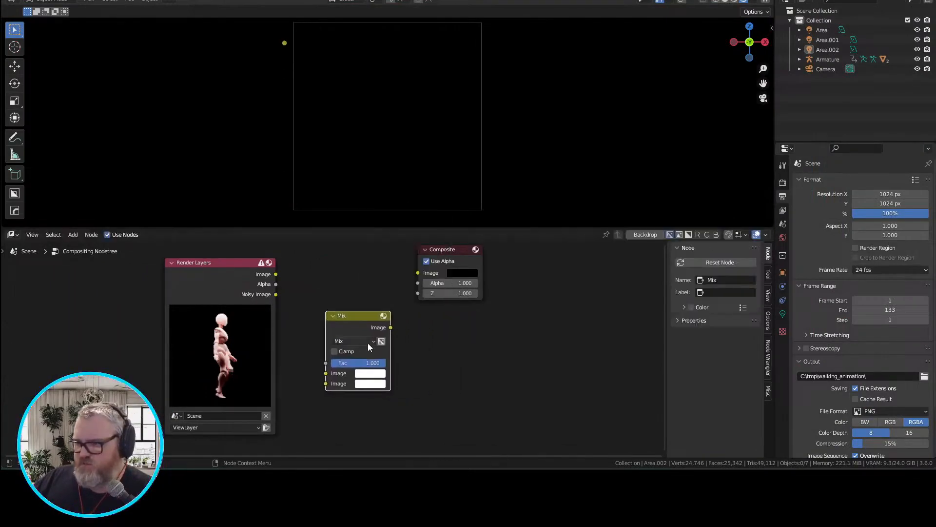
{"action": "key", "text": "x"}
- Try a Posterize node between Render Layers and Composite, then delete it
{"action": "key", "text": "shift+a"}
{"action": "mouse_move", "coordinate": [326, 322]}
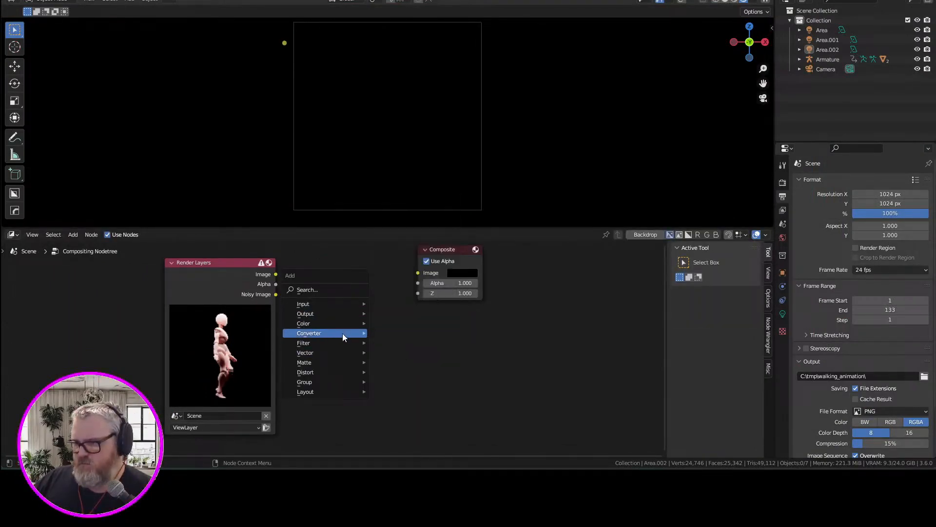
{"action": "left_click", "coordinate": [426, 295]}
{"action": "left_click", "coordinate": [418, 288]}
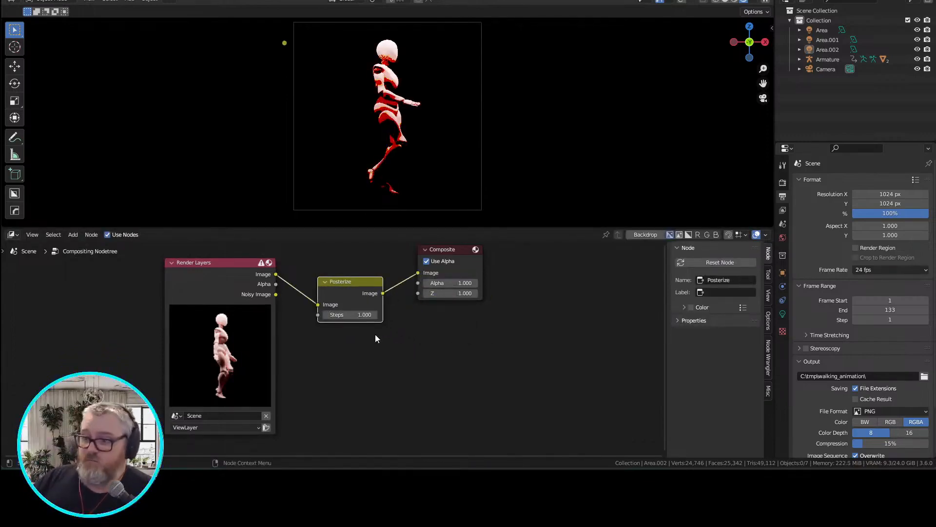
{"action": "key", "text": "x"}
{"action": "key", "text": "shift+a"}
{"action": "mouse_move", "coordinate": [340, 337]}
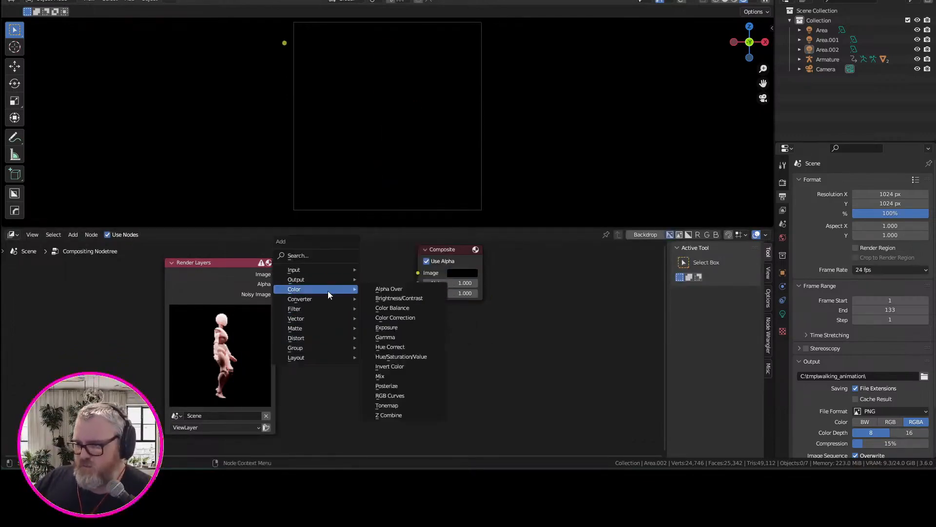
{"action": "left_click", "coordinate": [393, 292]}
{"action": "key", "text": "Escape"}
- Try a Separate Color node between Render Layers and Composite with a different color mode, then delete it
{"action": "key", "text": "shift+a"}
{"action": "mouse_move", "coordinate": [254, 387]}
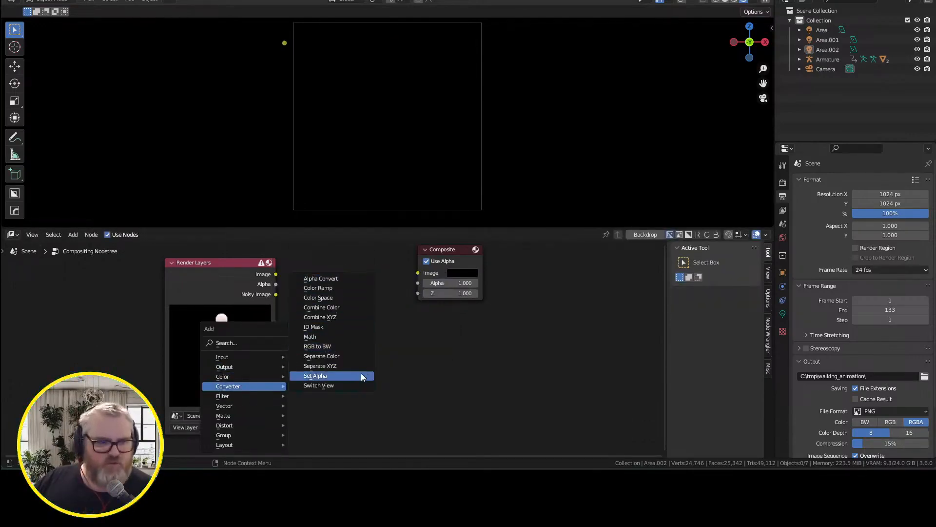
{"action": "left_click", "coordinate": [340, 359]}
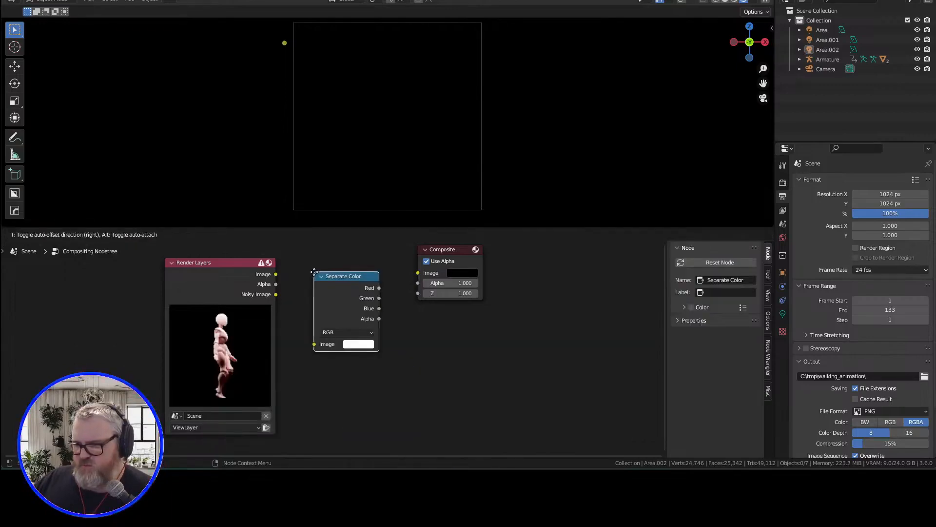
{"action": "left_click", "coordinate": [310, 271]}
{"action": "left_click_drag", "start_coordinate": [276, 274], "coordinate": [309, 342]}
{"action": "left_click_drag", "start_coordinate": [375, 318], "coordinate": [419, 272]}
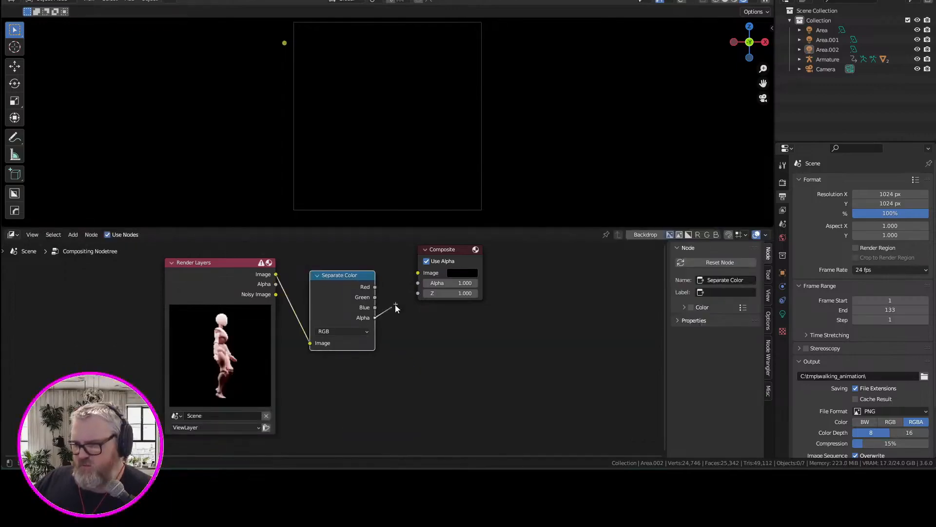
{"action": "left_click", "coordinate": [343, 331]}
{"action": "left_click", "coordinate": [343, 331]}
{"action": "left_click", "coordinate": [350, 351]}
{"action": "left_click_drag", "start_coordinate": [374, 297], "coordinate": [418, 273]}
{"action": "key", "text": "space"}
{"action": "key", "text": "x"}
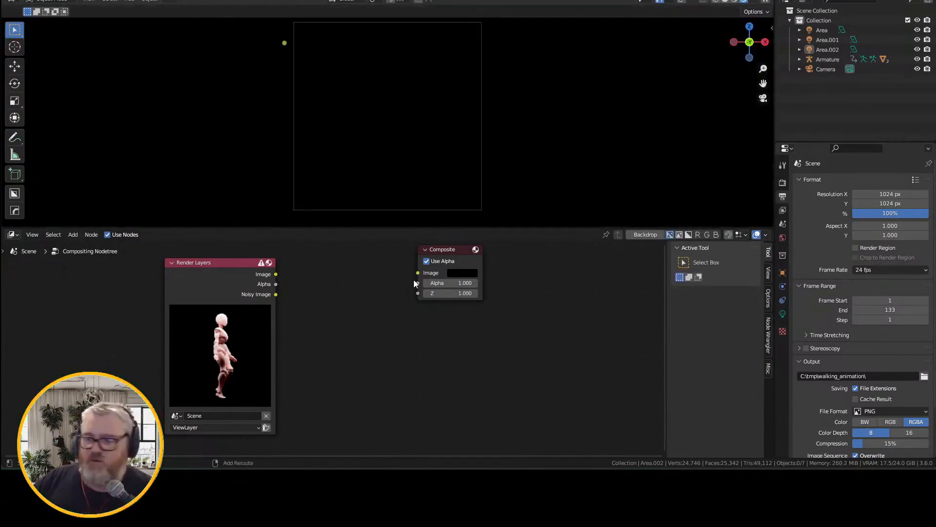
- Insert a Color Ramp between the Render Layers image and the Composite image, with Constant interpolation
{"action": "key", "text": "shift+a"}
{"action": "left_click", "coordinate": [387, 232]}
{"action": "type", "text": "color ramp"}
{"action": "key", "text": "Return"}
{"action": "left_click", "coordinate": [302, 273]}
{"action": "left_click_drag", "start_coordinate": [275, 274], "coordinate": [292, 356]}
{"action": "left_click_drag", "start_coordinate": [403, 282], "coordinate": [418, 273]}
{"action": "left_click", "coordinate": [385, 308]}
{"action": "left_click", "coordinate": [383, 357]}
- Set the position of the Color Ramp's white stop to 0.001
{"action": "left_click_drag", "start_coordinate": [393, 323], "coordinate": [308, 326]}
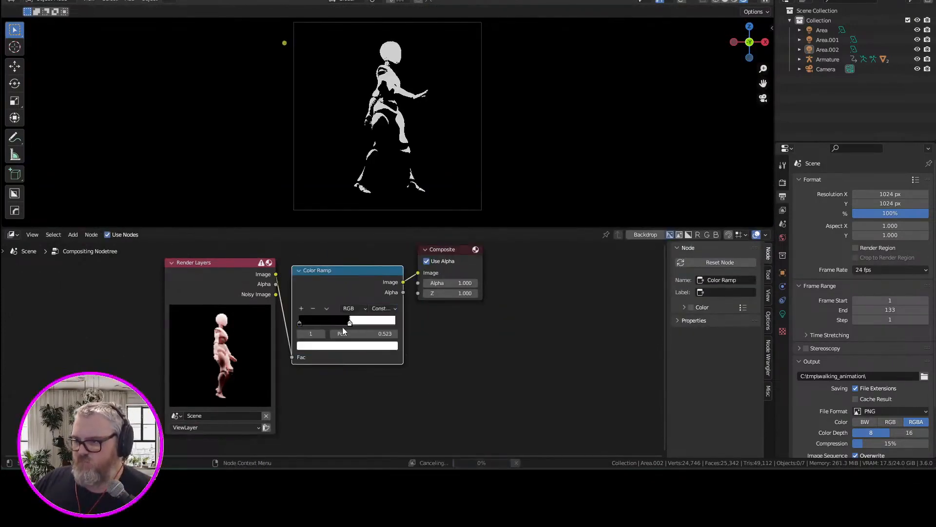
{"action": "left_click", "coordinate": [372, 333]}
{"action": "type", "text": "0.001"}
{"action": "key", "text": "Return"}
{"action": "scroll", "coordinate": [499, 110], "scroll_direction": "up", "scroll_amount": 5}
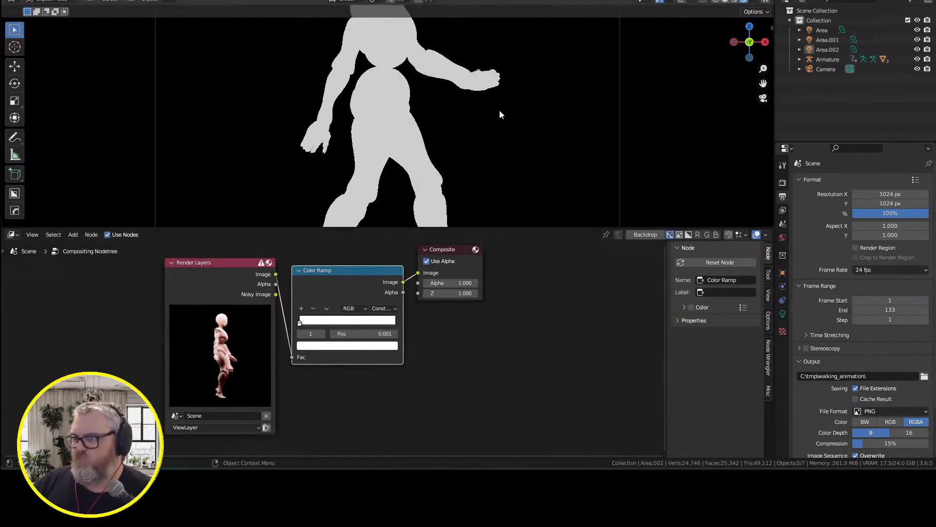
{"action": "left_click", "coordinate": [372, 335]}
{"action": "type", "text": ".0"}
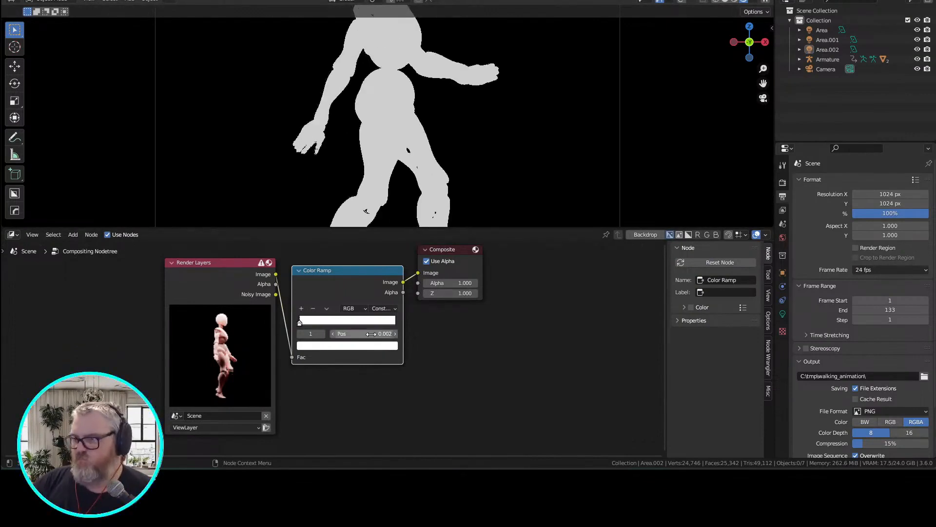
{"action": "type", "text": "01"}
{"action": "key", "text": "Return"}
- Set the render's Color Management view transform to Standard
{"action": "left_click", "coordinate": [782, 182]}
{"action": "scroll", "coordinate": [799, 406], "scroll_direction": "down", "scroll_amount": 10}
{"action": "scroll", "coordinate": [503, 137], "scroll_direction": "up", "scroll_amount": 2}
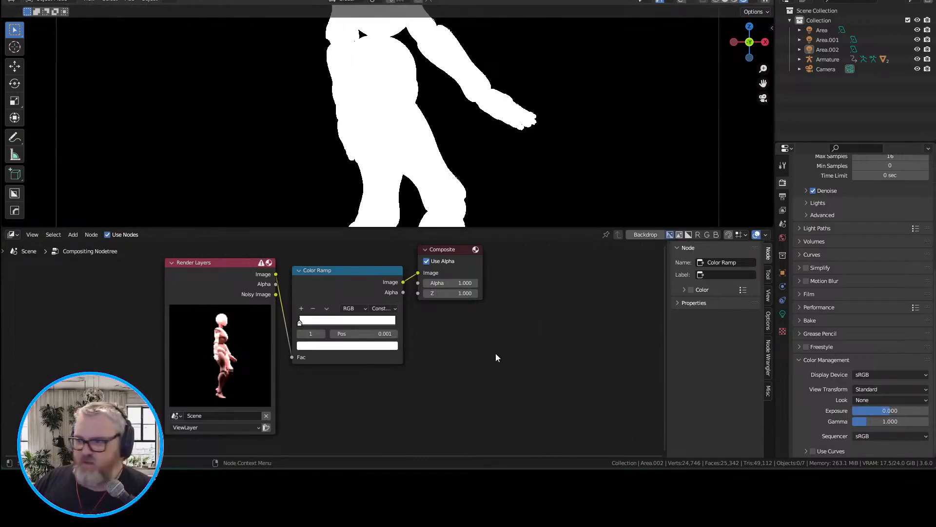
- Spread the compositor nodes apart by moving Composite and Render Layers around the Color Ramp
{"action": "mouse_move", "coordinate": [495, 358]}
{"action": "left_mouse_down"}
{"action": "mouse_move", "coordinate": [396, 394]}
{"action": "mouse_move", "coordinate": [505, 361]}
{"action": "left_mouse_up"}
{"action": "key", "text": "g"}
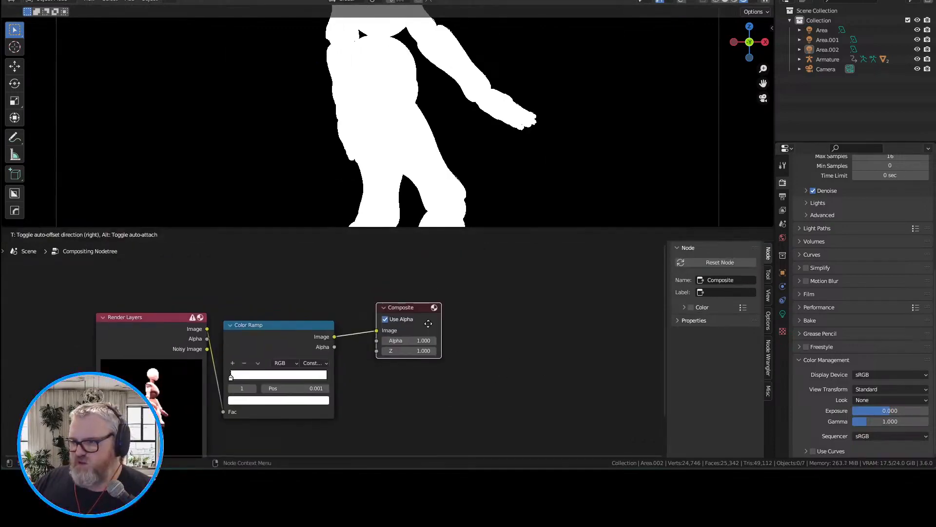
{"action": "left_click_drag", "start_coordinate": [146, 317], "coordinate": [100, 316]}
- Preview the silhouette through the camera, render the current frame to inspect it, and close the render
{"action": "key", "text": "Home"}
{"action": "key", "text": "space"}
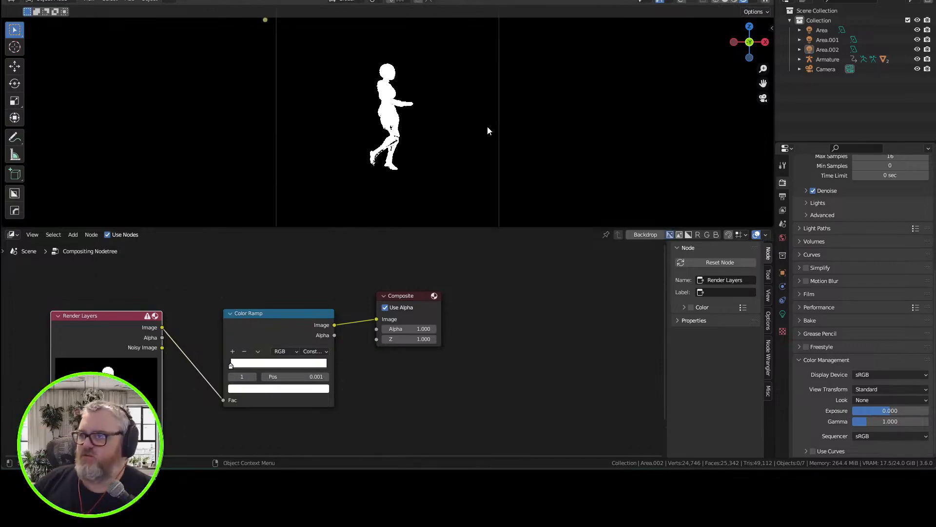
{"action": "key", "text": "KP_0"}
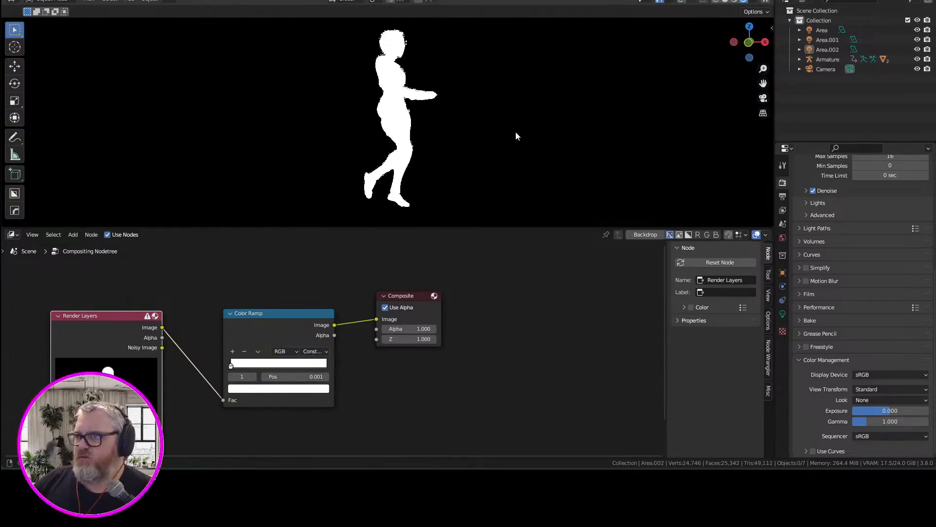
{"action": "key", "text": "KP_0"}
{"action": "key", "text": "F12"}
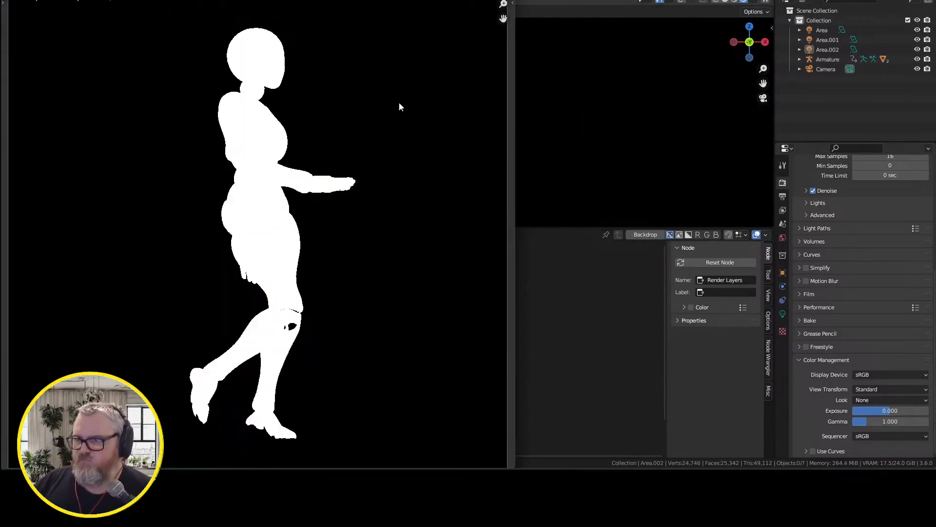
{"action": "key", "text": "Escape"}
- Try a Math node set to Add on the Color Ramp's image output, then undo it
{"action": "scroll", "coordinate": [488, 317], "scroll_direction": "up", "scroll_amount": 2}
{"action": "key", "text": "shift+a"}
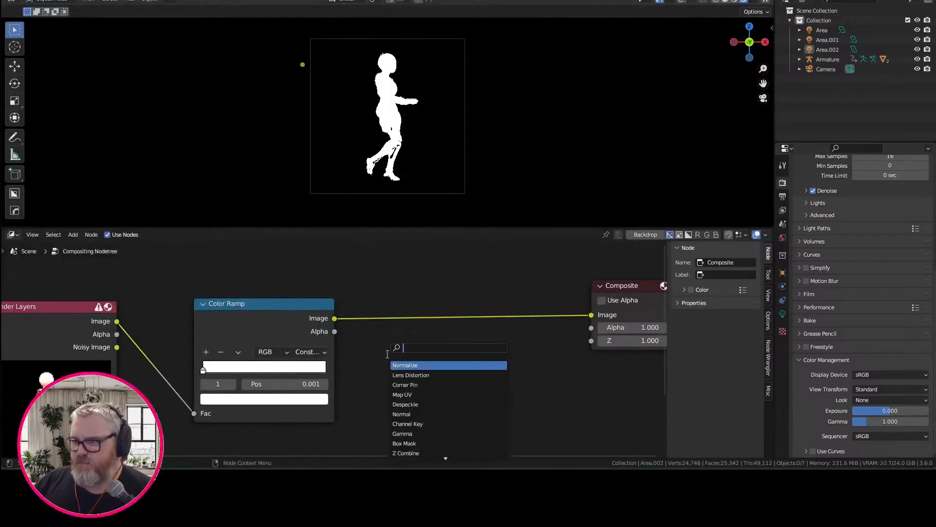
{"action": "left_click", "coordinate": [420, 367]}
{"action": "left_click_drag", "start_coordinate": [422, 367], "coordinate": [439, 367]}
{"action": "key", "text": "ctrl+z"}
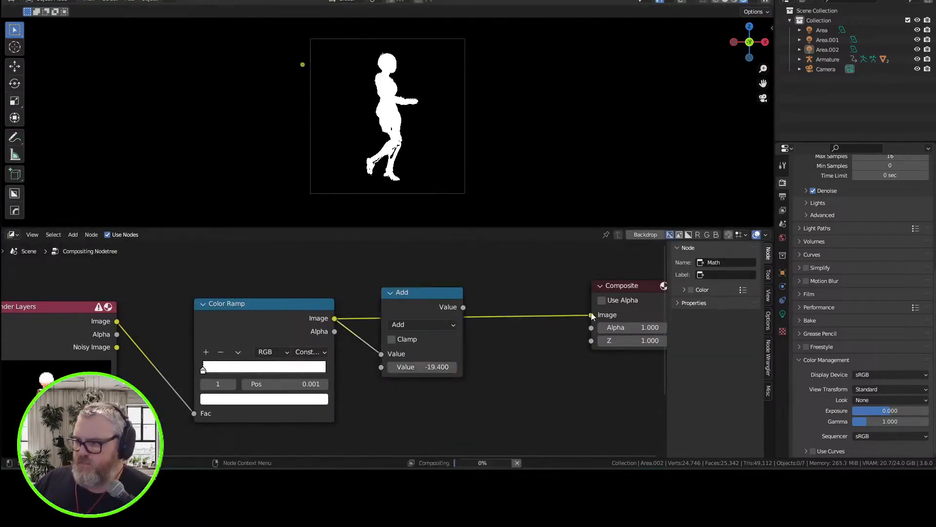
{"action": "key", "text": "ctrl+z"}
- Insert a Blur node on the link between the Color Ramp and the Composite image
{"action": "scroll", "coordinate": [334, 348], "scroll_direction": "up", "scroll_amount": 3}
{"action": "mouse_move", "coordinate": [78, 383]}
{"action": "left_mouse_down"}
{"action": "mouse_move", "coordinate": [175, 383]}
{"action": "mouse_move", "coordinate": [78, 383]}
{"action": "left_mouse_up"}
{"action": "key", "text": "shift+a"}
{"action": "type", "text": "blur"}
{"action": "key", "text": "Return"}
{"action": "left_click", "coordinate": [483, 342]}
{"action": "scroll", "coordinate": [483, 341], "scroll_direction": "down", "scroll_amount": 3}
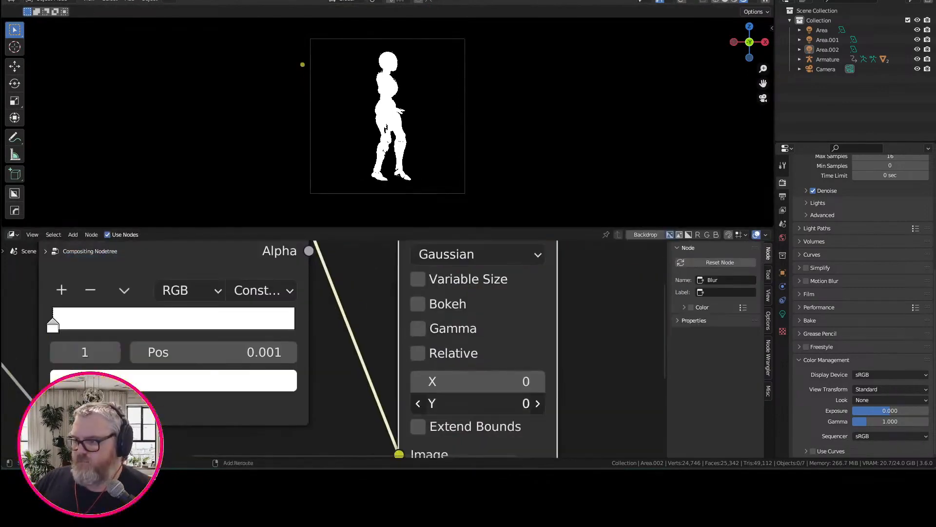
- Set the Blur node's X and Y sizes to 2 and check the silhouette's edges
{"action": "left_click_drag", "start_coordinate": [468, 381], "coordinate": [519, 403]}
{"action": "key", "text": "ctrl+z"}
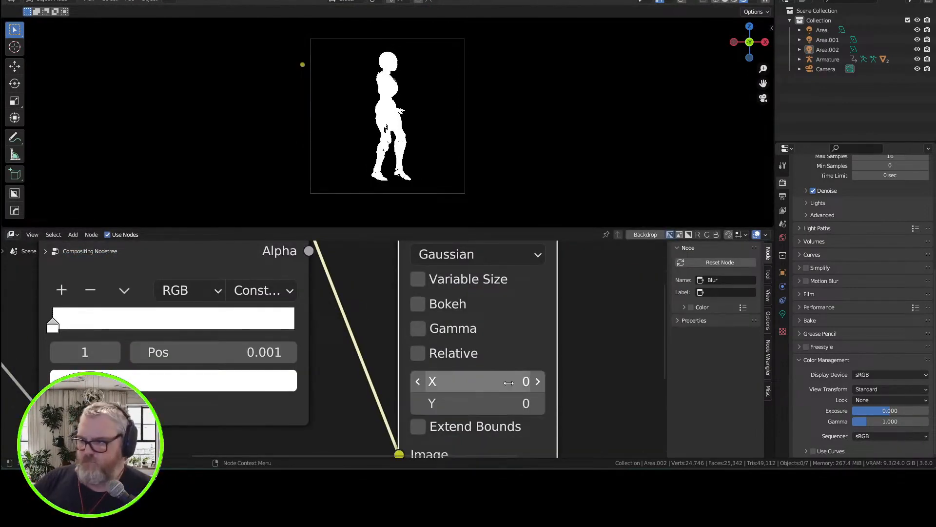
{"action": "scroll", "coordinate": [522, 136], "scroll_direction": "up", "scroll_amount": 6}
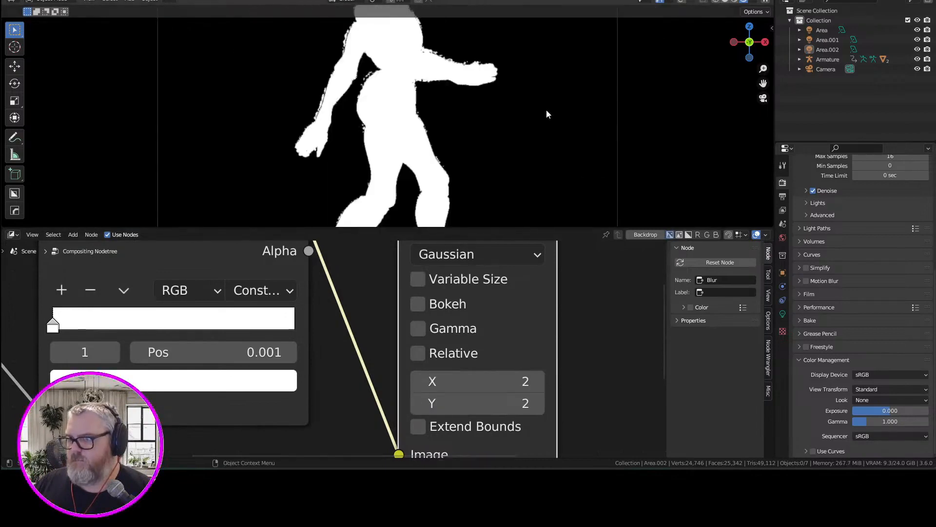
{"action": "scroll", "coordinate": [547, 114], "scroll_direction": "down", "scroll_amount": 6}
{"action": "scroll", "coordinate": [352, 341], "scroll_direction": "down", "scroll_amount": 3}
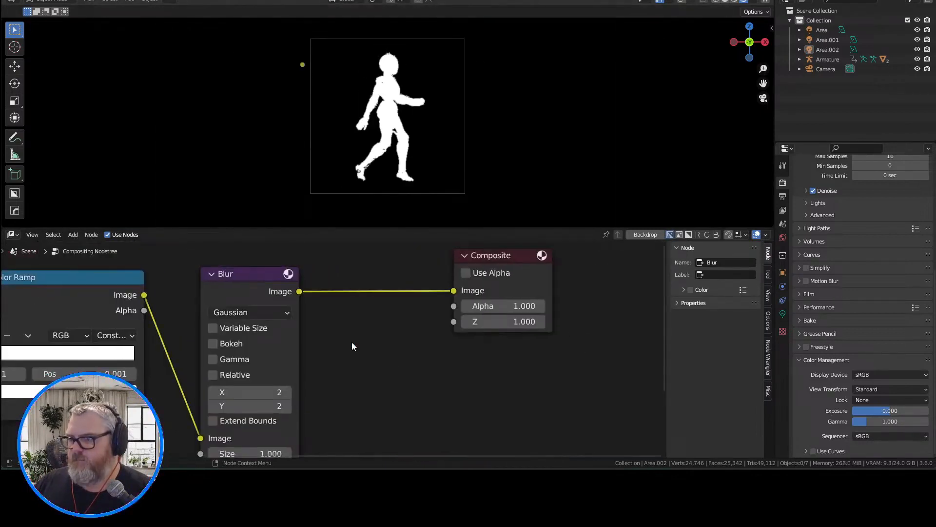
- Try a Levels node between the Blur and Composite nodes with its Std Dev output feeding the image, then remove it
{"action": "key", "text": "shift+a"}
{"action": "type", "text": "levels"}
{"action": "key", "text": "Return"}
{"action": "left_click", "coordinate": [405, 323]}
{"action": "left_click", "coordinate": [386, 403]}
{"action": "left_click_drag", "start_coordinate": [455, 302], "coordinate": [510, 291]}
{"action": "left_click_drag", "start_coordinate": [400, 278], "coordinate": [387, 276]}
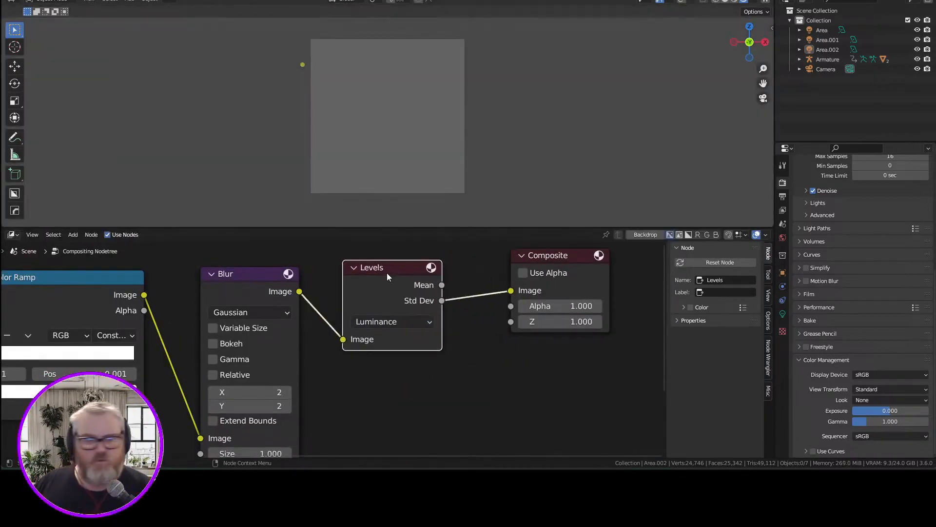
{"action": "key", "text": "ctrl+x"}
- Set the Color Ramp's white stop position to 0.0001 and check the silhouette's edges
{"action": "scroll", "coordinate": [580, 157], "scroll_direction": "up", "scroll_amount": 8}
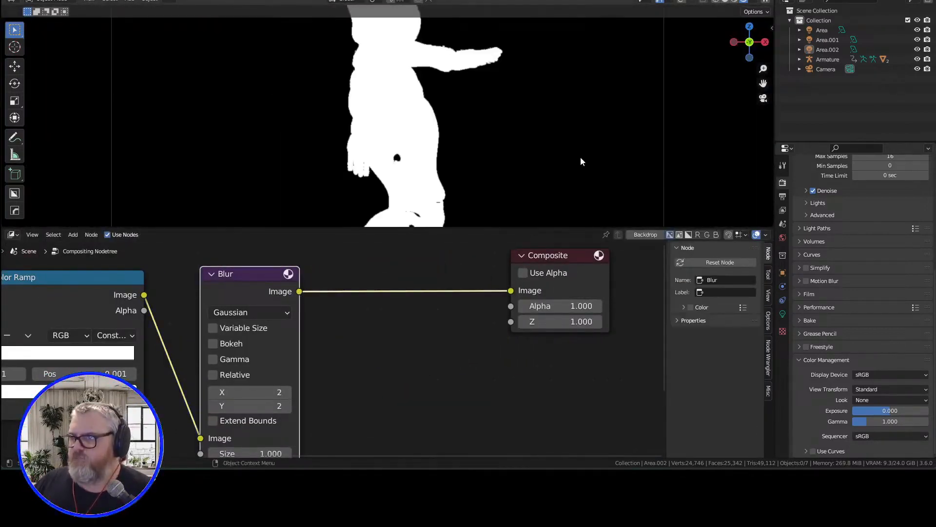
{"action": "scroll", "coordinate": [580, 156], "scroll_direction": "down", "scroll_amount": 5}
{"action": "left_click_drag", "start_coordinate": [395, 378], "coordinate": [688, 296]}
{"action": "double_click", "coordinate": [404, 292]}
{"action": "type", "text": "0.0001"}
{"action": "key", "text": "Return"}
{"action": "scroll", "coordinate": [405, 126], "scroll_direction": "up", "scroll_amount": 4}
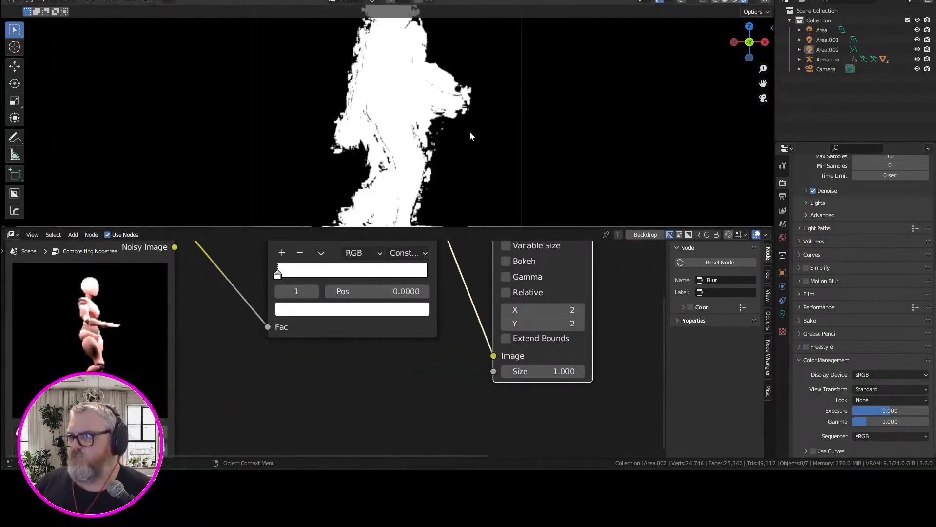
- Try the Color Ramp's white stop at position 0.01, then set it to 0.001
{"action": "scroll", "coordinate": [405, 127], "scroll_direction": "down", "scroll_amount": 8}
{"action": "double_click", "coordinate": [403, 292]}
{"action": "type", "text": "0.01"}
{"action": "key", "text": "Return"}
{"action": "double_click", "coordinate": [388, 293]}
{"action": "type", "text": "0.01"}
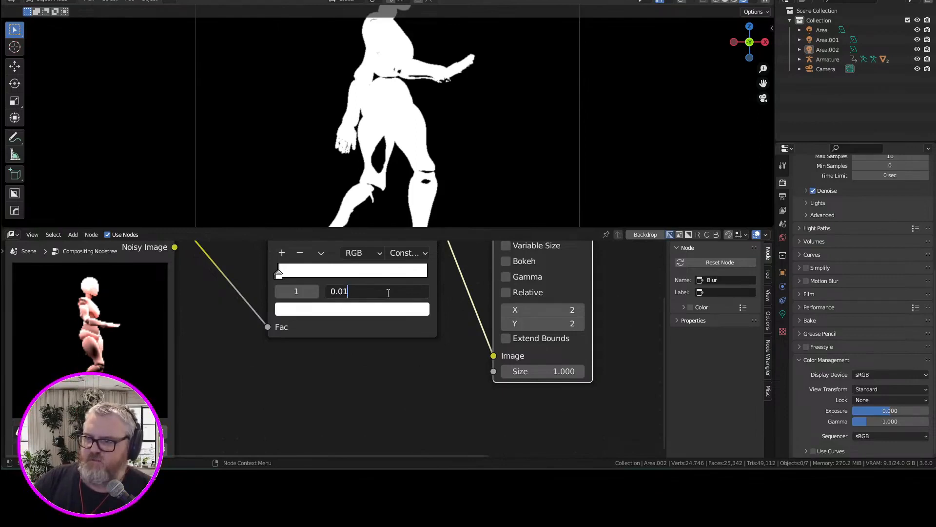
{"action": "type", "text": "1"}
{"action": "key", "text": "Return"}
- Insert a duplicate of the Color Ramp between Blur and Composite, and set the Blur X and Y sizes to 3
{"action": "scroll", "coordinate": [521, 422], "scroll_direction": "down", "scroll_amount": 2}
{"action": "left_click_drag", "start_coordinate": [521, 423], "coordinate": [336, 442]}
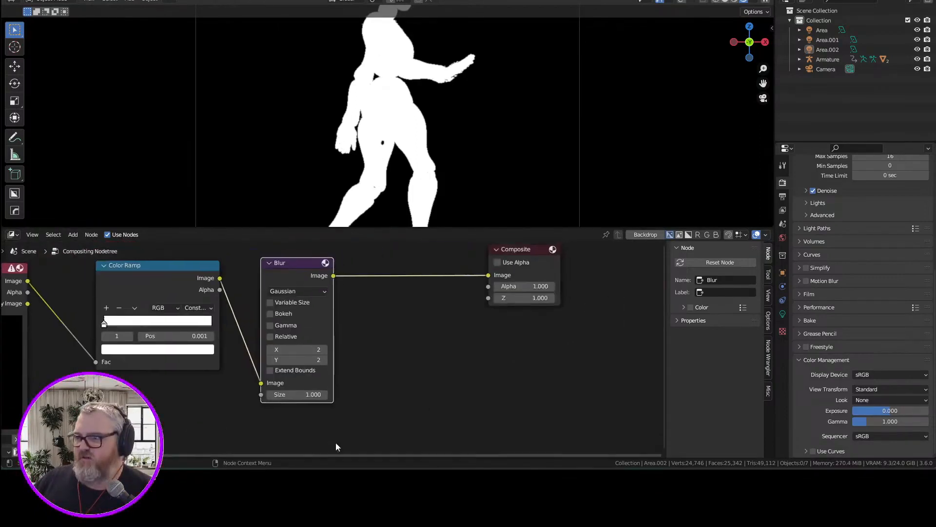
{"action": "key", "text": "shift+d"}
{"action": "left_click", "coordinate": [444, 270]}
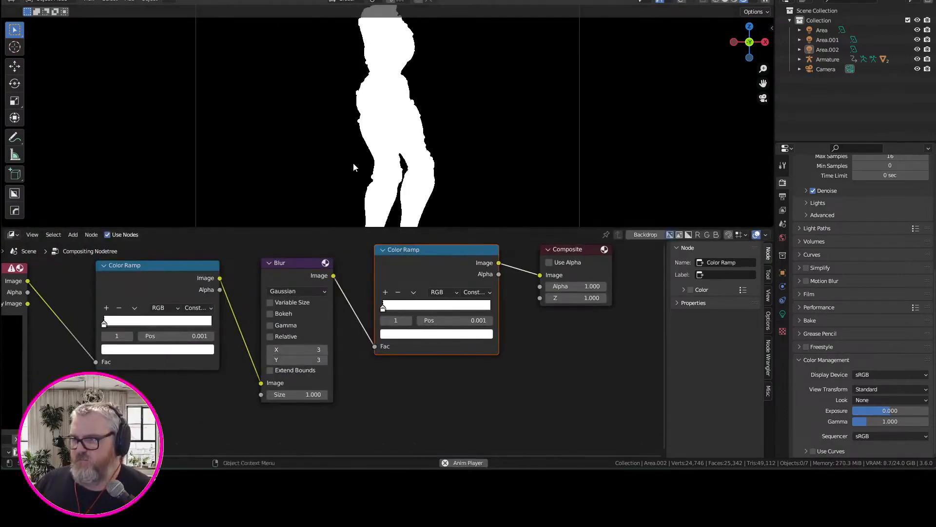
- Try the duplicated Color Ramp's white stop at about 0.773, with the Blur node placed before the first Color Ramp
{"action": "left_click", "coordinate": [383, 307]}
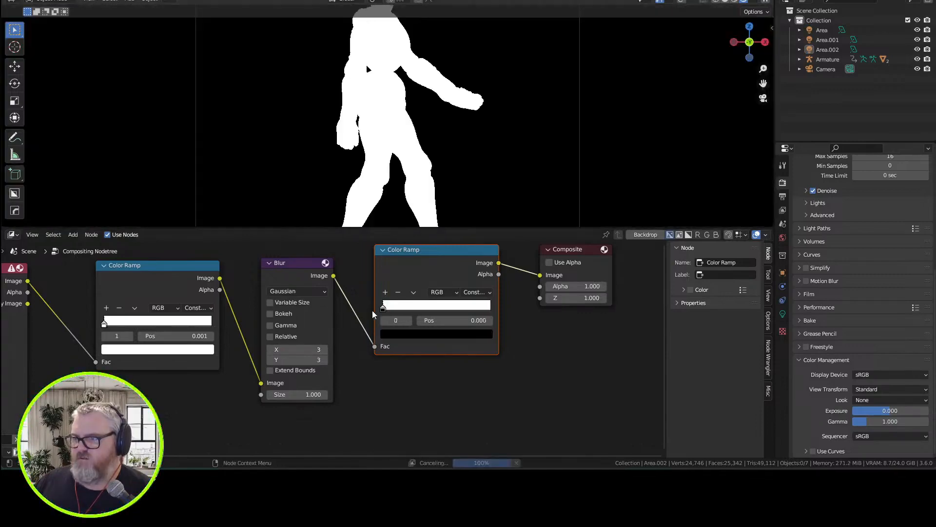
{"action": "left_click_drag", "start_coordinate": [383, 307], "coordinate": [480, 306]}
{"action": "left_click_drag", "start_coordinate": [479, 306], "coordinate": [466, 306]}
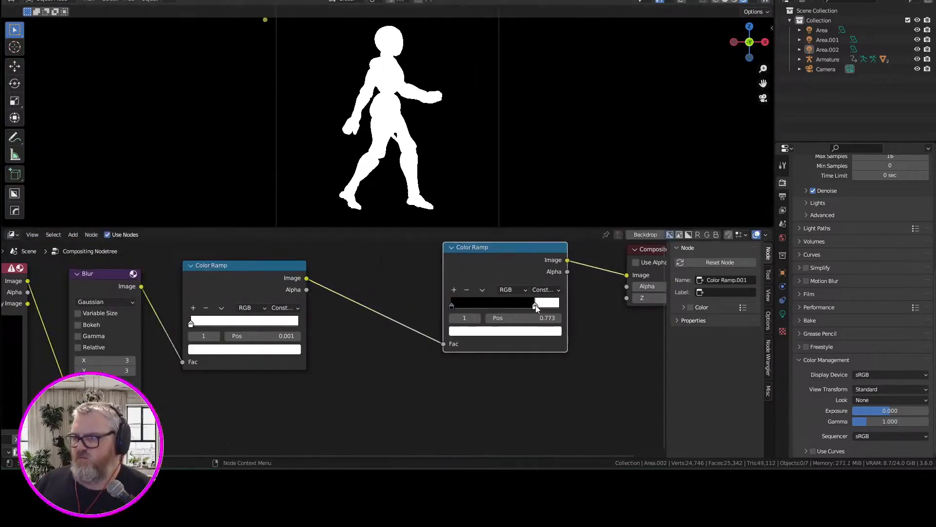
{"action": "left_click_drag", "start_coordinate": [191, 322], "coordinate": [194, 324]}
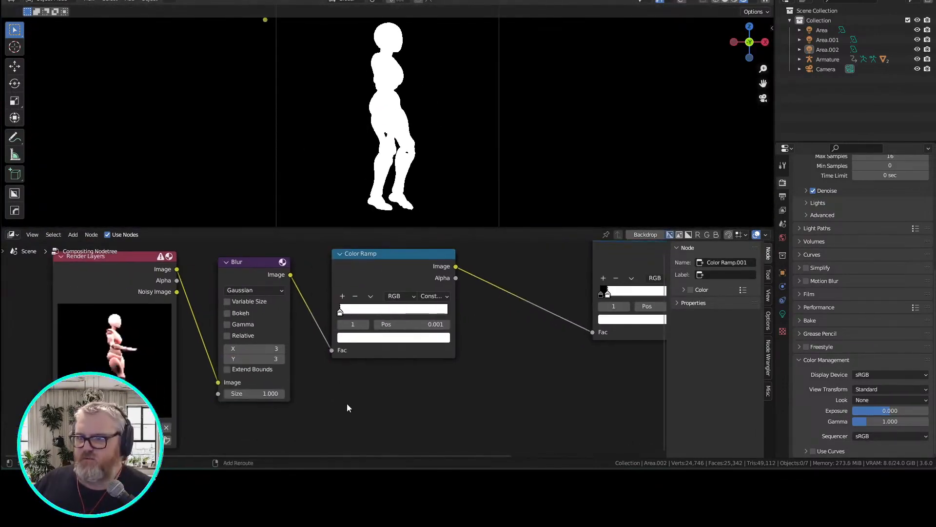
- Replace the Blur node with a Denoise node between Render Layers and the Color Ramp, and set its prefilter to None
{"action": "left_click", "coordinate": [253, 269]}
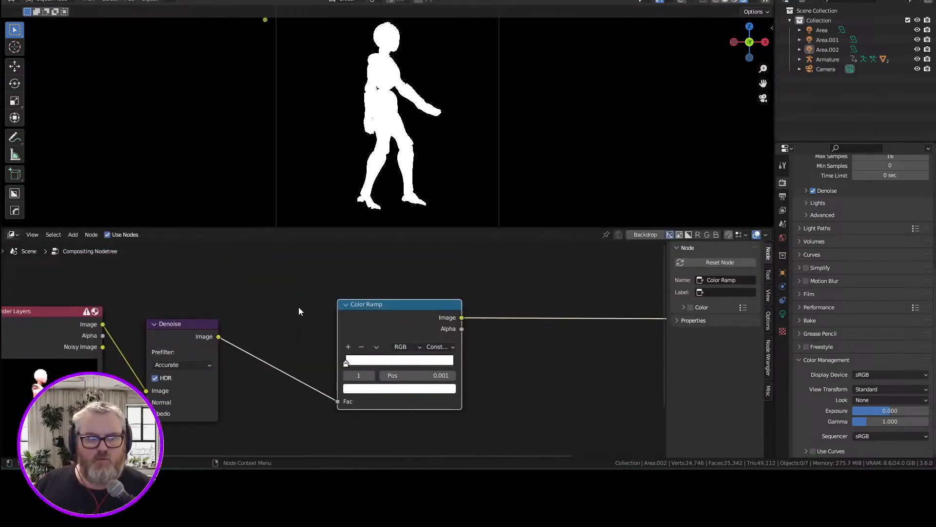
{"action": "scroll", "coordinate": [507, 95], "scroll_direction": "up", "scroll_amount": 5}
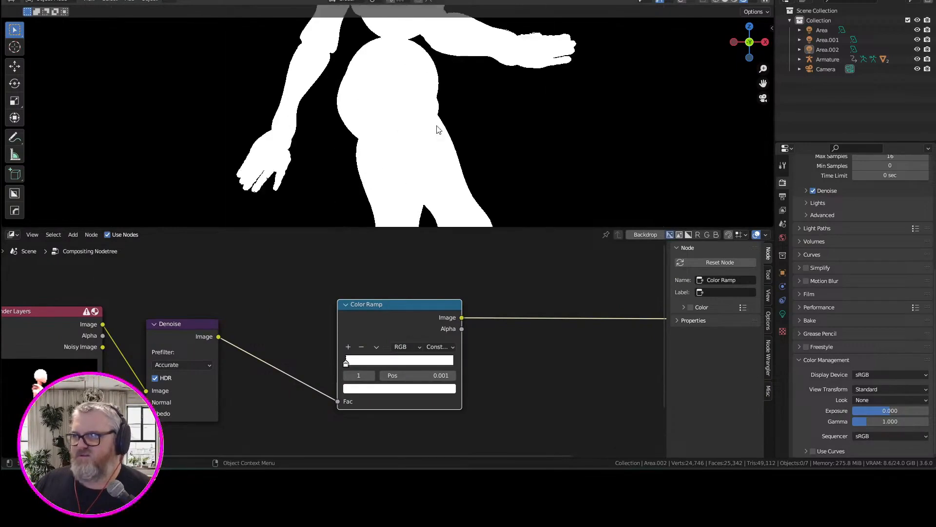
{"action": "scroll", "coordinate": [436, 135], "scroll_direction": "down", "scroll_amount": 5}
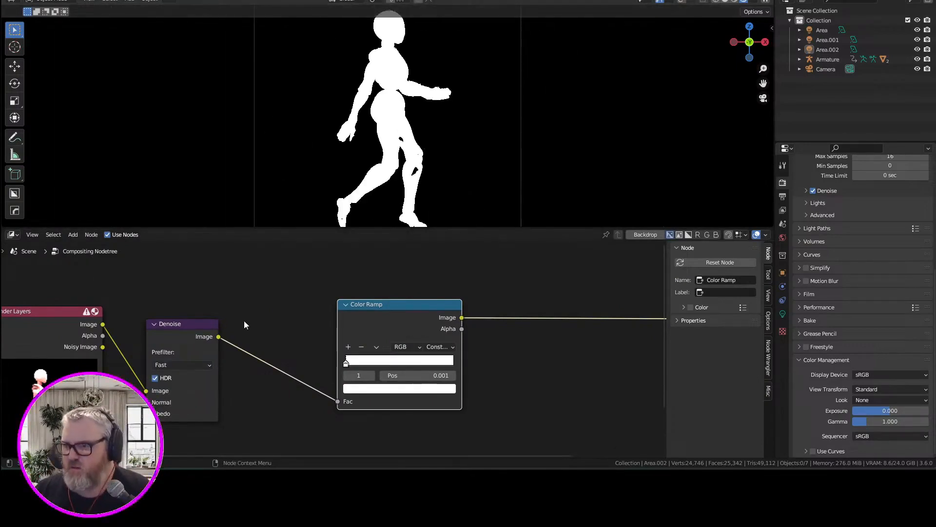
{"action": "left_click", "coordinate": [182, 365]}
{"action": "left_click", "coordinate": [171, 354]}
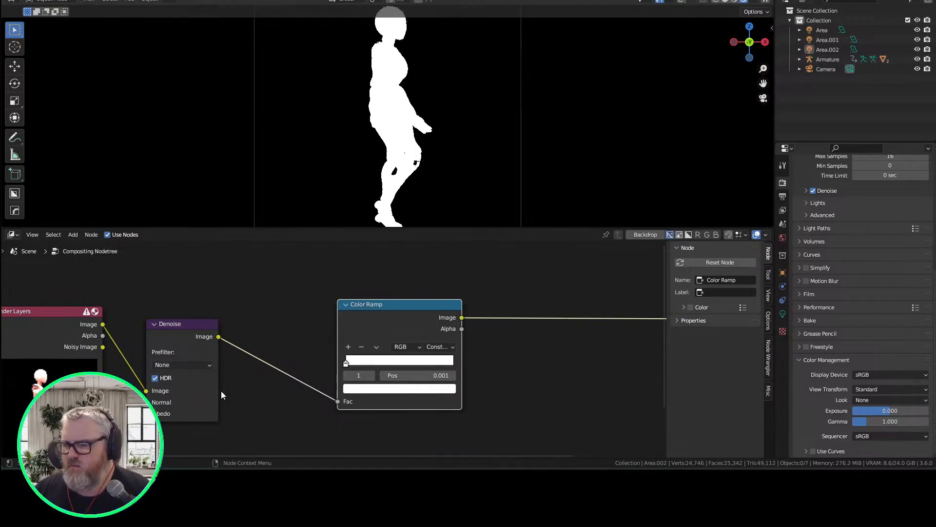
- Launch DaVinci Resolve, then launch Adobe After Effects 2023 and dismiss its startup warning
{"action": "key", "text": "super"}
{"action": "type", "text": "obs"}
{"action": "key", "text": "Return"}
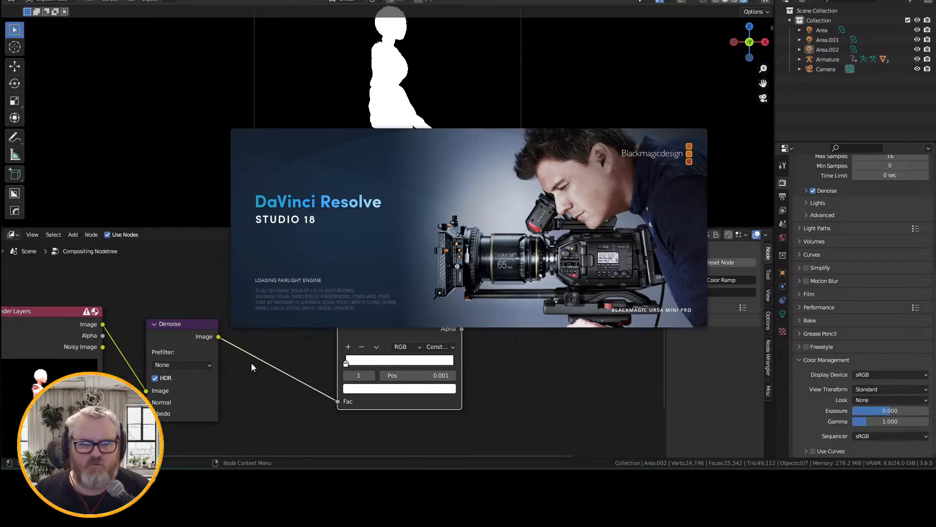
{"action": "key", "text": "super"}
{"action": "type", "text": "aft"}
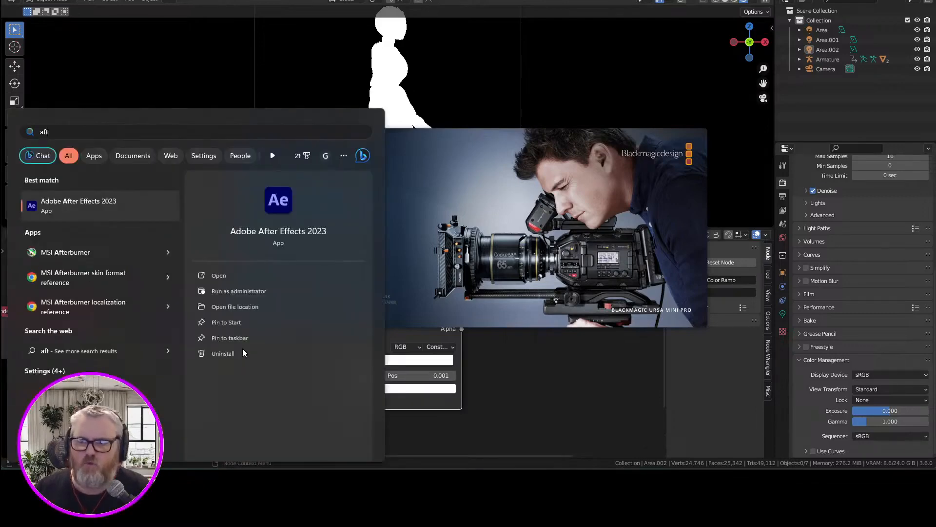
{"action": "key", "text": "Return"}
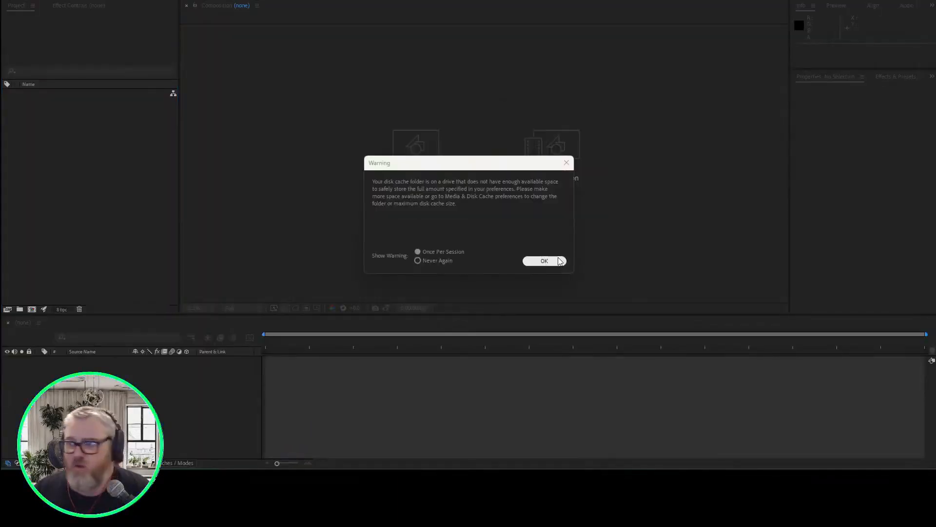
{"action": "left_click", "coordinate": [560, 262]}
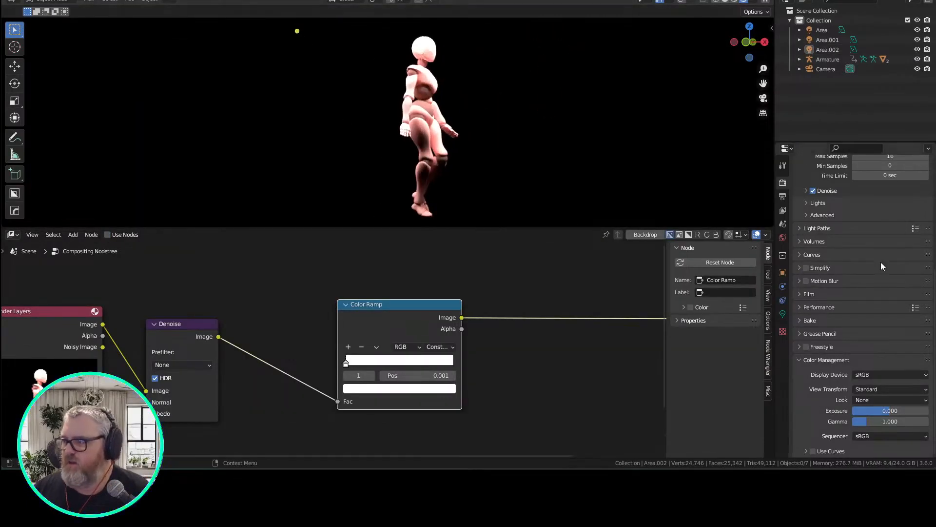
- Return to Blender and change the scene's render engine to Eevee
{"action": "left_click", "coordinate": [783, 196]}
{"action": "left_click", "coordinate": [783, 256]}
{"action": "left_click", "coordinate": [782, 273]}
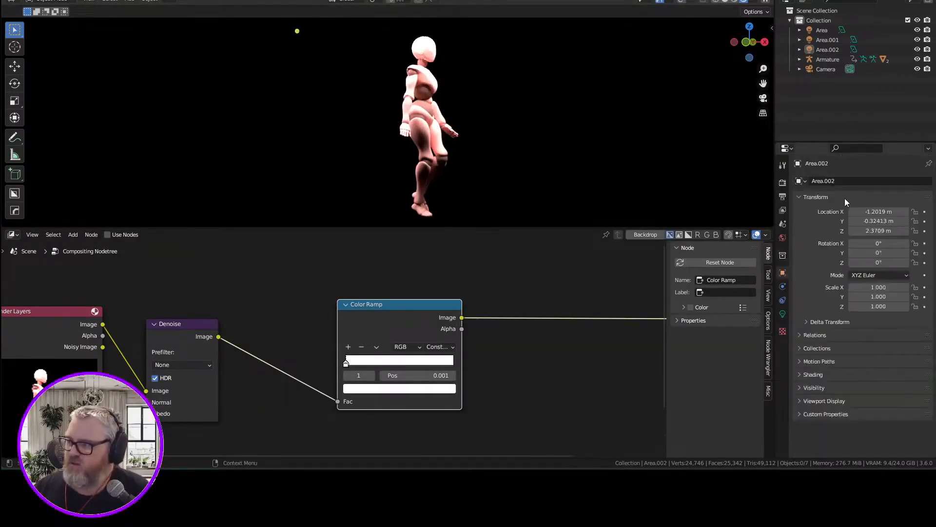
{"action": "left_click", "coordinate": [782, 183]}
{"action": "left_click", "coordinate": [890, 180]}
{"action": "left_click", "coordinate": [884, 194]}
- Give the armature's Beta_Joints mesh a new material with a white Emission surface
{"action": "left_click", "coordinate": [782, 355]}
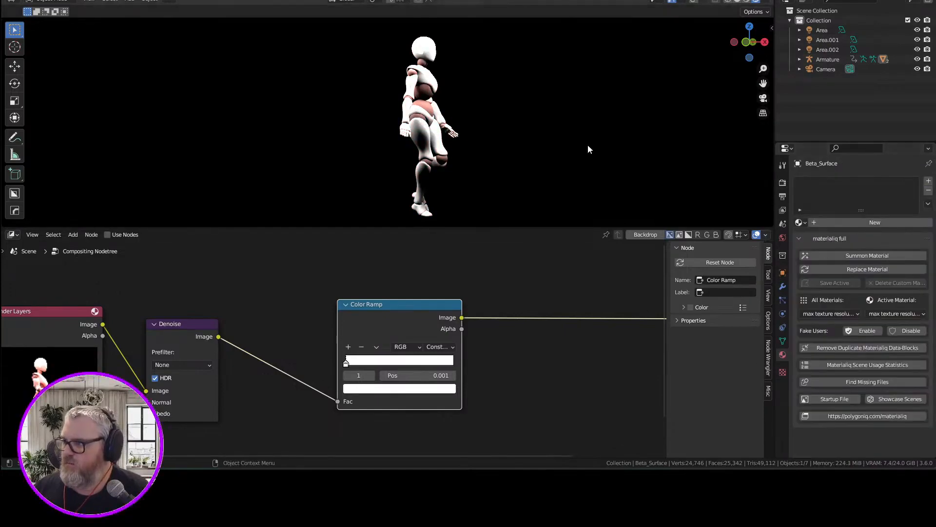
{"action": "left_click", "coordinate": [800, 59]}
{"action": "left_click", "coordinate": [839, 98]}
{"action": "left_click", "coordinate": [832, 223]}
{"action": "left_click", "coordinate": [883, 284]}
{"action": "left_click", "coordinate": [858, 78]}
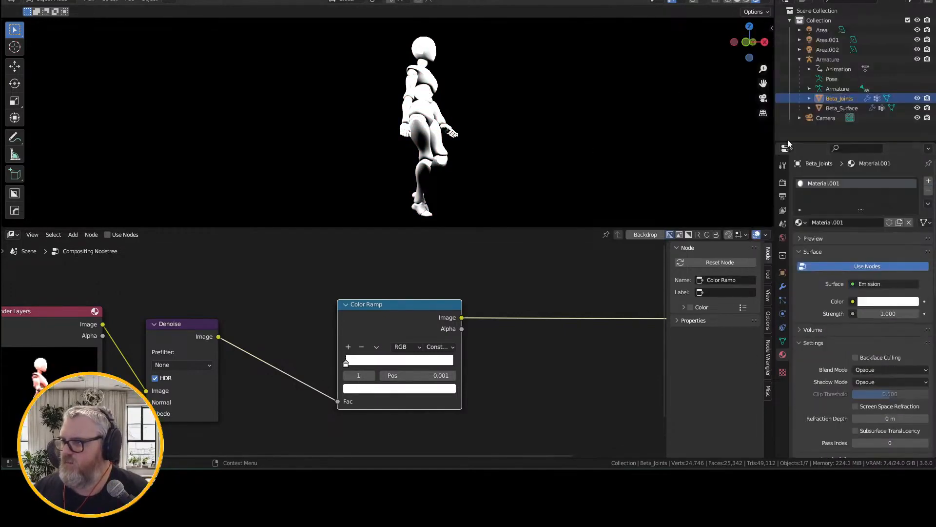
- Delete the three area lights and assign the joints' Emission material to the Beta_Surface mesh
{"action": "left_click", "coordinate": [828, 49]}
{"action": "left_click", "coordinate": [823, 30], "text": "shift"}
{"action": "right_click", "coordinate": [827, 41]}
{"action": "left_click", "coordinate": [827, 42]}
{"action": "left_click", "coordinate": [833, 78]}
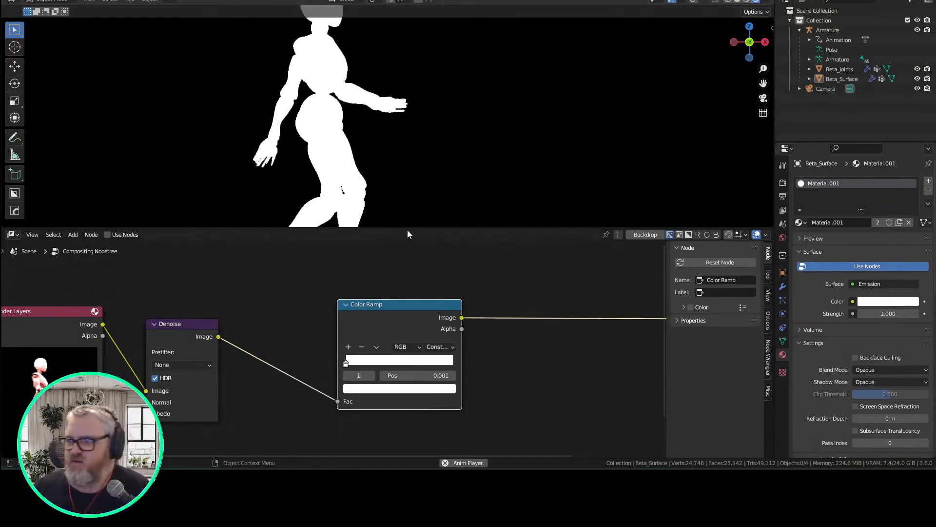
- Enlarge the 3D viewport and examine the white silhouette from an angle and through the camera
{"action": "left_click_drag", "start_coordinate": [408, 227], "coordinate": [410, 379]}
{"action": "left_click_drag", "start_coordinate": [626, 152], "coordinate": [575, 174]}
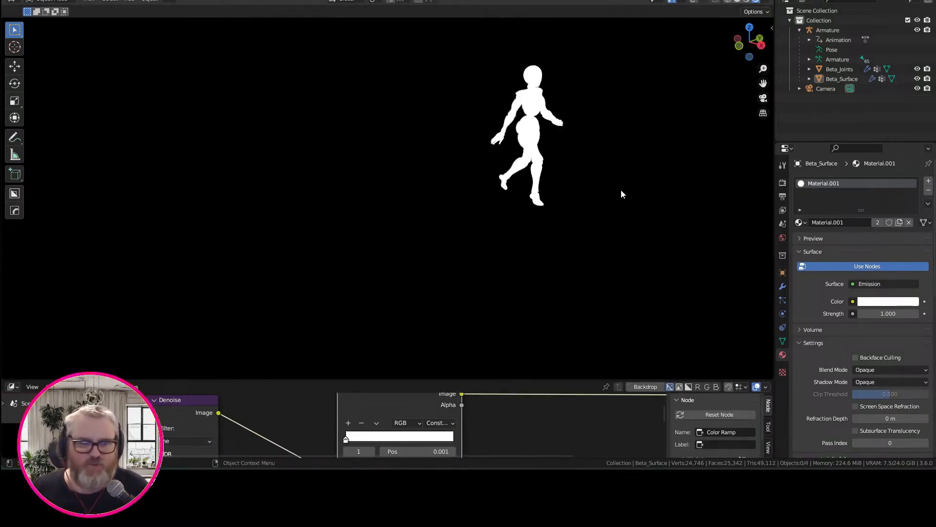
{"action": "left_click", "coordinate": [764, 99]}
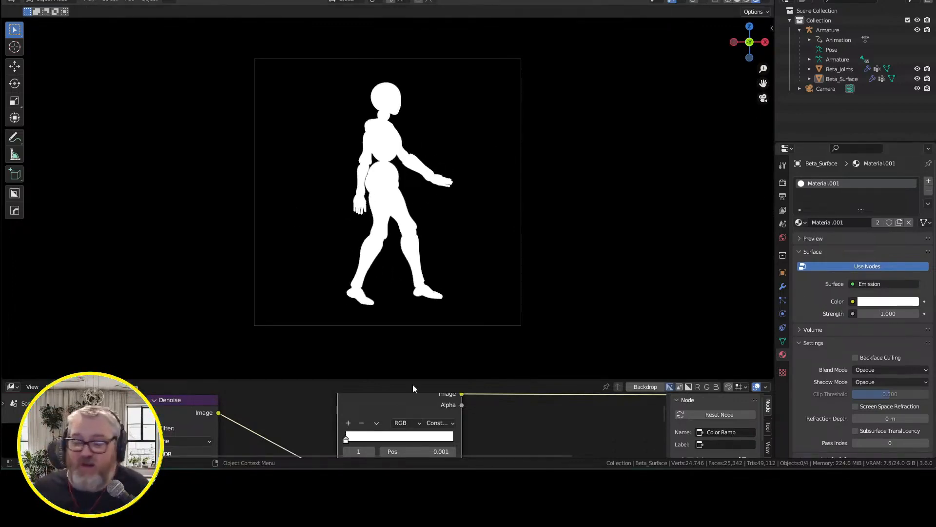
{"action": "scroll", "coordinate": [545, 429], "scroll_direction": "down", "scroll_amount": 1}
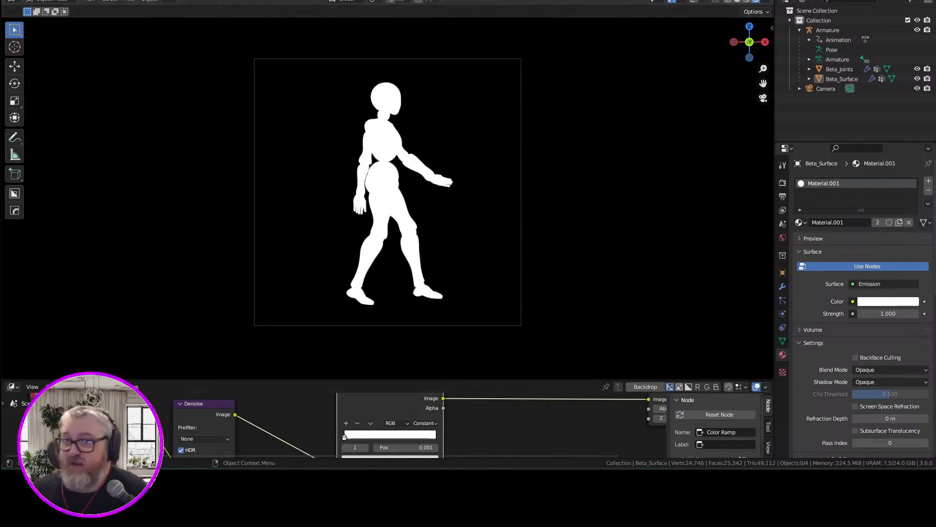
- Set the render output path to C:\tmp\walking_animation-threshold\ and render the animation as PNG frames
{"action": "left_click", "coordinate": [22, 0]}
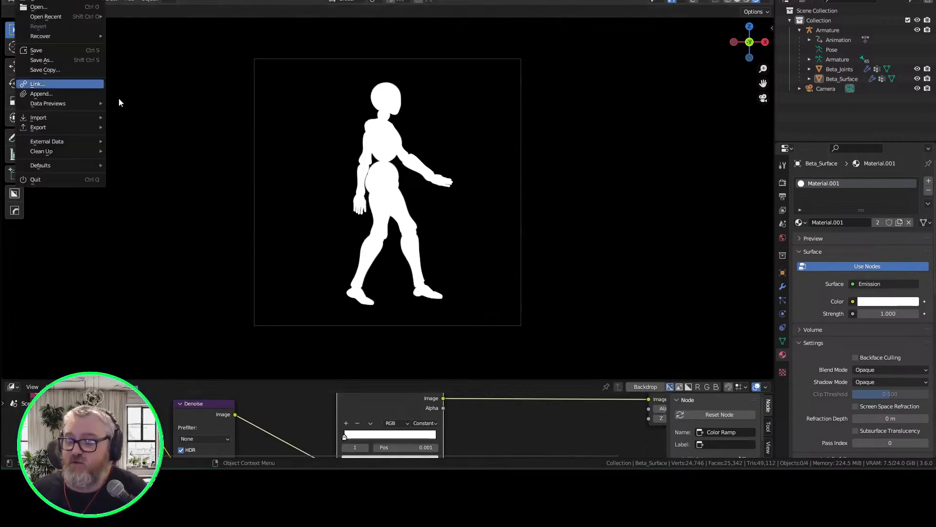
{"action": "left_click", "coordinate": [782, 183]}
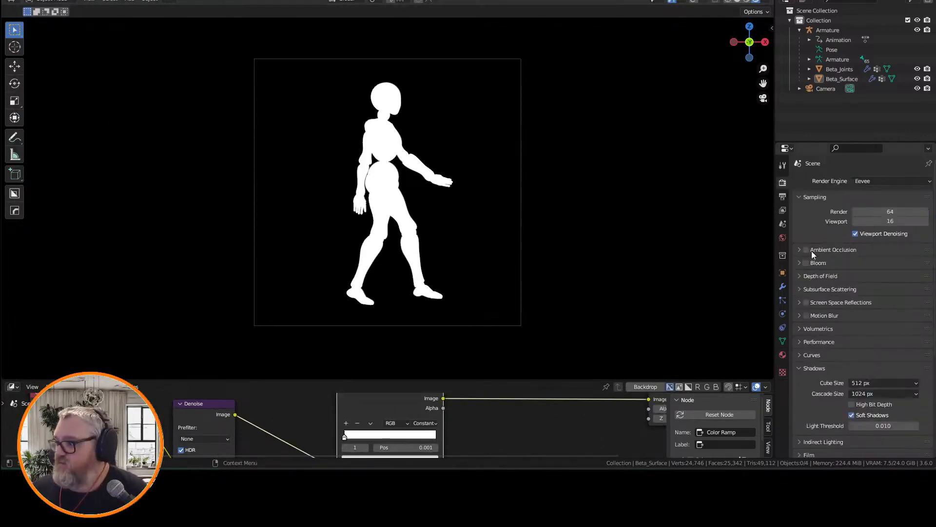
{"action": "left_click", "coordinate": [782, 196]}
{"action": "left_click", "coordinate": [866, 376]}
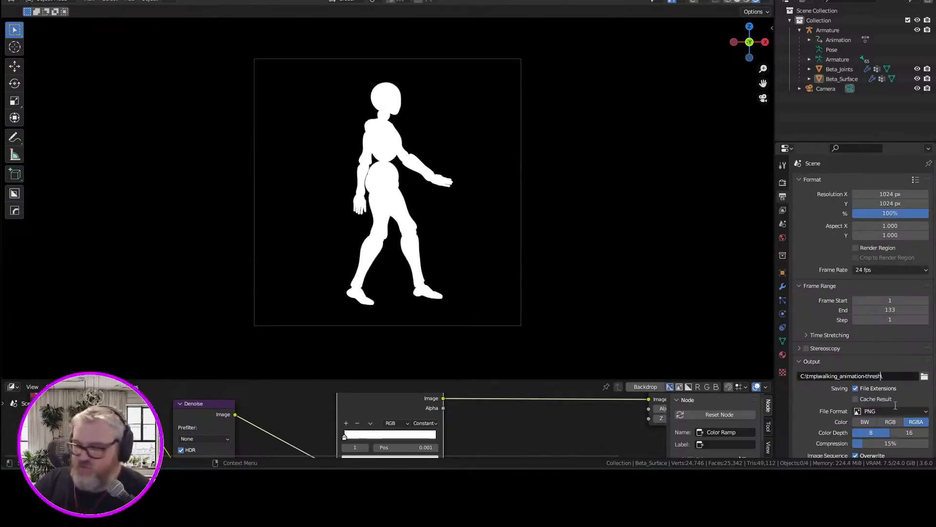
{"action": "left_click", "coordinate": [58, 1]}
{"action": "left_click", "coordinate": [80, 13]}
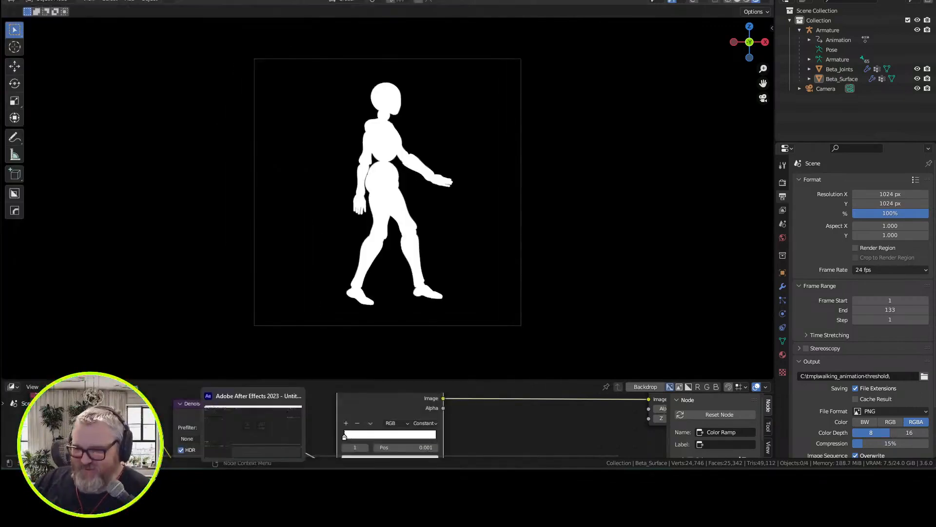
- Close After Effects and switch to the ComfyUI workflow
{"action": "right_click", "coordinate": [253, 480]}
{"action": "left_click", "coordinate": [250, 454]}
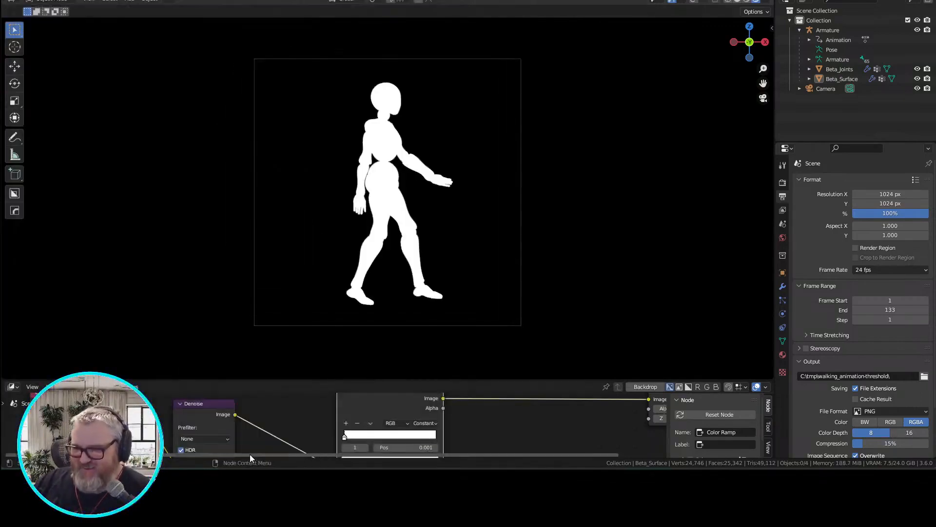
{"action": "mouse_move", "coordinate": [232, 480]}
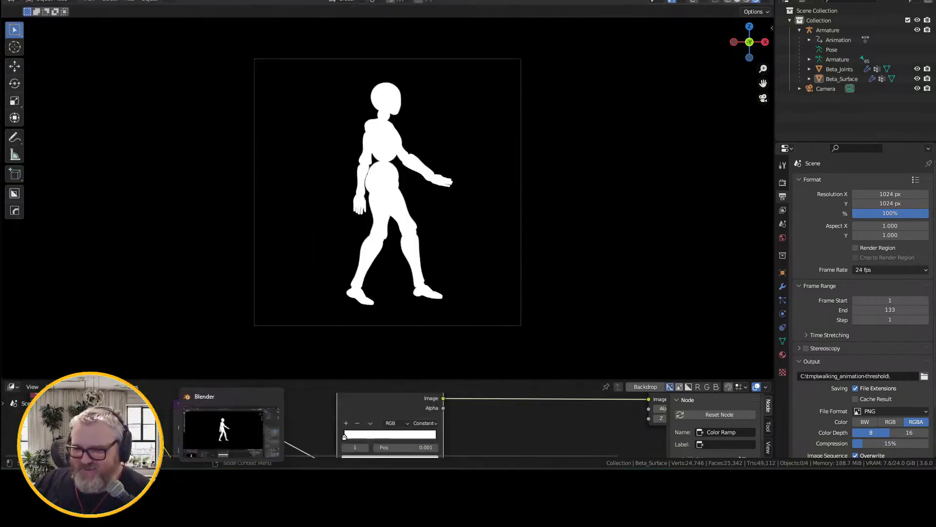
{"action": "left_click", "coordinate": [162, 430]}
{"action": "left_click_drag", "start_coordinate": [118, 182], "coordinate": [103, 286]}
- Open the walking_animation-threshold folder inside C:\tmp in File Explorer
{"action": "key", "text": "super+r"}
{"action": "type", "text": "c:\tmp"}
{"action": "key", "text": "Return"}
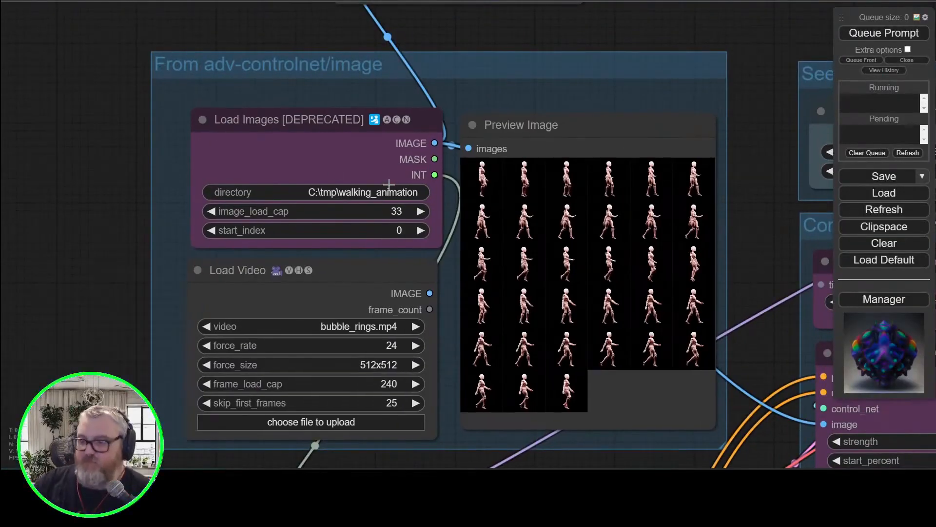
{"action": "scroll", "coordinate": [462, 284], "scroll_direction": "down", "scroll_amount": 5}
{"action": "scroll", "coordinate": [461, 283], "scroll_direction": "down", "scroll_amount": 10}
{"action": "double_click", "coordinate": [462, 294]}
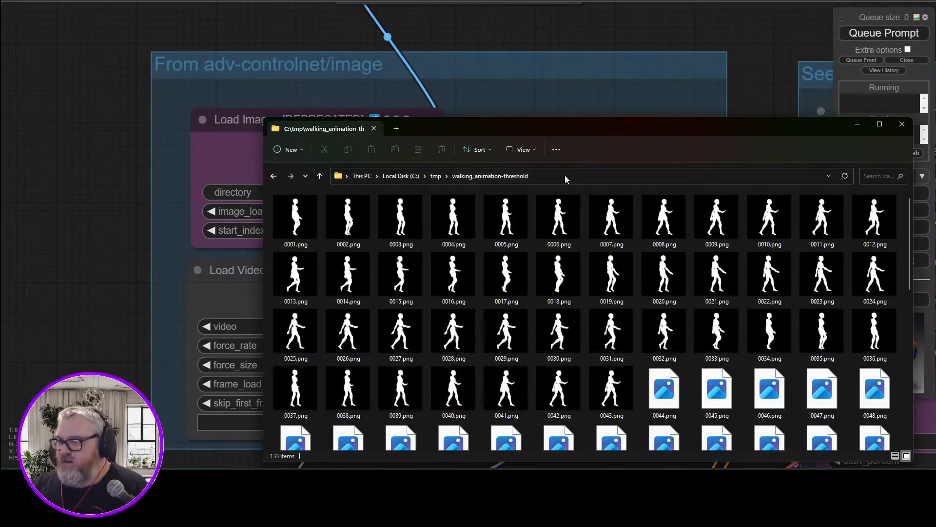
- Set the Load Images directory to the walking_animation-threshold folder path copied from File Explorer, and queue the prompt
{"action": "left_click", "coordinate": [487, 176]}
{"action": "key", "text": "ctrl+c"}
{"action": "left_click", "coordinate": [91, 205]}
{"action": "left_click", "coordinate": [315, 191]}
{"action": "key", "text": "ctrl+v"}
{"action": "key", "text": "Return"}
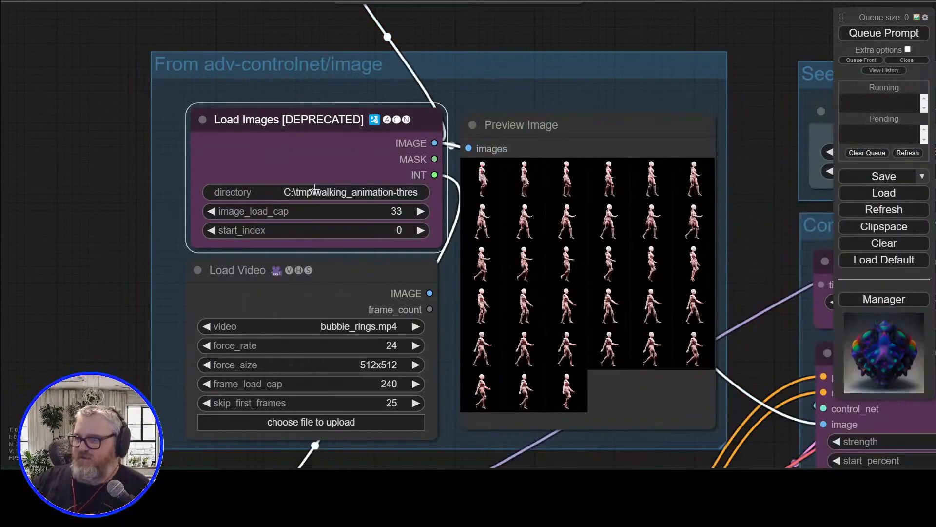
{"action": "left_click", "coordinate": [933, 33]}
- Examine the loaded silhouette frames, the KSampler preview, and the AnimateDiff, checkpoint and prompt nodes
{"action": "left_click_drag", "start_coordinate": [745, 42], "coordinate": [173, 45]}
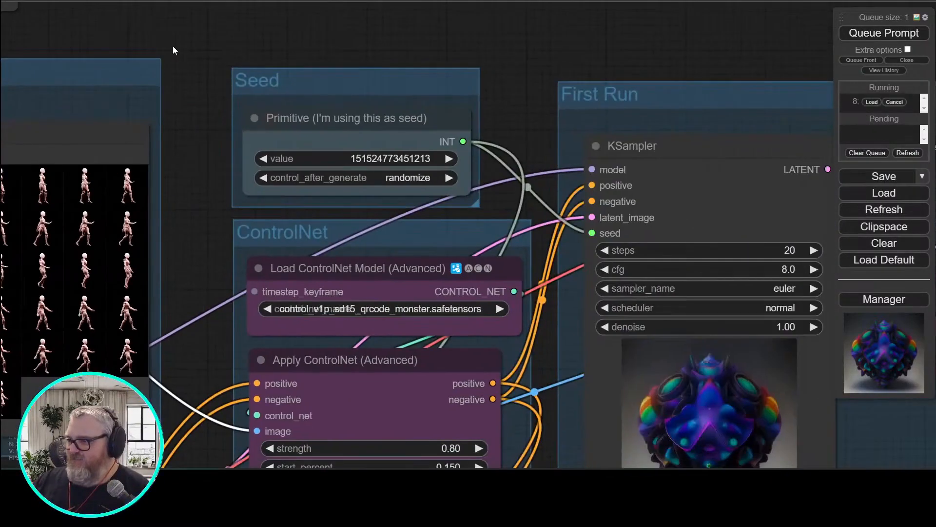
{"action": "left_click_drag", "start_coordinate": [217, 111], "coordinate": [436, 105]}
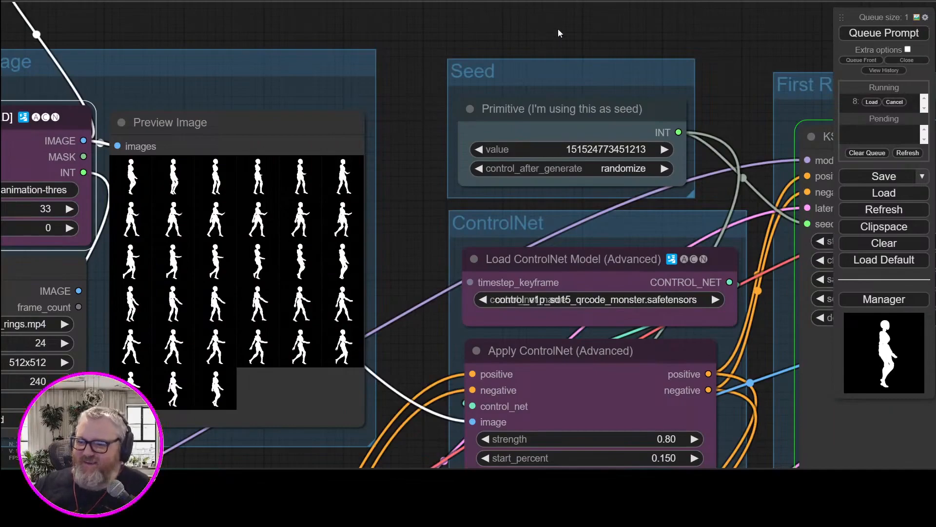
{"action": "left_click_drag", "start_coordinate": [649, 36], "coordinate": [340, 56]}
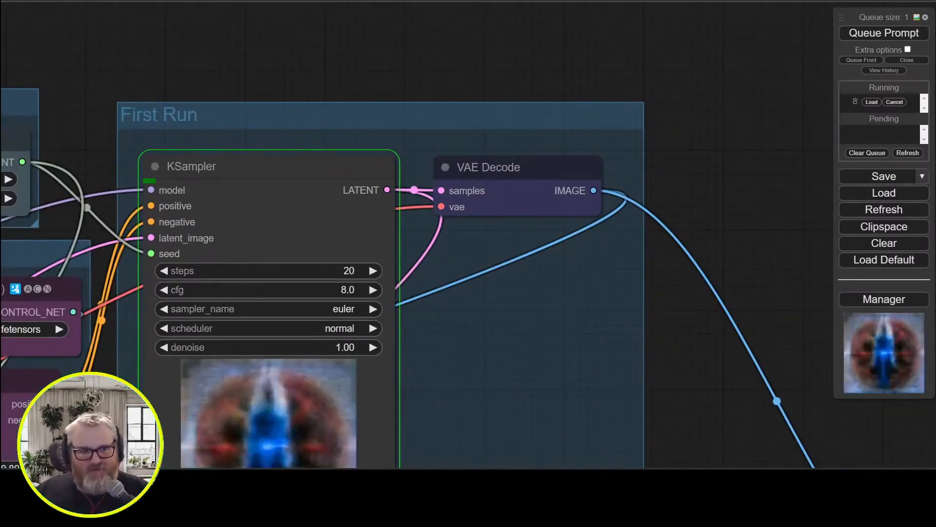
{"action": "left_click_drag", "start_coordinate": [622, 457], "coordinate": [628, 323]}
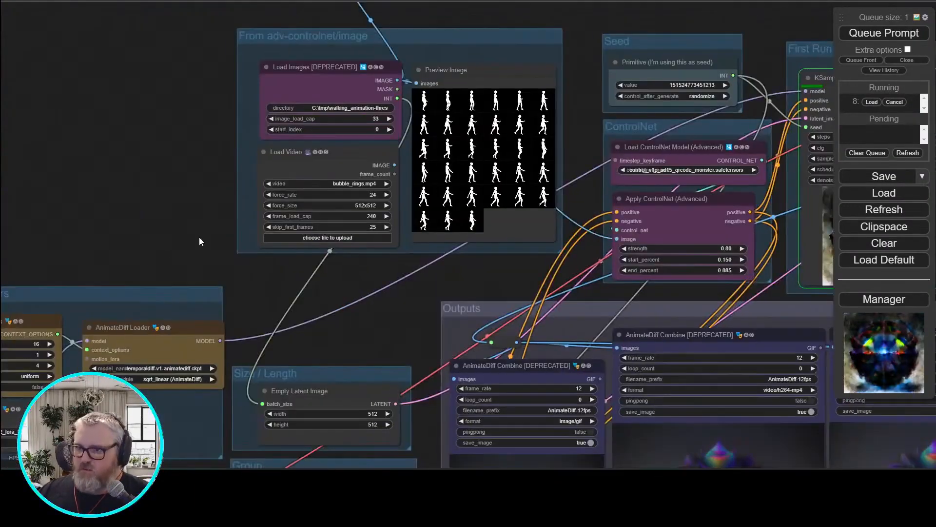
{"action": "left_click_drag", "start_coordinate": [43, 300], "coordinate": [441, 62]}
{"action": "scroll", "coordinate": [148, 309], "scroll_direction": "up", "scroll_amount": 5}
{"action": "left_click_drag", "start_coordinate": [139, 270], "coordinate": [41, 242]}
{"action": "scroll", "coordinate": [133, 87], "scroll_direction": "down", "scroll_amount": 3}
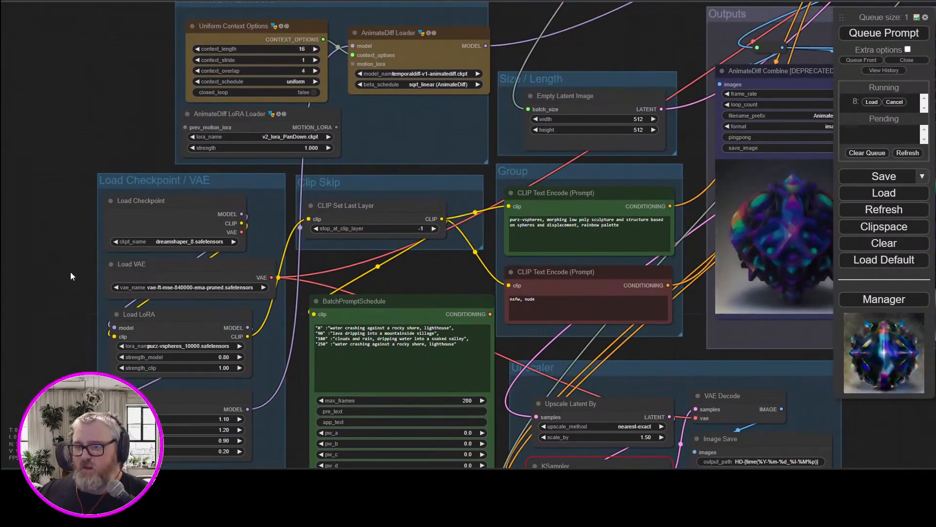
- Bypass the LoRA and FreeU by connecting Load Checkpoint's MODEL to the AnimateDiff Loader and its CLIP to CLIP Set Last Layer
{"action": "scroll", "coordinate": [70, 271], "scroll_direction": "down", "scroll_amount": 3}
{"action": "left_click_drag", "start_coordinate": [135, 321], "coordinate": [229, 173]}
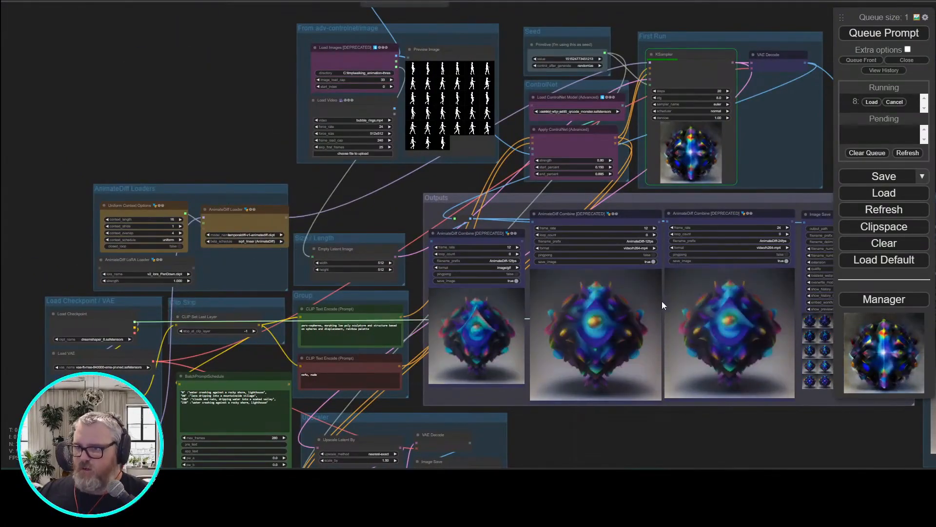
{"action": "left_click_drag", "start_coordinate": [135, 322], "coordinate": [210, 238]}
{"action": "scroll", "coordinate": [109, 340], "scroll_direction": "up", "scroll_amount": 5}
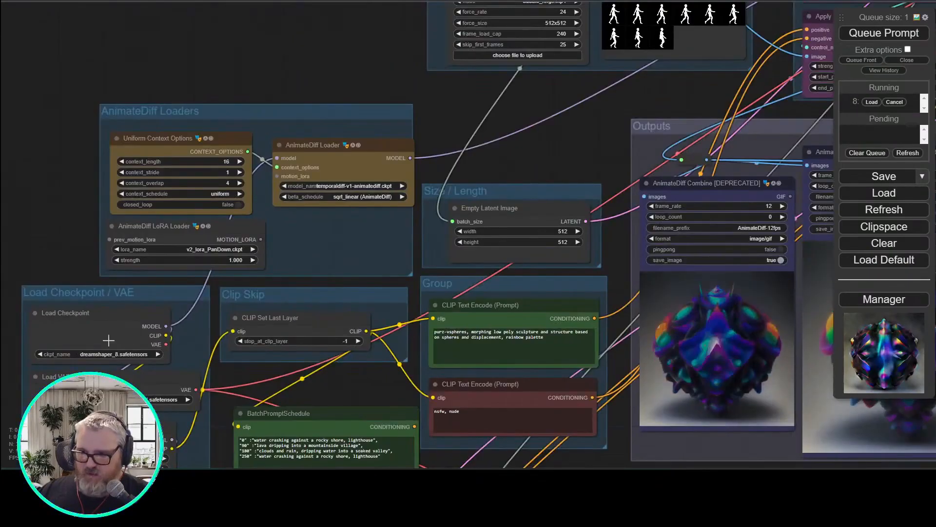
{"action": "scroll", "coordinate": [180, 353], "scroll_direction": "down", "scroll_amount": 2}
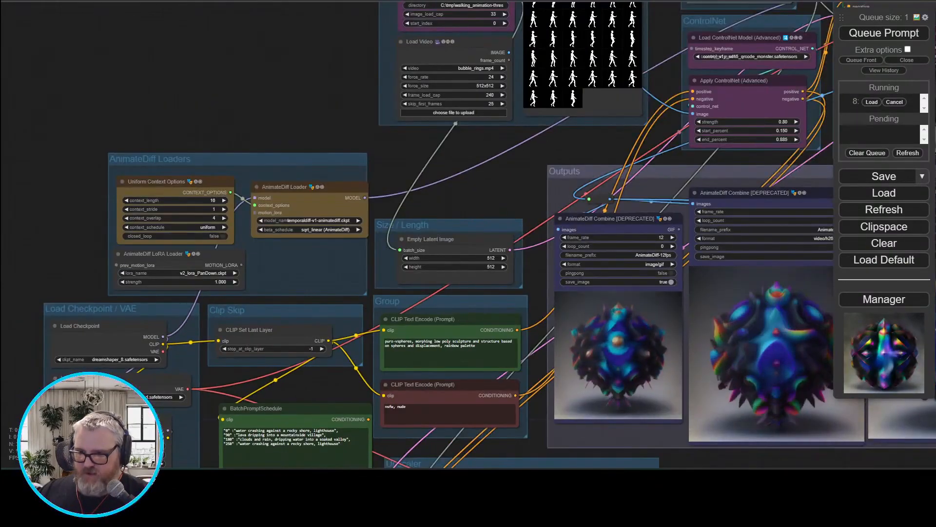
{"action": "left_click_drag", "start_coordinate": [16, 394], "coordinate": [37, 300]}
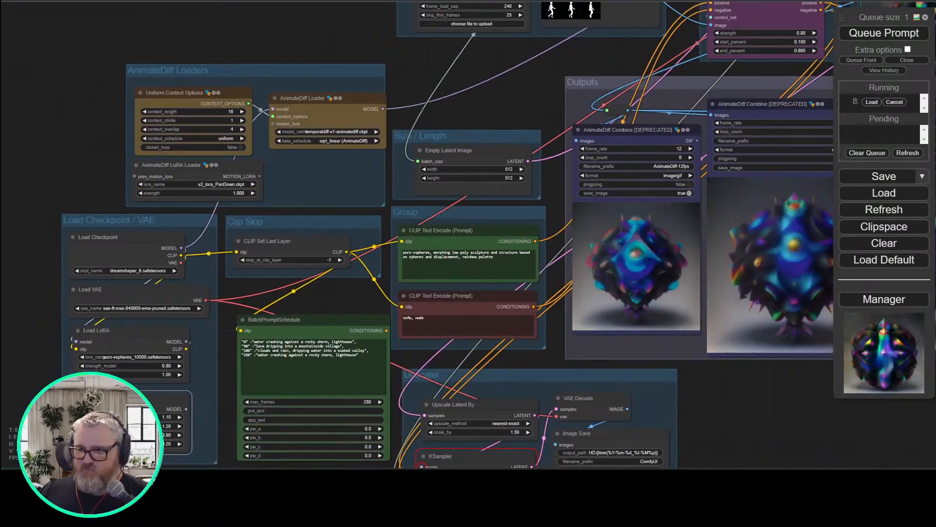
- Examine the ControlNet settings, the KSampler preview and the output animations of the current run
{"action": "left_click_drag", "start_coordinate": [32, 219], "coordinate": [43, 371]}
{"action": "scroll", "coordinate": [43, 370], "scroll_direction": "up", "scroll_amount": 3}
{"action": "left_click_drag", "start_coordinate": [794, 49], "coordinate": [408, 175]}
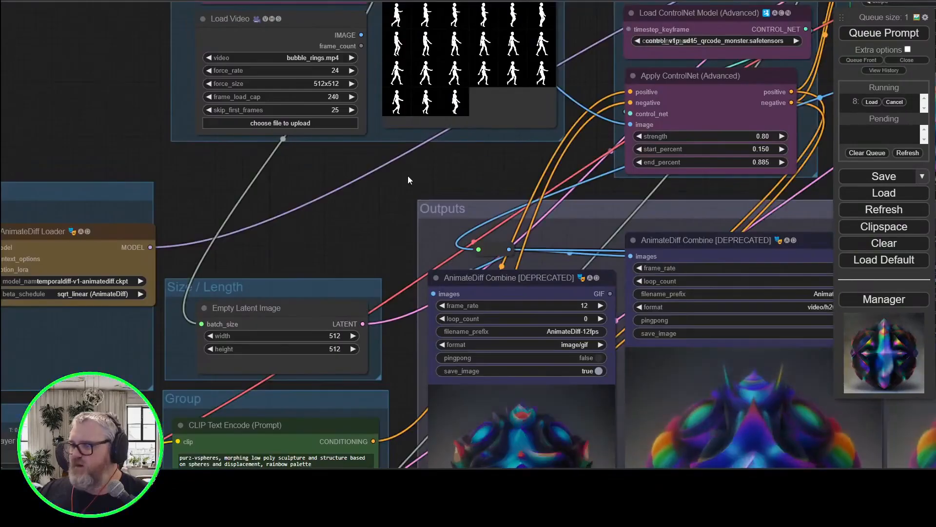
{"action": "left_click_drag", "start_coordinate": [824, 205], "coordinate": [405, 175]}
{"action": "left_click_drag", "start_coordinate": [471, 141], "coordinate": [549, 142]}
{"action": "scroll", "coordinate": [548, 141], "scroll_direction": "up", "scroll_amount": 2}
{"action": "left_click_drag", "start_coordinate": [155, 99], "coordinate": [281, 245]}
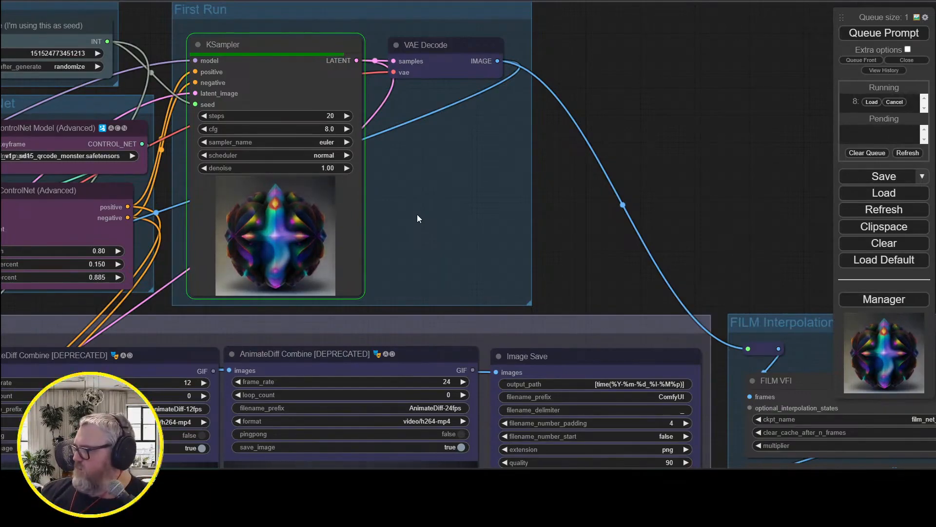
{"action": "left_click_drag", "start_coordinate": [634, 244], "coordinate": [654, 51]}
{"action": "scroll", "coordinate": [393, 435], "scroll_direction": "down", "scroll_amount": 2}
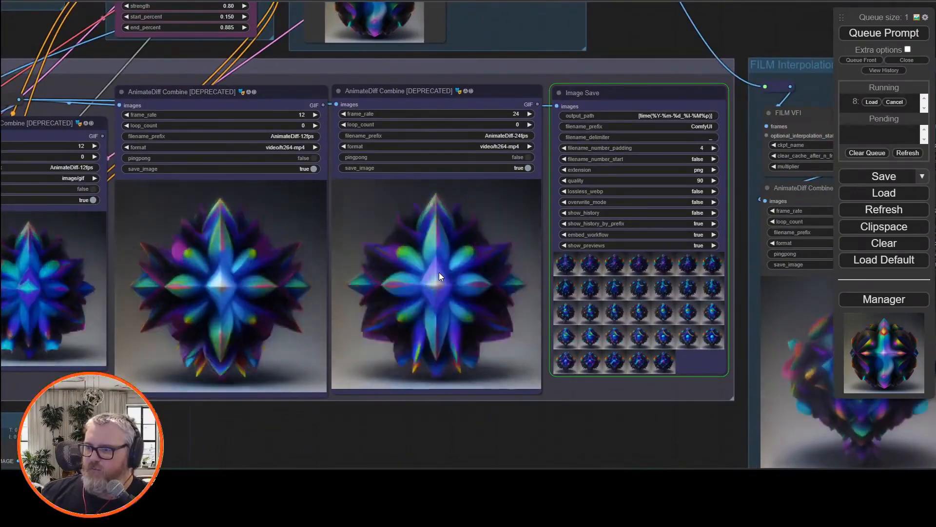
- Set Apply ControlNet to strength 0.90, start_percent 0.088 and end_percent 0.894
{"action": "left_click_drag", "start_coordinate": [410, 412], "coordinate": [356, 411]}
{"action": "left_click_drag", "start_coordinate": [560, 45], "coordinate": [935, 399]}
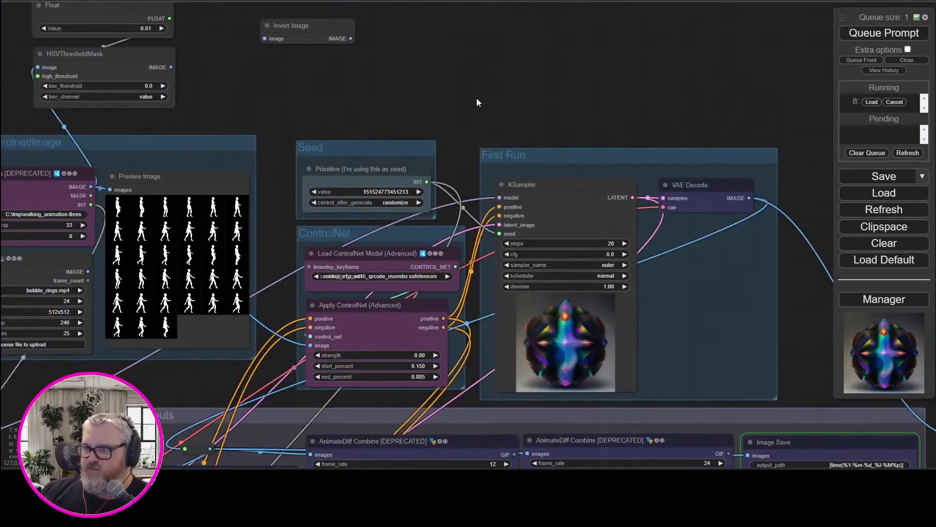
{"action": "left_click_drag", "start_coordinate": [476, 98], "coordinate": [513, 58]}
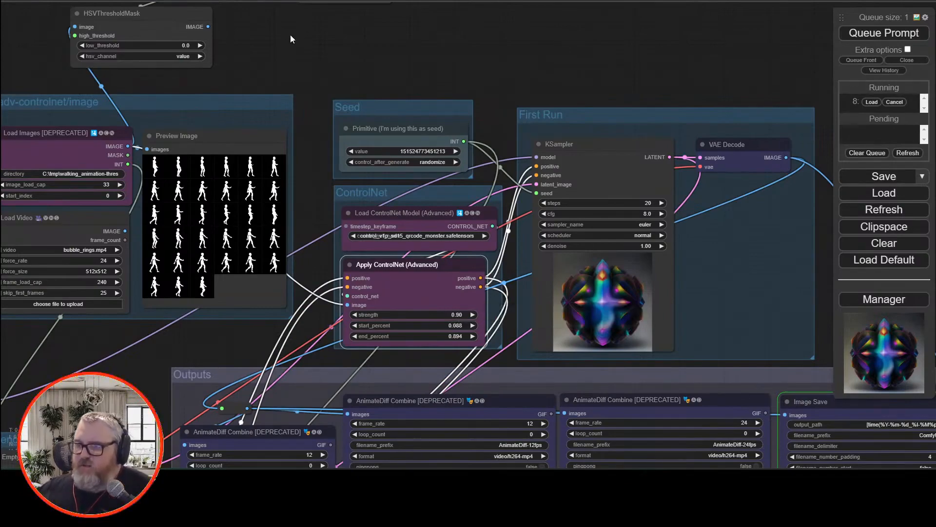
- Replace the positive prompt with "waterfall, crashing down into a beautiful amazon rainforest"
{"action": "left_click_drag", "start_coordinate": [283, 57], "coordinate": [471, 2]}
{"action": "left_click_drag", "start_coordinate": [253, 308], "coordinate": [353, 21]}
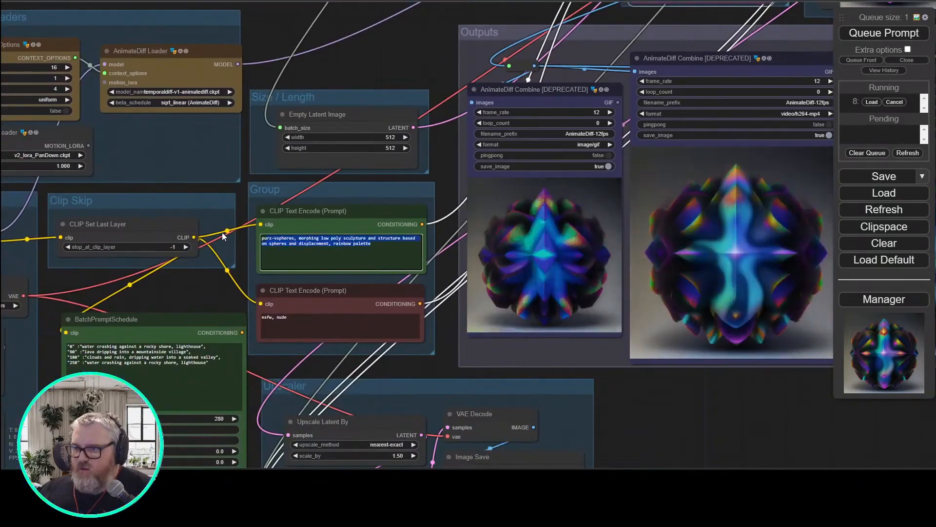
{"action": "key", "text": "BackSpace"}
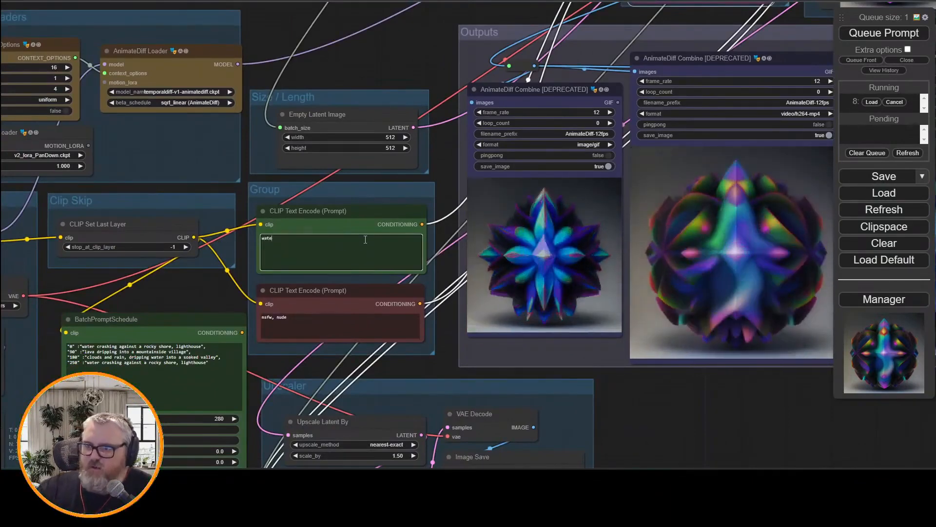
{"action": "key", "text": "BackSpace"}
{"action": "key", "text": "BackSpace"}
{"action": "type", "text": "cra"}
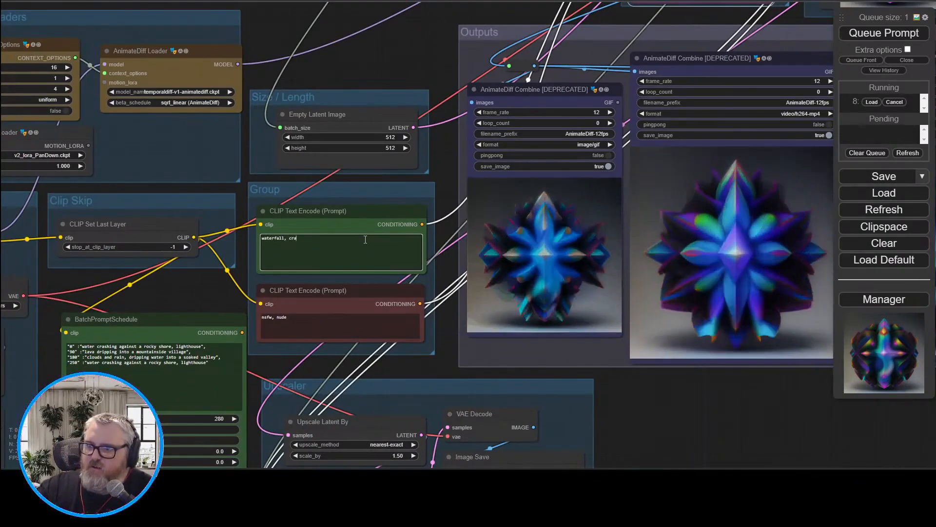
{"action": "type", "text": "shing down into a beautiful amazon rainforest"}
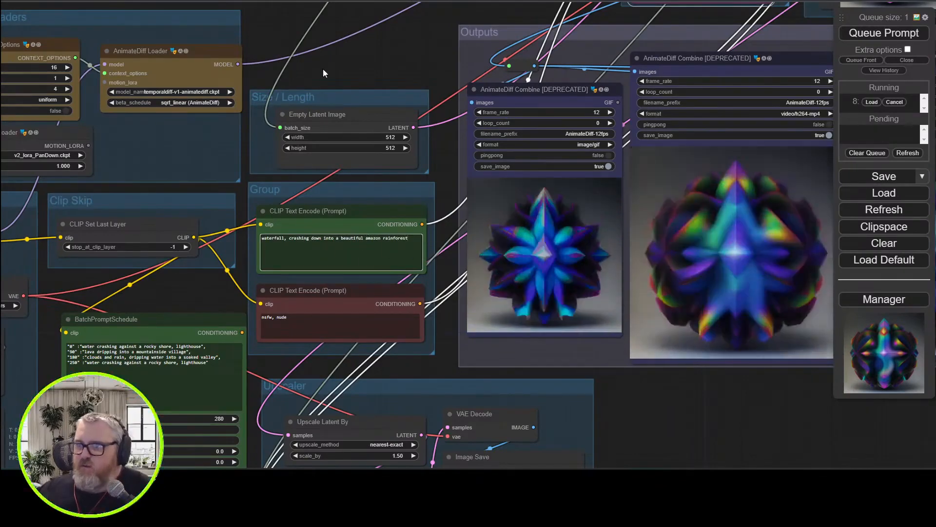
- Set the AnimateDiff Loader model to improved3DMotion_improved3DV1.ckpt and the checkpoint to realisticVisionV51_v51VAE.safetensors
{"action": "left_click_drag", "start_coordinate": [323, 73], "coordinate": [544, 91]}
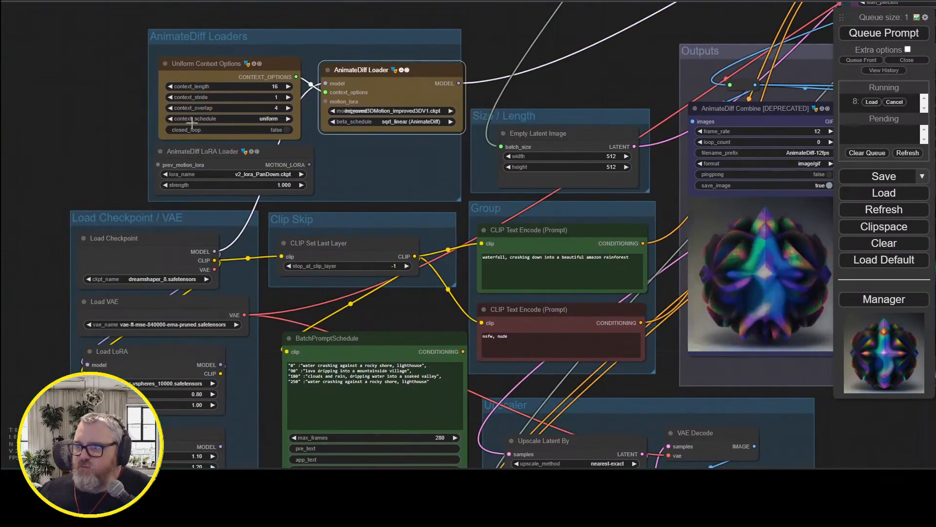
{"action": "left_click_drag", "start_coordinate": [87, 128], "coordinate": [84, 87]}
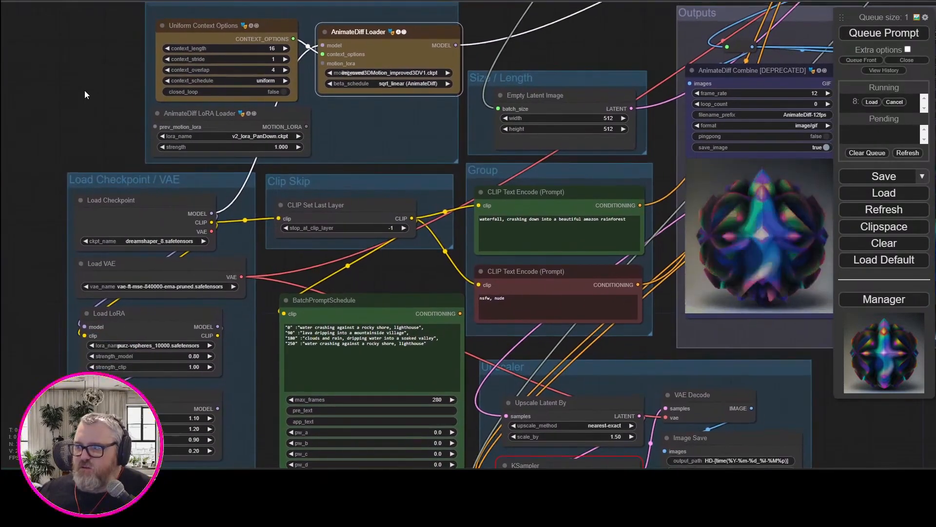
{"action": "scroll", "coordinate": [84, 90], "scroll_direction": "right", "scroll_amount": 5}
{"action": "scroll", "coordinate": [87, 87], "scroll_direction": "left", "scroll_amount": 7}
{"action": "left_click", "coordinate": [258, 252]}
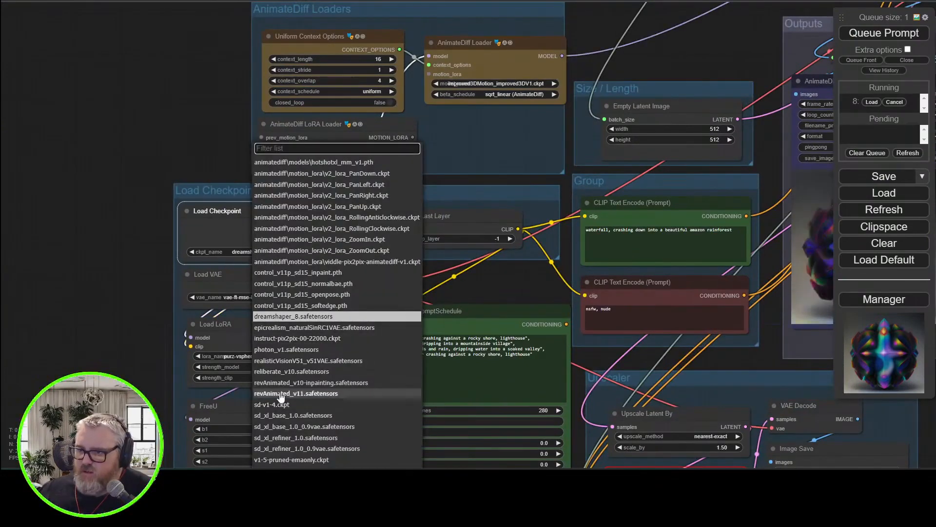
- Append "photography, 35mm lens, fujifilm" to the positive prompt and queue the prompt
{"action": "scroll", "coordinate": [128, 238], "scroll_direction": "right", "scroll_amount": 6}
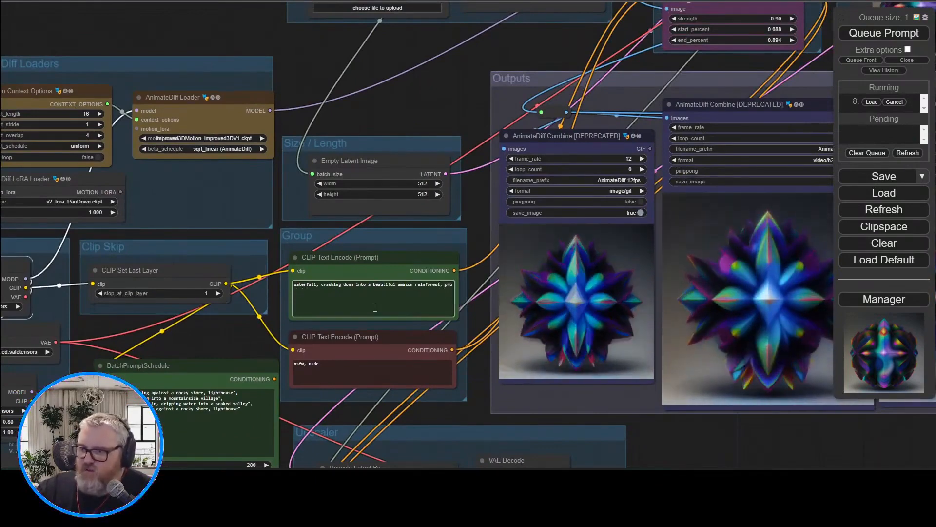
{"action": "type", "text": "tography, 35m"}
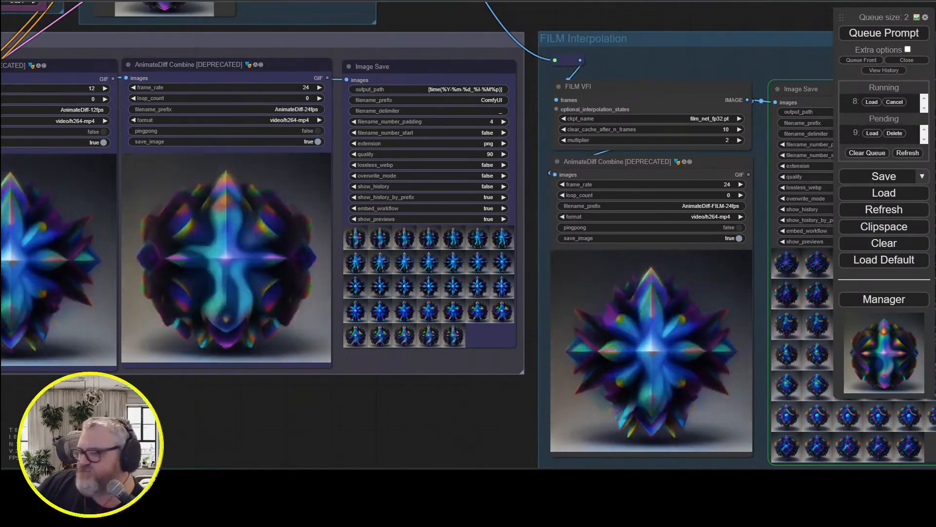
- Examine the waterfall generation in the KSampler preview and the AnimateDiff Combine outputs
{"action": "scroll", "coordinate": [381, 419], "scroll_direction": "down", "scroll_amount": 4}
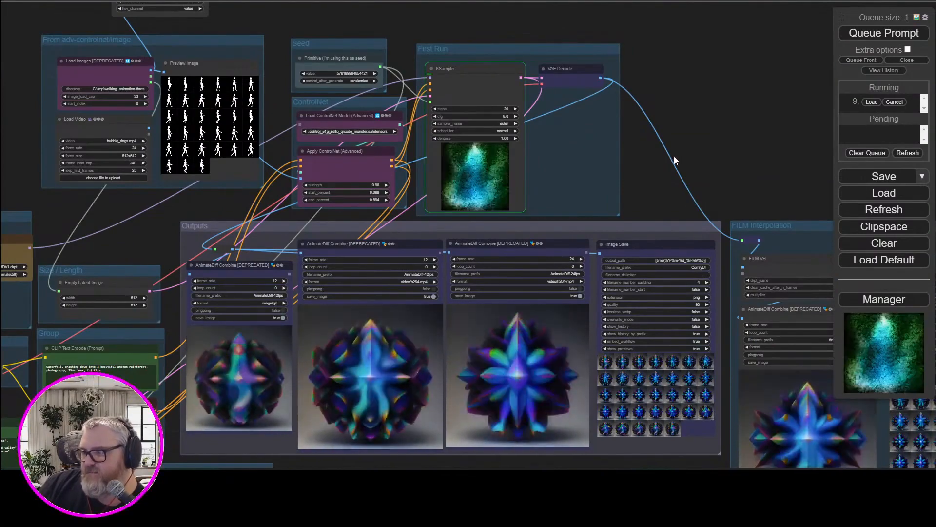
{"action": "scroll", "coordinate": [671, 156], "scroll_direction": "up", "scroll_amount": 4}
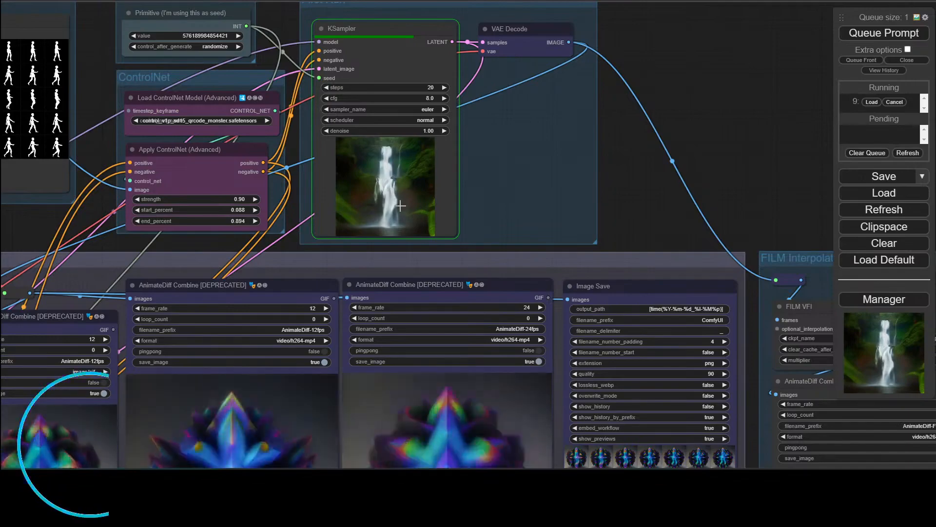
{"action": "scroll", "coordinate": [627, 213], "scroll_direction": "up", "scroll_amount": 9}
{"action": "left_click_drag", "start_coordinate": [626, 213], "coordinate": [575, 244]}
{"action": "scroll", "coordinate": [906, 418], "scroll_direction": "down", "scroll_amount": 8}
{"action": "scroll", "coordinate": [576, 243], "scroll_direction": "down", "scroll_amount": 4}
{"action": "left_click_drag", "start_coordinate": [586, 112], "coordinate": [676, 48]}
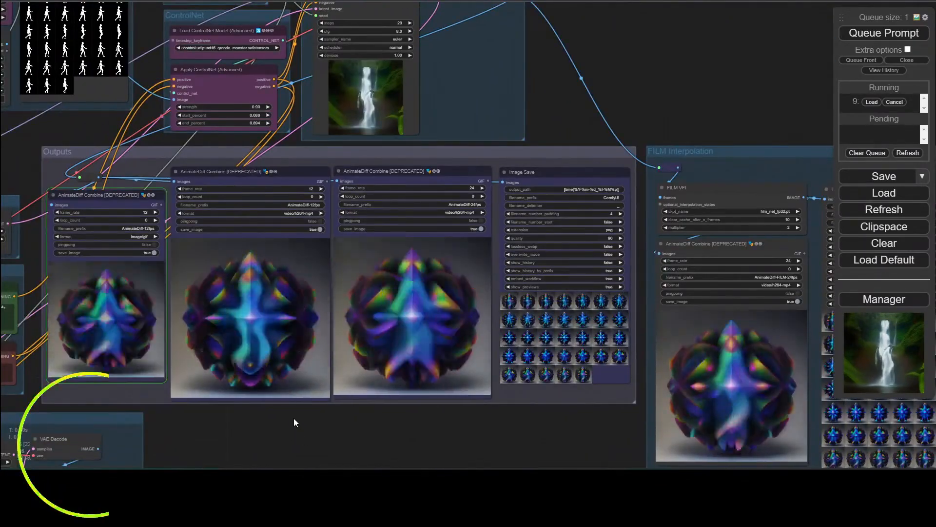
{"action": "scroll", "coordinate": [531, 433], "scroll_direction": "up", "scroll_amount": 4}
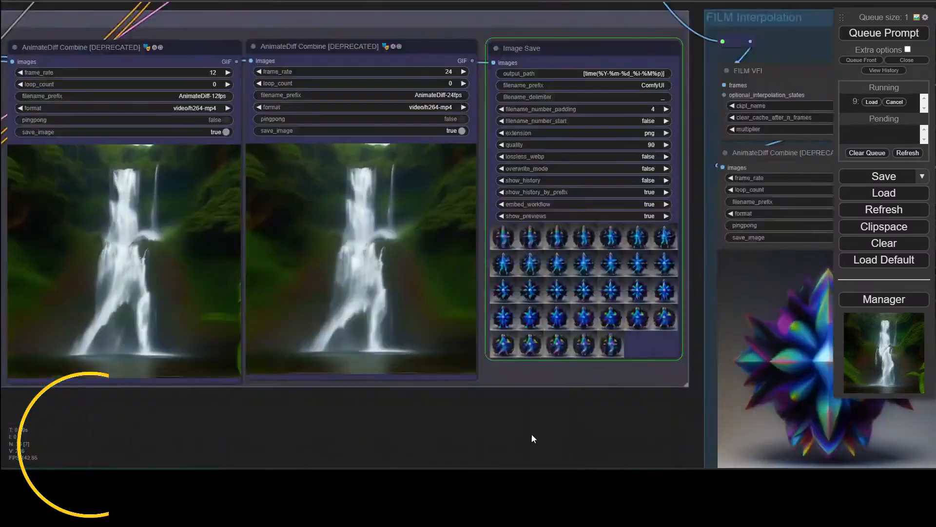
{"action": "left_click_drag", "start_coordinate": [531, 433], "coordinate": [428, 453]}
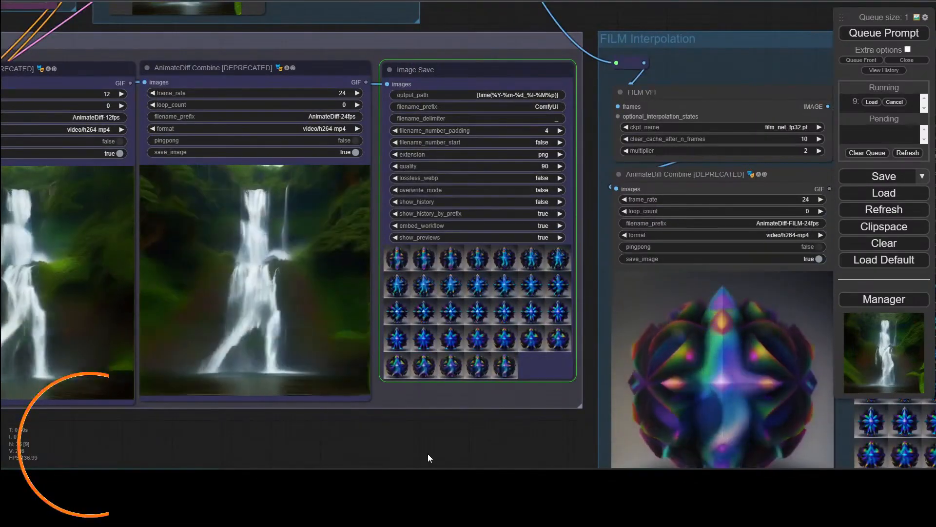
- Shorten the positive prompt to "waterfall, photography, 35mm lens, fujifilm" and queue the prompt
{"action": "left_click_drag", "start_coordinate": [518, 433], "coordinate": [934, 463]}
{"action": "scroll", "coordinate": [526, 418], "scroll_direction": "down", "scroll_amount": 4}
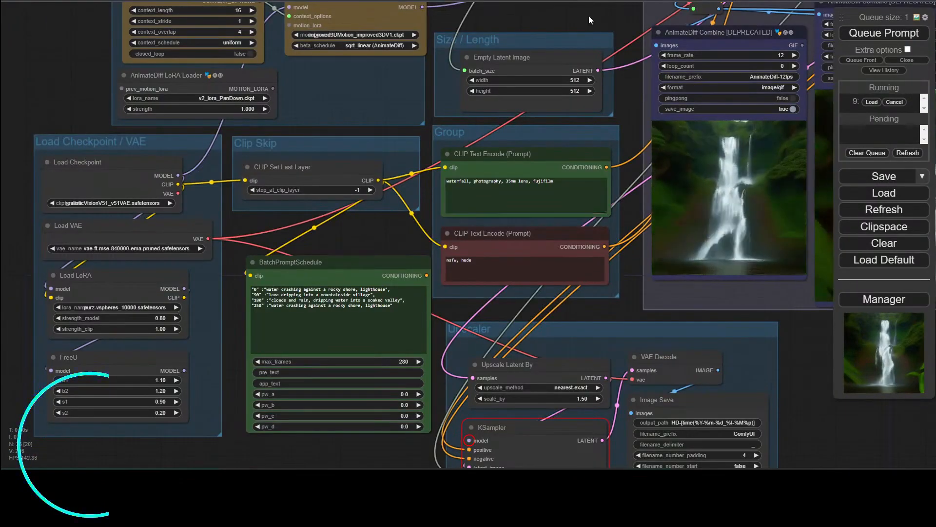
{"action": "left_click_drag", "start_coordinate": [590, 18], "coordinate": [168, 76]}
{"action": "left_click", "coordinate": [893, 32]}
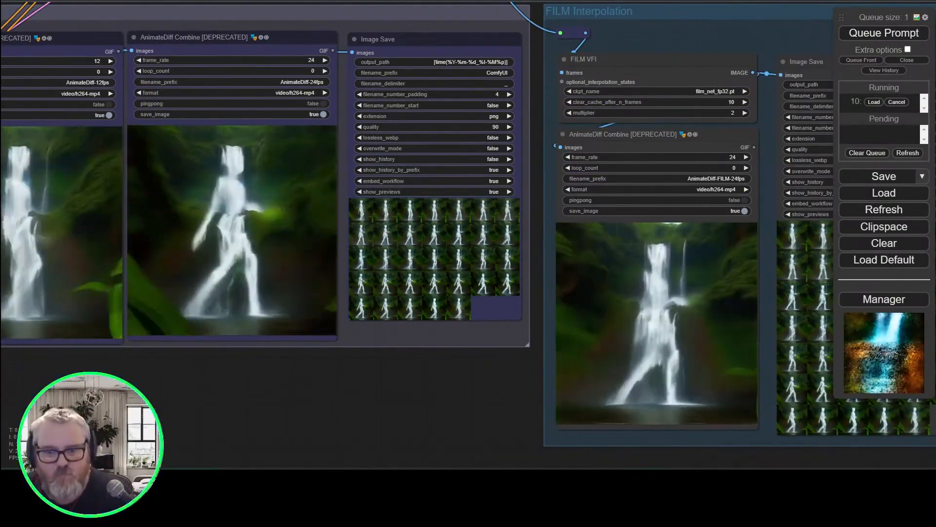
- Examine the new run's KSampler preview and compare it with the previous waterfall animations
{"action": "scroll", "coordinate": [297, 368], "scroll_direction": "down", "scroll_amount": 6}
{"action": "scroll", "coordinate": [351, 136], "scroll_direction": "up", "scroll_amount": 12}
{"action": "left_click_drag", "start_coordinate": [351, 136], "coordinate": [774, 217]}
{"action": "scroll", "coordinate": [783, 223], "scroll_direction": "down", "scroll_amount": 7}
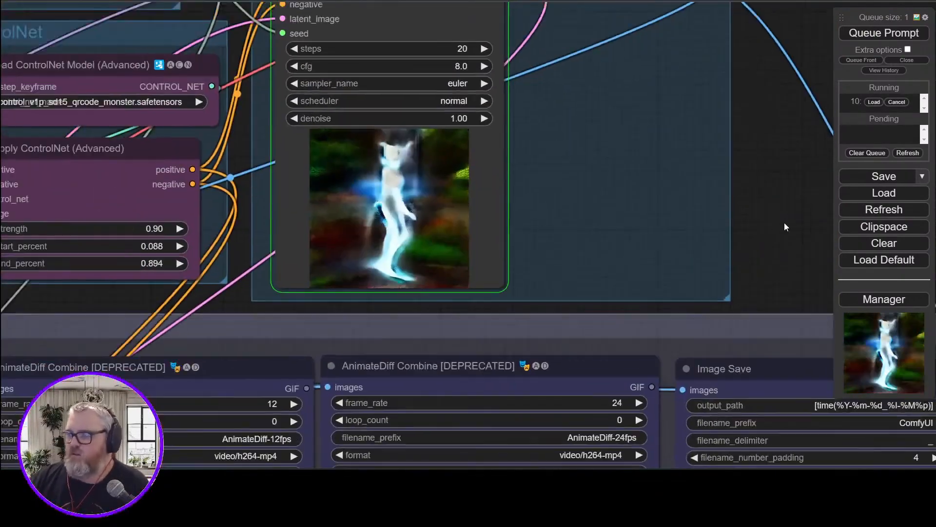
{"action": "left_click_drag", "start_coordinate": [783, 145], "coordinate": [721, 40]}
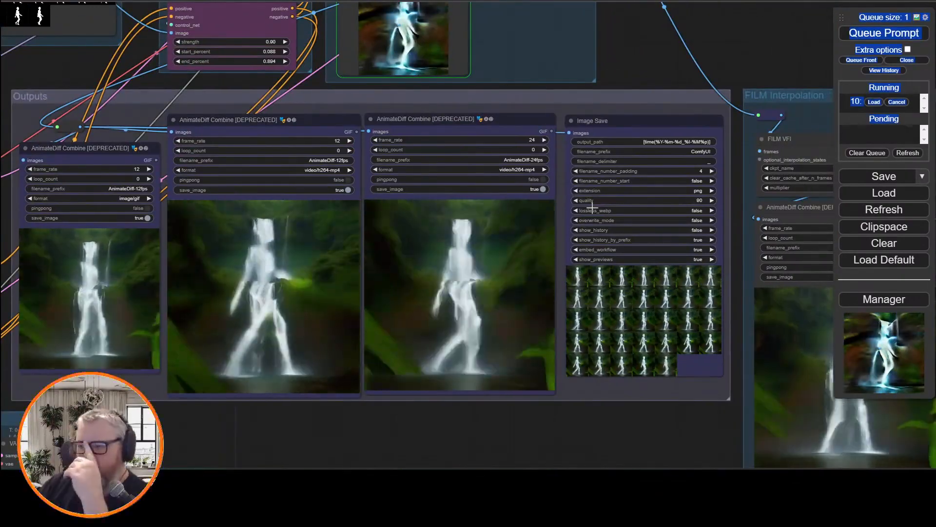
{"action": "left_click_drag", "start_coordinate": [649, 23], "coordinate": [607, 87]}
- Bring up the ComfyUI console window over the workflow and check the sampling progress
{"action": "key", "text": "alt+Tab"}
{"action": "left_click_drag", "start_coordinate": [480, 89], "coordinate": [646, 0]}
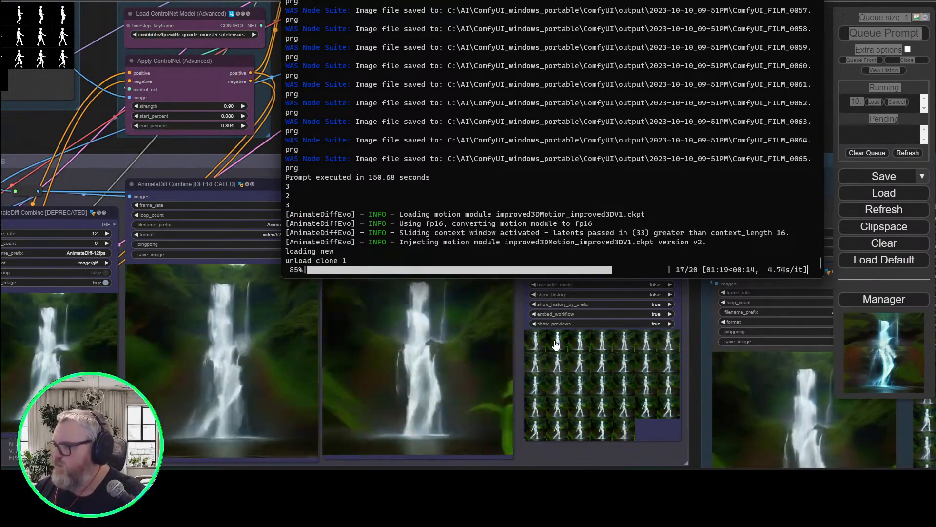
{"action": "scroll", "coordinate": [303, 439], "scroll_direction": "down", "scroll_amount": 2}
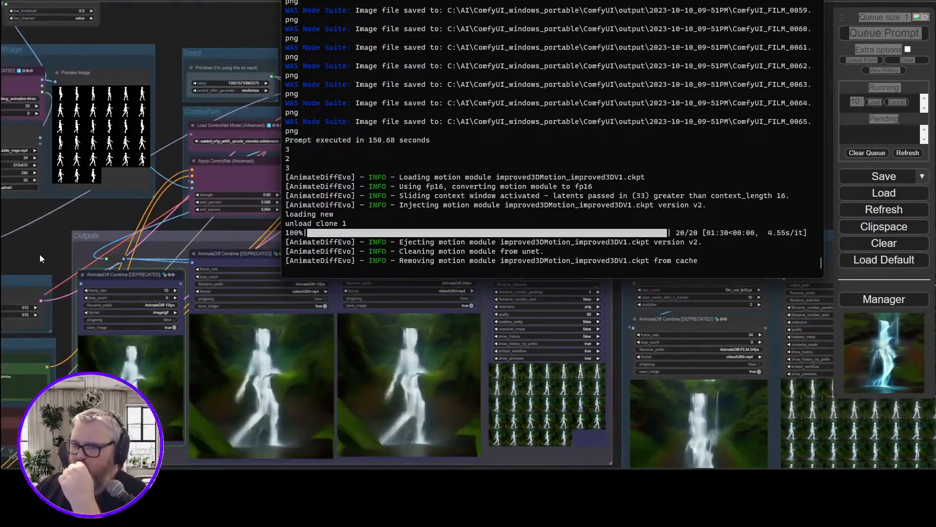
- Examine the waterfall animations in the AnimateDiff Combine outputs and the saved frame previews
{"action": "left_click_drag", "start_coordinate": [40, 257], "coordinate": [212, 180]}
{"action": "scroll", "coordinate": [532, 432], "scroll_direction": "up", "scroll_amount": 4}
{"action": "left_click_drag", "start_coordinate": [612, 376], "coordinate": [444, 375]}
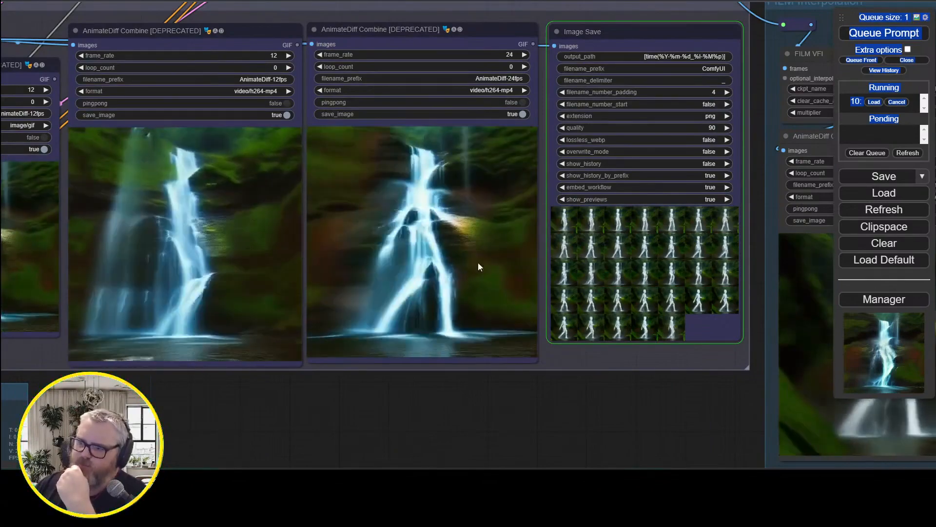
{"action": "scroll", "coordinate": [500, 361], "scroll_direction": "down", "scroll_amount": 3}
{"action": "left_click_drag", "start_coordinate": [687, 444], "coordinate": [822, 460]}
{"action": "left_click_drag", "start_coordinate": [189, 114], "coordinate": [467, 323]}
{"action": "scroll", "coordinate": [200, 160], "scroll_direction": "up", "scroll_amount": 5}
- Switch the Load Checkpoint model to dreamshaper_8.safetensors
{"action": "left_click_drag", "start_coordinate": [214, 152], "coordinate": [23, 144]}
{"action": "left_click_drag", "start_coordinate": [707, 64], "coordinate": [56, 61]}
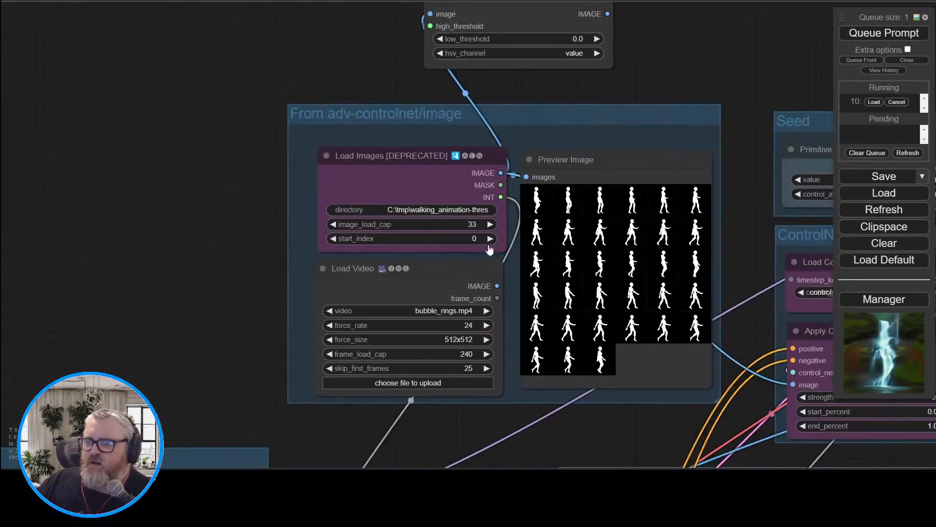
{"action": "left_click_drag", "start_coordinate": [199, 226], "coordinate": [221, 162]}
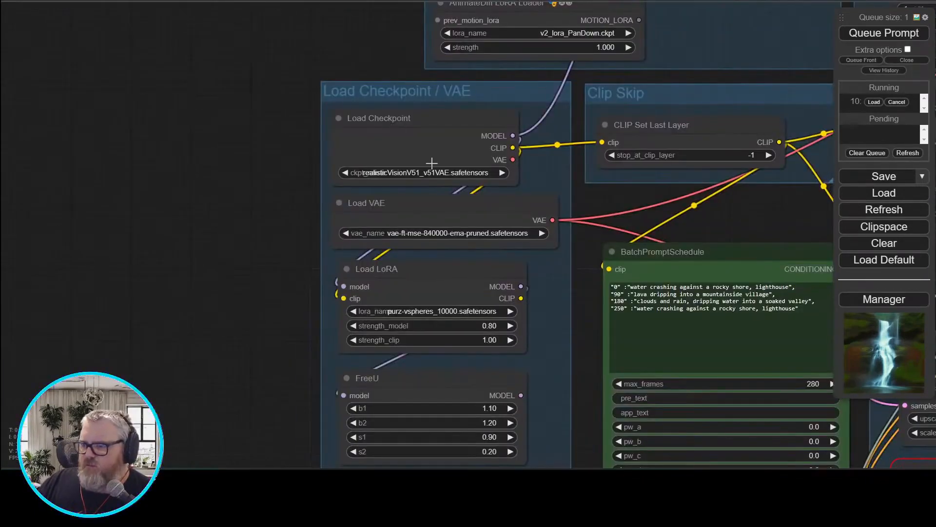
{"action": "left_click", "coordinate": [417, 173]}
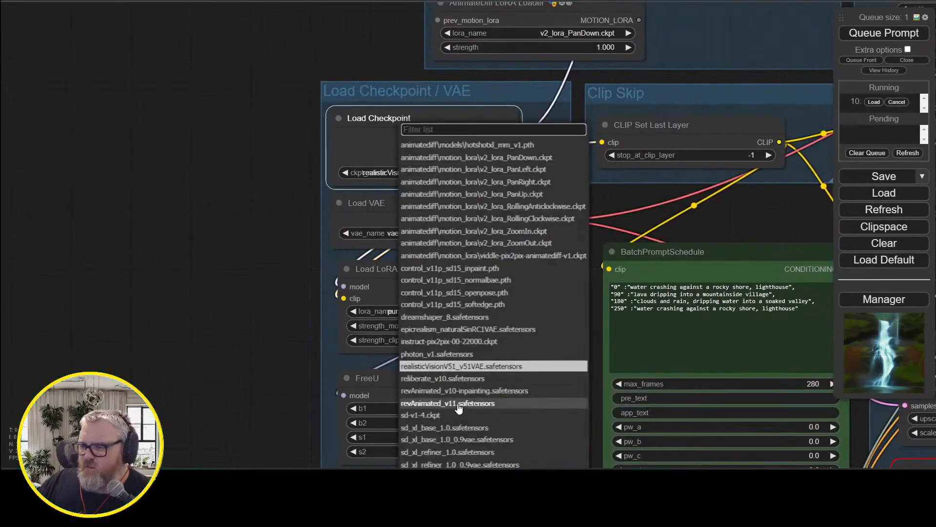
{"action": "left_click", "coordinate": [460, 318]}
- Replace the positive prompt with "lava monster, walking through the ash" and queue the prompt
{"action": "left_click_drag", "start_coordinate": [315, 110], "coordinate": [72, 210]}
{"action": "left_click_drag", "start_coordinate": [342, 175], "coordinate": [112, 70]}
{"action": "left_click_drag", "start_coordinate": [541, 138], "coordinate": [440, 141]}
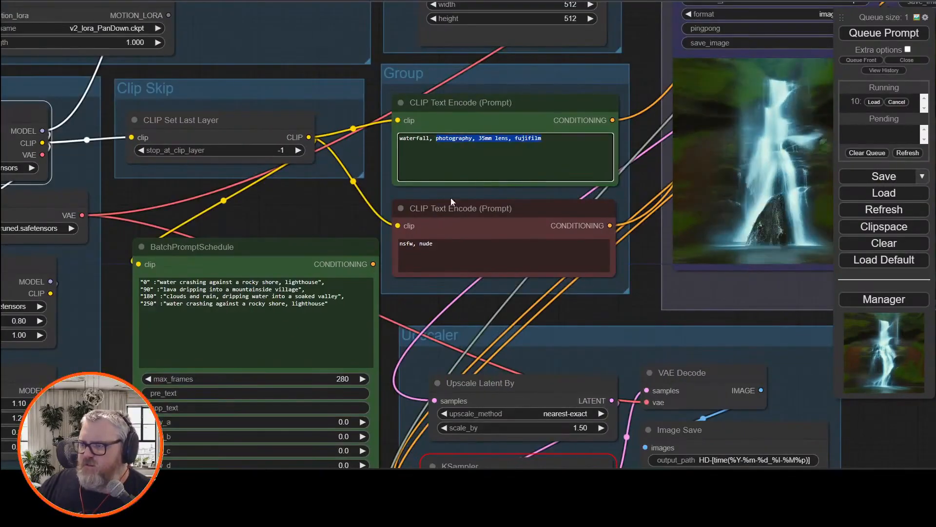
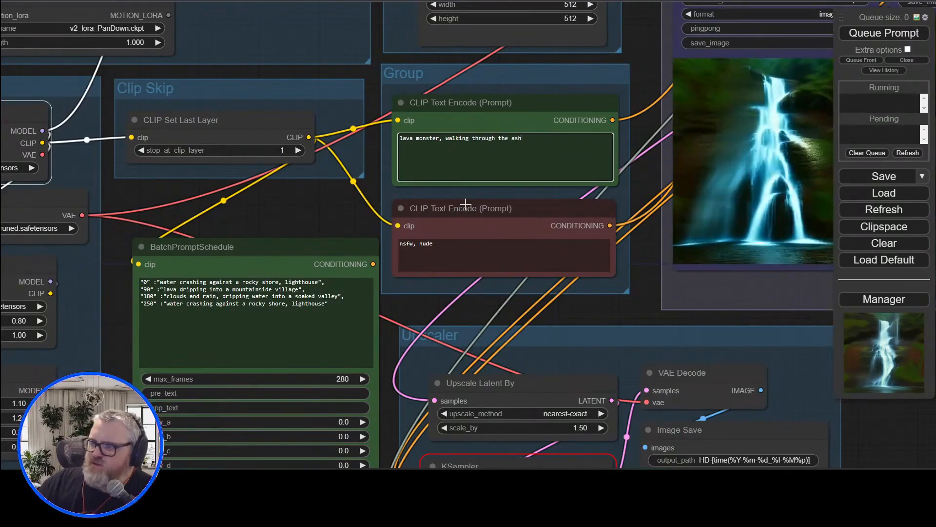
{"action": "key", "text": "ctrl+Return"}
- Review the finished waterfall outputs and examine the lava monster run in the KSampler preview
{"action": "left_click_drag", "start_coordinate": [648, 283], "coordinate": [435, 492]}
{"action": "left_click_drag", "start_coordinate": [819, 219], "coordinate": [74, 198]}
{"action": "scroll", "coordinate": [215, 191], "scroll_direction": "down", "scroll_amount": 4}
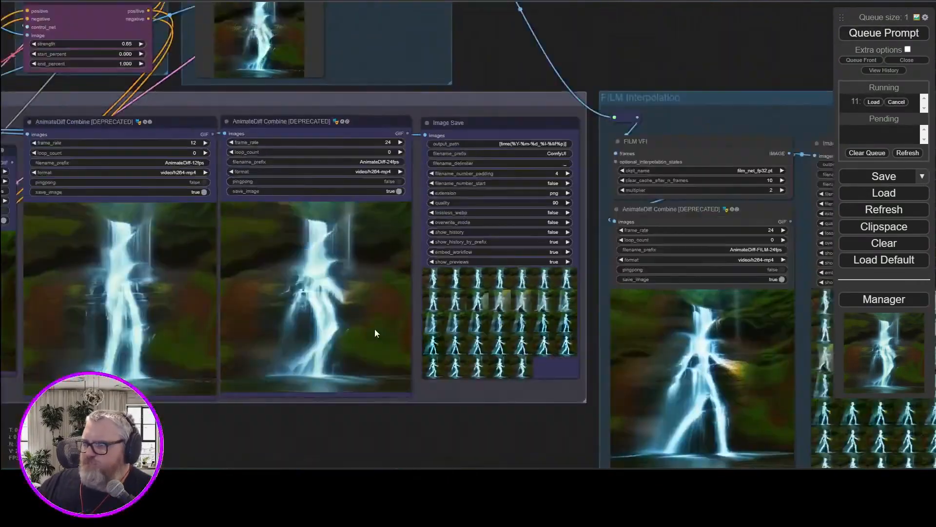
{"action": "left_click_drag", "start_coordinate": [63, 439], "coordinate": [799, 285]}
{"action": "left_click_drag", "start_coordinate": [780, 363], "coordinate": [248, 405]}
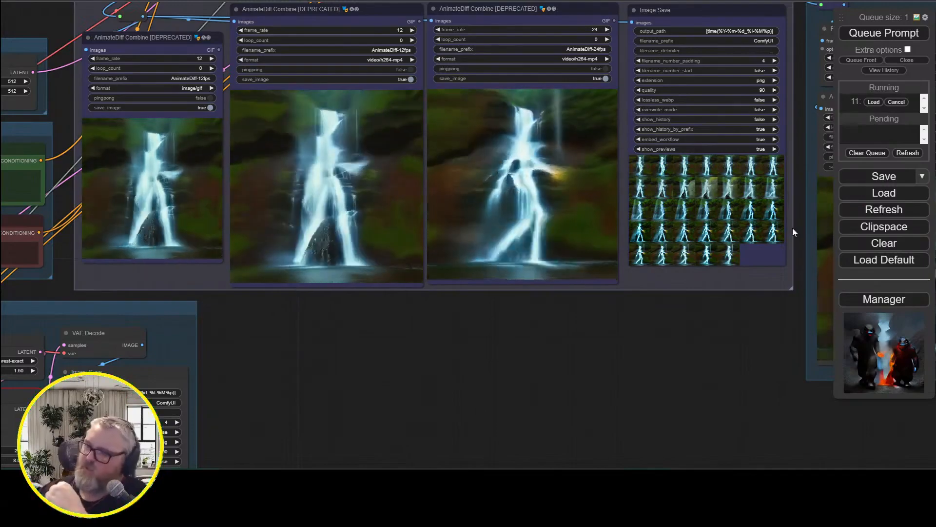
{"action": "left_click_drag", "start_coordinate": [564, 325], "coordinate": [482, 434]}
{"action": "scroll", "coordinate": [482, 434], "scroll_direction": "down", "scroll_amount": 4}
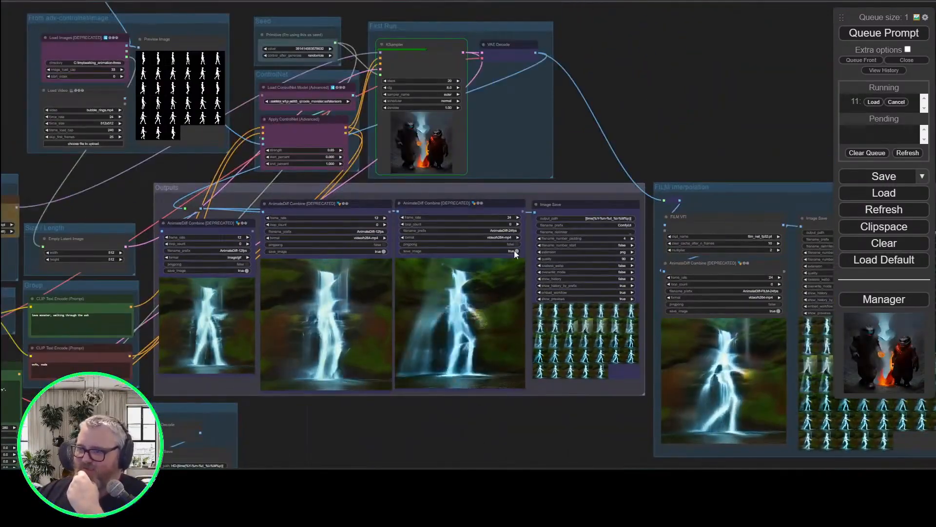
{"action": "scroll", "coordinate": [514, 250], "scroll_direction": "up", "scroll_amount": 10}
{"action": "scroll", "coordinate": [528, 256], "scroll_direction": "down", "scroll_amount": 8}
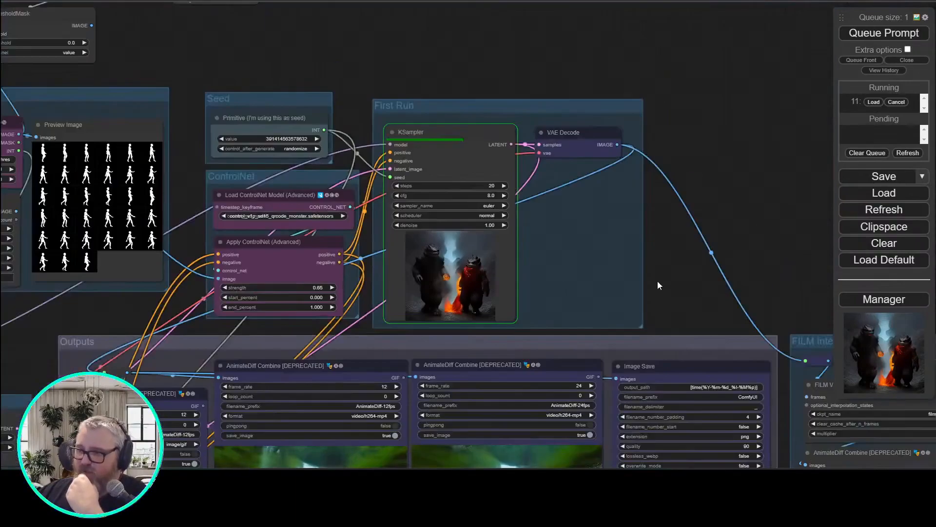
{"action": "scroll", "coordinate": [687, 16], "scroll_direction": "up", "scroll_amount": 10}
{"action": "left_click_drag", "start_coordinate": [687, 16], "coordinate": [690, 173]}
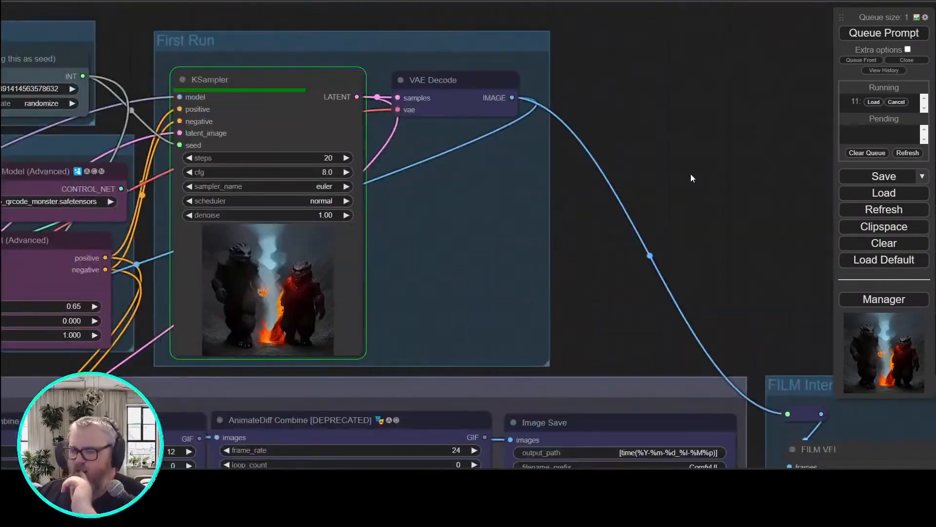
- Delete the threshold mask node above the From adv-controlnet/image group
{"action": "left_click_drag", "start_coordinate": [166, 58], "coordinate": [768, 199]}
{"action": "left_click_drag", "start_coordinate": [452, 87], "coordinate": [490, 227]}
{"action": "key", "text": "Delete"}
- Add a diffus3.GetNode in the empty canvas area beside the AnimateDiff Loaders group
{"action": "scroll", "coordinate": [277, 78], "scroll_direction": "down", "scroll_amount": 3}
{"action": "left_click_drag", "start_coordinate": [55, 358], "coordinate": [120, 201]}
{"action": "left_click_drag", "start_coordinate": [55, 206], "coordinate": [323, 121]}
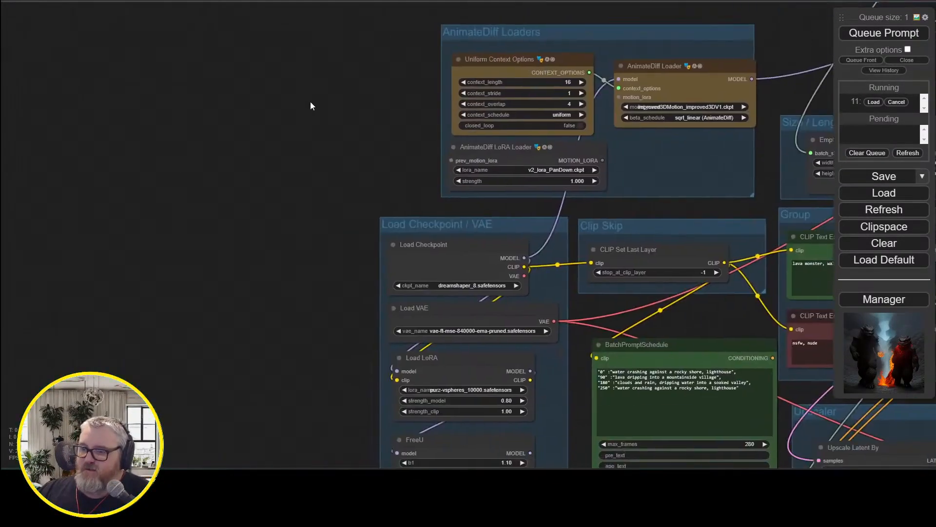
{"action": "double_click", "coordinate": [203, 151]}
{"action": "type", "text": "hget"}
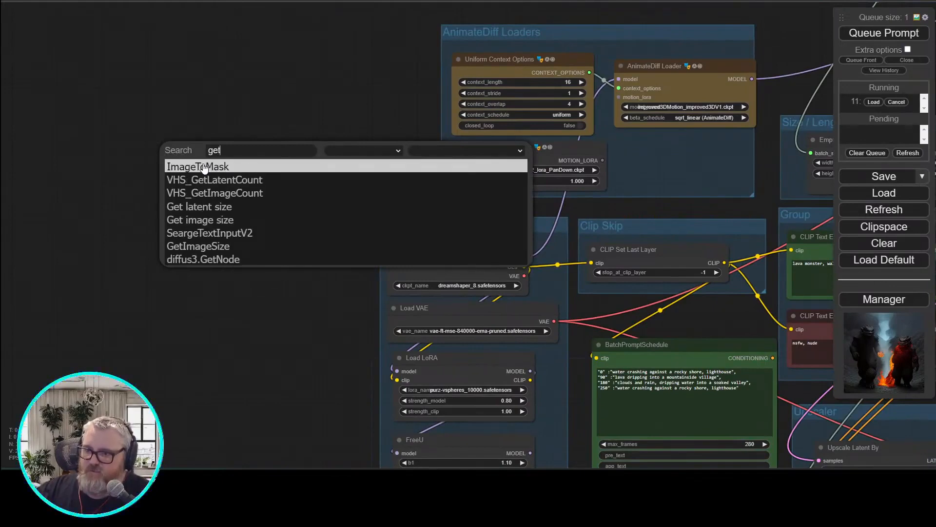
{"action": "left_click", "coordinate": [203, 259]}
{"action": "left_click_drag", "start_coordinate": [267, 145], "coordinate": [178, 129]}
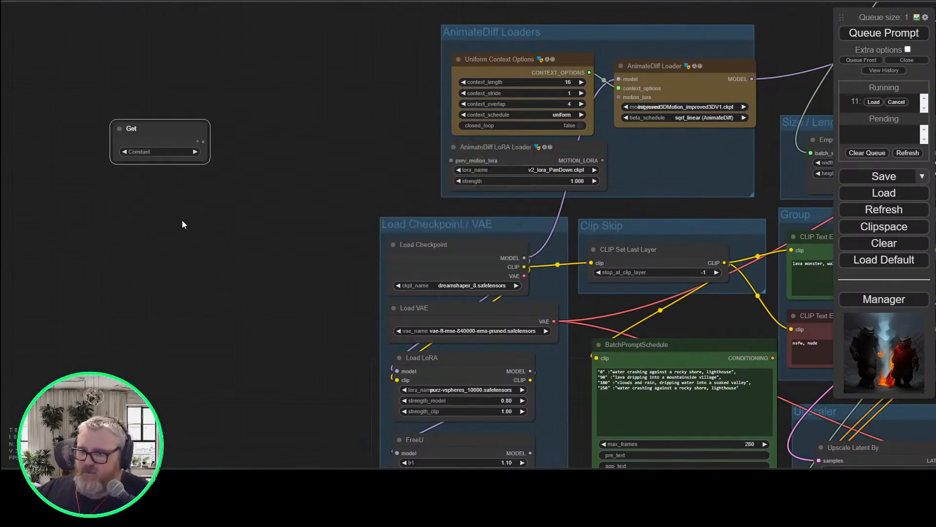
{"action": "left_click_drag", "start_coordinate": [166, 189], "coordinate": [163, 187]}
{"action": "right_click", "coordinate": [155, 225]}
{"action": "double_click", "coordinate": [136, 220]}
{"action": "type", "text": "set"}
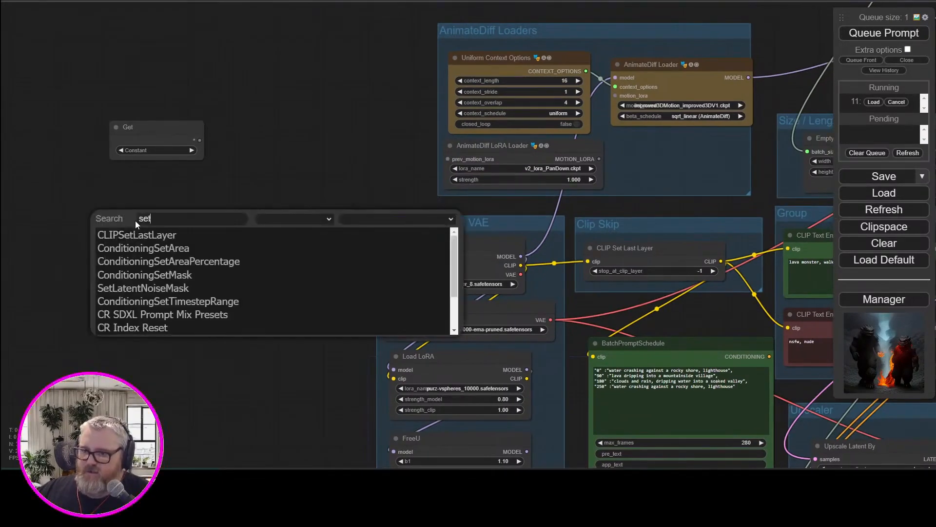
{"action": "key", "text": "Escape"}
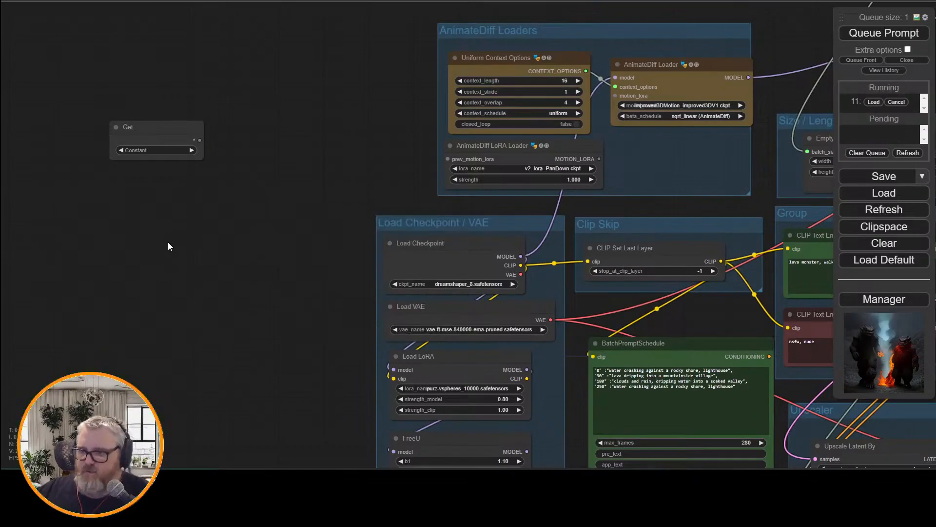
- Add a Set node to the canvas beneath the Get node
{"action": "double_click", "coordinate": [167, 242]}
{"action": "type", "text": "set"}
{"action": "key", "text": "Return"}
{"action": "left_click_drag", "start_coordinate": [223, 234], "coordinate": [287, 320]}
- Connect Load Checkpoint's MODEL output to a copy of the Set node and name its constant Checkpoint
{"action": "left_click_drag", "start_coordinate": [265, 434], "coordinate": [133, 352]}
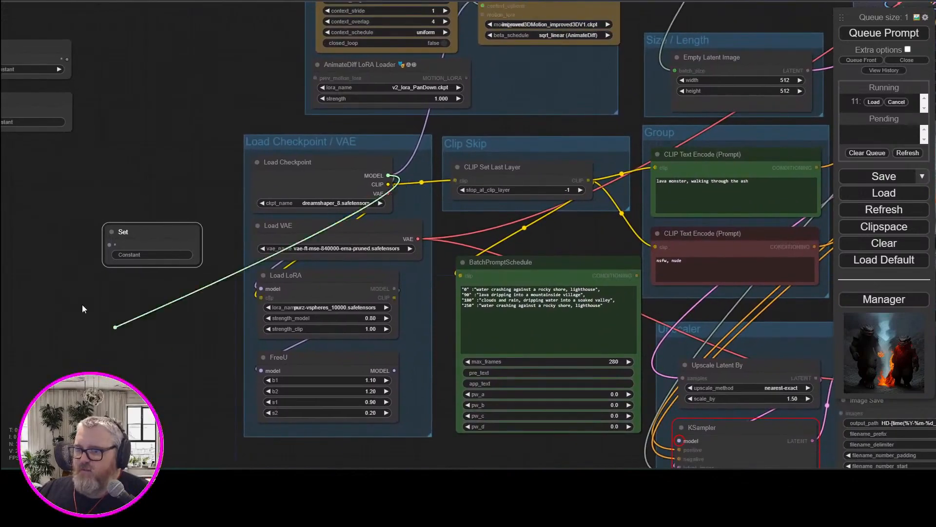
{"action": "left_click", "coordinate": [145, 255]}
{"action": "left_click_drag", "start_coordinate": [112, 244], "coordinate": [321, 447]}
{"action": "type", "text": "Checkpoint"}
{"action": "key", "text": "Return"}
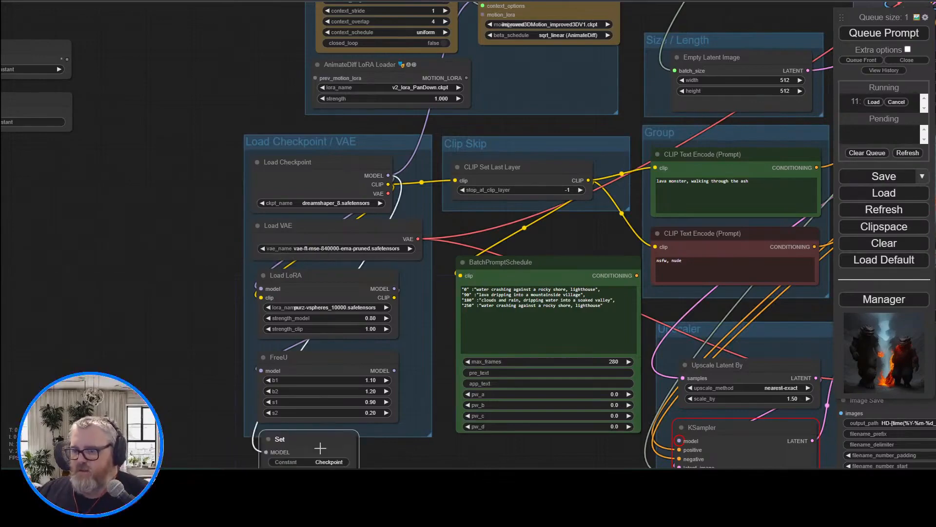
- Extend the Load Checkpoint / VAE group downward and position the Checkpoint Set node inside it beneath FreeU
{"action": "left_click_drag", "start_coordinate": [183, 376], "coordinate": [209, 330]}
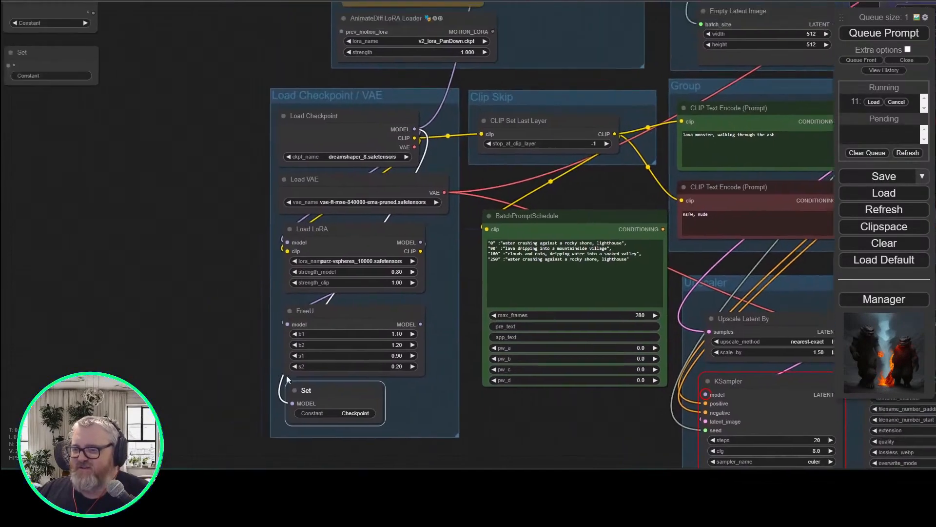
{"action": "left_click_drag", "start_coordinate": [351, 390], "coordinate": [389, 400]}
{"action": "left_click_drag", "start_coordinate": [188, 363], "coordinate": [157, 359]}
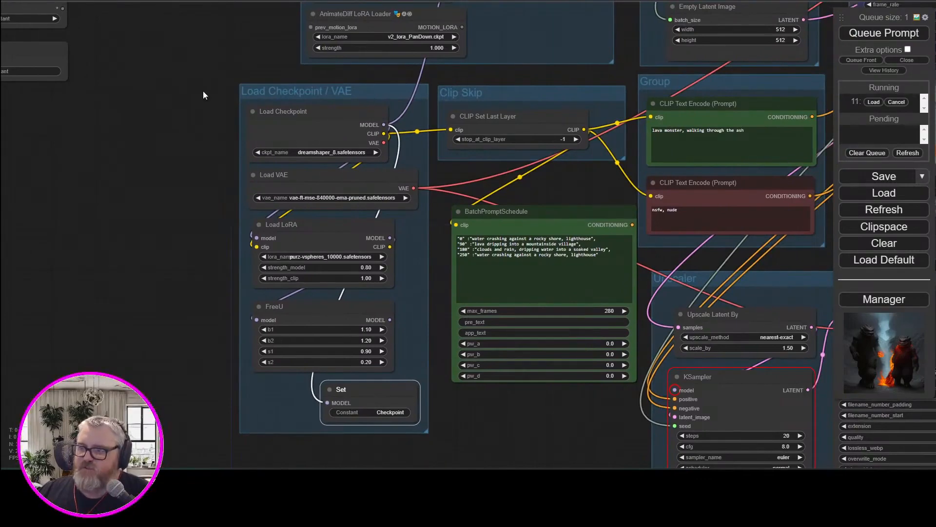
- Feed the AnimateDiff Loader's model input from a copied Get node set to Checkpoint, and place that node below the loader
{"action": "left_click_drag", "start_coordinate": [203, 90], "coordinate": [5, 392]}
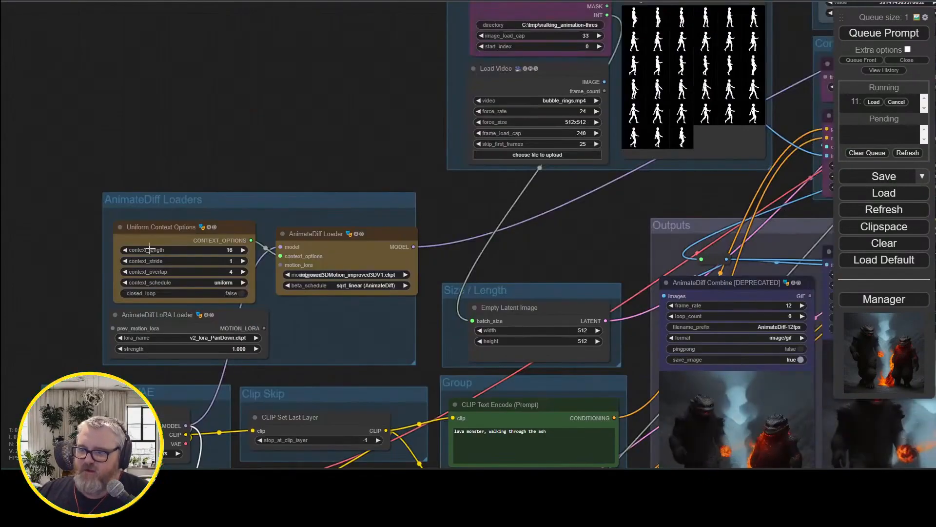
{"action": "double_click", "coordinate": [274, 156]}
{"action": "left_click_drag", "start_coordinate": [136, 126], "coordinate": [365, 49]}
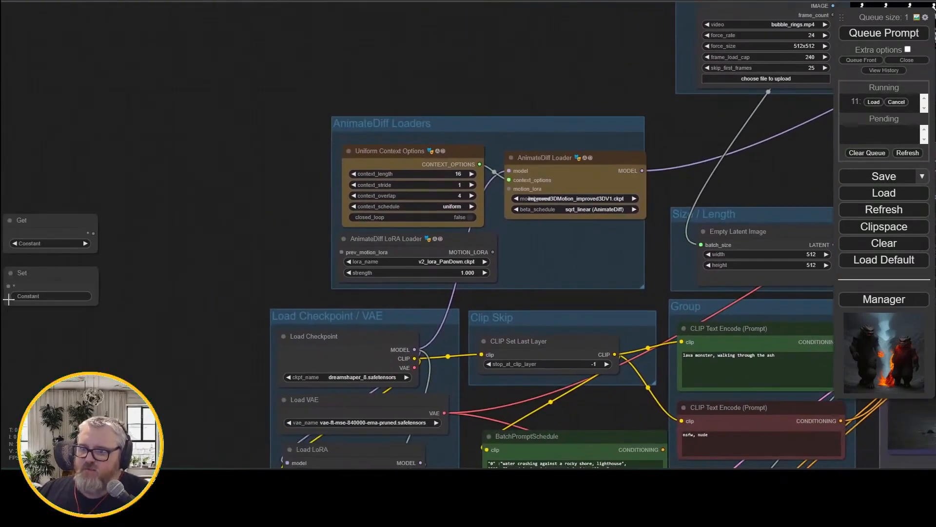
{"action": "left_click_drag", "start_coordinate": [61, 217], "coordinate": [262, 96]}
{"action": "left_click", "coordinate": [263, 125]}
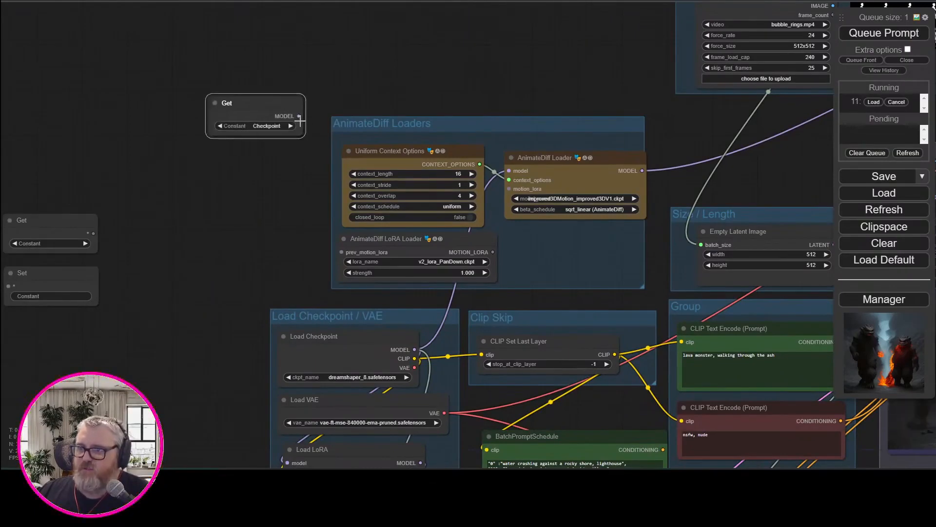
{"action": "left_click_drag", "start_coordinate": [551, 218], "coordinate": [509, 170]}
{"action": "left_click_drag", "start_coordinate": [259, 108], "coordinate": [593, 244]}
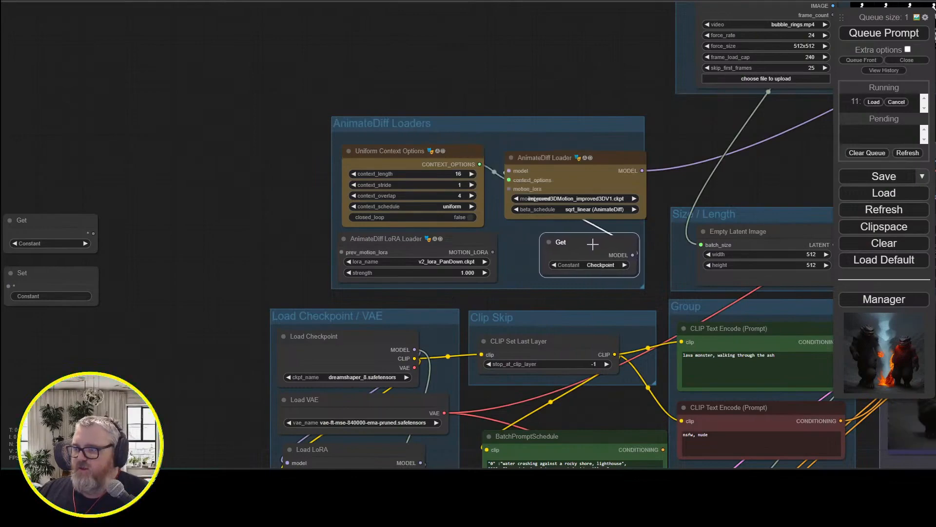
{"action": "scroll", "coordinate": [500, 76], "scroll_direction": "down", "scroll_amount": 3}
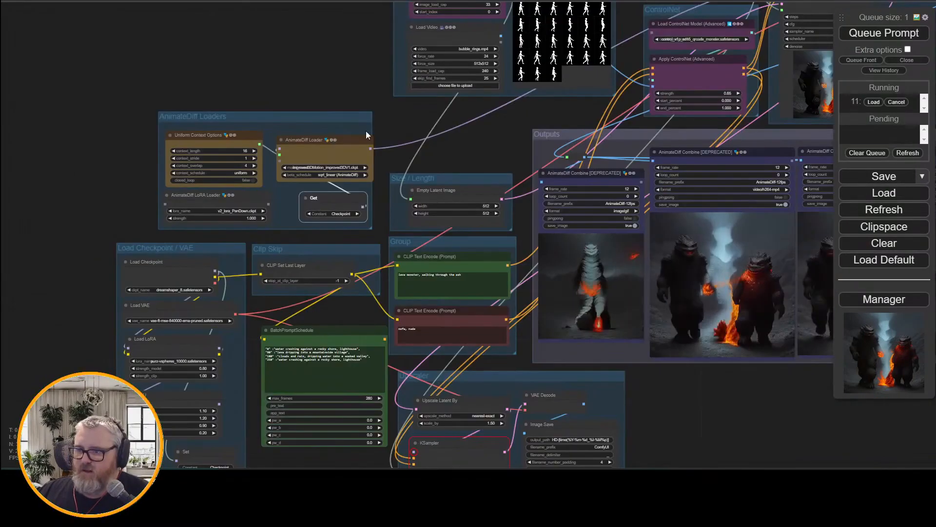
{"action": "left_click_drag", "start_coordinate": [401, 183], "coordinate": [272, 237]}
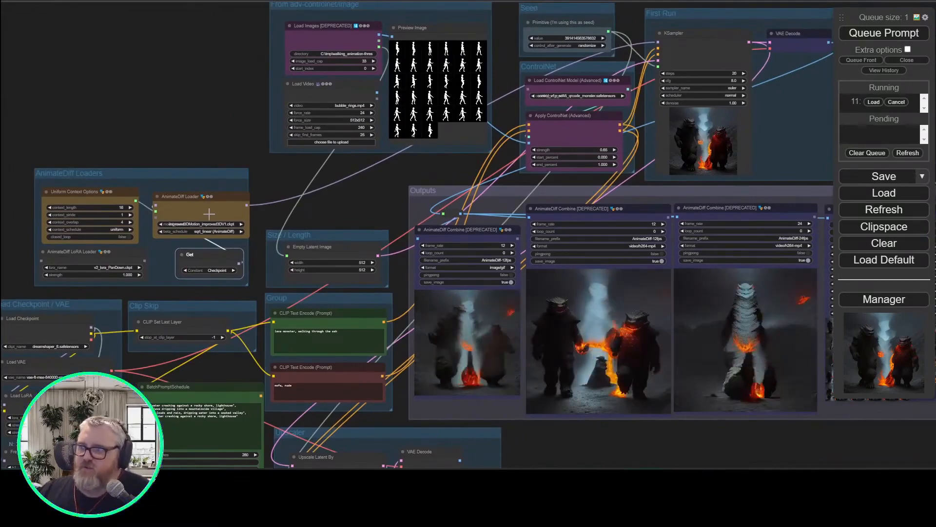
{"action": "left_click", "coordinate": [174, 113]}
{"action": "double_click", "coordinate": [134, 120]}
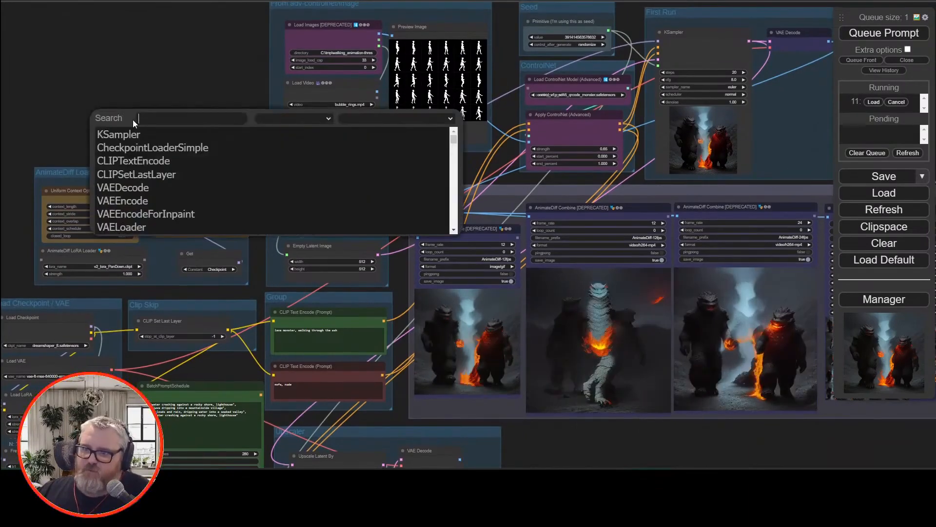
{"action": "key", "text": "Escape"}
- Connect the AnimateDiff Loader's MODEL output to another copied Set node and name its constant Checkpoint-ADiff
{"action": "left_click_drag", "start_coordinate": [133, 123], "coordinate": [511, 142]}
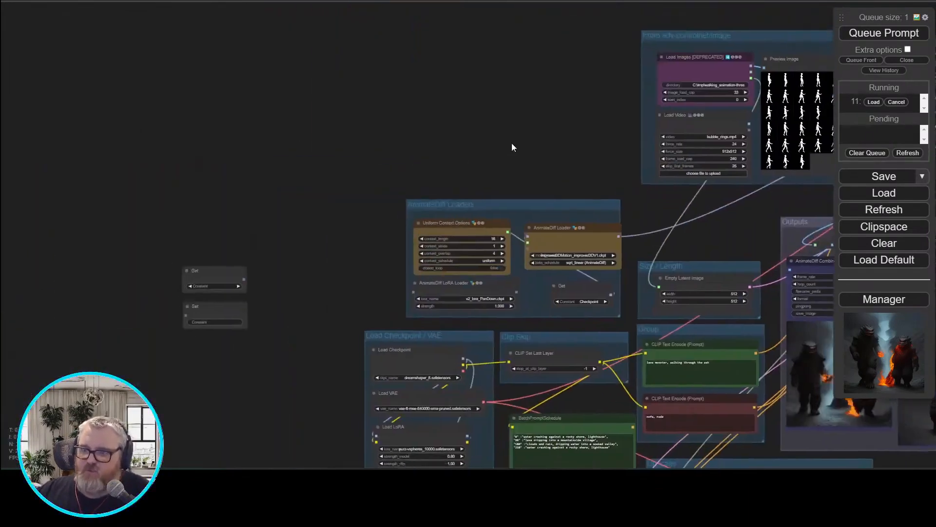
{"action": "left_click_drag", "start_coordinate": [342, 245], "coordinate": [575, 91]}
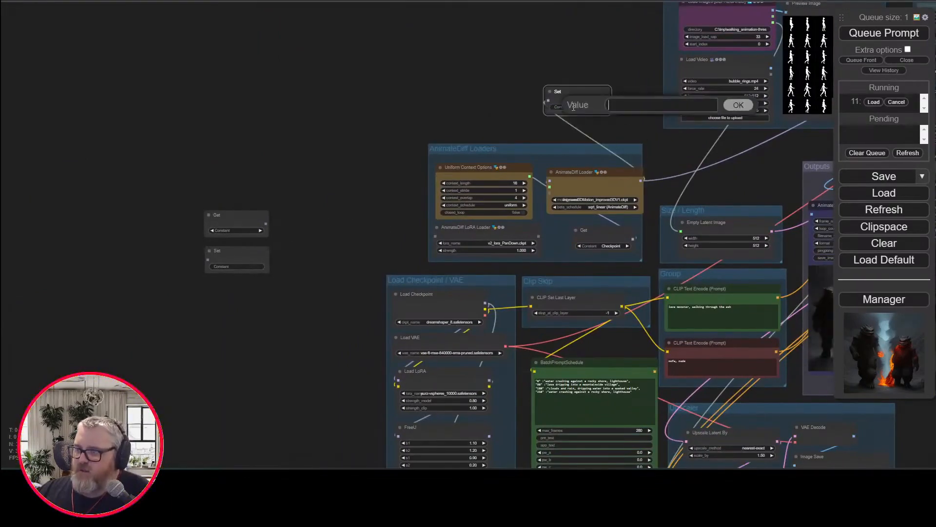
{"action": "type", "text": "ADMCheckpoint"}
{"action": "key", "text": "ctrl+a"}
{"action": "type", "text": "Check"}
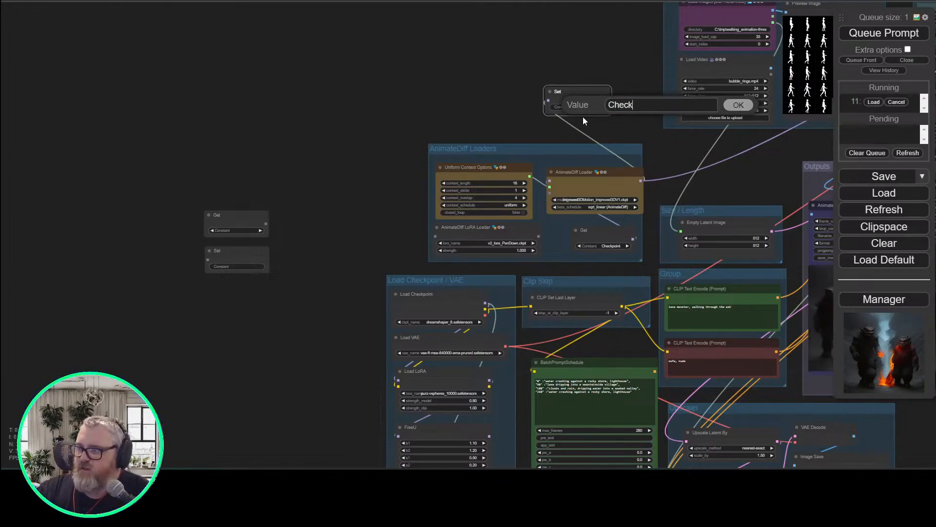
{"action": "type", "text": "point-ADiff"}
{"action": "key", "text": "Return"}
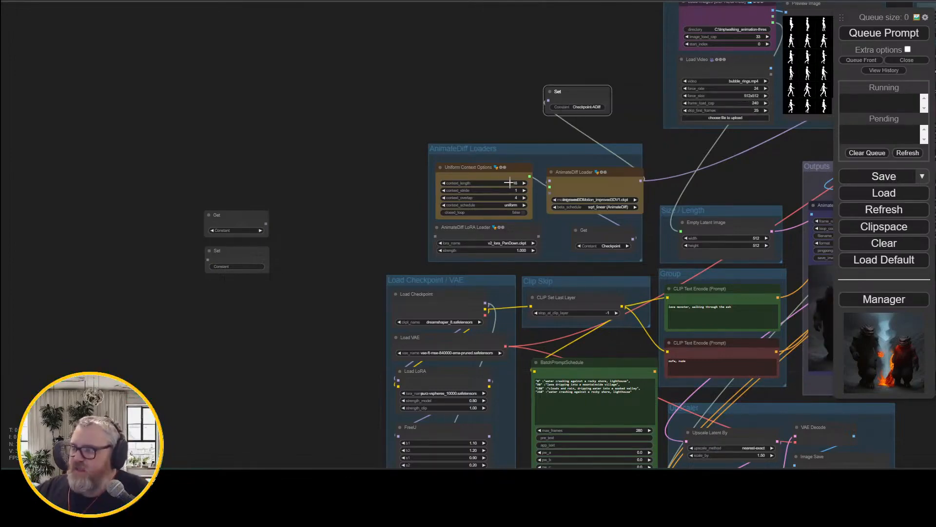
- Add another copied Get node beside the AnimateDiff Loaders group and set its constant to Checkpoint-ADiff
{"action": "scroll", "coordinate": [585, 188], "scroll_direction": "up", "scroll_amount": 6}
{"action": "left_click_drag", "start_coordinate": [727, 106], "coordinate": [869, 117]}
{"action": "key", "text": "ctrl+v"}
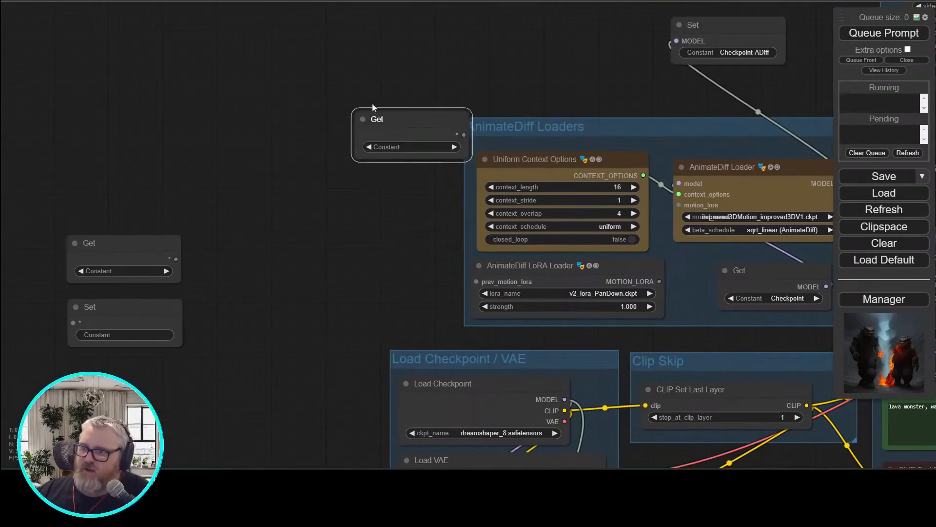
{"action": "left_click_drag", "start_coordinate": [425, 113], "coordinate": [107, 216]}
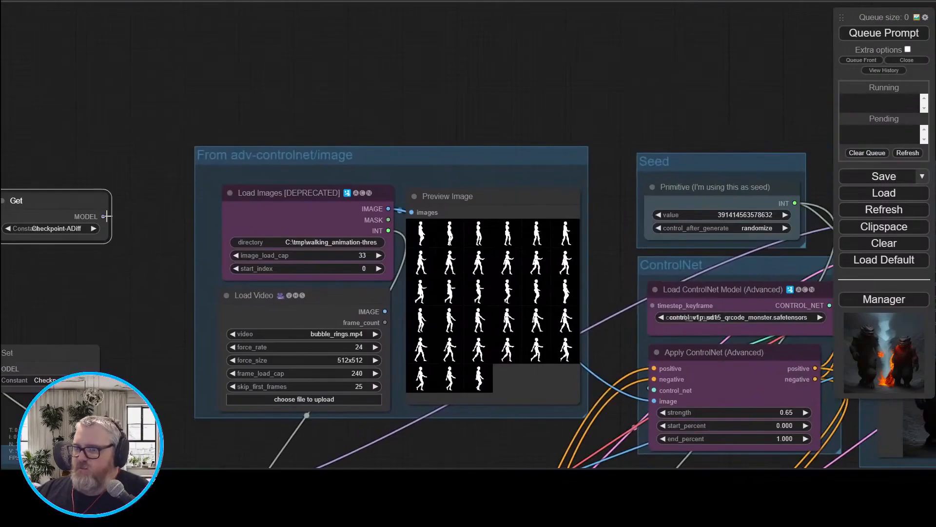
- Feed the First Run KSampler's model input from the Checkpoint-ADiff Get node and place that node inside the First Run group beside the KSampler
{"action": "left_click_drag", "start_coordinate": [332, 343], "coordinate": [228, 66]}
{"action": "left_click", "coordinate": [132, 101]}
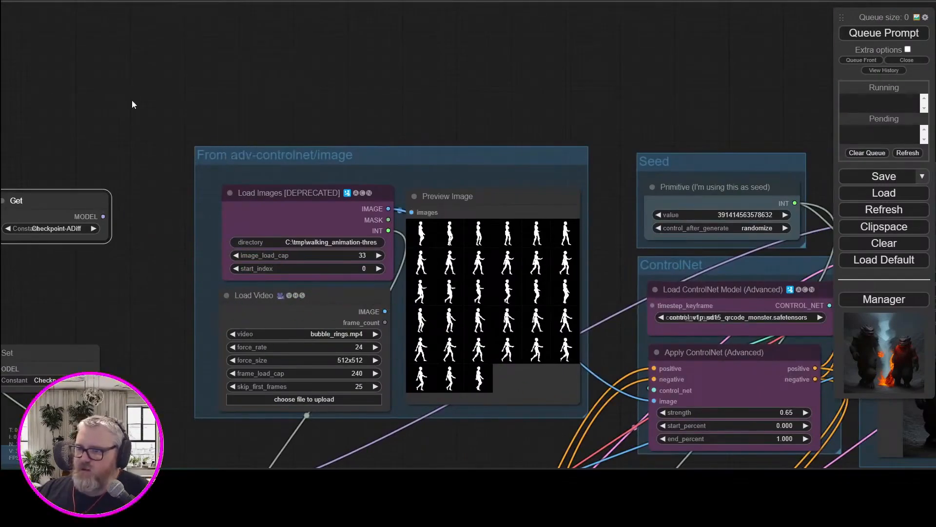
{"action": "left_click_drag", "start_coordinate": [128, 229], "coordinate": [164, 65]}
{"action": "left_click_drag", "start_coordinate": [115, 42], "coordinate": [580, 75]}
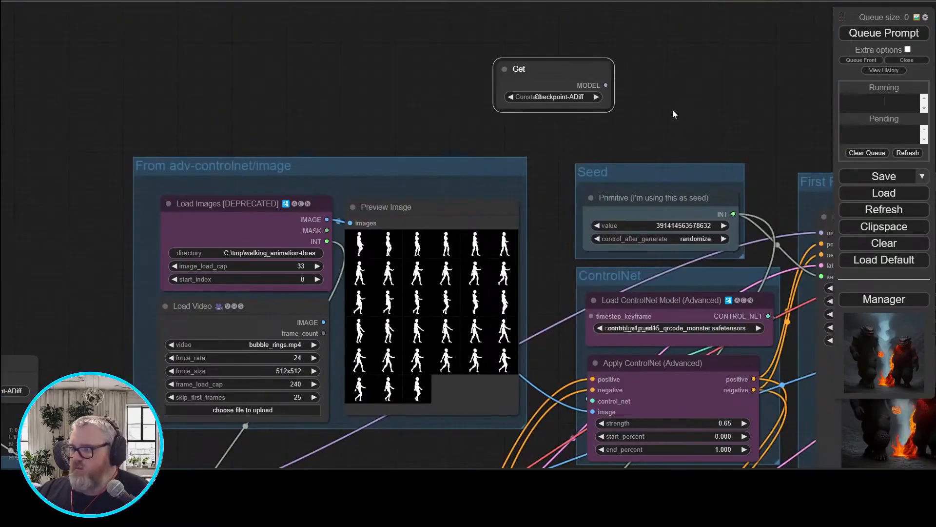
{"action": "left_click_drag", "start_coordinate": [676, 101], "coordinate": [303, 121]}
{"action": "left_click_drag", "start_coordinate": [487, 249], "coordinate": [450, 251]}
{"action": "left_click_drag", "start_coordinate": [147, 88], "coordinate": [487, 143]}
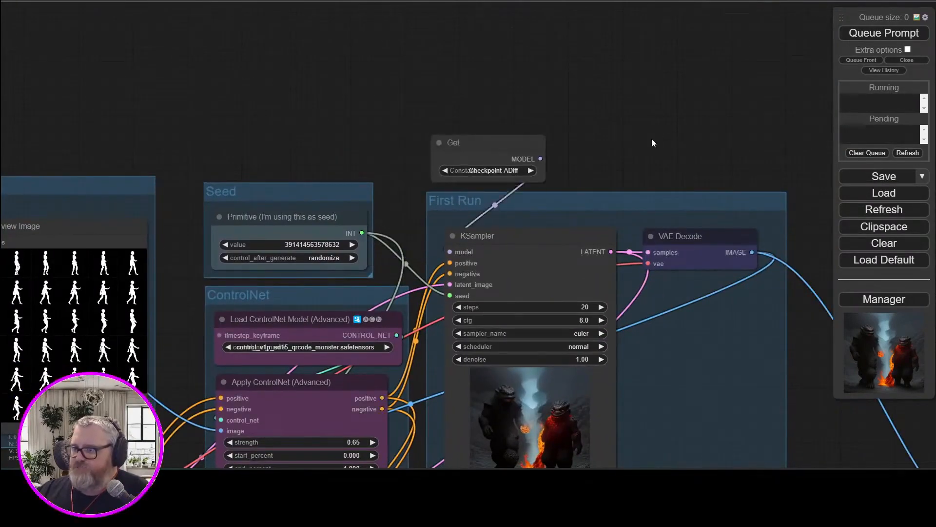
{"action": "scroll", "coordinate": [652, 142], "scroll_direction": "down", "scroll_amount": 3}
{"action": "left_click_drag", "start_coordinate": [592, 101], "coordinate": [602, 156]}
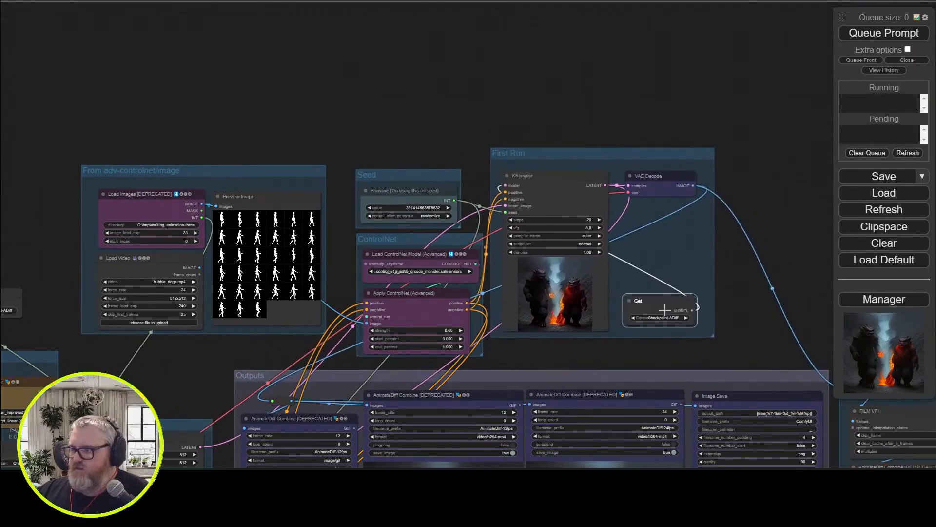
- Examine the rewired model connections across the checkpoint, AnimateDiff, upscaler, output and First Run groups
{"action": "scroll", "coordinate": [665, 311], "scroll_direction": "down", "scroll_amount": 3}
{"action": "scroll", "coordinate": [294, 49], "scroll_direction": "up", "scroll_amount": 3}
{"action": "left_click_drag", "start_coordinate": [295, 49], "coordinate": [139, 56]}
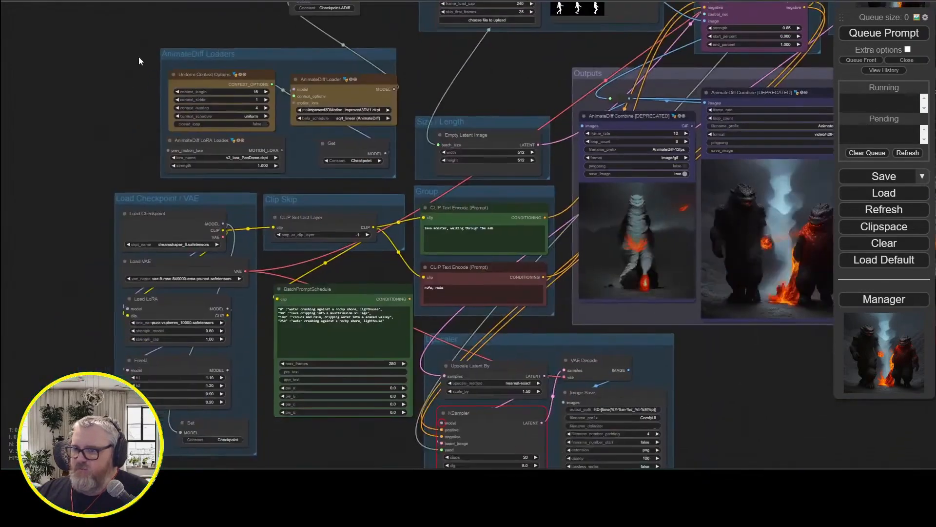
{"action": "scroll", "coordinate": [135, 175], "scroll_direction": "up", "scroll_amount": 2}
{"action": "scroll", "coordinate": [97, 170], "scroll_direction": "up", "scroll_amount": 1}
{"action": "left_click_drag", "start_coordinate": [98, 171], "coordinate": [113, 60]}
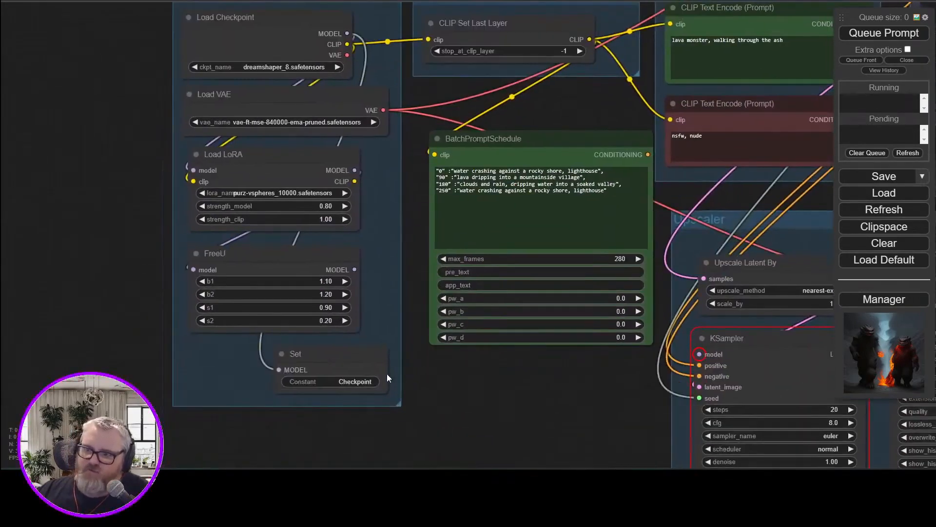
{"action": "left_click_drag", "start_coordinate": [188, 38], "coordinate": [77, 213]}
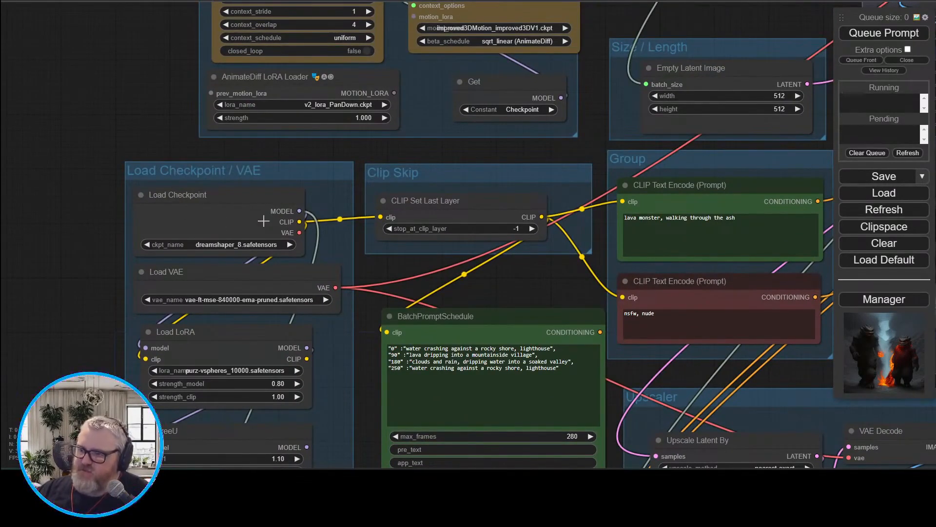
{"action": "scroll", "coordinate": [263, 220], "scroll_direction": "down", "scroll_amount": 2}
{"action": "left_click_drag", "start_coordinate": [609, 193], "coordinate": [254, 166]}
{"action": "scroll", "coordinate": [235, 280], "scroll_direction": "down", "scroll_amount": 1}
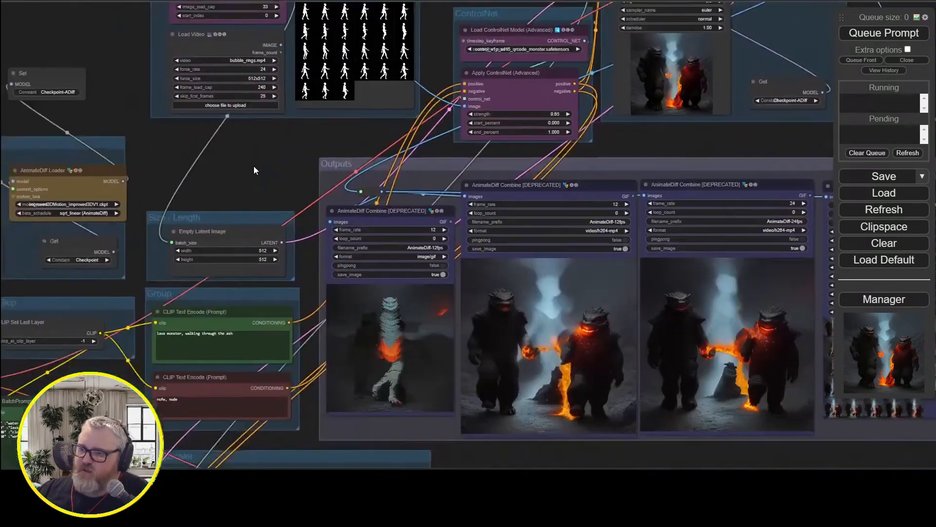
{"action": "scroll", "coordinate": [411, 396], "scroll_direction": "up", "scroll_amount": 1}
{"action": "left_click_drag", "start_coordinate": [621, 448], "coordinate": [341, 393]}
{"action": "scroll", "coordinate": [411, 396], "scroll_direction": "up", "scroll_amount": 1}
{"action": "left_click_drag", "start_coordinate": [552, 401], "coordinate": [551, 451]}
{"action": "scroll", "coordinate": [256, 379], "scroll_direction": "down", "scroll_amount": 2}
{"action": "scroll", "coordinate": [31, 150], "scroll_direction": "down", "scroll_amount": 2}
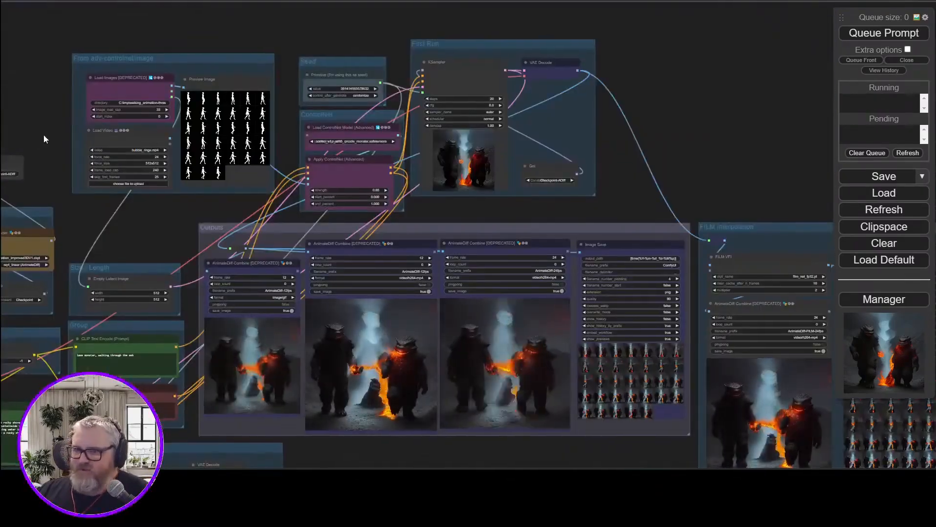
- Replace the positive prompt with "cotton candy, glitter, rainbows" and queue the workflow for generation
{"action": "left_click_drag", "start_coordinate": [43, 139], "coordinate": [345, 42]}
{"action": "scroll", "coordinate": [493, 252], "scroll_direction": "up", "scroll_amount": 5}
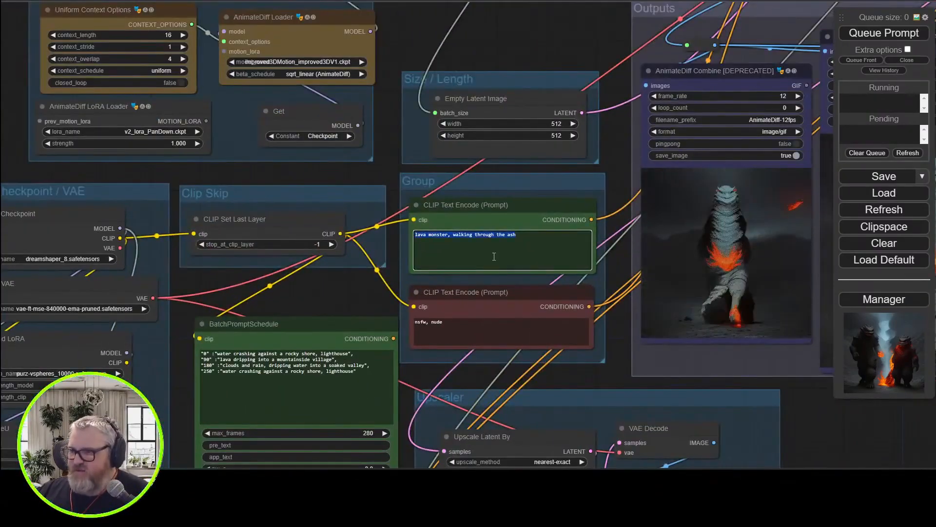
{"action": "type", "text": "cotton candy, glitter, rainbows"}
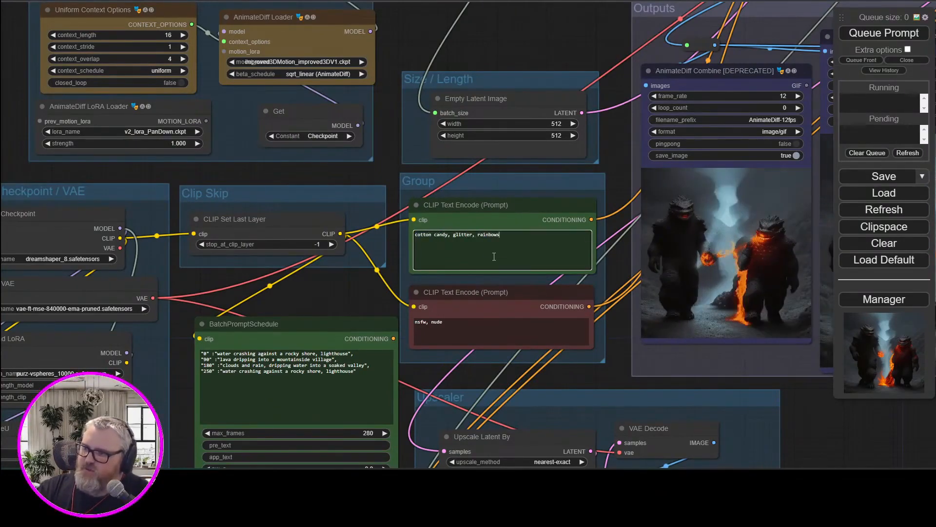
{"action": "left_click", "coordinate": [884, 34]}
{"action": "left_click_drag", "start_coordinate": [439, 146], "coordinate": [648, 273]}
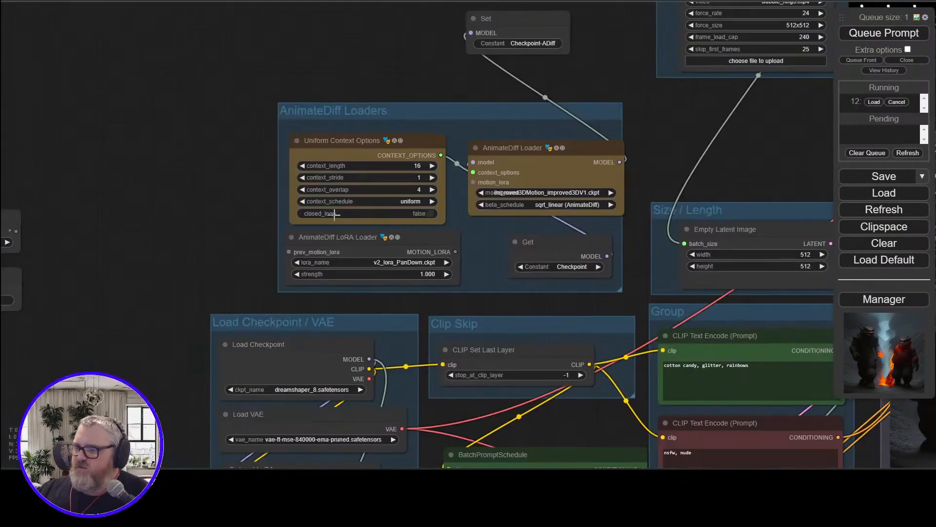
{"action": "scroll", "coordinate": [393, 287], "scroll_direction": "down", "scroll_amount": 3}
{"action": "scroll", "coordinate": [299, 46], "scroll_direction": "up", "scroll_amount": 3}
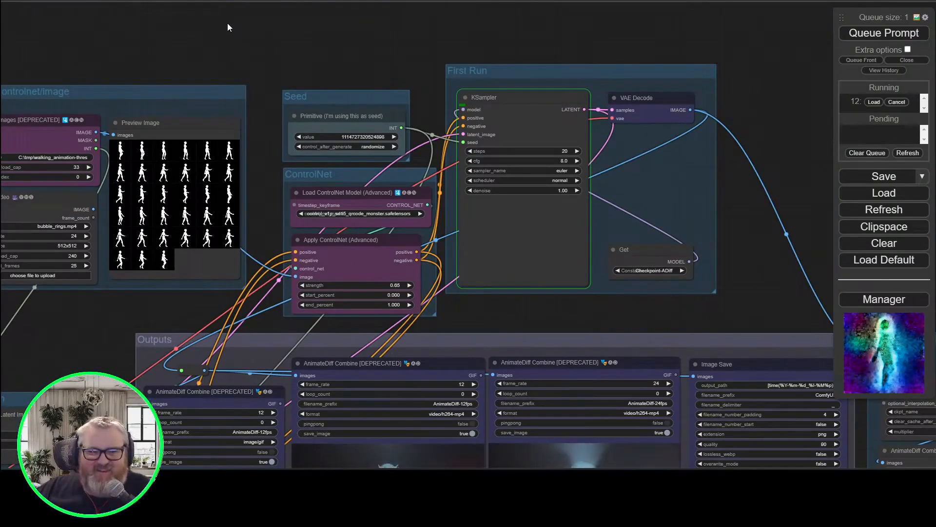
- Move and heighten the AnimateDiff Loaders group and shift the context options, AnimateDiff Loader and LoRA Loader nodes down to free space above them
{"action": "left_click_drag", "start_coordinate": [49, 195], "coordinate": [380, 108]}
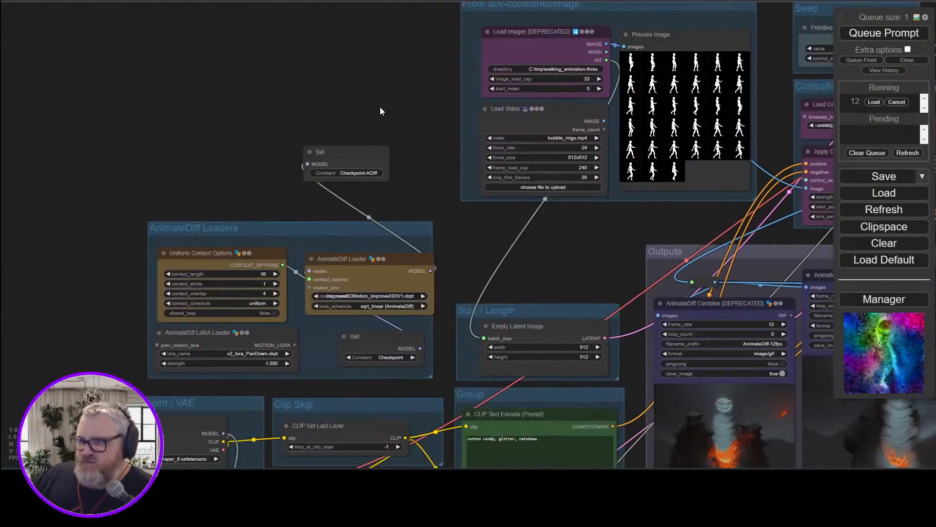
{"action": "left_click", "coordinate": [373, 173]}
{"action": "left_click_drag", "start_coordinate": [373, 172], "coordinate": [401, 230]}
{"action": "left_click_drag", "start_coordinate": [310, 234], "coordinate": [288, 125]}
{"action": "left_click_drag", "start_coordinate": [363, 228], "coordinate": [429, 224]}
{"action": "left_click_drag", "start_coordinate": [321, 163], "coordinate": [320, 161]}
{"action": "left_click", "coordinate": [221, 192], "text": "shift"}
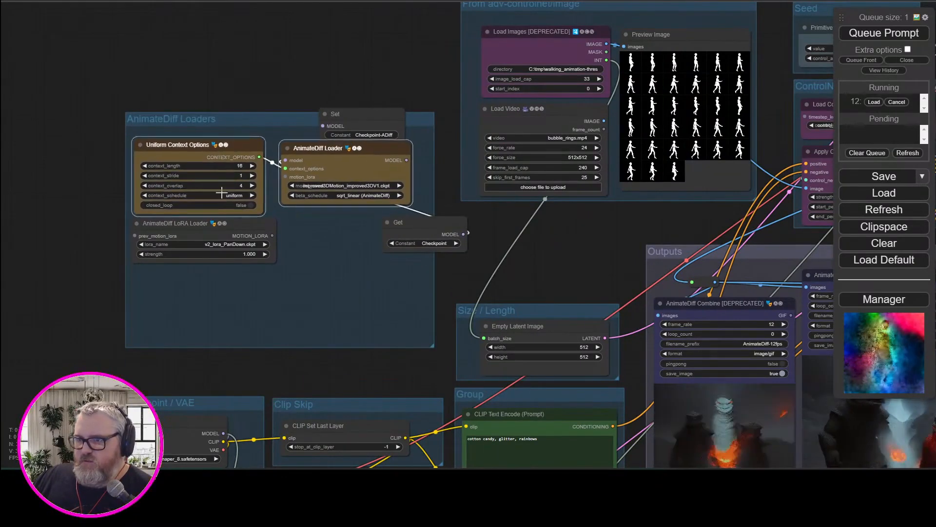
{"action": "left_click", "coordinate": [215, 239], "text": "shift"}
{"action": "left_click_drag", "start_coordinate": [222, 151], "coordinate": [224, 192]}
- Place the Checkpoint Get node above Uniform Context Options and the Checkpoint-ADiff Set node below the AnimateDiff Loader
{"action": "left_click_drag", "start_coordinate": [450, 225], "coordinate": [209, 142]}
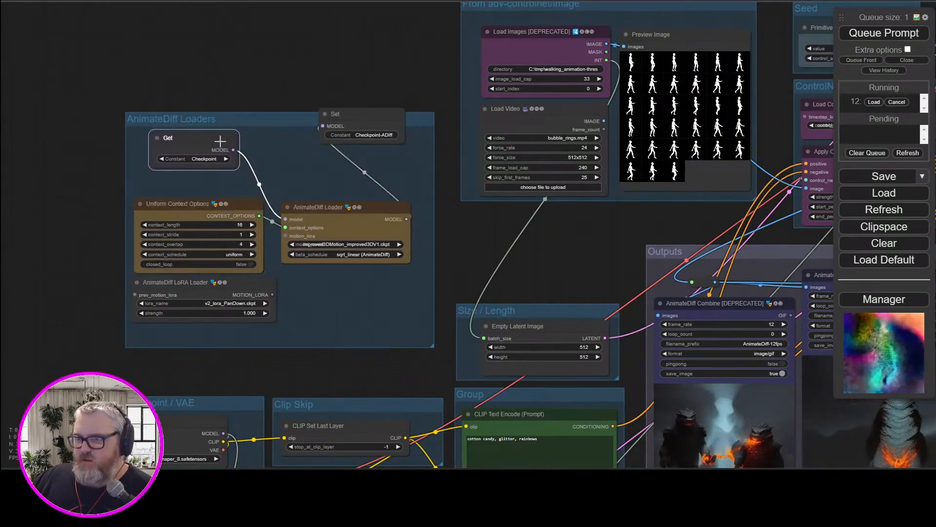
{"action": "left_click_drag", "start_coordinate": [367, 125], "coordinate": [373, 306]}
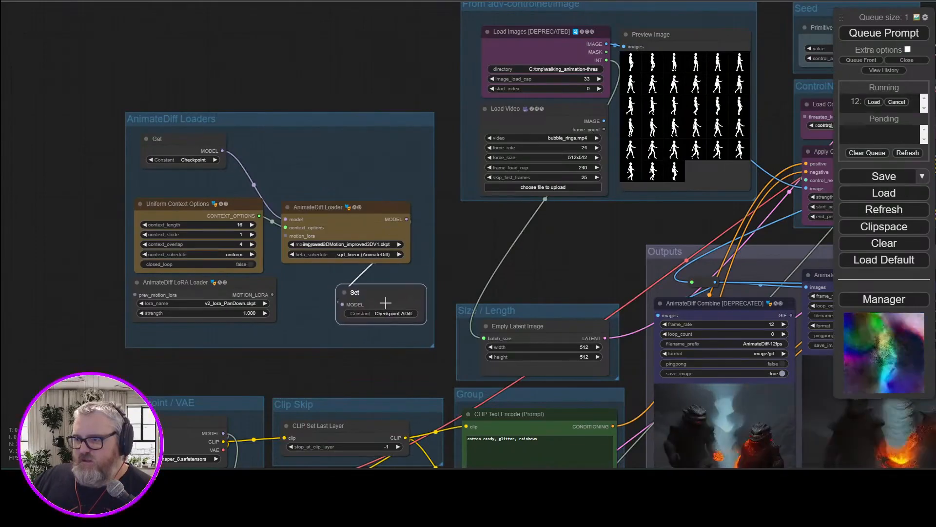
{"action": "left_click_drag", "start_coordinate": [435, 347], "coordinate": [432, 337]}
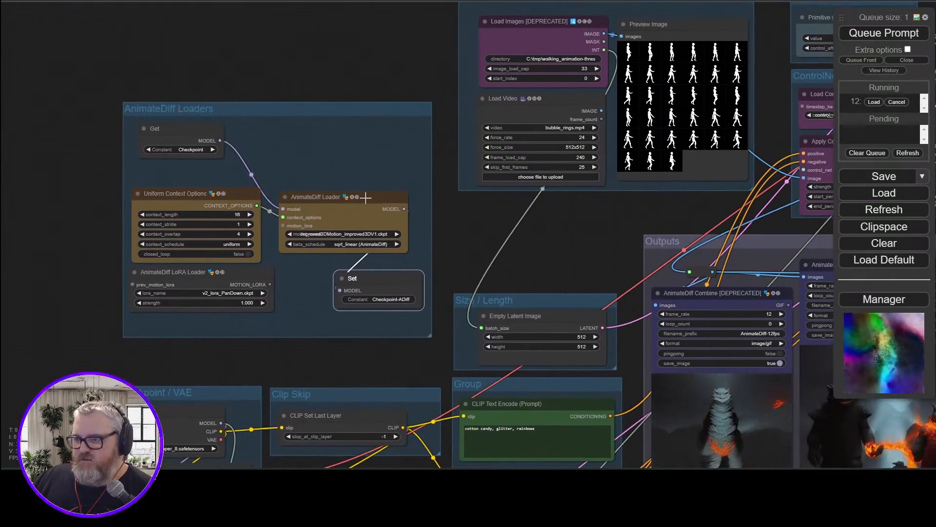
- Pack the AnimateDiff Loader, context options, LoRA Loader and Set nodes closer together and shrink the AnimateDiff Loaders group around them
{"action": "left_click_drag", "start_coordinate": [366, 197], "coordinate": [372, 130]}
{"action": "left_click_drag", "start_coordinate": [249, 197], "coordinate": [254, 175]}
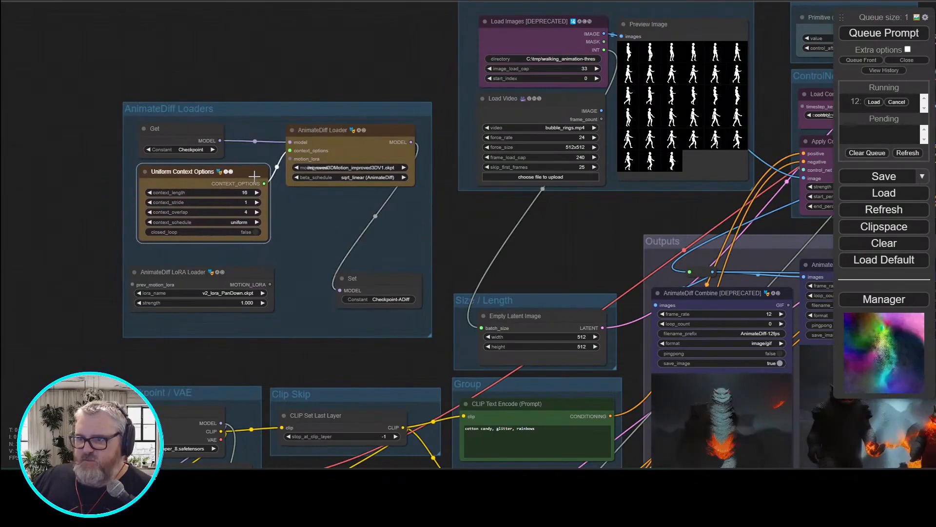
{"action": "left_click_drag", "start_coordinate": [258, 277], "coordinate": [258, 257]}
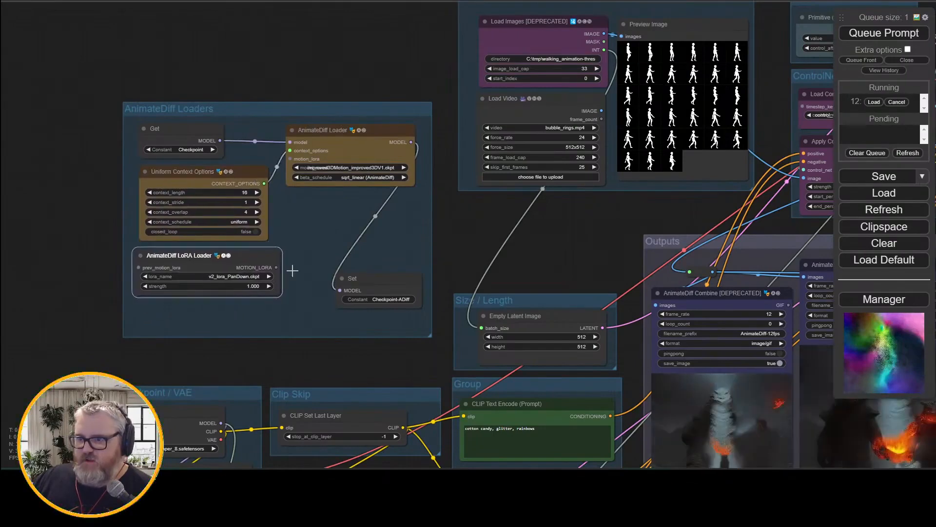
{"action": "left_click_drag", "start_coordinate": [371, 279], "coordinate": [355, 262]}
{"action": "left_click_drag", "start_coordinate": [434, 334], "coordinate": [410, 294]}
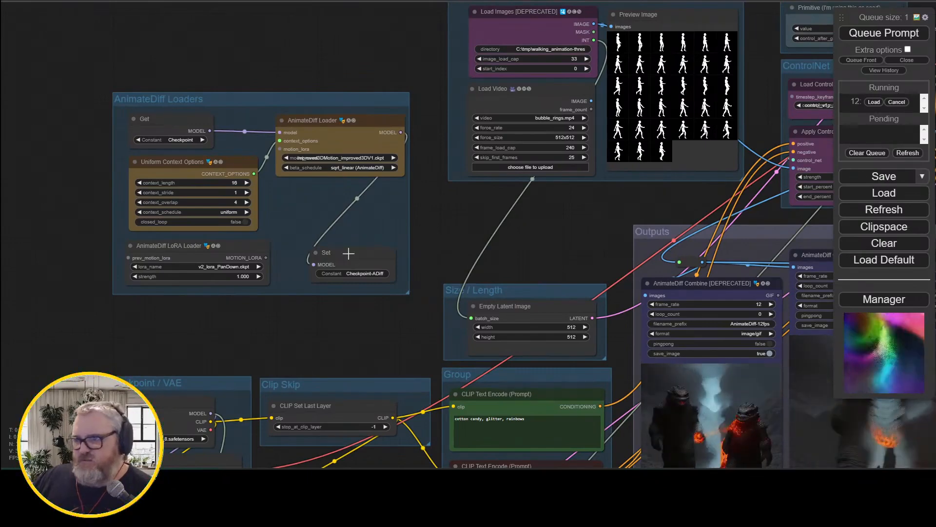
- Heighten the From adv-controlnet/image group, enlarge Preview Image and move Load Images and Load Video down to leave room above them
{"action": "left_click_drag", "start_coordinate": [264, 50], "coordinate": [280, 109]}
{"action": "left_click_drag", "start_coordinate": [275, 159], "coordinate": [241, 164]}
{"action": "left_click_drag", "start_coordinate": [302, 86], "coordinate": [105, 88]}
{"action": "left_click", "coordinate": [373, 96]}
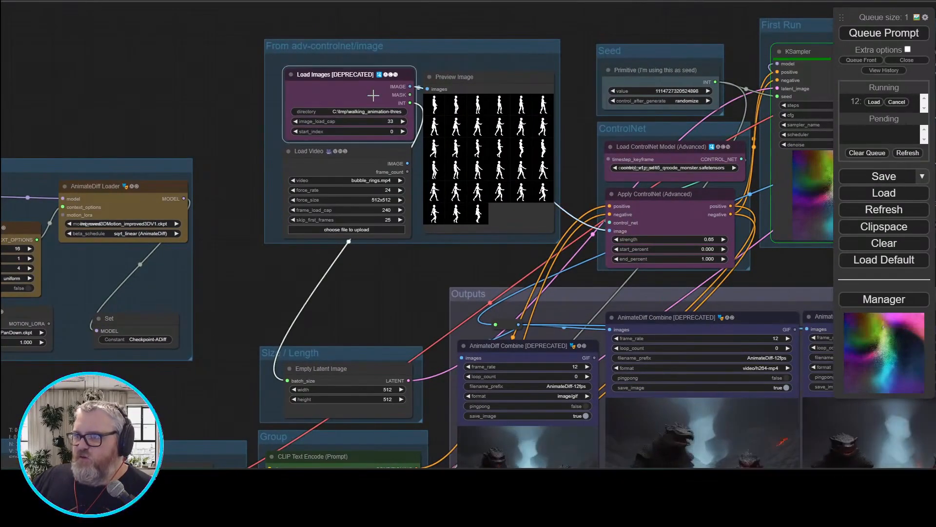
{"action": "left_click_drag", "start_coordinate": [558, 240], "coordinate": [494, 251]}
{"action": "left_click_drag", "start_coordinate": [263, 51], "coordinate": [262, 85]}
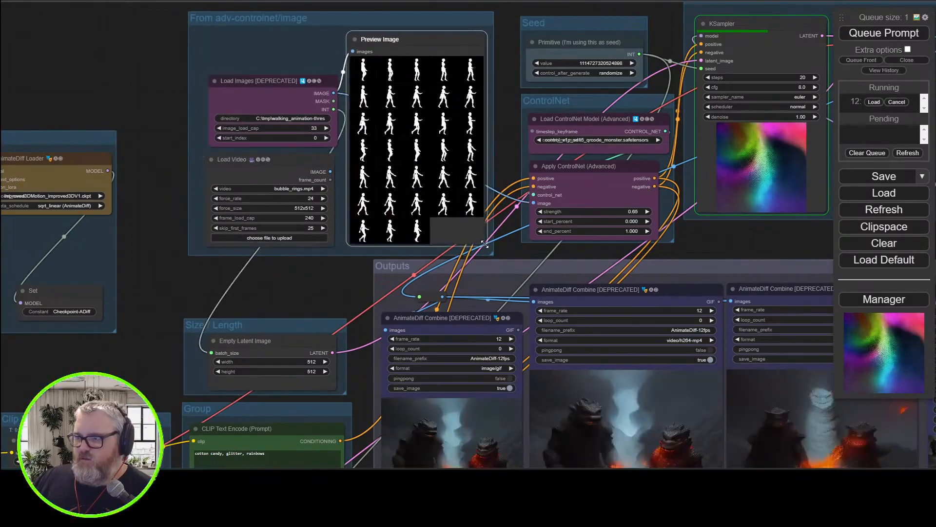
- Copy the Get and Set nodes into the space above the AnimateDiff Loaders group and name the Set copy's constant FrameCount
{"action": "left_click_drag", "start_coordinate": [62, 189], "coordinate": [184, 196]}
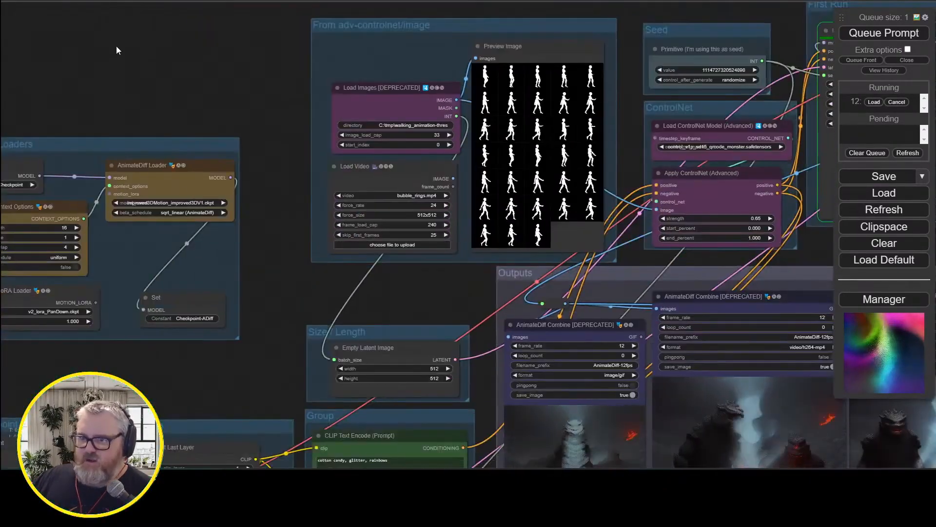
{"action": "left_click_drag", "start_coordinate": [119, 50], "coordinate": [265, 81]}
{"action": "left_click_drag", "start_coordinate": [151, 199], "coordinate": [260, 90]}
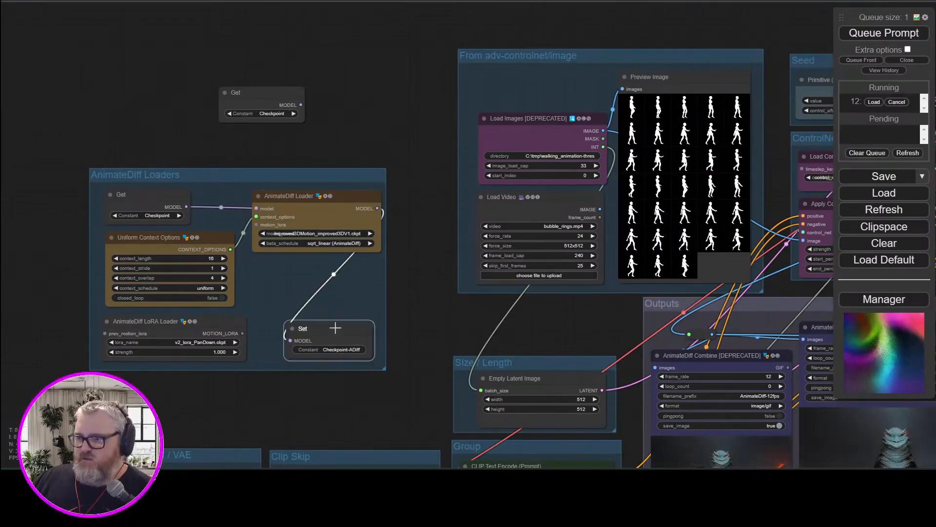
{"action": "left_click_drag", "start_coordinate": [335, 328], "coordinate": [390, 66]}
{"action": "left_click", "coordinate": [391, 91]}
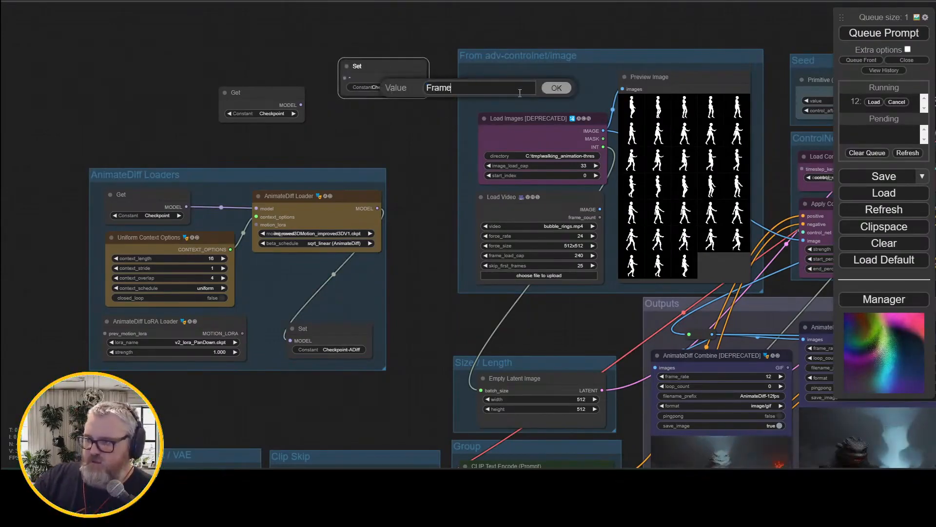
{"action": "type", "text": "FrameCount"}
{"action": "key", "text": "Return"}
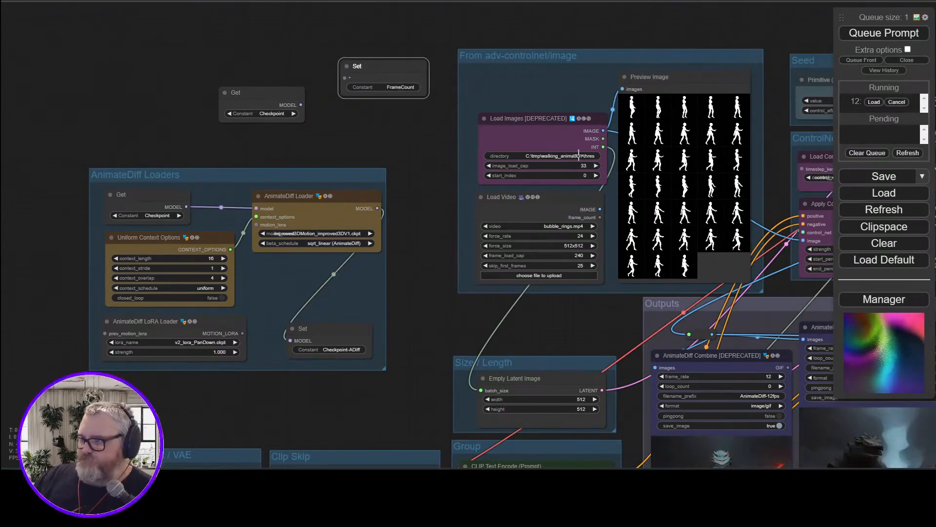
- Connect Load Images' INT output to the FrameCount Set node and extend the From adv-controlnet/image group downward
{"action": "left_click_drag", "start_coordinate": [413, 79], "coordinate": [538, 89]}
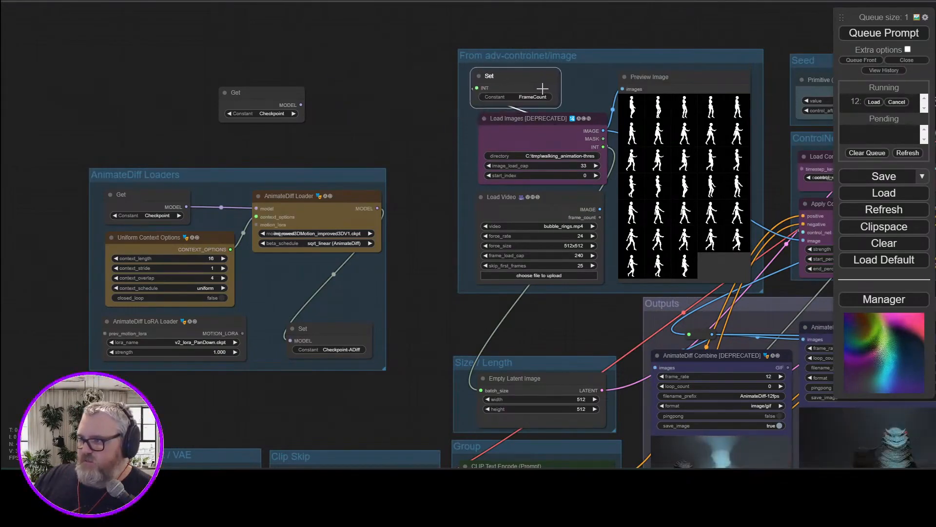
{"action": "left_click_drag", "start_coordinate": [573, 46], "coordinate": [351, 44]}
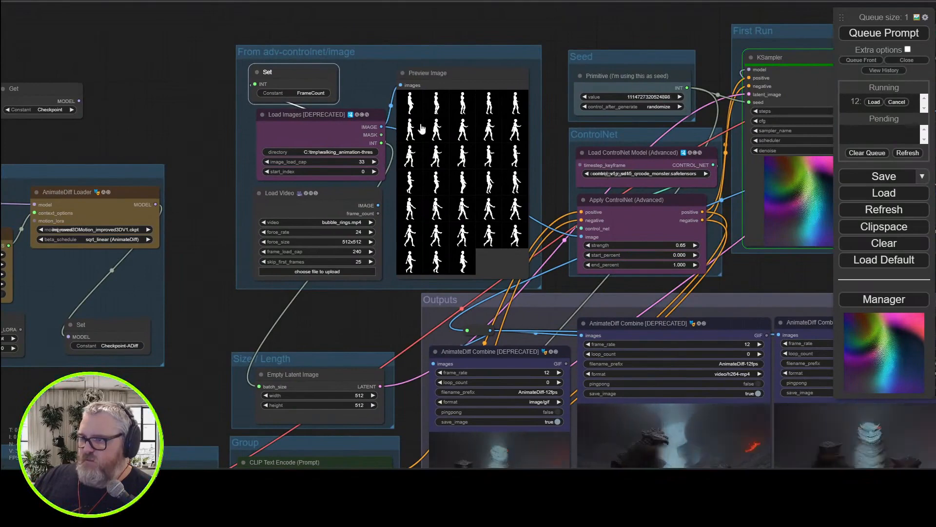
{"action": "left_click_drag", "start_coordinate": [511, 284], "coordinate": [508, 205]}
{"action": "left_click_drag", "start_coordinate": [539, 210], "coordinate": [555, 343]}
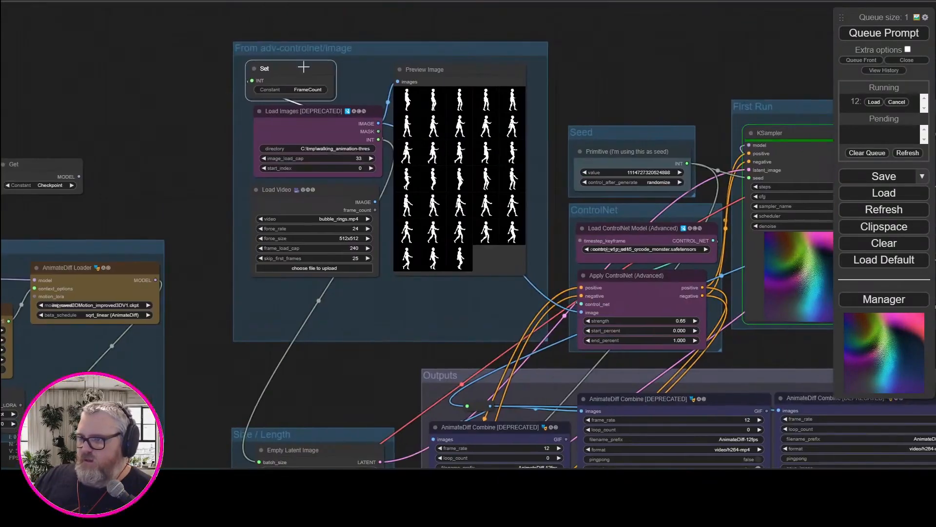
- Move Load Images and Load Video up, place the FrameCount Set node beneath Load Video, and shrink the group to fit
{"action": "left_click_drag", "start_coordinate": [303, 67], "coordinate": [496, 295]}
{"action": "left_click_drag", "start_coordinate": [337, 116], "coordinate": [334, 78]}
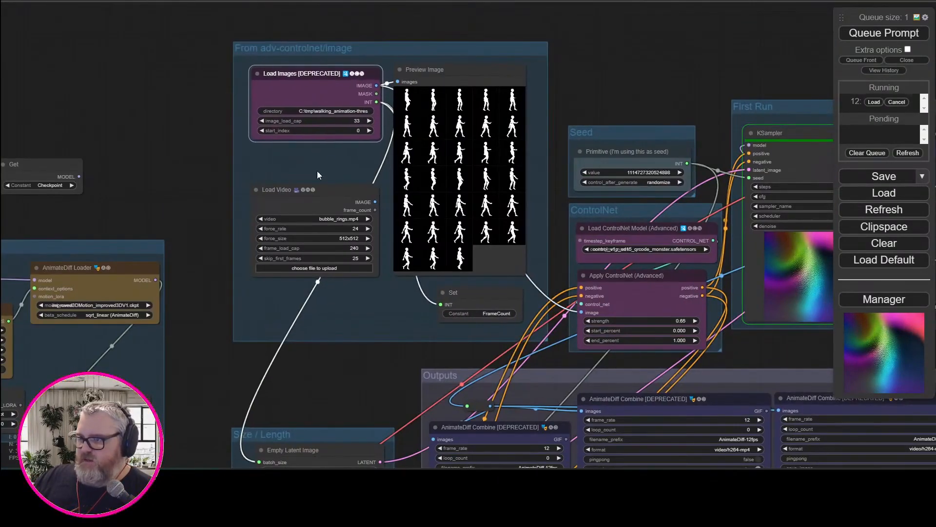
{"action": "left_click_drag", "start_coordinate": [317, 192], "coordinate": [318, 155]}
{"action": "left_click_drag", "start_coordinate": [492, 292], "coordinate": [348, 254]}
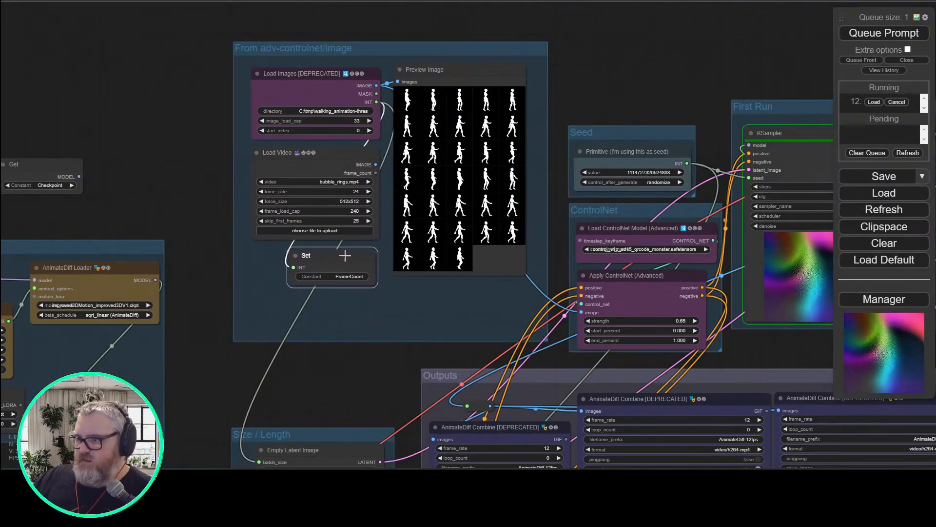
{"action": "left_click_drag", "start_coordinate": [545, 339], "coordinate": [530, 289]}
{"action": "left_click_drag", "start_coordinate": [543, 115], "coordinate": [525, 194]}
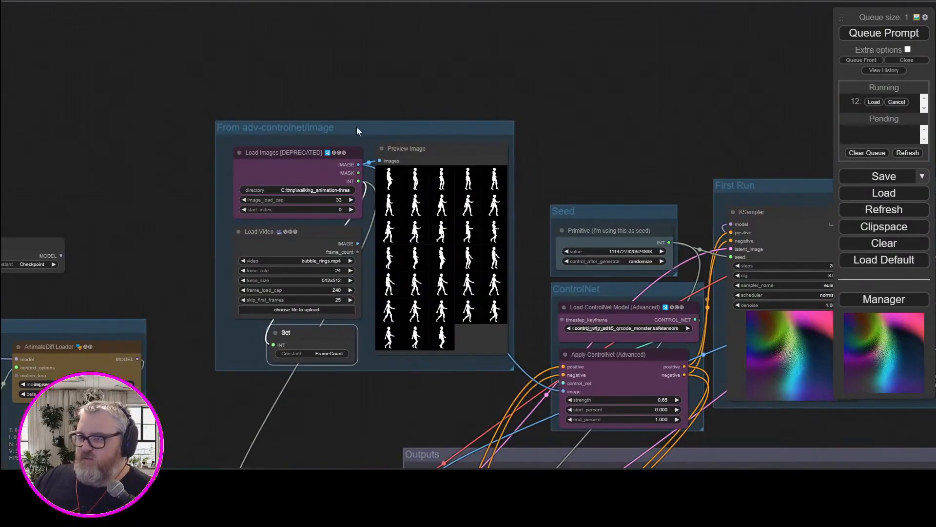
- Shift the From adv-controlnet/image group down and leftward, and shrink Preview Image so the FrameCount Set node fits beneath it
{"action": "left_click_drag", "start_coordinate": [356, 128], "coordinate": [311, 173]}
{"action": "left_click_drag", "start_coordinate": [517, 303], "coordinate": [566, 229]}
{"action": "left_click_drag", "start_coordinate": [511, 325], "coordinate": [502, 290]}
{"action": "left_click_drag", "start_coordinate": [350, 309], "coordinate": [497, 307]}
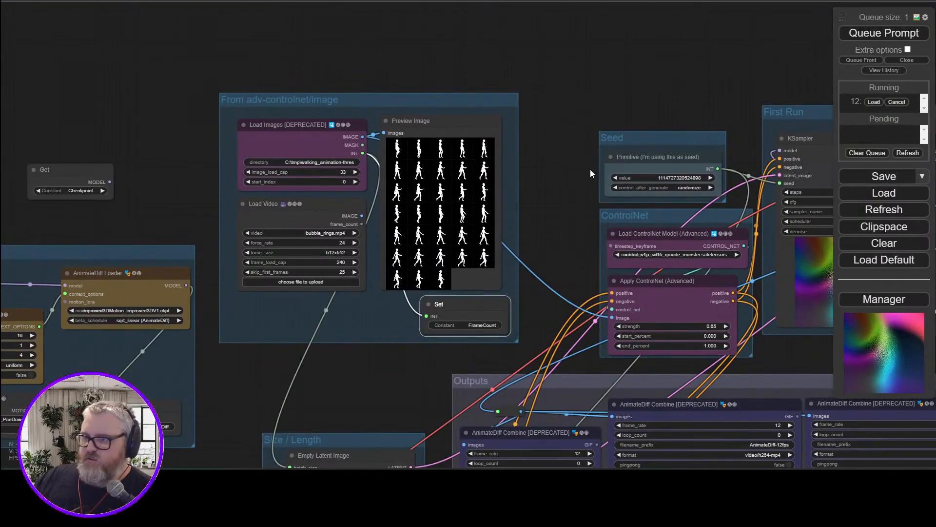
- Move the Size / Length group up toward the From adv-controlnet/image group and extend it downward
{"action": "left_click_drag", "start_coordinate": [346, 390], "coordinate": [366, 271]}
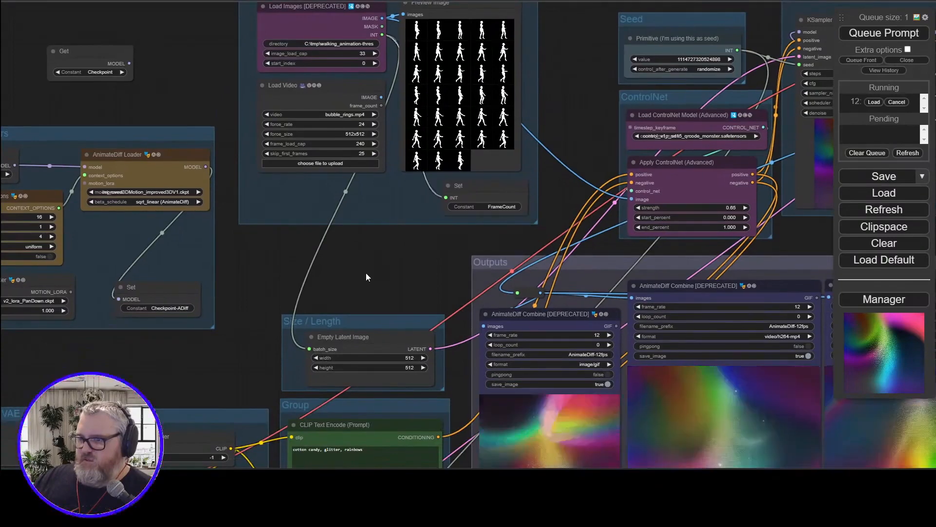
{"action": "left_click_drag", "start_coordinate": [390, 321], "coordinate": [387, 251]}
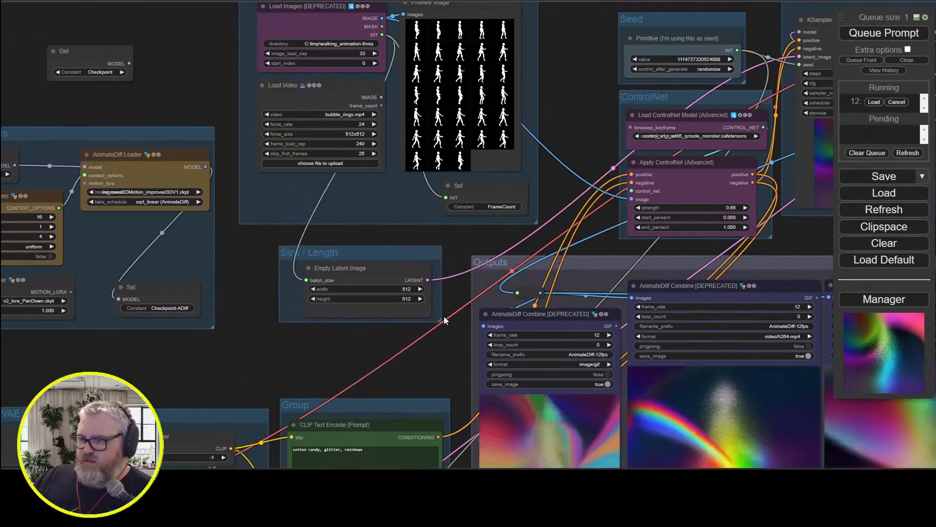
{"action": "left_click_drag", "start_coordinate": [444, 316], "coordinate": [441, 357]}
- Copy the Get node into the Size / Length group, set its constant to FrameCount and connect it to Empty Latent Image's batch_size
{"action": "left_click_drag", "start_coordinate": [241, 340], "coordinate": [535, 426]}
{"action": "left_click_drag", "start_coordinate": [402, 201], "coordinate": [453, 135], "text": "alt"}
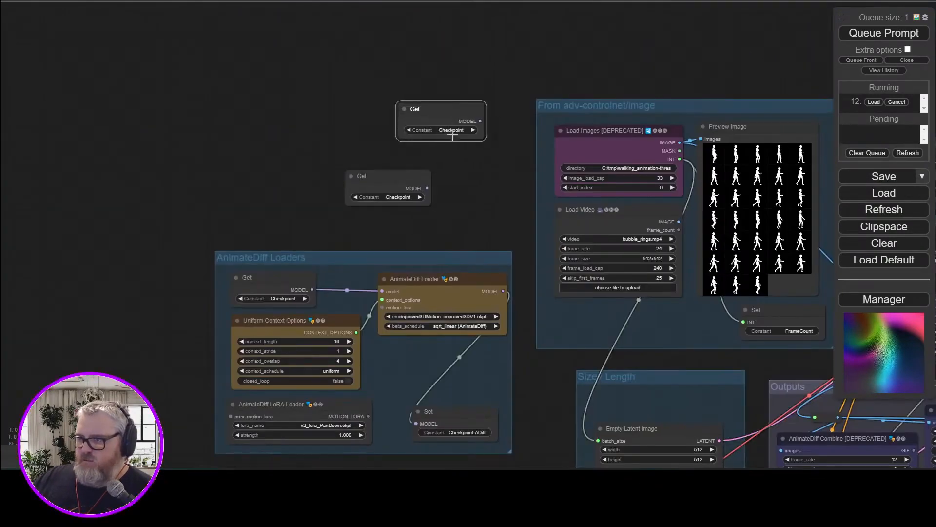
{"action": "left_click", "coordinate": [465, 158]}
{"action": "left_click_drag", "start_coordinate": [420, 109], "coordinate": [613, 391]}
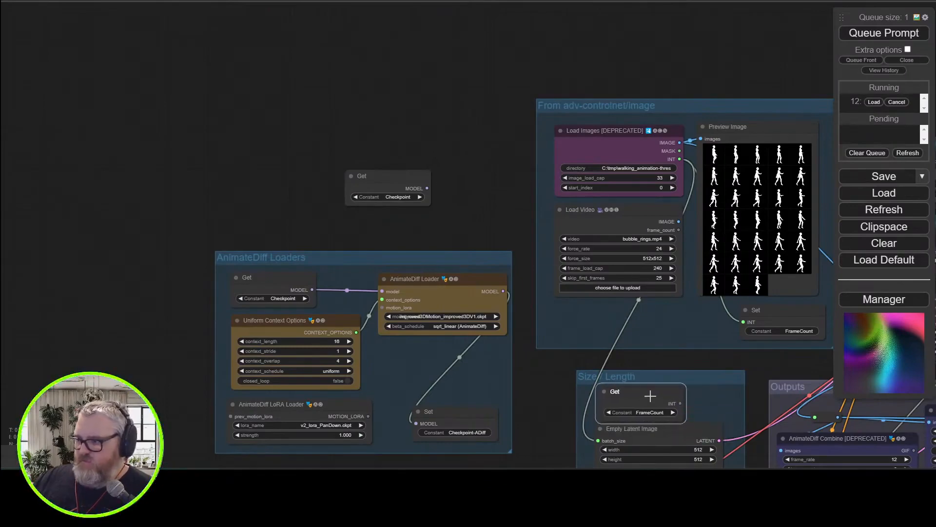
{"action": "left_click_drag", "start_coordinate": [629, 351], "coordinate": [505, 190]}
{"action": "left_click_drag", "start_coordinate": [554, 246], "coordinate": [588, 306]}
{"action": "left_click_drag", "start_coordinate": [477, 287], "coordinate": [477, 287]}
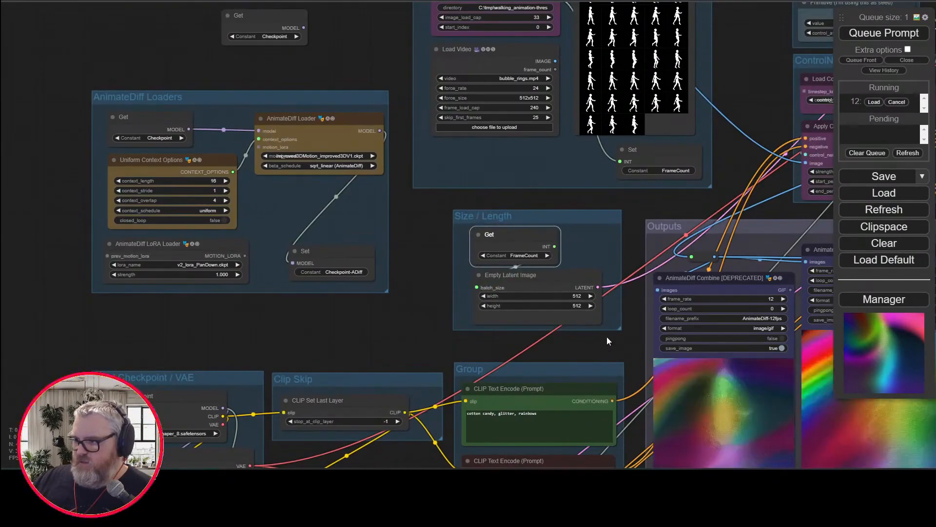
- Enlarge the Size / Length group, shift it up and leftward, and collapse the FrameCount Get node inside it
{"action": "left_click_drag", "start_coordinate": [620, 329], "coordinate": [636, 359]}
{"action": "left_click_drag", "start_coordinate": [552, 211], "coordinate": [521, 172]}
{"action": "left_click_drag", "start_coordinate": [606, 324], "coordinate": [621, 338]}
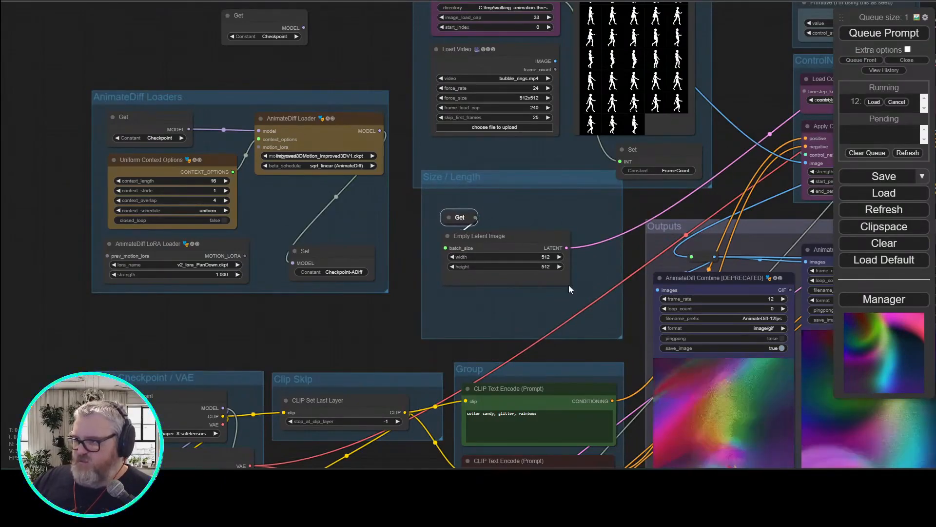
- Shift AnimateDiff Loader slightly leftward and place the collapsed Checkpoint-ADiff Set node directly beneath it
{"action": "left_click_drag", "start_coordinate": [293, 118], "coordinate": [285, 121]}
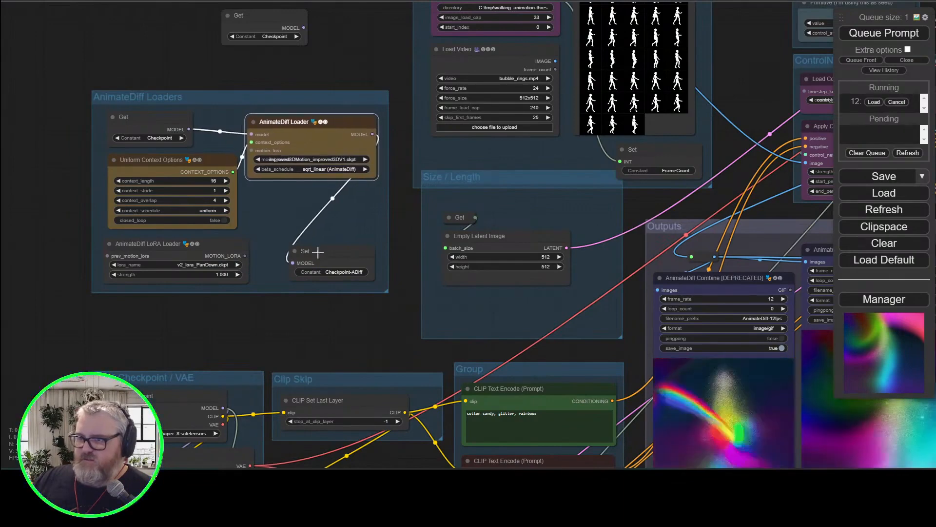
{"action": "left_click", "coordinate": [291, 251]}
{"action": "left_click_drag", "start_coordinate": [299, 257], "coordinate": [349, 270]}
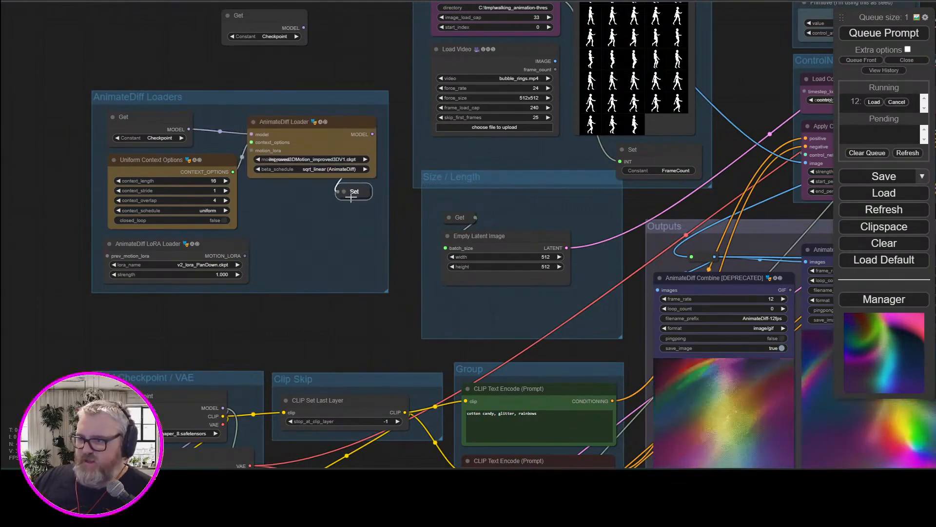
- Collapse the Get node in AnimateDiff Loaders, move Uniform Context Options and AnimateDiff LoRA Loader up, and shrink the group to fit
{"action": "left_click", "coordinate": [123, 117]}
{"action": "left_click", "coordinate": [113, 117]}
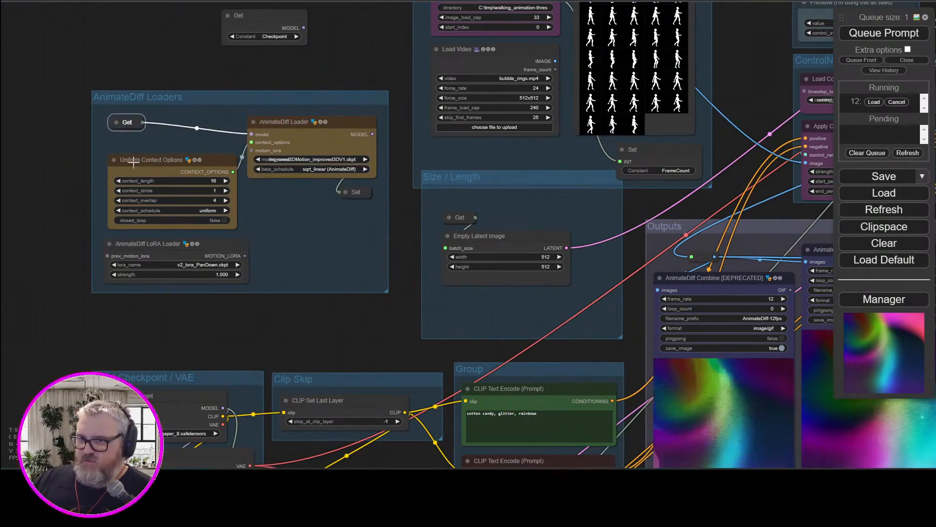
{"action": "left_click_drag", "start_coordinate": [133, 163], "coordinate": [136, 145]}
{"action": "left_click_drag", "start_coordinate": [147, 243], "coordinate": [154, 223]}
{"action": "left_click", "coordinate": [362, 195]}
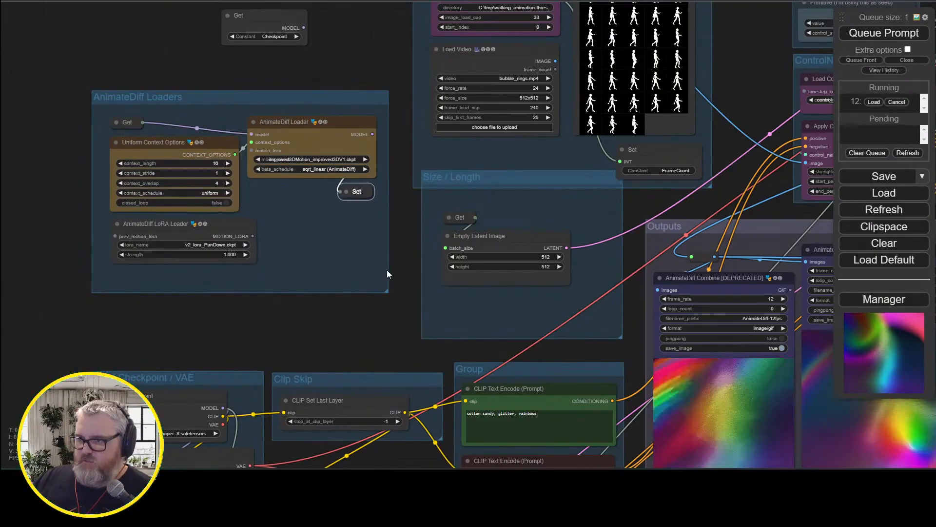
{"action": "left_click_drag", "start_coordinate": [388, 291], "coordinate": [384, 265]}
- Collapse the FrameCount Set node, then tuck the Get and Empty Latent Image nodes together and shorten the Size / Length group
{"action": "left_click_drag", "start_coordinate": [634, 205], "coordinate": [548, 413]}
{"action": "left_click", "coordinate": [536, 357]}
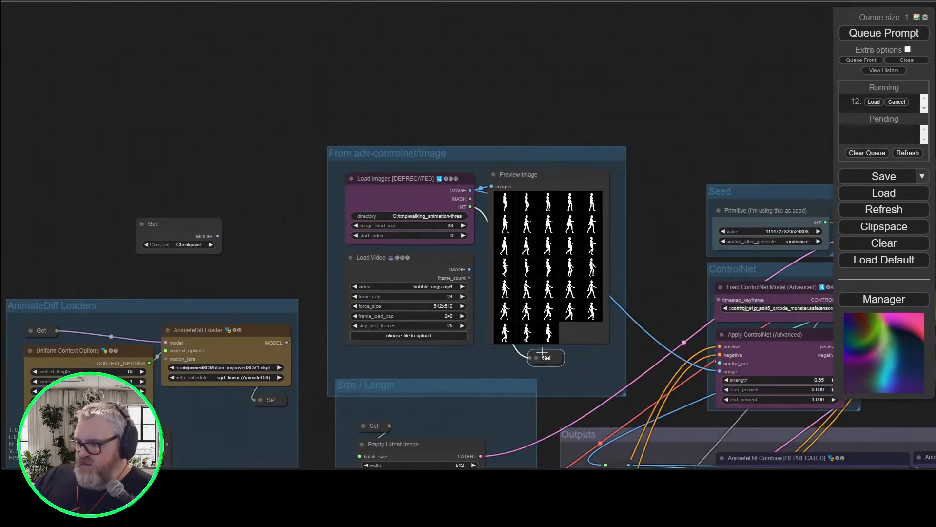
{"action": "left_click_drag", "start_coordinate": [374, 425], "coordinate": [251, 159]}
{"action": "left_click_drag", "start_coordinate": [273, 203], "coordinate": [264, 178]}
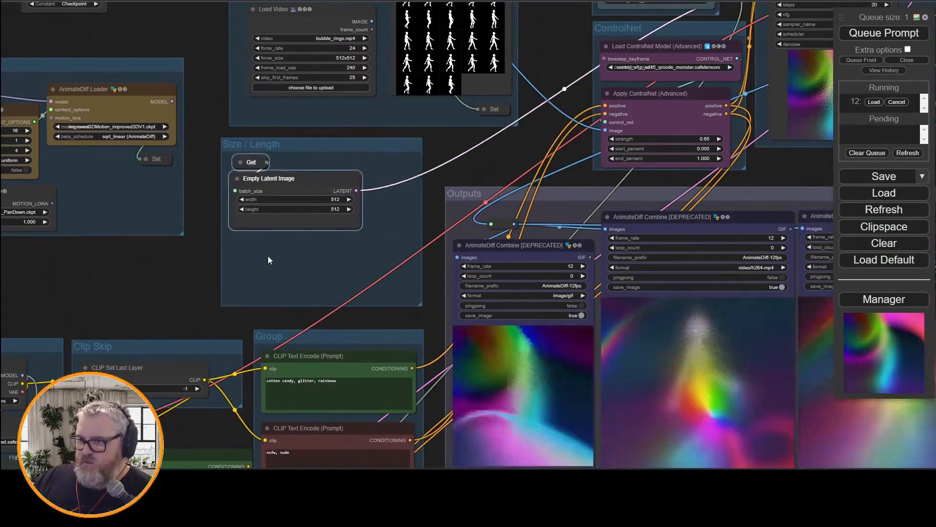
{"action": "left_click_drag", "start_coordinate": [422, 305], "coordinate": [427, 280]}
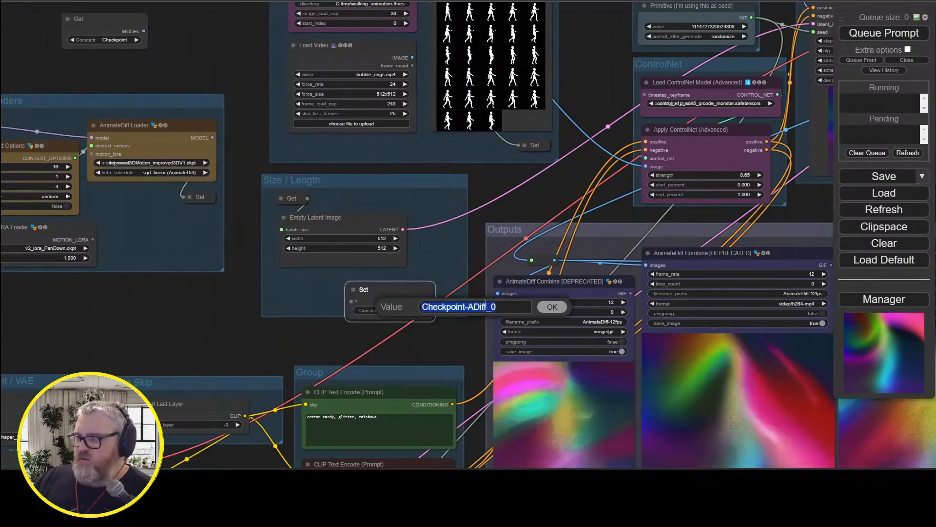
- Name the new Set node's constant LatentSize and place it beneath Empty Latent Image, connected to the LATENT output
{"action": "key", "text": "BackSpace"}
{"action": "type", "text": "Image"}
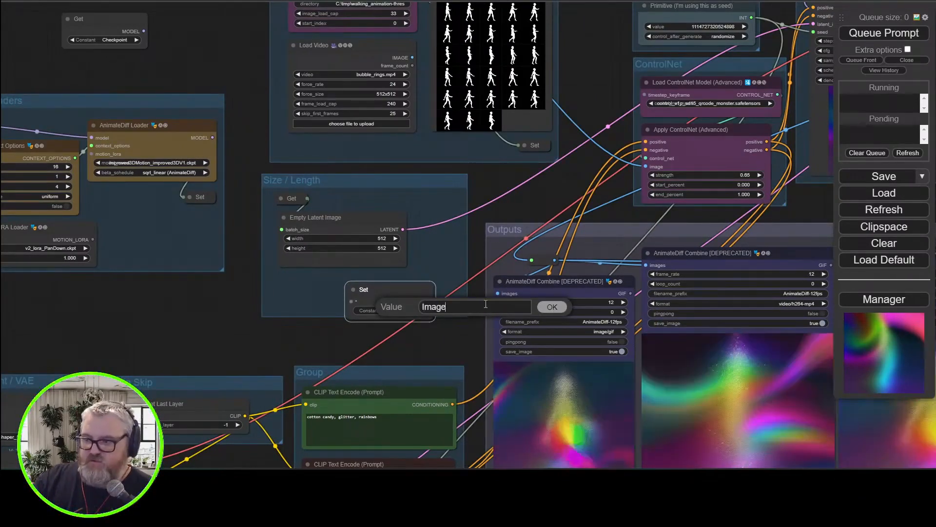
{"action": "key", "text": "BackSpace"}
{"action": "key", "text": "BackSpace"}
{"action": "key", "text": "BackSpace"}
{"action": "key", "text": "BackSpace"}
{"action": "key", "text": "BackSpace"}
{"action": "type", "text": "Latent"}
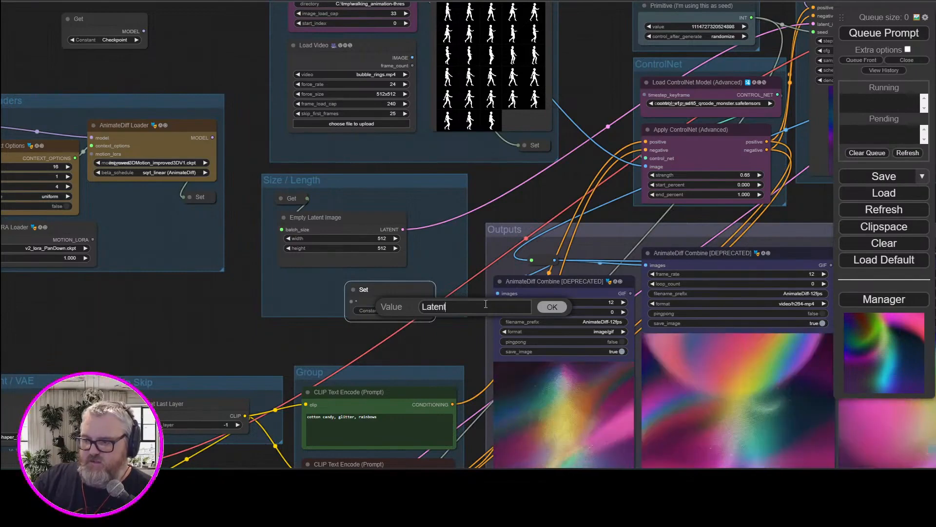
{"action": "type", "text": "Size"}
{"action": "key", "text": "Return"}
{"action": "left_click_drag", "start_coordinate": [392, 294], "coordinate": [416, 286]}
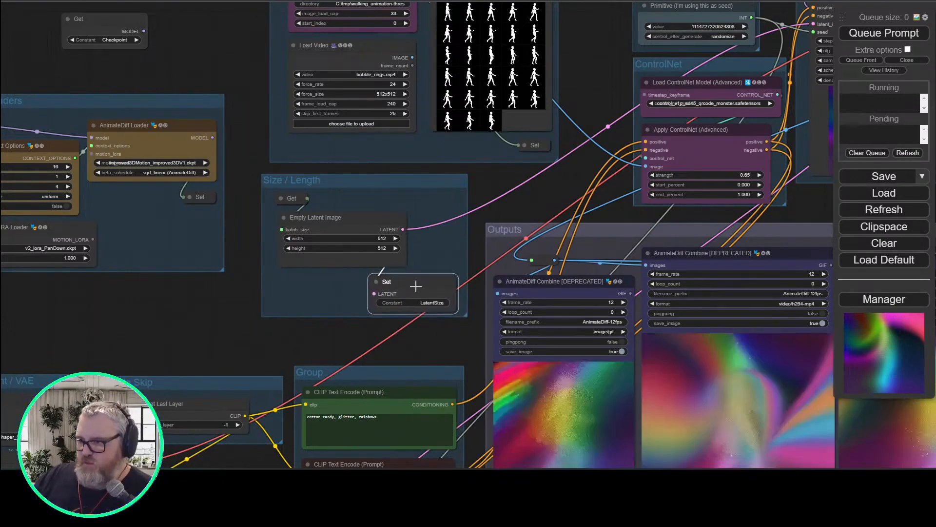
- Feed KSampler's latent_image from a LatentSize Get node and place it collapsed above KSampler in the First Run group
{"action": "left_click_drag", "start_coordinate": [507, 214], "coordinate": [133, 343]}
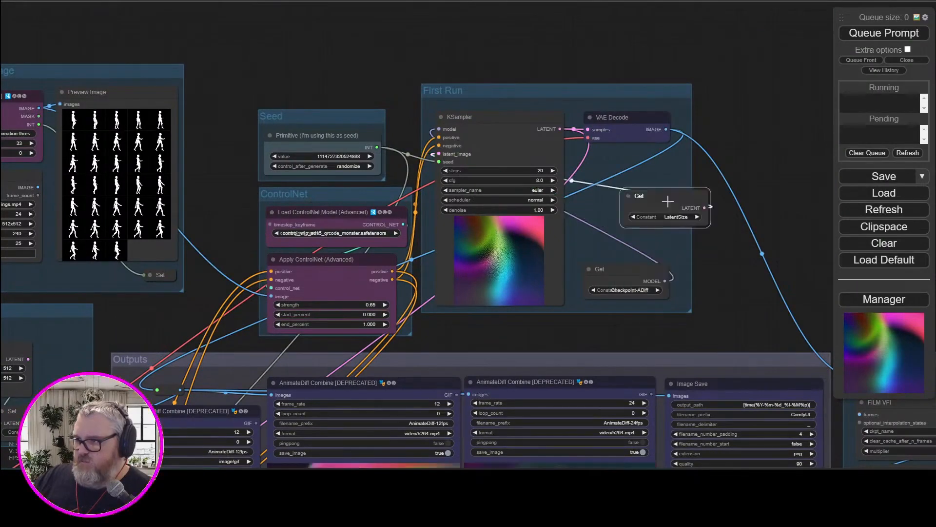
{"action": "left_click_drag", "start_coordinate": [615, 127], "coordinate": [661, 168]}
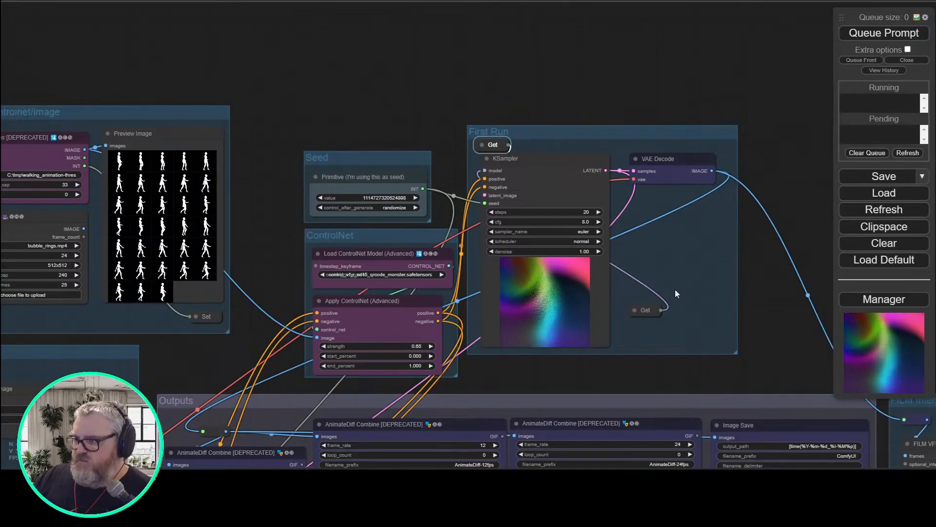
{"action": "left_click_drag", "start_coordinate": [558, 175], "coordinate": [553, 180]}
- Place the collapsed Checkpoint-ADiff Get node above KSampler, nudge VAE Decode up, and shift the First Run group up and rightward
{"action": "left_click_drag", "start_coordinate": [646, 310], "coordinate": [535, 146]}
{"action": "left_click_drag", "start_coordinate": [658, 159], "coordinate": [667, 152]}
{"action": "left_click", "coordinate": [572, 170]}
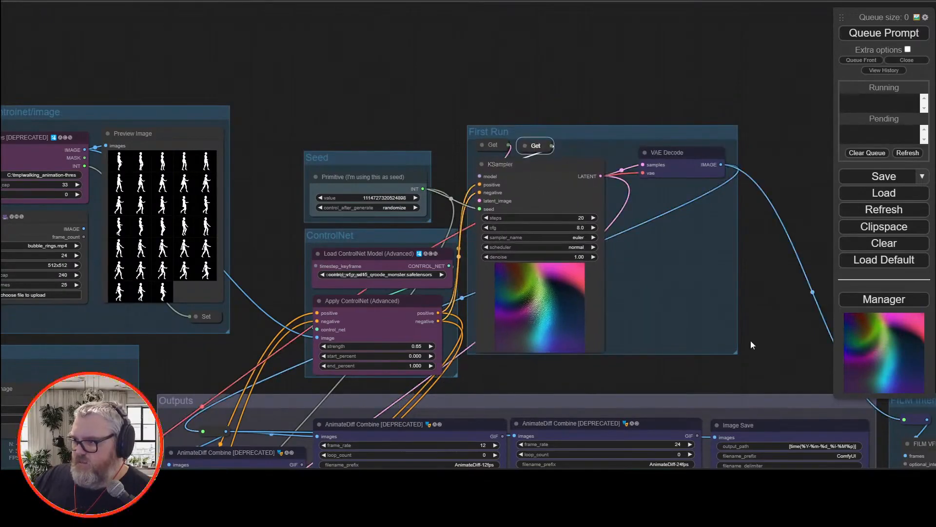
{"action": "left_click_drag", "start_coordinate": [566, 136], "coordinate": [589, 104]}
{"action": "left_click_drag", "start_coordinate": [433, 112], "coordinate": [496, 64]}
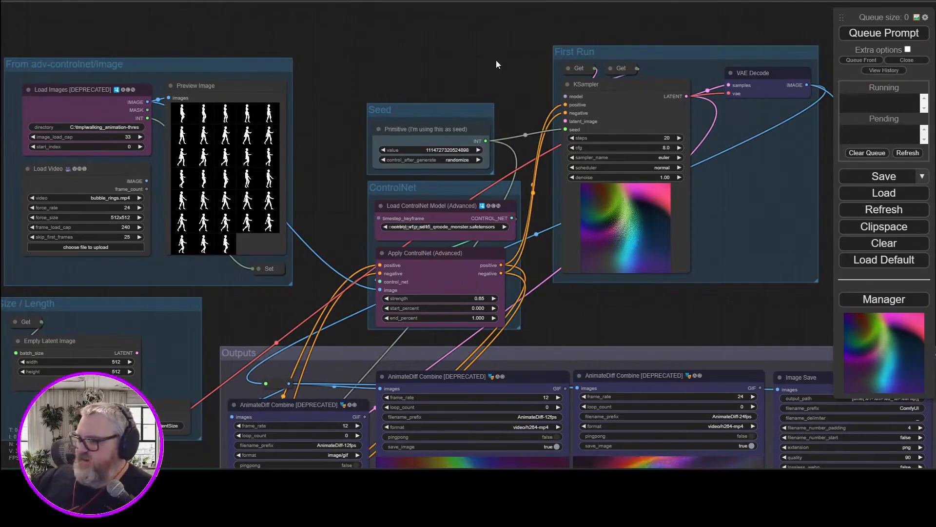
{"action": "left_click_drag", "start_coordinate": [579, 279], "coordinate": [299, 1]}
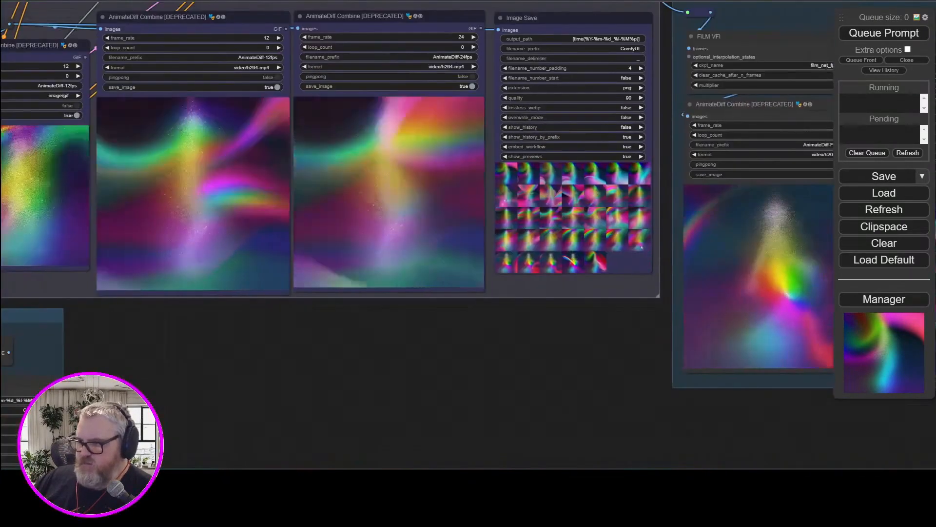
{"action": "left_click_drag", "start_coordinate": [449, 349], "coordinate": [115, 350]}
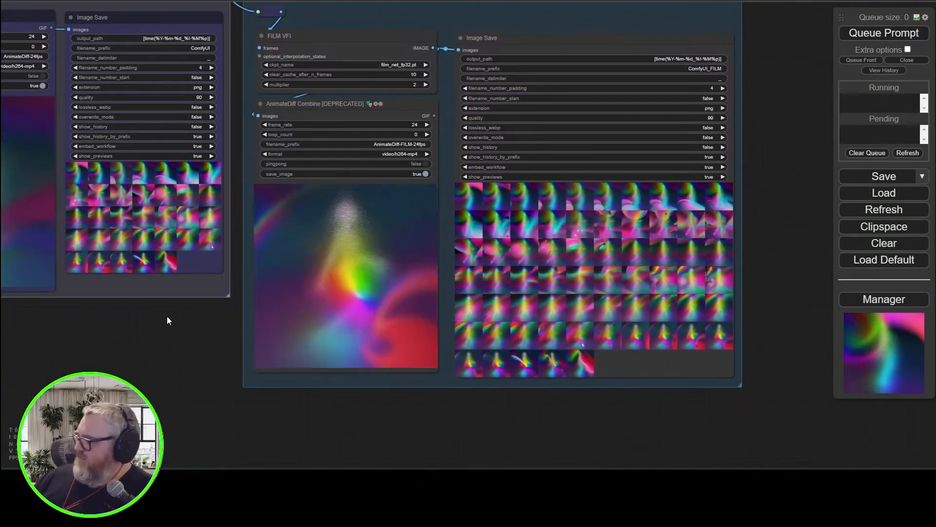
{"action": "left_click_drag", "start_coordinate": [166, 316], "coordinate": [195, 347]}
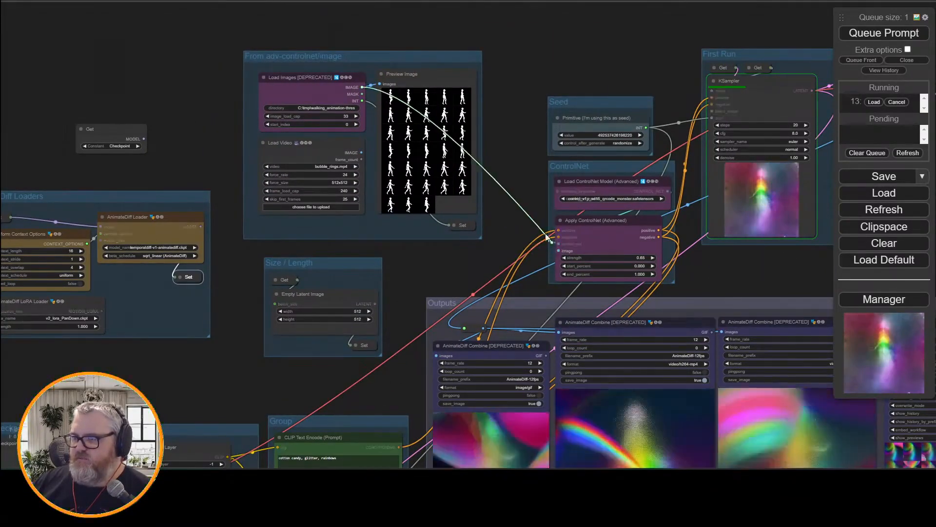
- Add a Set node for the IMAGE output of Load Images
{"action": "left_click", "coordinate": [509, 159]}
{"action": "type", "text": "set"}
{"action": "key", "text": "Return"}
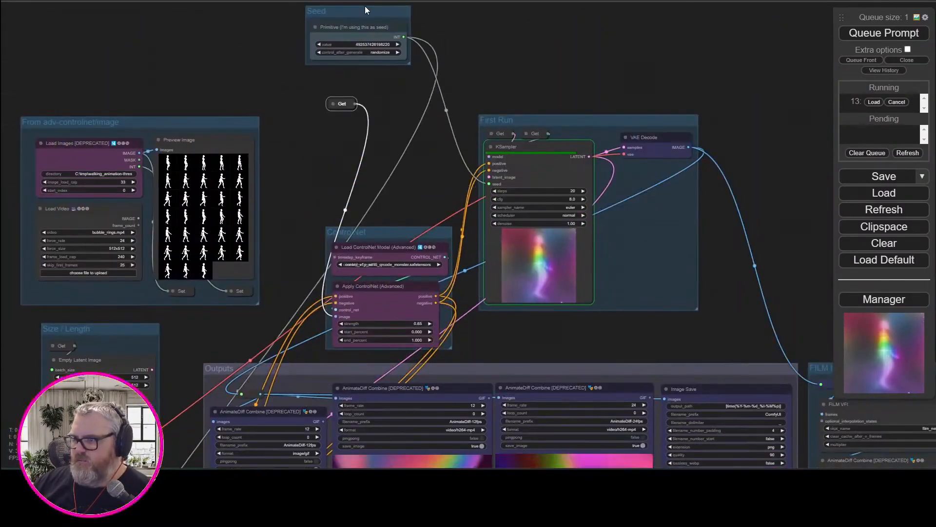
- Move the ControlNet group up with its image Get node above Load ControlNet Model, and queue another prompt run
{"action": "left_click_drag", "start_coordinate": [391, 238], "coordinate": [353, 224]}
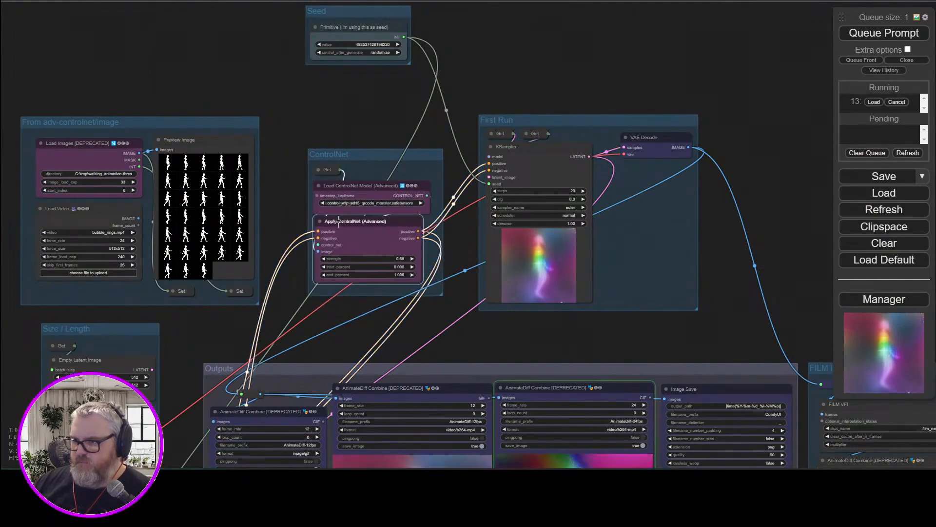
{"action": "scroll", "coordinate": [348, 127], "scroll_direction": "up", "scroll_amount": 3}
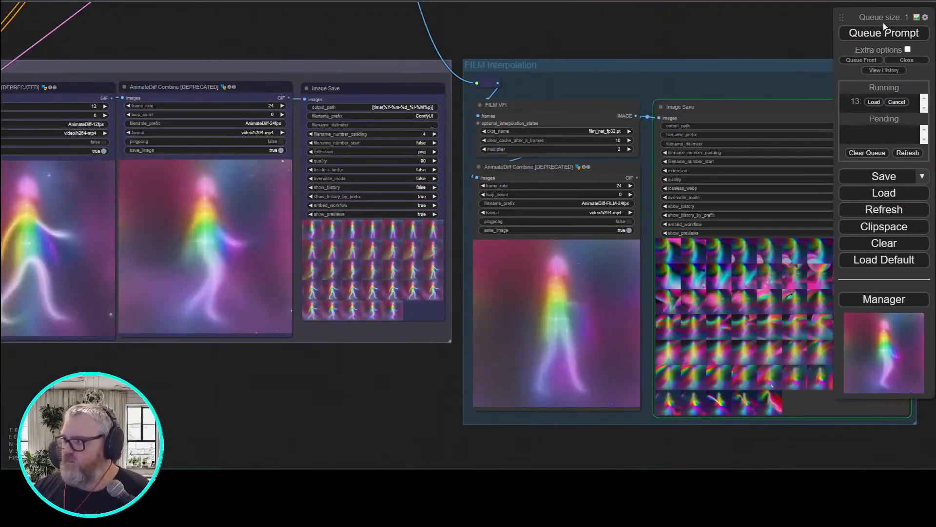
{"action": "left_click", "coordinate": [883, 32]}
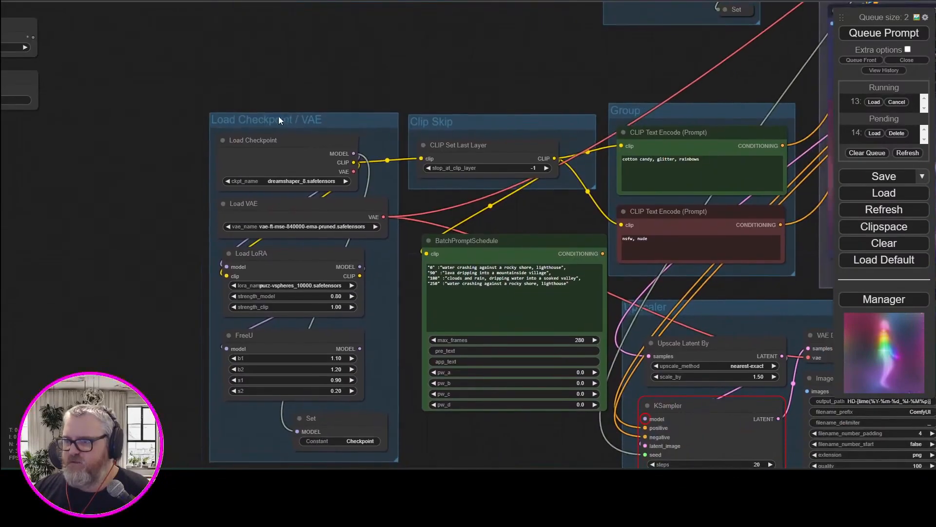
- Move the Clip Skip group up, clear of the BatchPromptSchedule node
{"action": "left_click_drag", "start_coordinate": [279, 116], "coordinate": [245, 119]}
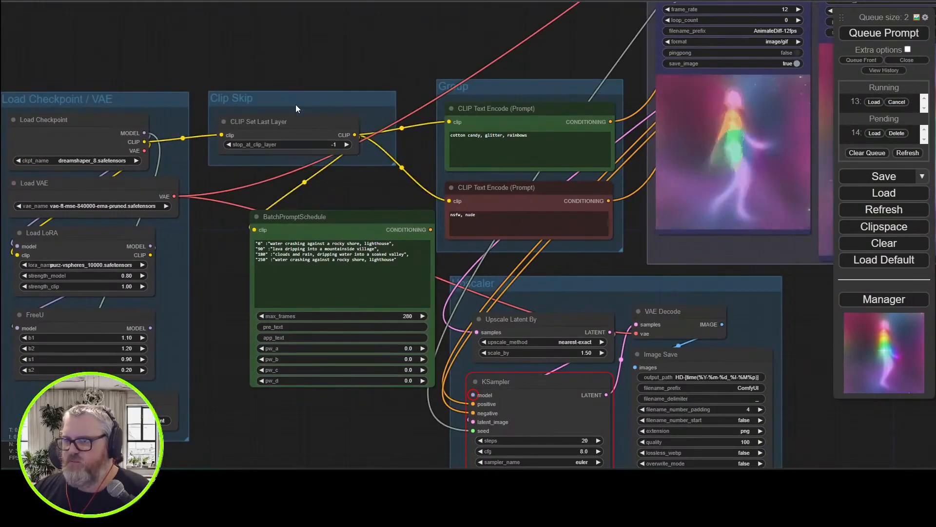
{"action": "left_click", "coordinate": [295, 104]}
{"action": "left_click_drag", "start_coordinate": [292, 110], "coordinate": [82, 9]}
- Connect Load Checkpoint's CLIP output to a Set node with the constant Checkpoint-ToClipSkip
{"action": "double_click", "coordinate": [79, 31]}
{"action": "left_click_drag", "start_coordinate": [78, 63], "coordinate": [198, 192]}
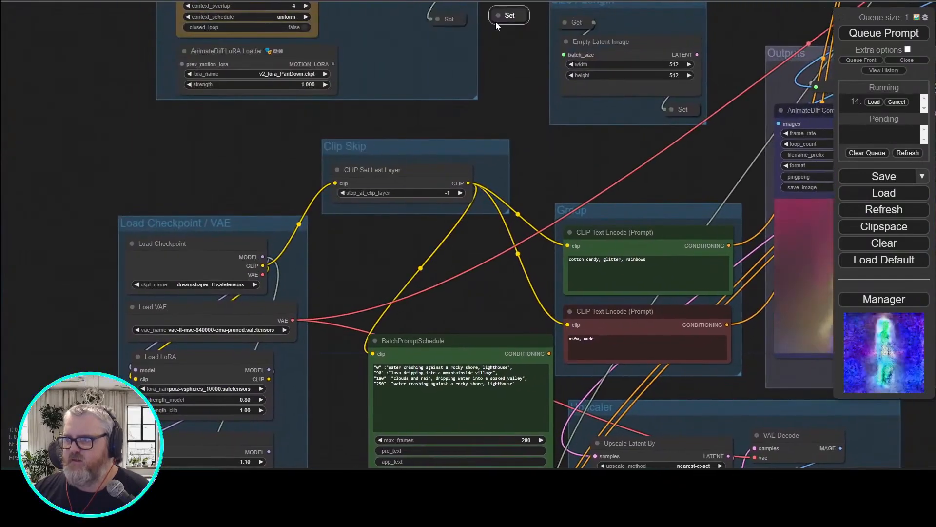
{"action": "left_click_drag", "start_coordinate": [114, 209], "coordinate": [165, 165]}
{"action": "left_click", "coordinate": [195, 187]}
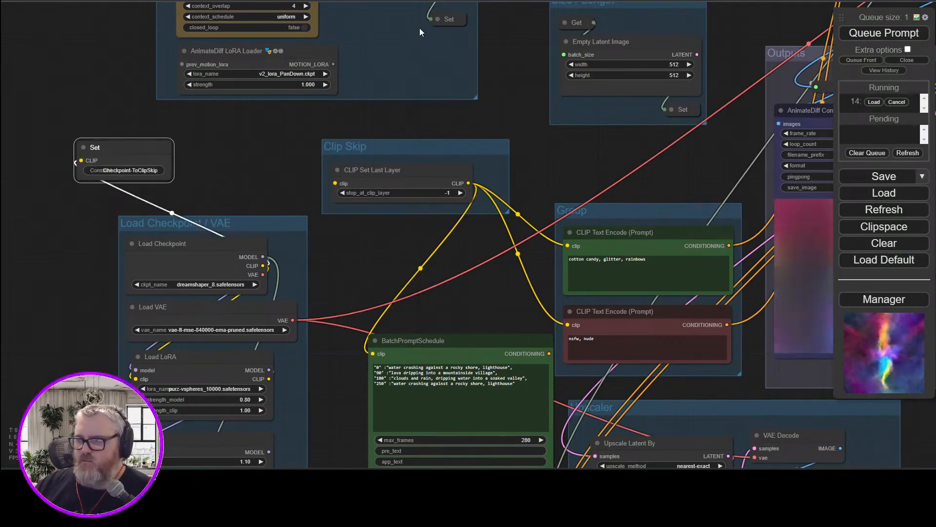
- Feed CLIP Set Last Layer from a Get node set to Checkpoint-ToClipSkip and place it collapsed inside the Clip Skip group
{"action": "left_click_drag", "start_coordinate": [68, 71], "coordinate": [285, 230]}
{"action": "key", "text": "ctrl+v"}
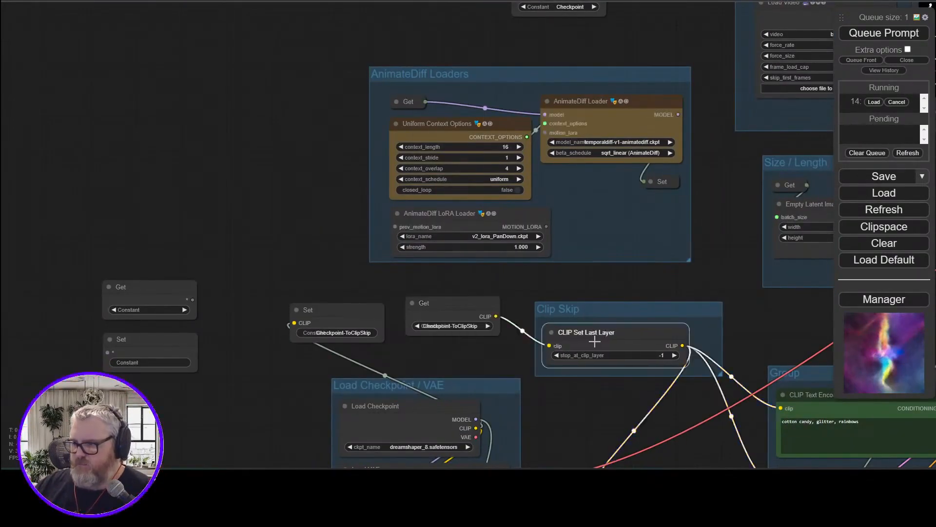
{"action": "left_click_drag", "start_coordinate": [595, 342], "coordinate": [598, 368]}
{"action": "key", "text": "ctrl+v"}
{"action": "left_click_drag", "start_coordinate": [457, 364], "coordinate": [379, 133]}
{"action": "key", "text": "Delete"}
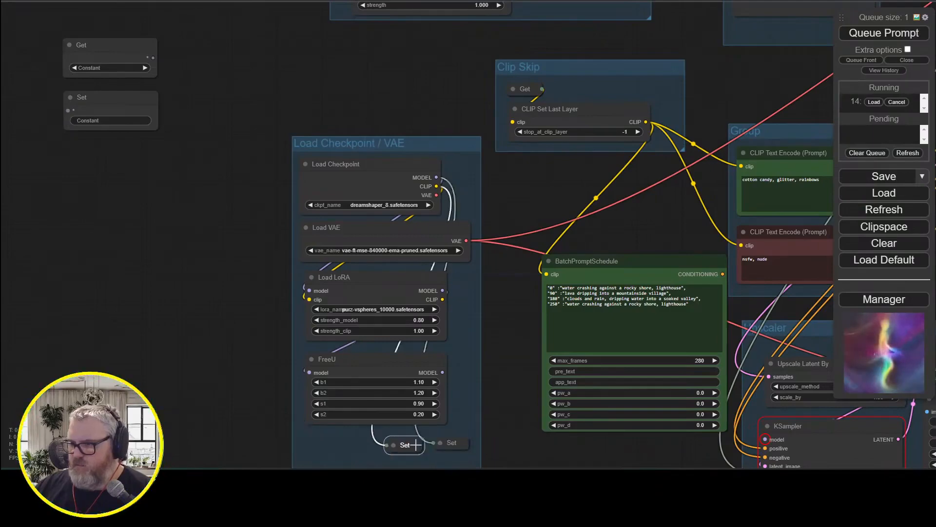
- Connect Load VAE's output to a Set node with the constant VAE and set a Get node to VAE
{"action": "left_click_drag", "start_coordinate": [415, 444], "coordinate": [349, 305]}
{"action": "left_click", "coordinate": [185, 197]}
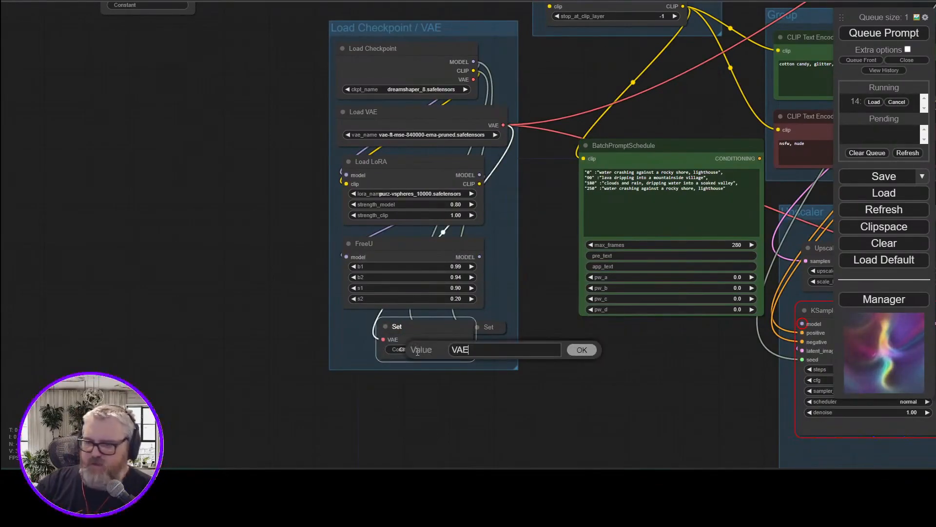
{"action": "left_click_drag", "start_coordinate": [545, 368], "coordinate": [409, 377]}
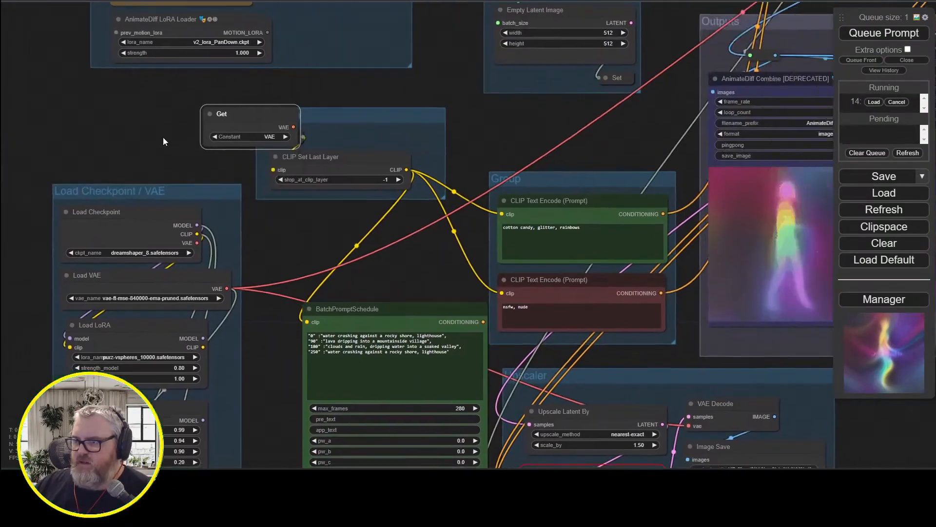
- Feed the First Run VAE Decode's vae input from the Get node set to VAE and arrange both nodes inside the First Run group
{"action": "left_click_drag", "start_coordinate": [163, 136], "coordinate": [346, 442]}
{"action": "left_click_drag", "start_coordinate": [521, 51], "coordinate": [261, 334]}
{"action": "left_click_drag", "start_coordinate": [261, 334], "coordinate": [364, 162]}
{"action": "left_click_drag", "start_coordinate": [364, 162], "coordinate": [231, 355]}
{"action": "left_click_drag", "start_coordinate": [231, 355], "coordinate": [797, 153]}
{"action": "left_click_drag", "start_coordinate": [797, 152], "coordinate": [299, 221]}
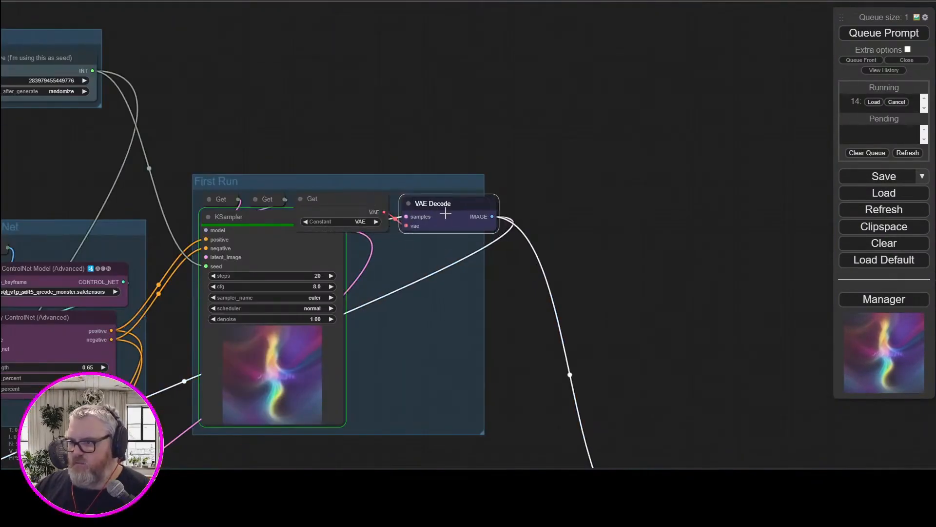
{"action": "left_click_drag", "start_coordinate": [446, 267], "coordinate": [578, 37]}
{"action": "left_click_drag", "start_coordinate": [615, 202], "coordinate": [640, 202]}
- Examine the walking animations in the Outputs and FILM Interpolation groups and queue another generation
{"action": "scroll", "coordinate": [490, 281], "scroll_direction": "down", "scroll_amount": 3}
{"action": "left_click_drag", "start_coordinate": [547, 50], "coordinate": [506, 49]}
{"action": "scroll", "coordinate": [397, 255], "scroll_direction": "down", "scroll_amount": 3}
{"action": "left_click_drag", "start_coordinate": [397, 254], "coordinate": [536, 141]}
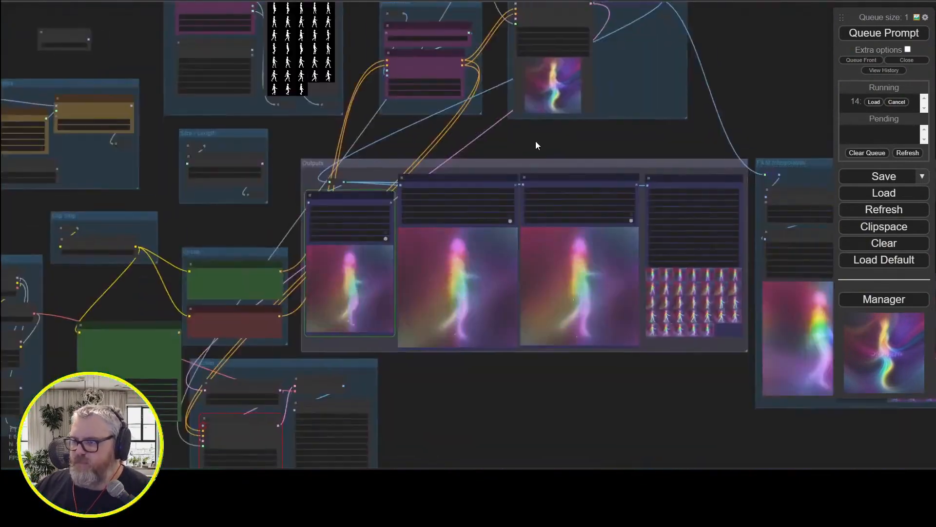
{"action": "scroll", "coordinate": [511, 410], "scroll_direction": "up", "scroll_amount": 4}
{"action": "left_click_drag", "start_coordinate": [511, 410], "coordinate": [302, 389]}
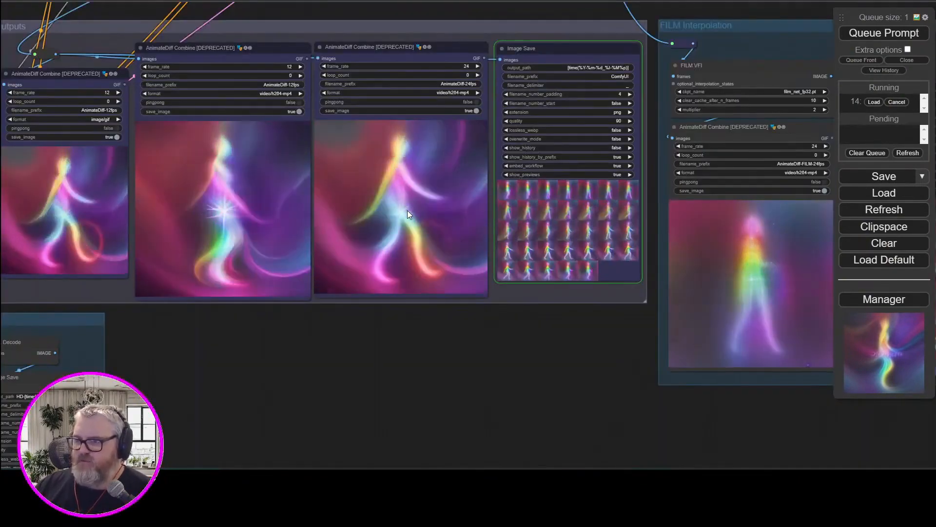
{"action": "left_click_drag", "start_coordinate": [514, 366], "coordinate": [464, 434]}
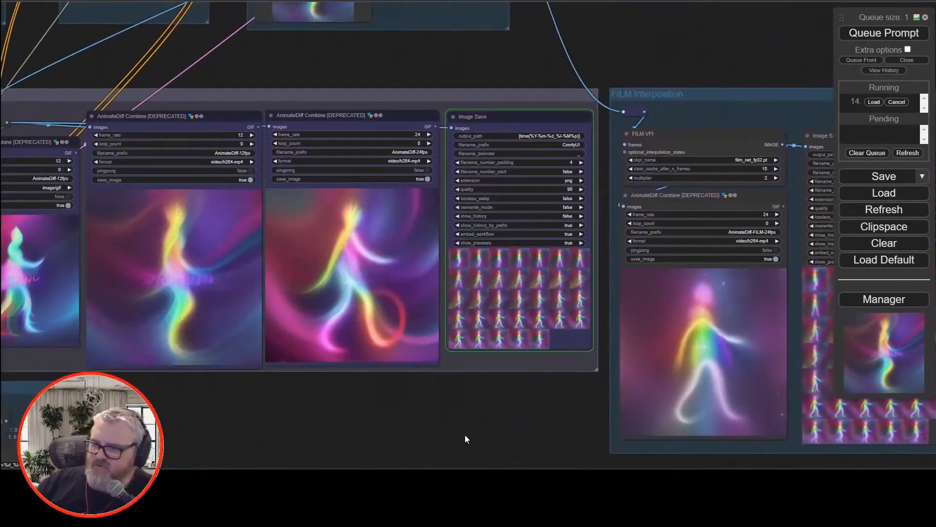
{"action": "left_click", "coordinate": [884, 33]}
- Shift the Load Checkpoint / VAE group slightly away from the Clip Skip group
{"action": "left_click_drag", "start_coordinate": [318, 421], "coordinate": [831, 367]}
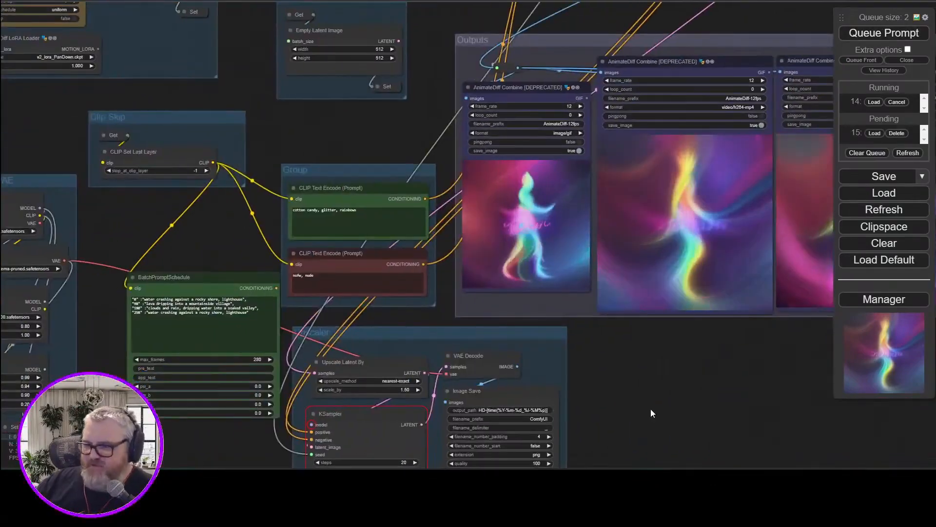
{"action": "left_click_drag", "start_coordinate": [204, 463], "coordinate": [370, 356]}
{"action": "left_click_drag", "start_coordinate": [303, 344], "coordinate": [347, 430]}
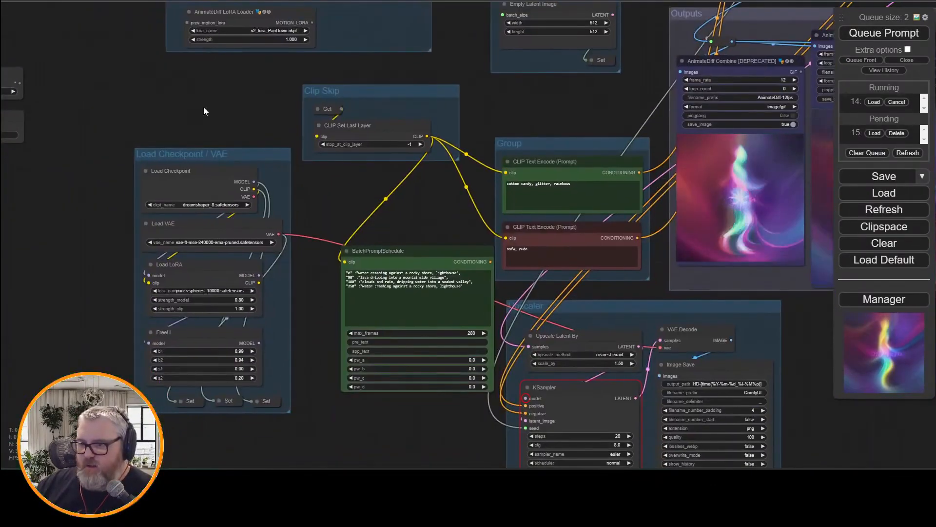
{"action": "left_click_drag", "start_coordinate": [203, 107], "coordinate": [206, 237]}
{"action": "left_click_drag", "start_coordinate": [226, 286], "coordinate": [215, 287]}
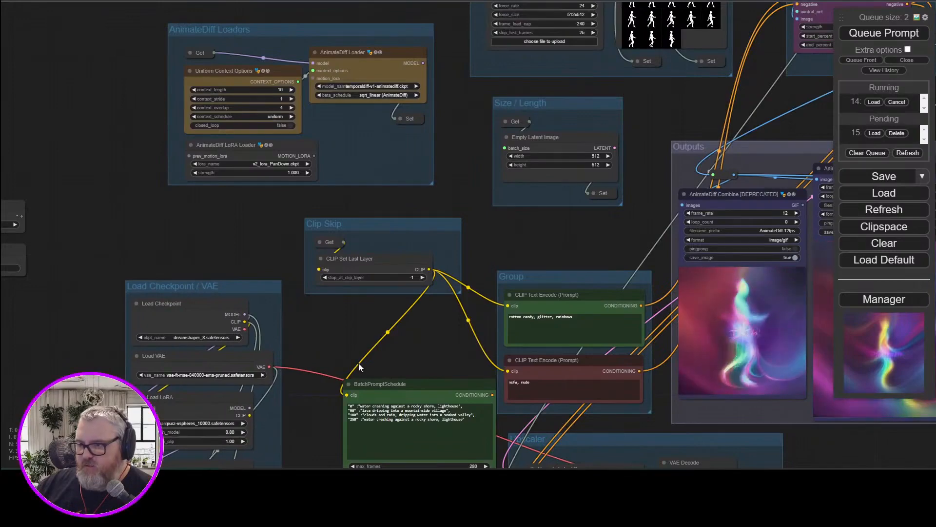
- Feed the Upscaler's VAE Decode from a collapsed Get node for the VAE, placed above Upscale Latent By, and realign the KSampler below
{"action": "left_click_drag", "start_coordinate": [359, 363], "coordinate": [168, 185]}
{"action": "left_click_drag", "start_coordinate": [192, 390], "coordinate": [322, 401]}
{"action": "double_click", "coordinate": [269, 443]}
{"action": "left_click", "coordinate": [275, 79]}
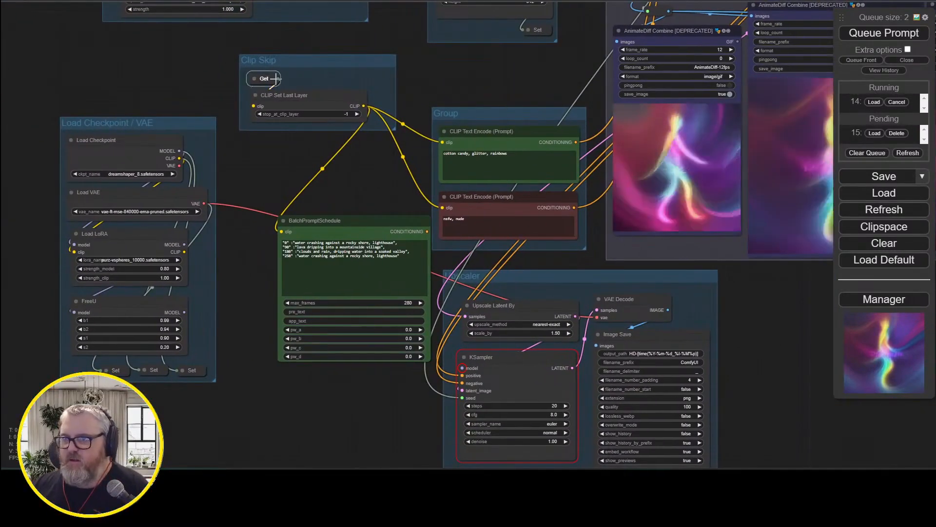
{"action": "key", "text": "ctrl+c"}
{"action": "key", "text": "ctrl+v"}
{"action": "key", "text": "alt+c"}
{"action": "left_click_drag", "start_coordinate": [357, 81], "coordinate": [597, 318]}
{"action": "key", "text": "alt+c"}
{"action": "left_click_drag", "start_coordinate": [293, 73], "coordinate": [504, 308]}
{"action": "left_click_drag", "start_coordinate": [498, 357], "coordinate": [501, 359]}
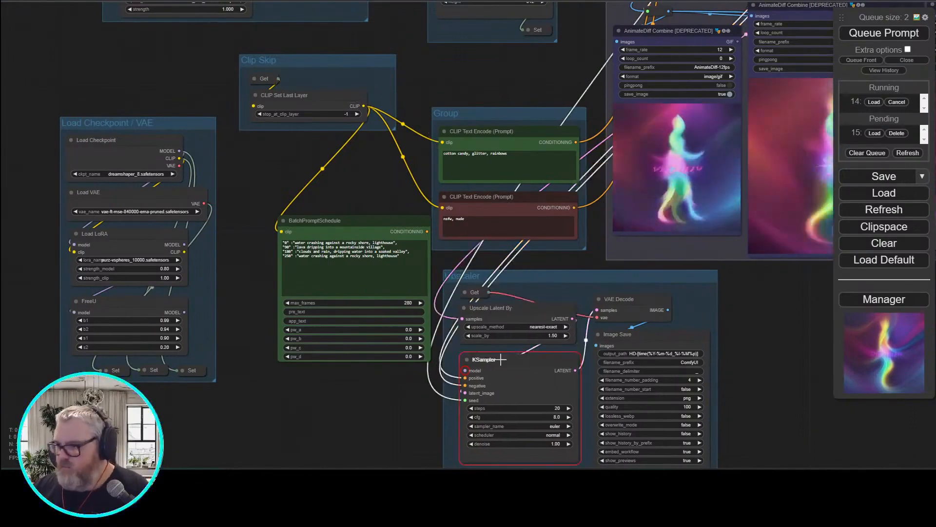
- Delete the BatchPromptSchedule node and move the group with the two prompt nodes up beside the Clip Skip group
{"action": "left_click_drag", "start_coordinate": [386, 415], "coordinate": [430, 457]}
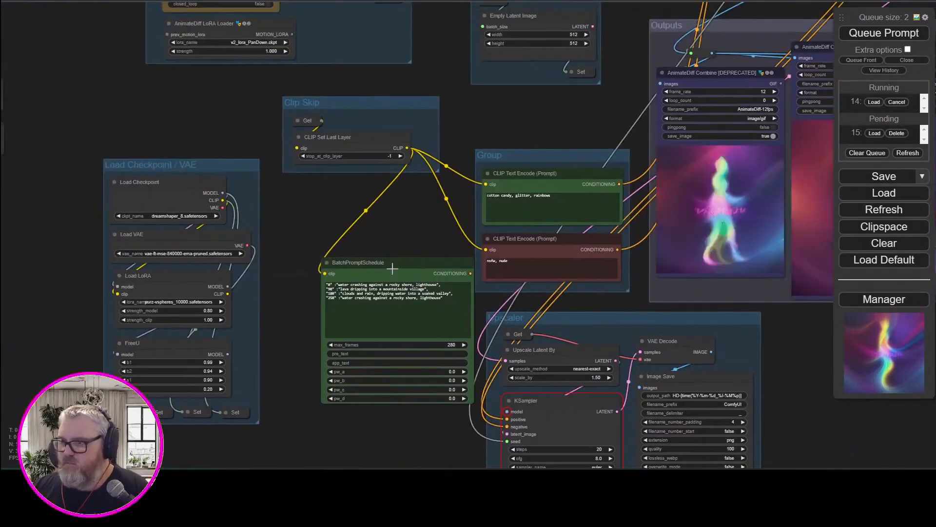
{"action": "key", "text": "Delete"}
{"action": "left_click_drag", "start_coordinate": [394, 269], "coordinate": [341, 278]}
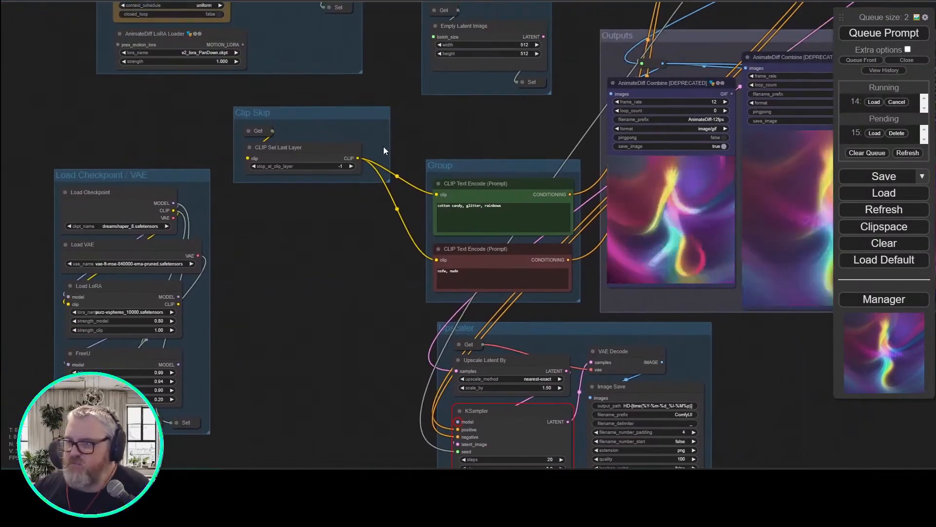
{"action": "left_click_drag", "start_coordinate": [481, 161], "coordinate": [479, 112]}
{"action": "left_click_drag", "start_coordinate": [333, 278], "coordinate": [180, 303]}
{"action": "left_click_drag", "start_coordinate": [319, 145], "coordinate": [301, 141]}
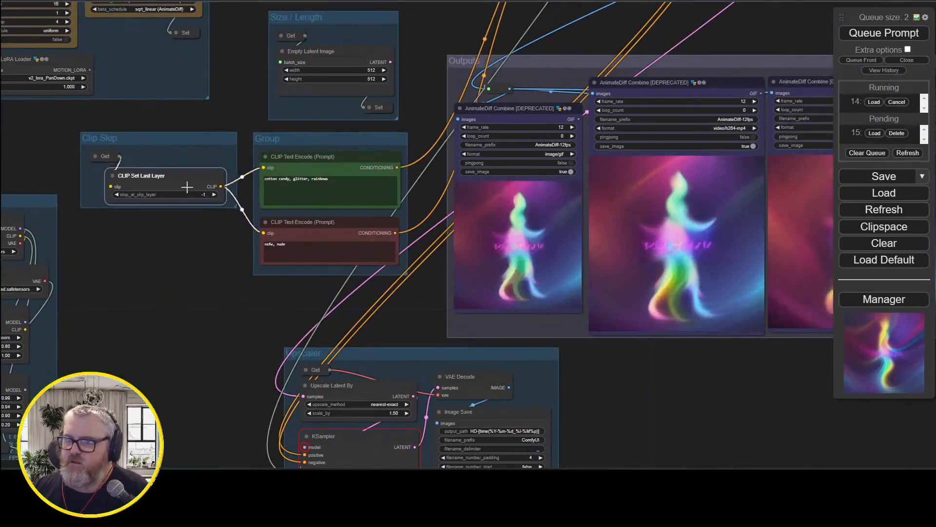
- Enlarge the Clip Skip group and move both CLIP Text Encode nodes into it beneath CLIP Set Last Layer
{"action": "left_click_drag", "start_coordinate": [187, 186], "coordinate": [172, 184]}
{"action": "left_click_drag", "start_coordinate": [245, 214], "coordinate": [240, 313]}
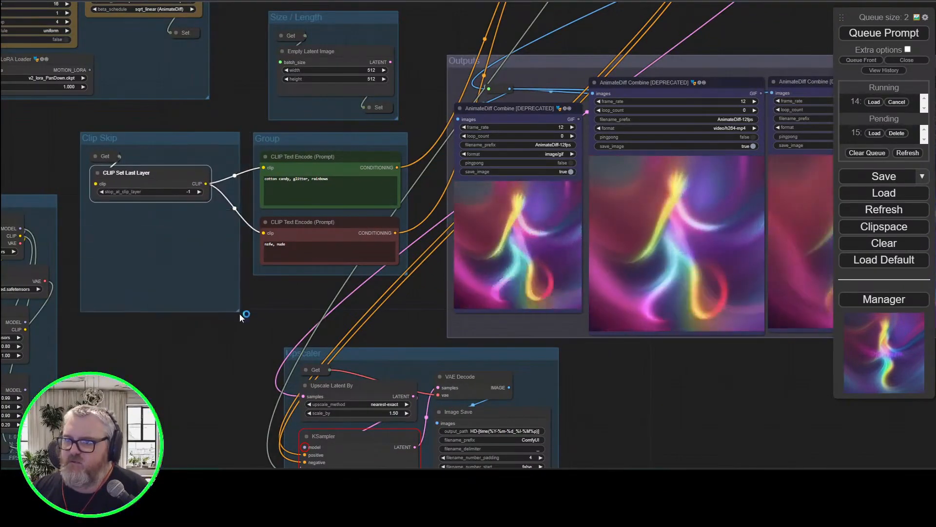
{"action": "left_click", "coordinate": [315, 157]}
{"action": "left_click", "coordinate": [314, 223], "text": "shift"}
{"action": "left_click_drag", "start_coordinate": [316, 158], "coordinate": [148, 213]}
{"action": "left_click_drag", "start_coordinate": [239, 323], "coordinate": [239, 347]}
{"action": "left_click", "coordinate": [239, 348]}
- Duplicate the AnimateDiff Loaders group's Set node and set the copy's constant to CLIP-Positive
{"action": "left_click_drag", "start_coordinate": [1, 138], "coordinate": [102, 280]}
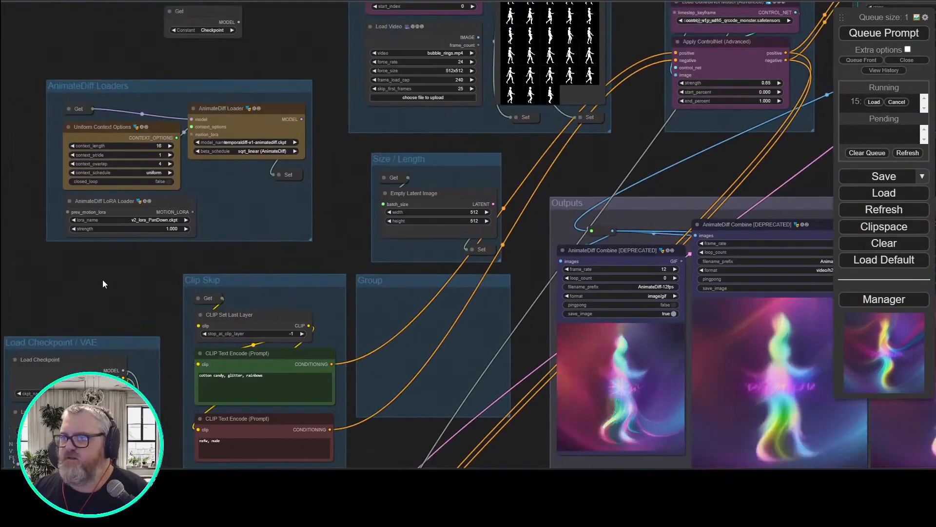
{"action": "left_click", "coordinate": [297, 174]}
{"action": "key", "text": "ctrl+c"}
{"action": "key", "text": "ctrl+v"}
{"action": "left_click", "coordinate": [109, 293]}
{"action": "left_click", "coordinate": [137, 320]}
{"action": "type", "text": "CLIPPositive"}
{"action": "key", "text": "Return"}
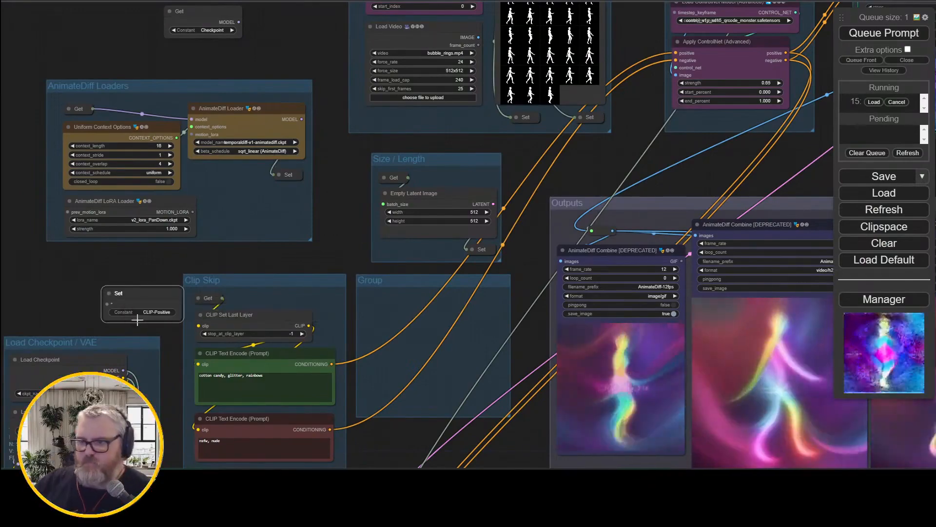
- Add a second Set node with the constant CLIP-Negative and attach both collapsed Set nodes to the prompt nodes in the Clip Skip group
{"action": "left_click_drag", "start_coordinate": [138, 320], "coordinate": [226, 285]}
{"action": "key", "text": "ctrl+c"}
{"action": "key", "text": "ctrl+v"}
{"action": "left_click", "coordinate": [249, 289]}
{"action": "left_click", "coordinate": [283, 307]}
{"action": "key", "text": "BackSpace"}
{"action": "key", "text": "BackSpace"}
{"action": "key", "text": "BackSpace"}
{"action": "key", "text": "BackSpace"}
{"action": "key", "text": "BackSpace"}
{"action": "key", "text": "BackSpace"}
{"action": "key", "text": "BackSpace"}
{"action": "key", "text": "BackSpace"}
{"action": "type", "text": "Negative"}
{"action": "key", "text": "Return"}
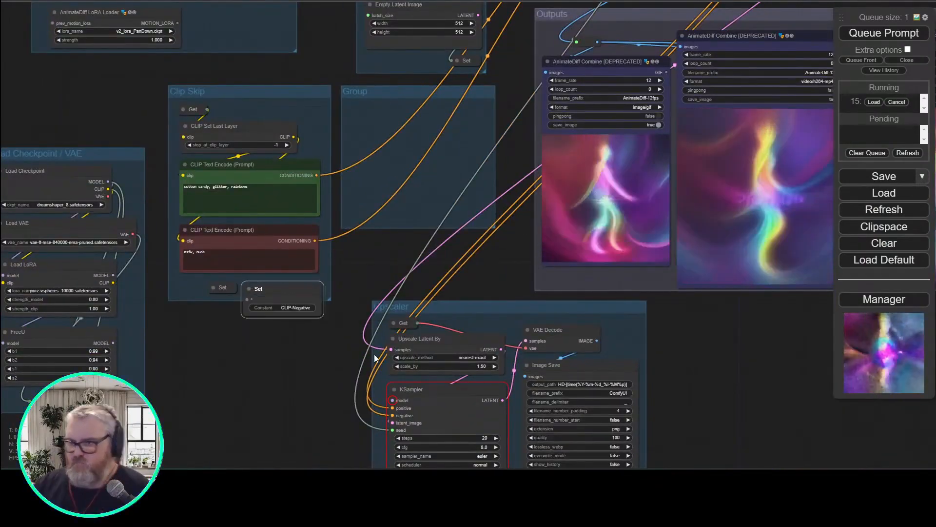
{"action": "left_click", "coordinate": [249, 288]}
{"action": "scroll", "coordinate": [339, 274], "scroll_direction": "down", "scroll_amount": 3}
{"action": "left_click_drag", "start_coordinate": [338, 274], "coordinate": [199, 381]}
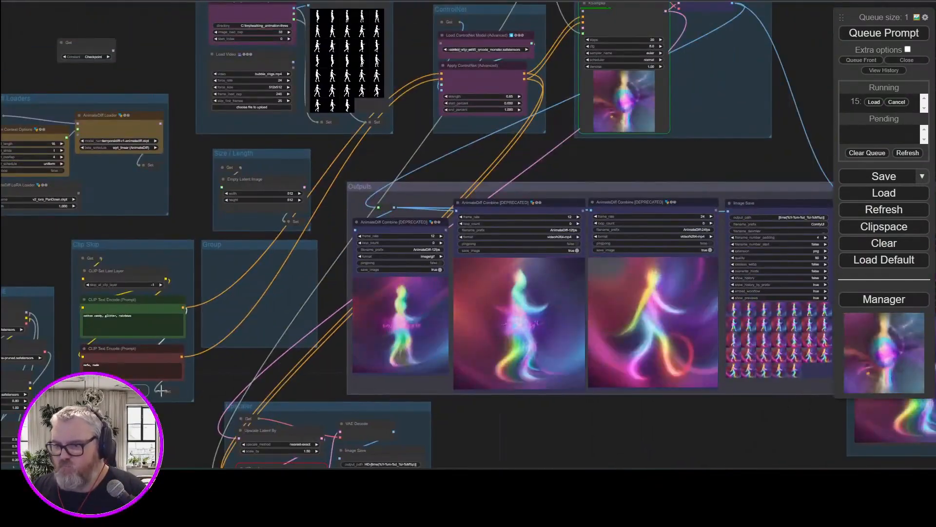
- Remove the empty group that used to hold the prompt nodes
{"action": "left_click_drag", "start_coordinate": [245, 243], "coordinate": [595, 440]}
{"action": "right_click", "coordinate": [595, 441]}
{"action": "left_click", "coordinate": [600, 456]}
{"action": "left_click", "coordinate": [676, 458]}
- Feed Apply ControlNet's positive and negative inputs from Get nodes for CLIP-Positive and CLIP-Negative, collapsed at the top of the ControlNet group
{"action": "left_click_drag", "start_coordinate": [232, 241], "coordinate": [426, 182]}
{"action": "left_click_drag", "start_coordinate": [455, 94], "coordinate": [436, 90]}
{"action": "left_click_drag", "start_coordinate": [534, 155], "coordinate": [417, 277]}
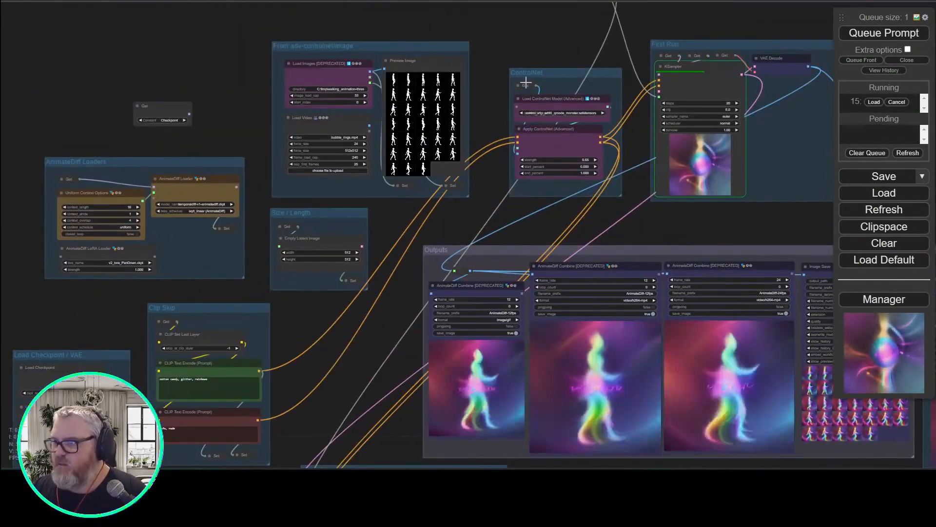
{"action": "scroll", "coordinate": [553, 79], "scroll_direction": "up", "scroll_amount": 5}
{"action": "left_click", "coordinate": [470, 129]}
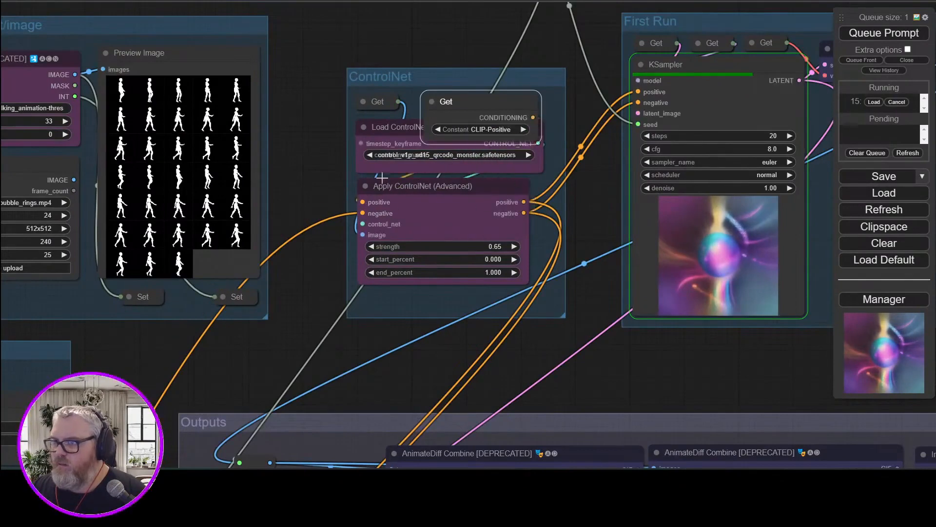
{"action": "left_click", "coordinate": [494, 102]}
{"action": "left_click_drag", "start_coordinate": [495, 103], "coordinate": [395, 113]}
- Attach collapsed Set nodes to Apply ControlNet's positive and negative outputs, naming the positive one's constant CLIP-ControlNet-Positive
{"action": "scroll", "coordinate": [375, 194], "scroll_direction": "down", "scroll_amount": 2}
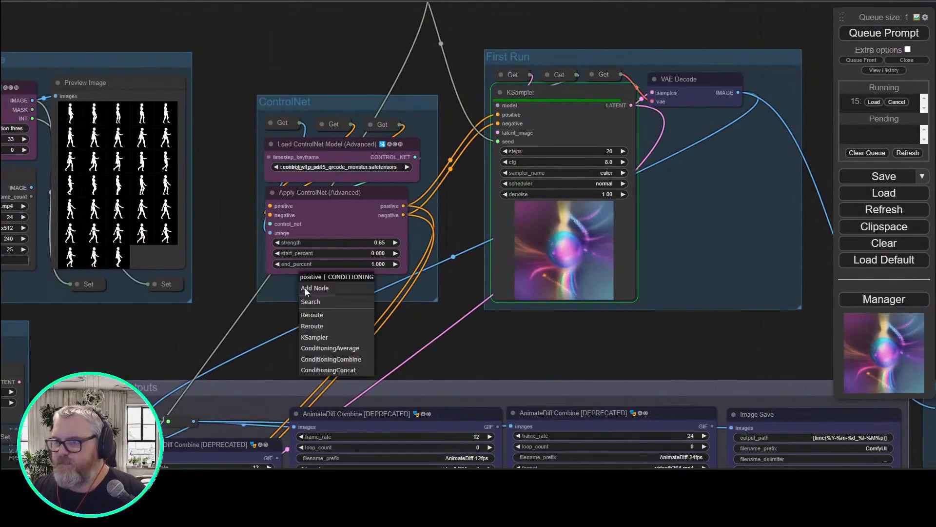
{"action": "left_click", "coordinate": [311, 301]}
{"action": "type", "text": "set"}
{"action": "key", "text": "Return"}
{"action": "left_click", "coordinate": [340, 317]}
{"action": "type", "text": "CLIP-ControlNet"}
{"action": "key", "text": "Return"}
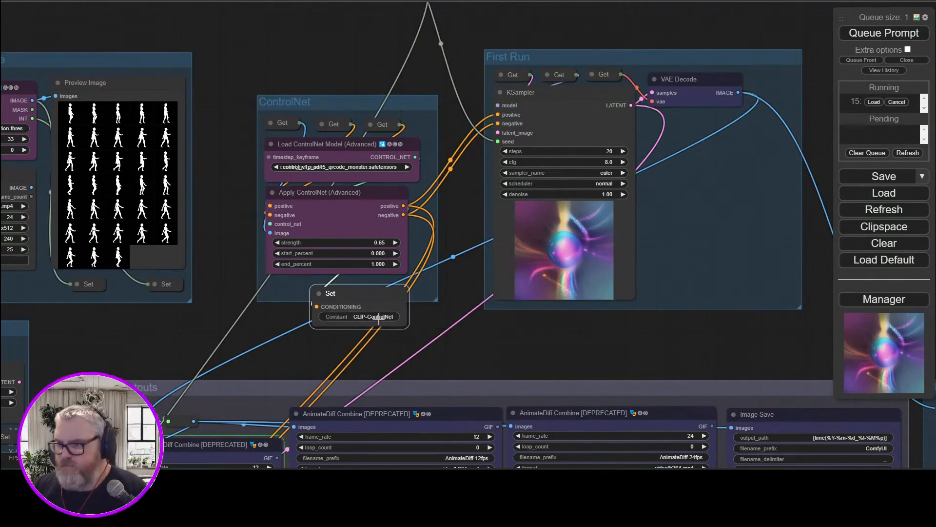
{"action": "left_click", "coordinate": [379, 317]}
{"action": "type", "text": "-Positive"}
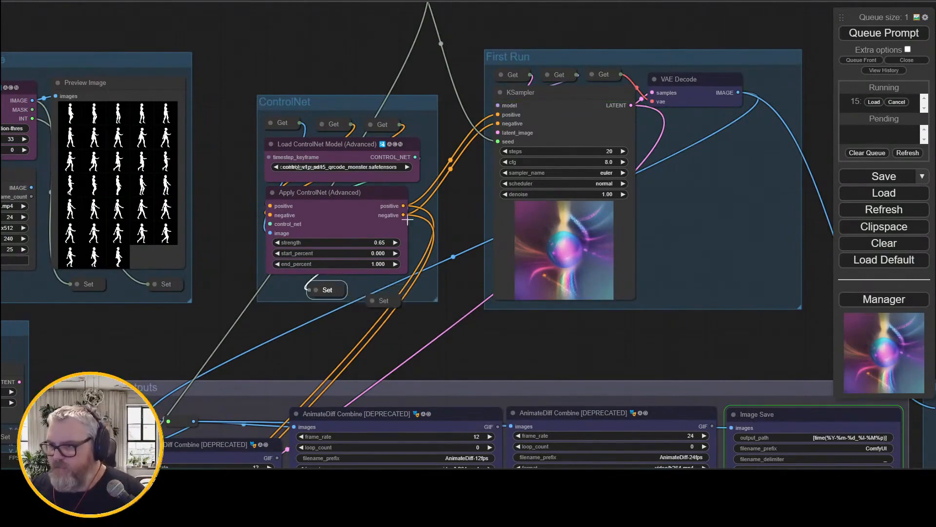
- Enlarge the First Run group and feed its KSampler's positive and negative inputs from two collapsed Get nodes carrying the ControlNet conditioning
{"action": "left_click", "coordinate": [629, 91]}
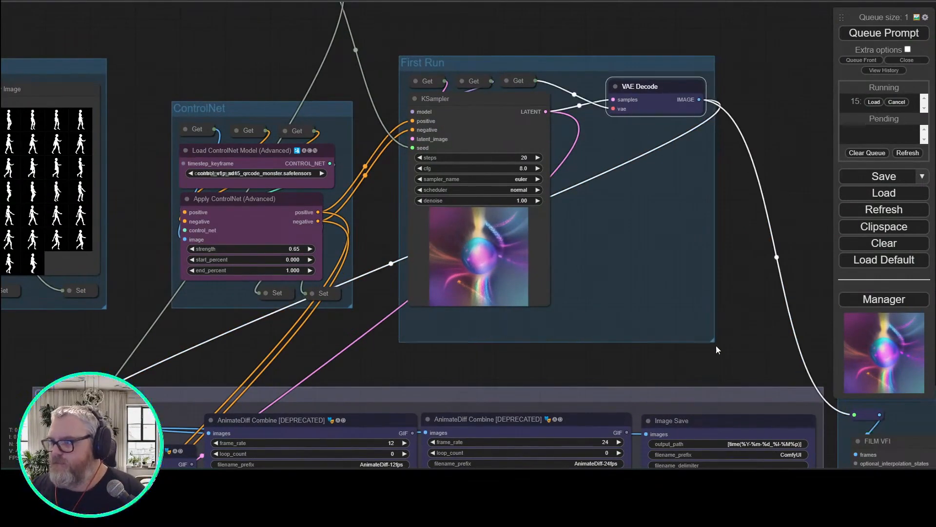
{"action": "key", "text": "ctrl+v"}
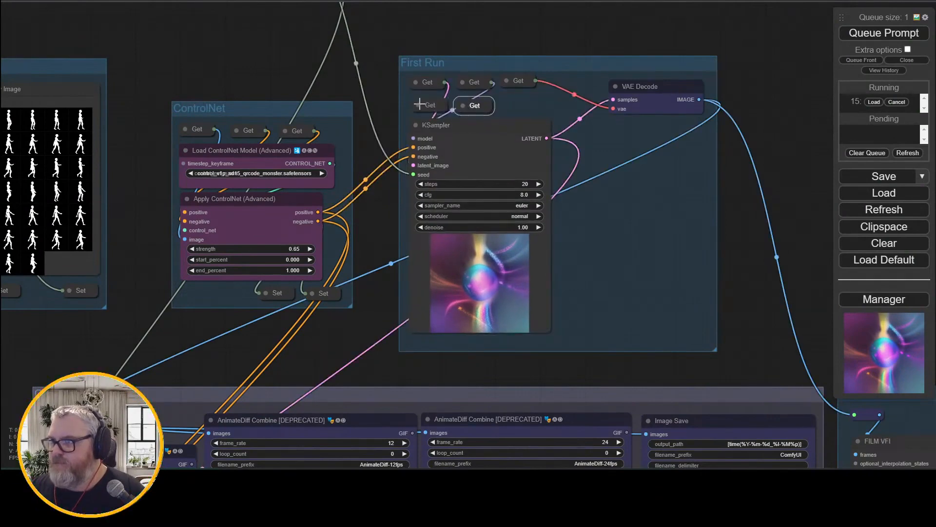
{"action": "left_click", "coordinate": [422, 105]}
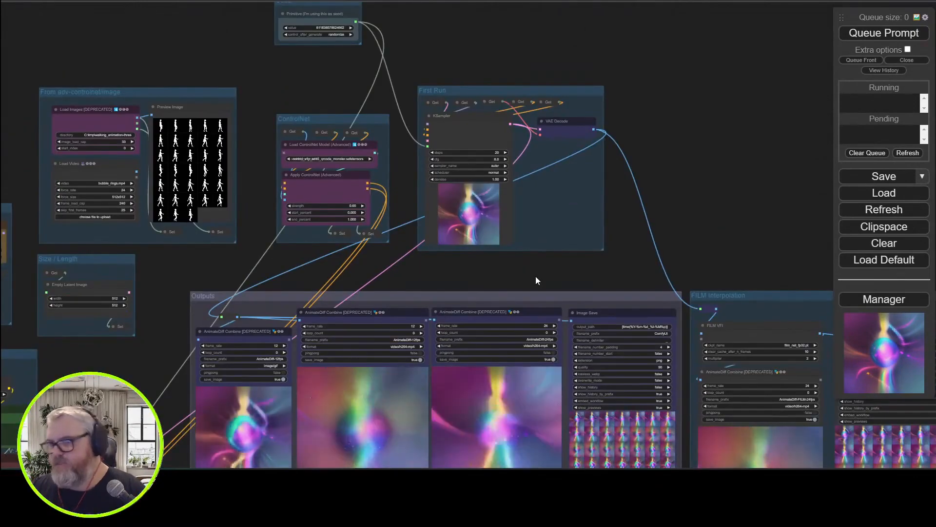
- Copy the two ControlNet conditioning Get nodes into the Upscaler group in place of its long positive and negative links
{"action": "scroll", "coordinate": [262, 204], "scroll_direction": "up", "scroll_amount": 6}
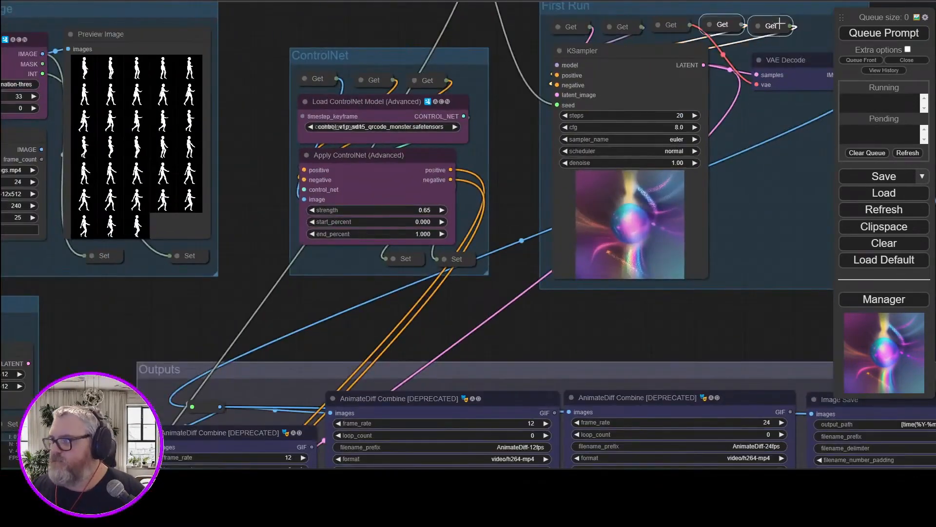
{"action": "left_click_drag", "start_coordinate": [307, 347], "coordinate": [472, 220]}
{"action": "scroll", "coordinate": [408, 124], "scroll_direction": "down", "scroll_amount": 4}
{"action": "left_click_drag", "start_coordinate": [408, 124], "coordinate": [423, 268]}
{"action": "scroll", "coordinate": [423, 268], "scroll_direction": "up", "scroll_amount": 2}
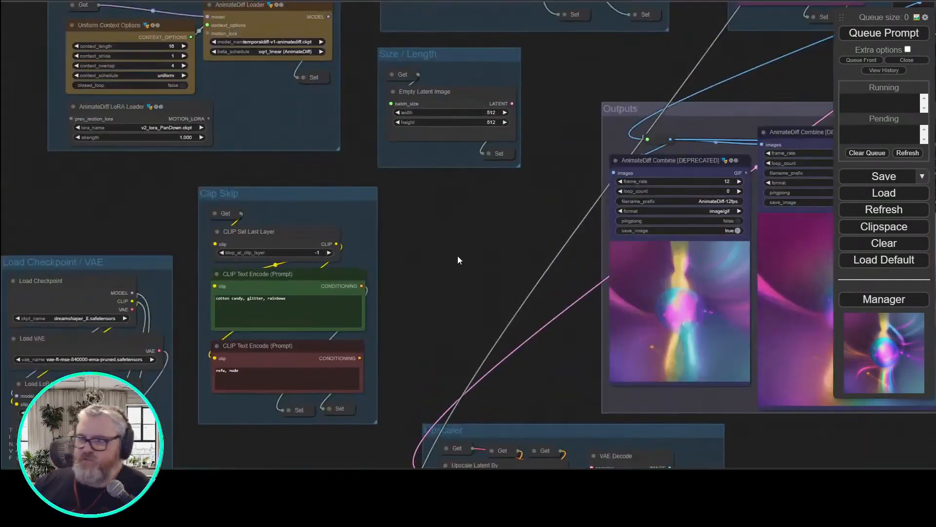
- Examine the rewired ControlNet and First Run groups and the animations in the Outputs and FILM Interpolation groups
{"action": "left_click_drag", "start_coordinate": [135, 188], "coordinate": [411, 106]}
{"action": "scroll", "coordinate": [407, 107], "scroll_direction": "down", "scroll_amount": 2}
{"action": "left_click_drag", "start_coordinate": [564, 203], "coordinate": [288, 107]}
{"action": "scroll", "coordinate": [454, 186], "scroll_direction": "up", "scroll_amount": 3}
{"action": "scroll", "coordinate": [449, 193], "scroll_direction": "down", "scroll_amount": 3}
{"action": "scroll", "coordinate": [471, 250], "scroll_direction": "up", "scroll_amount": 2}
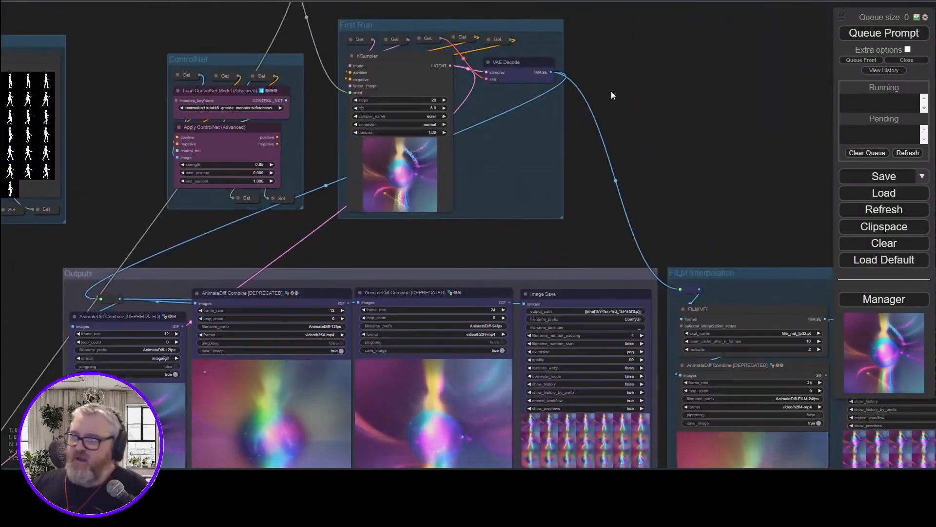
{"action": "left_click", "coordinate": [500, 38]}
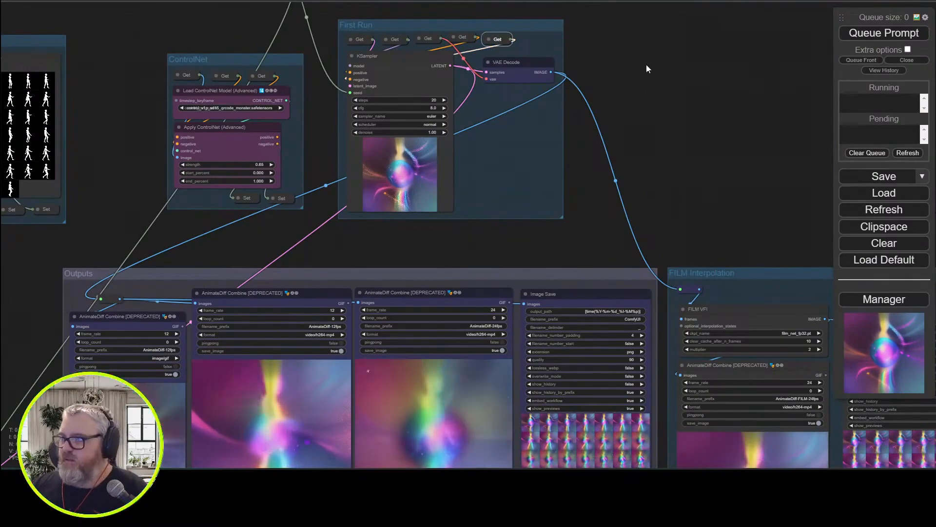
{"action": "left_click_drag", "start_coordinate": [625, 186], "coordinate": [571, 2]}
{"action": "scroll", "coordinate": [571, 2], "scroll_direction": "down", "scroll_amount": 1}
{"action": "left_click_drag", "start_coordinate": [475, 284], "coordinate": [361, 314]}
{"action": "scroll", "coordinate": [466, 290], "scroll_direction": "up", "scroll_amount": 2}
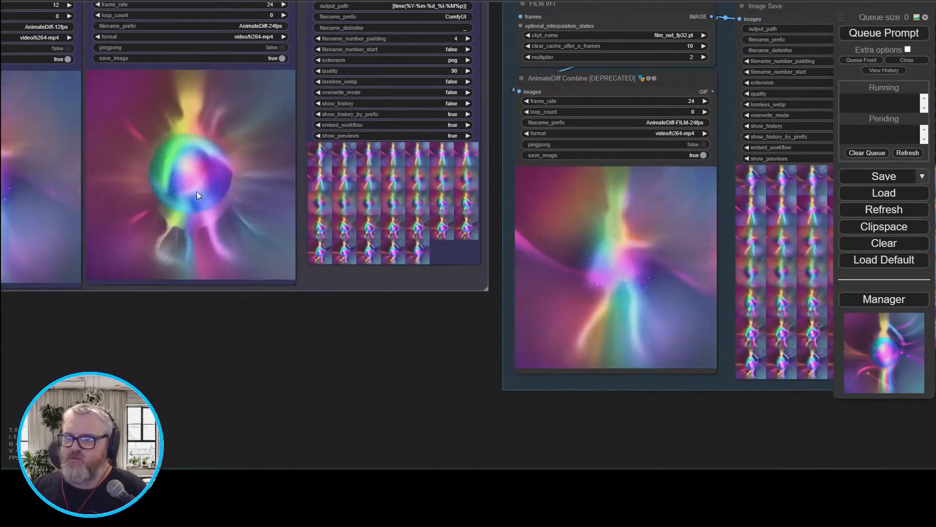
{"action": "left_click_drag", "start_coordinate": [118, 367], "coordinate": [483, 465]}
- Set skip_first_frames to 0 on the Load Video node
{"action": "left_click_drag", "start_coordinate": [48, 220], "coordinate": [370, 373]}
{"action": "scroll", "coordinate": [371, 373], "scroll_direction": "up", "scroll_amount": 2}
{"action": "left_click_drag", "start_coordinate": [300, 42], "coordinate": [377, 228]}
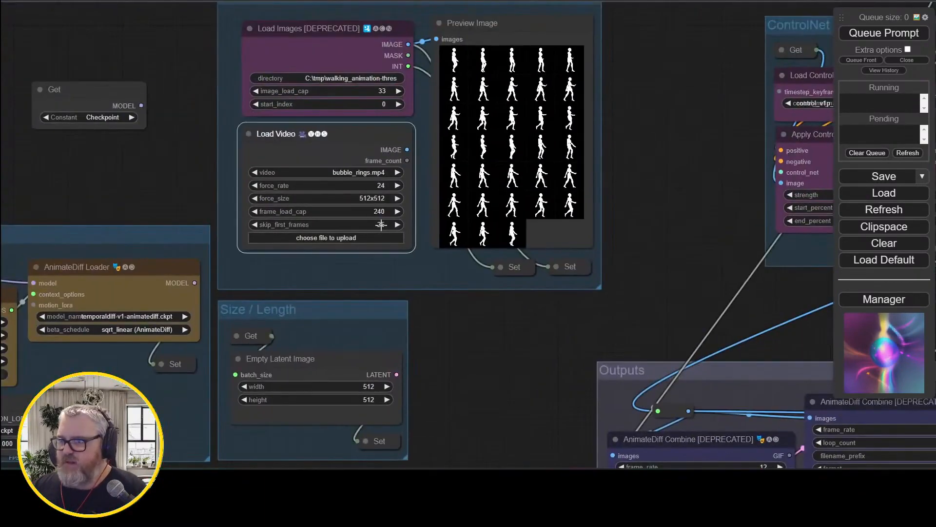
{"action": "left_click", "coordinate": [379, 224]}
{"action": "key", "text": "BackSpace"}
{"action": "key", "text": "BackSpace"}
{"action": "type", "text": "0"}
{"action": "key", "text": "Return"}
- Set image_load_cap to 133 on the Load Images node and queue the generation
{"action": "left_click", "coordinate": [379, 90]}
{"action": "key", "text": "BackSpace"}
{"action": "key", "text": "BackSpace"}
{"action": "type", "text": "133"}
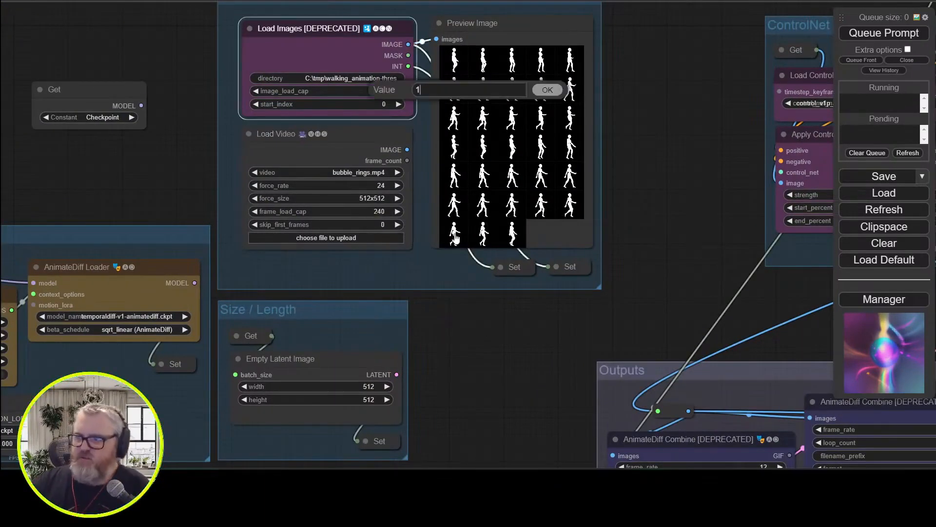
{"action": "key", "text": "Return"}
{"action": "key", "text": "ctrl+Return"}
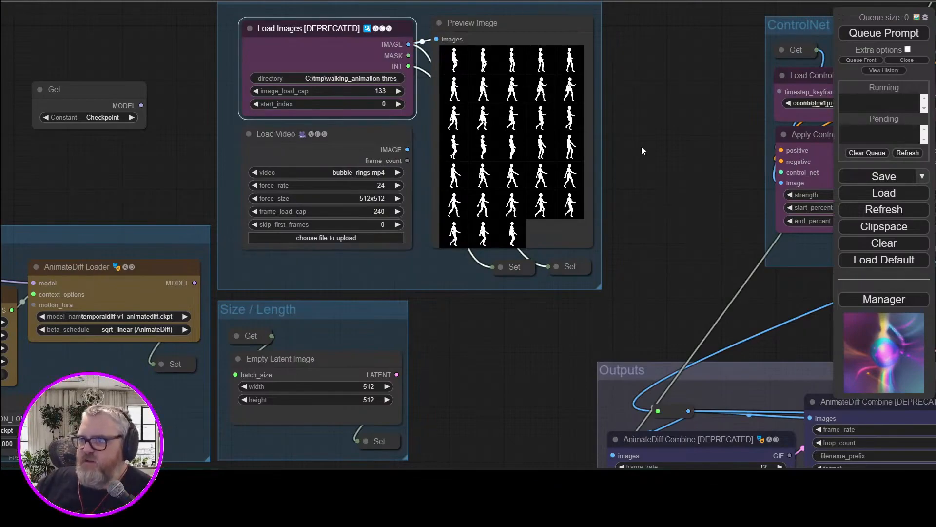
- Add a Set node near the Seed group and name its constant Seed
{"action": "scroll", "coordinate": [651, 151], "scroll_direction": "down", "scroll_amount": 3}
{"action": "scroll", "coordinate": [651, 151], "scroll_direction": "up", "scroll_amount": 3}
{"action": "left_click_drag", "start_coordinate": [124, 234], "coordinate": [296, 331]}
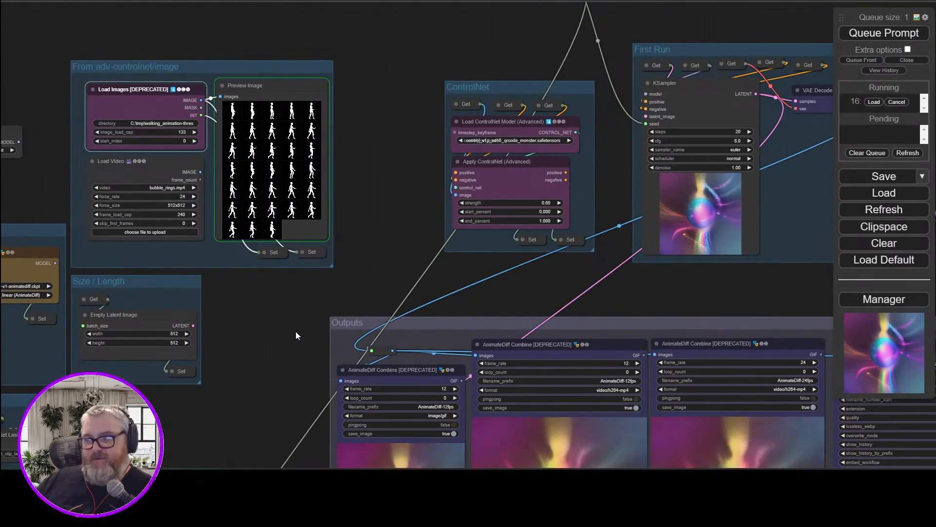
{"action": "scroll", "coordinate": [508, 104], "scroll_direction": "up", "scroll_amount": 2}
{"action": "left_click_drag", "start_coordinate": [507, 104], "coordinate": [336, 274]}
{"action": "double_click", "coordinate": [298, 168]}
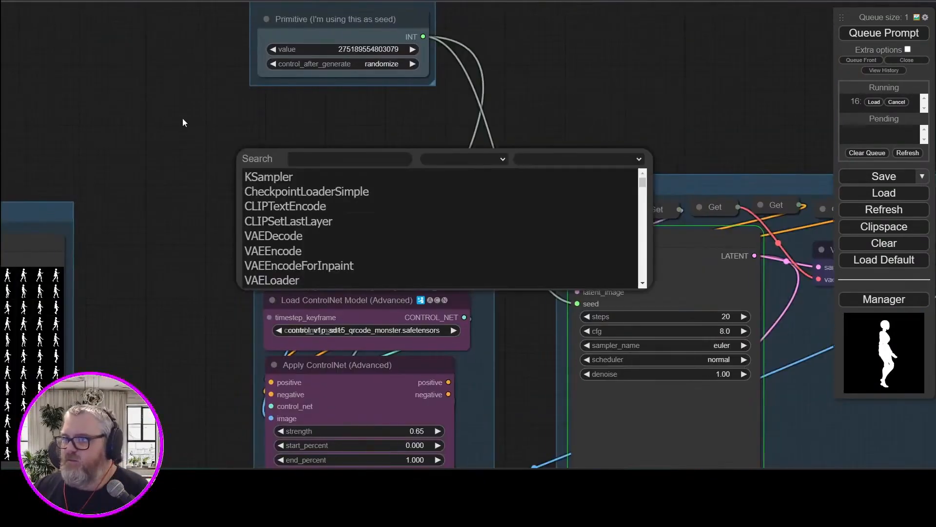
{"action": "left_click_drag", "start_coordinate": [485, 151], "coordinate": [425, 224]}
{"action": "mouse_move", "coordinate": [356, 110]}
{"action": "left_mouse_down"}
{"action": "mouse_move", "coordinate": [364, 111]}
{"action": "mouse_move", "coordinate": [352, 105]}
{"action": "left_mouse_up"}
{"action": "left_click_drag", "start_coordinate": [381, 164], "coordinate": [336, 34]}
{"action": "scroll", "coordinate": [447, 149], "scroll_direction": "down", "scroll_amount": 2}
{"action": "key", "text": "ctrl+v"}
{"action": "left_click", "coordinate": [281, 83]}
{"action": "type", "text": "Seed"}
{"action": "key", "text": "Return"}
- Place the Set node in the Seed group and try to connect the primitive's INT output to it
{"action": "left_click_drag", "start_coordinate": [292, 112], "coordinate": [276, 271]}
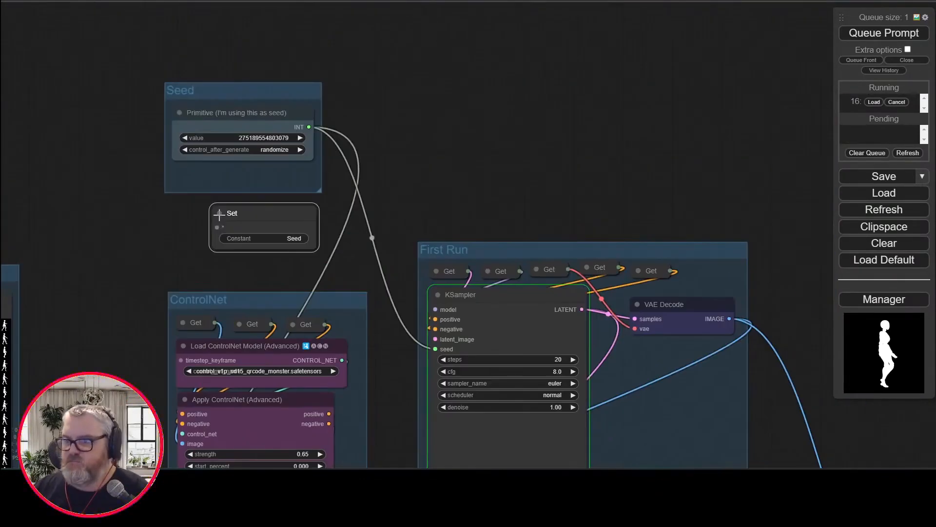
{"action": "left_click_drag", "start_coordinate": [253, 230], "coordinate": [277, 178]}
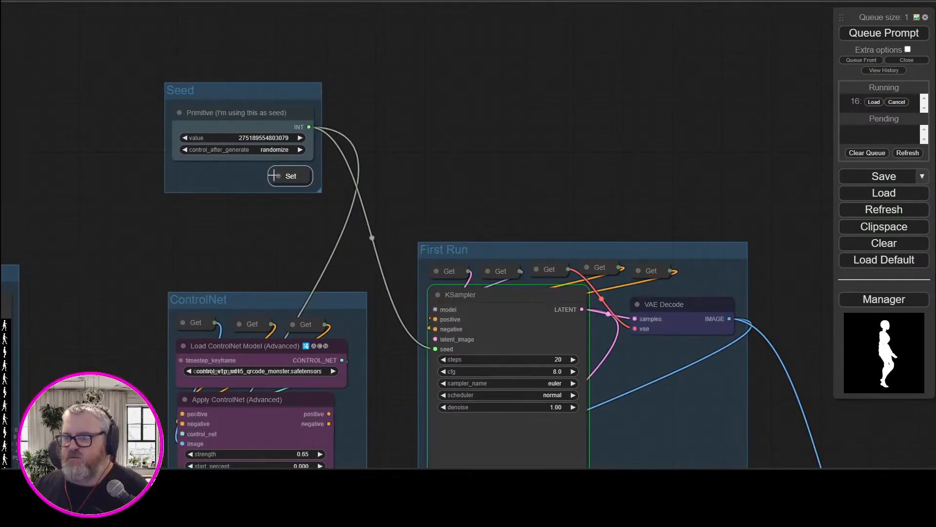
{"action": "scroll", "coordinate": [508, 155], "scroll_direction": "up", "scroll_amount": 2}
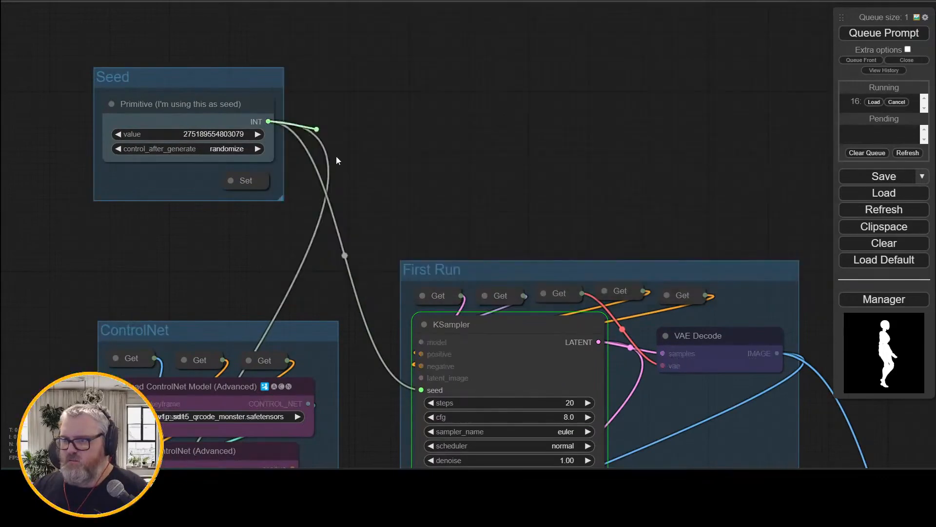
{"action": "left_click", "coordinate": [231, 179]}
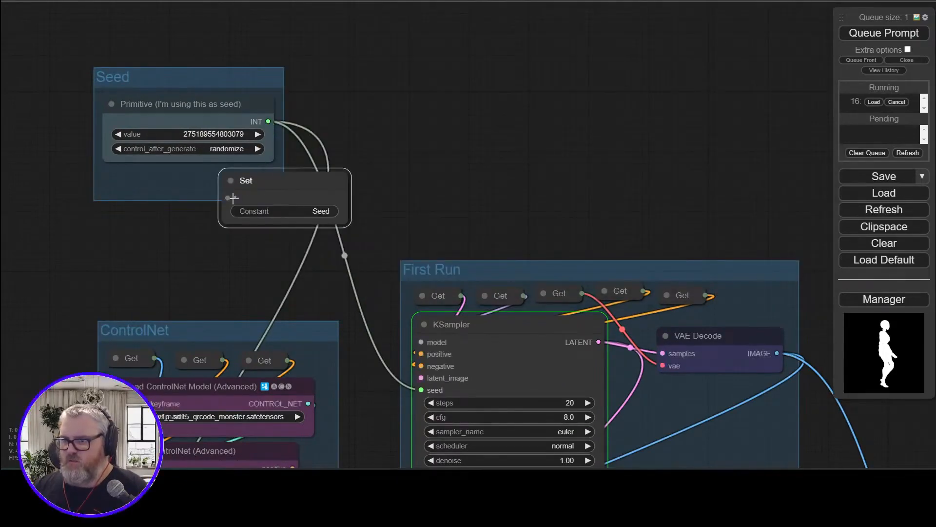
- Check the progress of the running generation in the command console
{"action": "scroll", "coordinate": [529, 69], "scroll_direction": "down", "scroll_amount": 5}
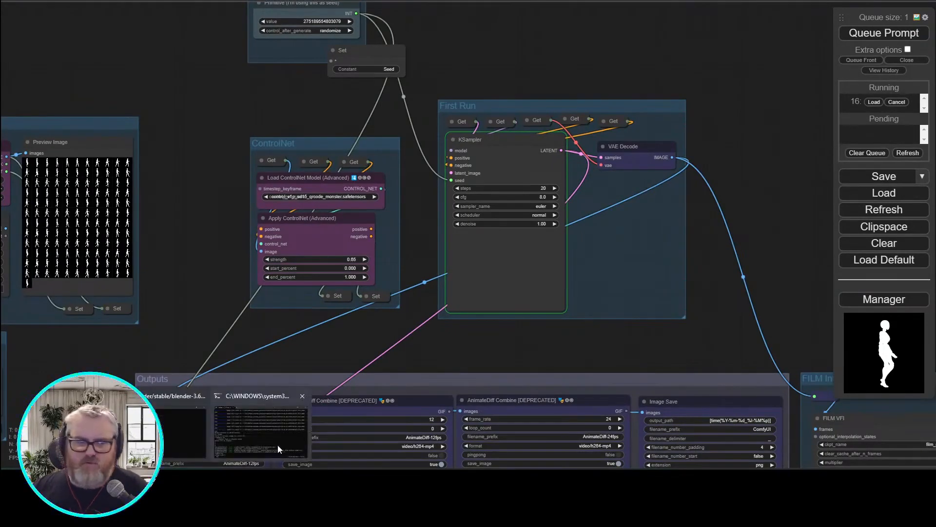
{"action": "left_click", "coordinate": [274, 437]}
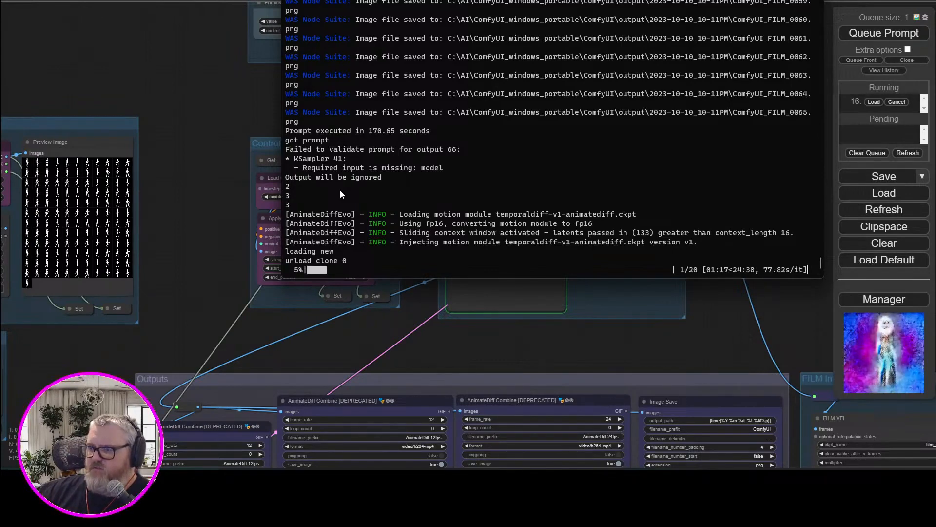
{"action": "left_click", "coordinate": [227, 103]}
{"action": "left_click_drag", "start_coordinate": [227, 103], "coordinate": [347, 104]}
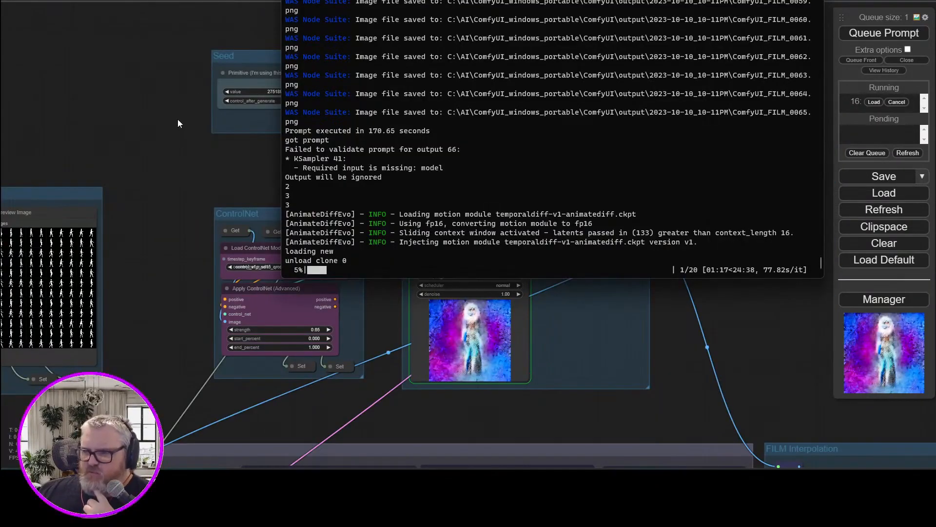
{"action": "left_click", "coordinate": [177, 120]}
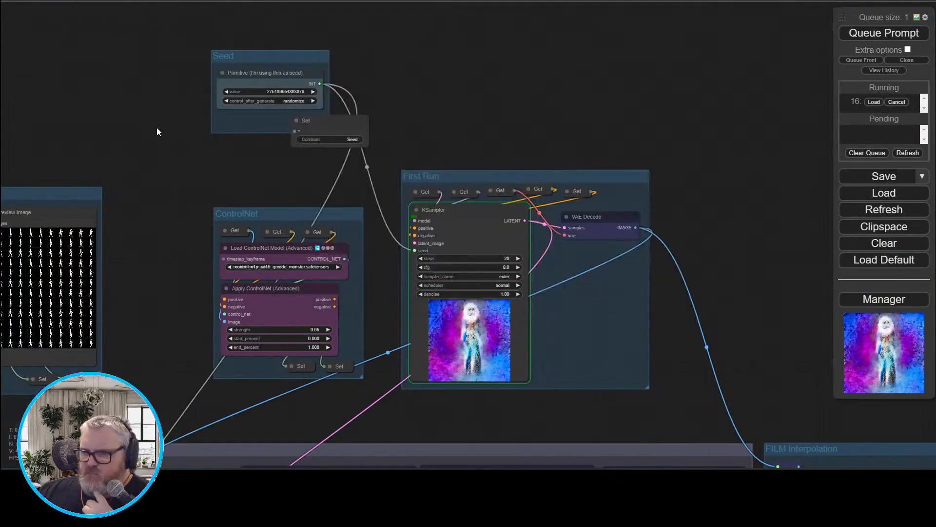
- Rename the Set node's constant to SeedNumber and disconnect the seed primitive's output links
{"action": "left_click_drag", "start_coordinate": [94, 150], "coordinate": [274, 247]}
{"action": "scroll", "coordinate": [273, 247], "scroll_direction": "up", "scroll_amount": 3}
{"action": "left_click_drag", "start_coordinate": [217, 256], "coordinate": [1, 307]}
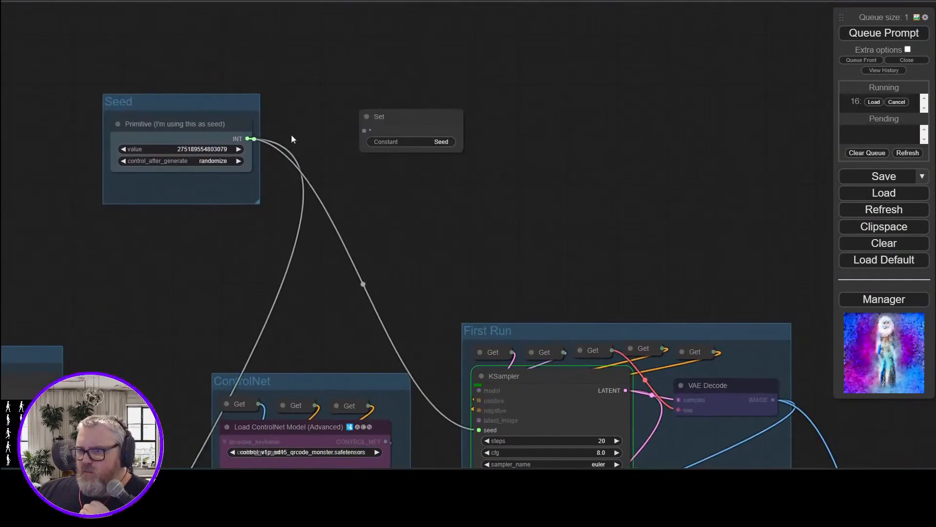
{"action": "left_click", "coordinate": [376, 131]}
{"action": "left_click", "coordinate": [385, 142]}
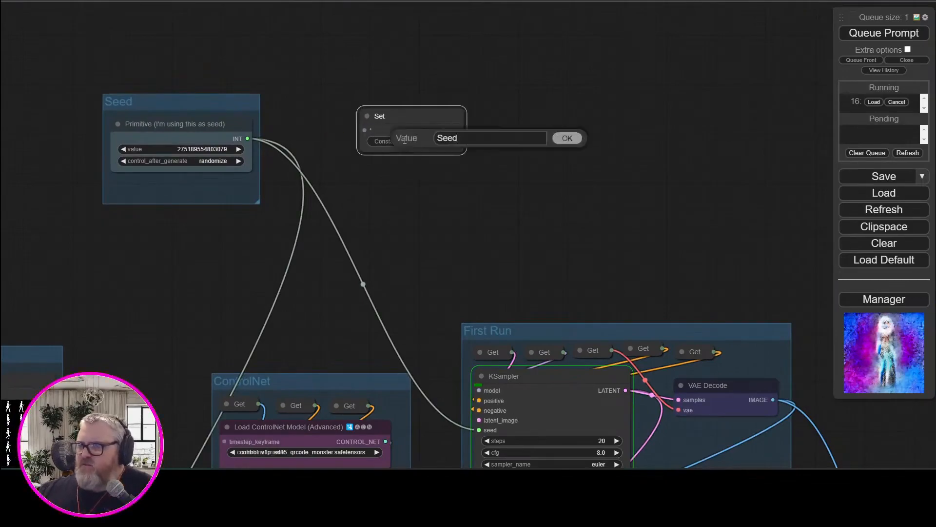
{"action": "type", "text": "Number"}
{"action": "key", "text": "Return"}
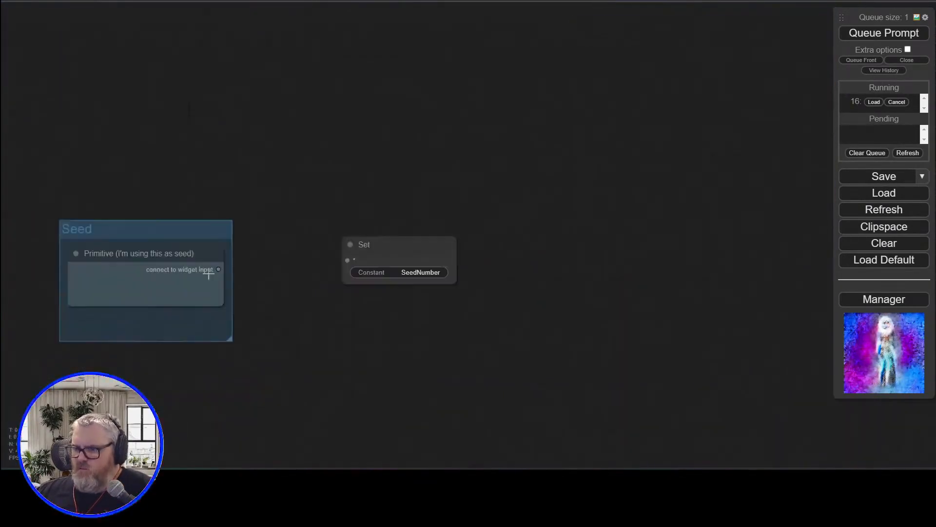
- Replace the primitive in the Seed group with a Seed node and enlarge the group to fit it
{"action": "left_click", "coordinate": [193, 269]}
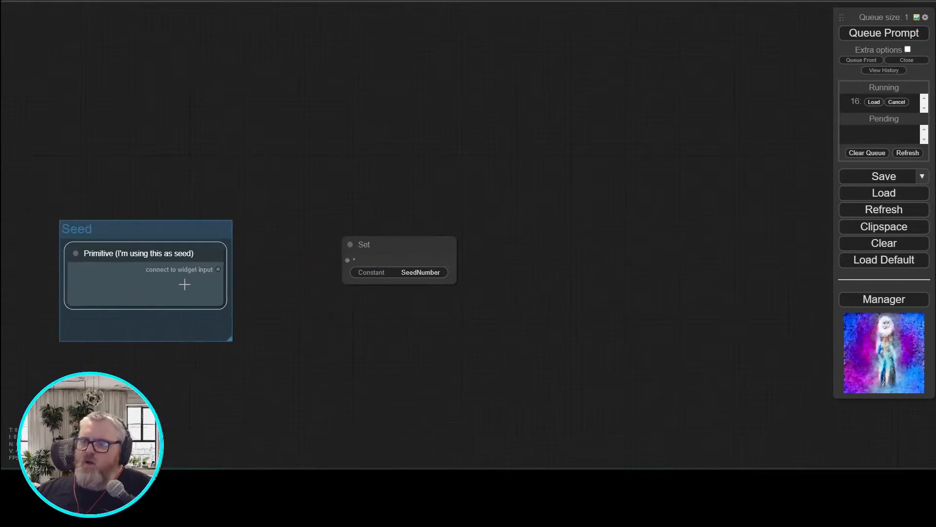
{"action": "double_click", "coordinate": [285, 298]}
{"action": "type", "text": "seed"}
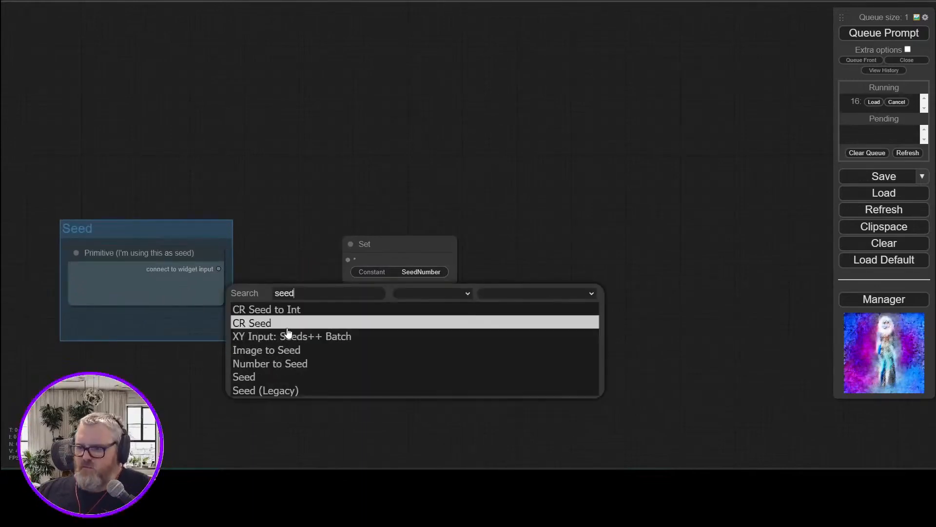
{"action": "left_click", "coordinate": [245, 377]}
{"action": "left_click", "coordinate": [188, 268]}
{"action": "key", "text": "Delete"}
{"action": "left_click_drag", "start_coordinate": [288, 336], "coordinate": [127, 249]}
{"action": "left_click_drag", "start_coordinate": [229, 338], "coordinate": [256, 354]}
- Connect the Seed node's seed output to the Set node and set the seed to 42069
{"action": "left_click_drag", "start_coordinate": [235, 265], "coordinate": [348, 260]}
{"action": "left_click_drag", "start_coordinate": [386, 245], "coordinate": [306, 251]}
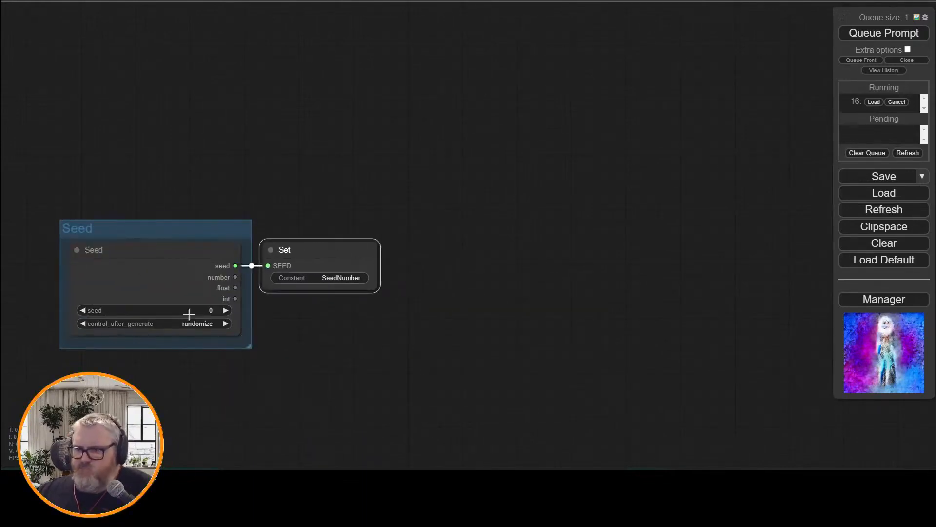
{"action": "left_click", "coordinate": [203, 311]}
{"action": "type", "text": "42069"}
{"action": "key", "text": "Return"}
- Rename the Set node's constant to Seed and collapse the node
{"action": "scroll", "coordinate": [334, 336], "scroll_direction": "up", "scroll_amount": 2}
{"action": "left_click", "coordinate": [441, 215]}
{"action": "key", "text": "BackSpace"}
{"action": "key", "text": "BackSpace"}
{"action": "key", "text": "BackSpace"}
{"action": "key", "text": "BackSpace"}
{"action": "key", "text": "BackSpace"}
{"action": "key", "text": "BackSpace"}
{"action": "key", "text": "Return"}
{"action": "left_click", "coordinate": [383, 182]}
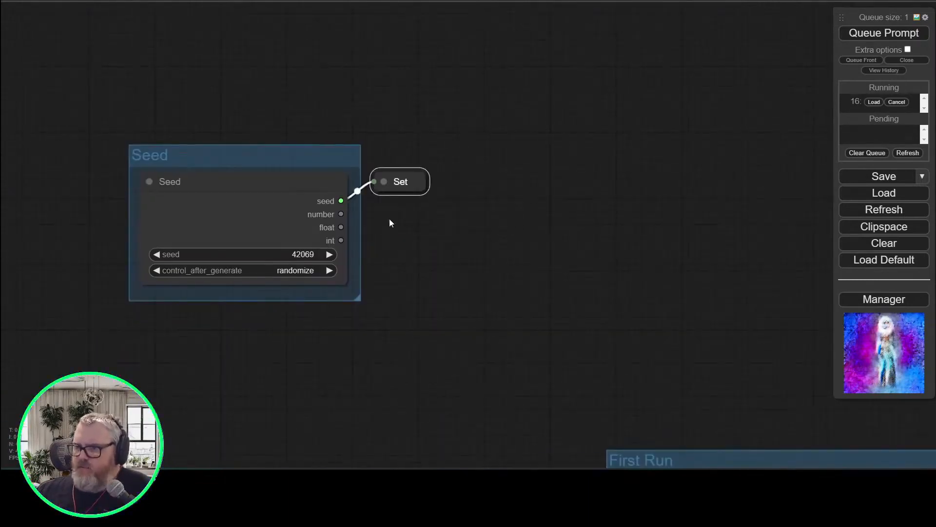
- Tuck the Set node under the Seed node, fit the Seed group around both and move the group above ControlNet
{"action": "left_click_drag", "start_coordinate": [389, 219], "coordinate": [430, 187]}
{"action": "left_click_drag", "start_coordinate": [398, 267], "coordinate": [453, 333]}
{"action": "left_click_drag", "start_coordinate": [435, 151], "coordinate": [351, 271]}
{"action": "left_click_drag", "start_coordinate": [454, 332], "coordinate": [395, 291]}
{"action": "scroll", "coordinate": [508, 255], "scroll_direction": "down", "scroll_amount": 1}
{"action": "left_click_drag", "start_coordinate": [507, 255], "coordinate": [578, 163]}
{"action": "left_click_drag", "start_coordinate": [334, 38], "coordinate": [467, 199]}
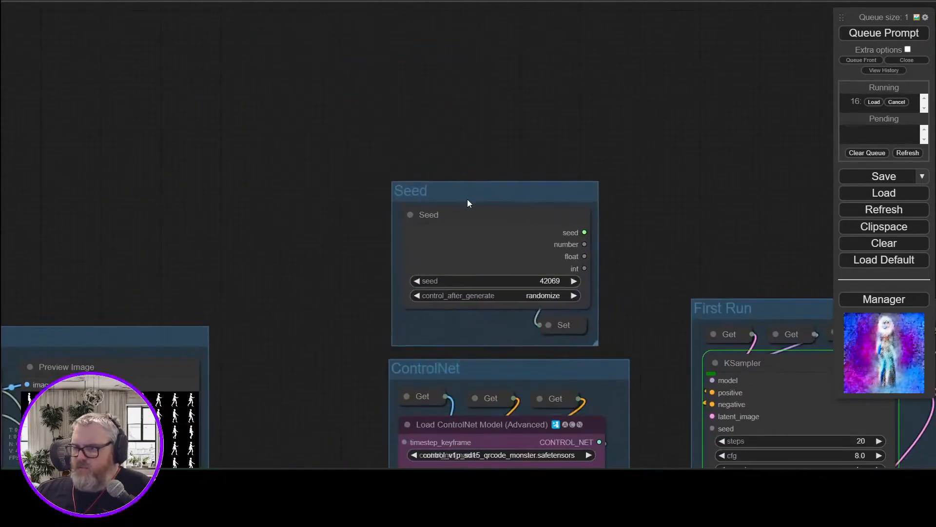
- Add a Get node with its constant set to Seed in the First Run group beside the KSampler
{"action": "left_click_drag", "start_coordinate": [341, 273], "coordinate": [239, 143]}
{"action": "left_click", "coordinate": [322, 267]}
{"action": "key", "text": "ctrl+v"}
{"action": "left_click_drag", "start_coordinate": [634, 122], "coordinate": [188, 99]}
{"action": "left_click", "coordinate": [136, 80]}
{"action": "left_click_drag", "start_coordinate": [247, 98], "coordinate": [184, 263]}
{"action": "left_click_drag", "start_coordinate": [190, 80], "coordinate": [453, 336]}
{"action": "left_click_drag", "start_coordinate": [385, 368], "coordinate": [537, 352]}
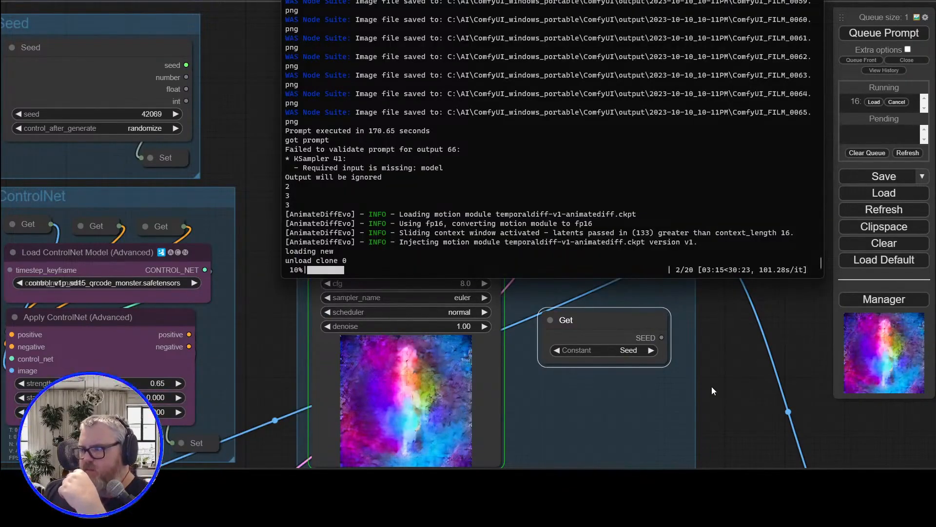
- Return to the First Run group and recheck the sampling progress in the command console
{"action": "left_click", "coordinate": [712, 387]}
{"action": "left_click_drag", "start_coordinate": [439, 88], "coordinate": [448, 59]}
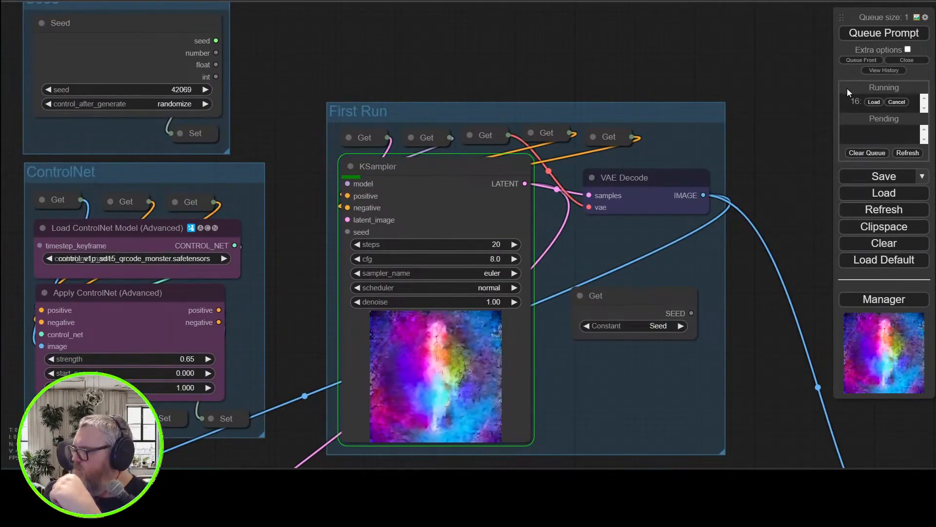
{"action": "left_click_drag", "start_coordinate": [729, 85], "coordinate": [650, 42]}
{"action": "mouse_move", "coordinate": [210, 479]}
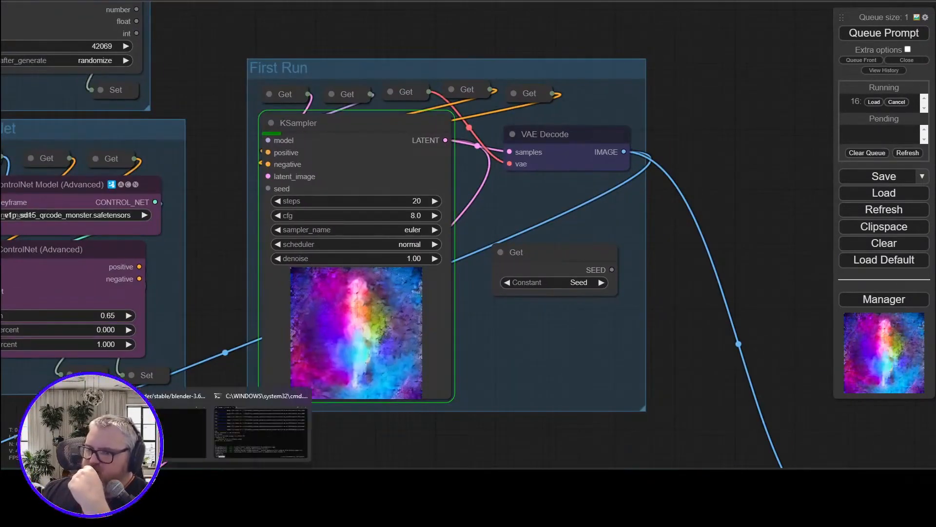
{"action": "left_click", "coordinate": [230, 455]}
{"action": "left_click", "coordinate": [256, 411]}
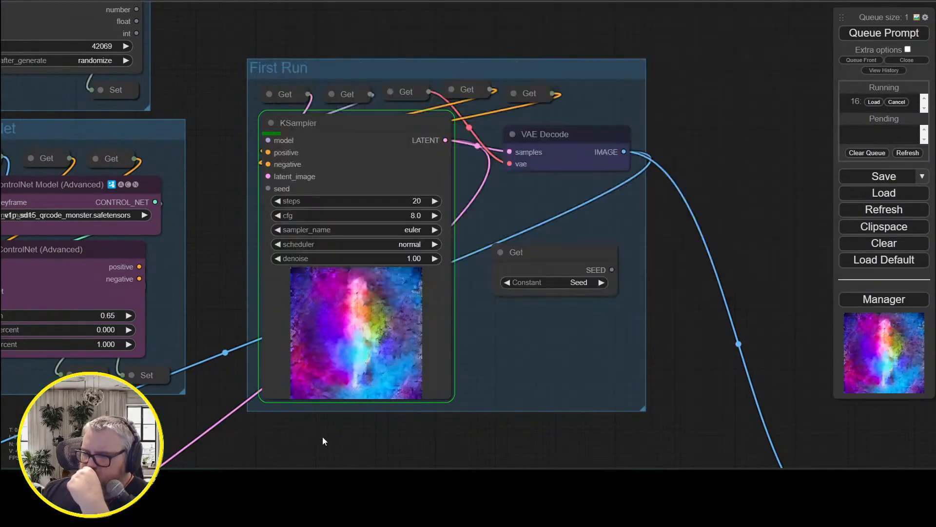
- Try to connect the Get node's SEED output to the KSampler's seed input in the First Run group
{"action": "left_click_drag", "start_coordinate": [285, 31], "coordinate": [312, 71]}
{"action": "left_click", "coordinate": [553, 129]}
{"action": "left_click_drag", "start_coordinate": [473, 246], "coordinate": [410, 186]}
{"action": "left_click_drag", "start_coordinate": [576, 249], "coordinate": [232, 168]}
{"action": "scroll", "coordinate": [203, 185], "scroll_direction": "up", "scroll_amount": 4}
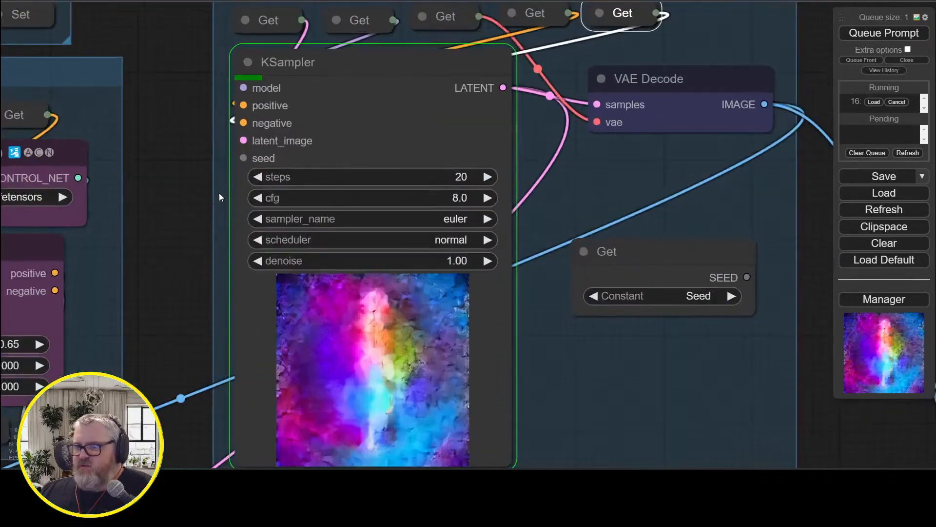
{"action": "left_click_drag", "start_coordinate": [309, 96], "coordinate": [342, 96]}
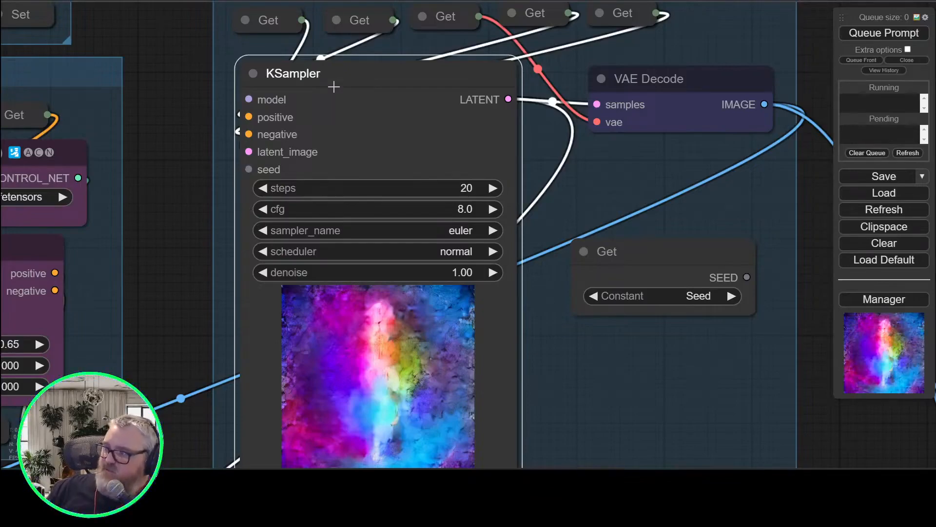
- Examine the animations in the Outputs group and the overall workflow layout around the Upscaler group
{"action": "scroll", "coordinate": [198, 180], "scroll_direction": "down", "scroll_amount": 10}
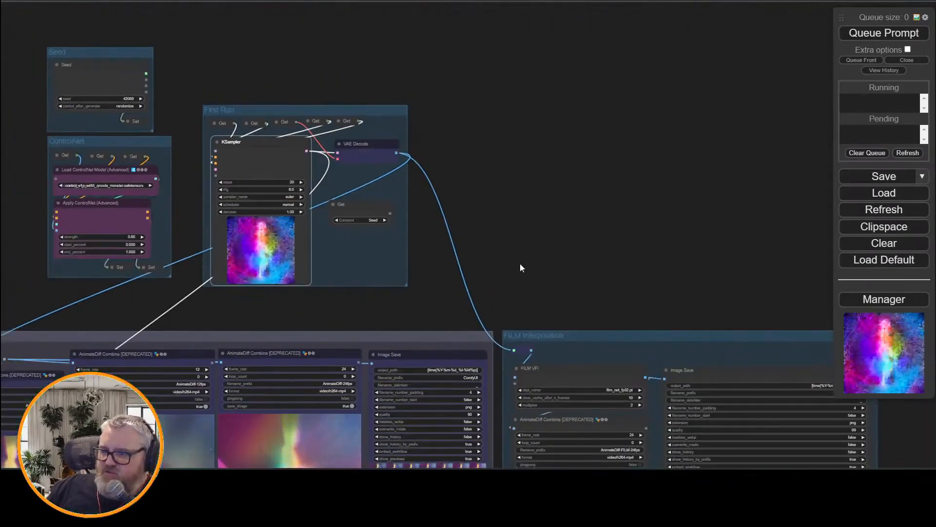
{"action": "left_click_drag", "start_coordinate": [520, 263], "coordinate": [546, 86]}
{"action": "scroll", "coordinate": [587, 110], "scroll_direction": "down", "scroll_amount": 3}
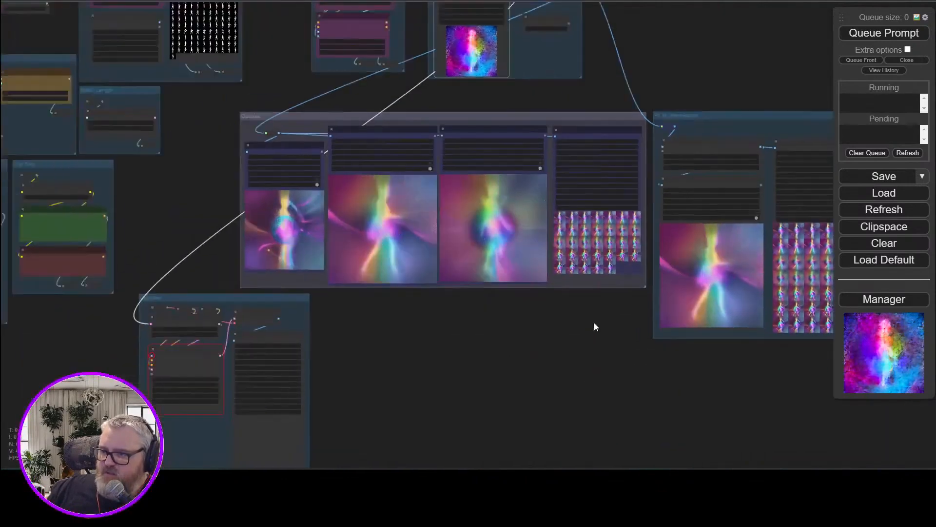
{"action": "left_click_drag", "start_coordinate": [594, 327], "coordinate": [648, 305]}
{"action": "left_click_drag", "start_coordinate": [507, 345], "coordinate": [606, 389]}
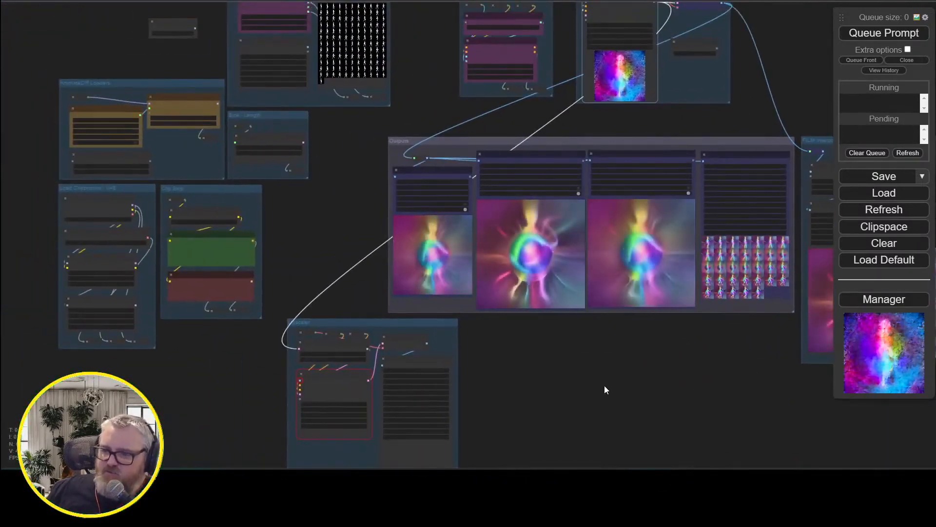